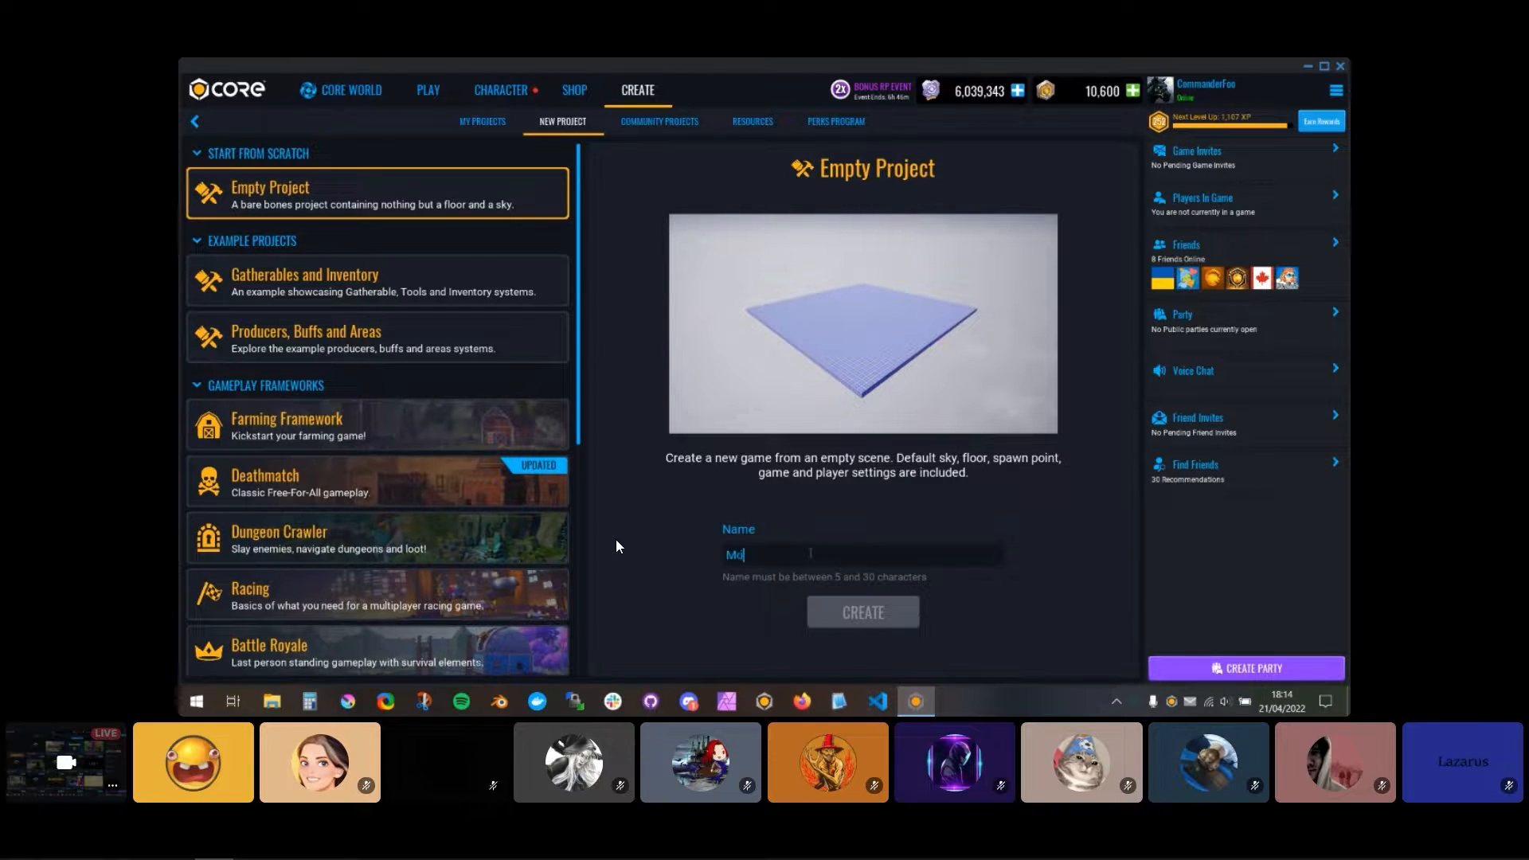
Step: Name the empty project "Mobile Preview" and create it
text(bile Preview)
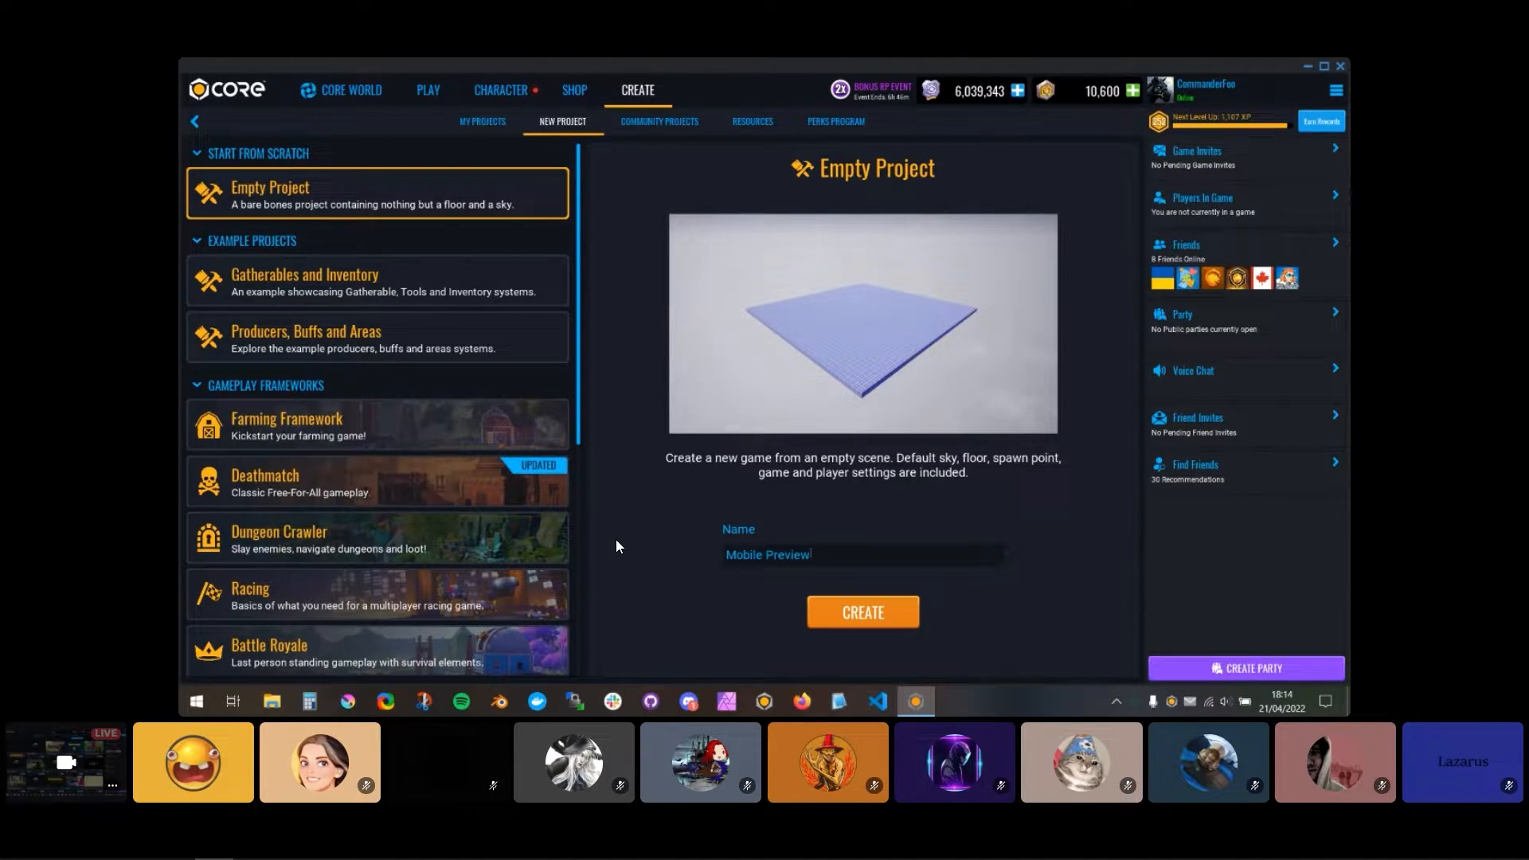
key(Return)
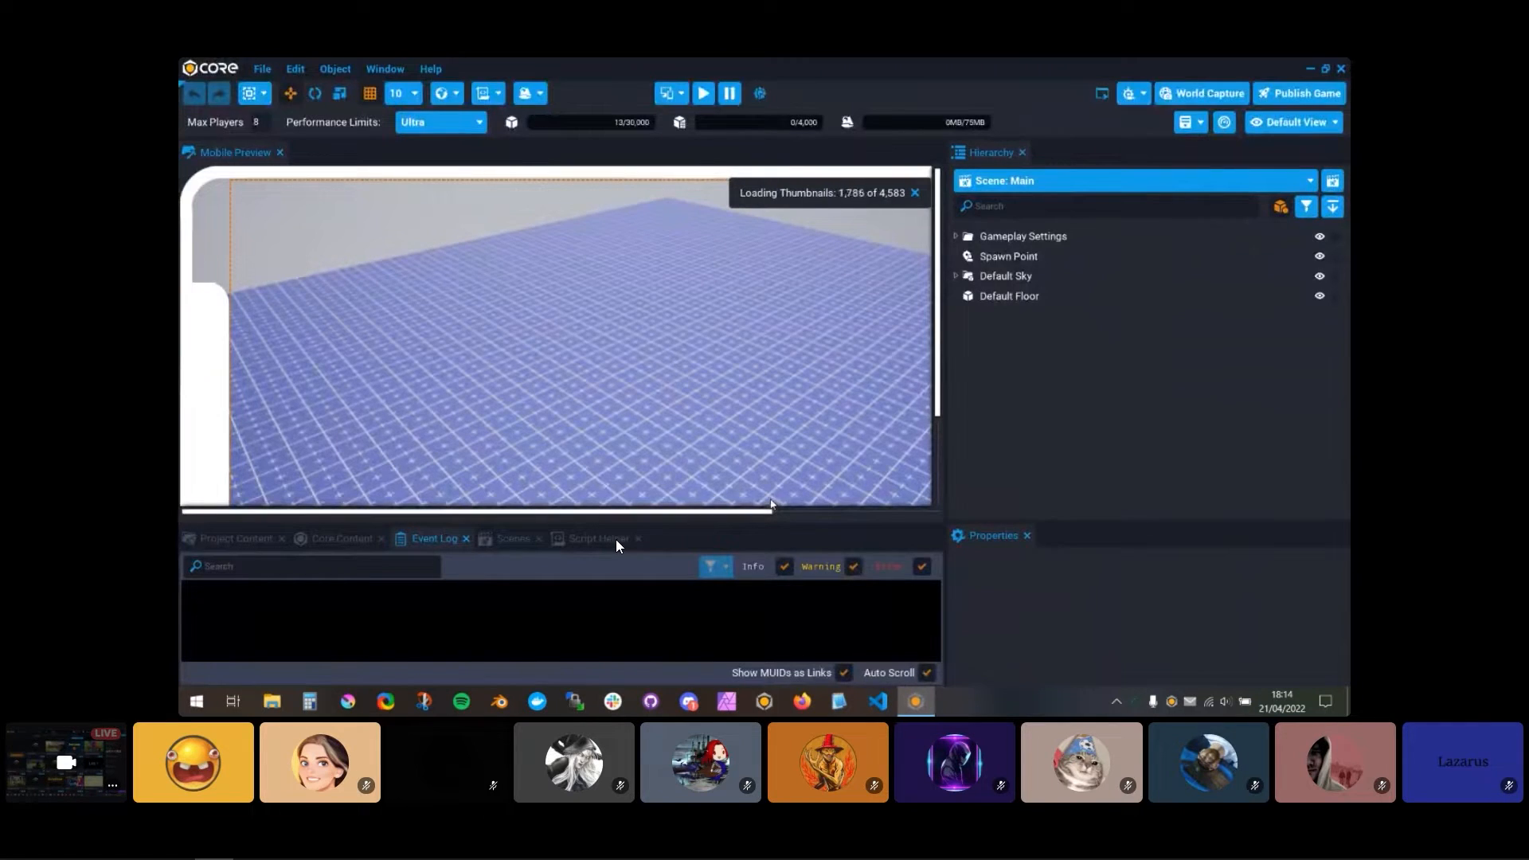
Step: Turn off the device preview and enlarge the main viewport by shrinking the Hierarchy and Event Log areas
click(679, 94)
click(777, 146)
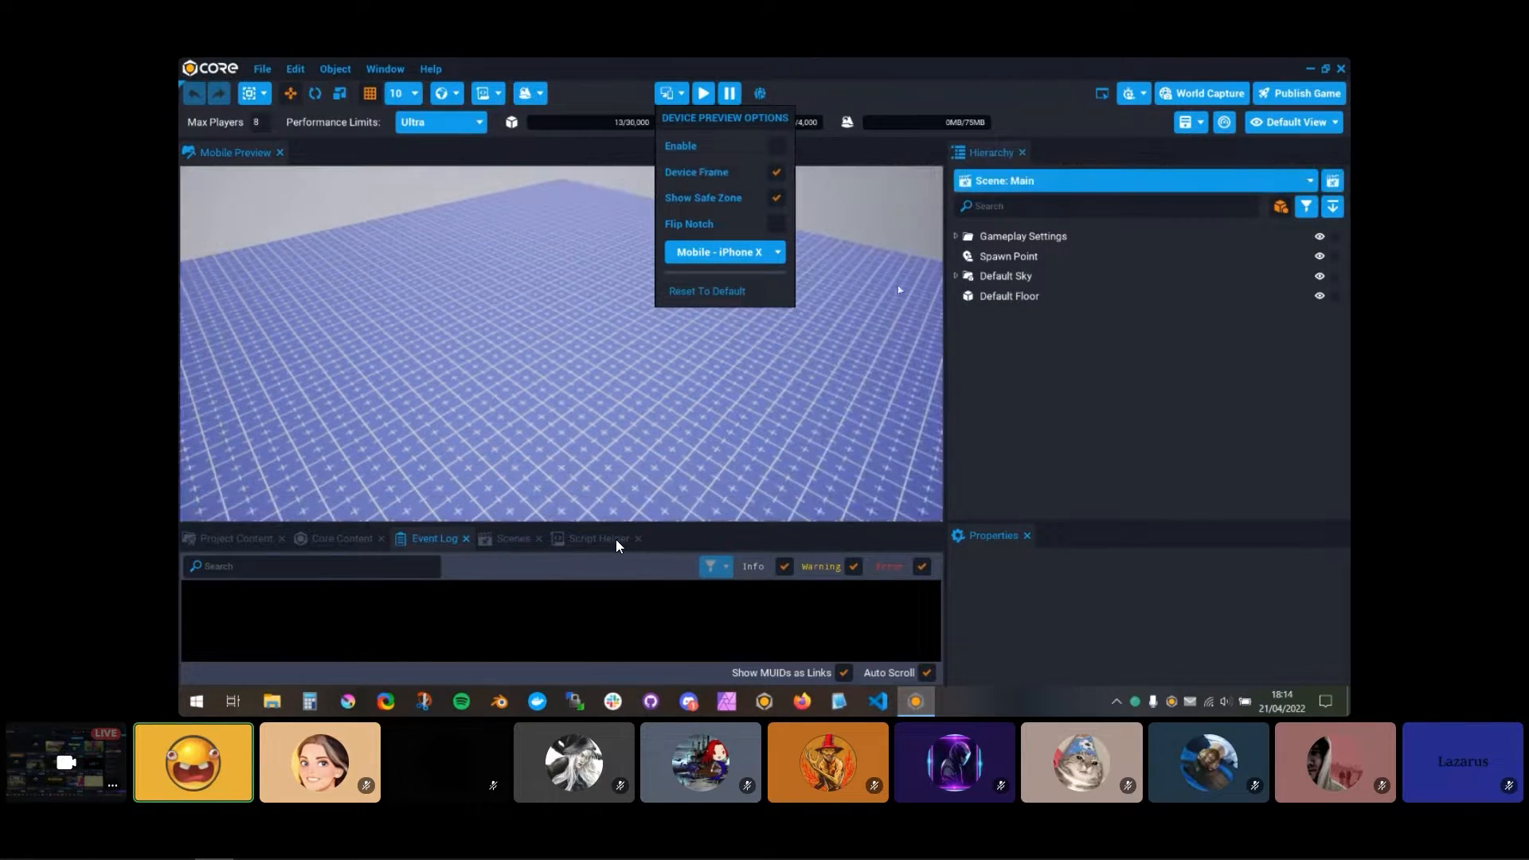
drag(948, 366, 1099, 357)
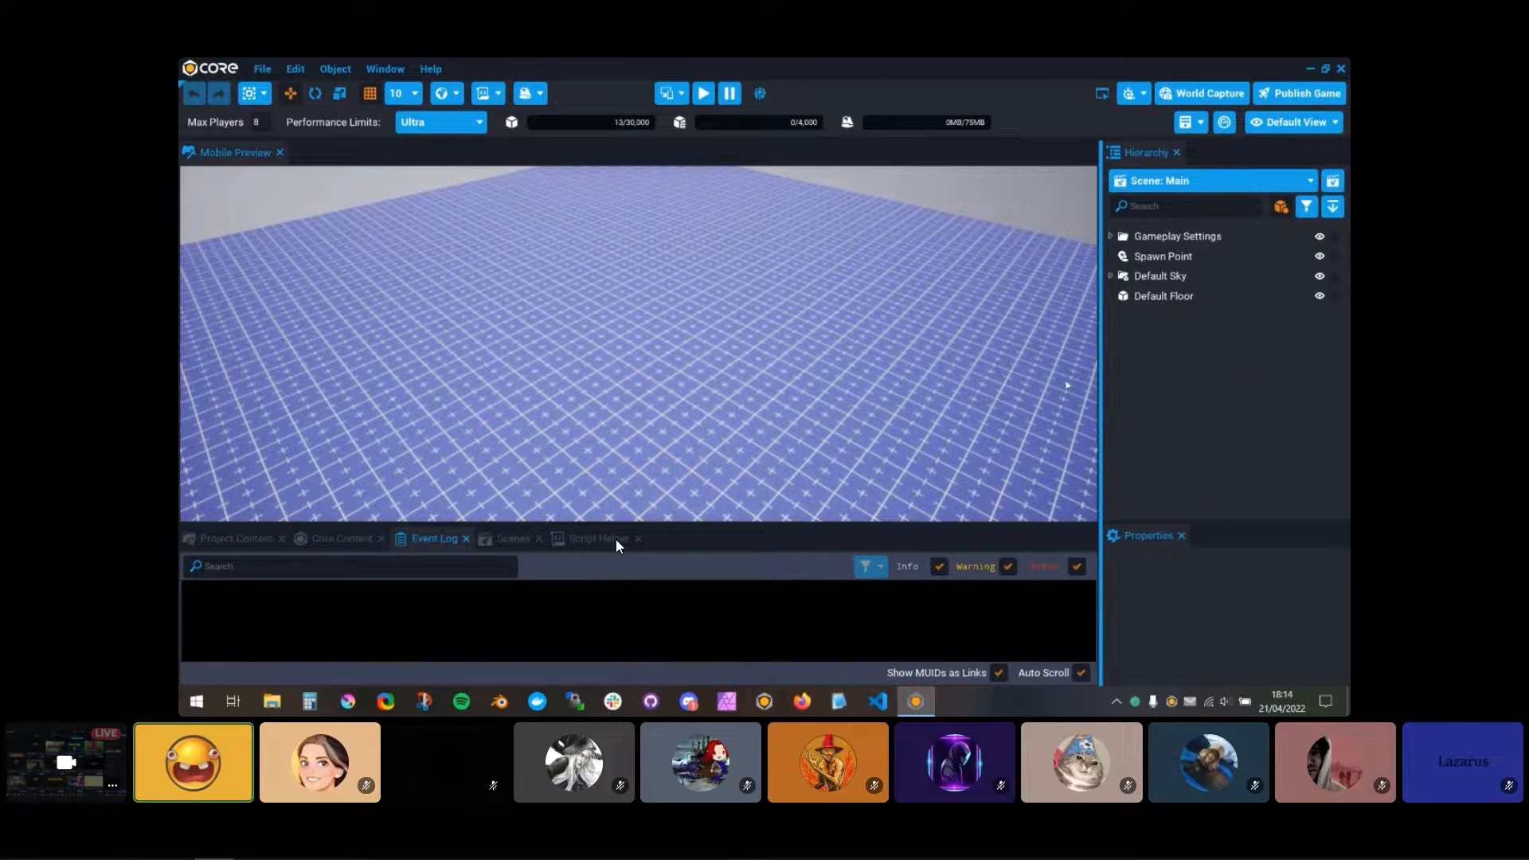
drag(871, 536, 880, 572)
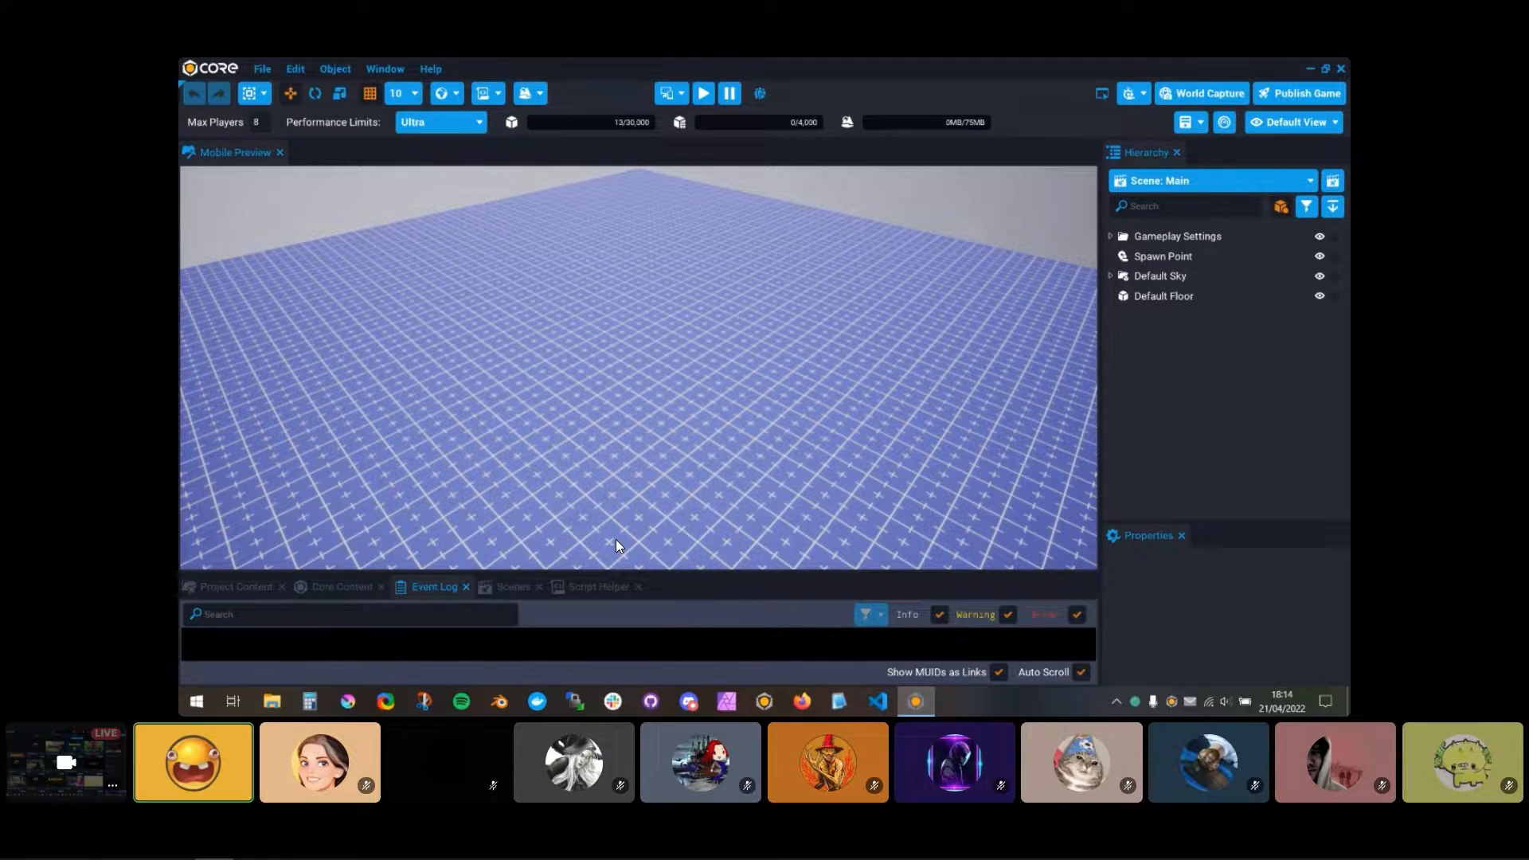
Step: Enable the iPhone X device preview without its safe zone and enlarge the viewport until the whole phone frame fits
click(681, 94)
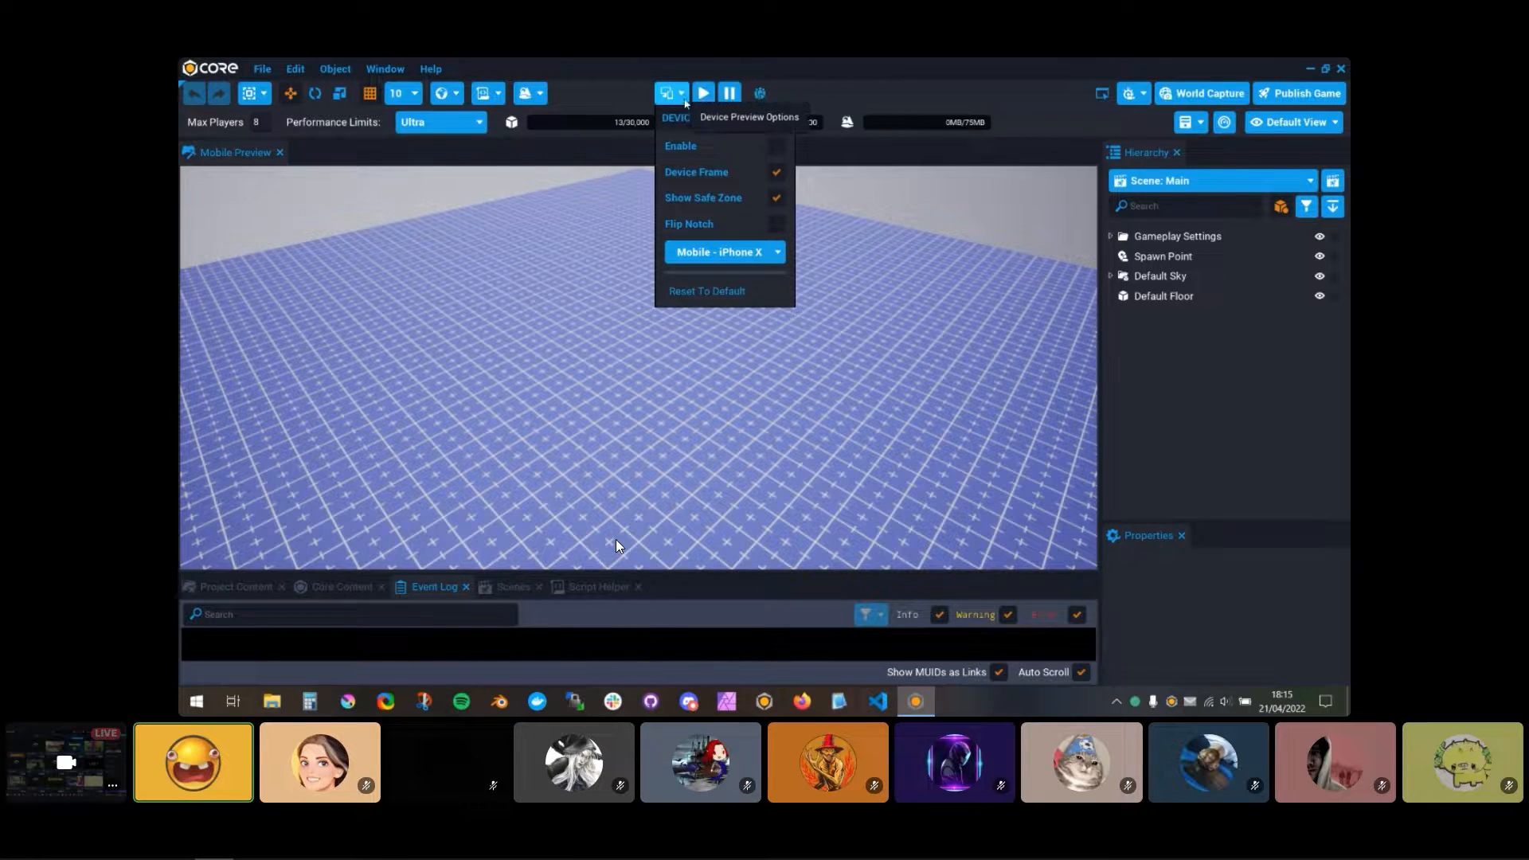
click(778, 146)
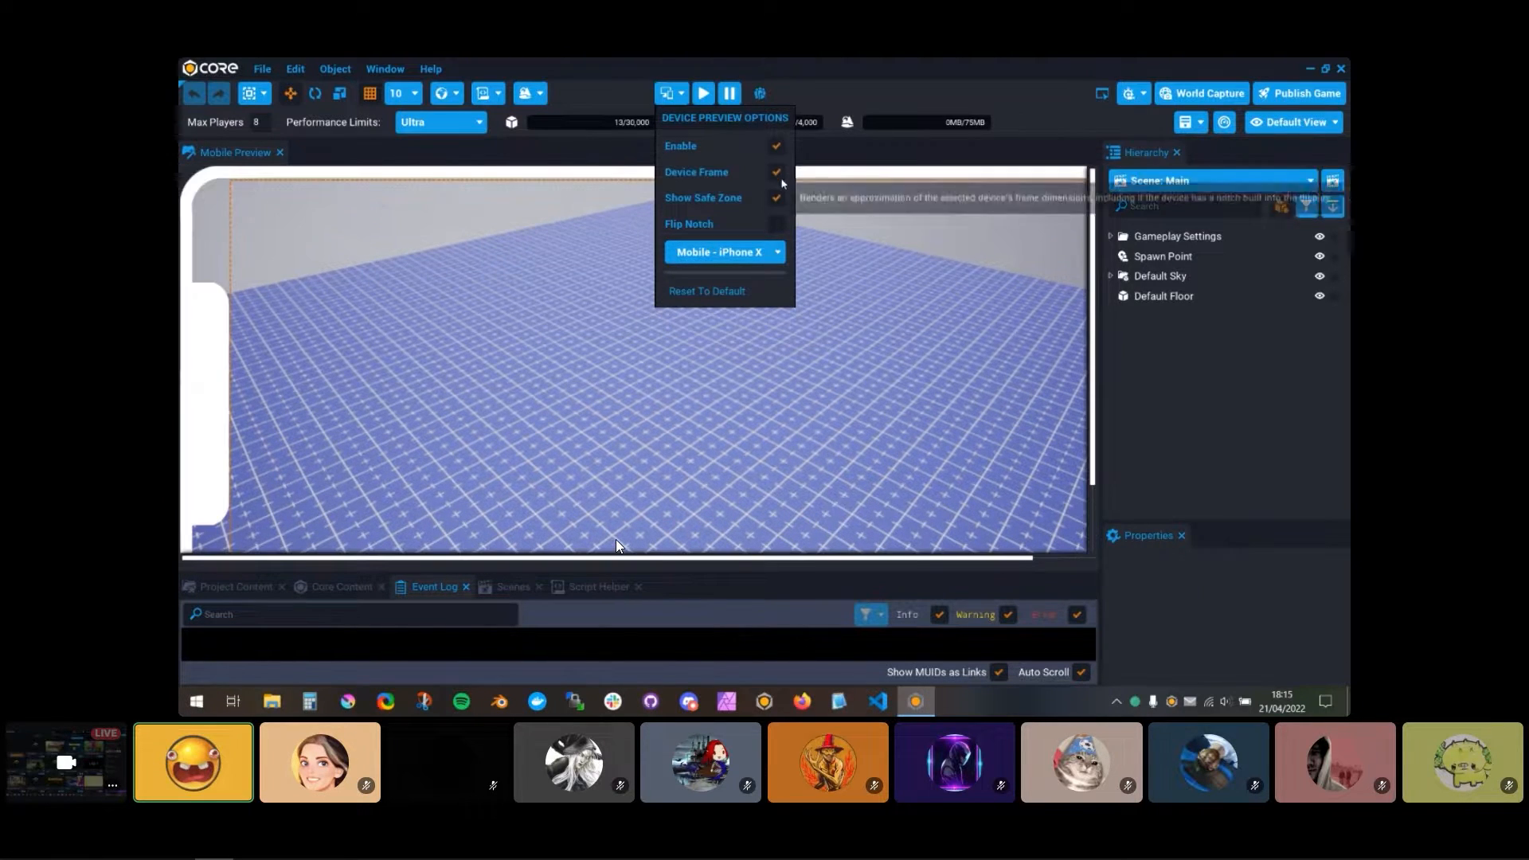
click(723, 295)
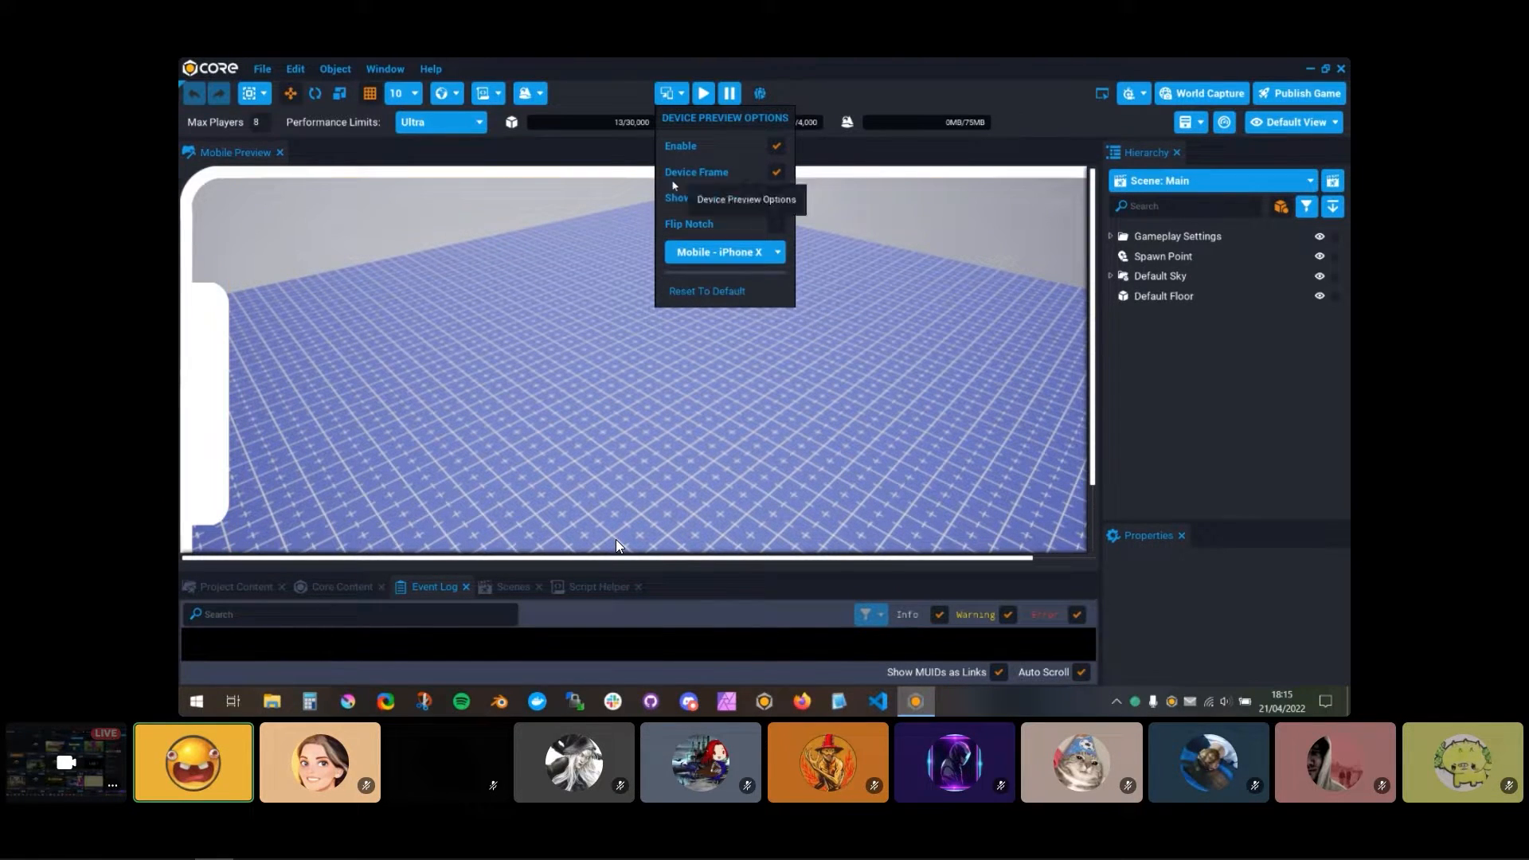
drag(1100, 456, 1213, 457)
drag(1075, 575, 1080, 661)
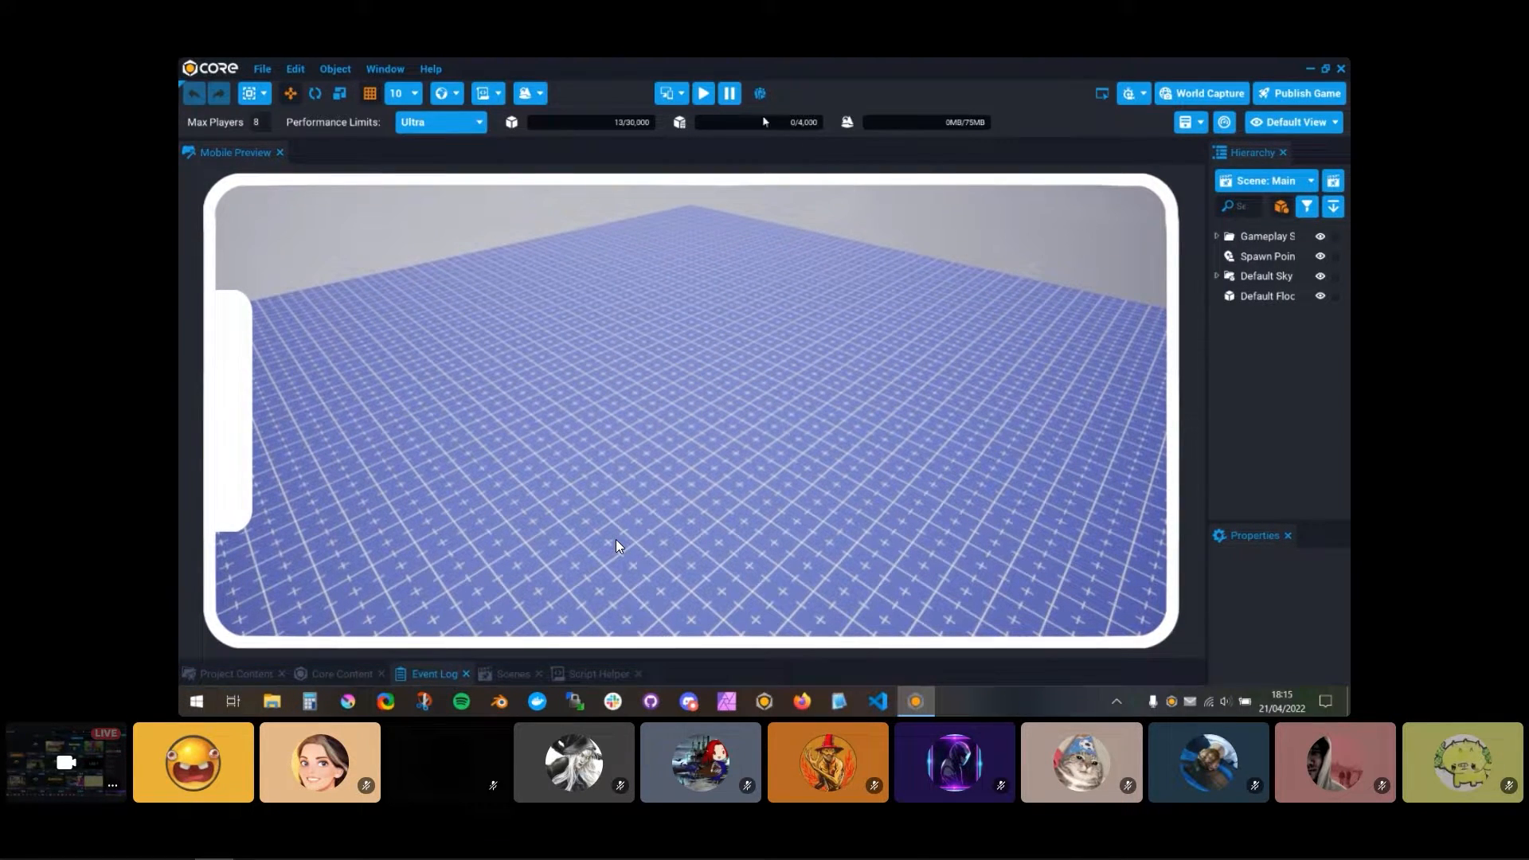
Step: Disable the device preview and start the game in preview mode
click(678, 93)
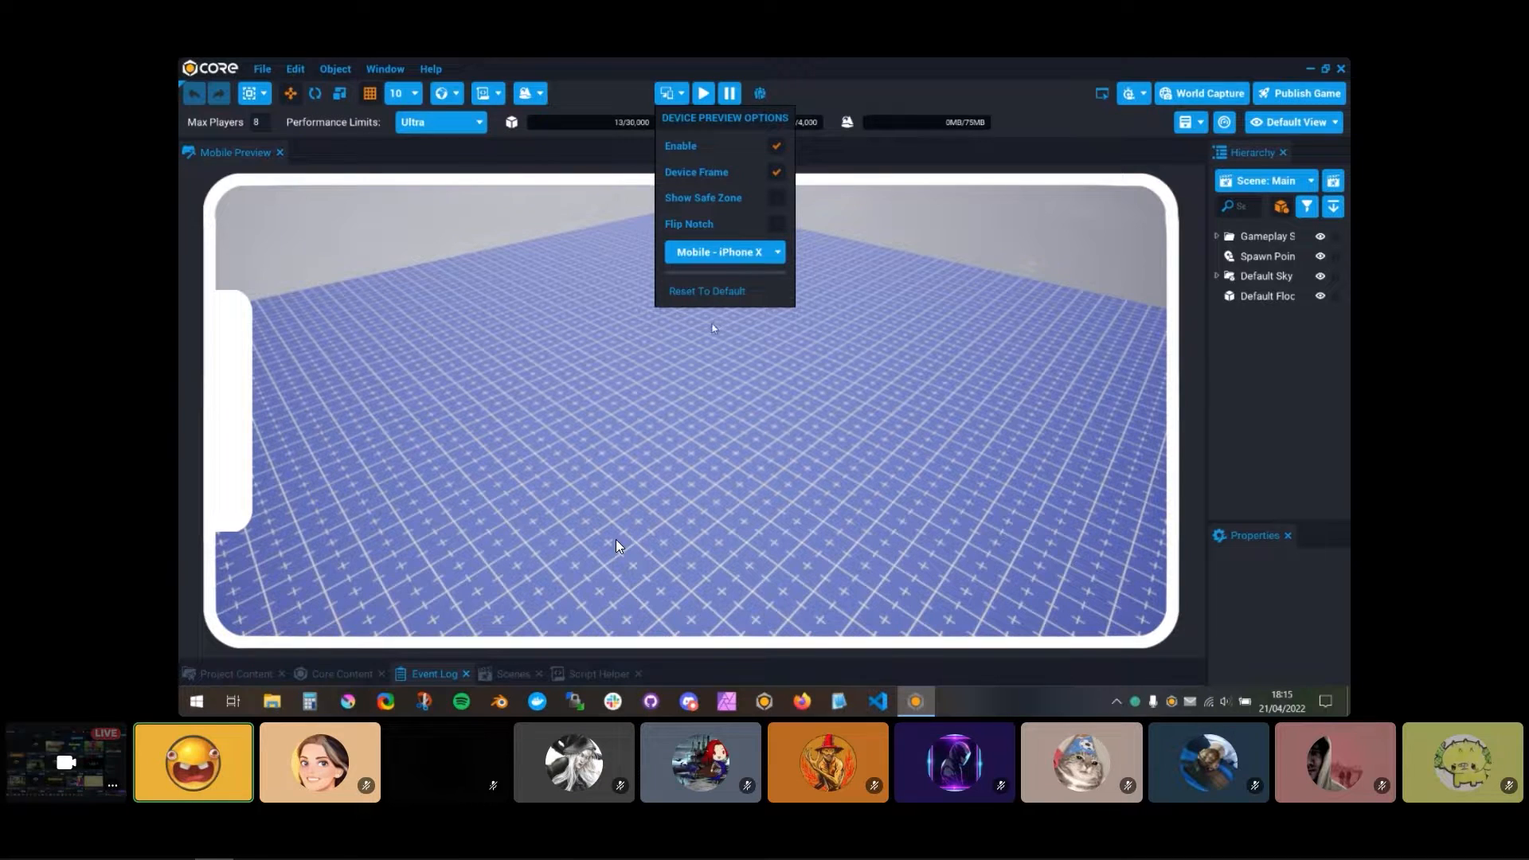
click(776, 146)
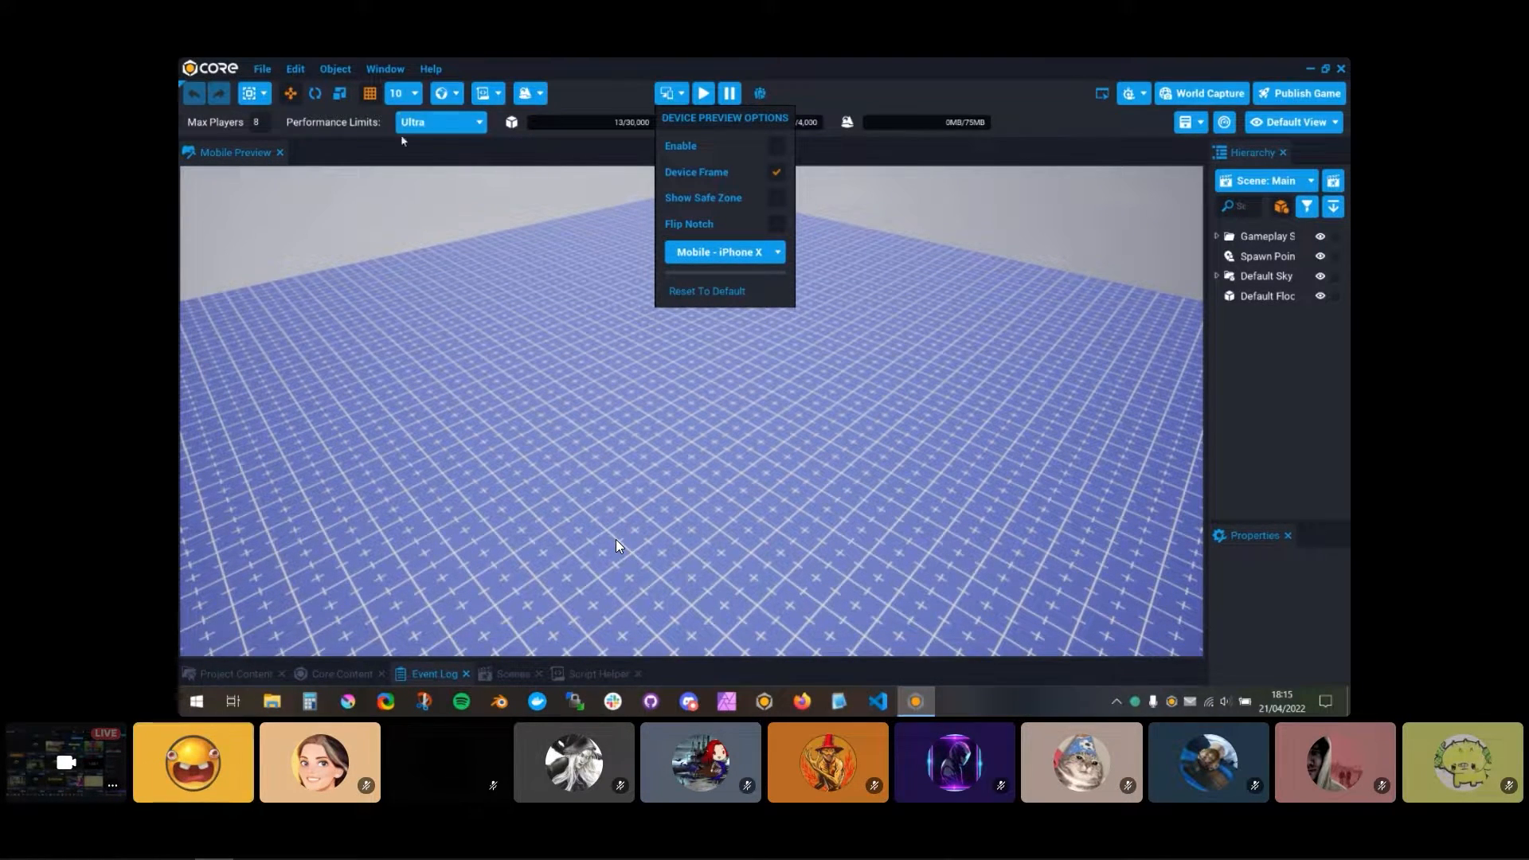
key(equal)
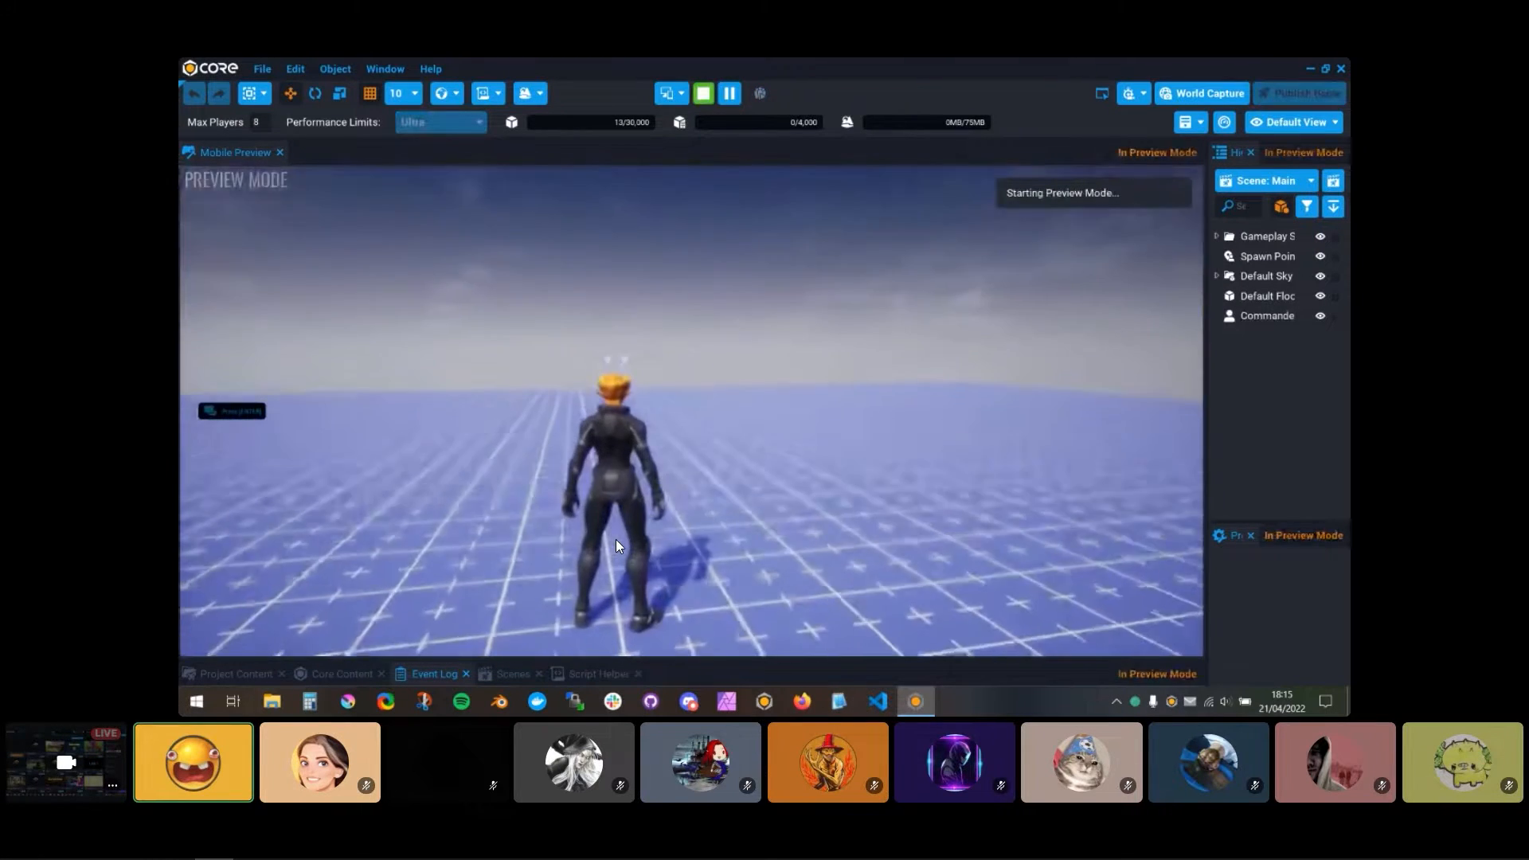
Step: Switch the device preview on, off and on again in the running game, leaving it enabled
click(668, 93)
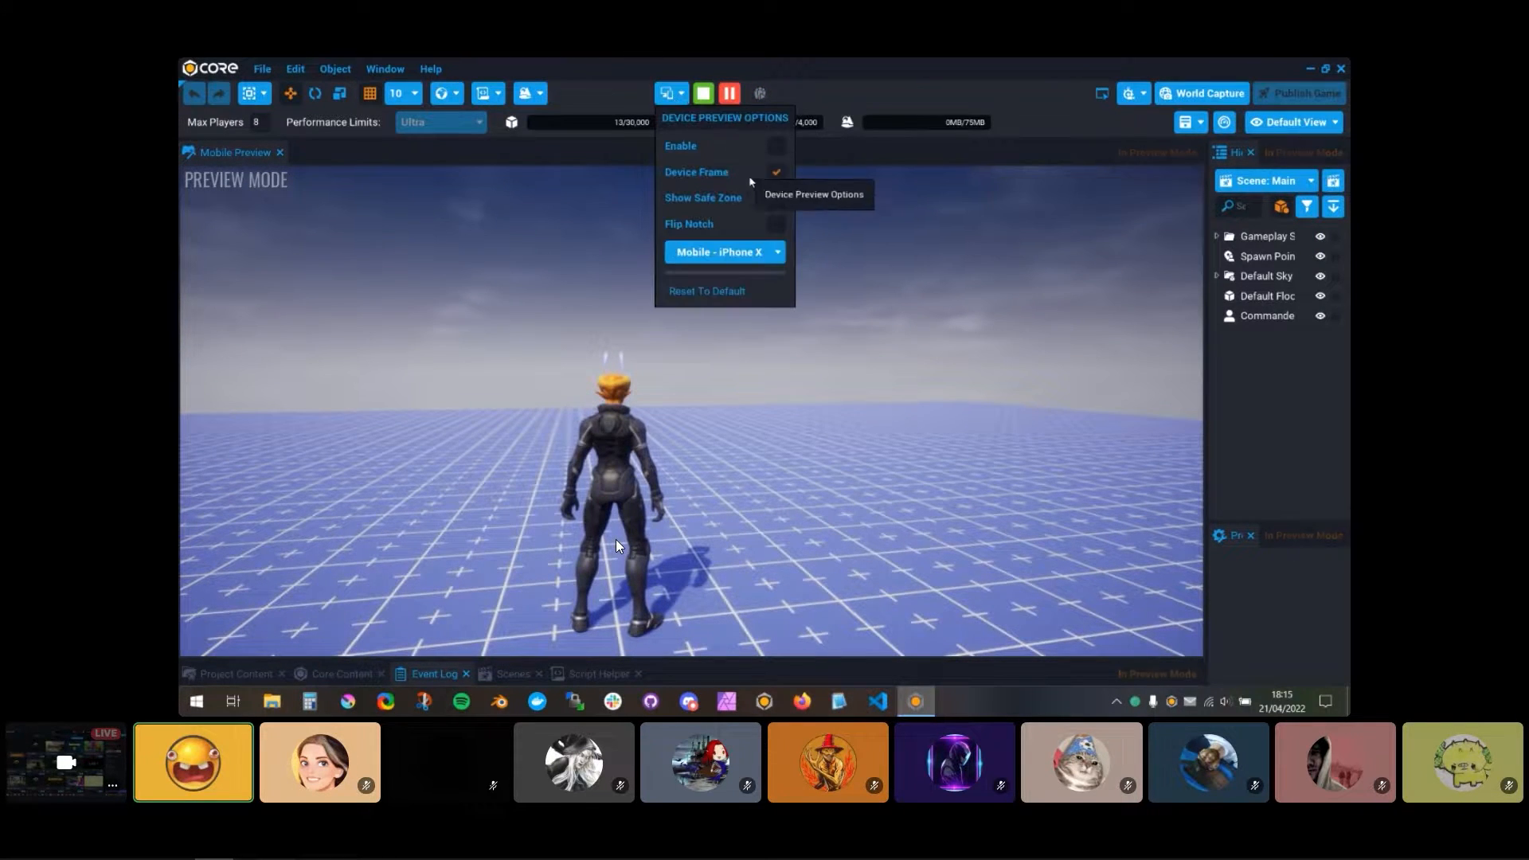
click(776, 147)
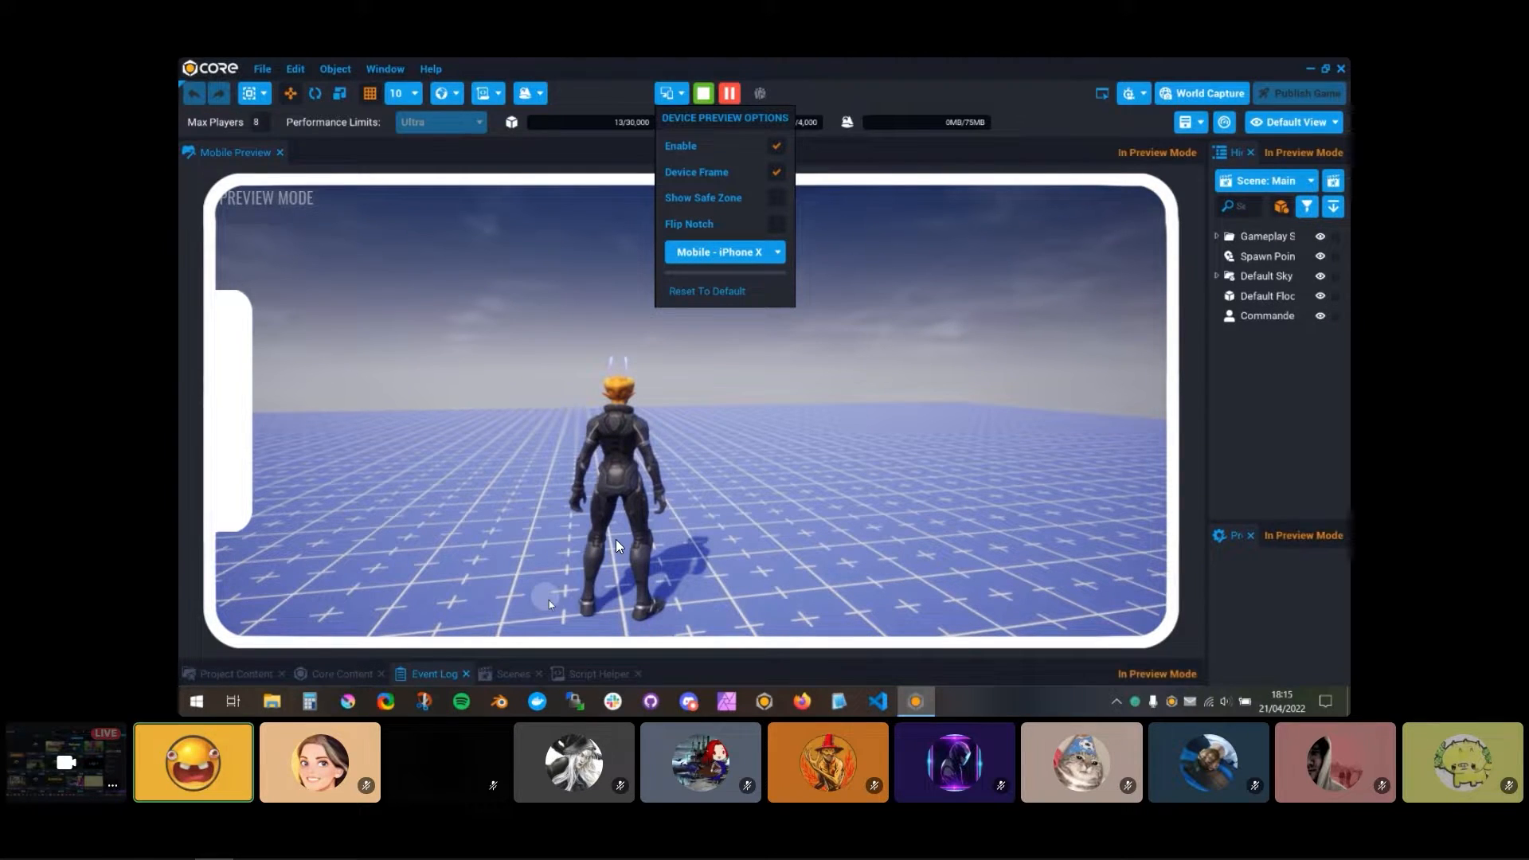
click(776, 146)
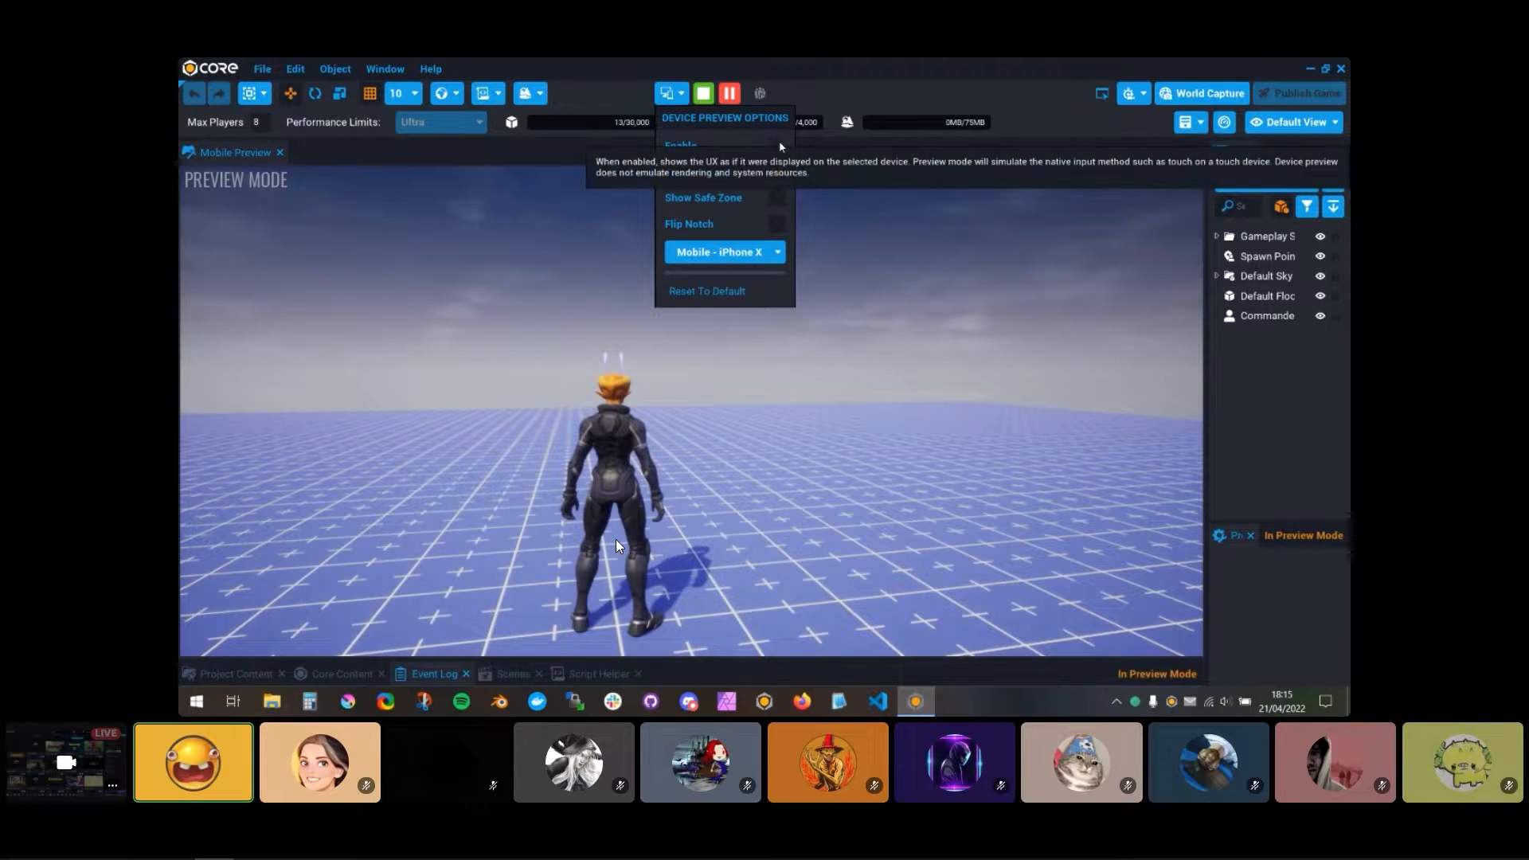
click(776, 147)
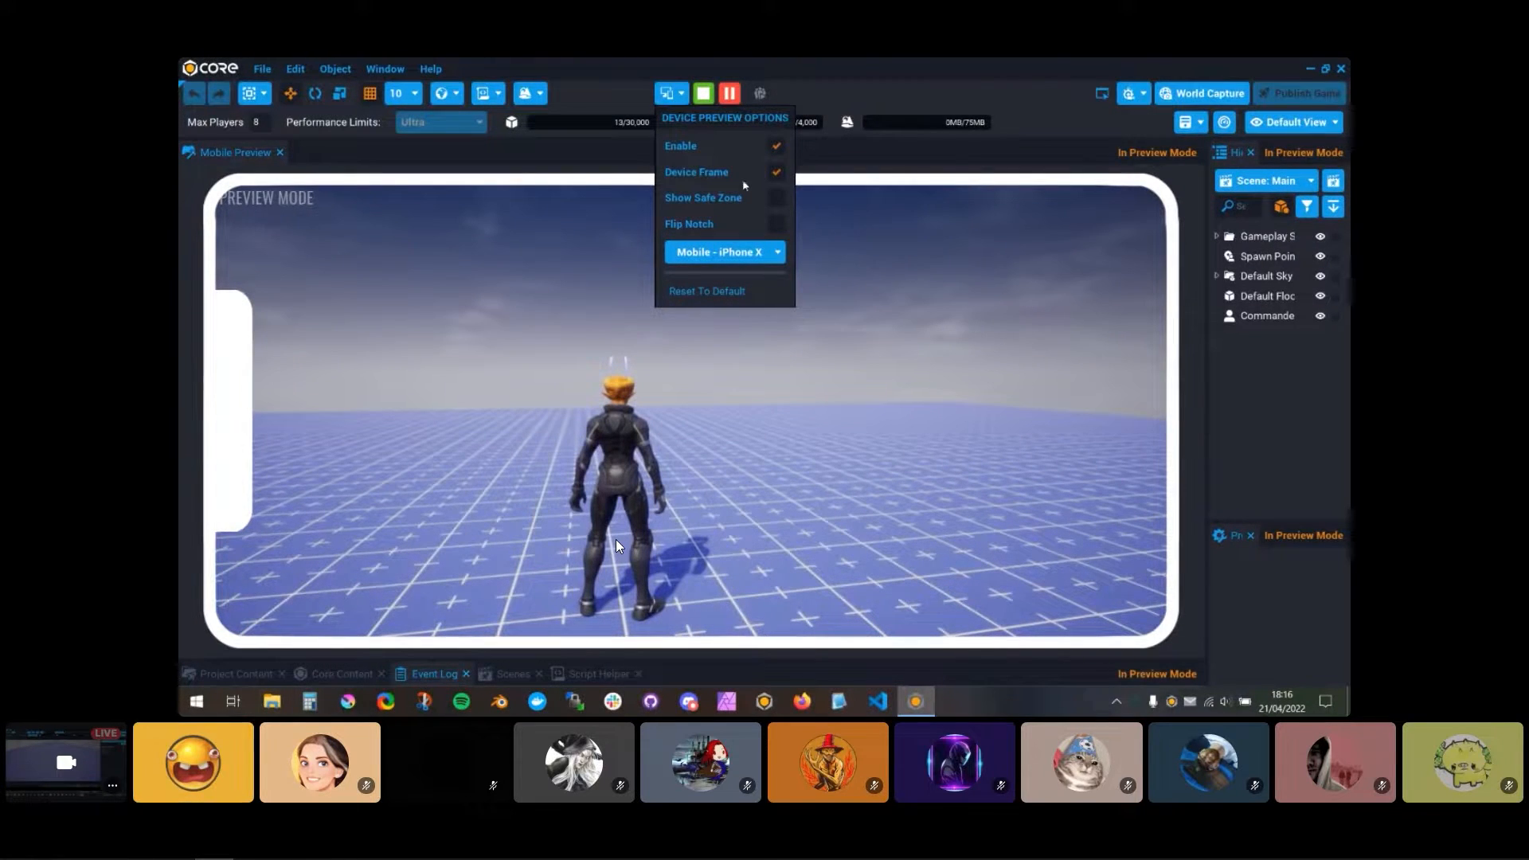
Step: Show the device's safe zone and flip the notch to the opposite side of the frame
click(782, 201)
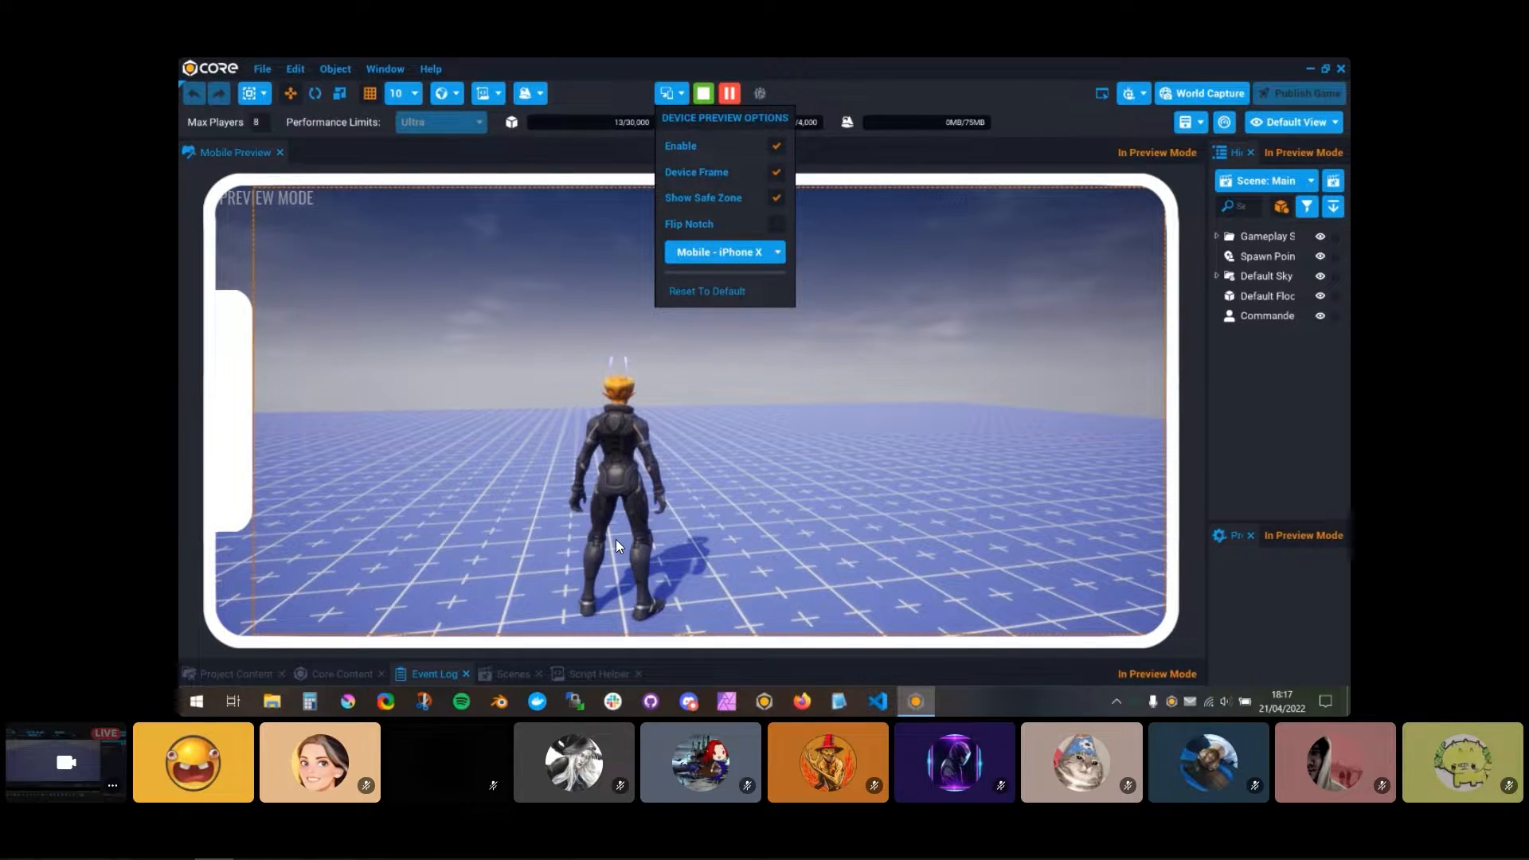
click(617, 545)
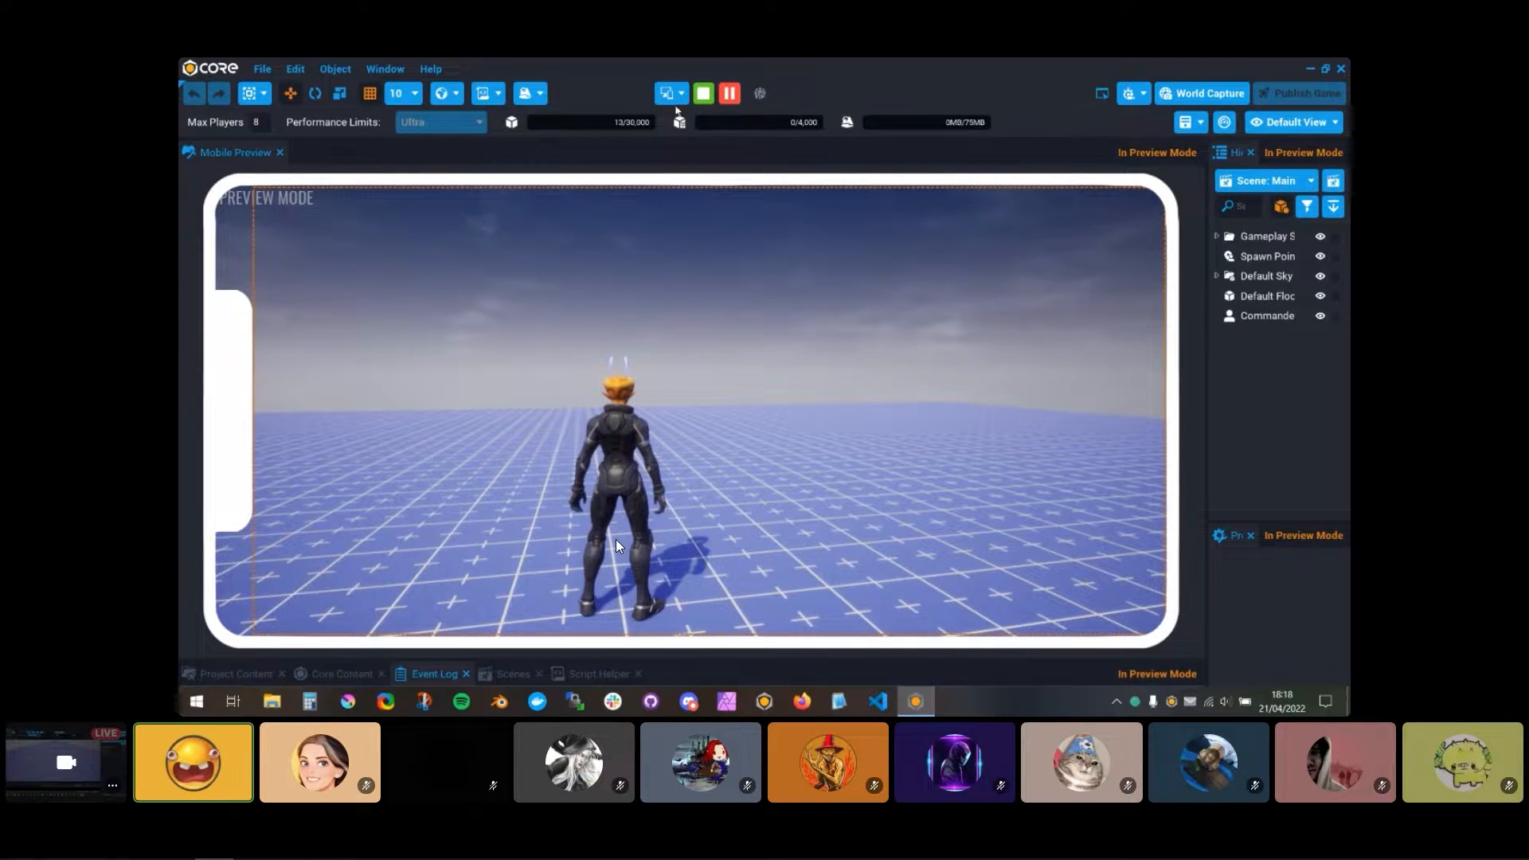
click(674, 94)
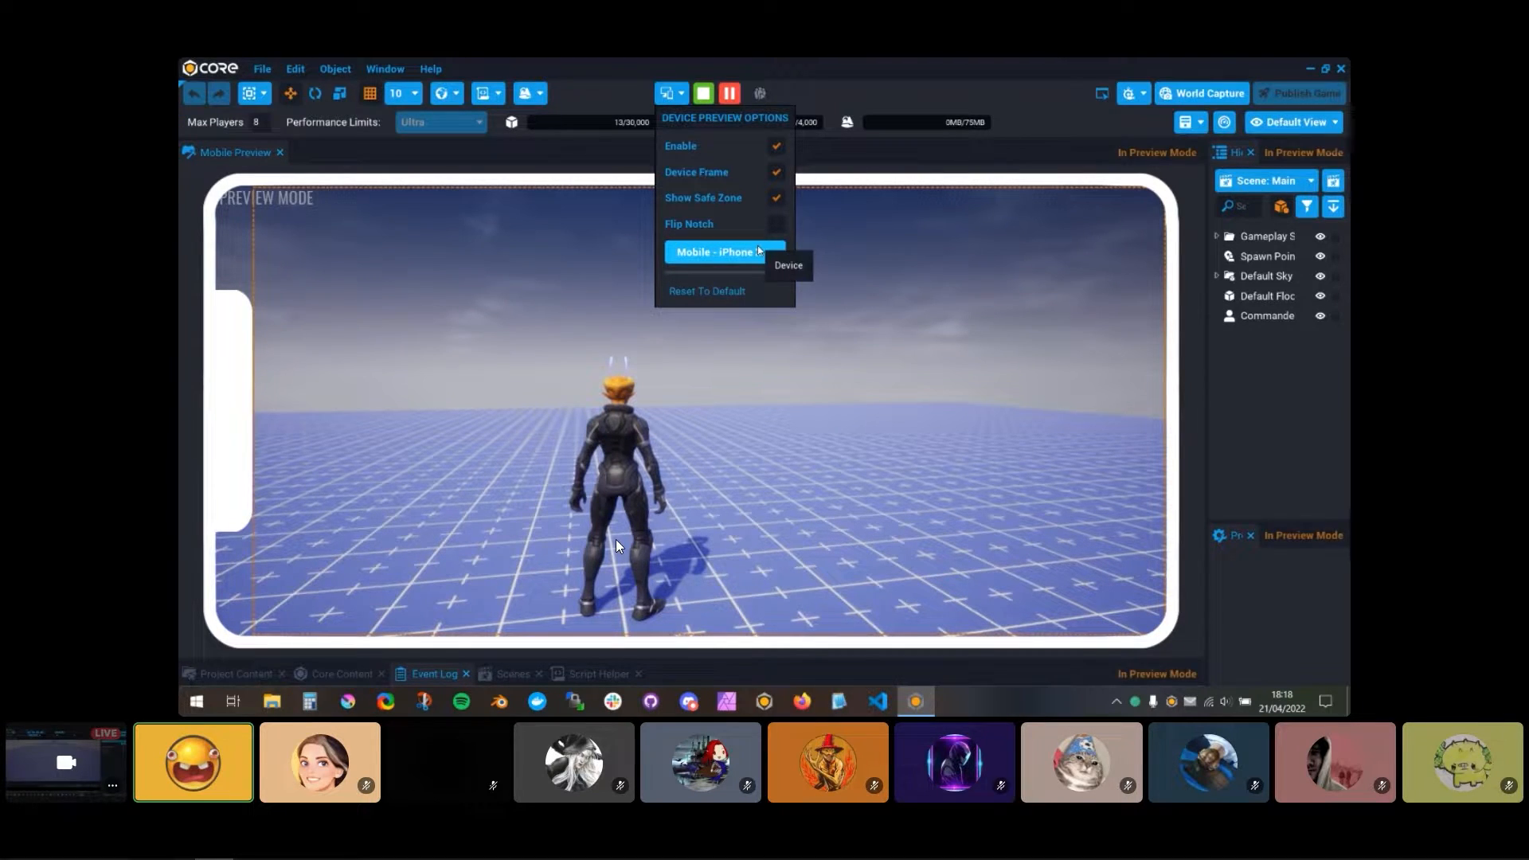
click(783, 224)
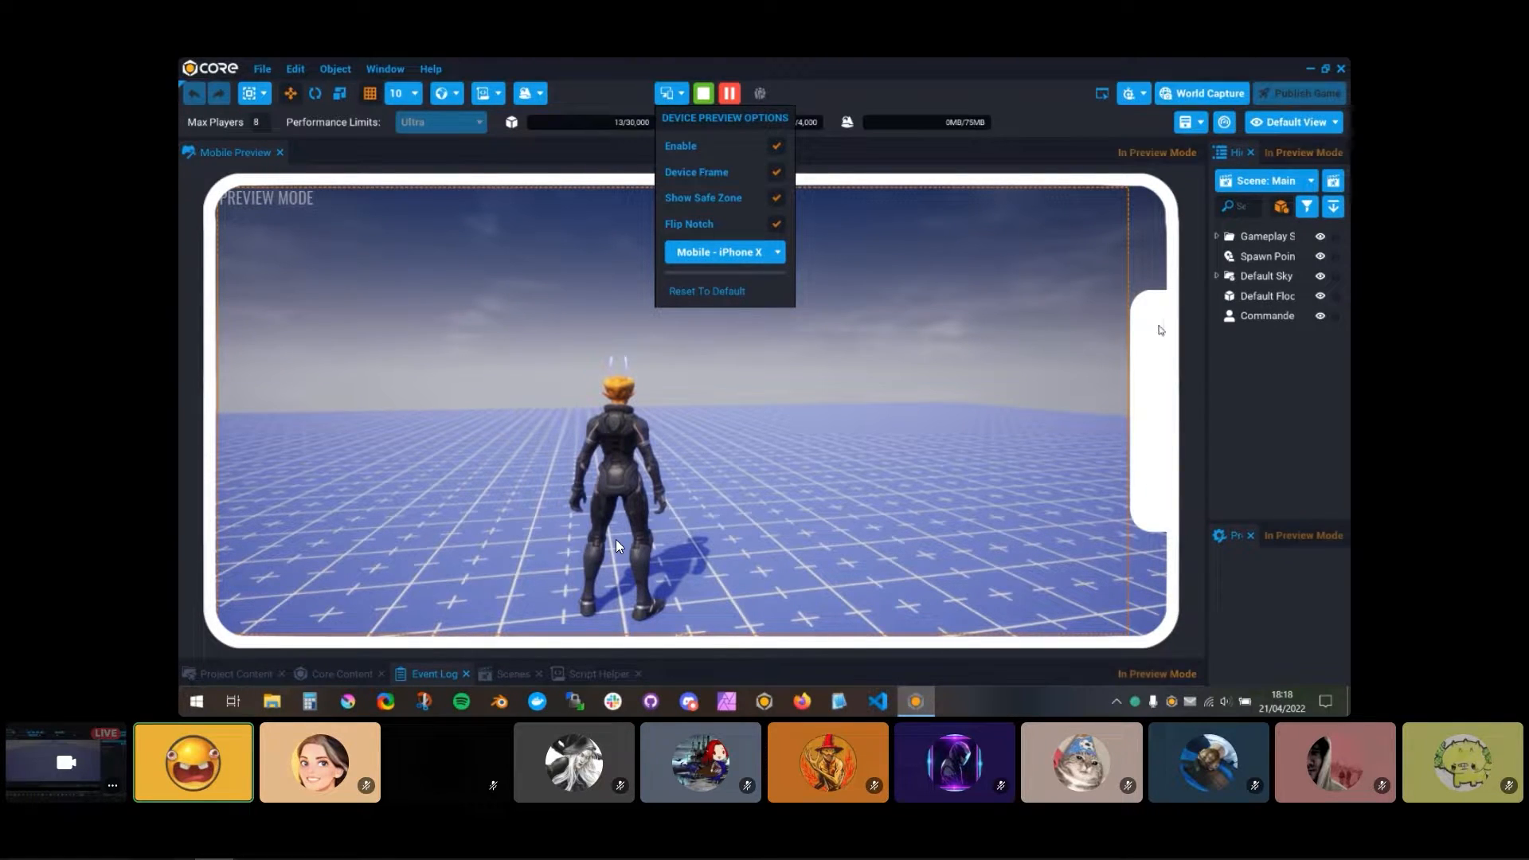
Step: Hide the safe zone and toggle Flip Notch repeatedly, leaving the notch unflipped
click(778, 198)
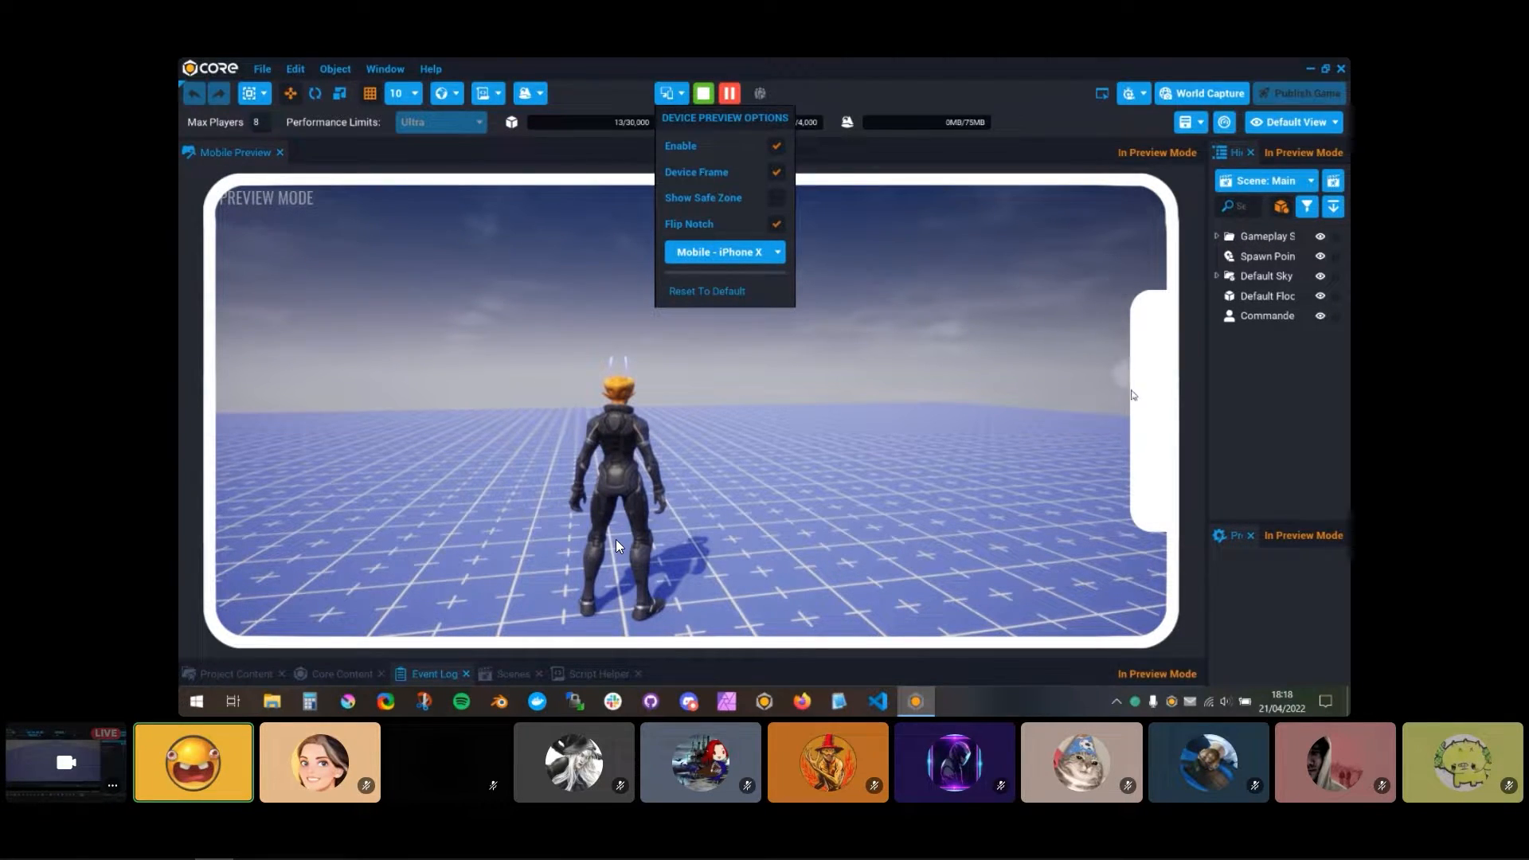
click(778, 227)
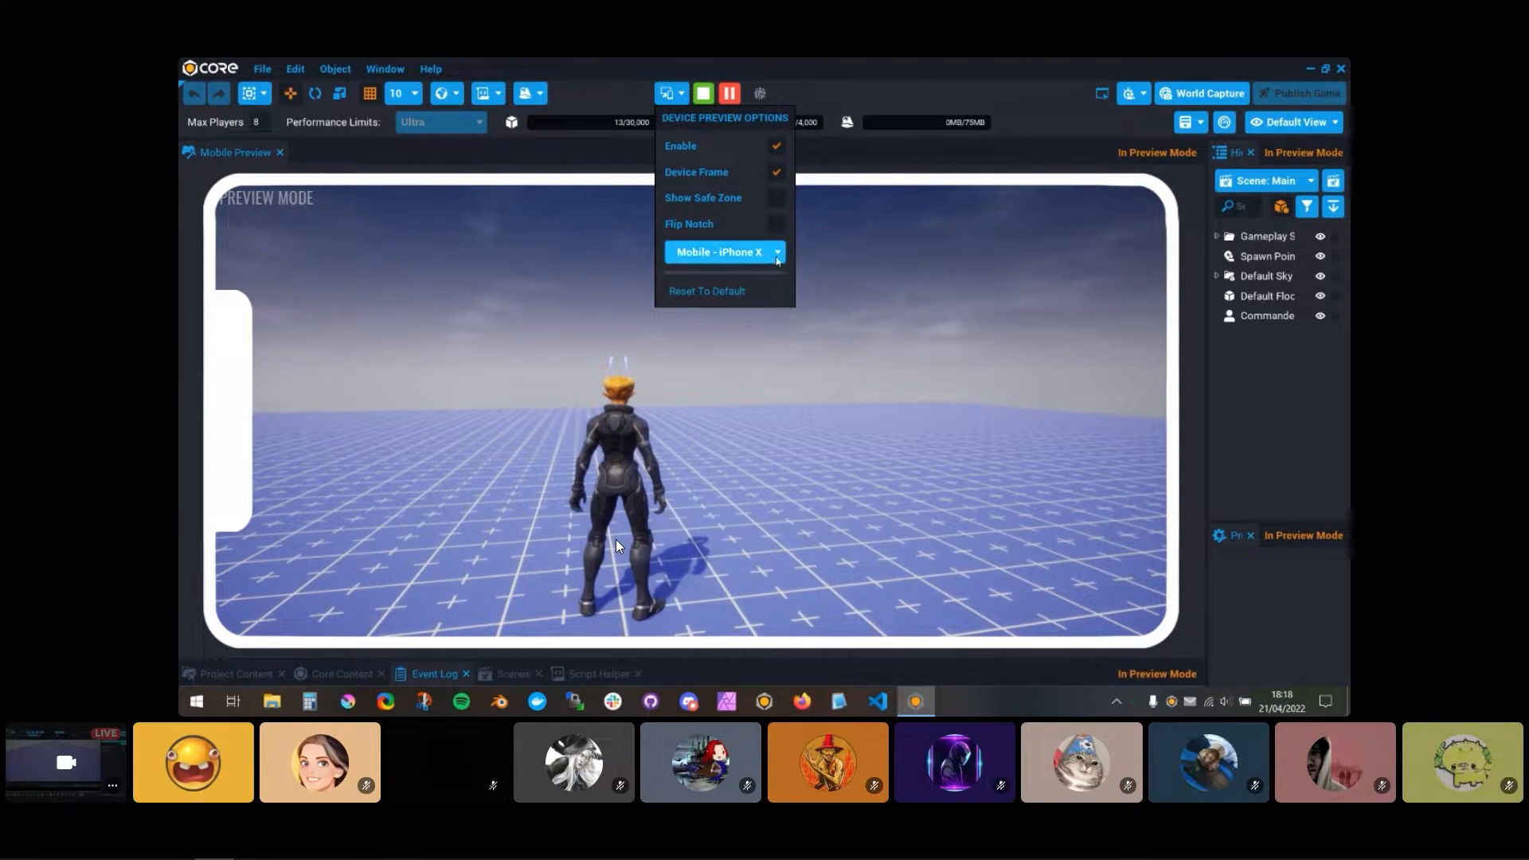
click(780, 228)
click(781, 227)
click(780, 227)
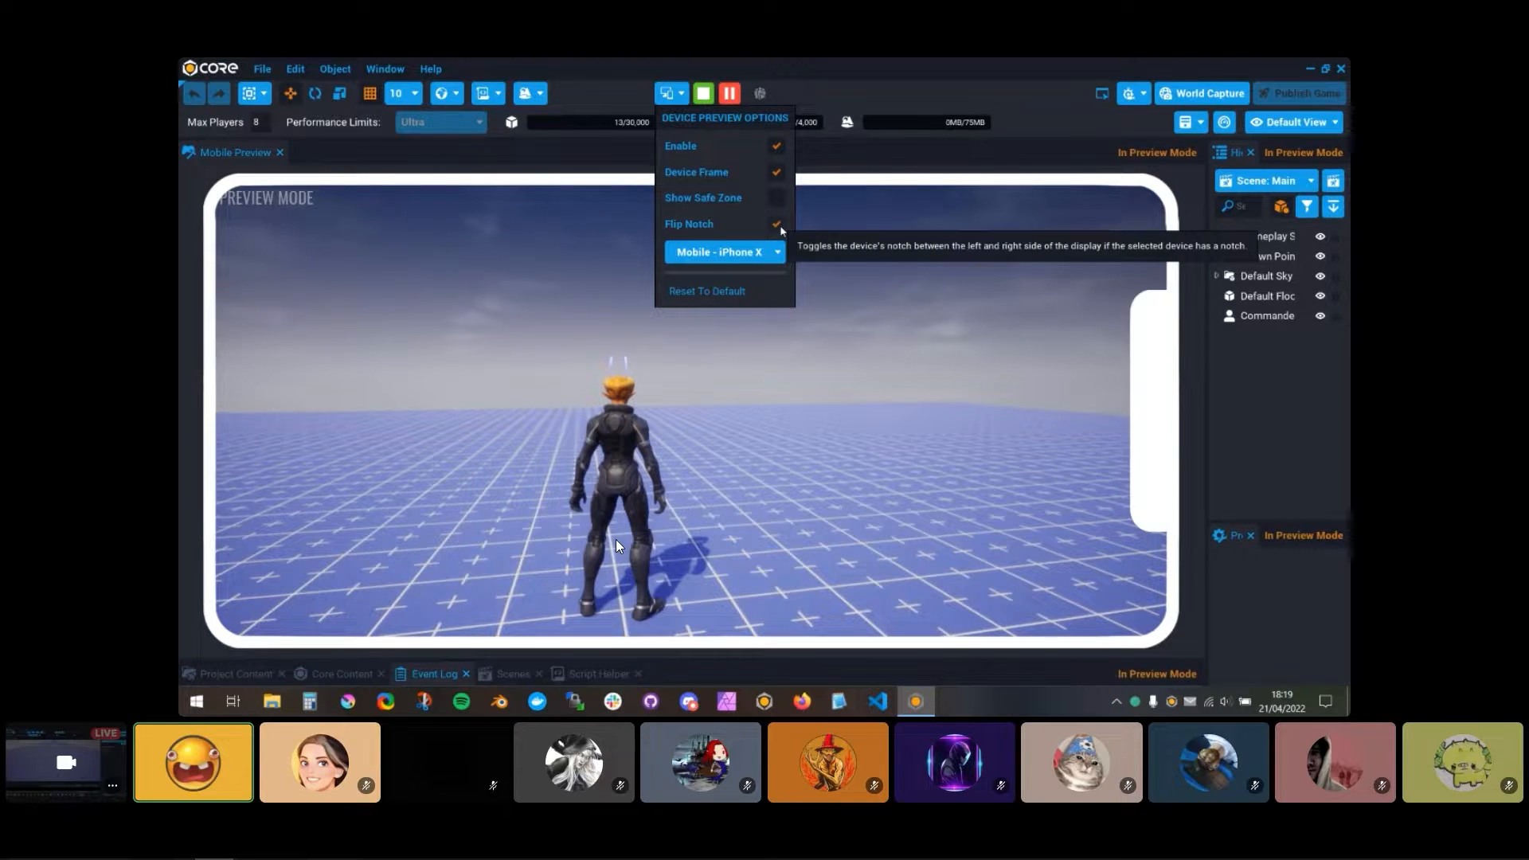
click(780, 228)
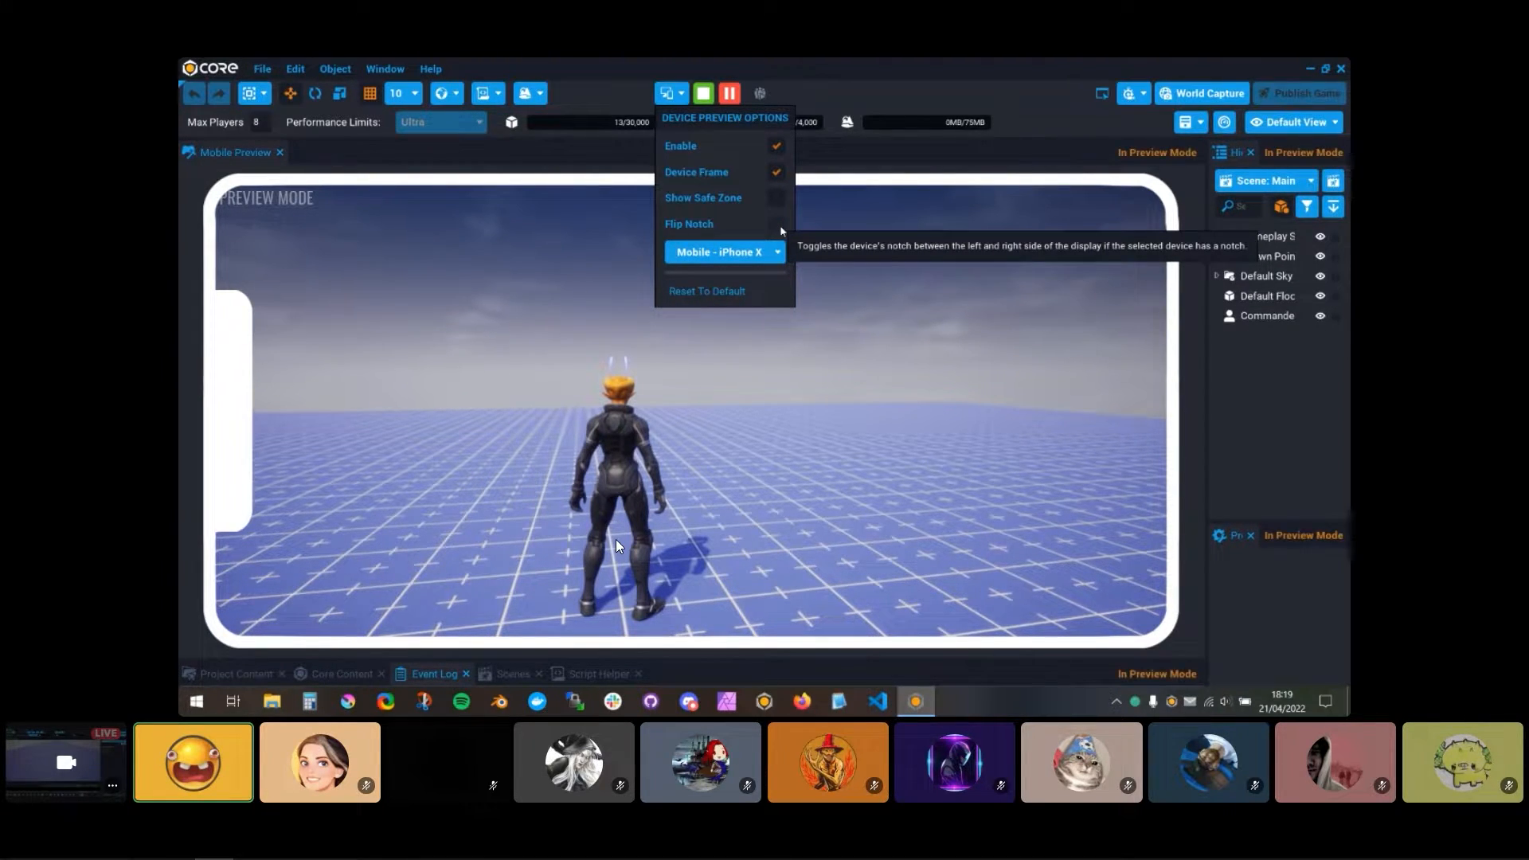
click(780, 228)
click(780, 228)
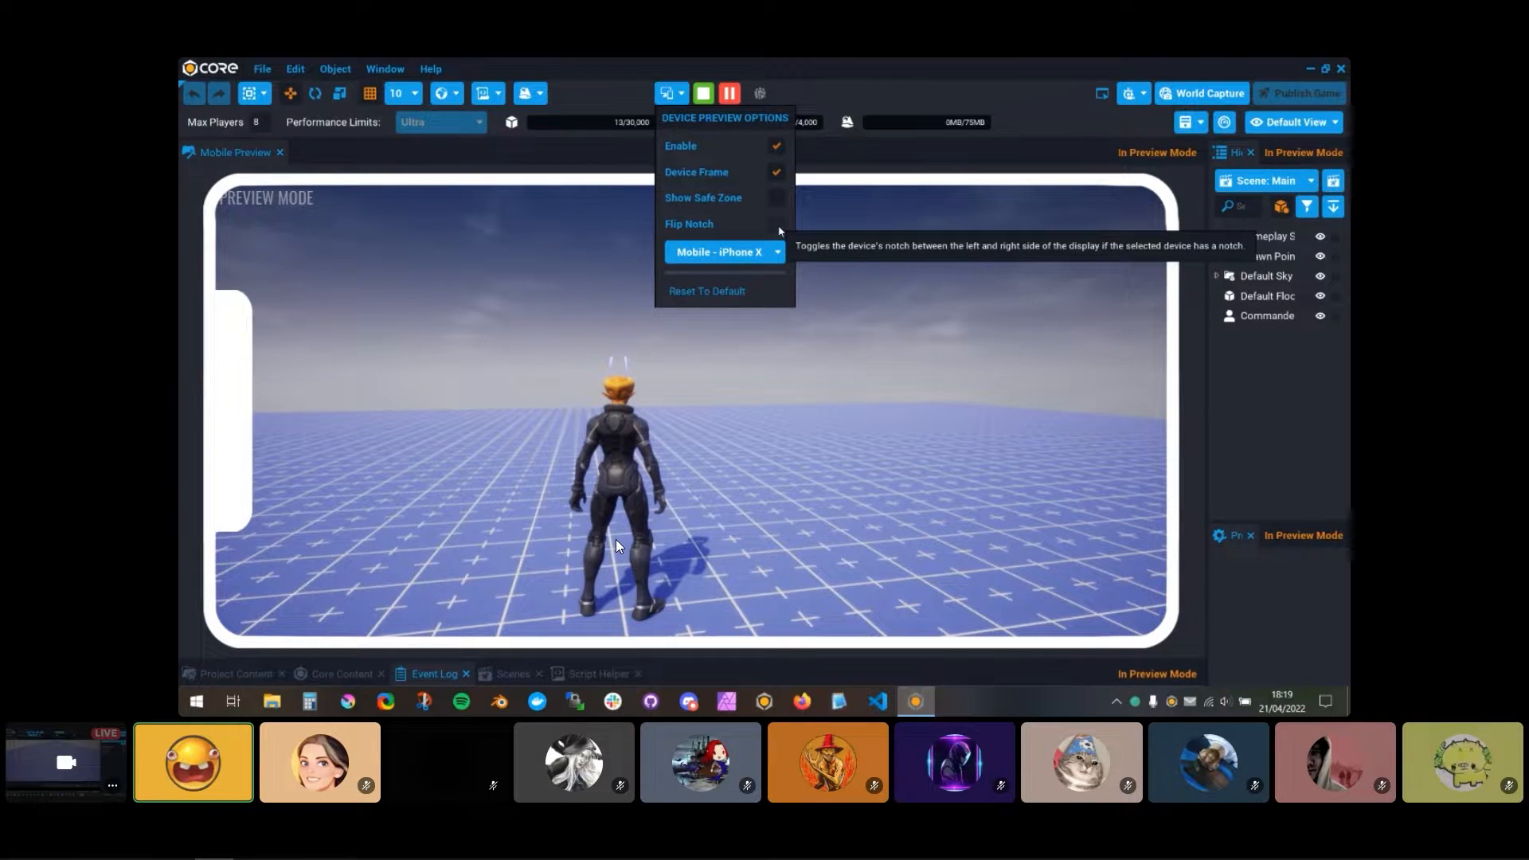
click(777, 225)
click(777, 225)
click(777, 224)
click(778, 225)
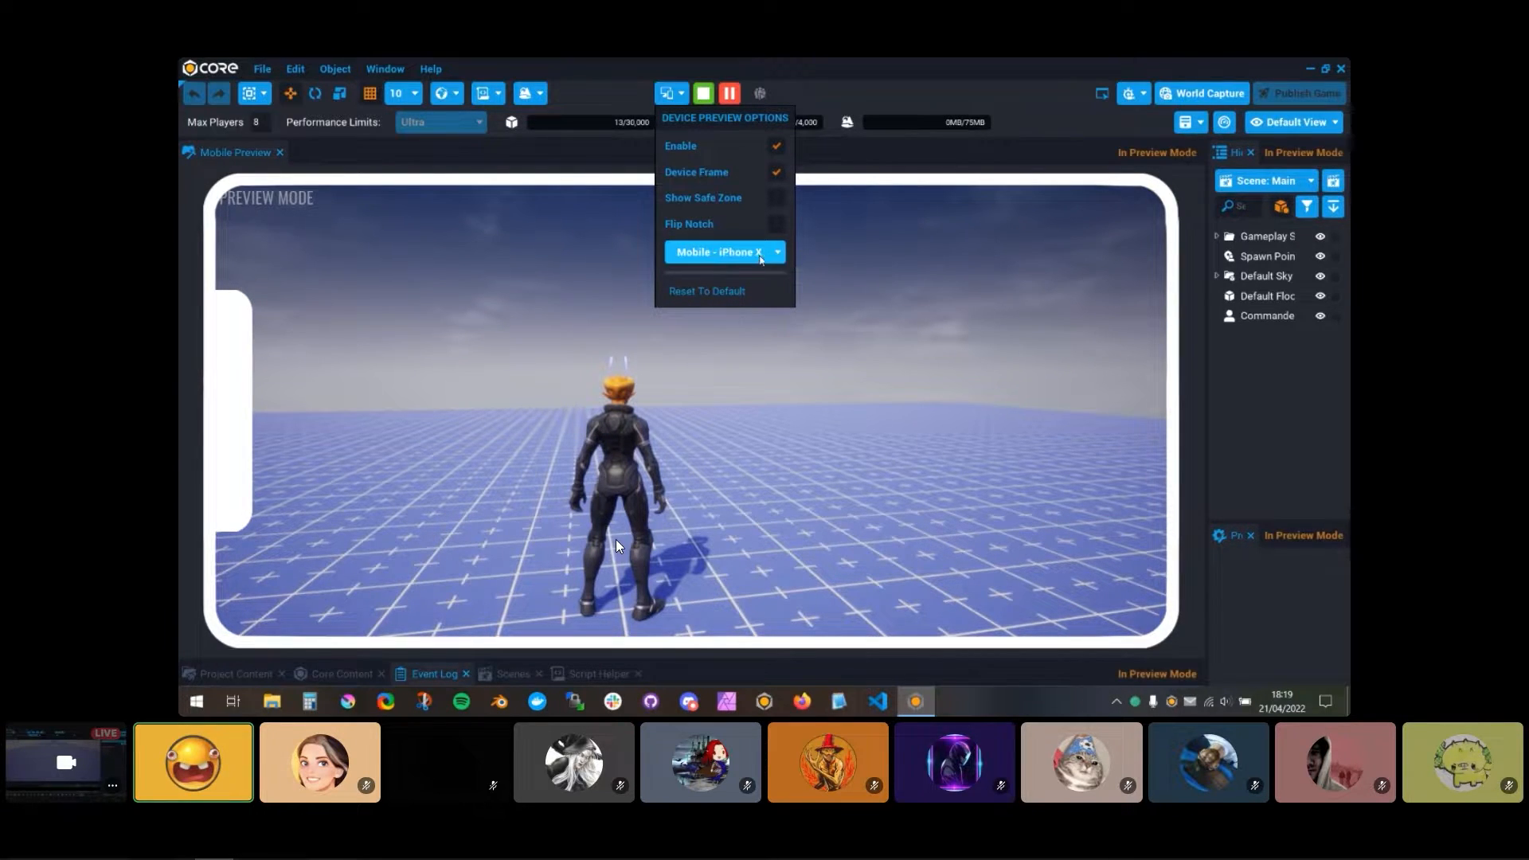
Step: Try the iPhone XR, XS, 11 Pro, 11 Pro Max, 12 and 11 as preview devices
click(720, 255)
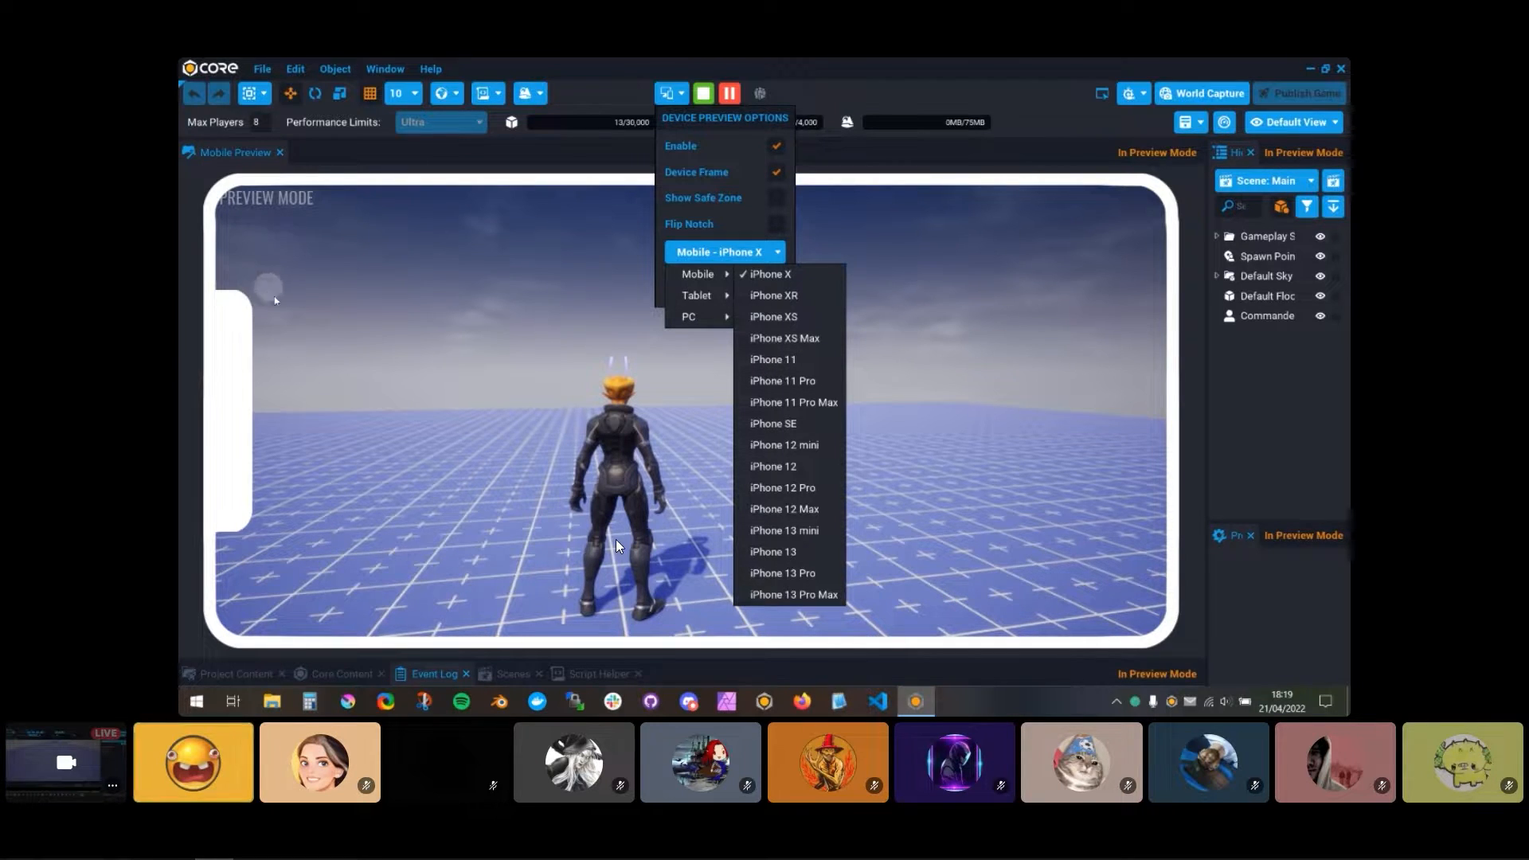
click(781, 298)
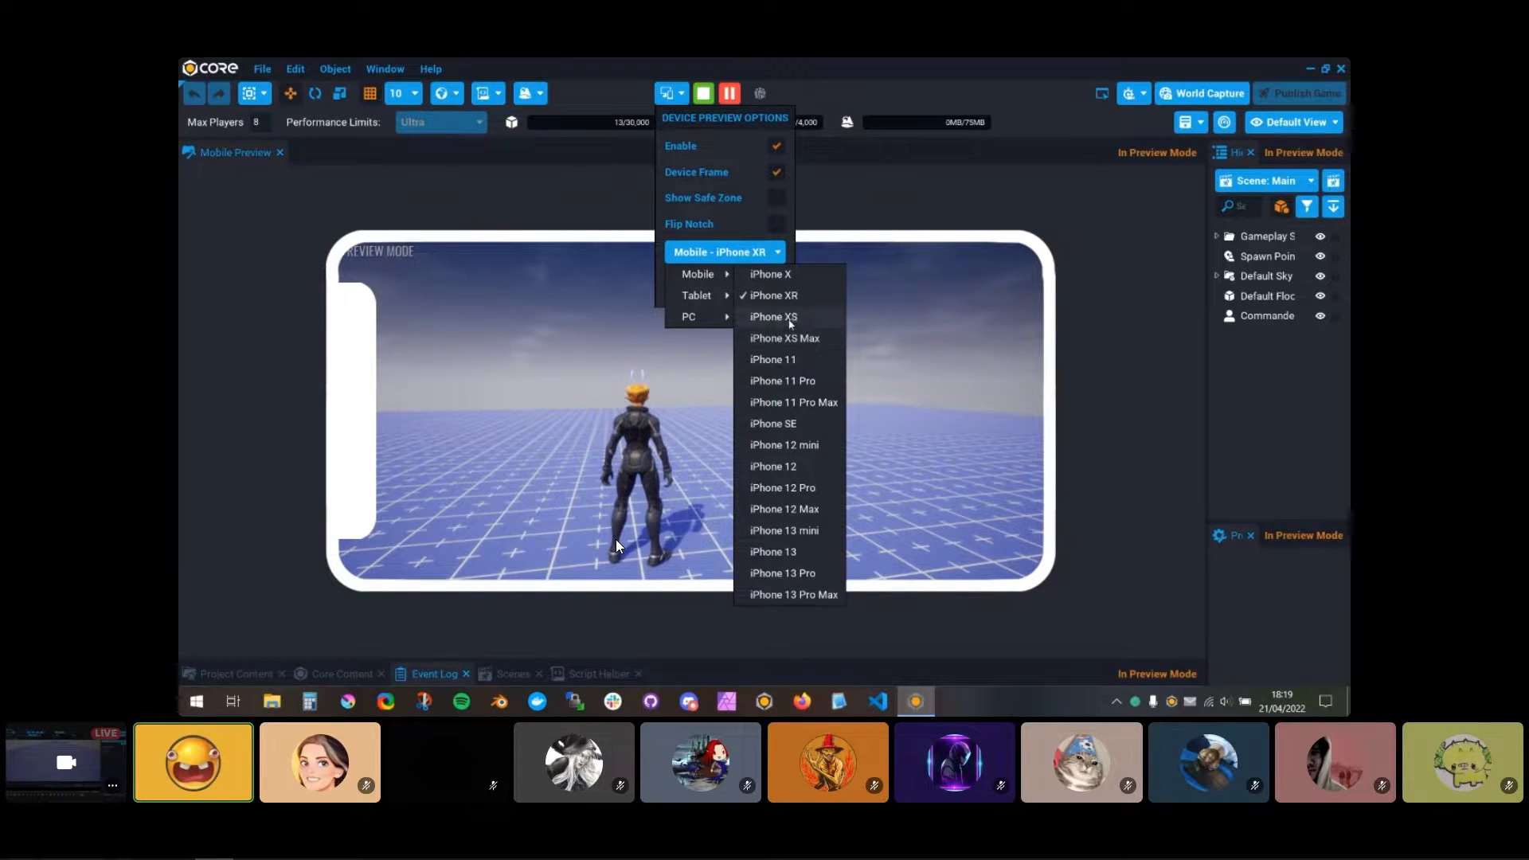
click(791, 318)
click(799, 382)
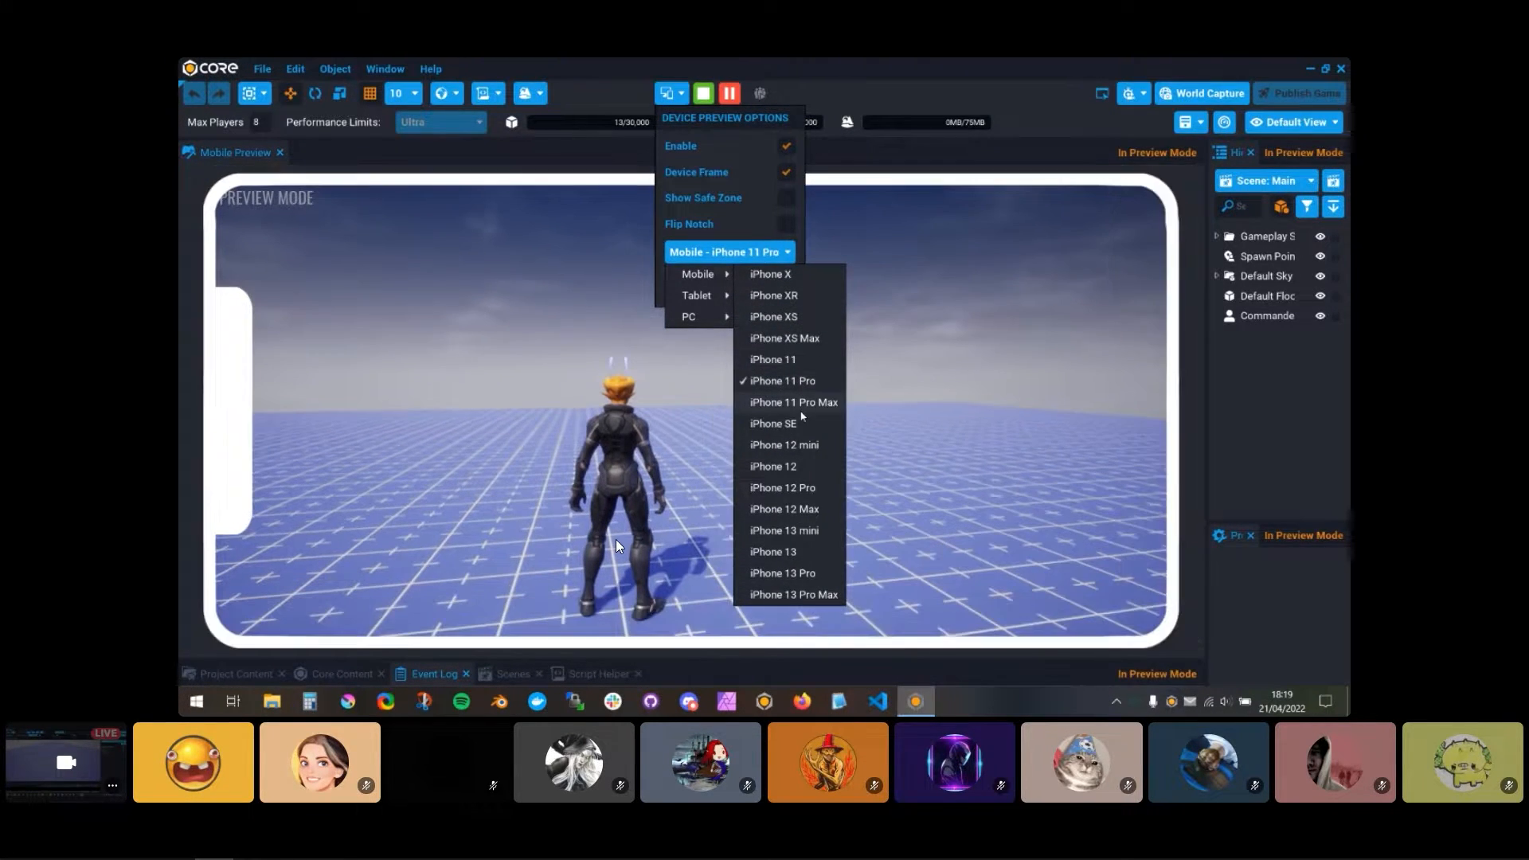
click(802, 404)
click(797, 468)
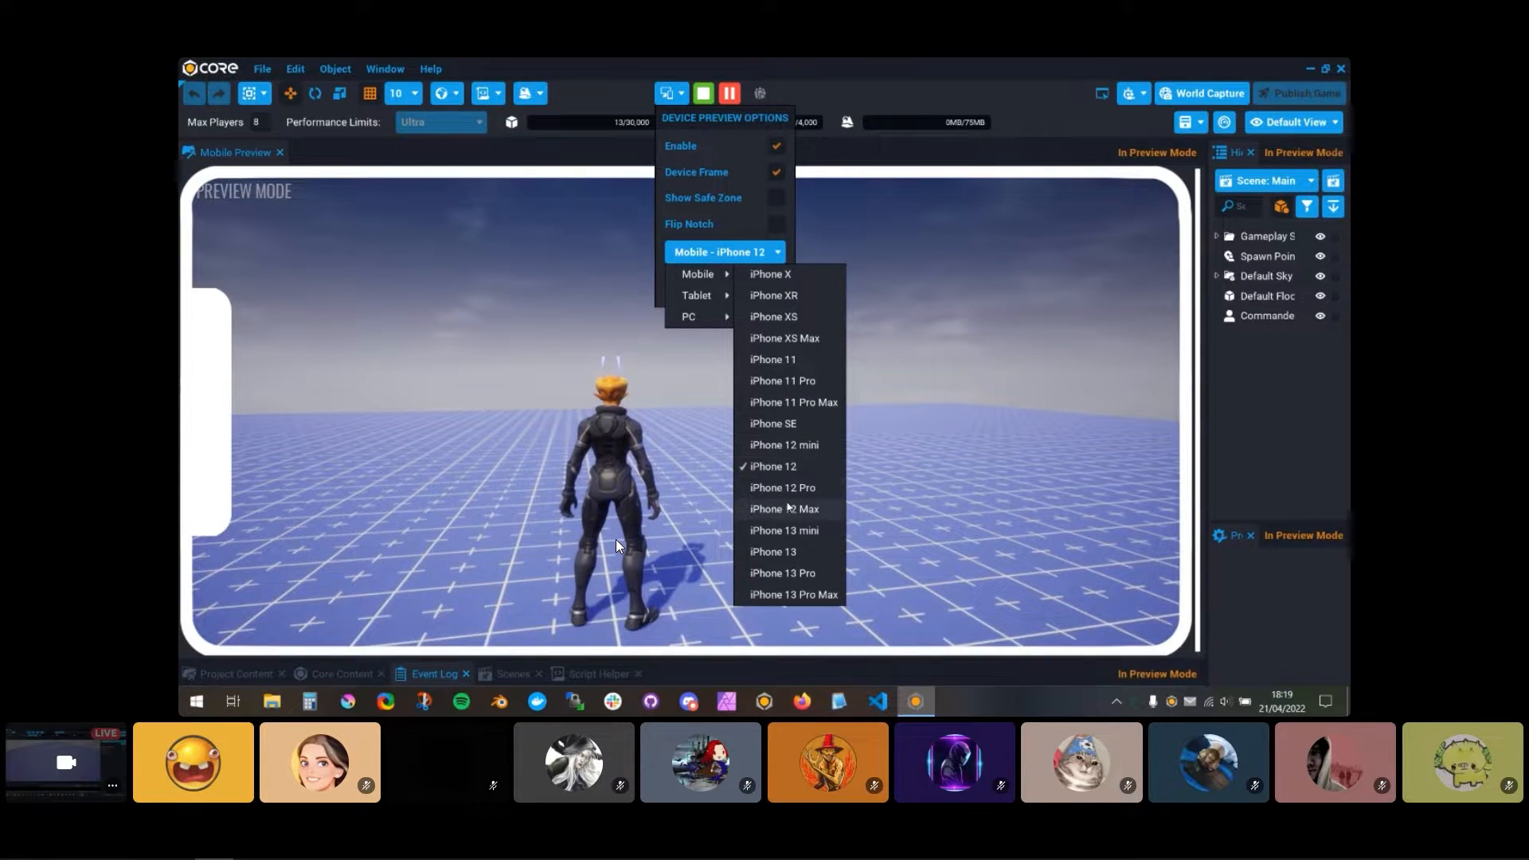
click(797, 360)
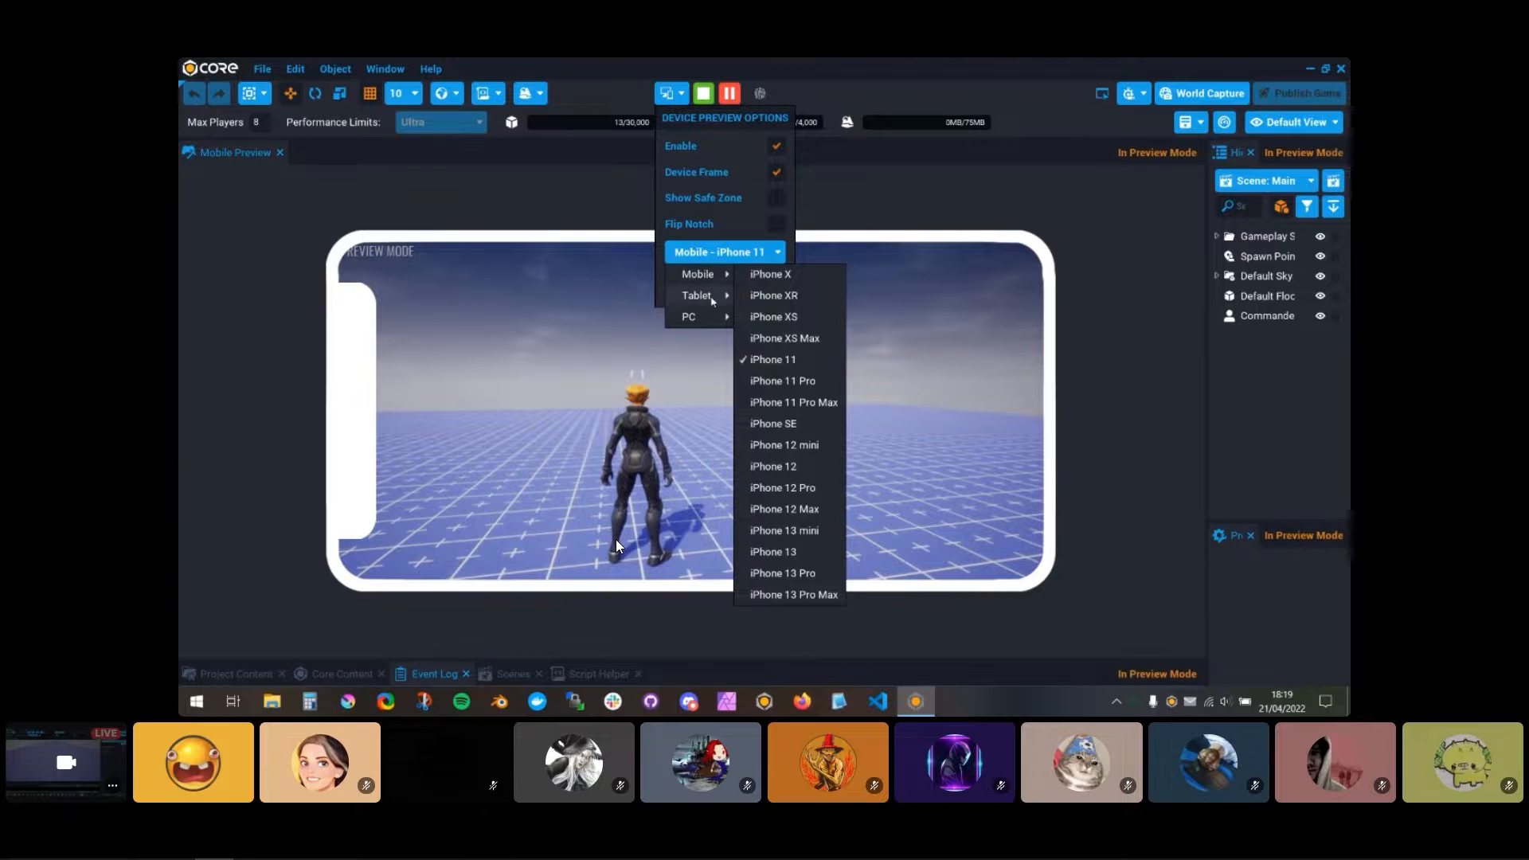
Step: Set the preview device to the iPad Pro 5th Gen tablet and make the viewport slightly taller
mouse_move(699, 295)
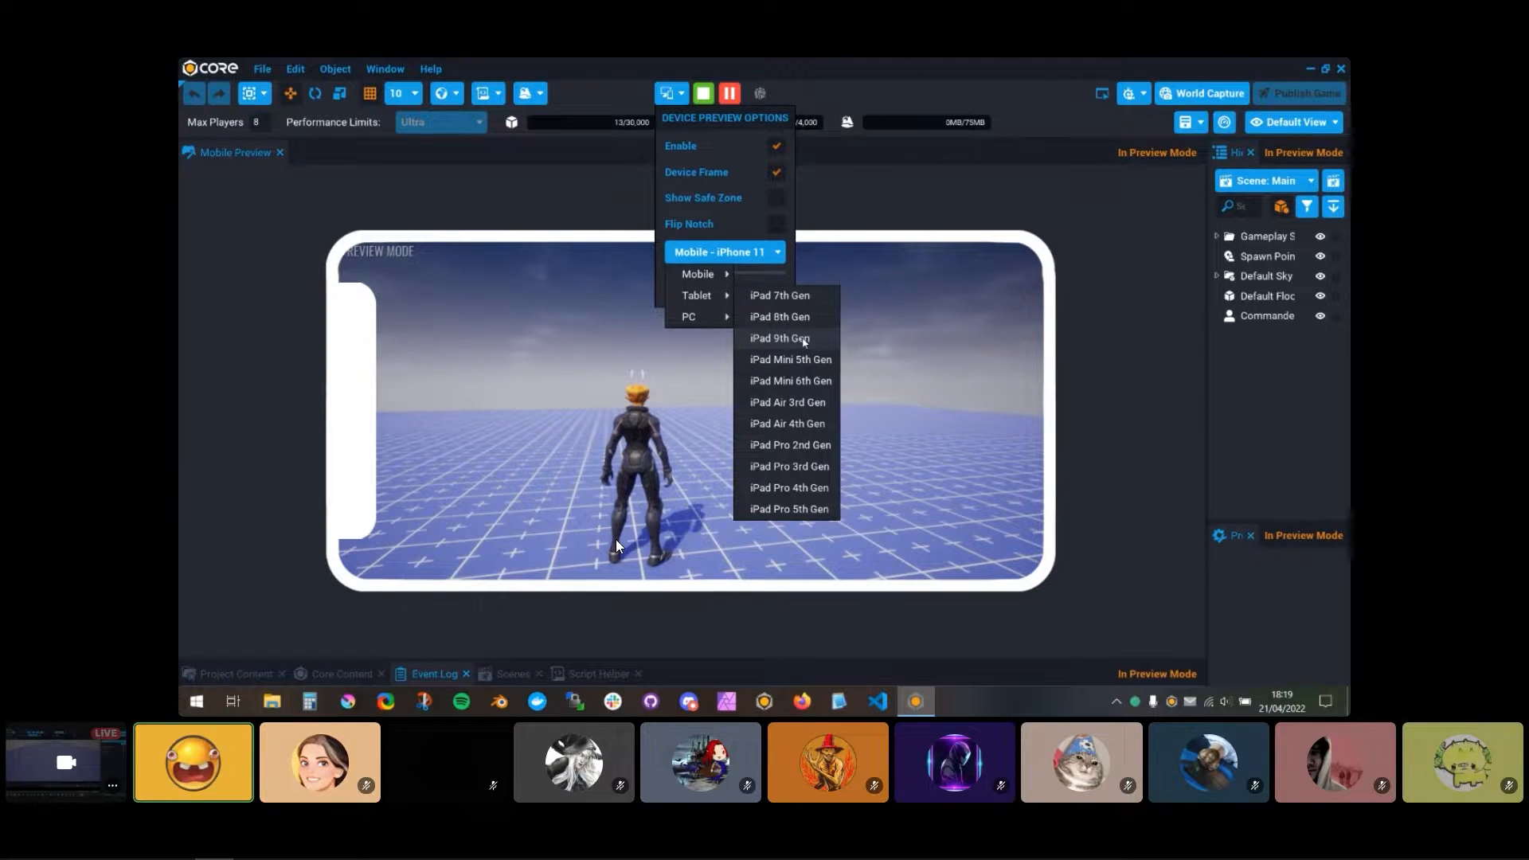
click(806, 510)
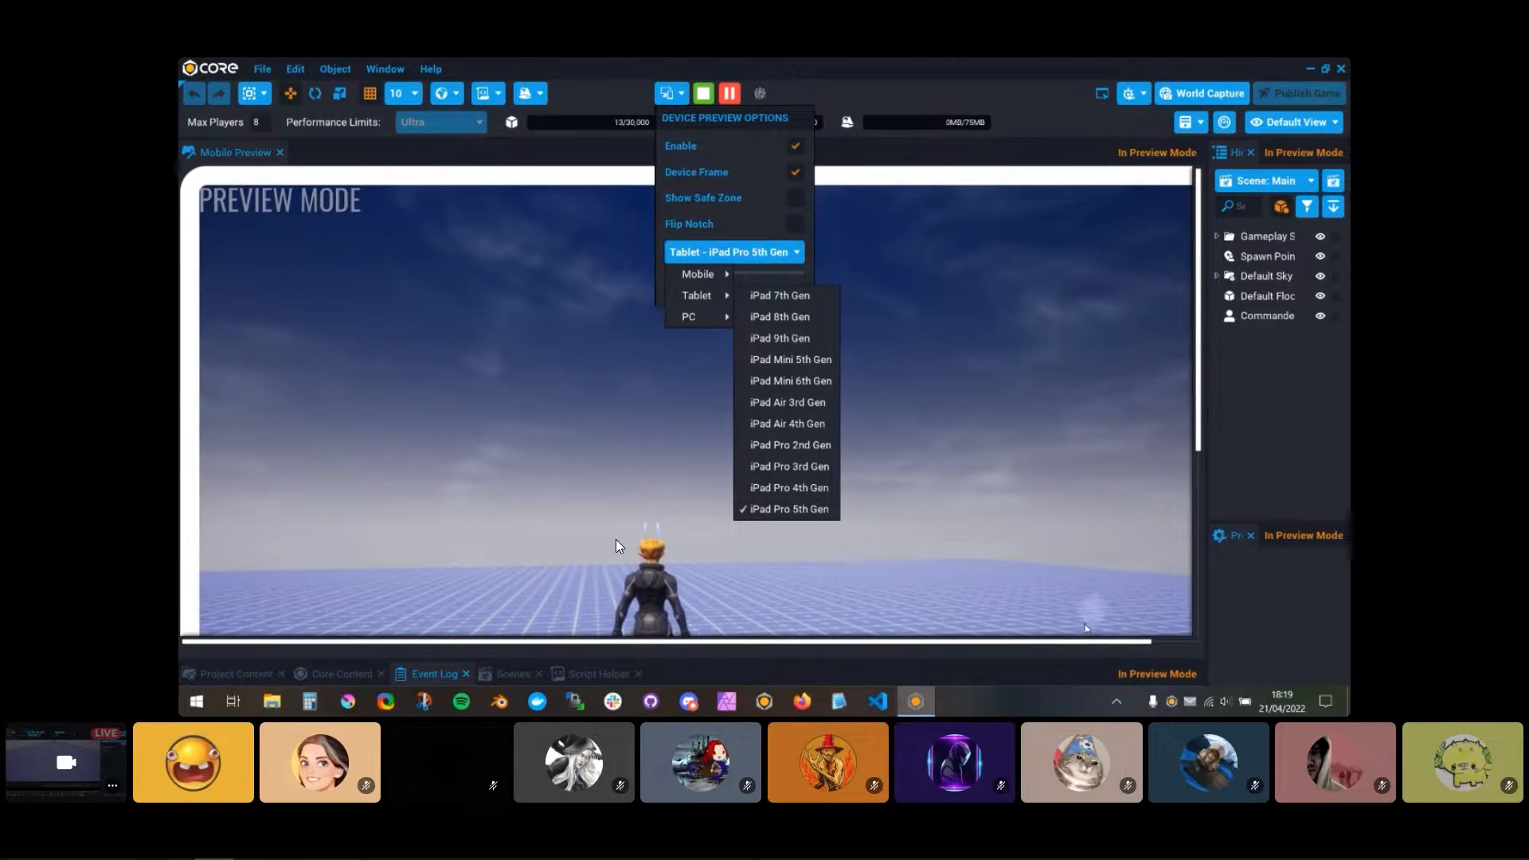
drag(1066, 661, 1071, 679)
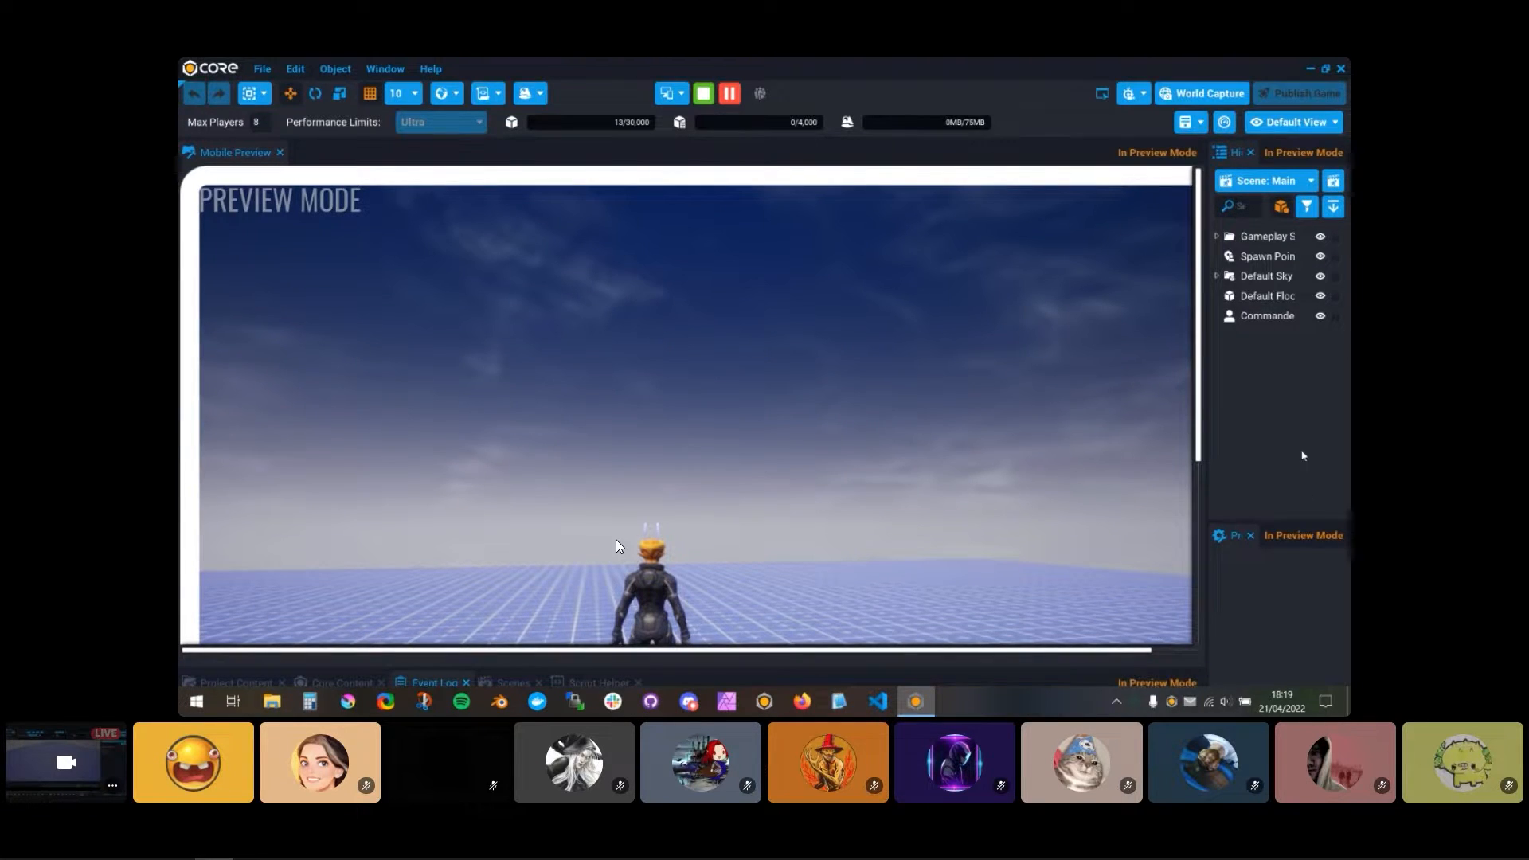
Step: Set the preview device back to the iPhone X
click(672, 93)
click(744, 255)
click(698, 274)
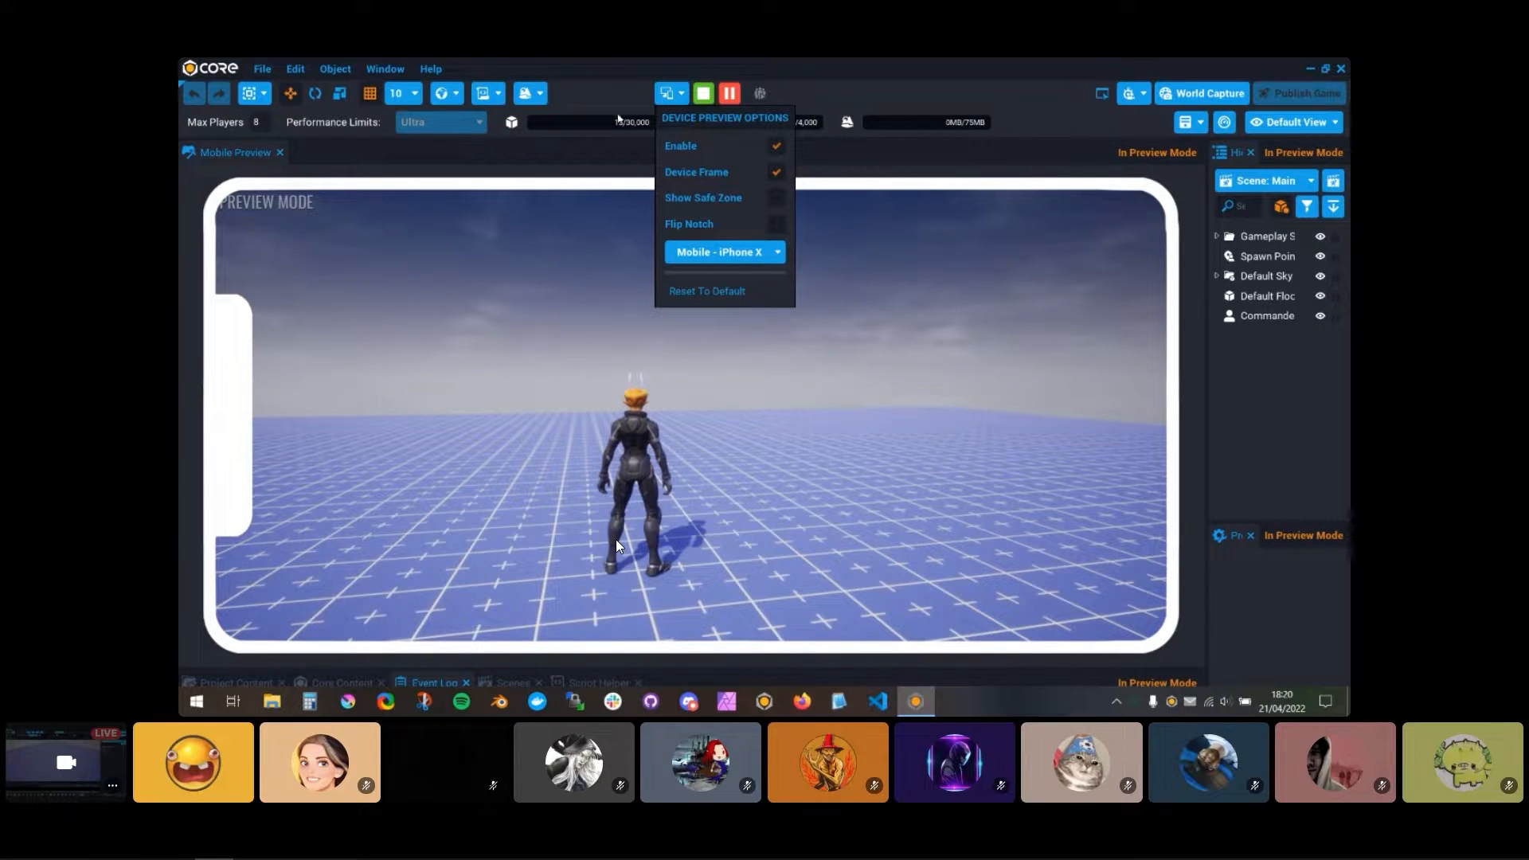
Step: Show the safe zone on the iPhone X preview and stop the running game
click(693, 199)
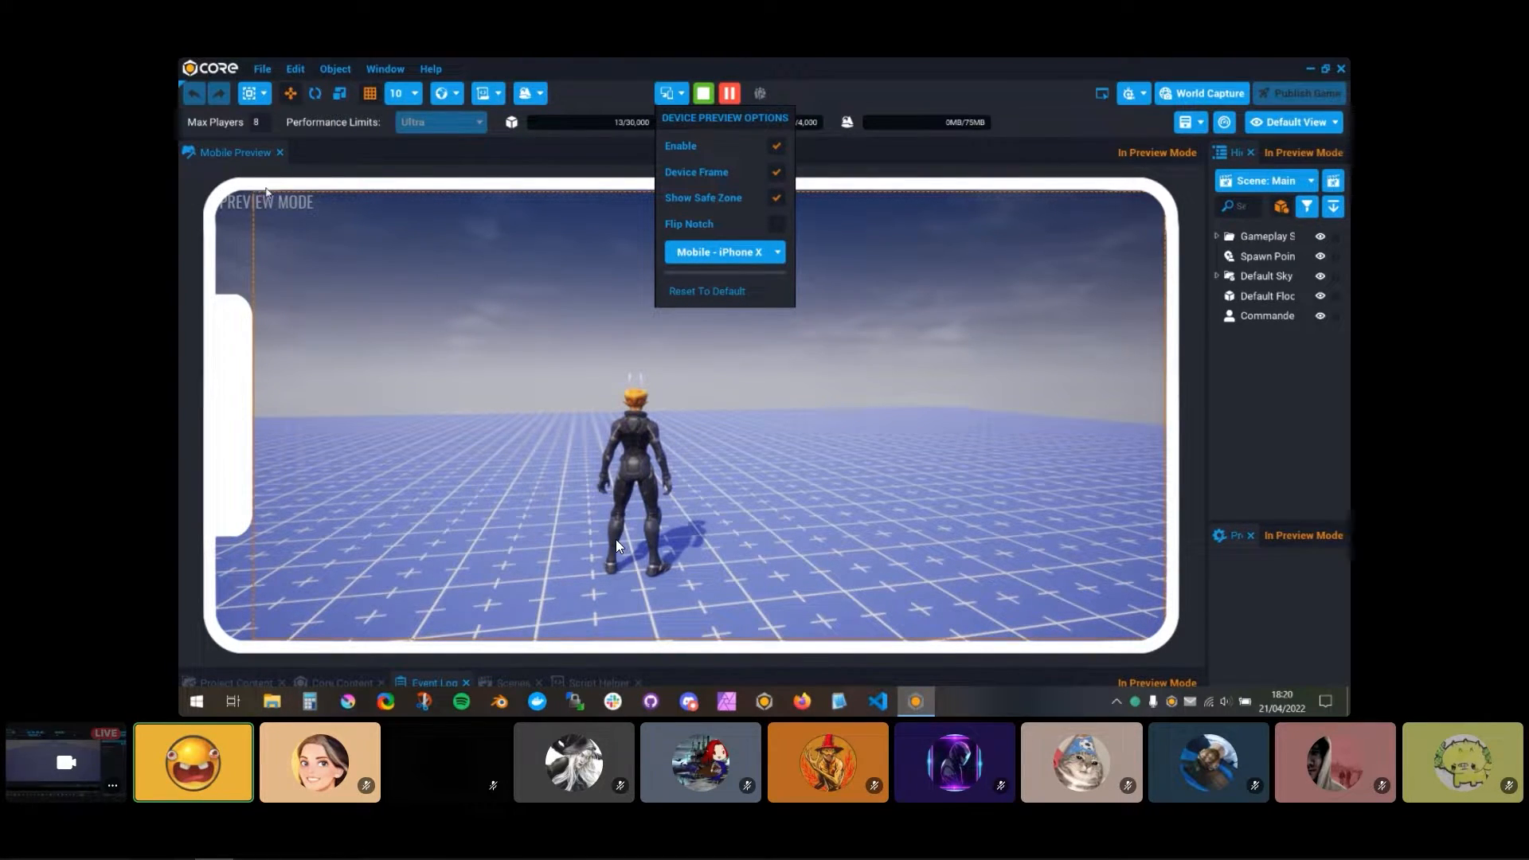
click(679, 97)
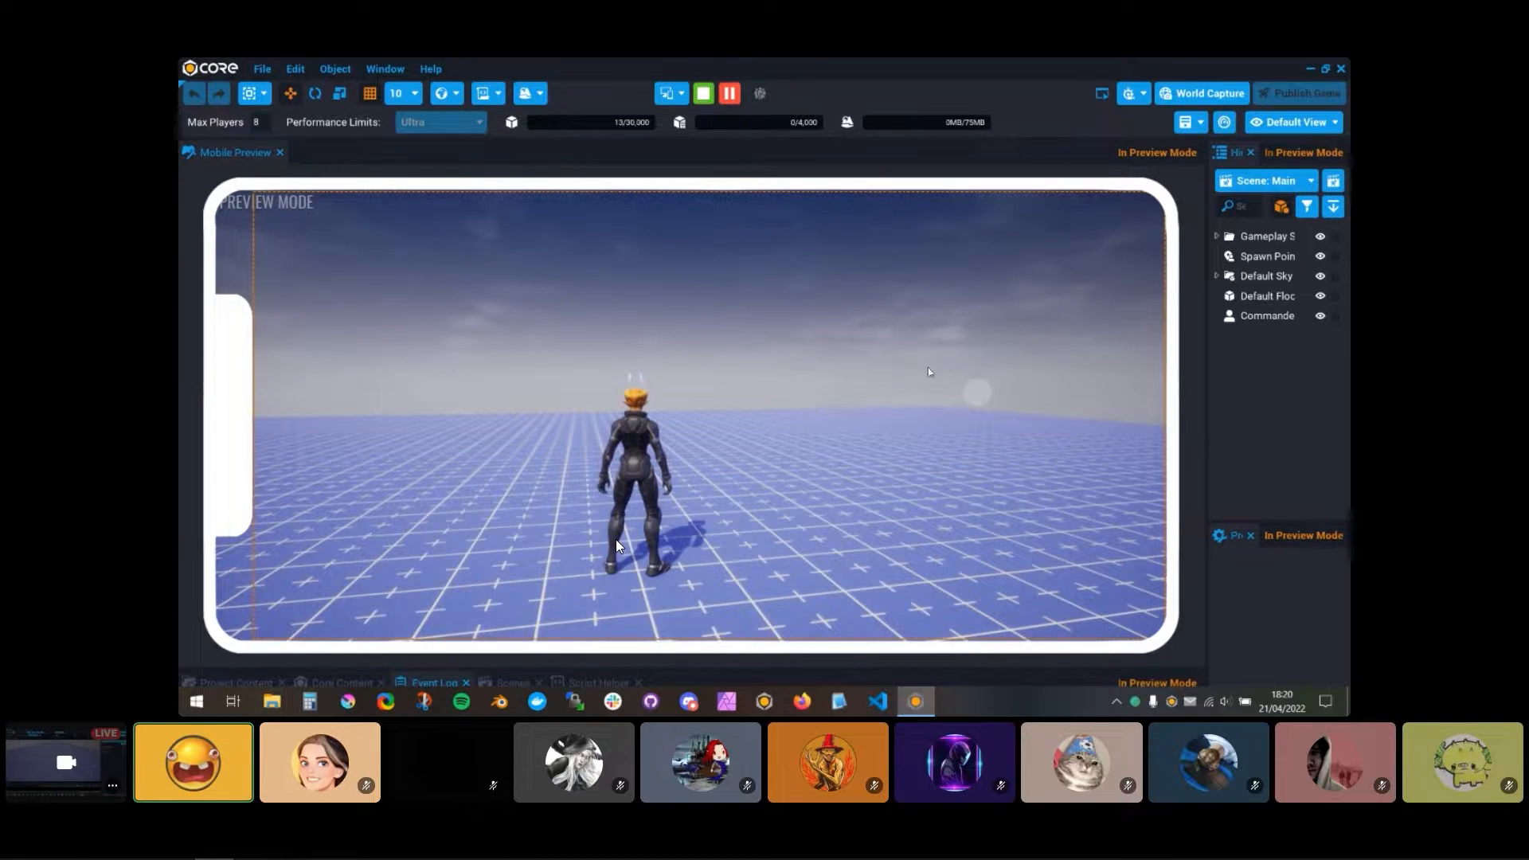
click(703, 93)
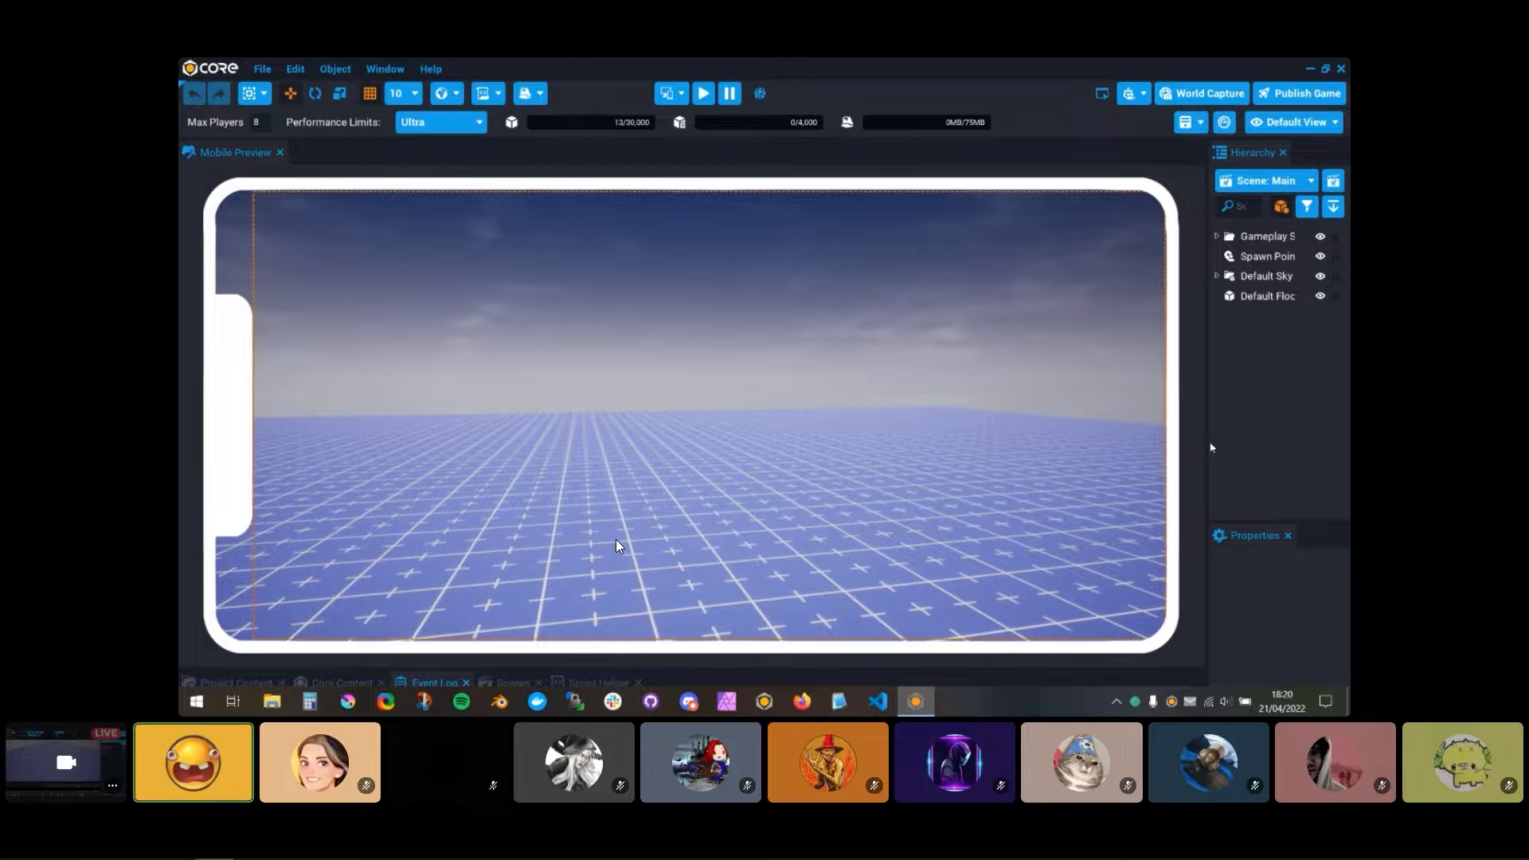
Step: Enlarge the Hierarchy and Event Log panels so the viewport is smaller than the device frame
drag(1210, 448, 886, 446)
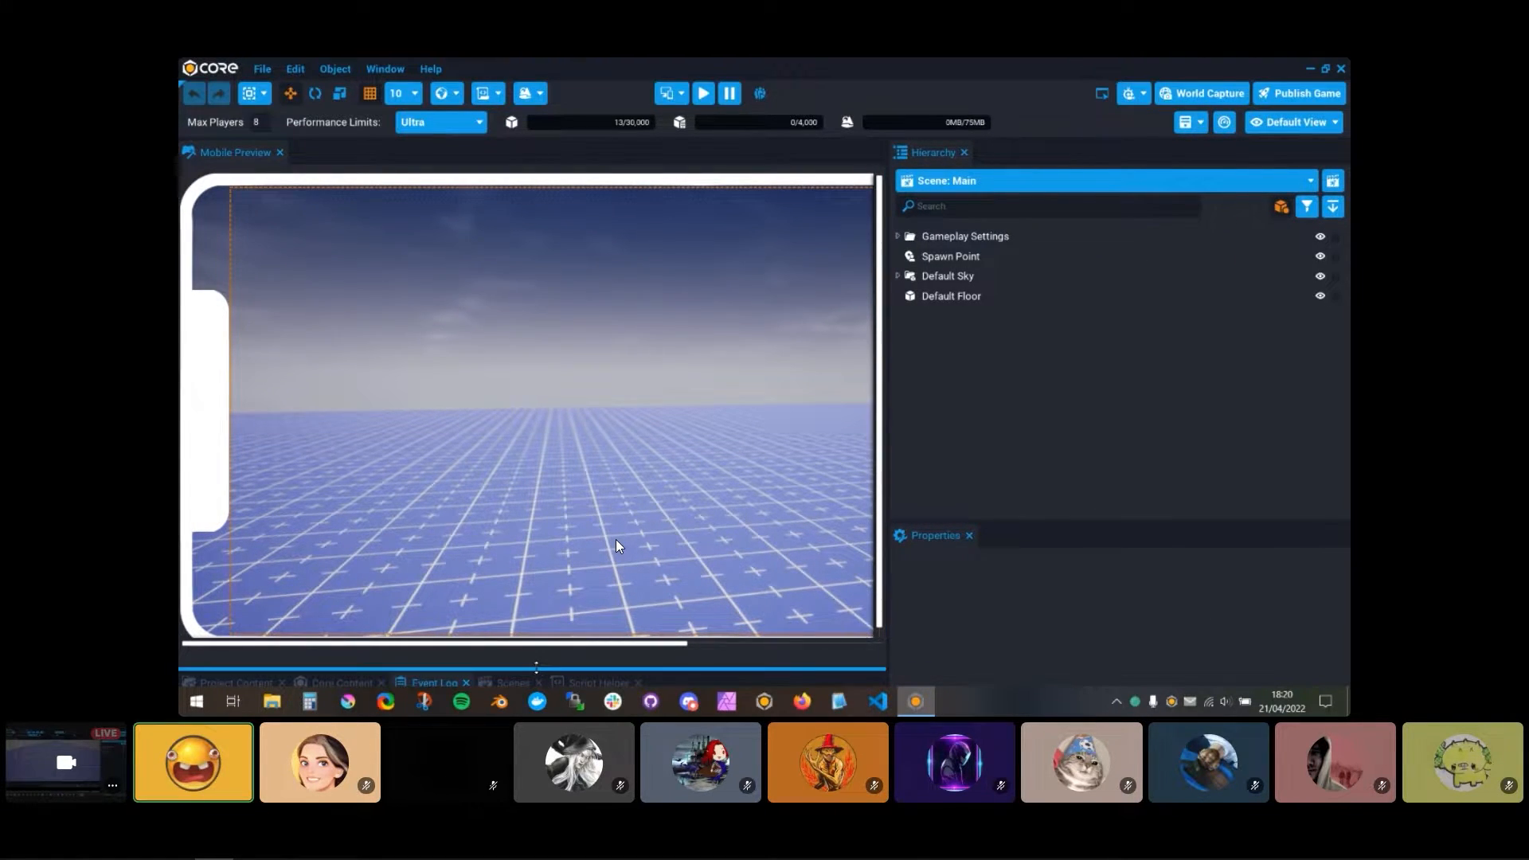
drag(538, 667, 572, 501)
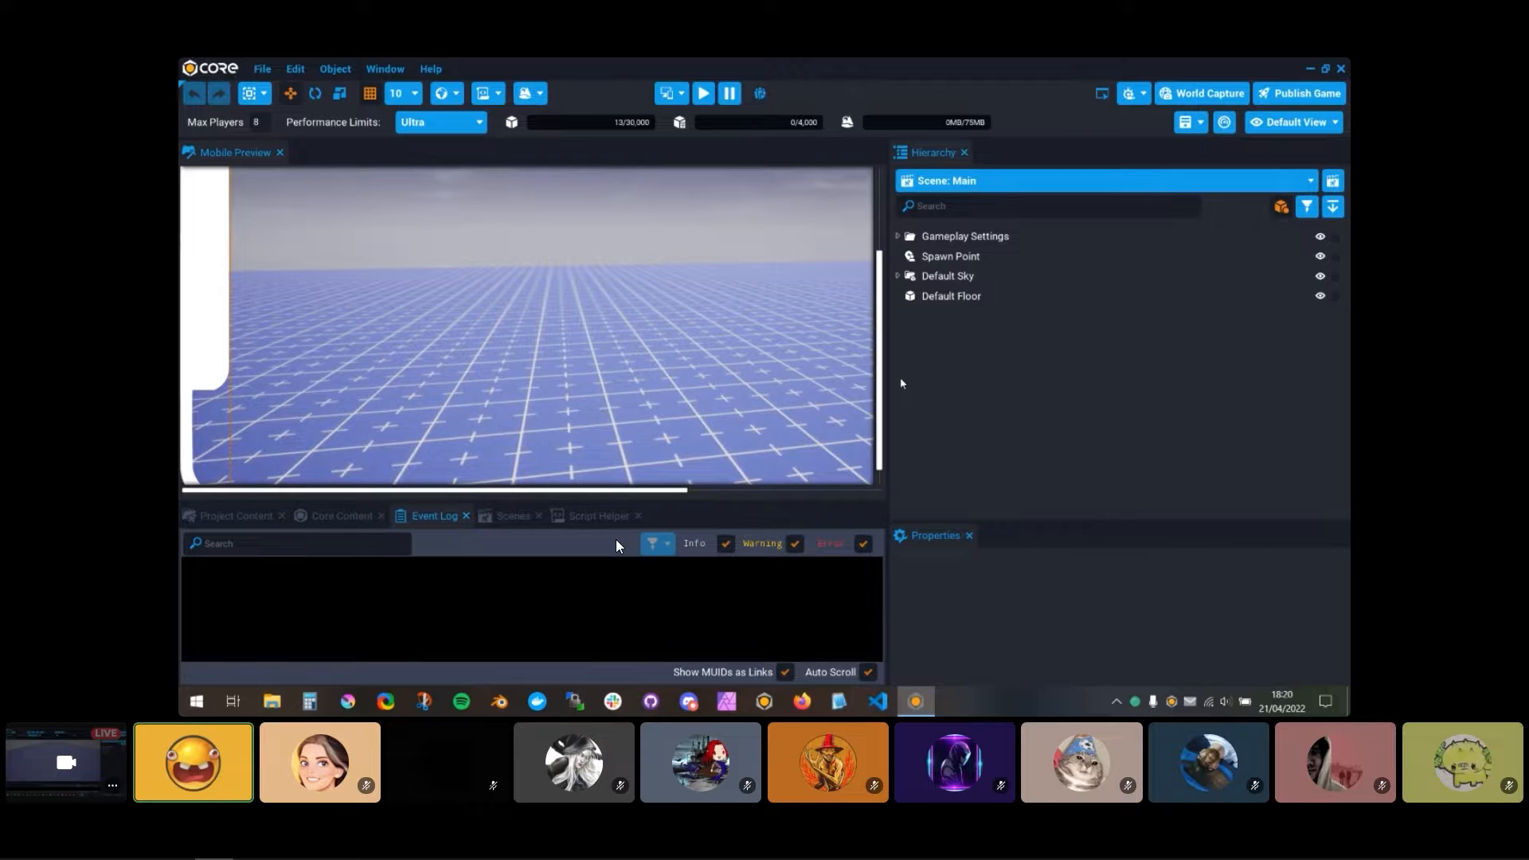
drag(892, 359, 1094, 376)
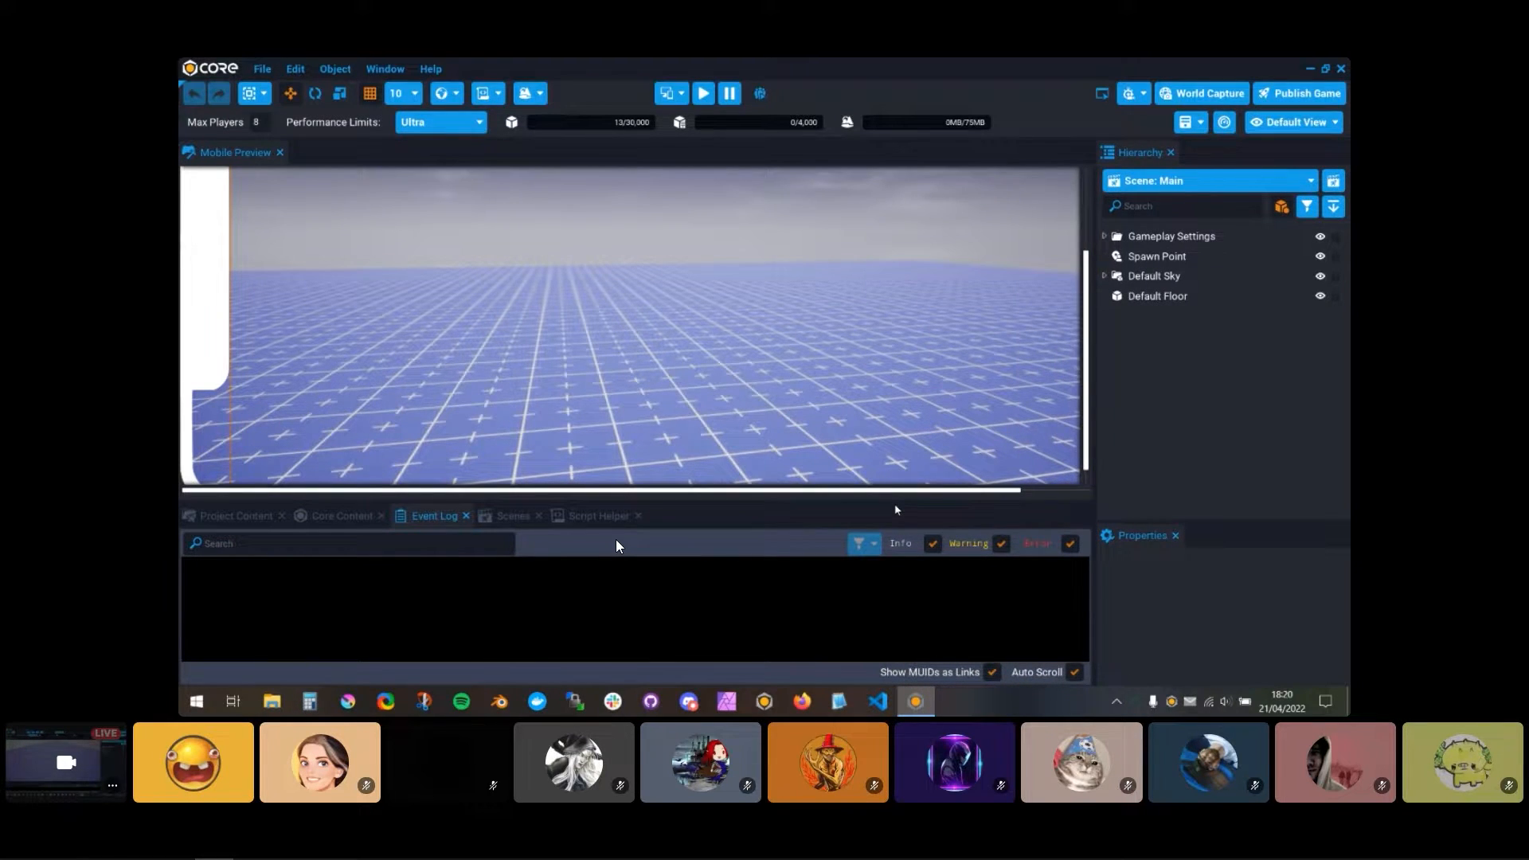
drag(895, 502, 895, 577)
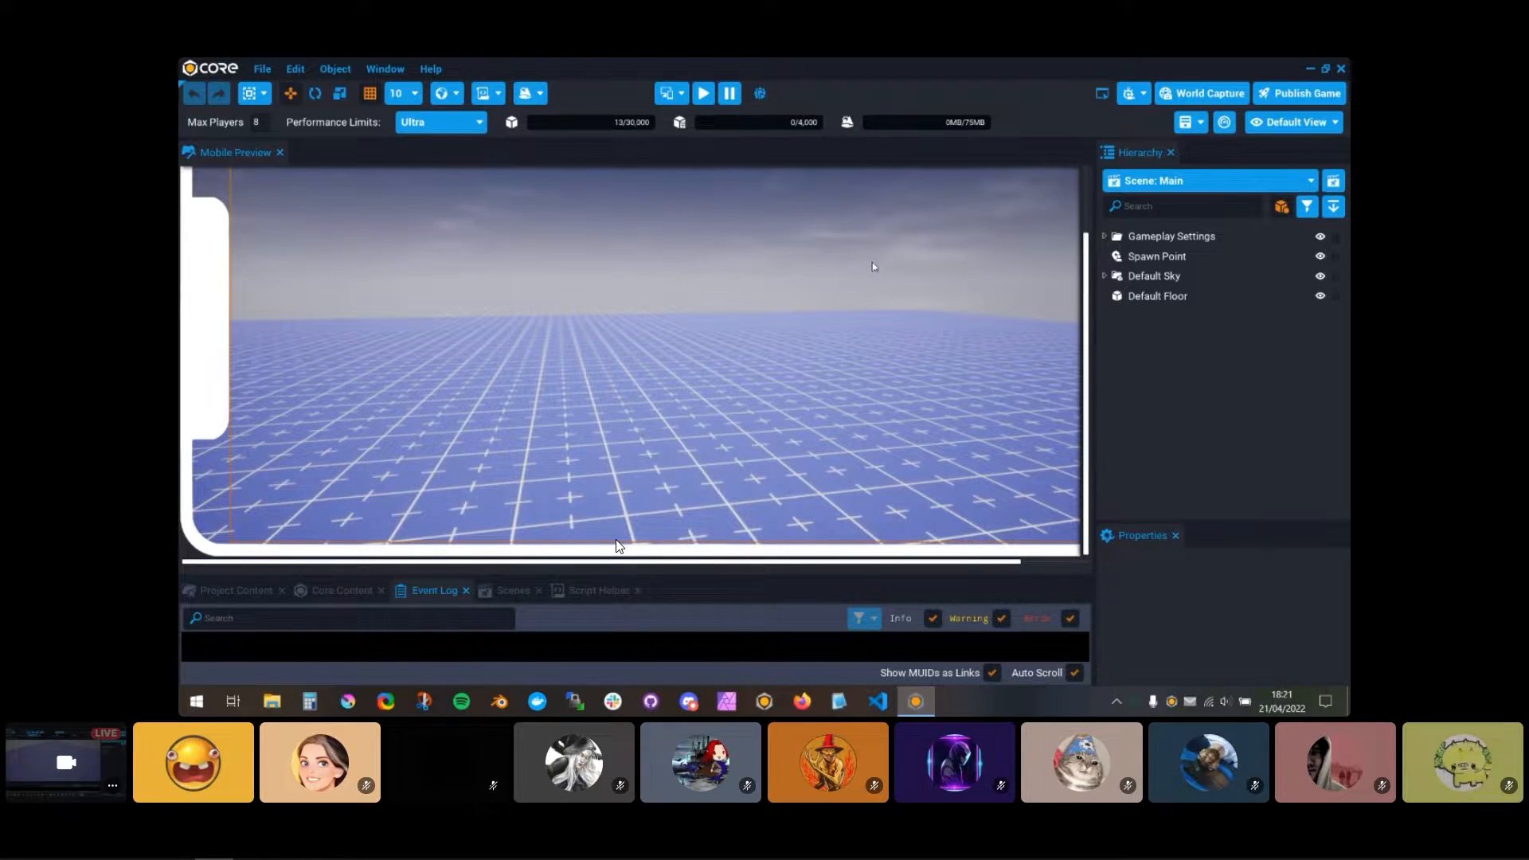
Step: Hide the safe zone in the device preview options
click(681, 93)
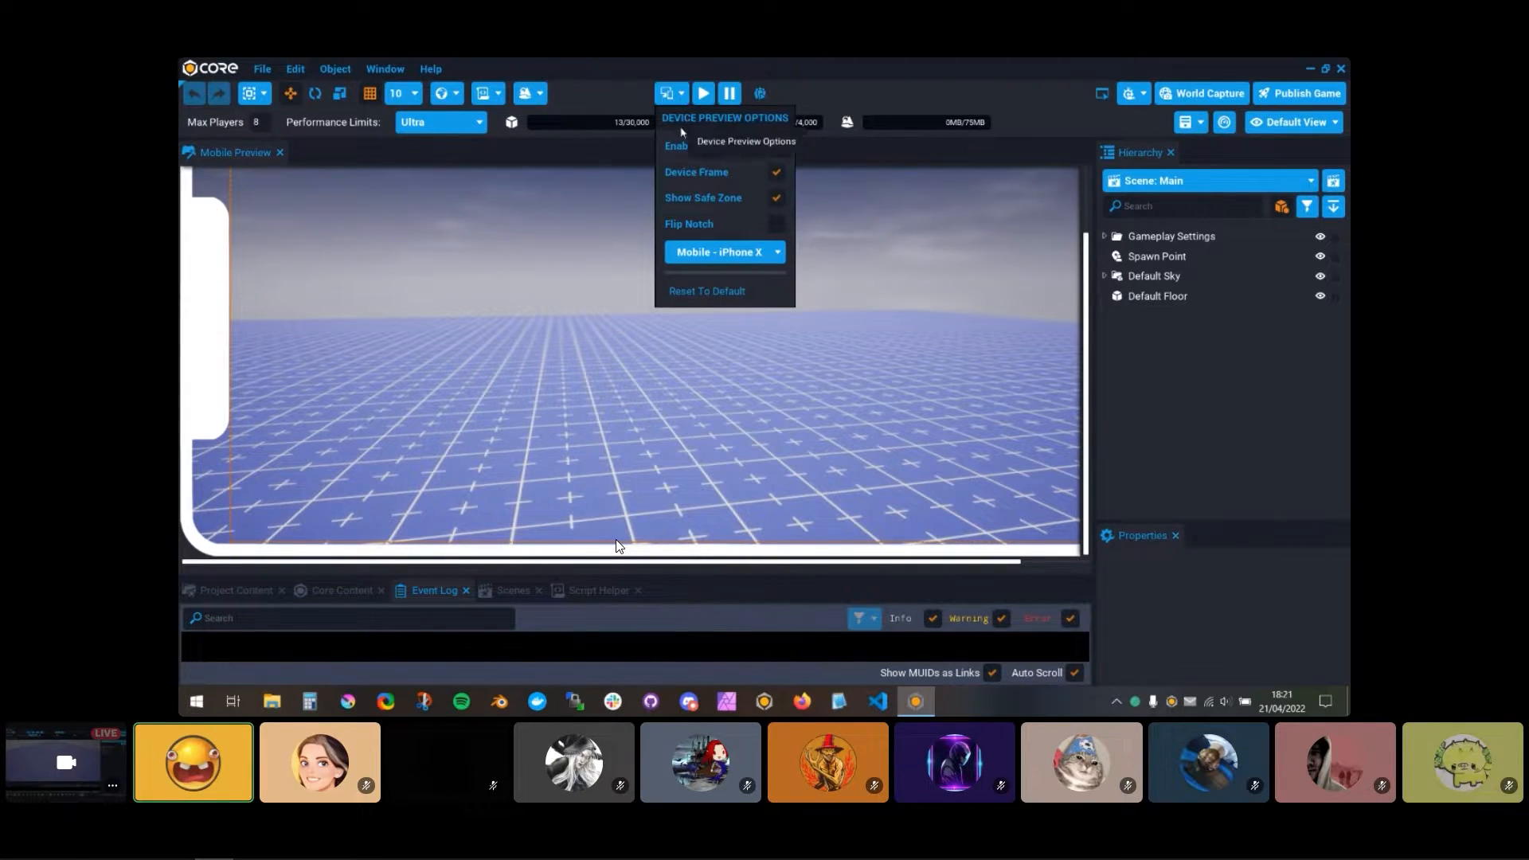
click(770, 197)
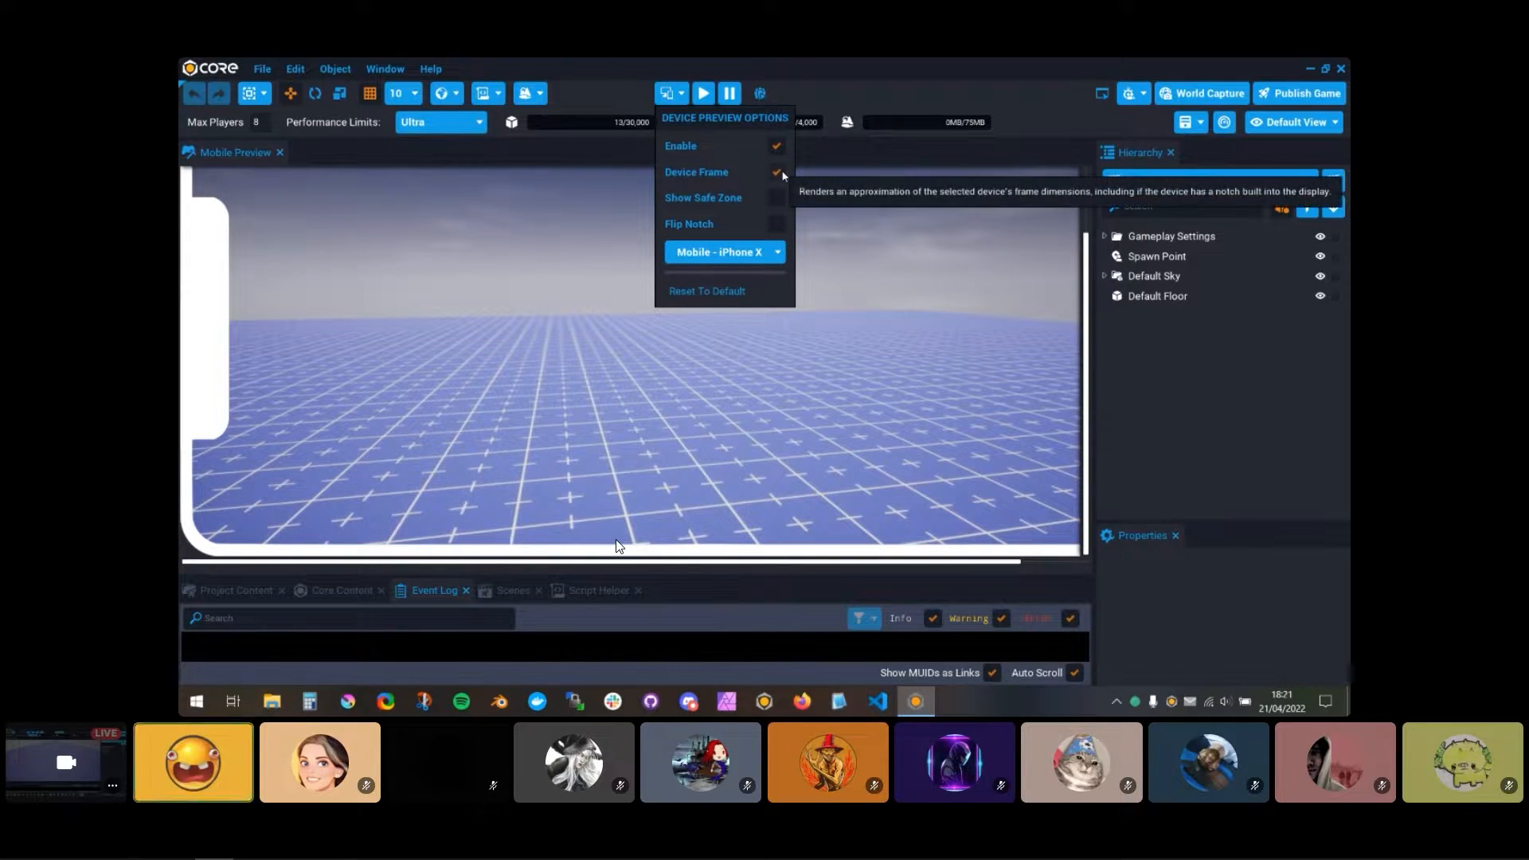
click(684, 96)
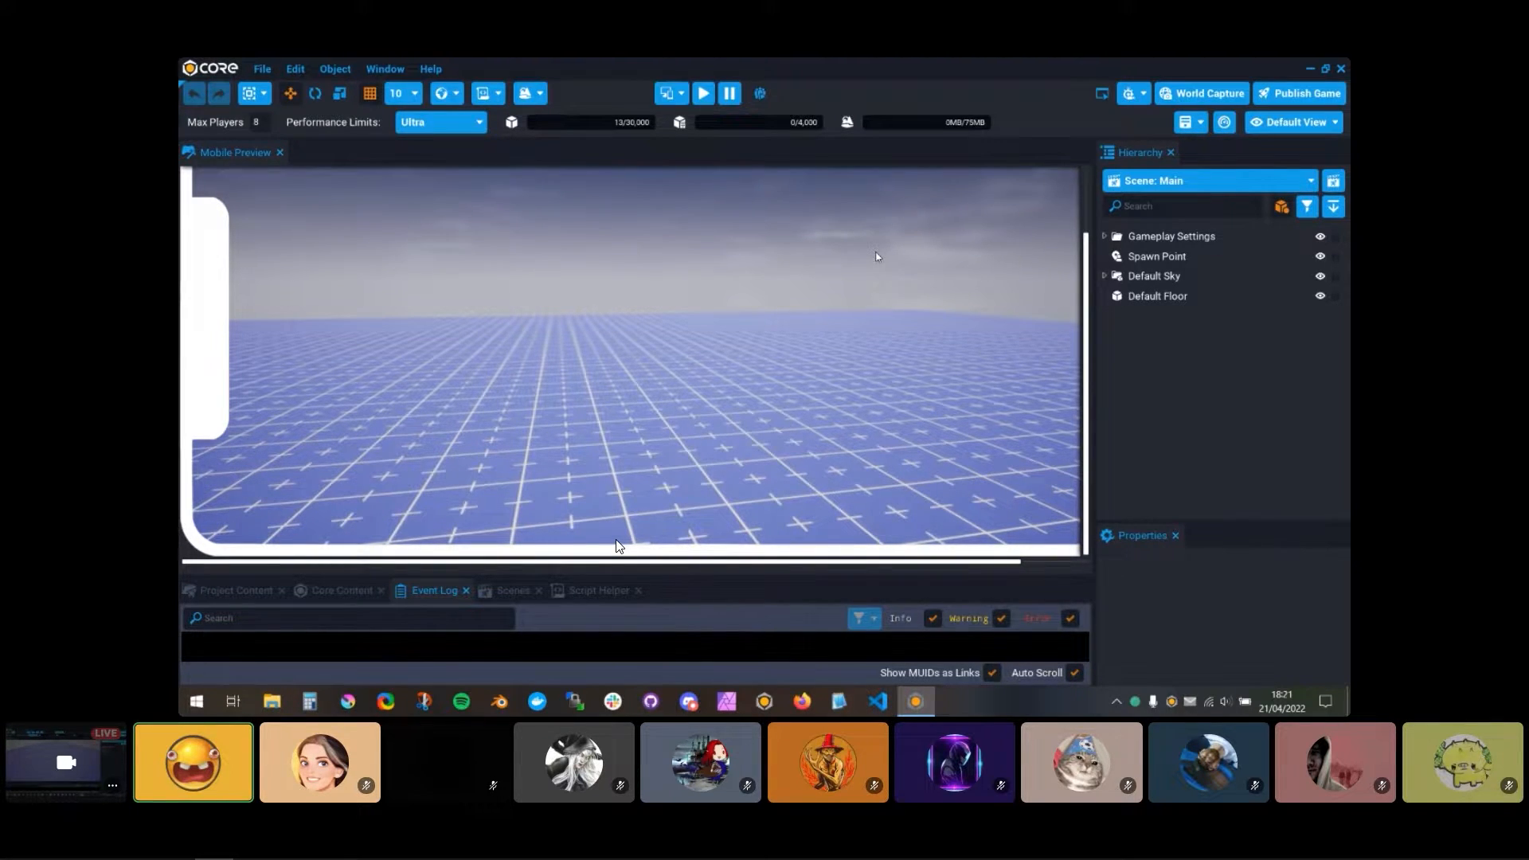
Step: Start the game preview in full screen and move the character with the virtual joystick
key(=)
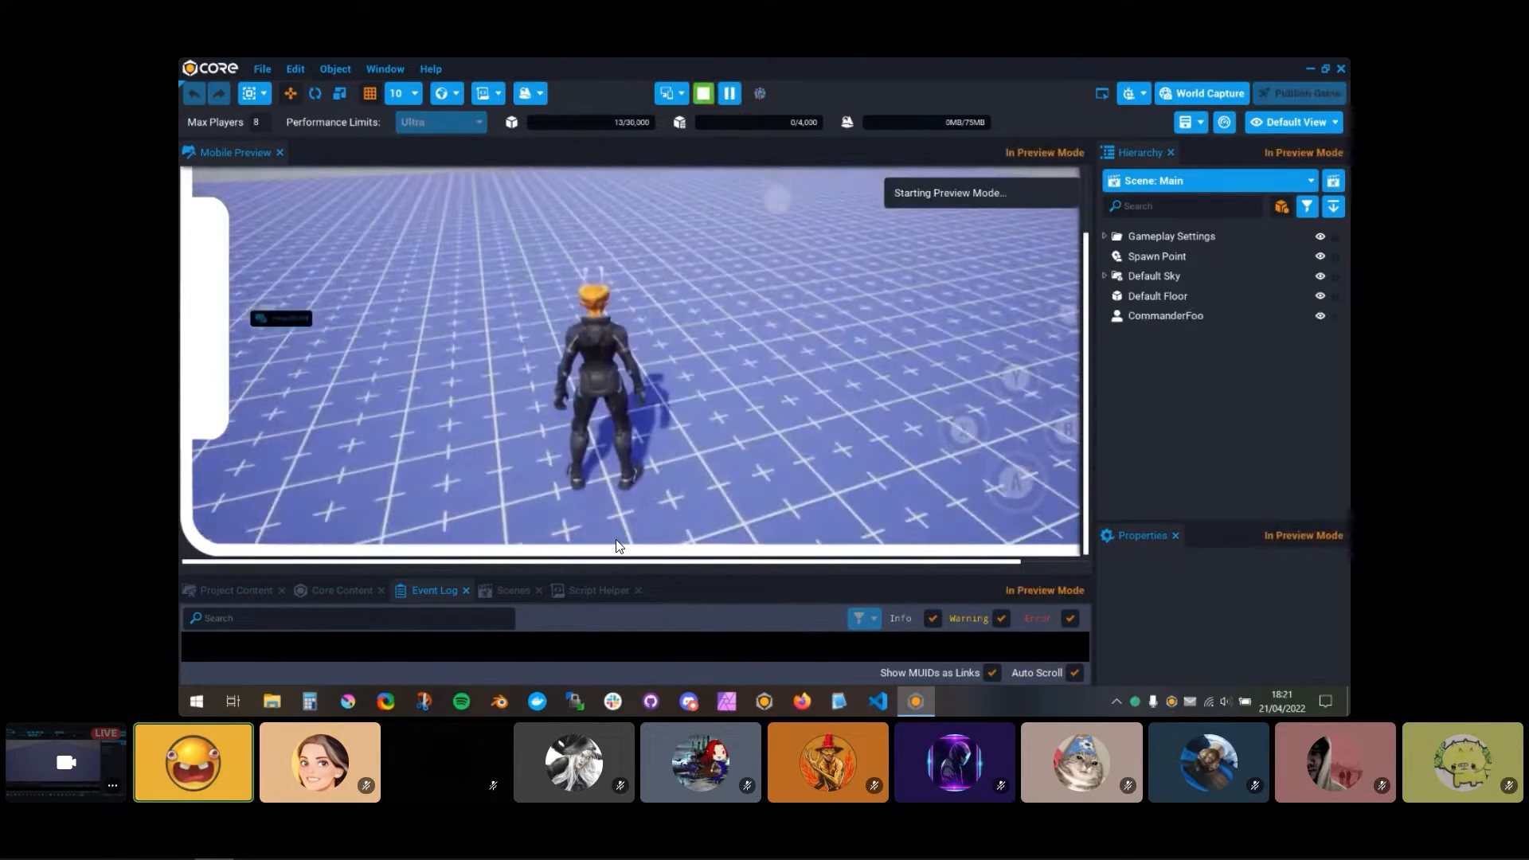
key(F11)
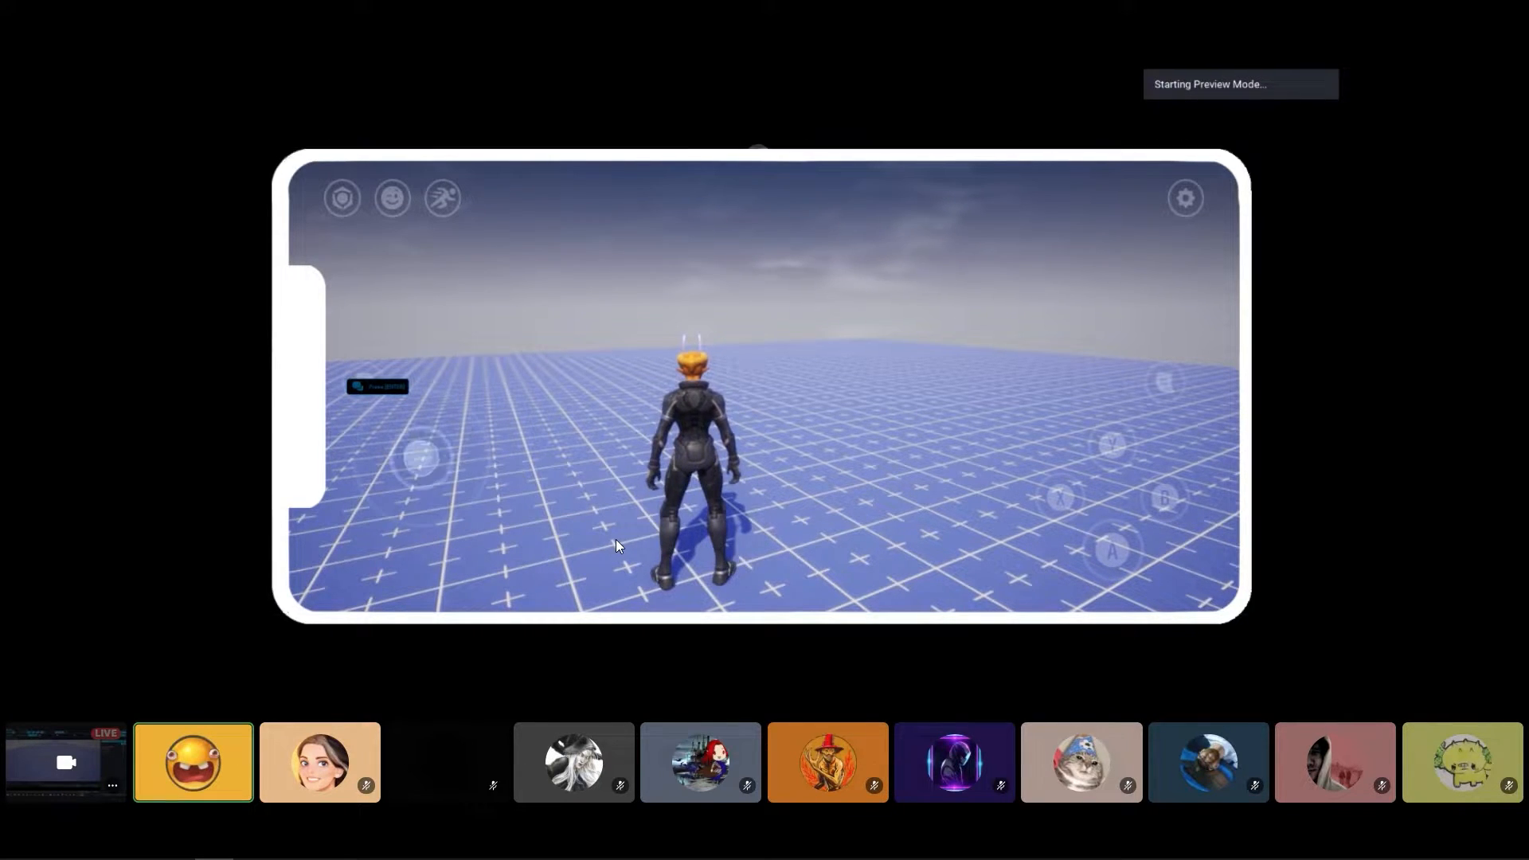
drag(421, 456, 527, 387)
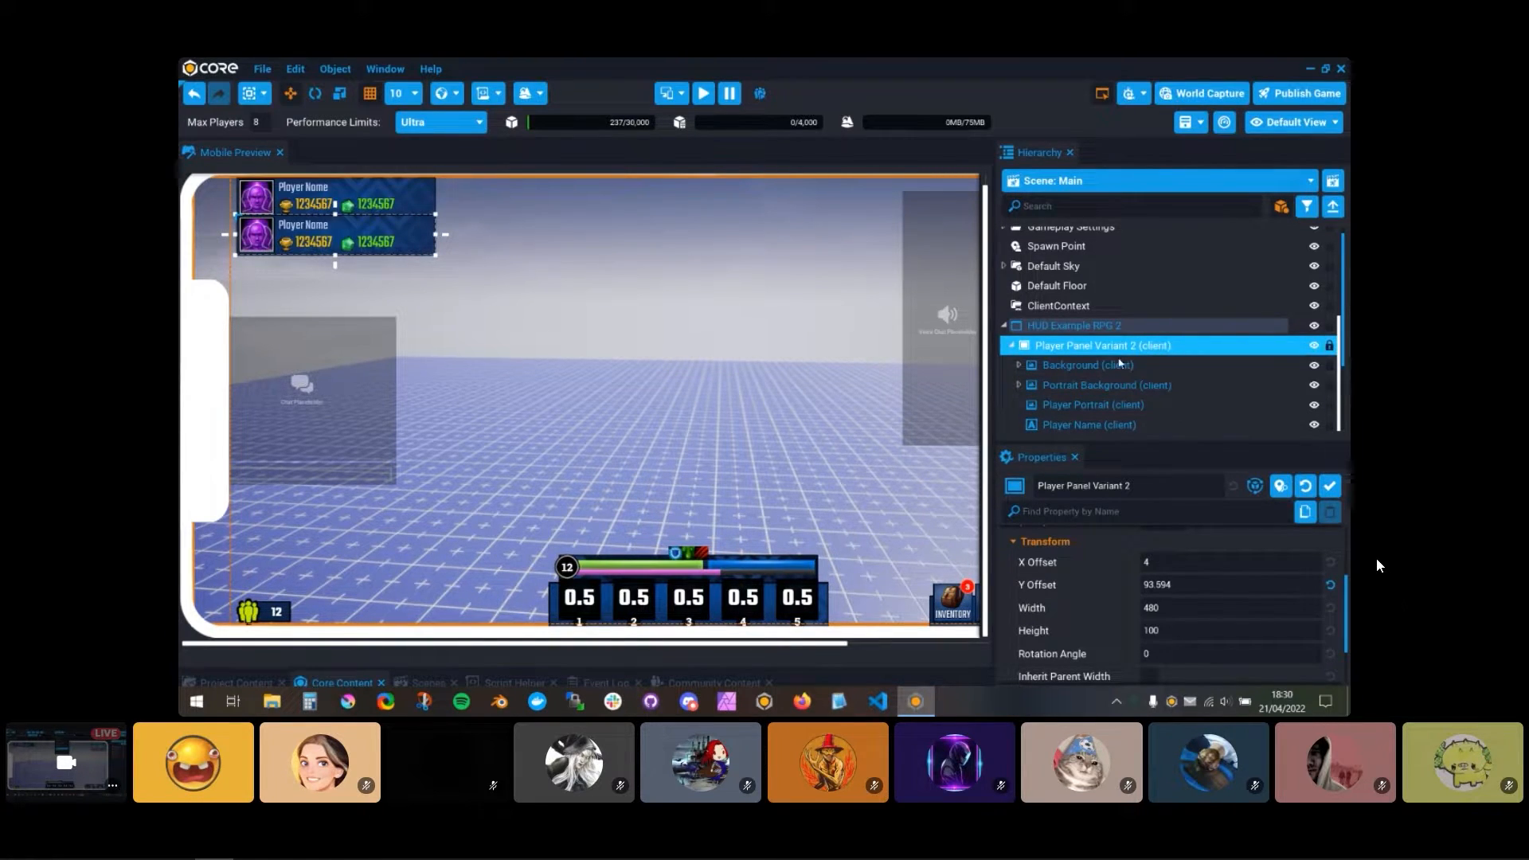
Step: Toggle the visibility of Player Panel Variant 2 in HUD Example RPG 2 repeatedly, leaving it shown
click(1011, 345)
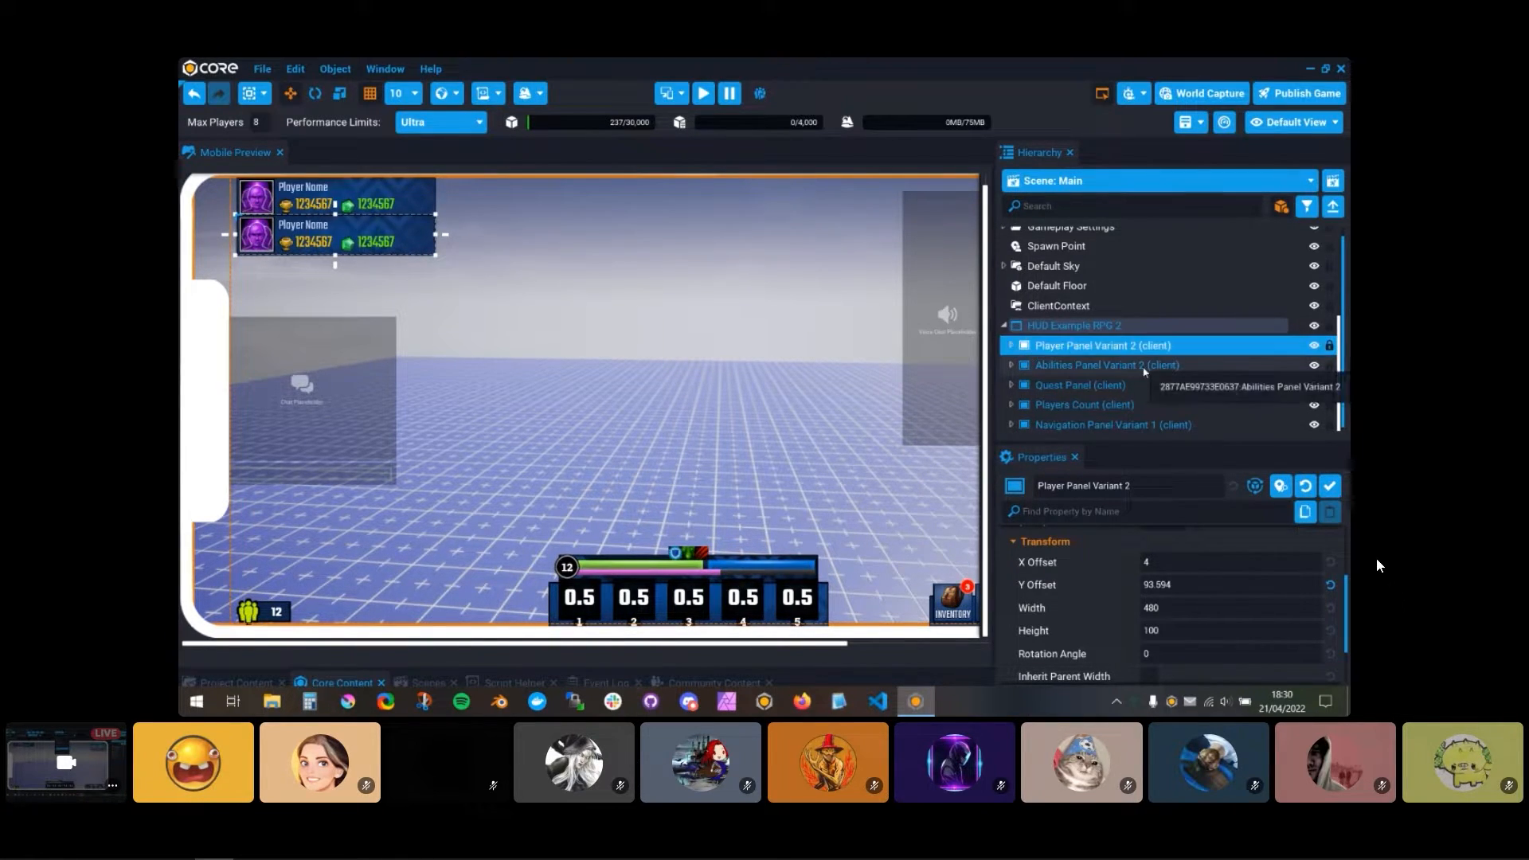
click(1314, 346)
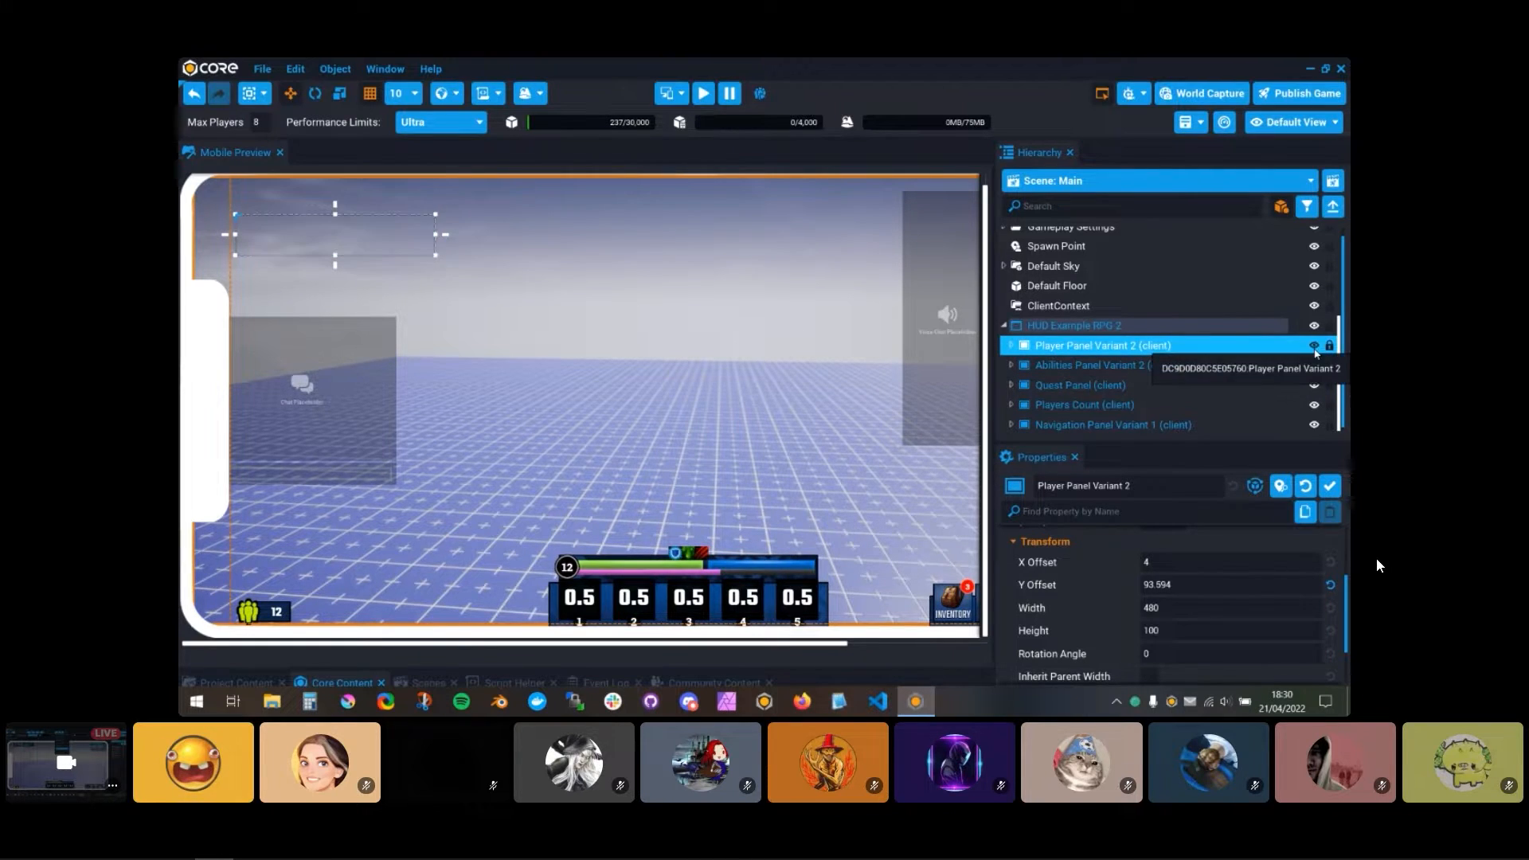
click(1003, 327)
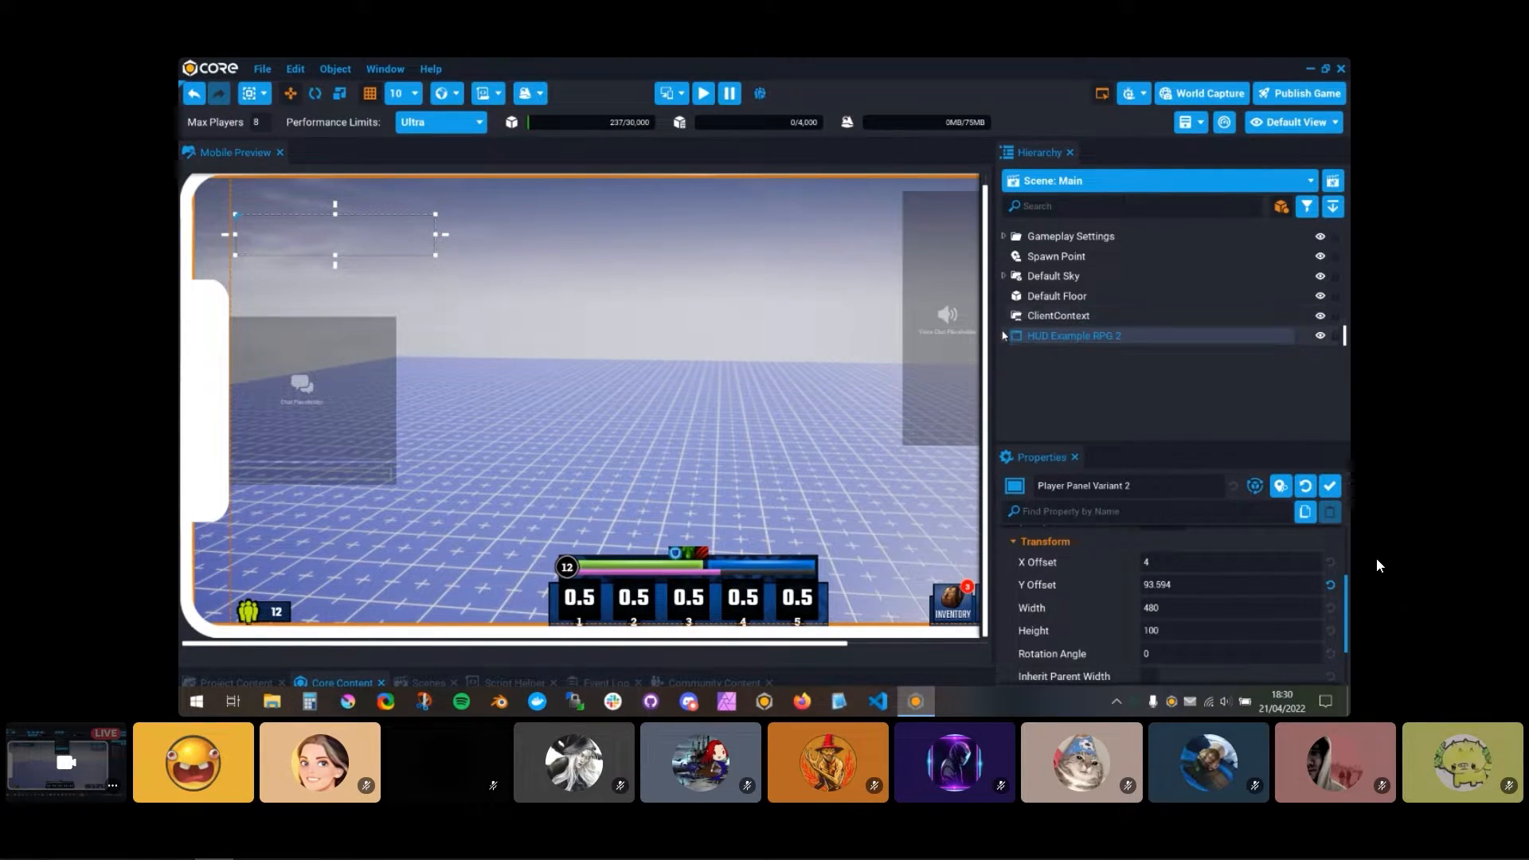
click(1004, 334)
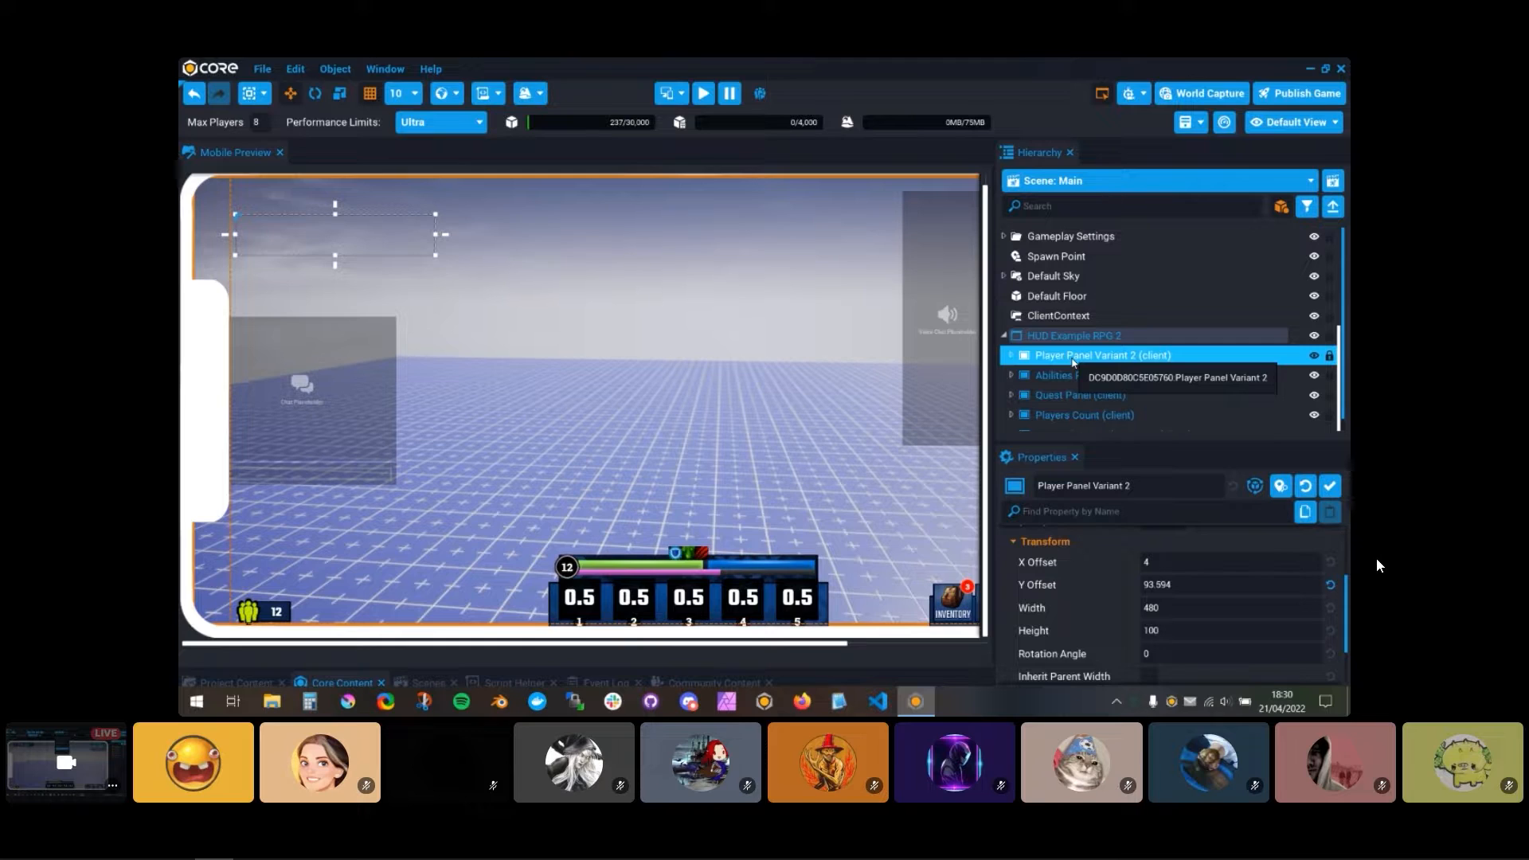
click(1315, 355)
click(1314, 355)
click(1315, 355)
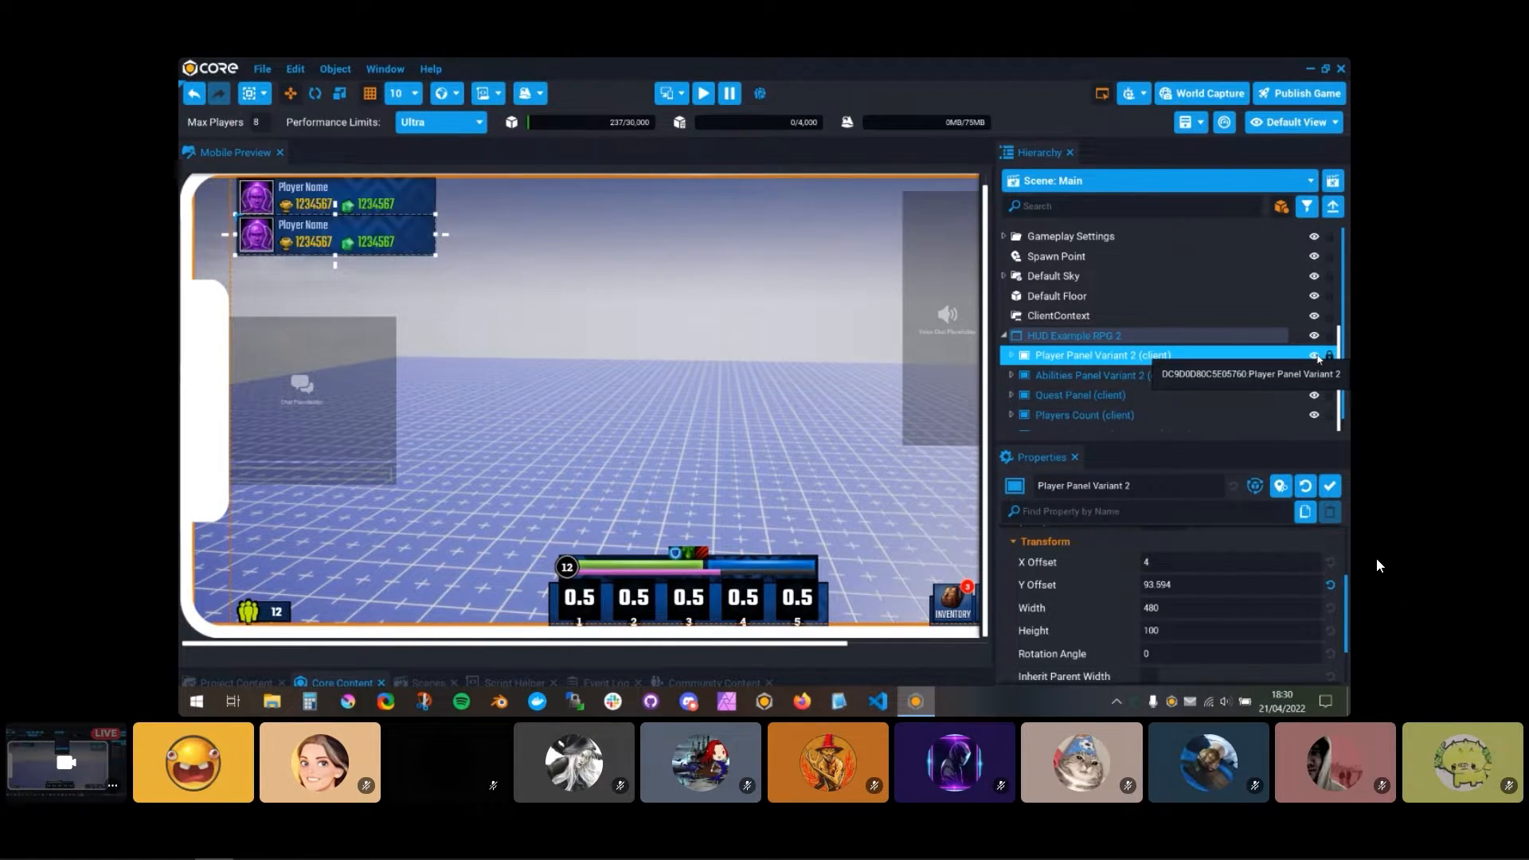
click(1011, 355)
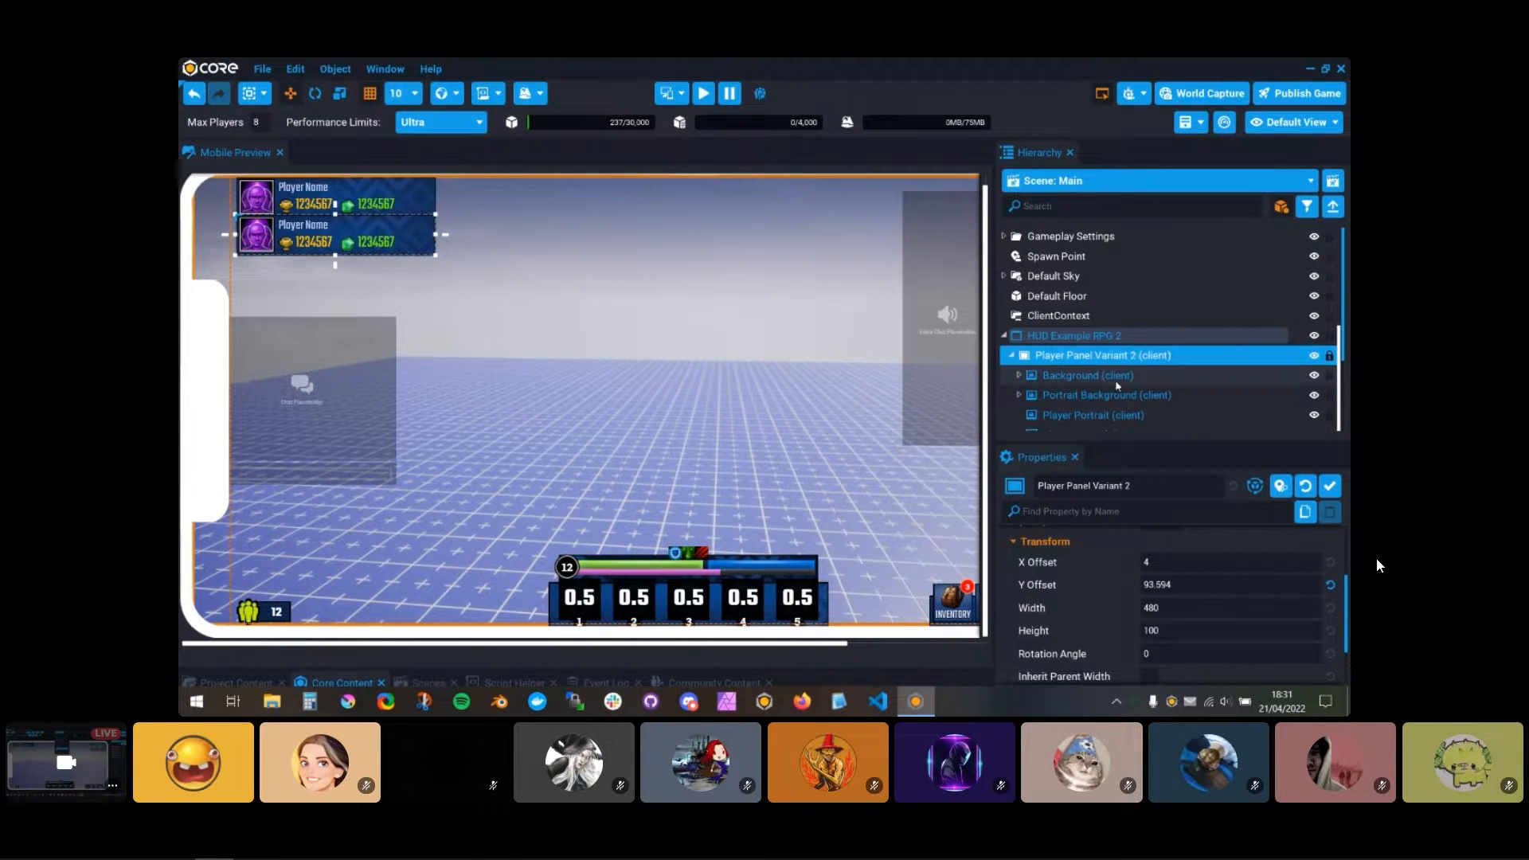
Step: Undo the recent changes to Player Panel Variant 2, leaving it shown and collapsed in the hierarchy
scroll(1147, 383, down, 2)
key(ctrl+z)
key(ctrl+z)
key(ctrl+z)
key(ctrl+z)
key(ctrl+z)
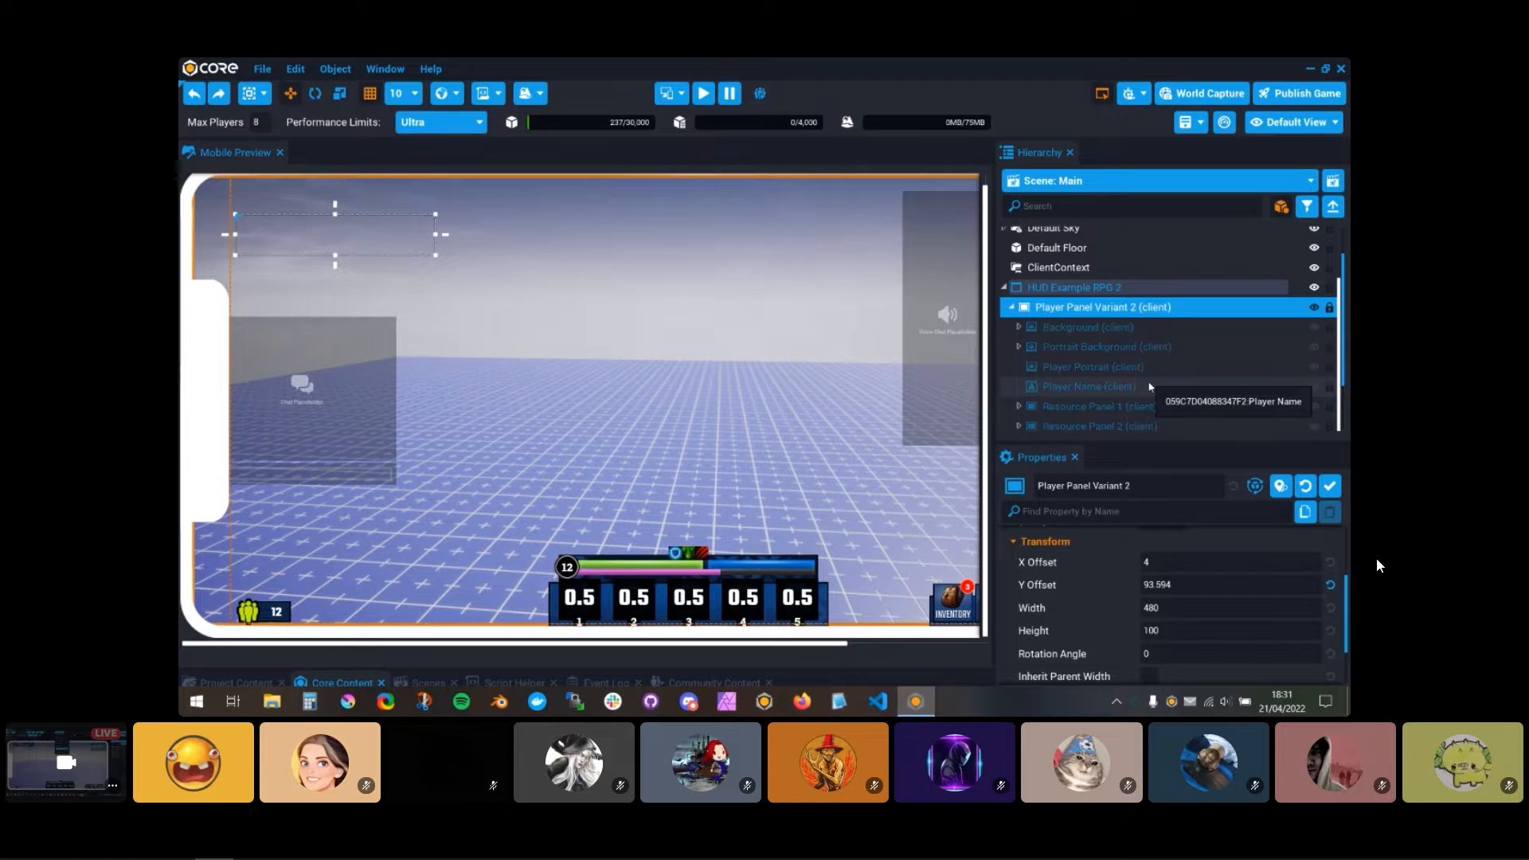
key(ctrl+y)
click(1150, 387)
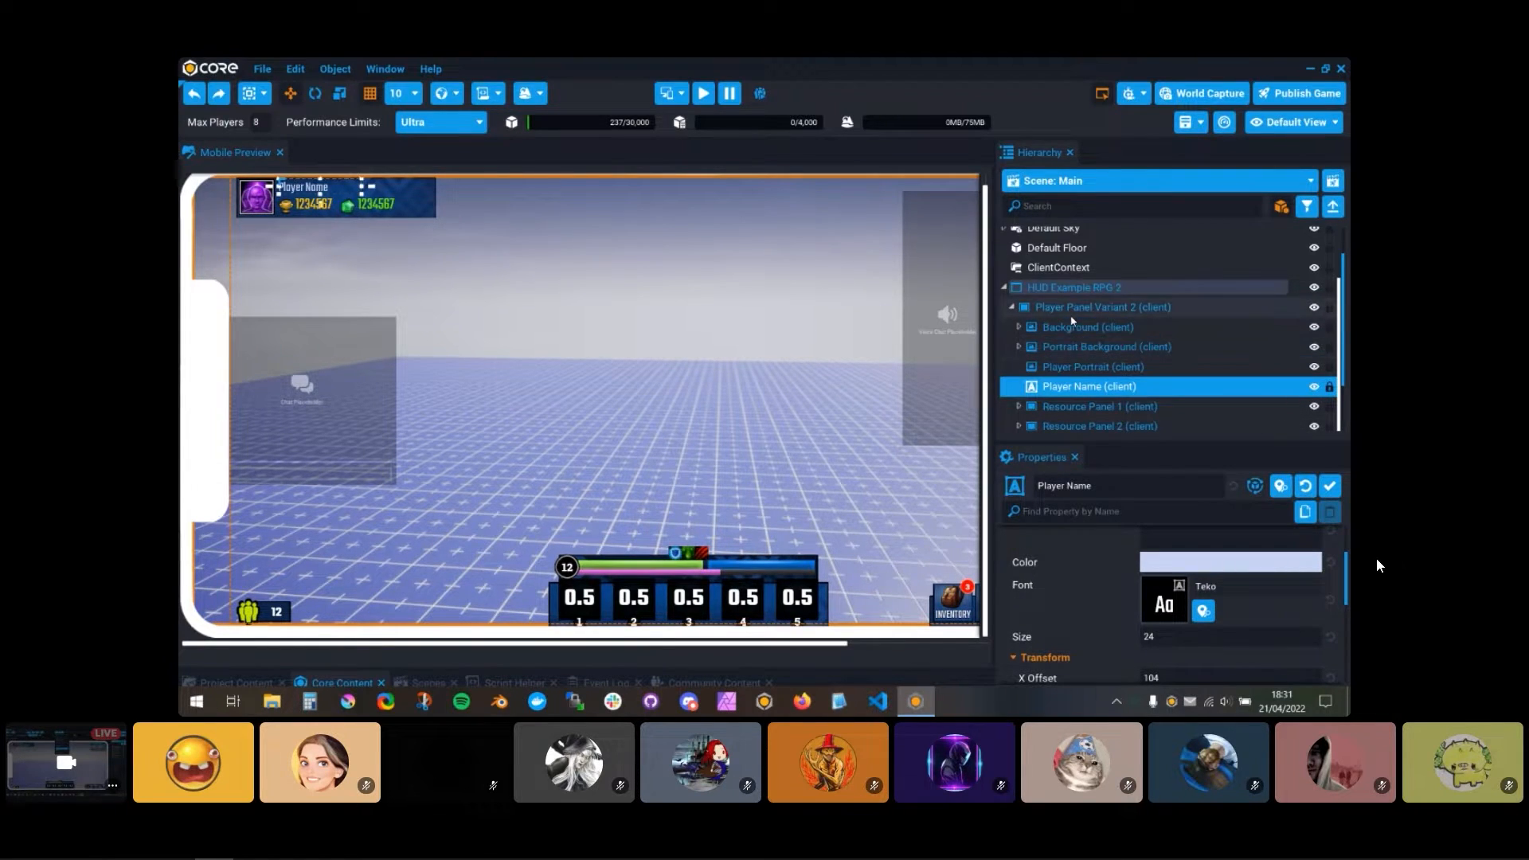
click(1072, 322)
click(1011, 308)
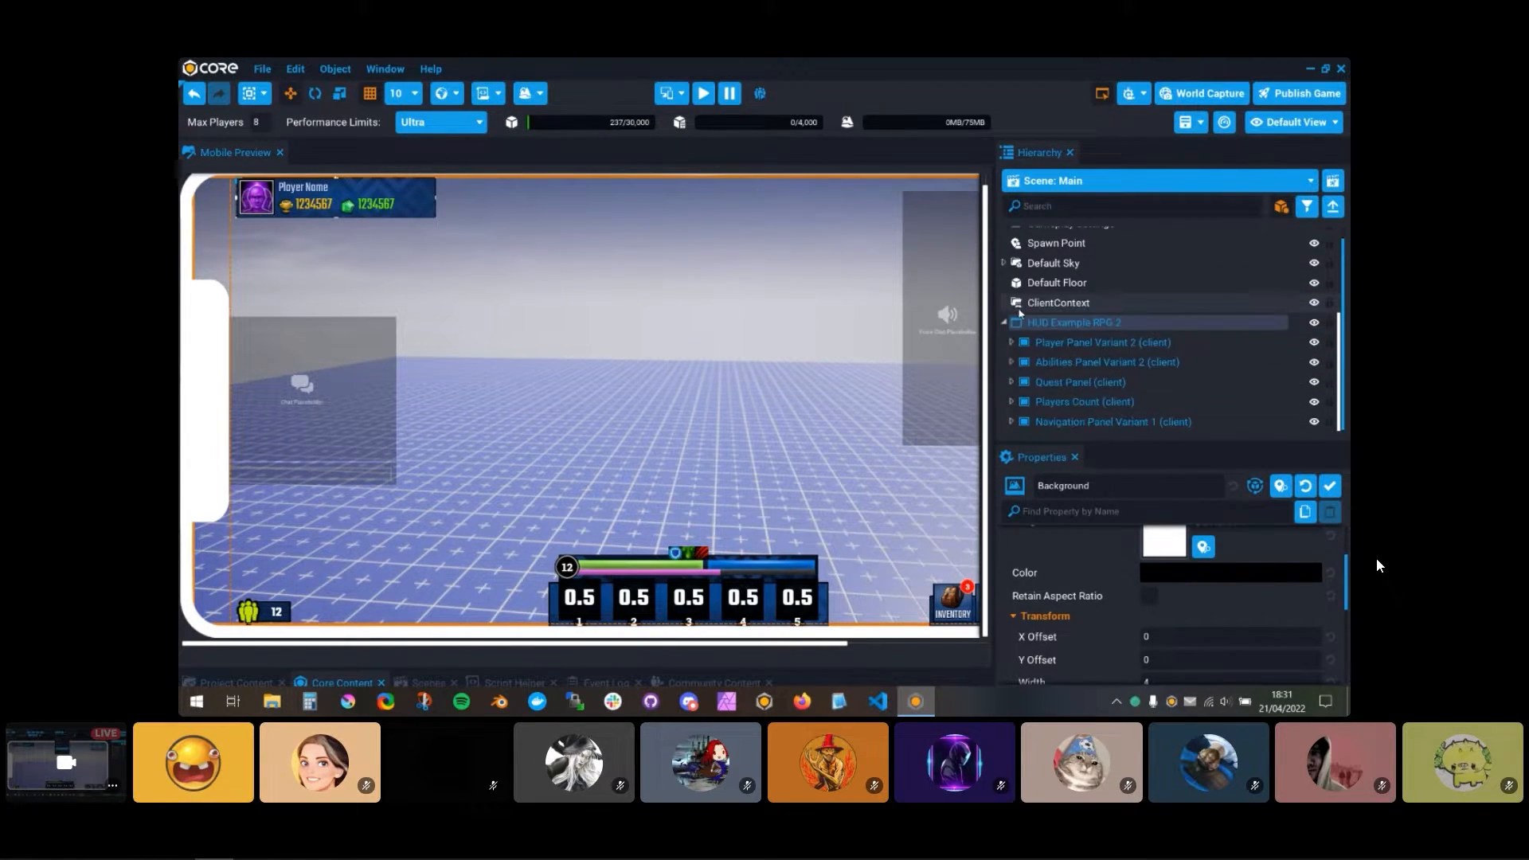
Step: Move Player Panel Variant 2 down by setting its Y Offset to about 134.6
click(1274, 342)
scroll(1147, 605, up, 1)
drag(1142, 613, 1234, 613)
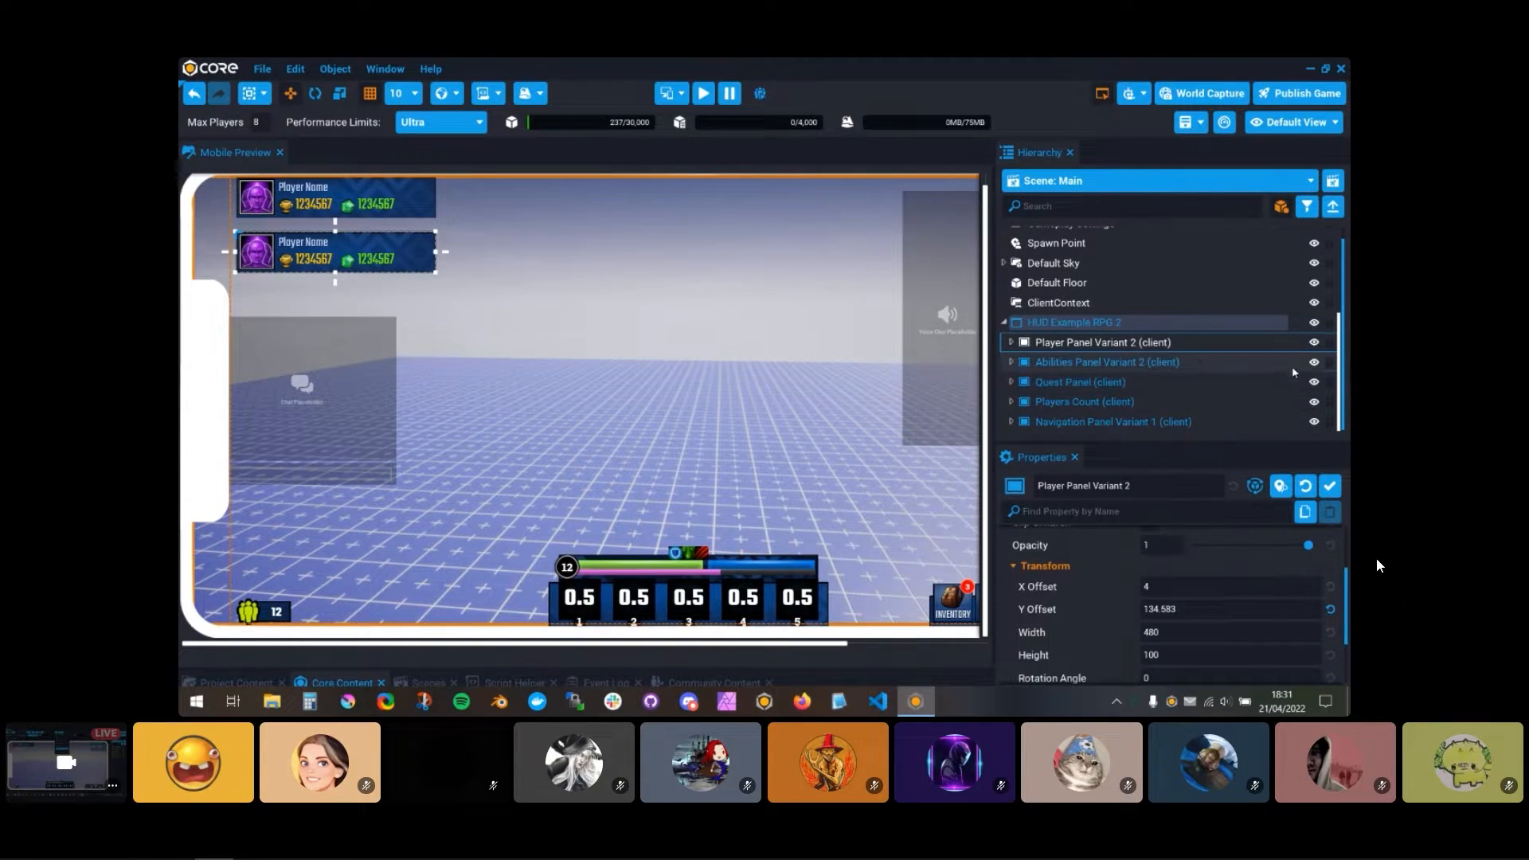
Step: Hide Abilities Panel Variant 2, Quest Panel, Players Count and Navigation Panel Variant 1
click(1313, 363)
click(1314, 383)
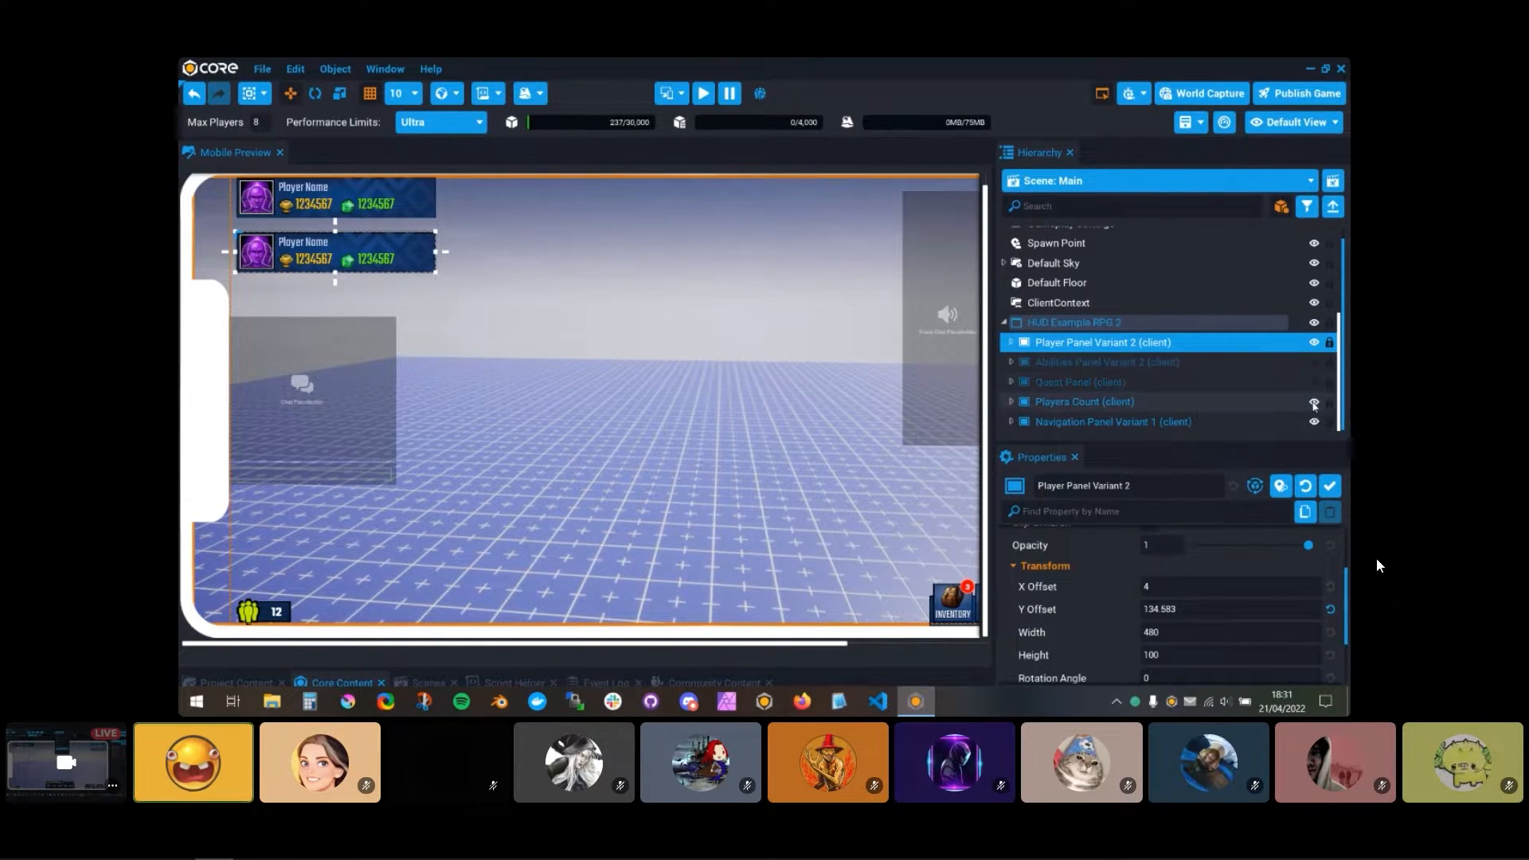
click(1314, 403)
click(1314, 422)
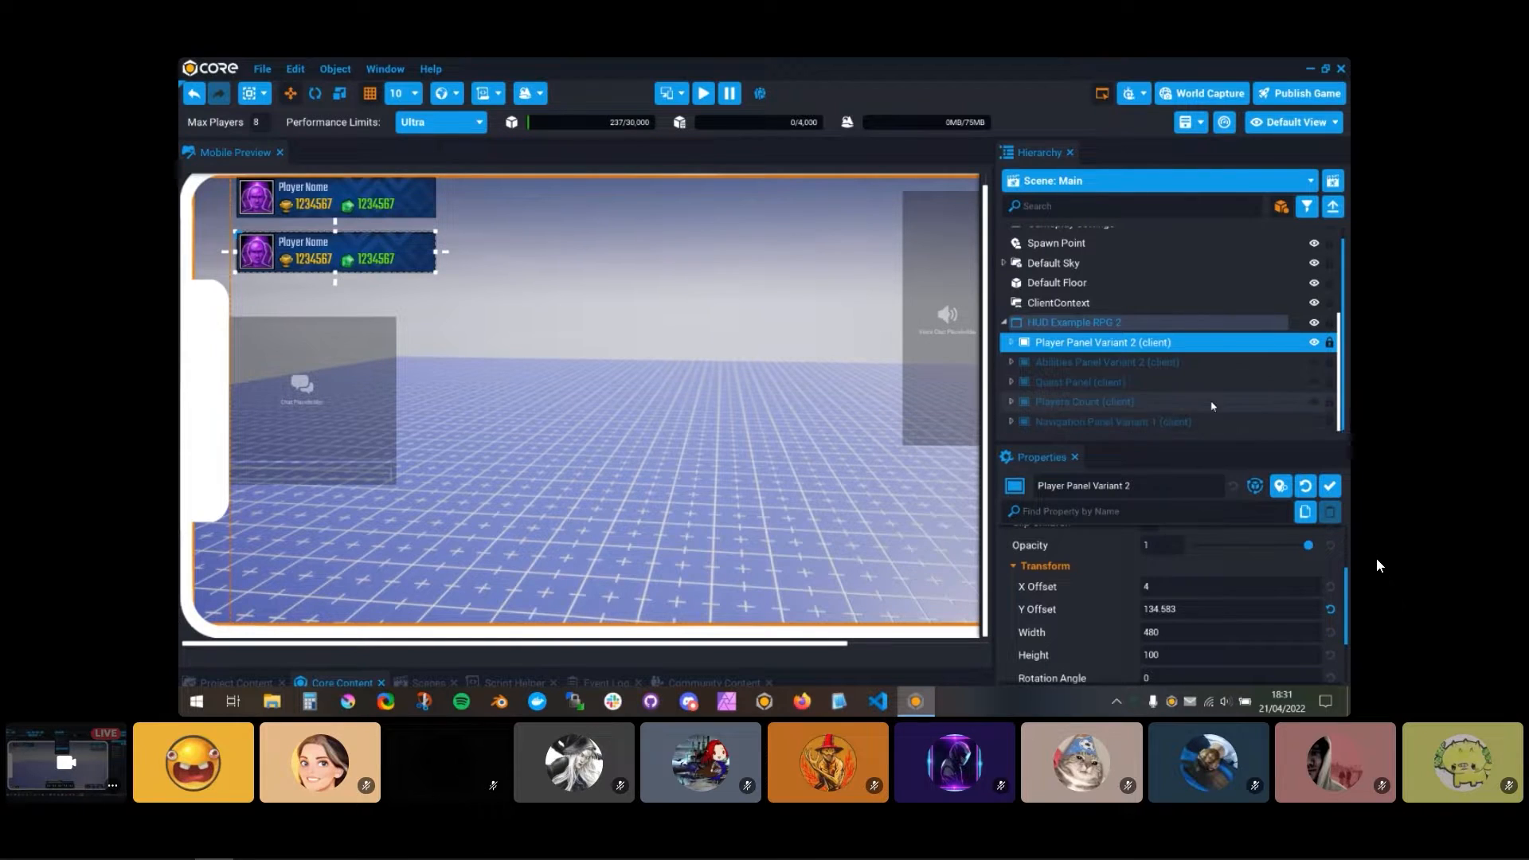
Step: Move the HUD Example RPG 2 container into the ClientContext group in the hierarchy
click(1115, 322)
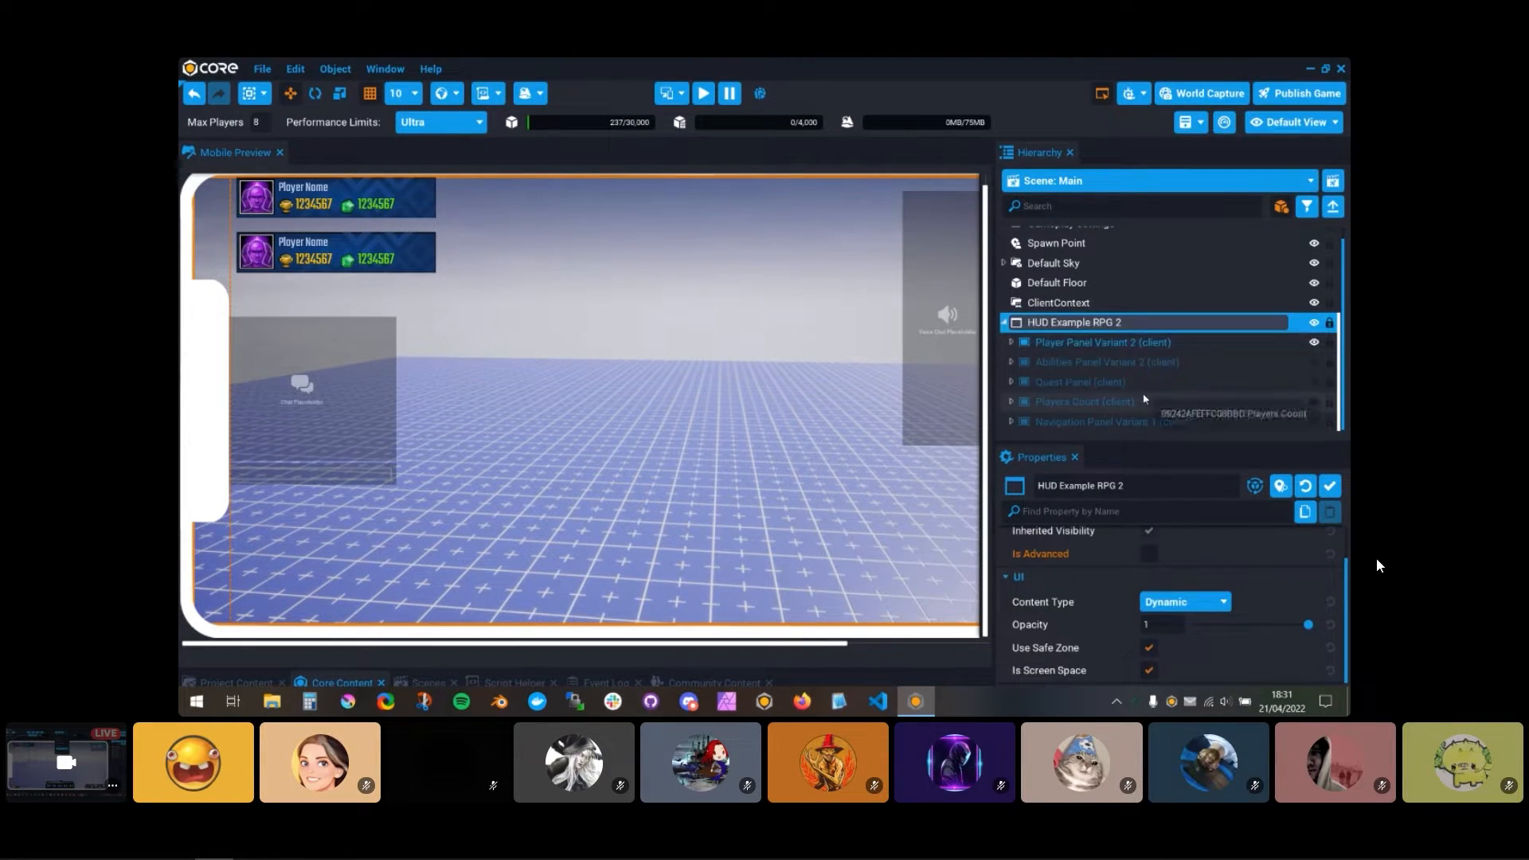
click(1130, 344)
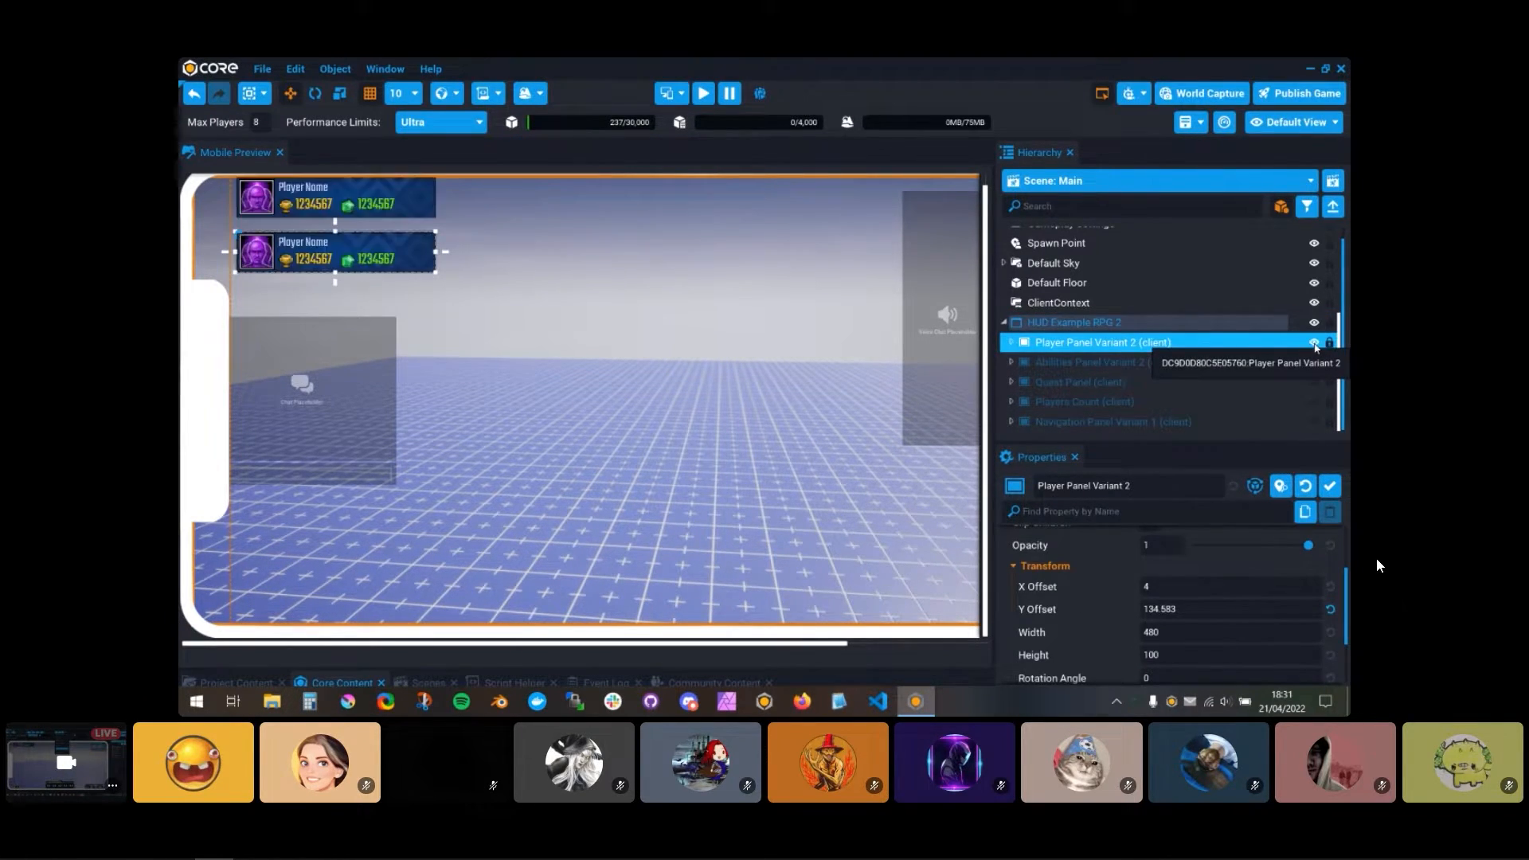
click(1013, 342)
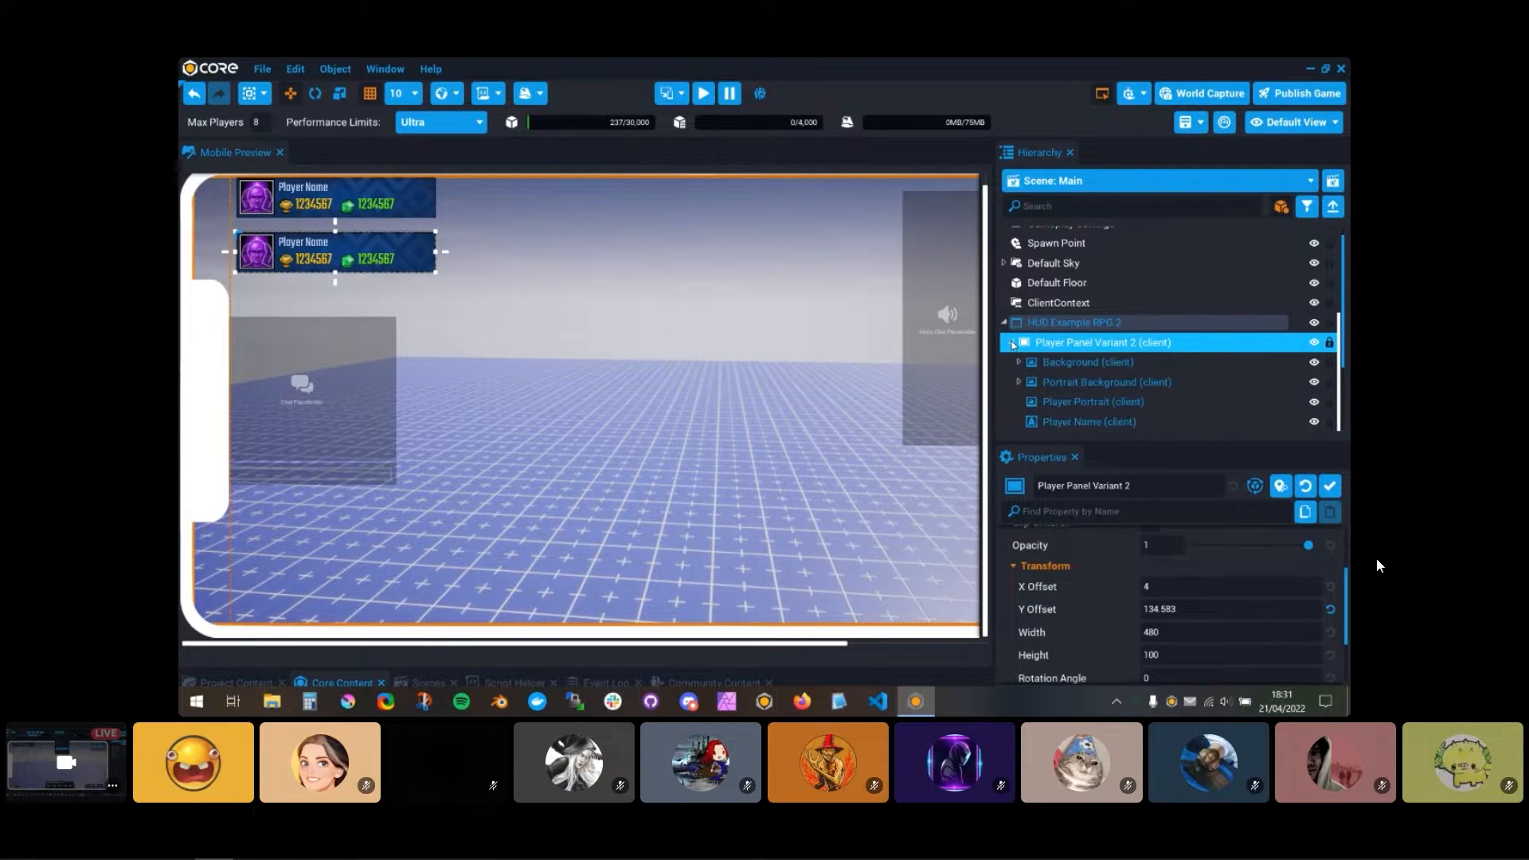
drag(1037, 329, 1059, 304)
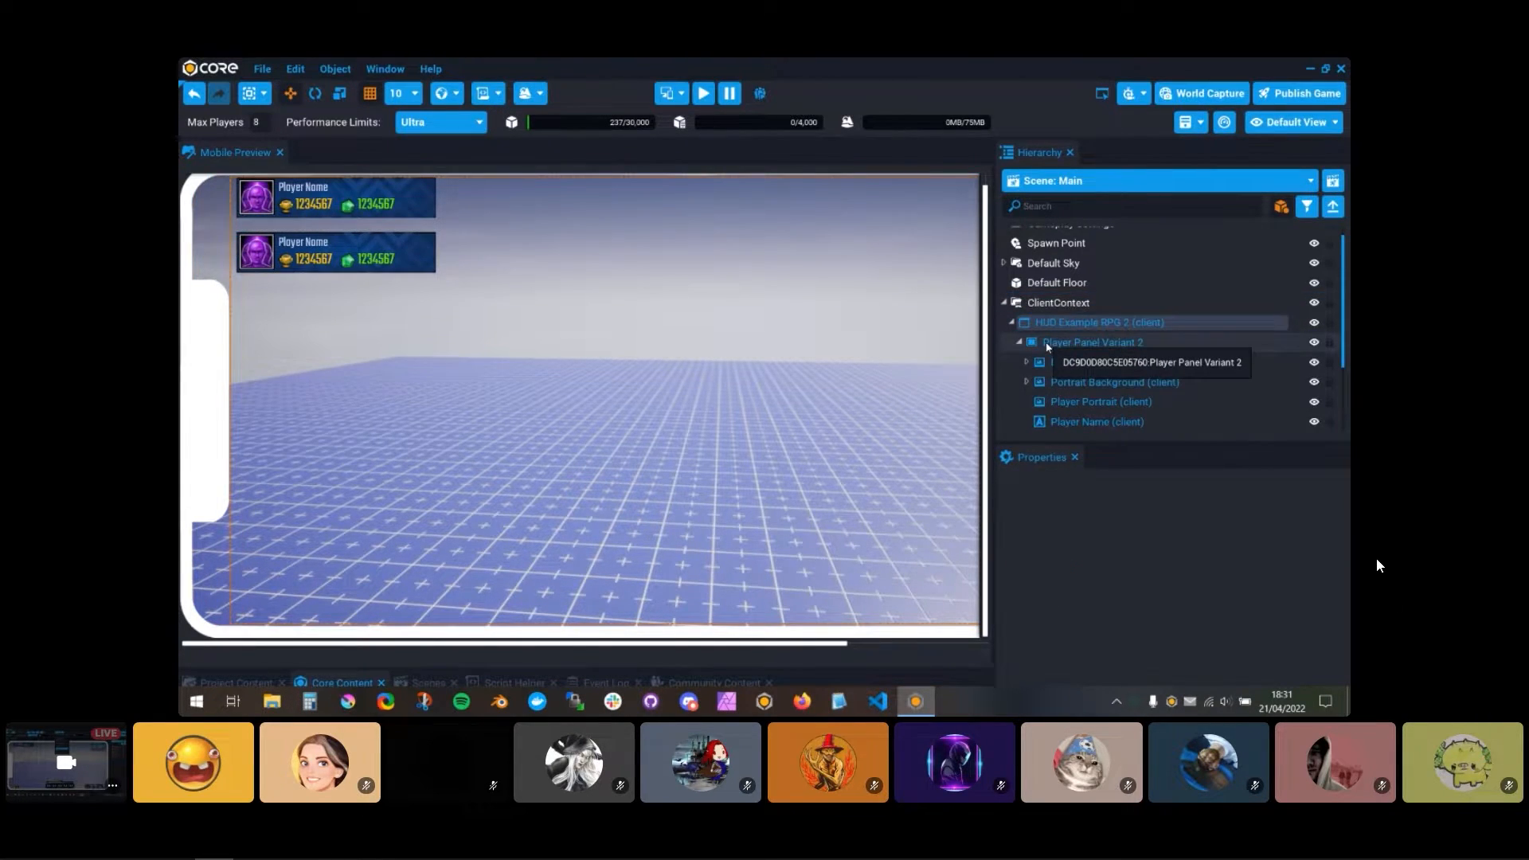
Step: Set the Y Offset of Player Panel Variant 2 to 4 and collapse the panel in the hierarchy
click(1170, 608)
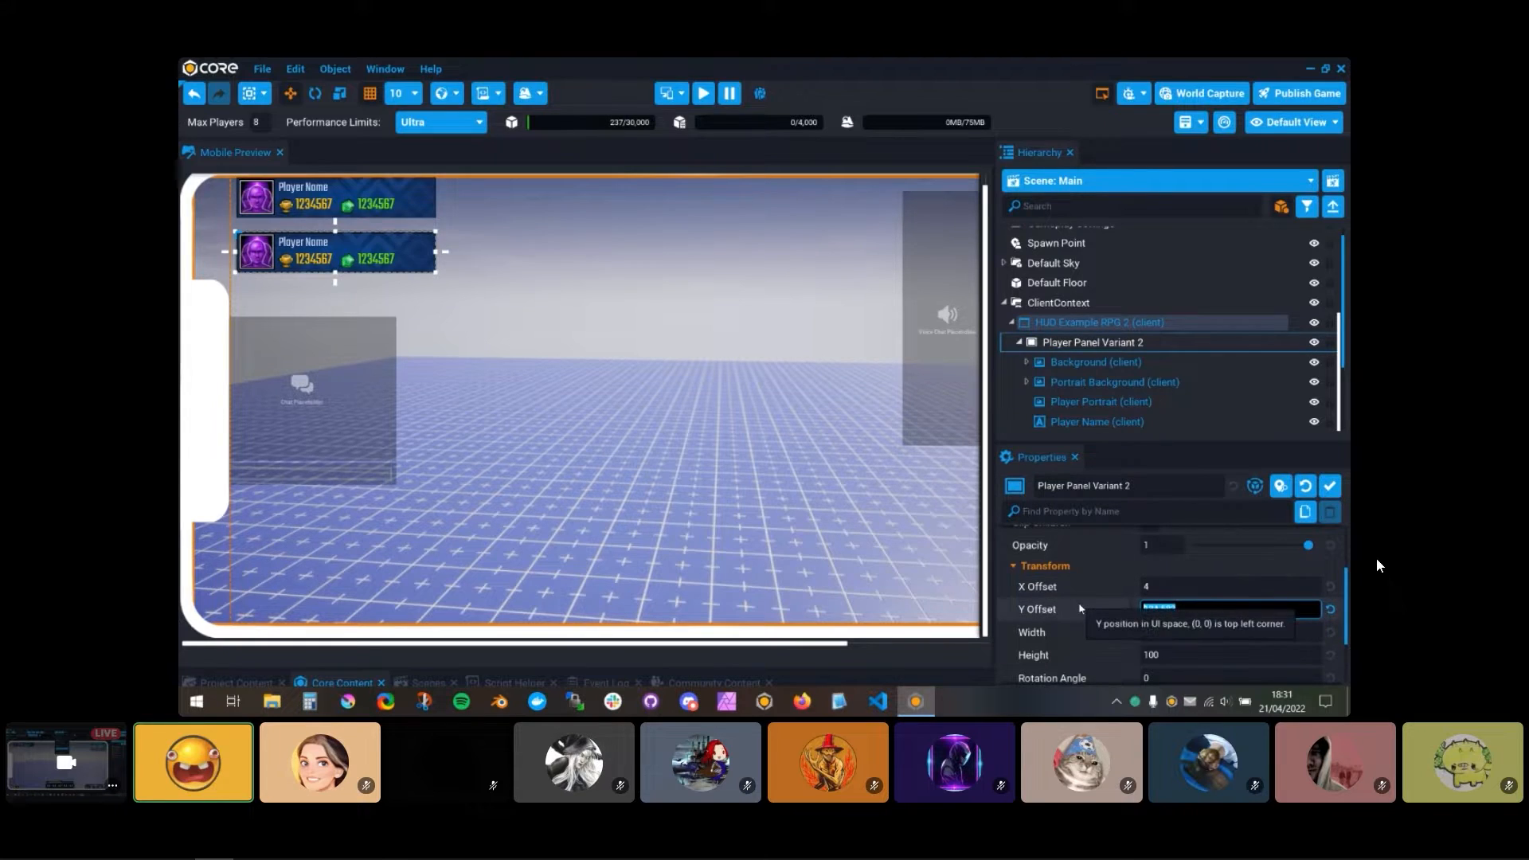
text(4)
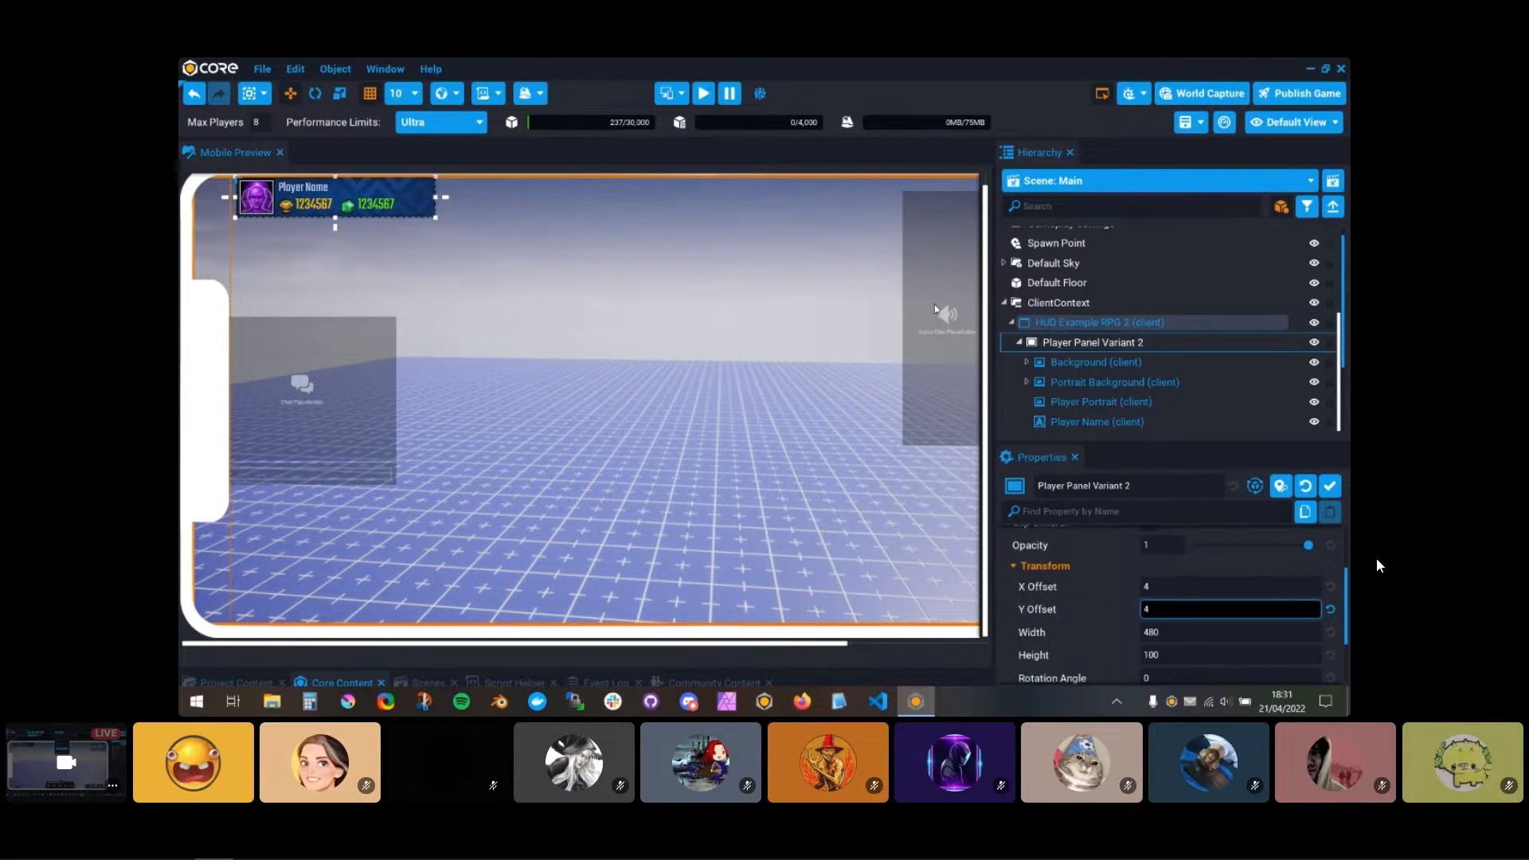
click(1019, 342)
click(1119, 350)
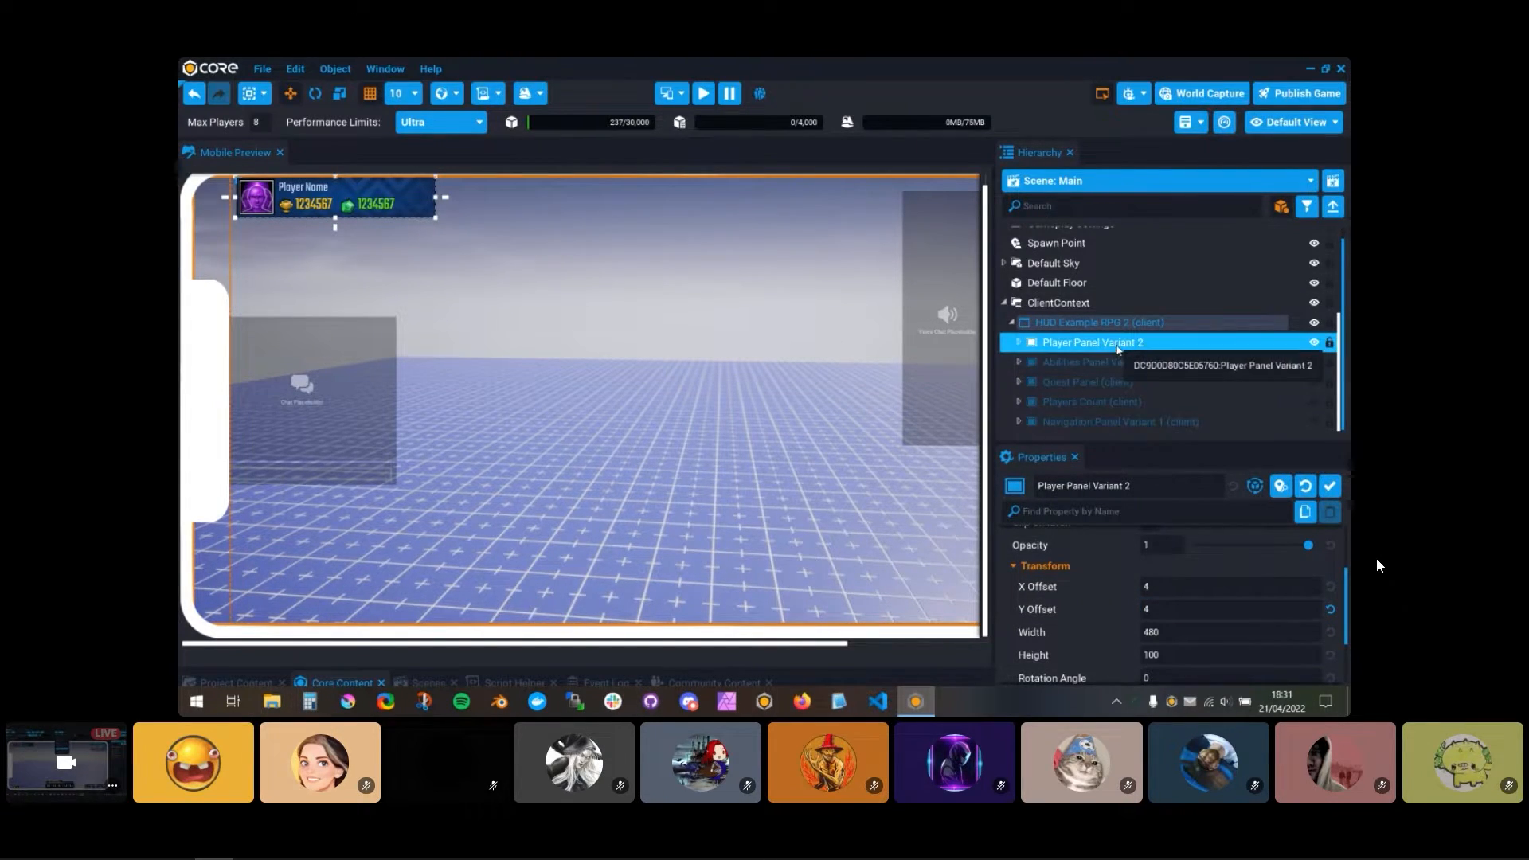
Step: Move Player Panel Variant 2 toward the middle of the viewport, at about X Offset 630 and Y Offset 320
drag(341, 190, 602, 320)
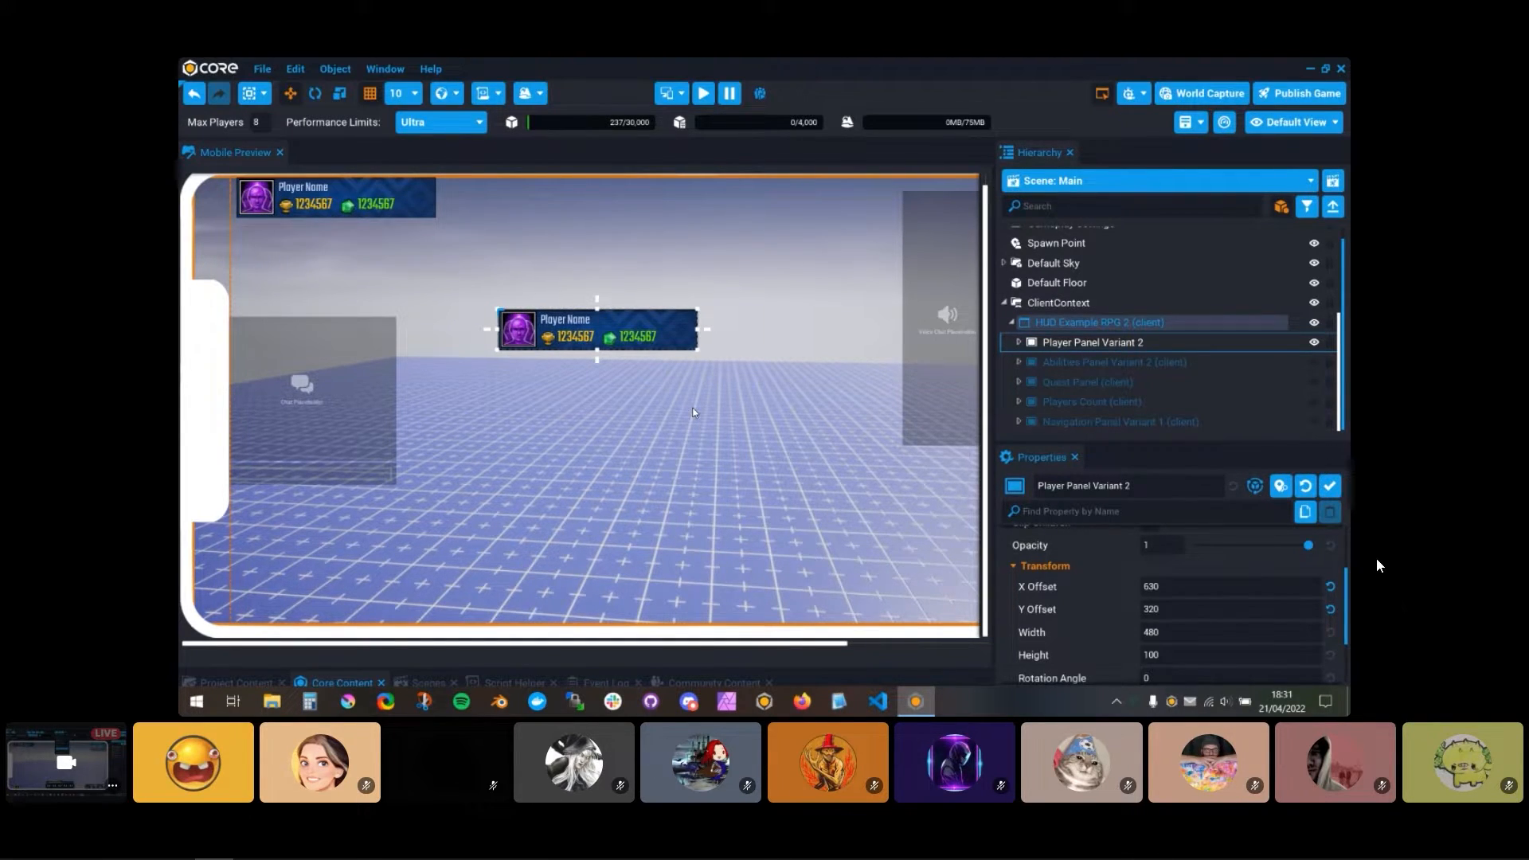
scroll(1095, 402, up, 1)
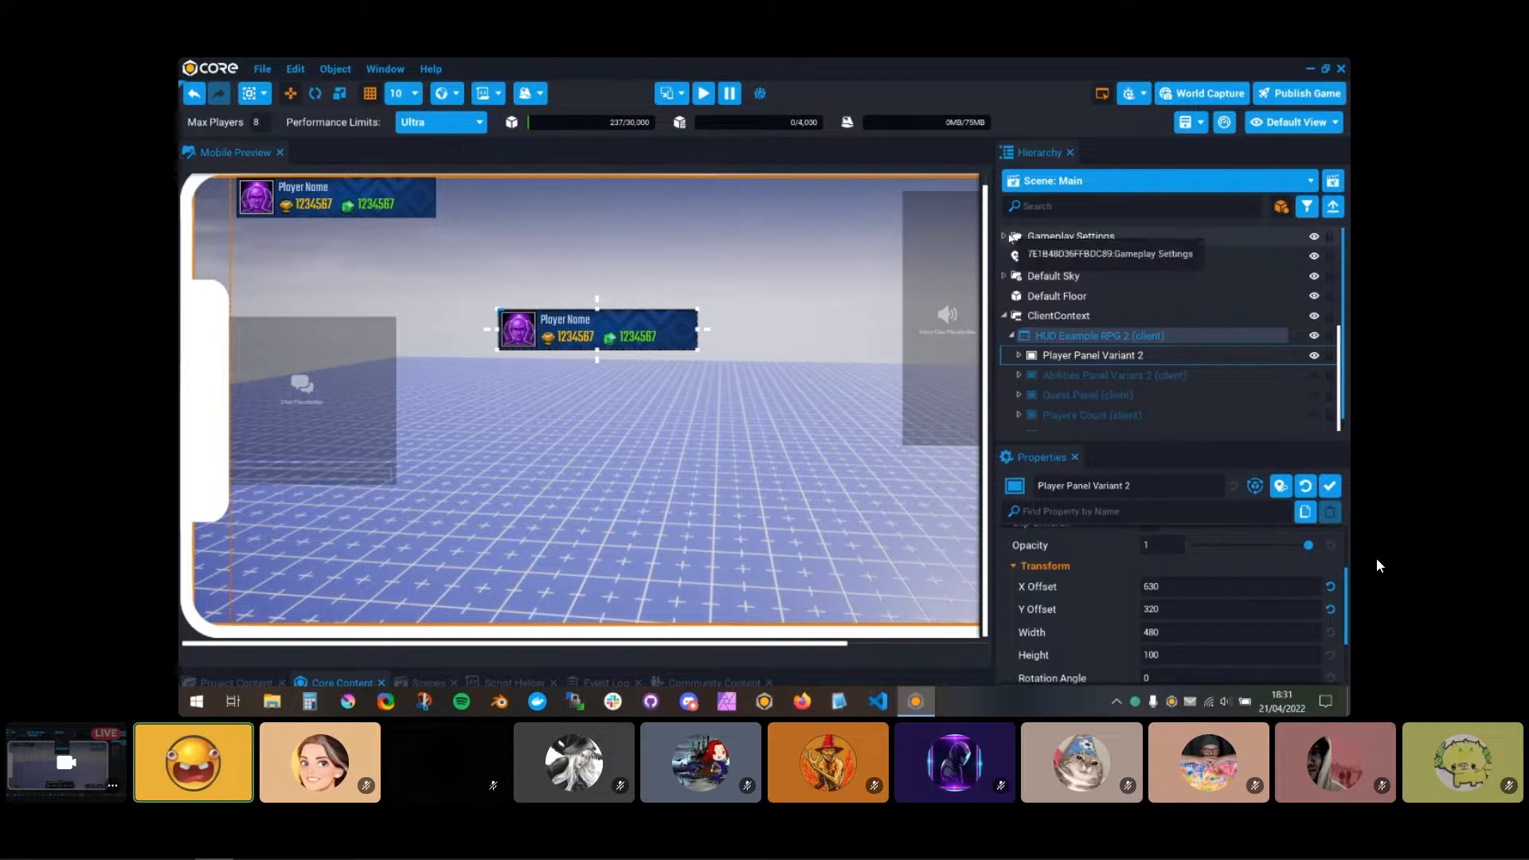
click(1005, 236)
click(1004, 235)
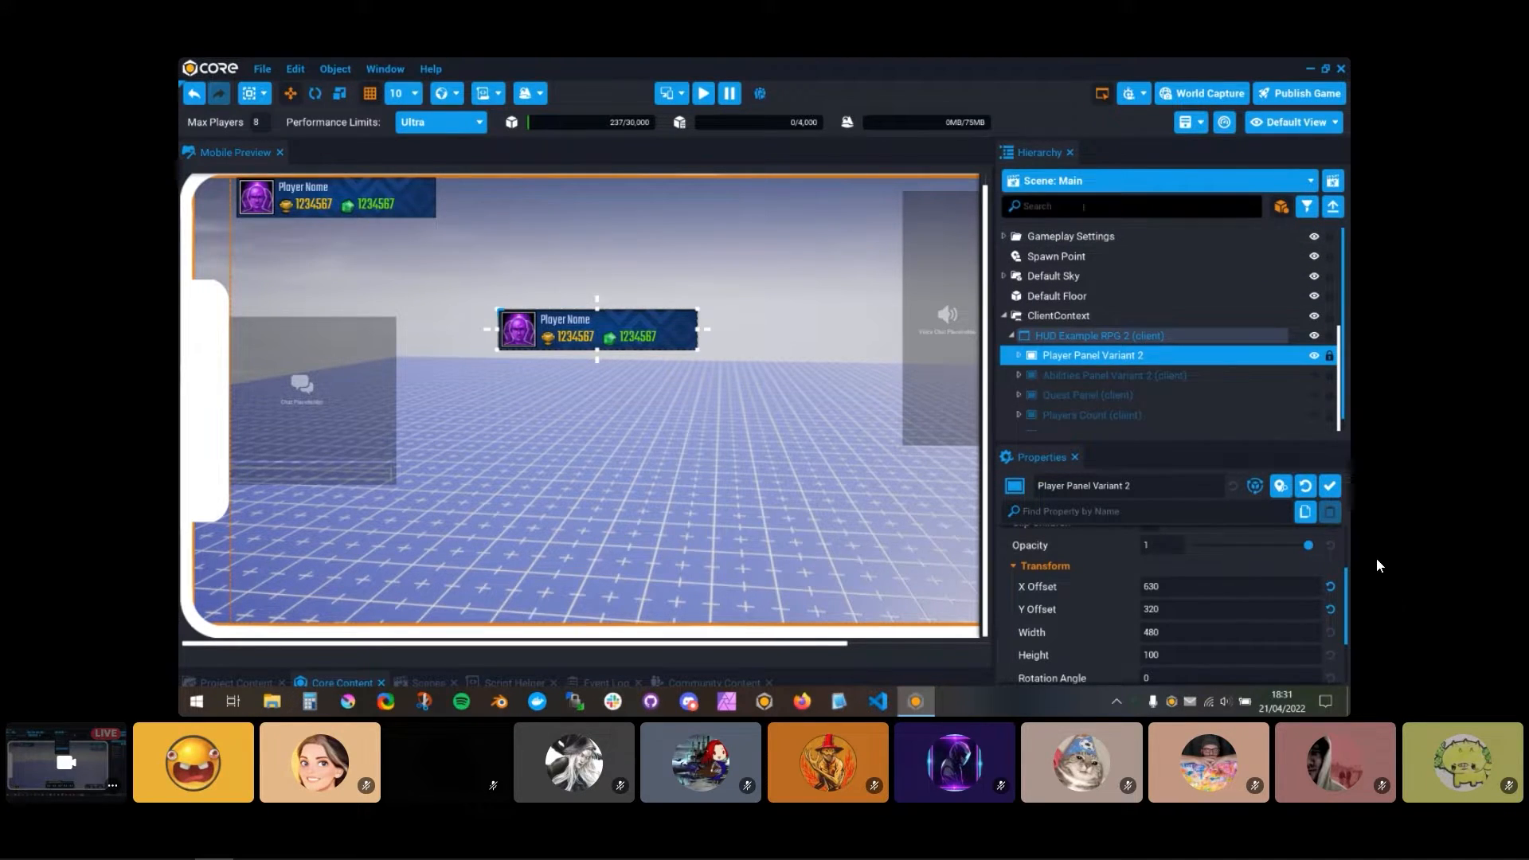
Step: Search the hierarchy for "hud", clear the search, and examine the panels listed under the HUD container
click(1070, 203)
text(hud)
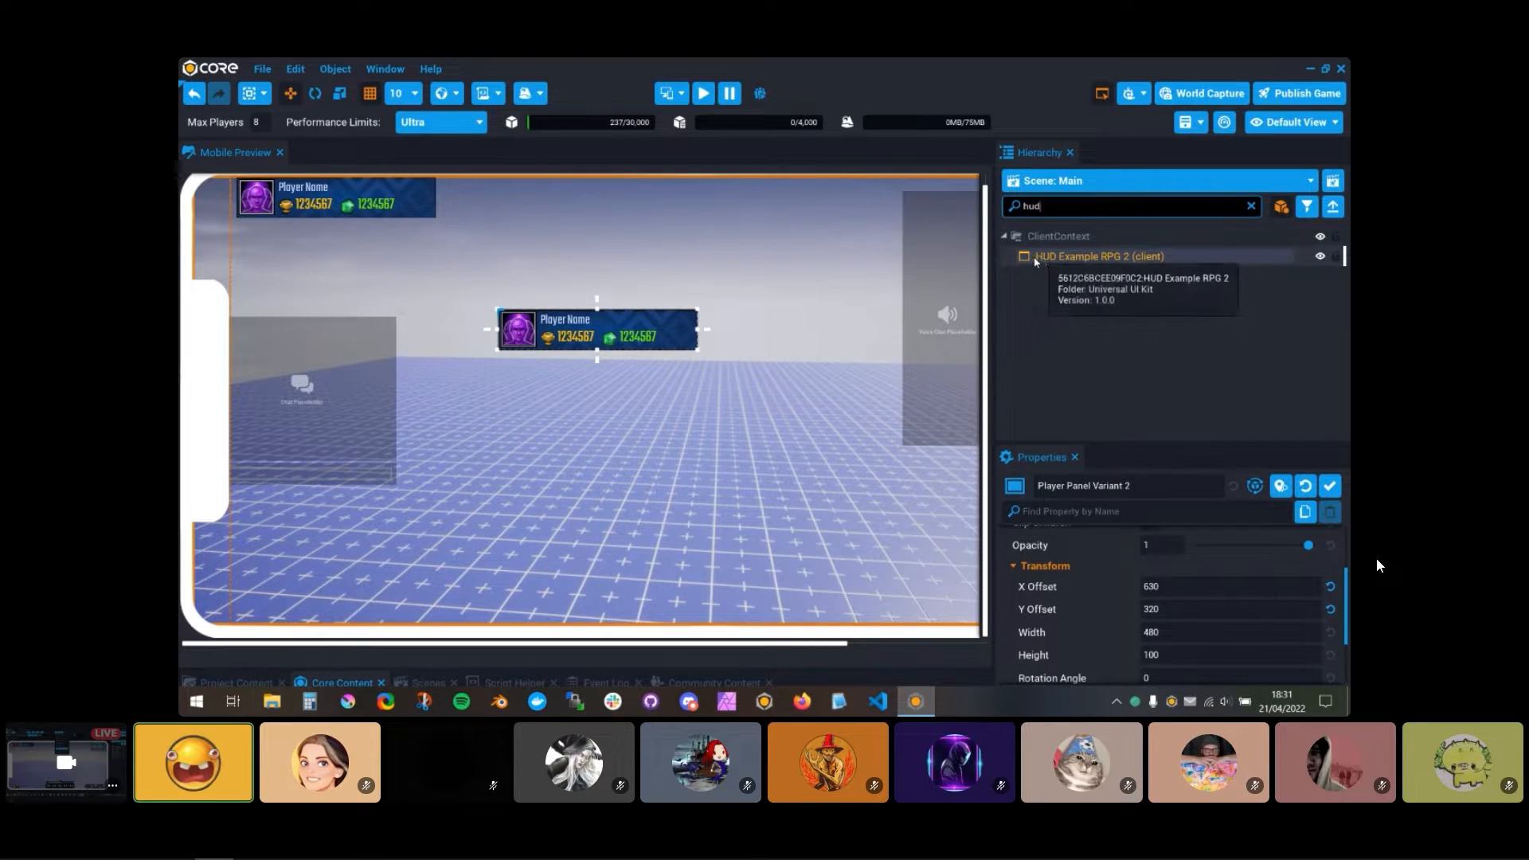
click(1251, 206)
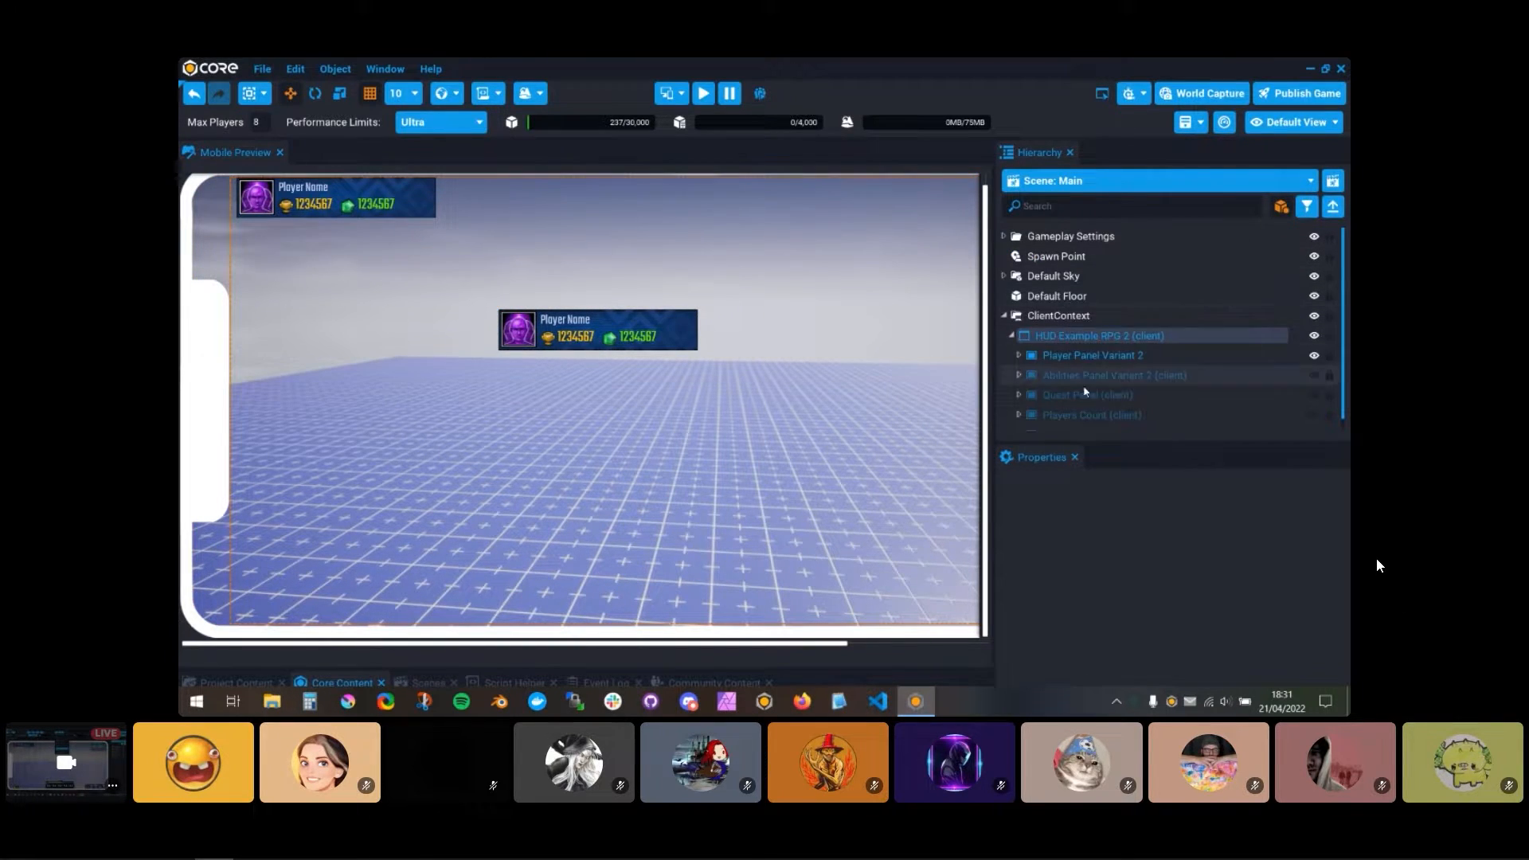
scroll(1099, 375, down, 1)
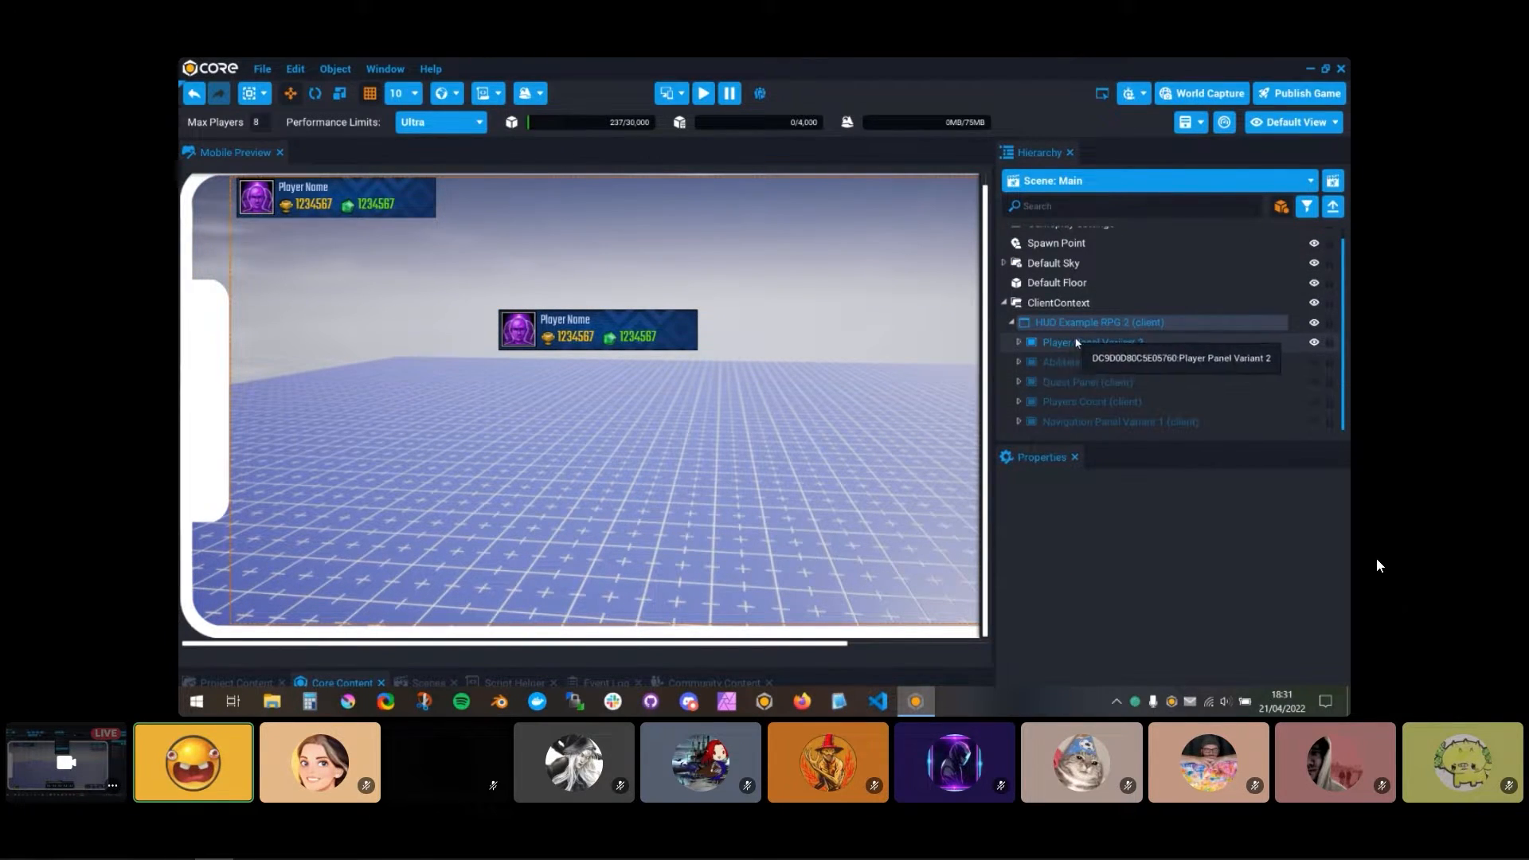
Step: Undo the last position changes to Player Panel Variant 2 and the move of HUD Example RPG 2 into ClientContext
click(1104, 346)
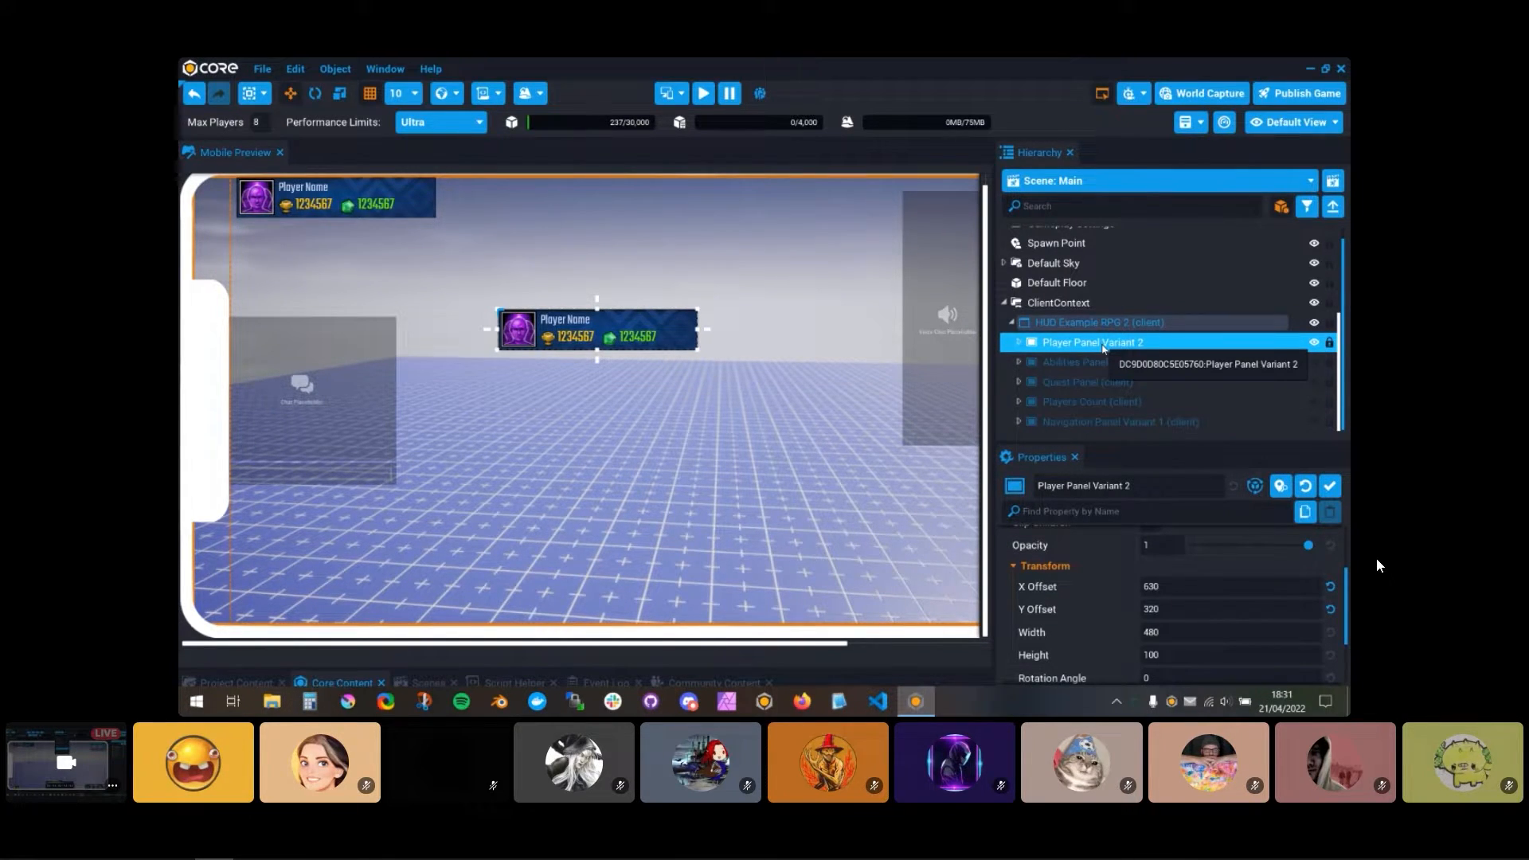
key(ctrl+z)
key(ctrl+z)
key(ctrl+z)
key(ctrl+z)
key(ctrl+z)
key(ctrl+z)
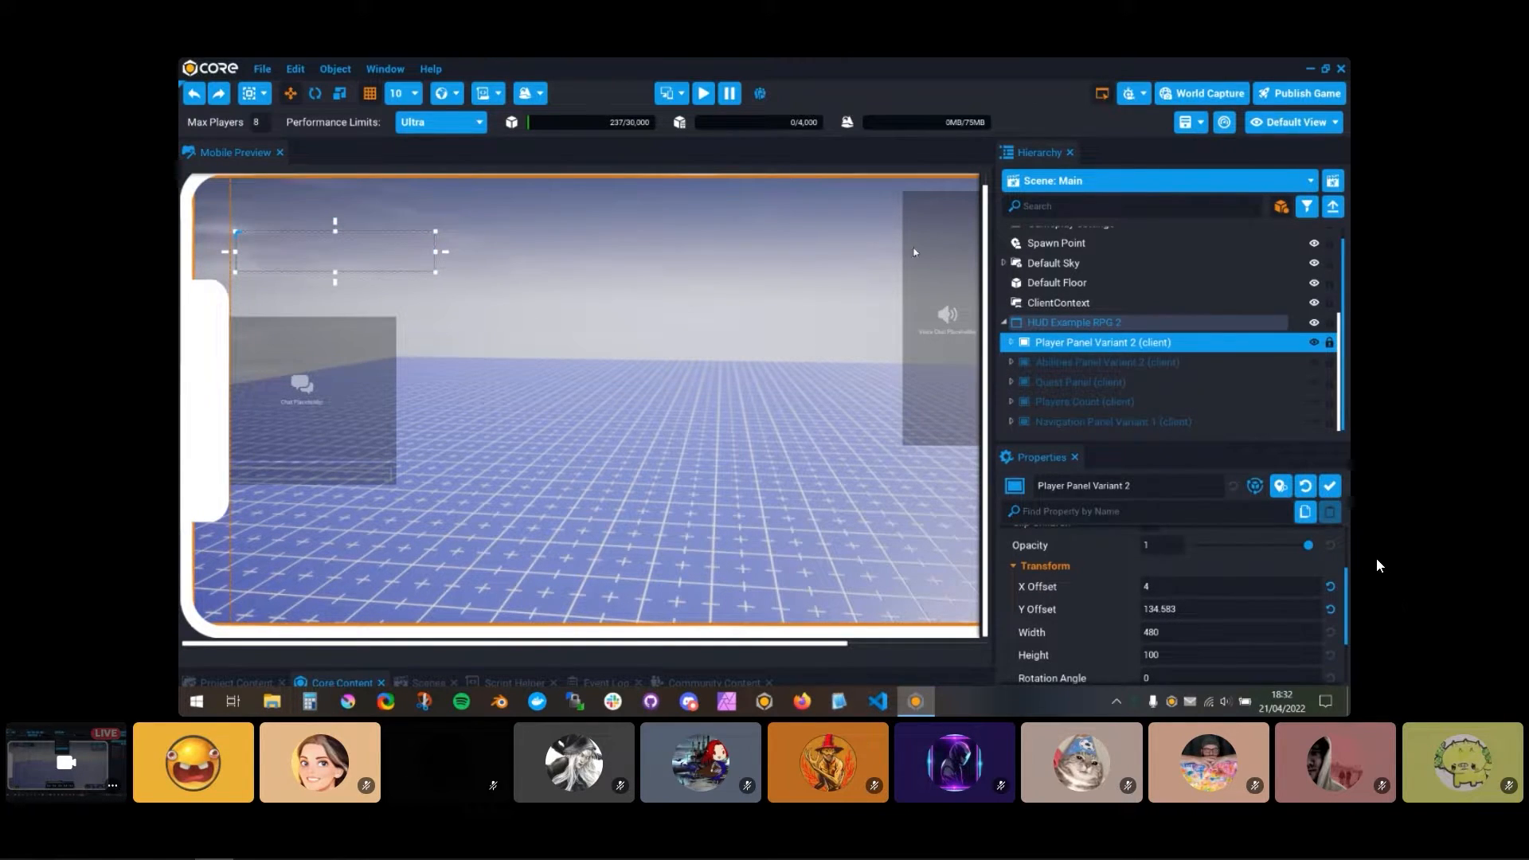
Step: Disable the device preview and set the Y Offset of Player Panel Variant 2 to 4
click(673, 94)
click(777, 147)
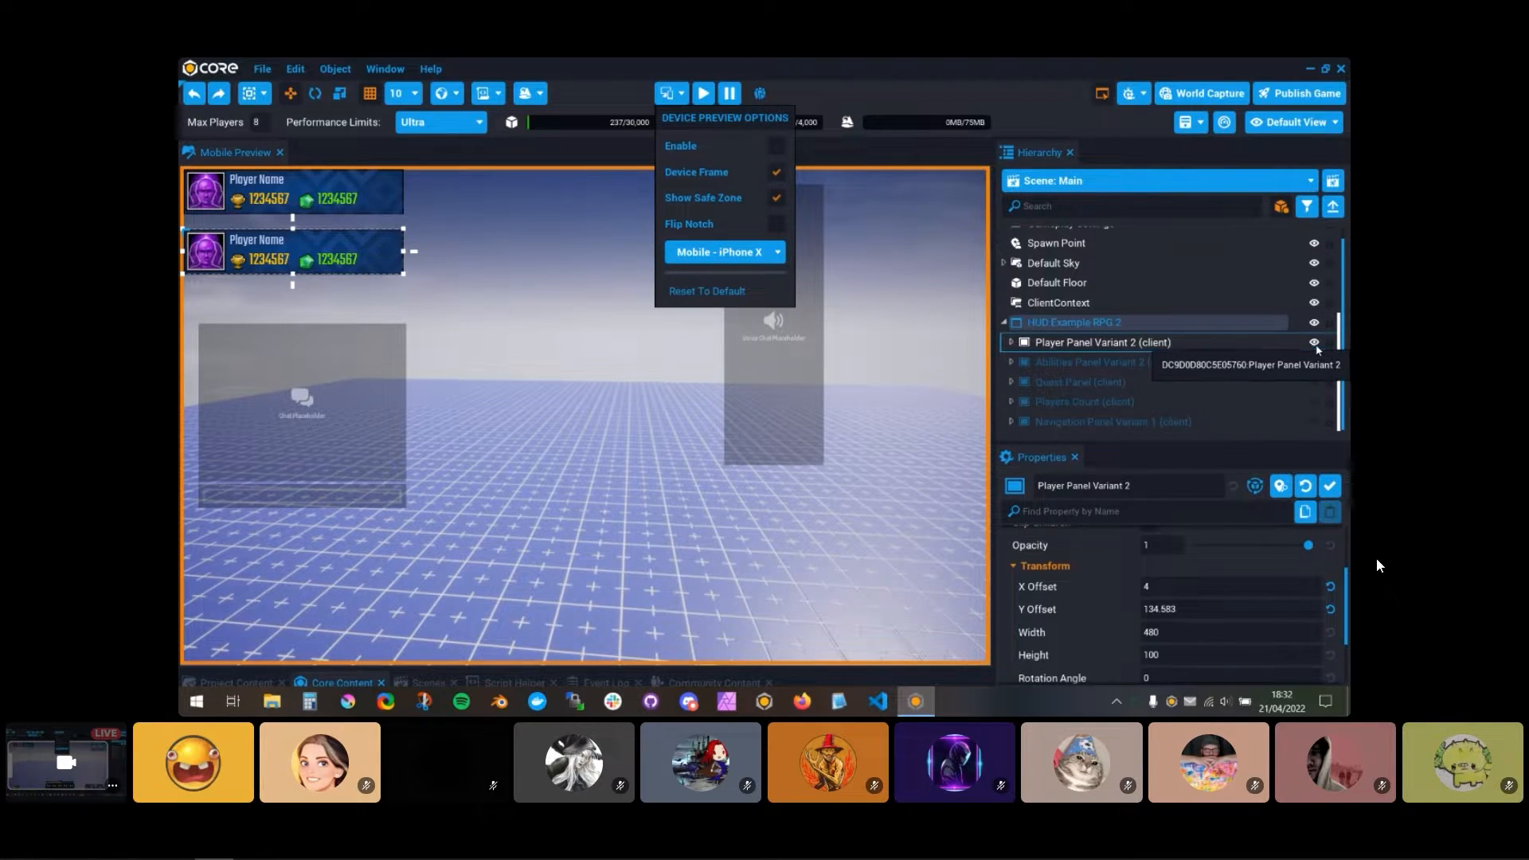
drag(1179, 610, 1035, 598)
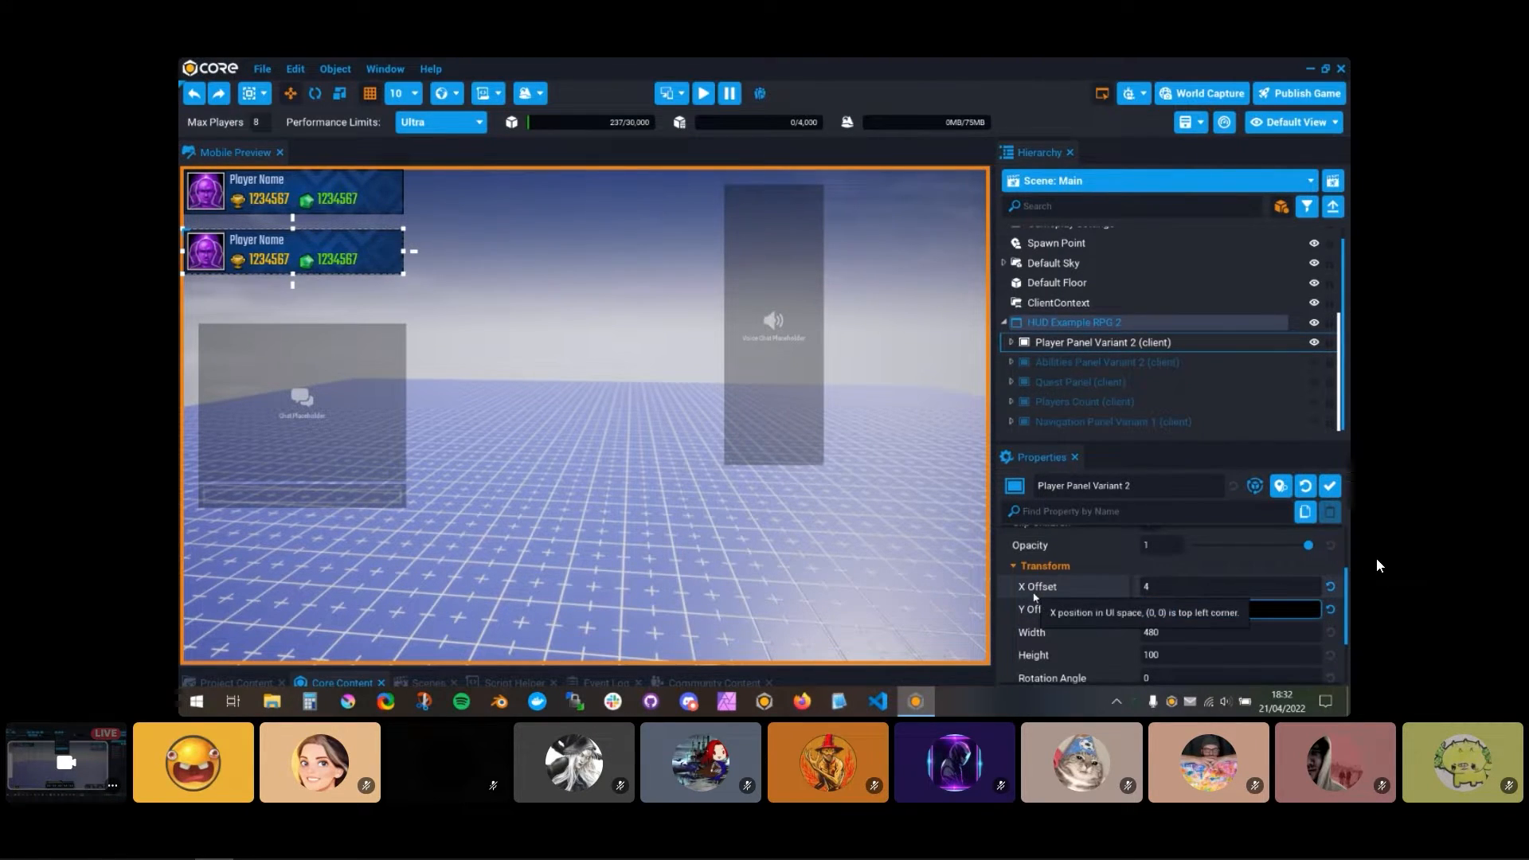
text(4)
key(Return)
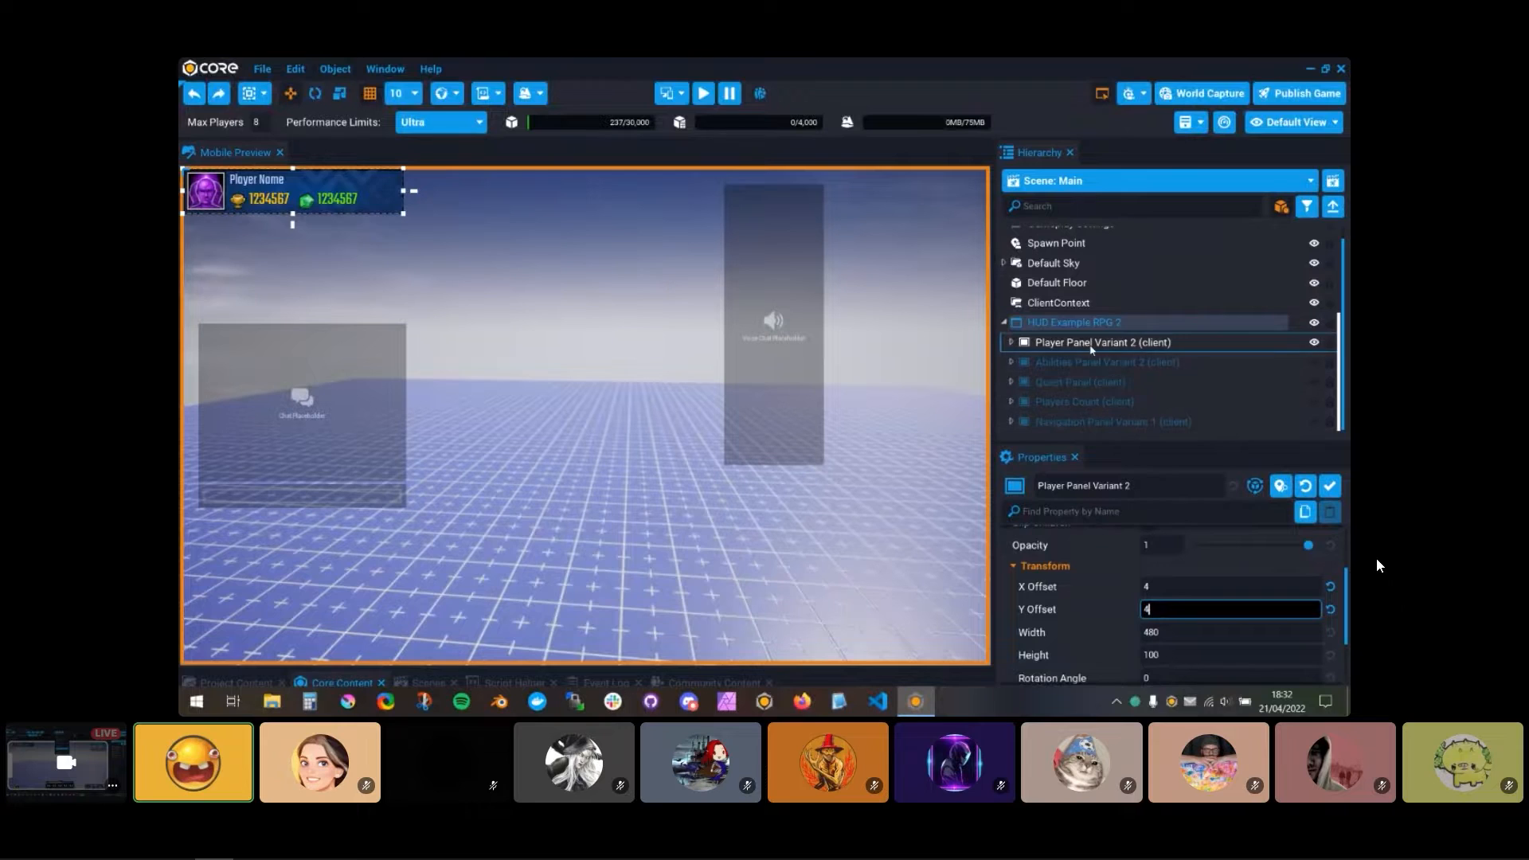
click(1171, 342)
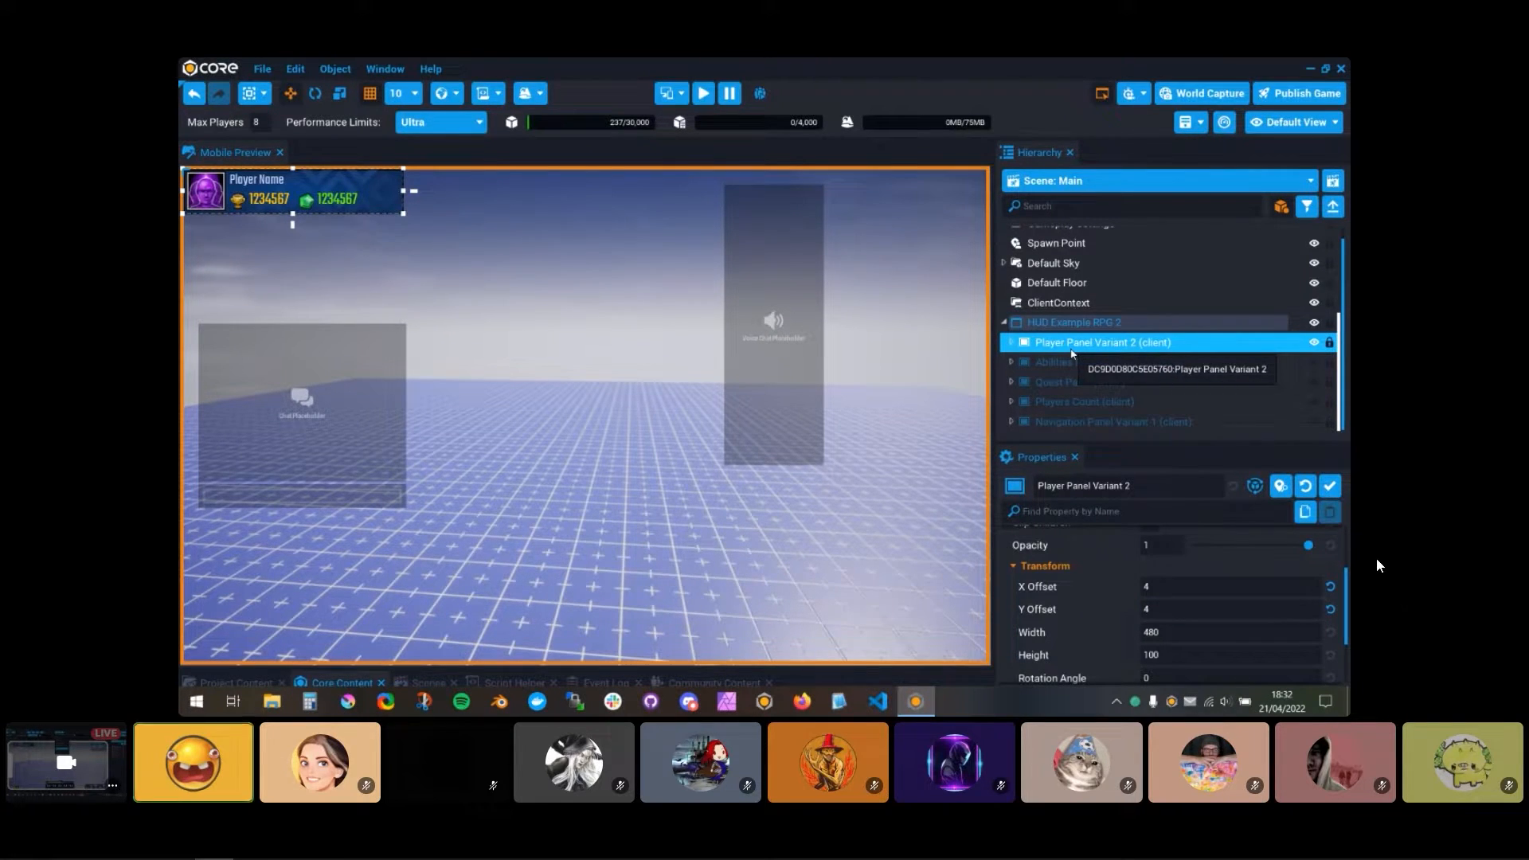
Step: Toggle the visibility of HUD Example RPG 2 off and on, and shift Player Panel Variant 2 to a Y Offset of about 96
click(1316, 322)
click(1320, 325)
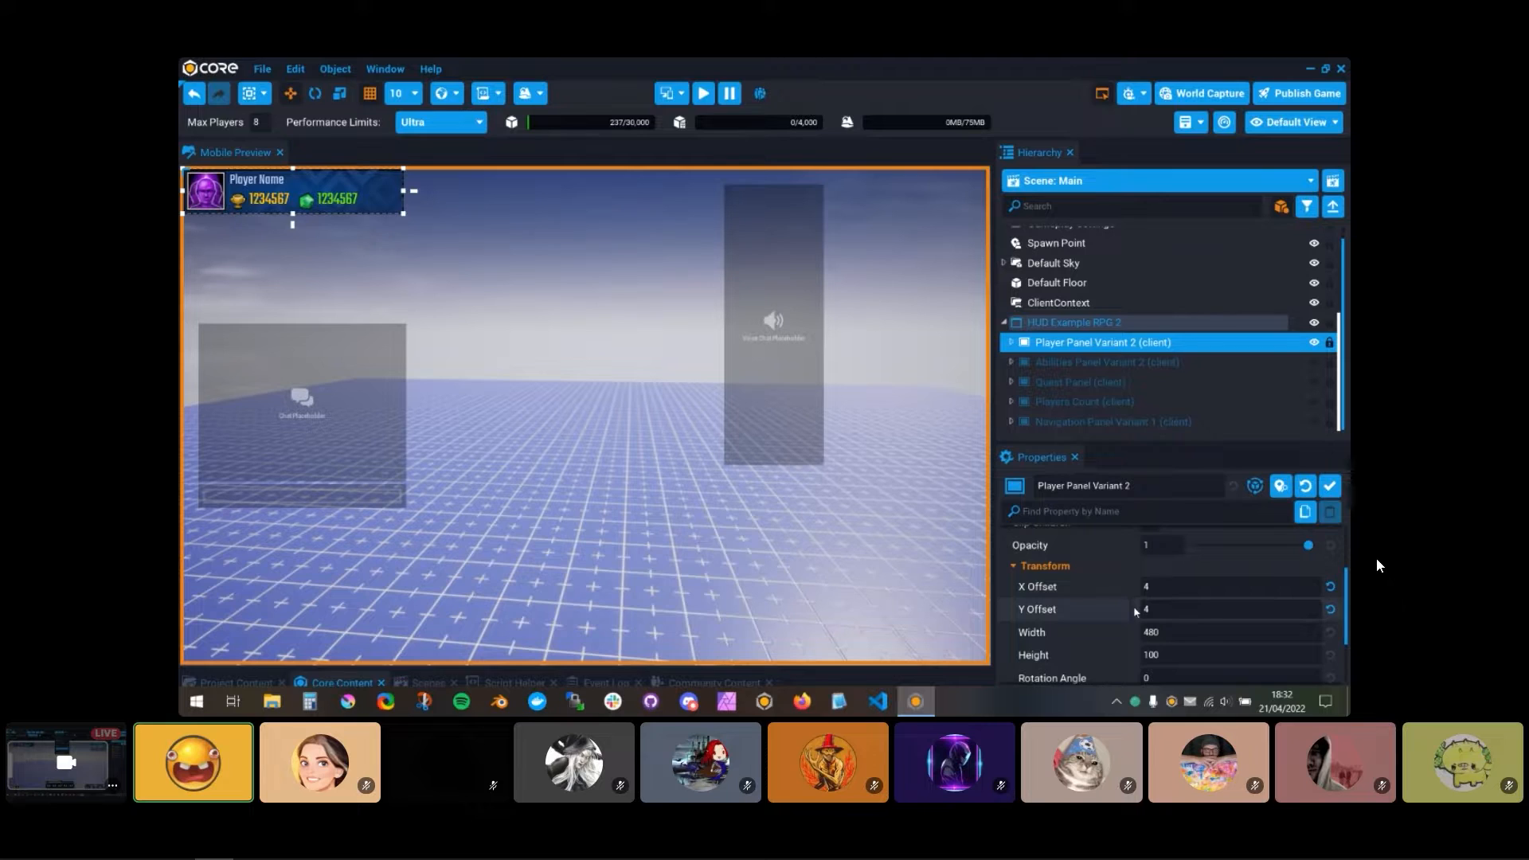
drag(1137, 609, 1226, 609)
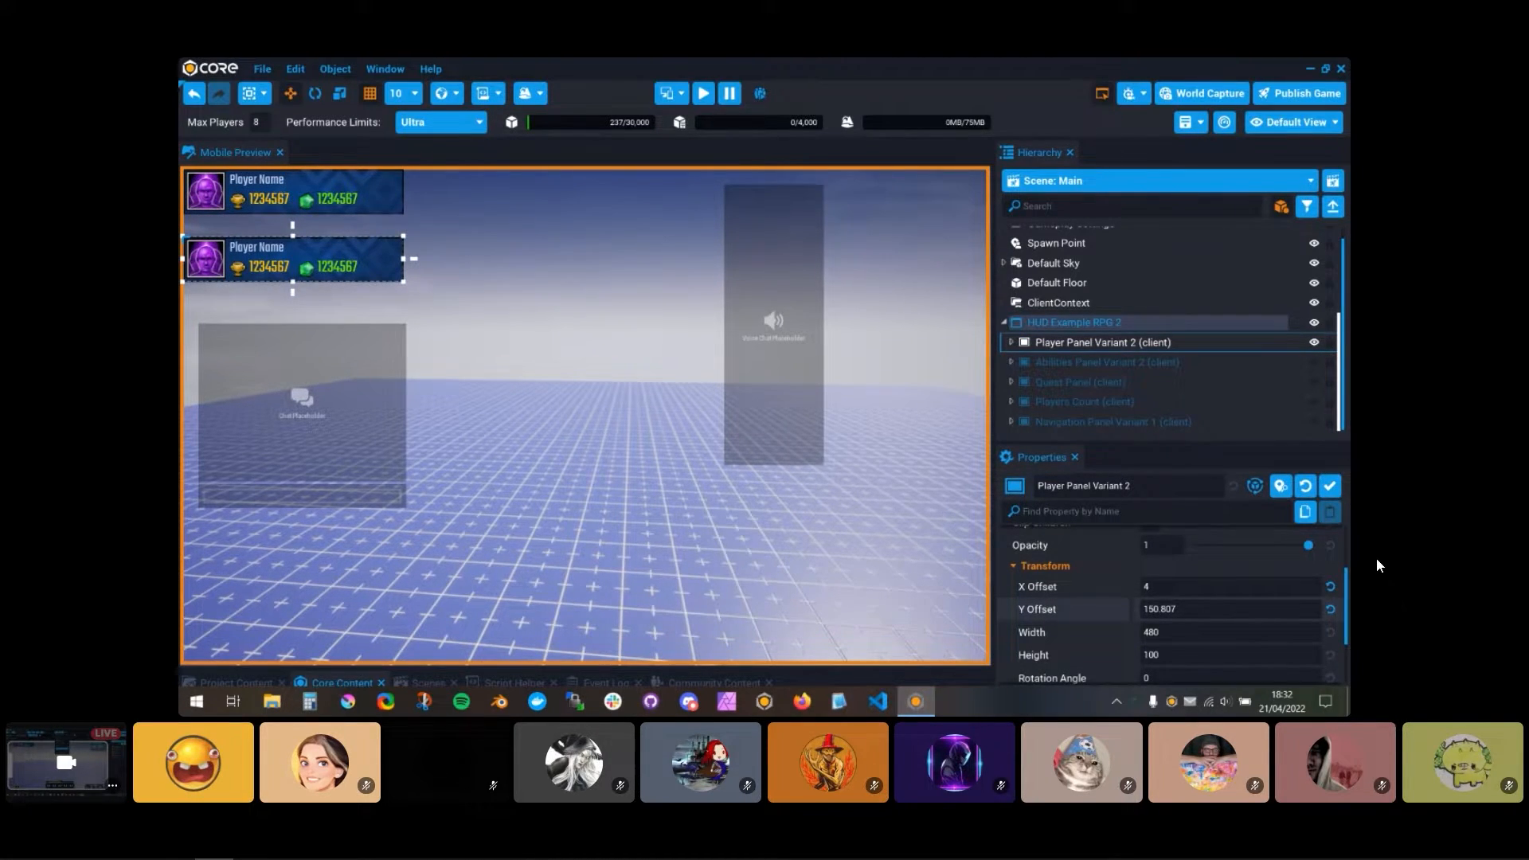
drag(1226, 608, 1193, 608)
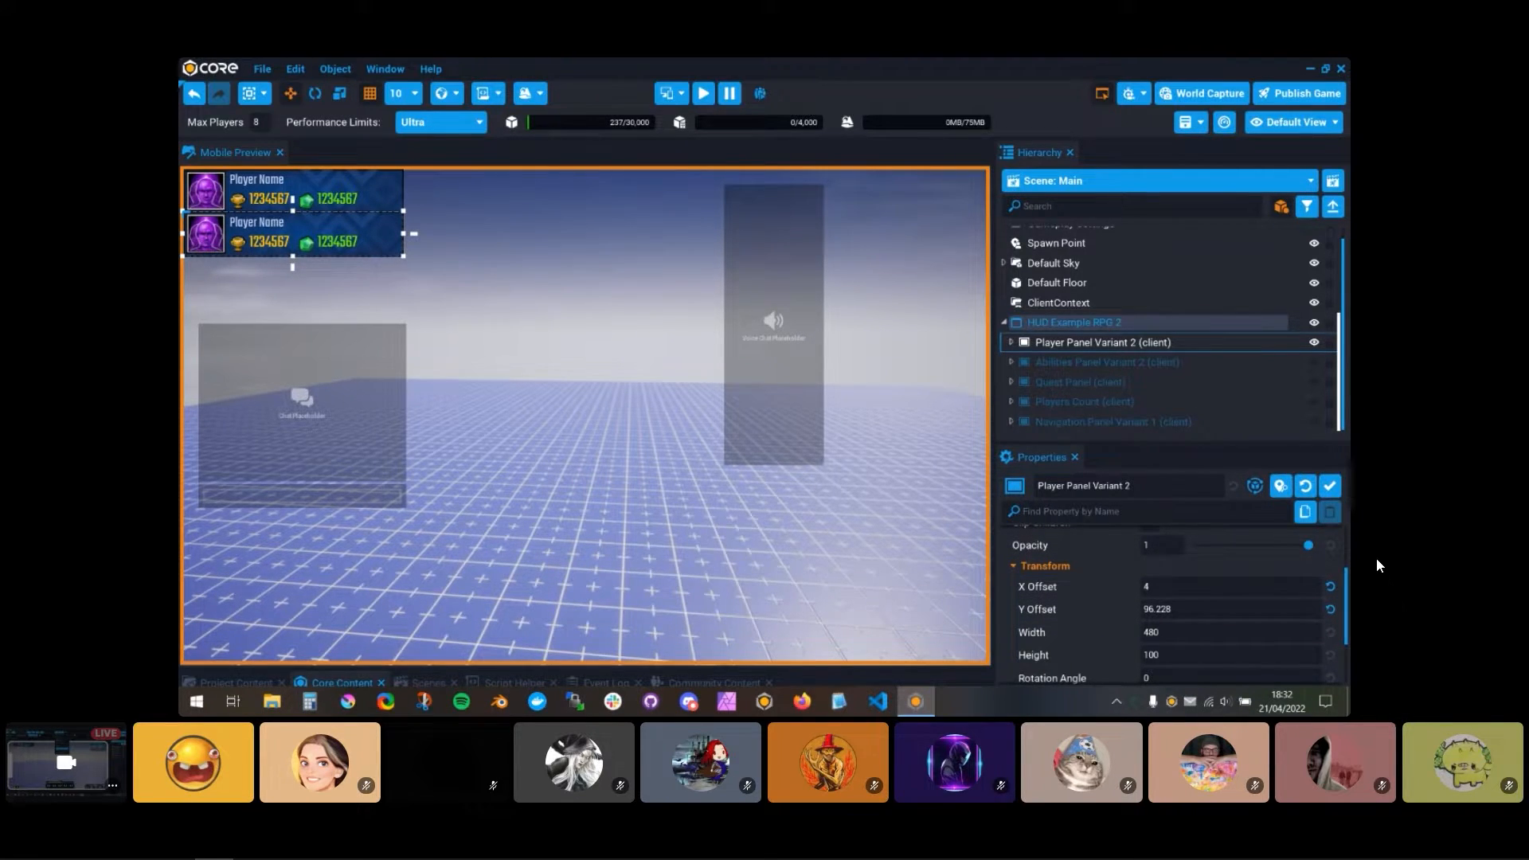
click(1010, 343)
click(1010, 343)
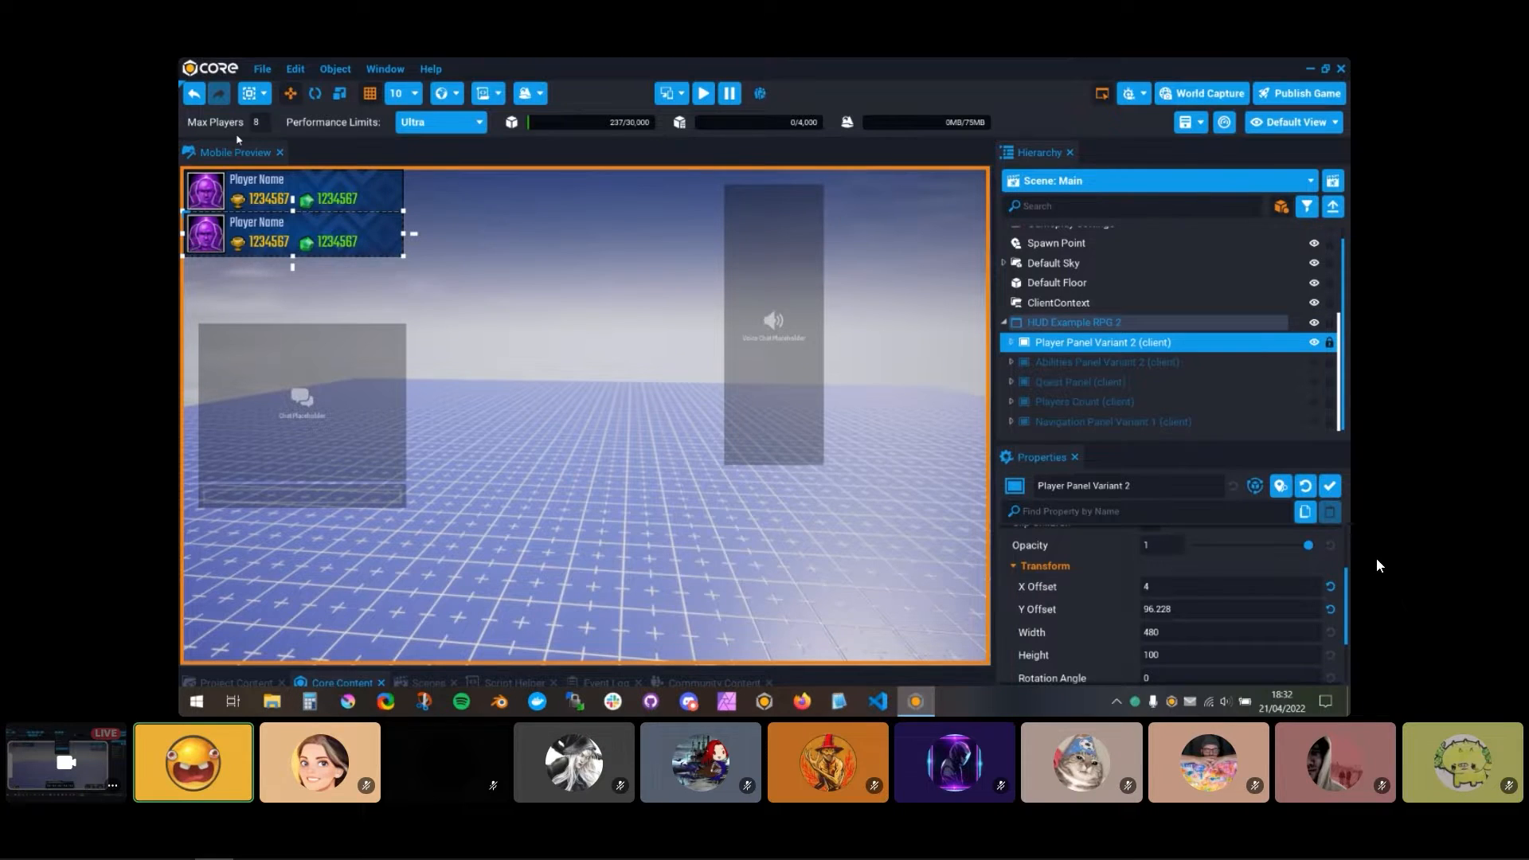
Step: Leave the editor for the project list and reopen the Mobile Preview project
click(266, 71)
click(355, 191)
click(718, 357)
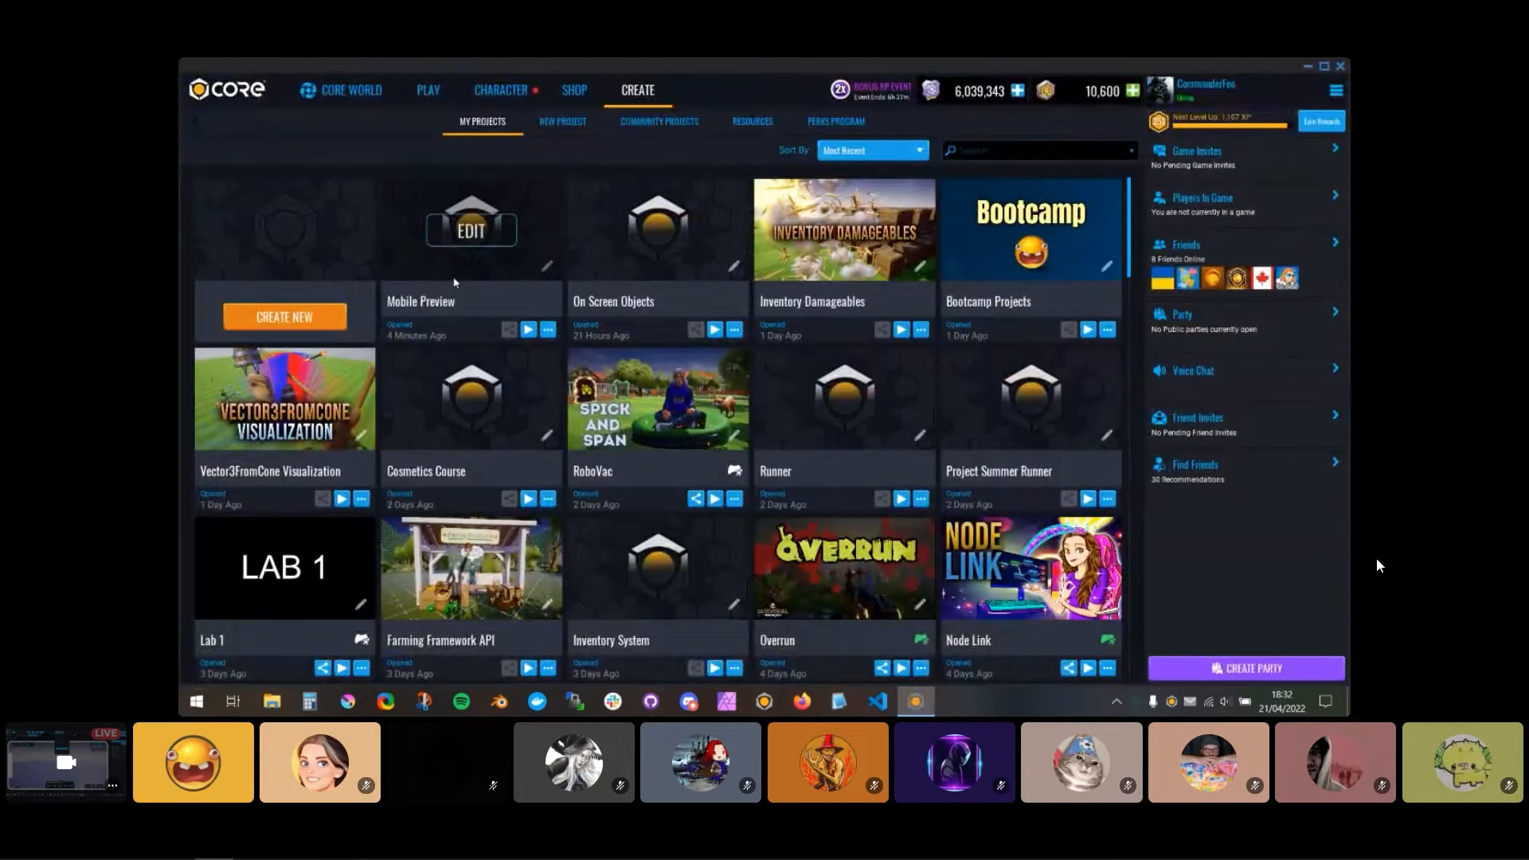
click(471, 231)
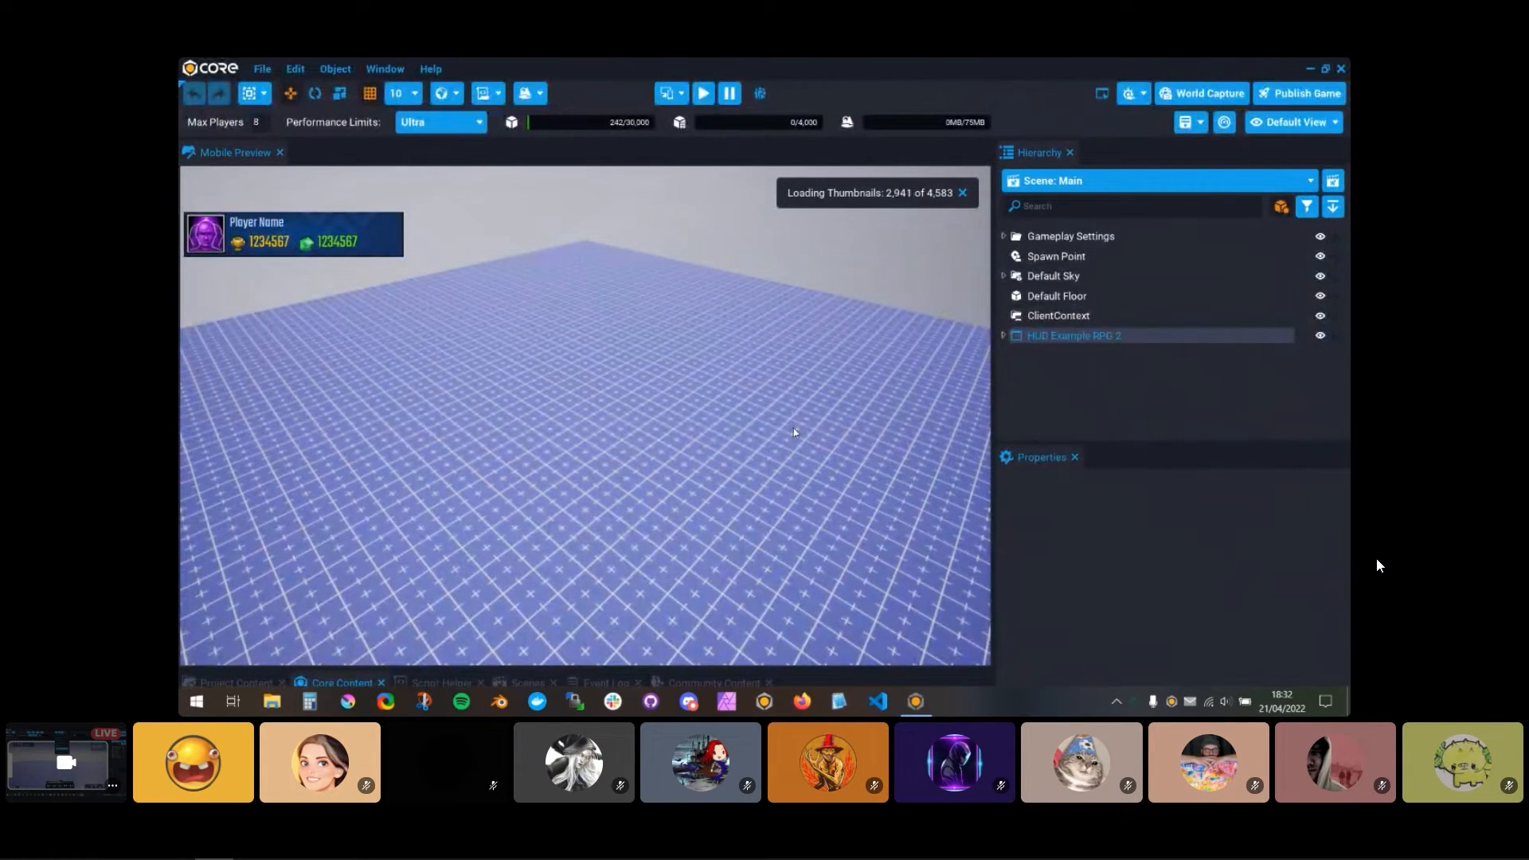
Step: Expand HUD Example RPG 2 and set the Y Offset of Player Panel Variant 2 to 4
click(1004, 335)
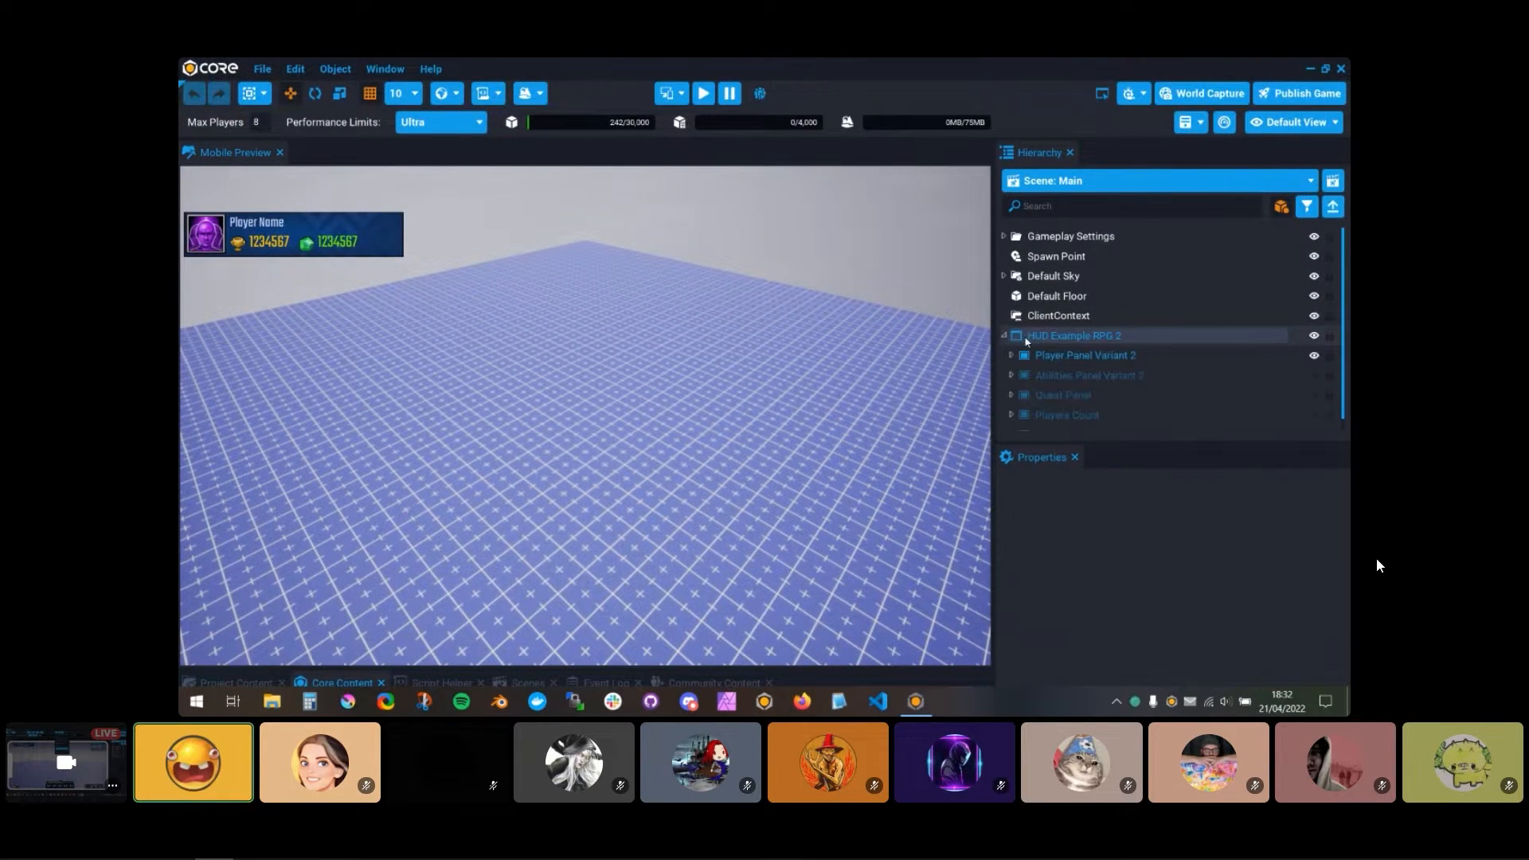
click(1083, 355)
scroll(1274, 638, down, 3)
mouse_move(1267, 641)
mouse_down()
mouse_move(1194, 642)
mouse_move(1278, 642)
mouse_move(1264, 641)
mouse_up()
click(1265, 642)
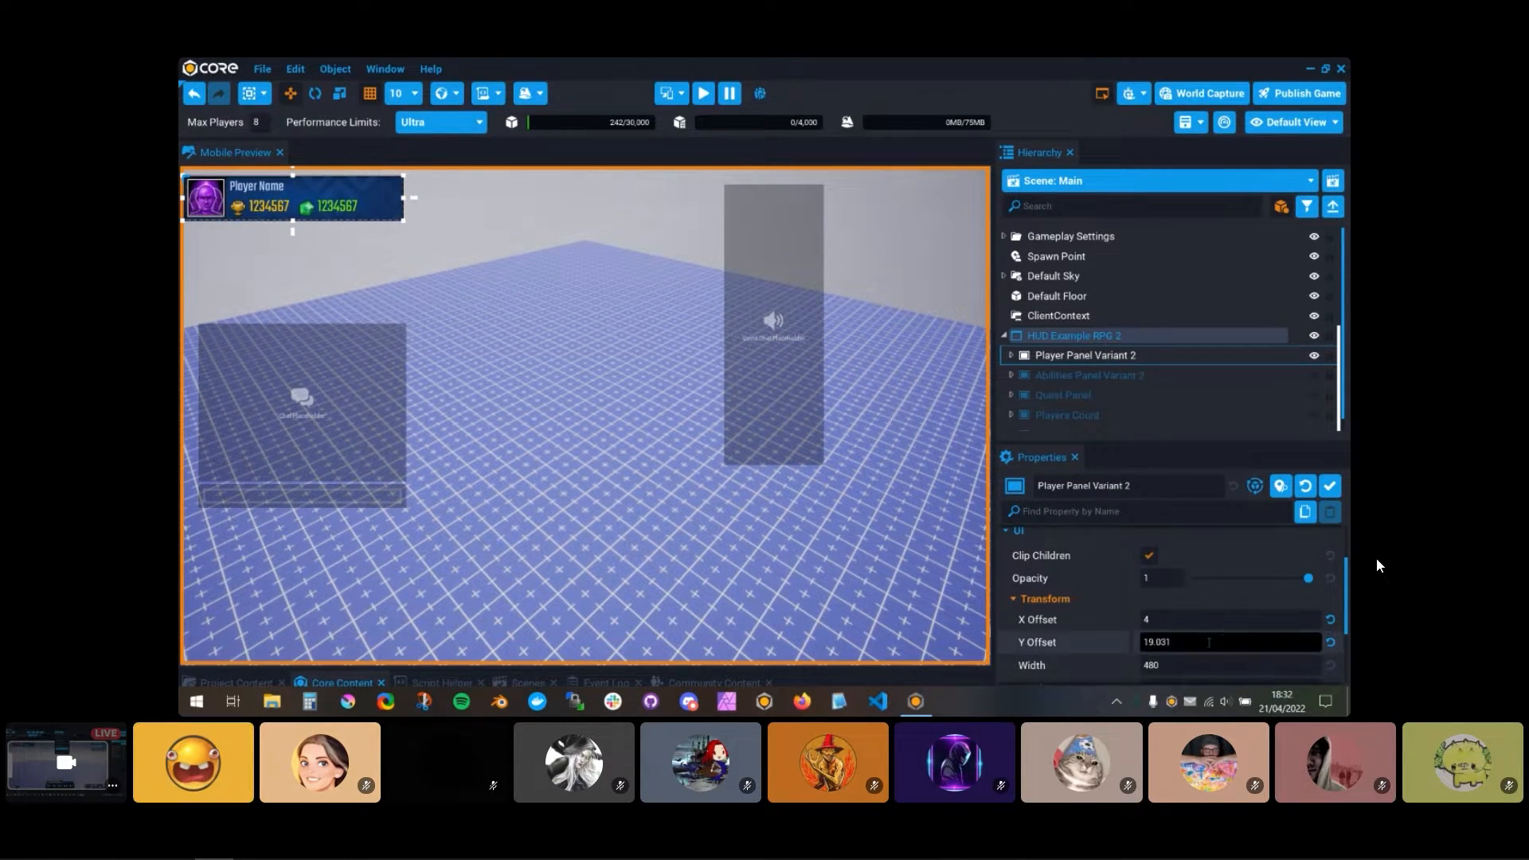
text(4)
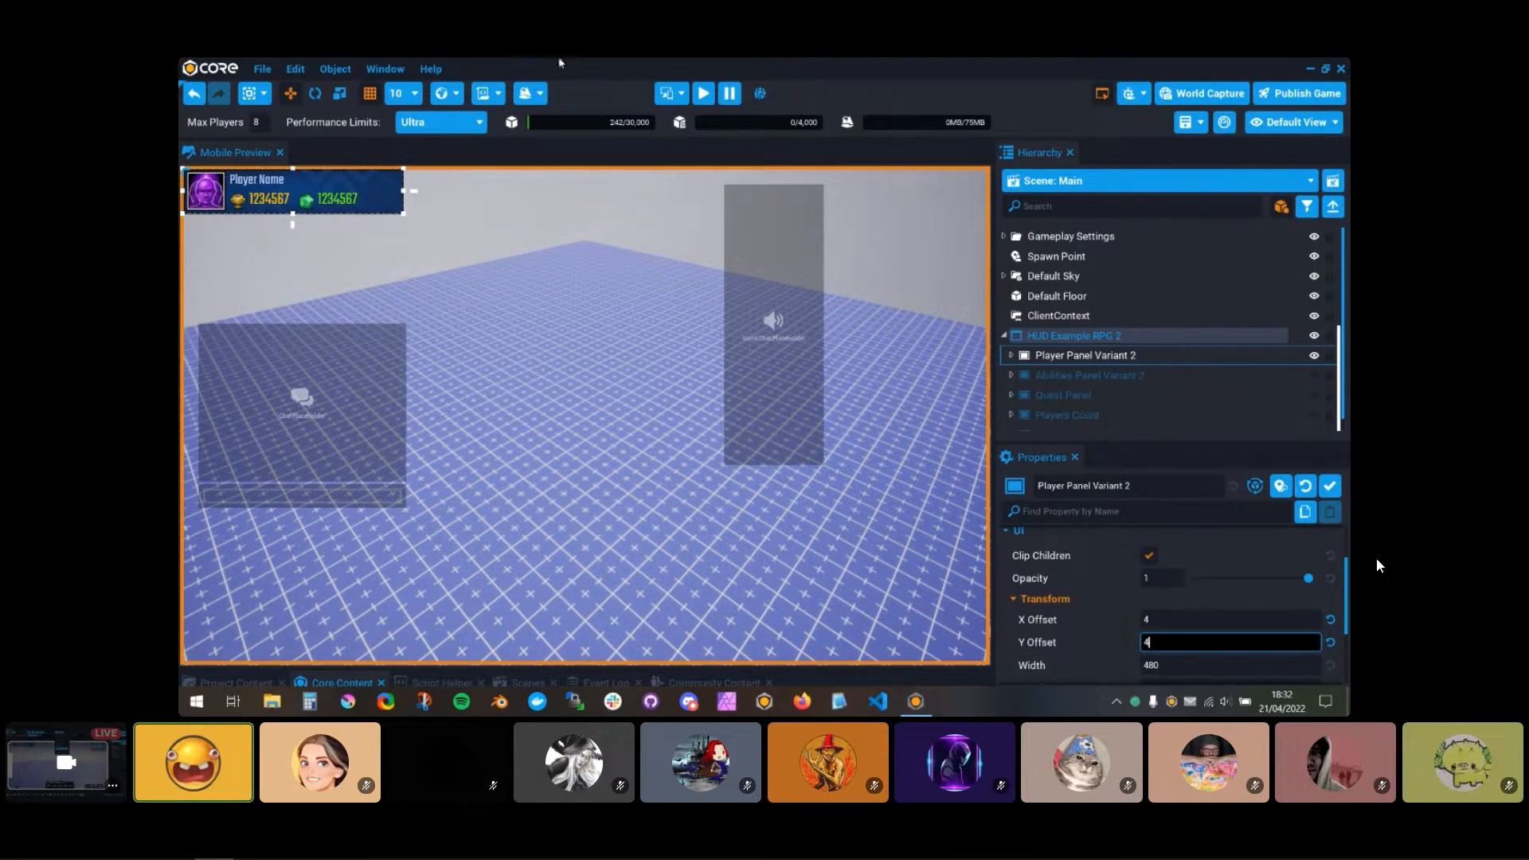
Step: Enable the Mobile - iPhone X device preview and check the player panel's placement in it
click(666, 97)
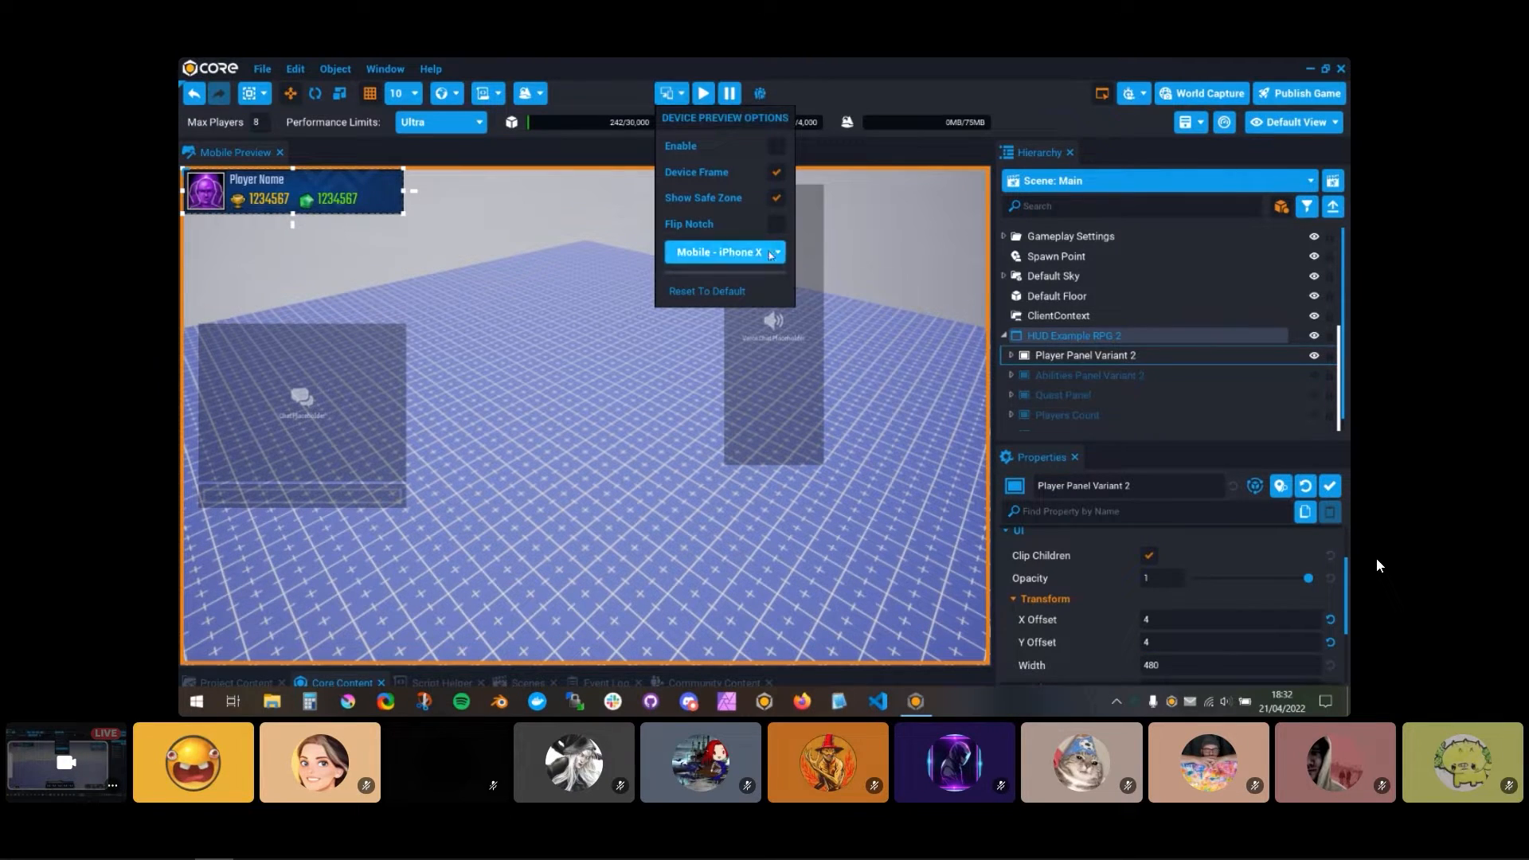
click(777, 148)
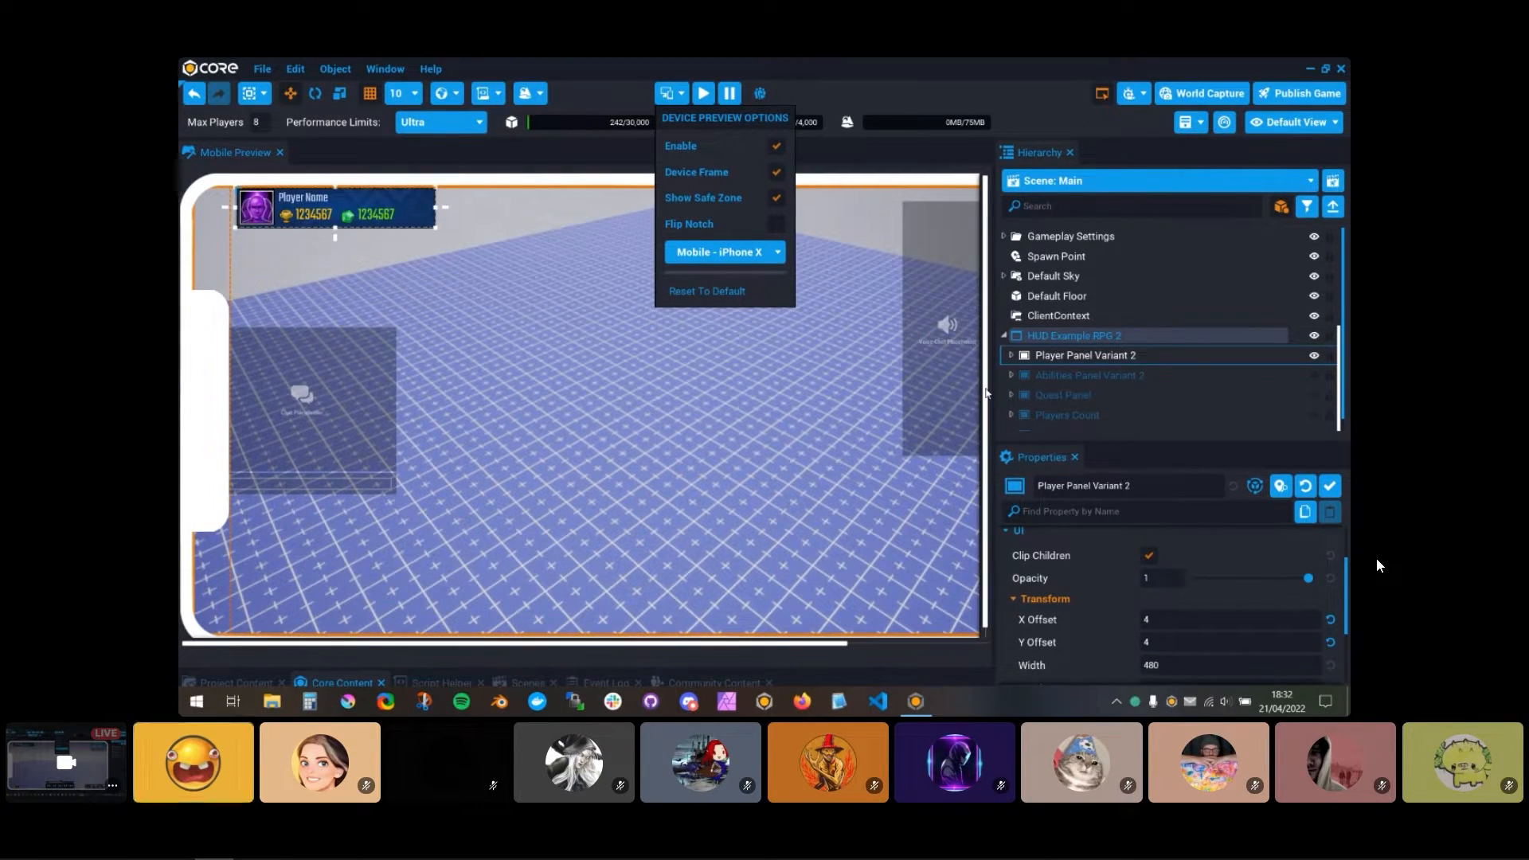
click(1232, 433)
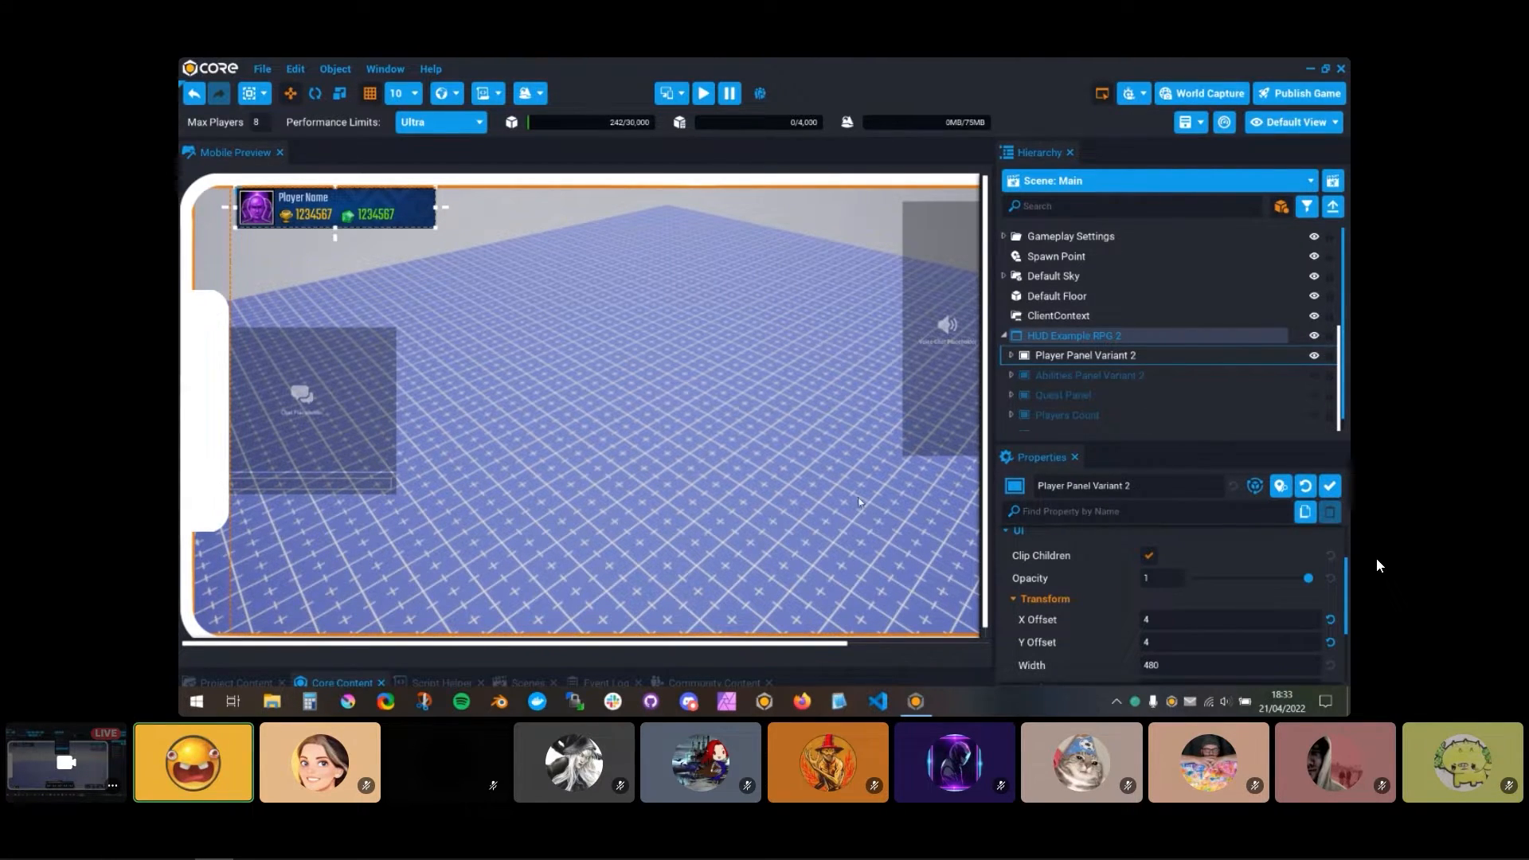
drag(303, 206, 309, 211)
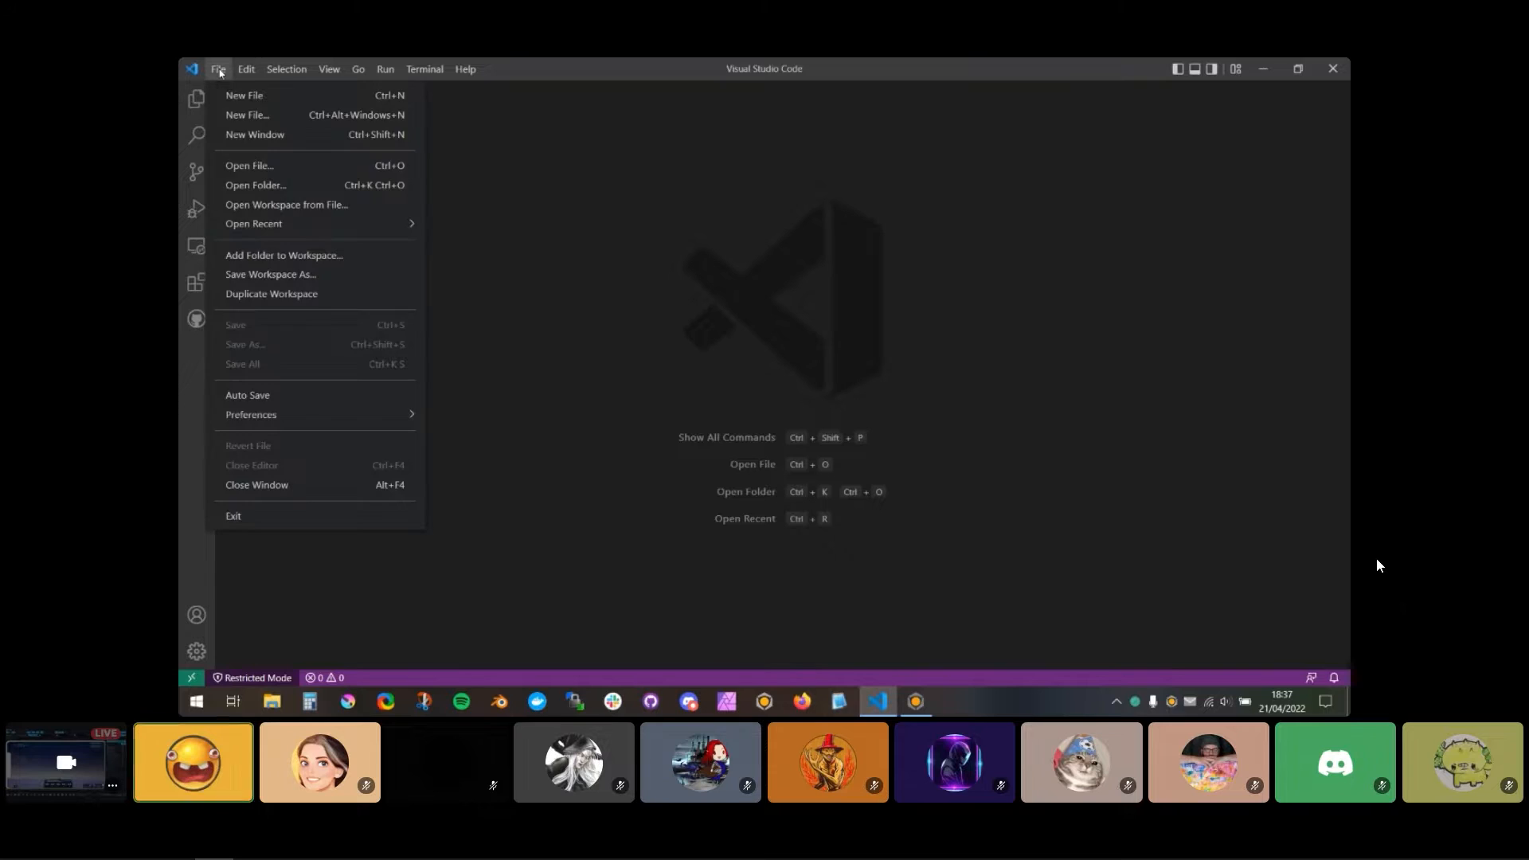
Step: In Visual Studio Code, open the Scripts folder inside the Data folder of the Mobile Preview project
click(259, 184)
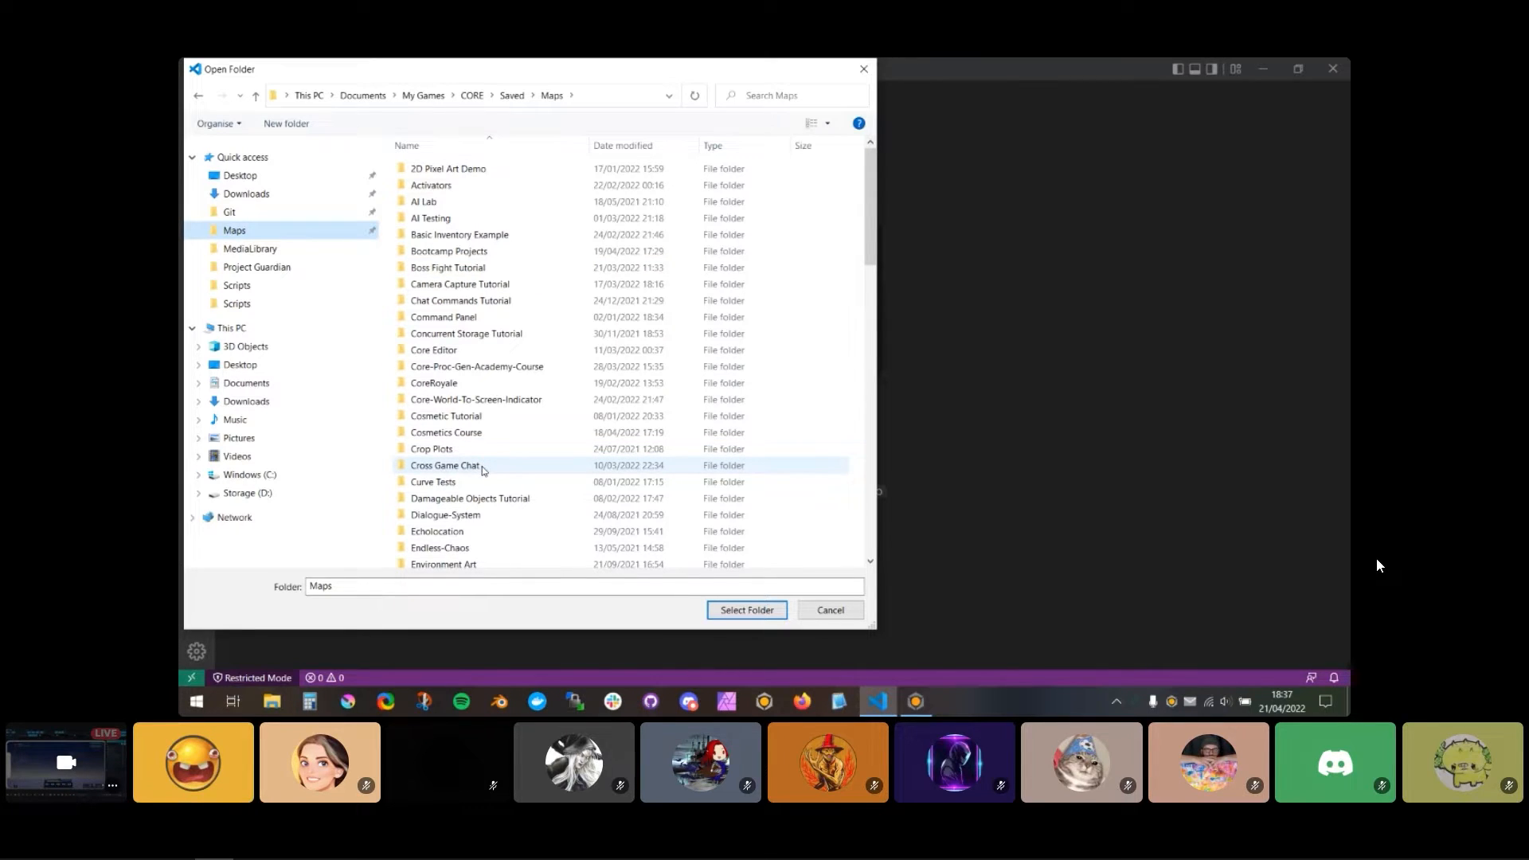
scroll(478, 457, down, 4)
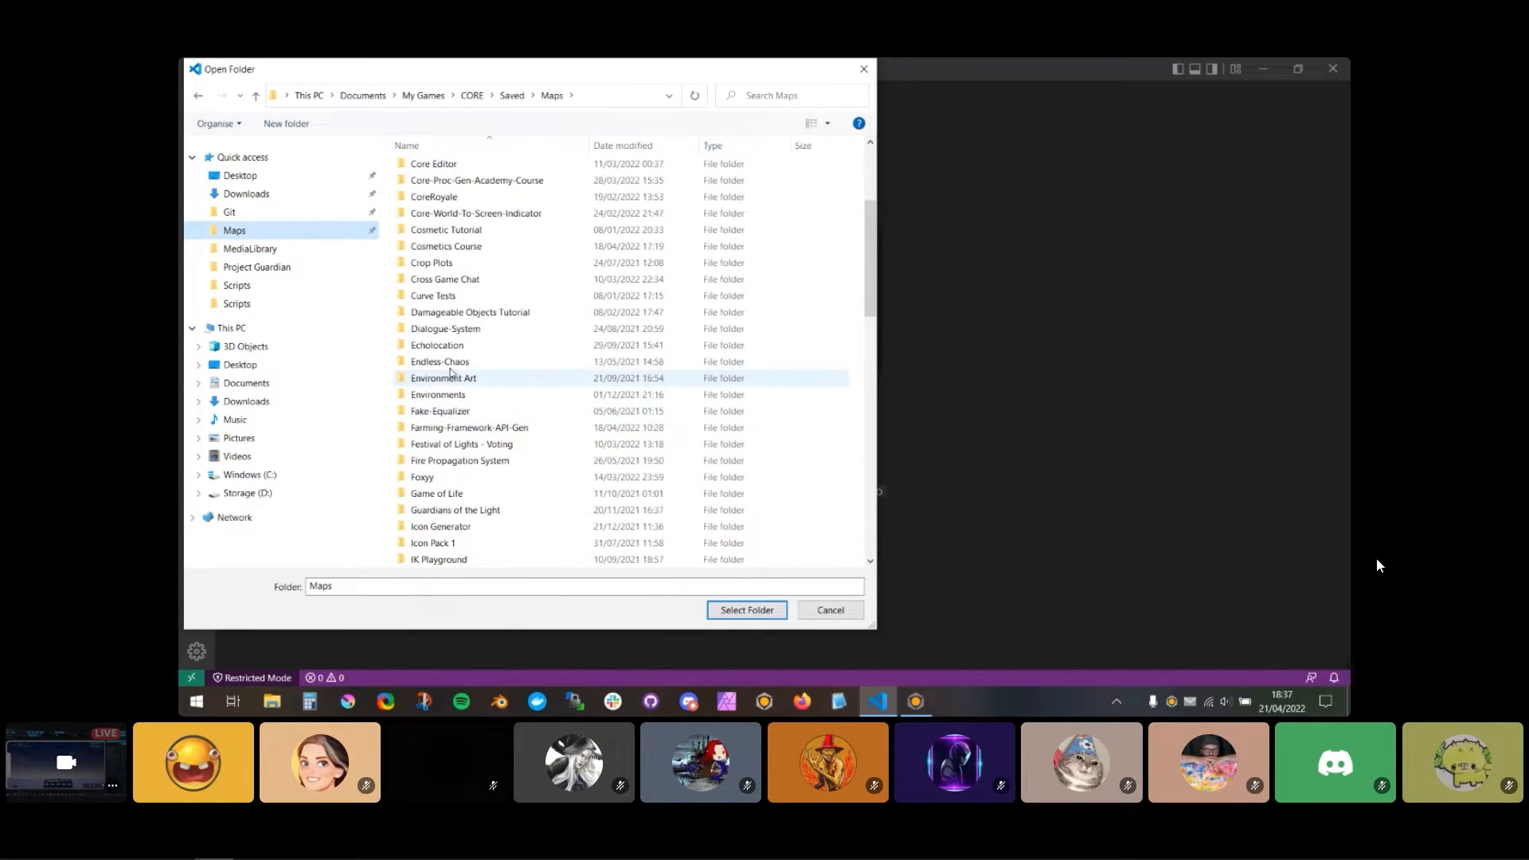
scroll(466, 359, down, 5)
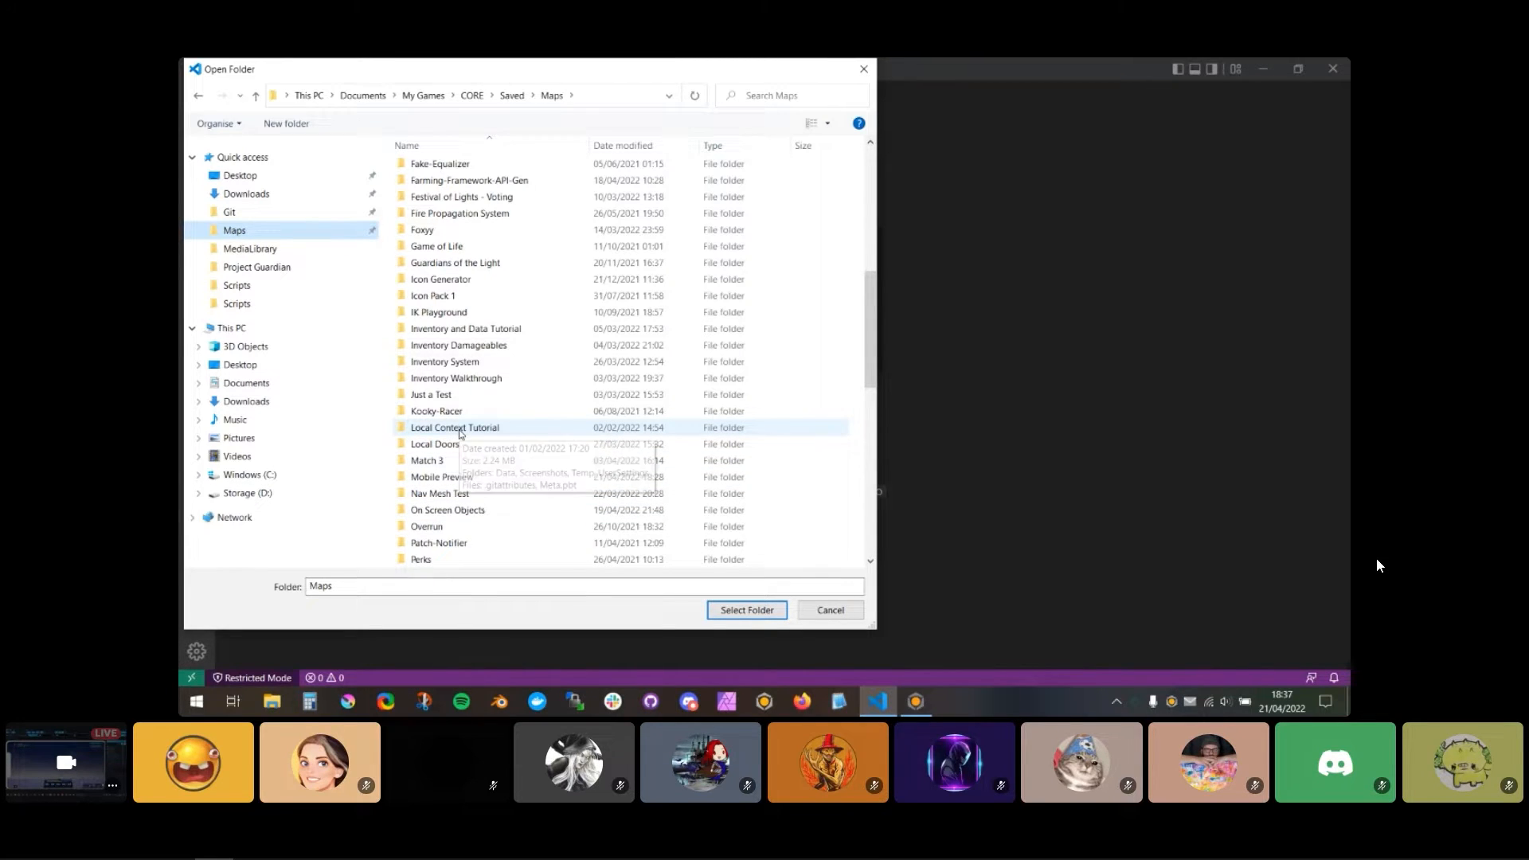
double_click(448, 477)
double_click(423, 185)
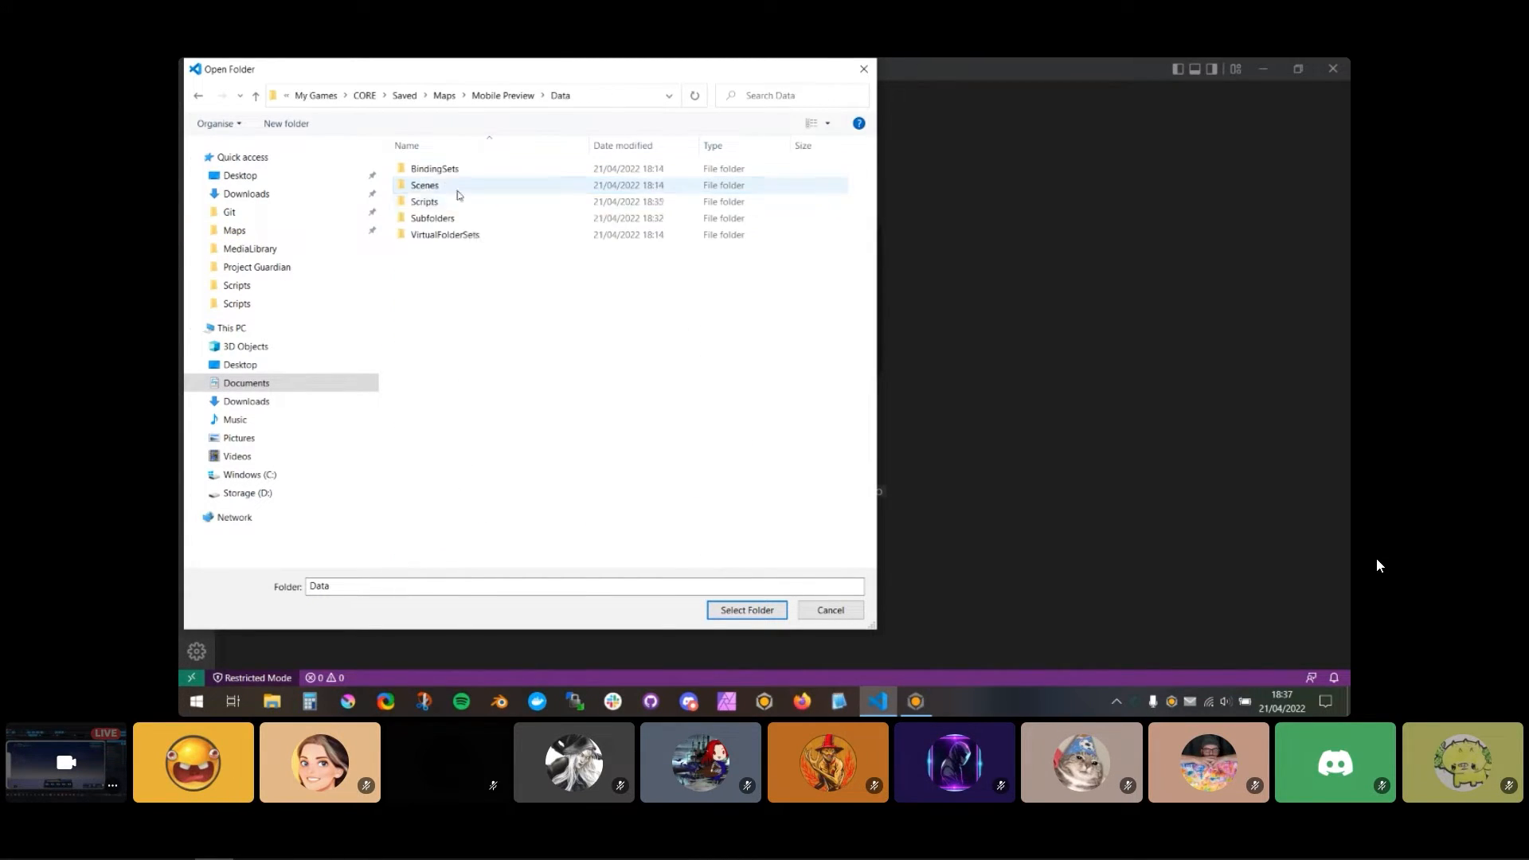
double_click(438, 203)
click(774, 608)
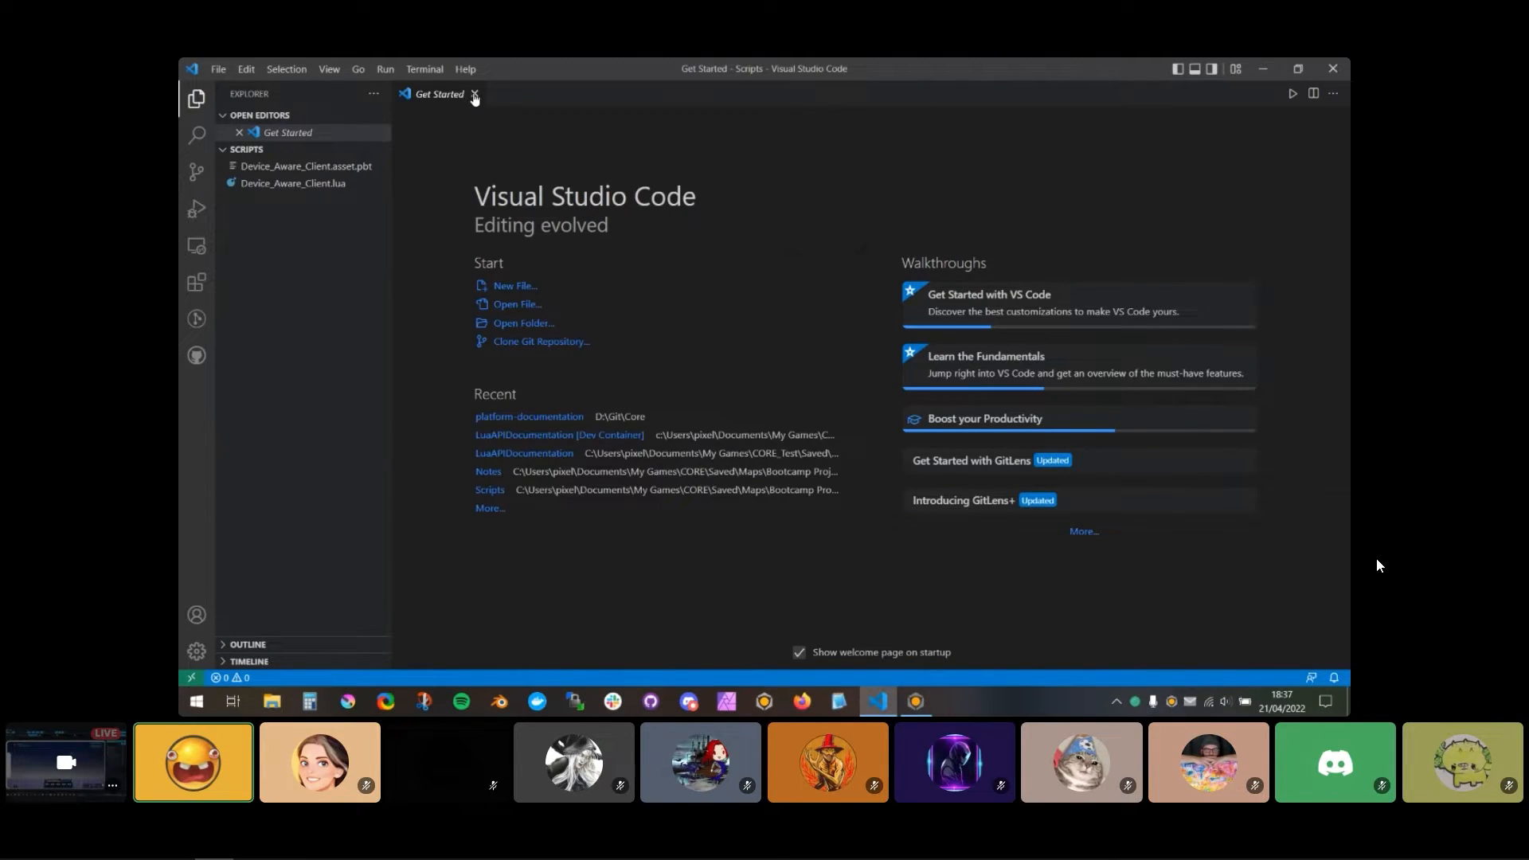
Step: Close the welcome page, open Device_Aware_Client.lua and paste in the ABILITIES custom property reference
click(475, 96)
click(293, 166)
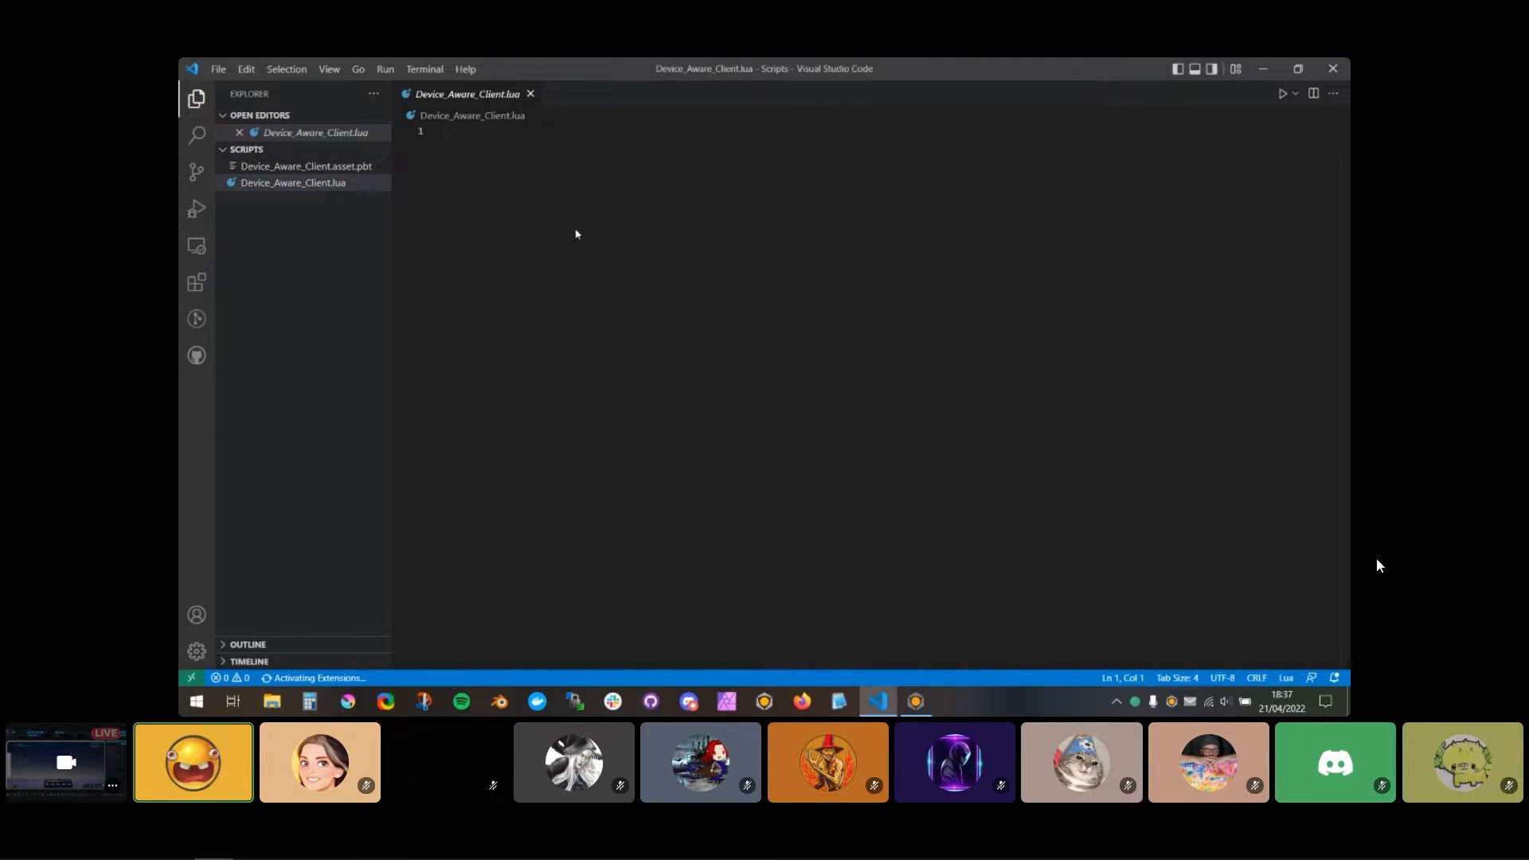
text(local ABILITIES = script:GetCustomProperty("Abilities"):WaitForObject())
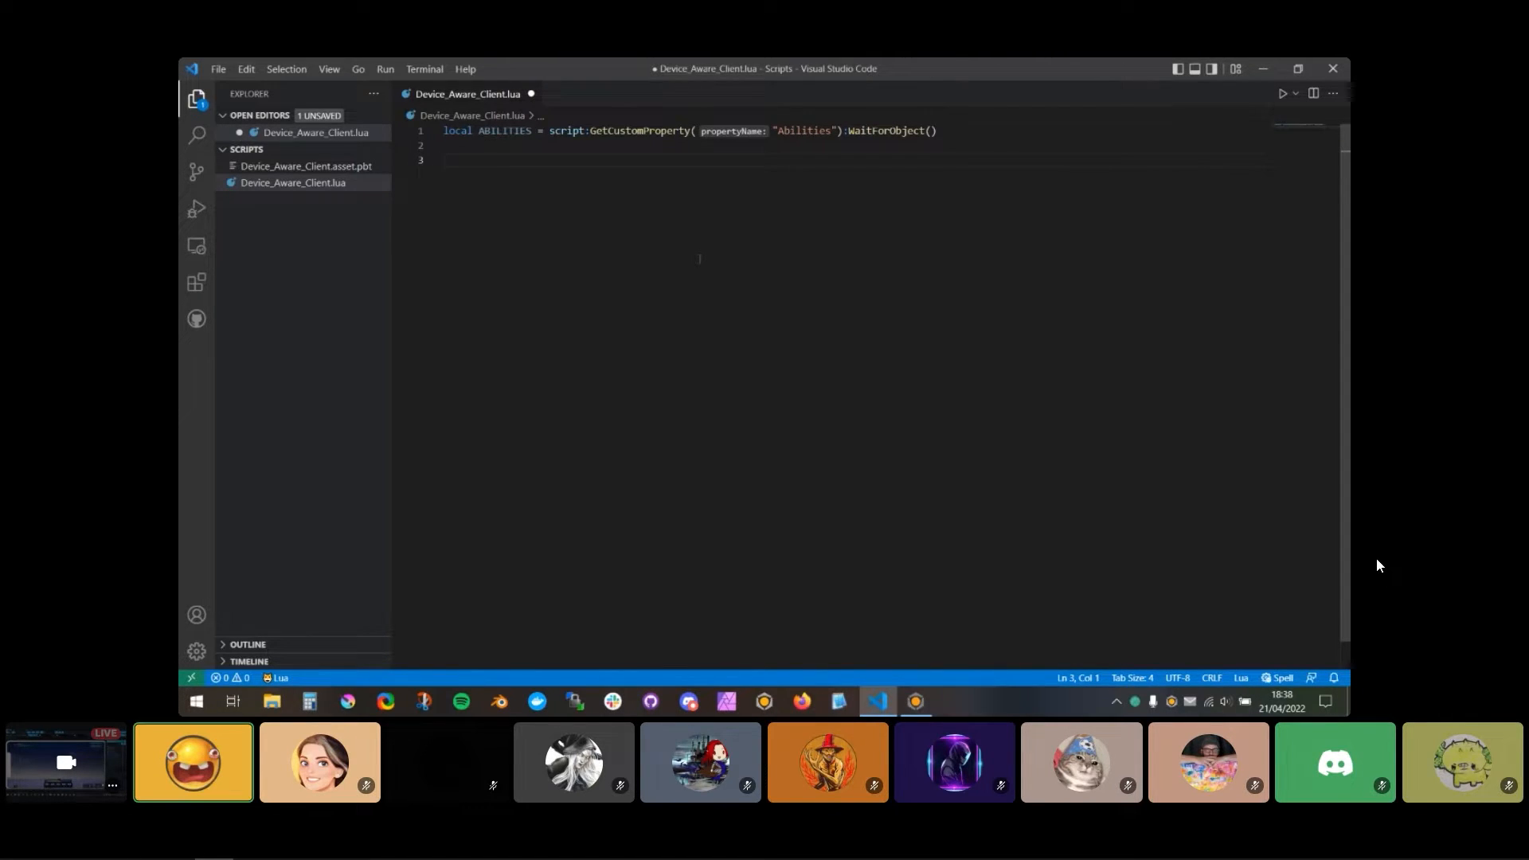
Step: Declare an empty local function get_input_device() below the ABILITIES reference
text(local function g)
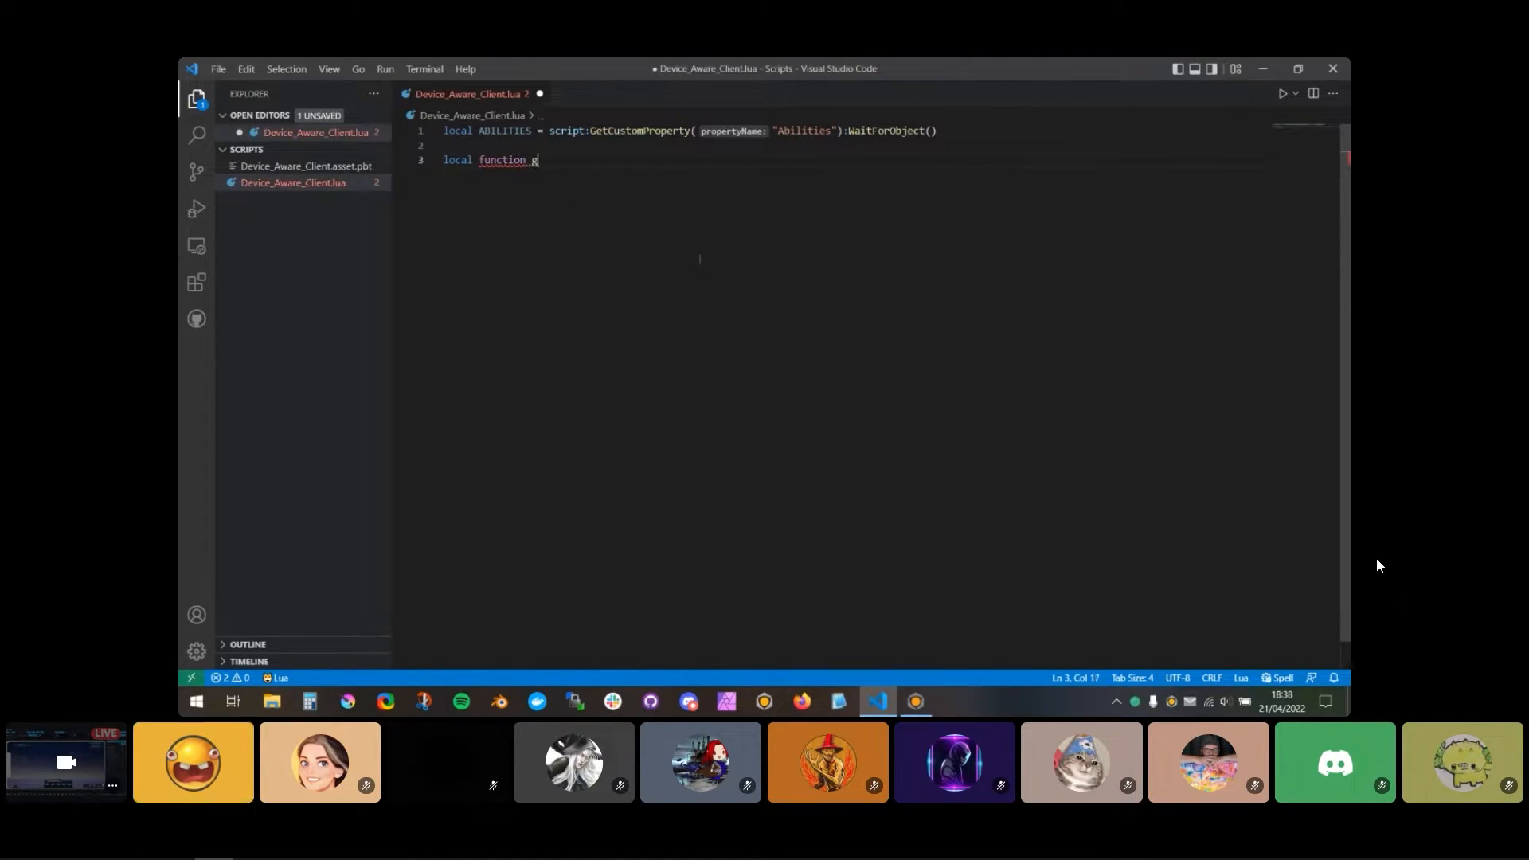
text(et_input_device())
key(Return)
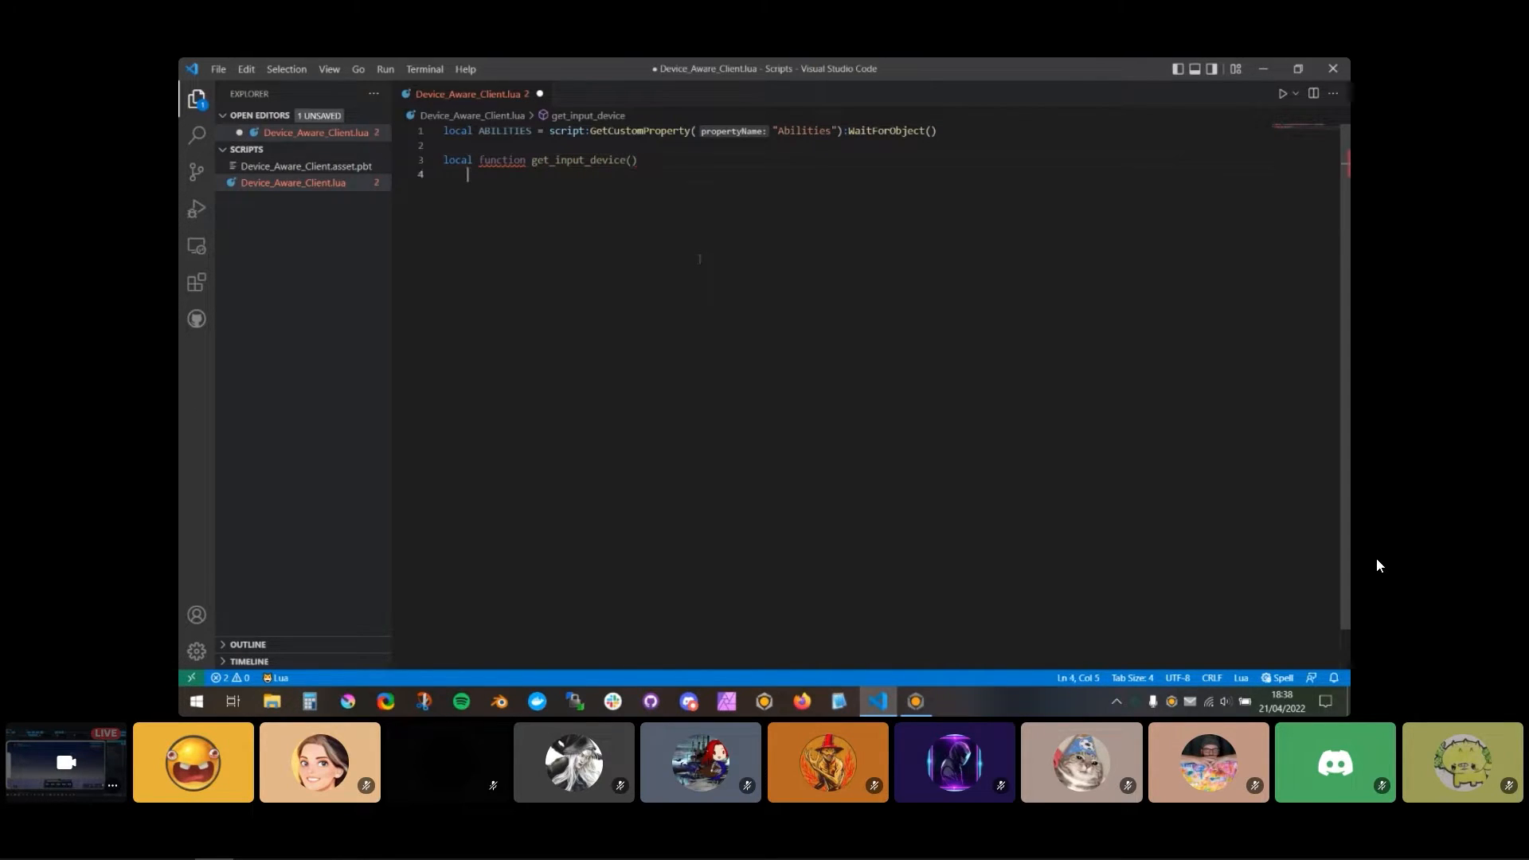
key(Up)
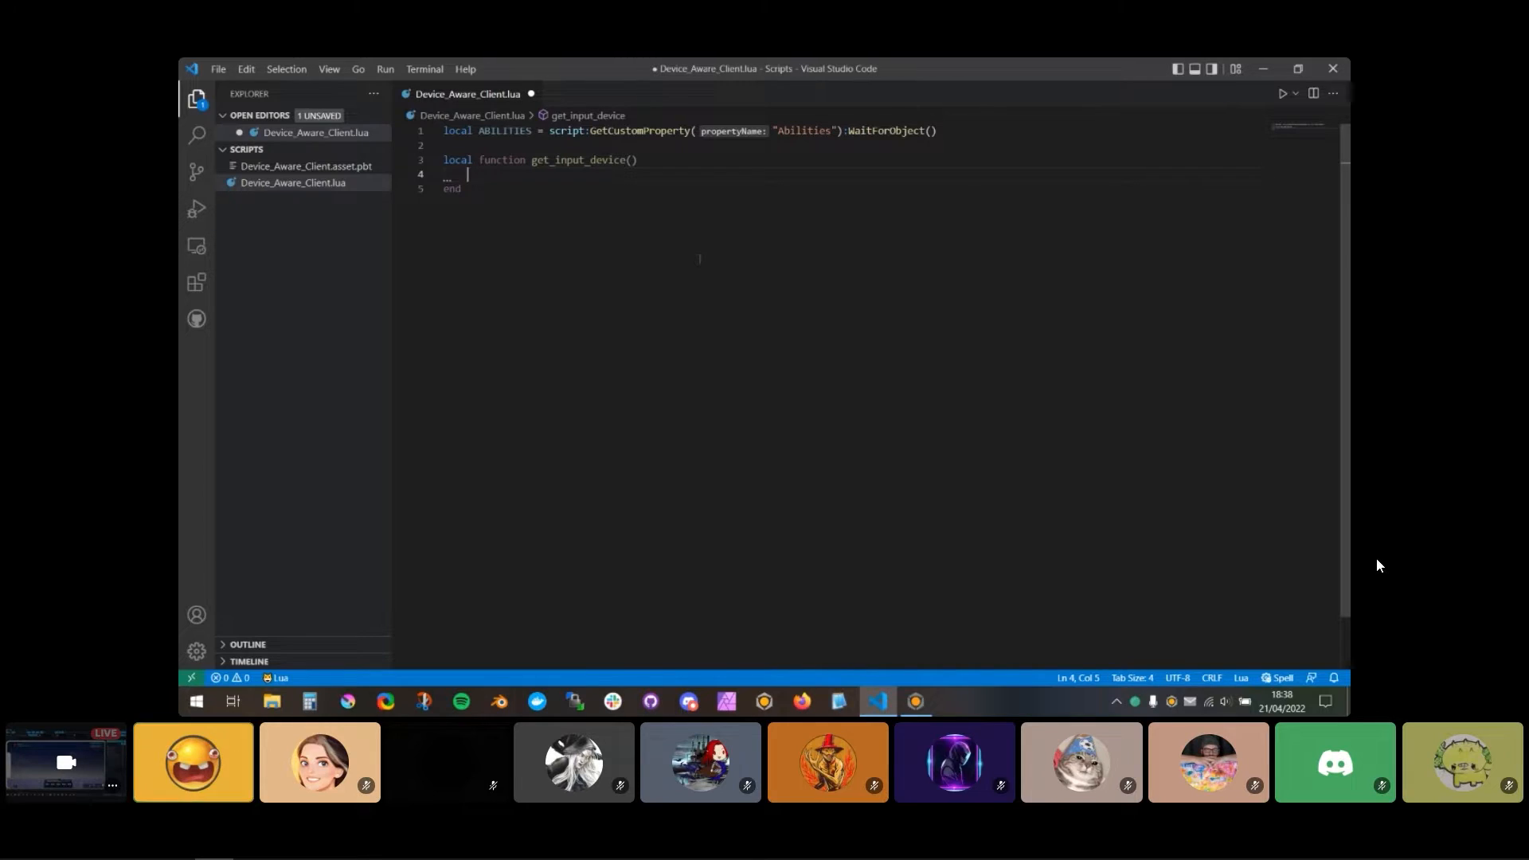
Step: Inside get_input_device(), add an if block that checks whether Input.GetCurrentInputType() equals InputType.CONTROLLER
text(if(Input)
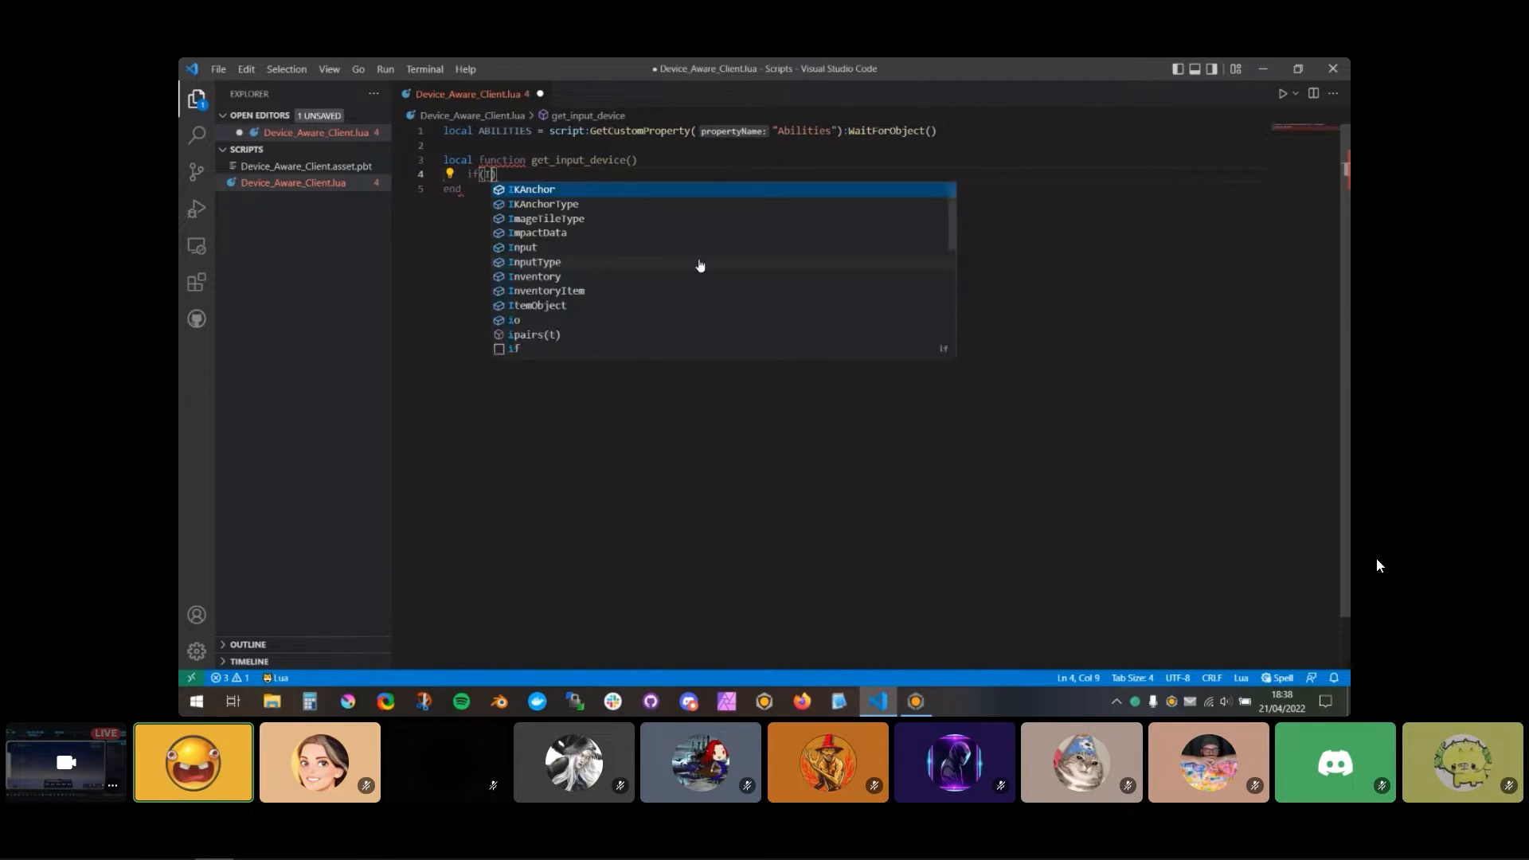
text(.)
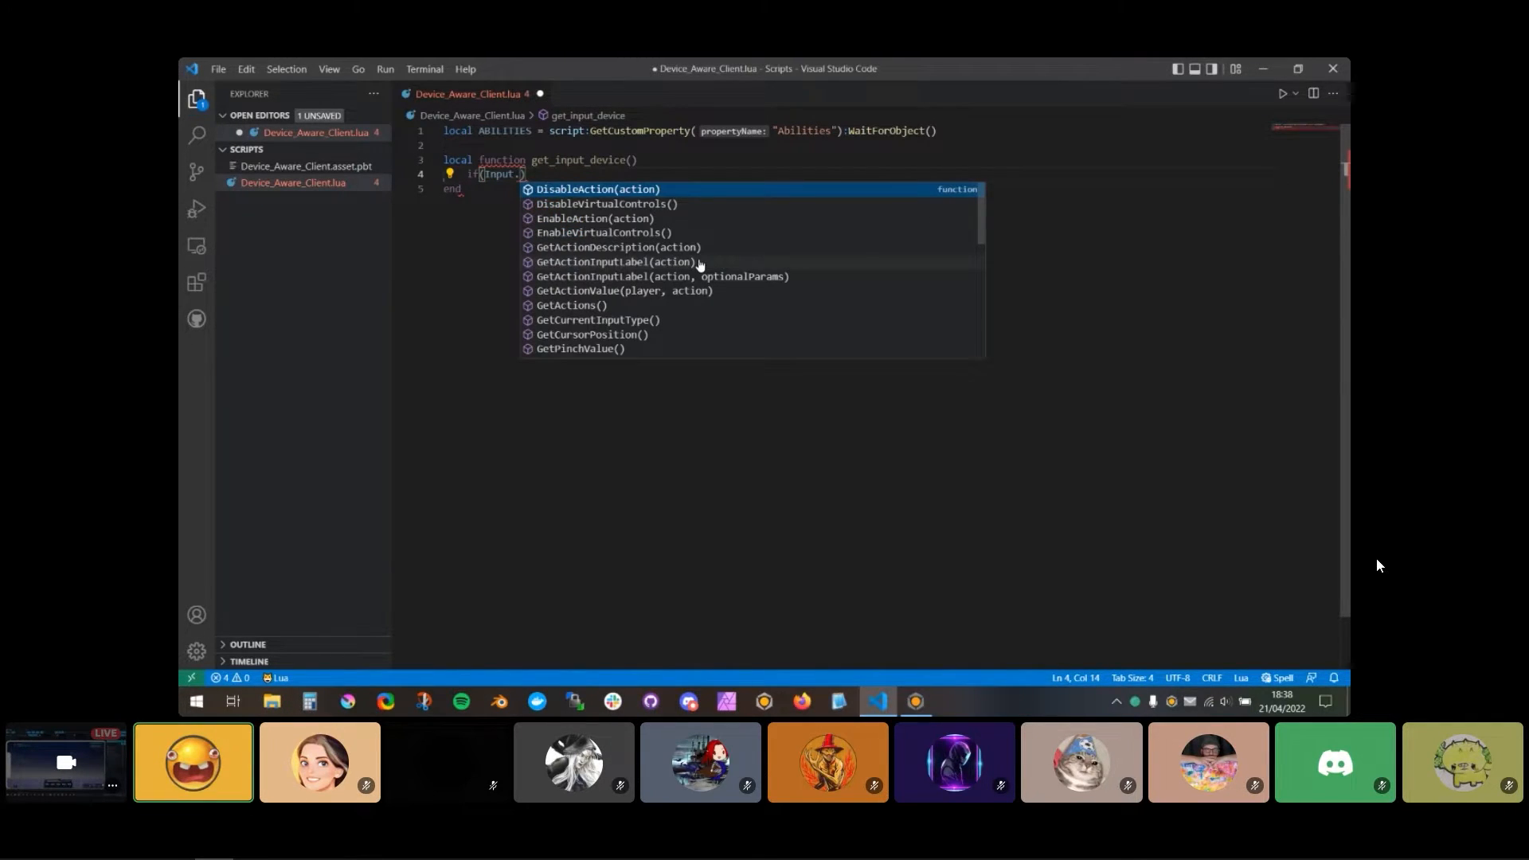
text(GetCurrentInputType)
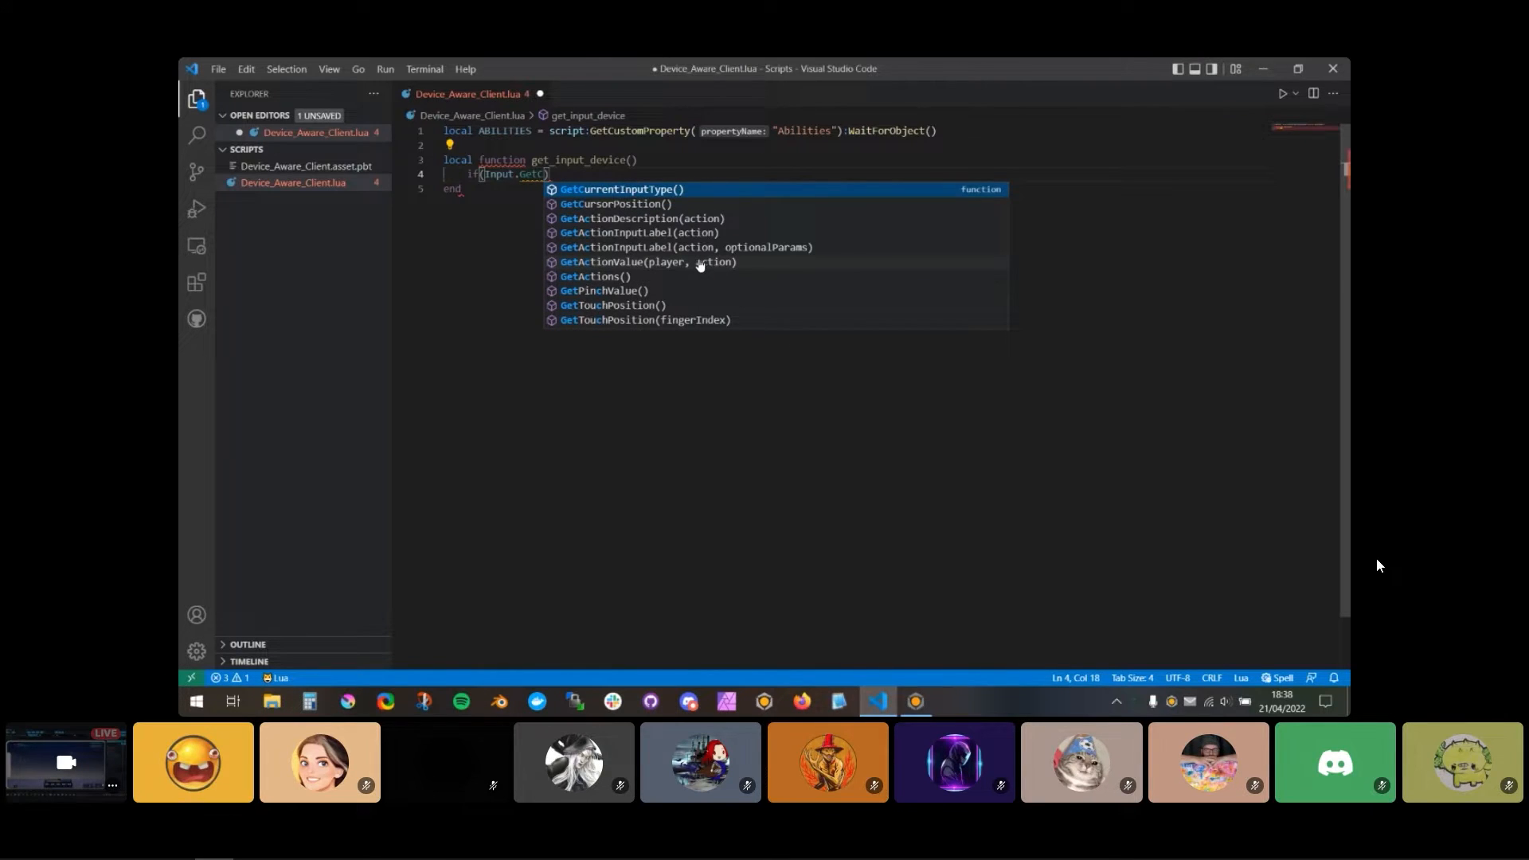
key(Tab)
text(() == )
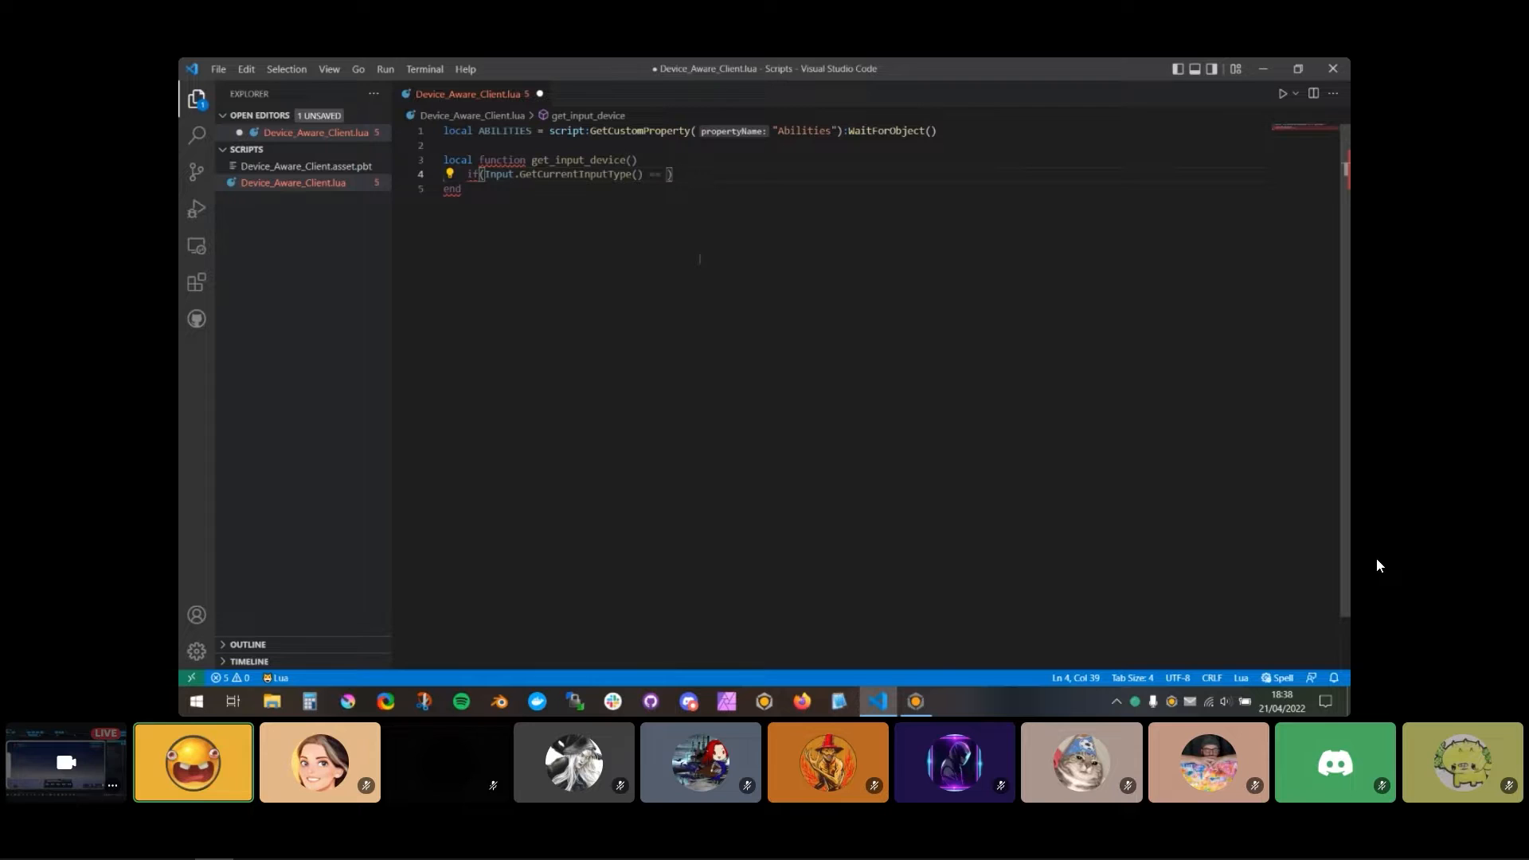
text(InputType)
key(Tab)
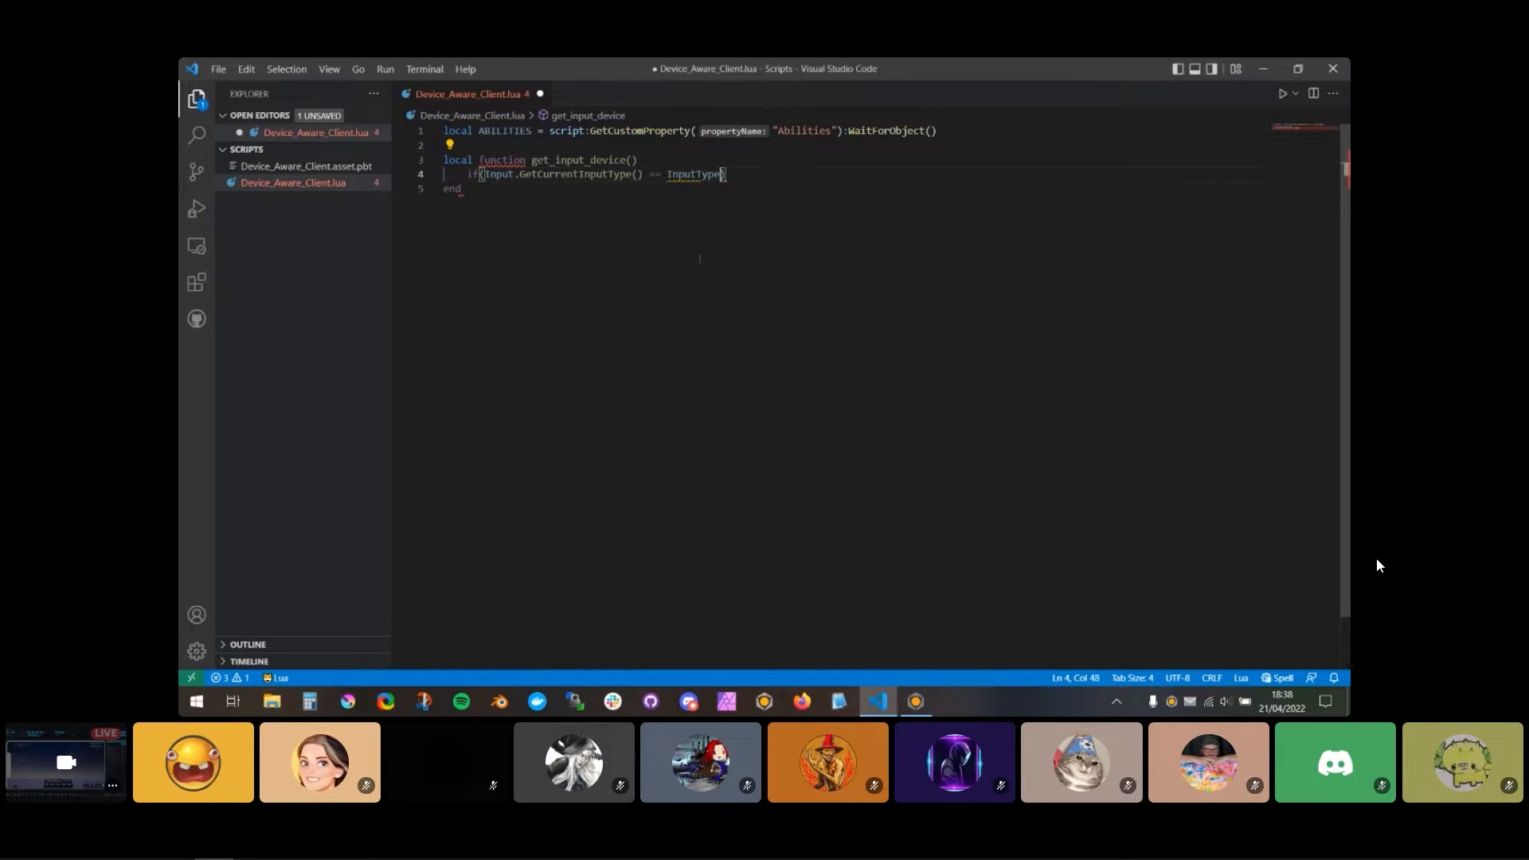
text(.C)
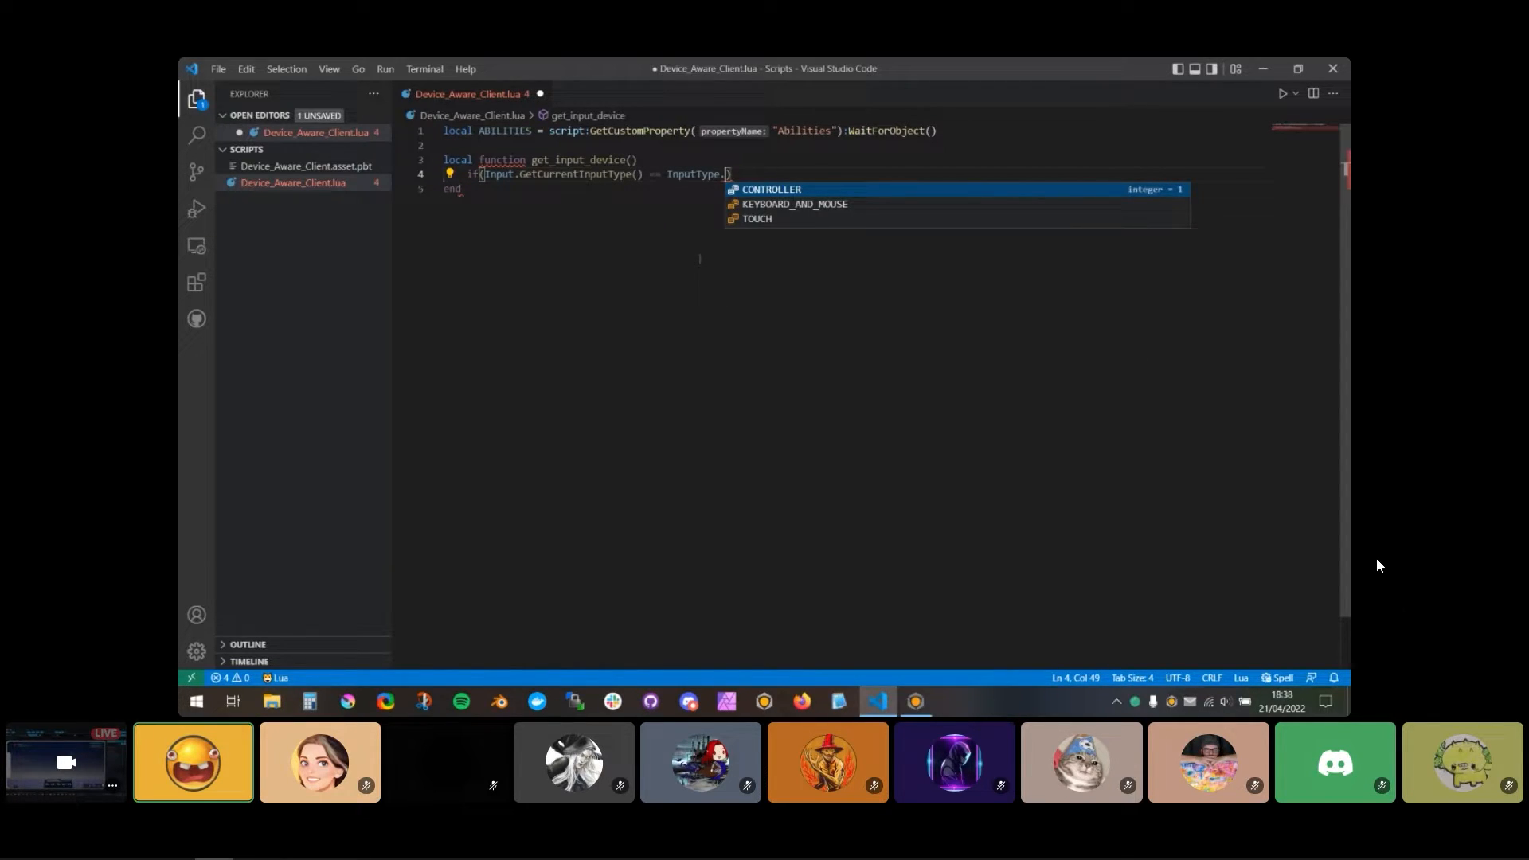
key(BackSpace)
text(CONTROLLER)
key(Tab)
text())
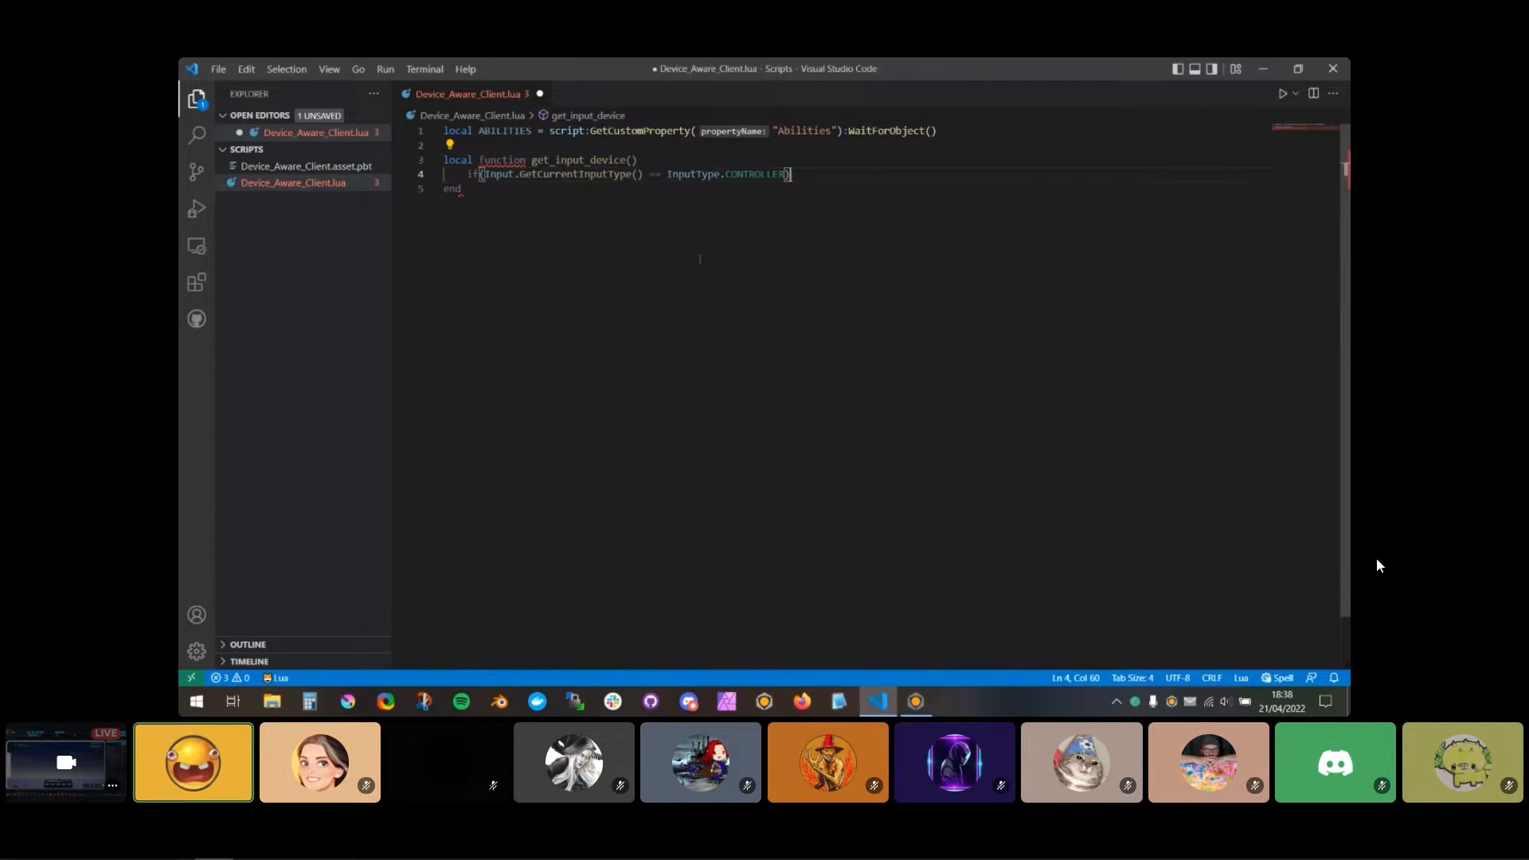
text( then)
key(Tab)
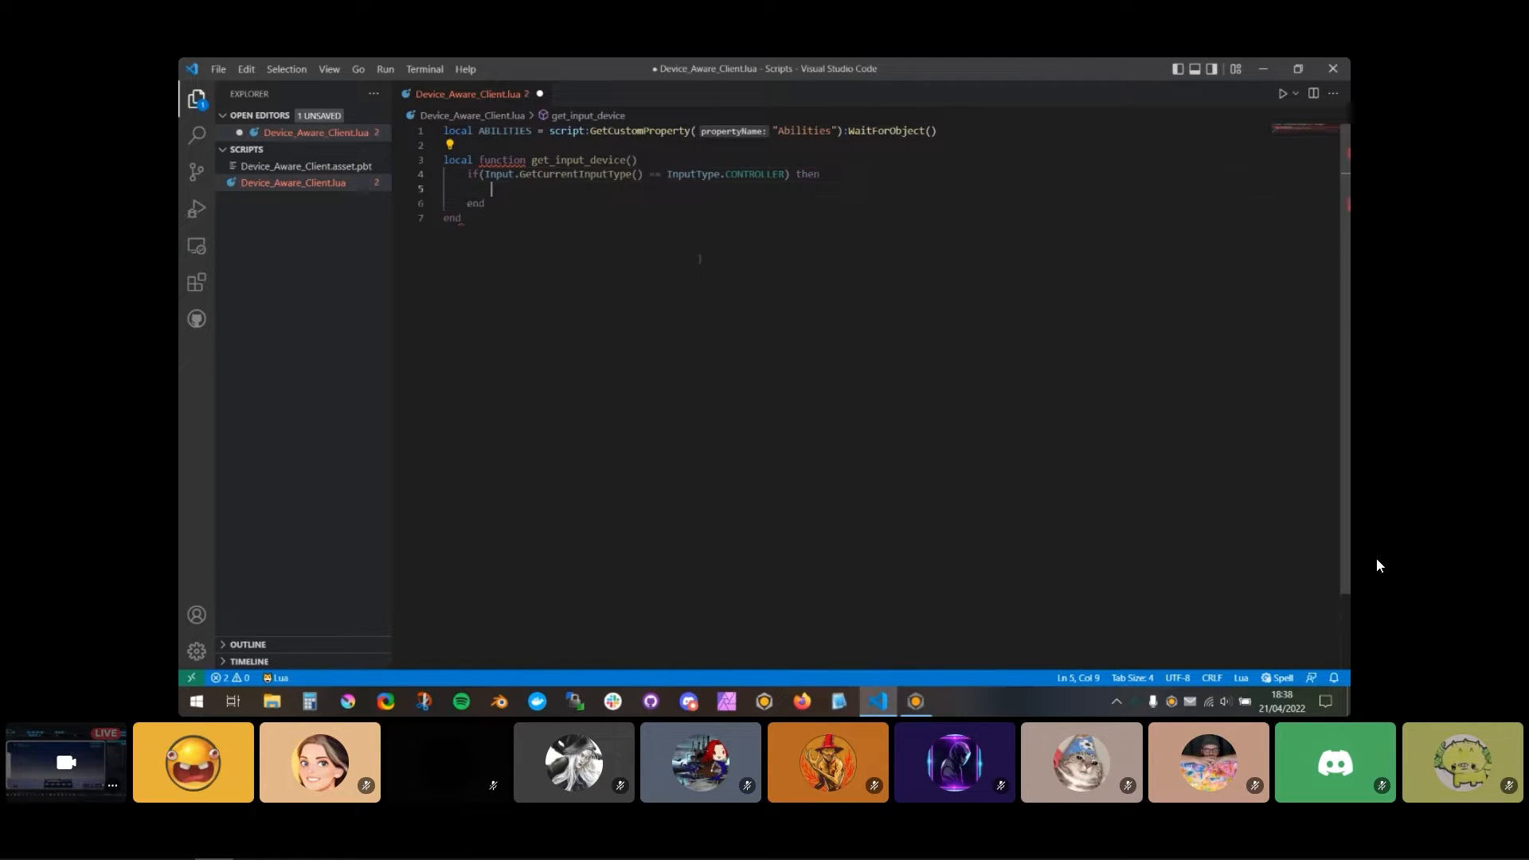
Step: Add an elseif branch that reuses the Input.GetCurrentInputType() condition, and close the block with end and blank lines
drag(467, 174, 821, 175)
key(ctrl+c)
double_click(477, 204)
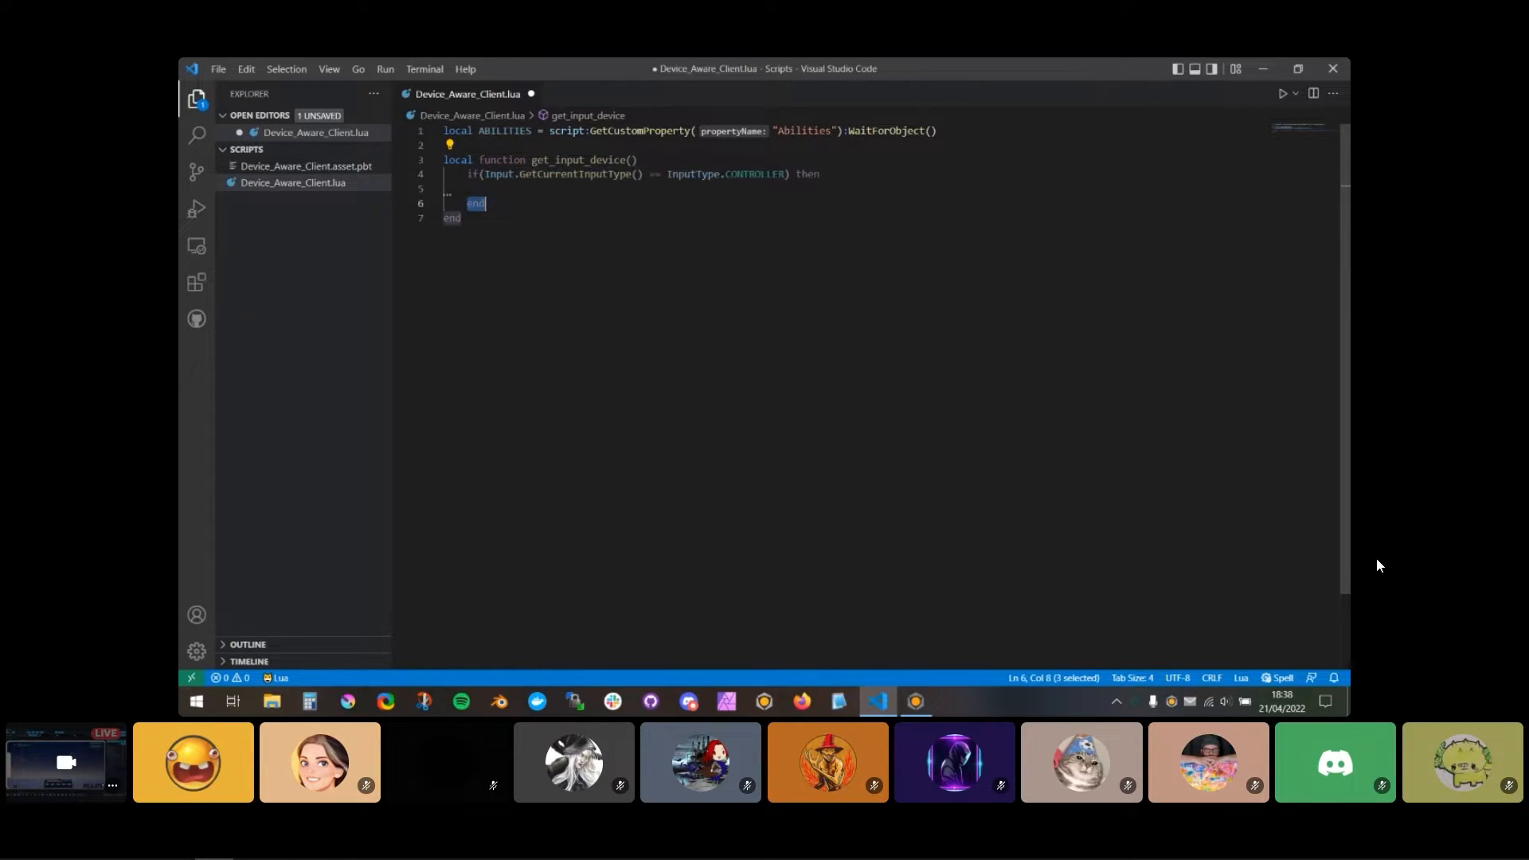
text(else)
key(Tab)
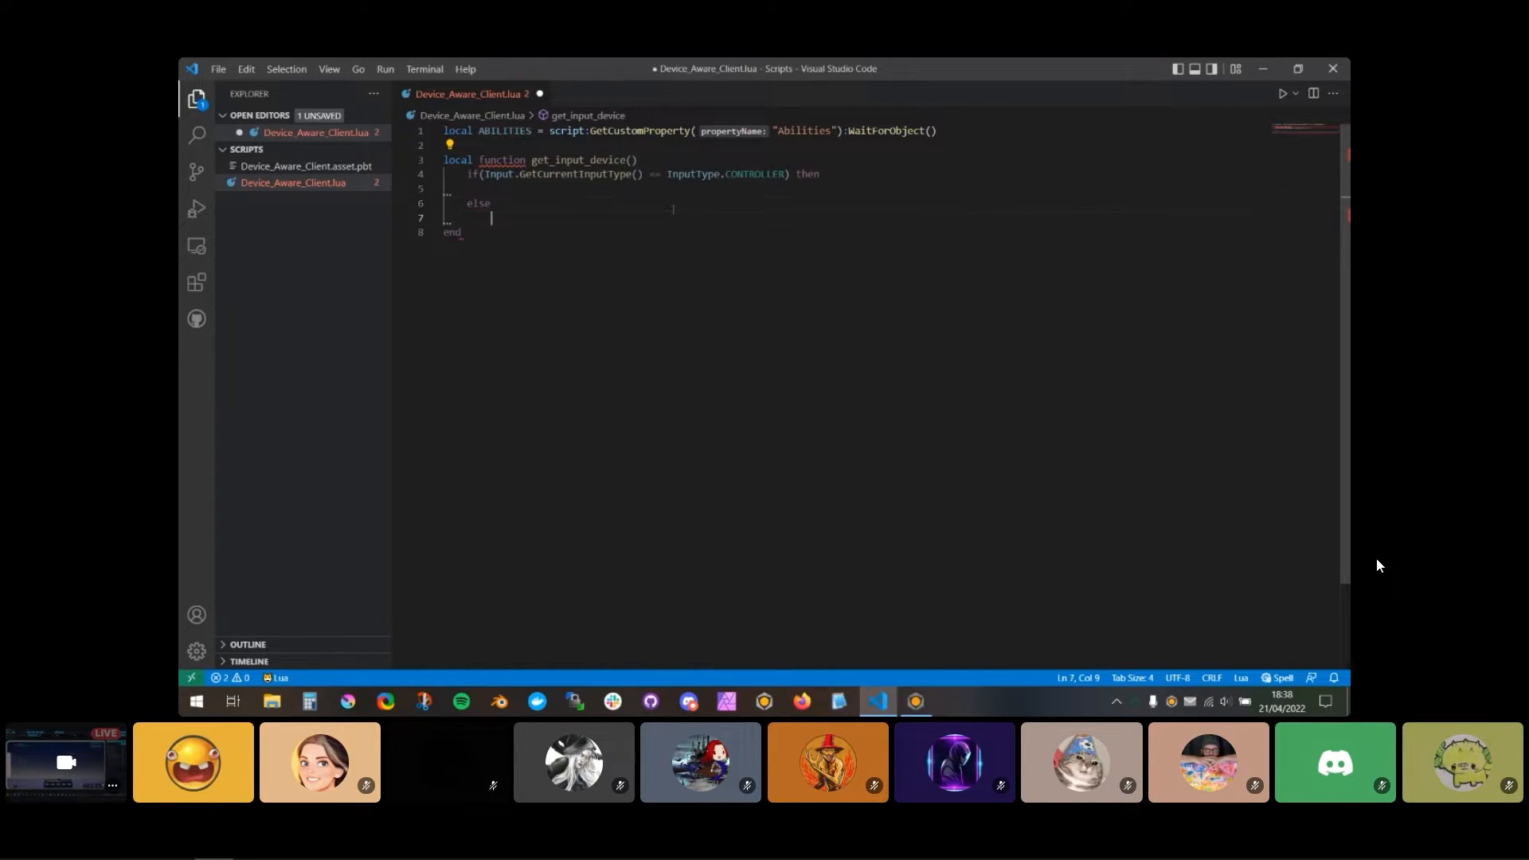
key(Up)
key(ctrl+v)
key(Return)
key(Return)
text(en)
key(Tab)
key(Return)
key(Return)
Step: Change the elseif condition's input type to InputType.TOUCH
double_click(584, 175)
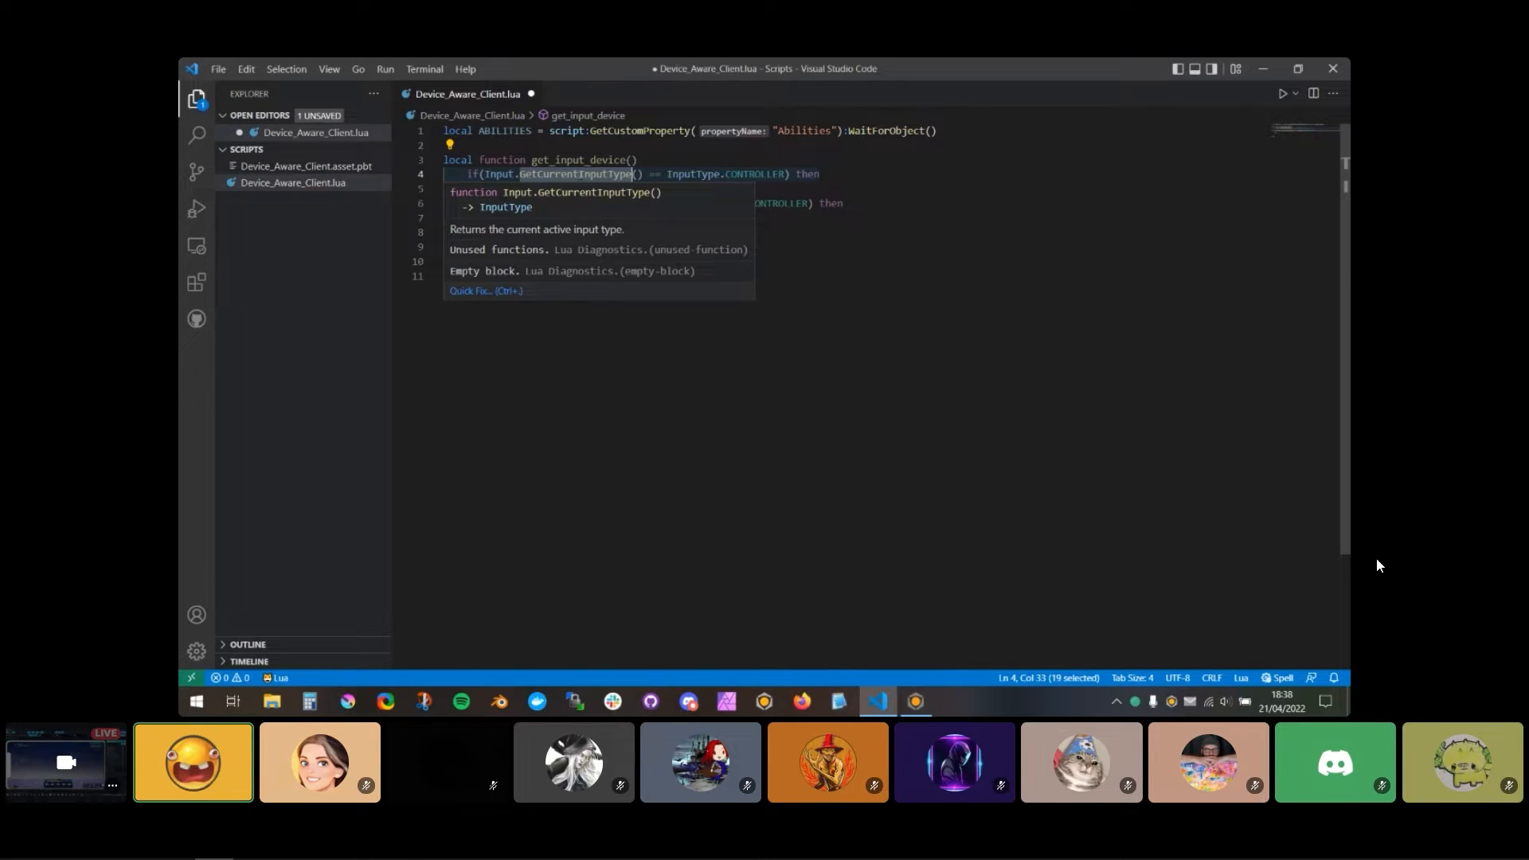
key(Down)
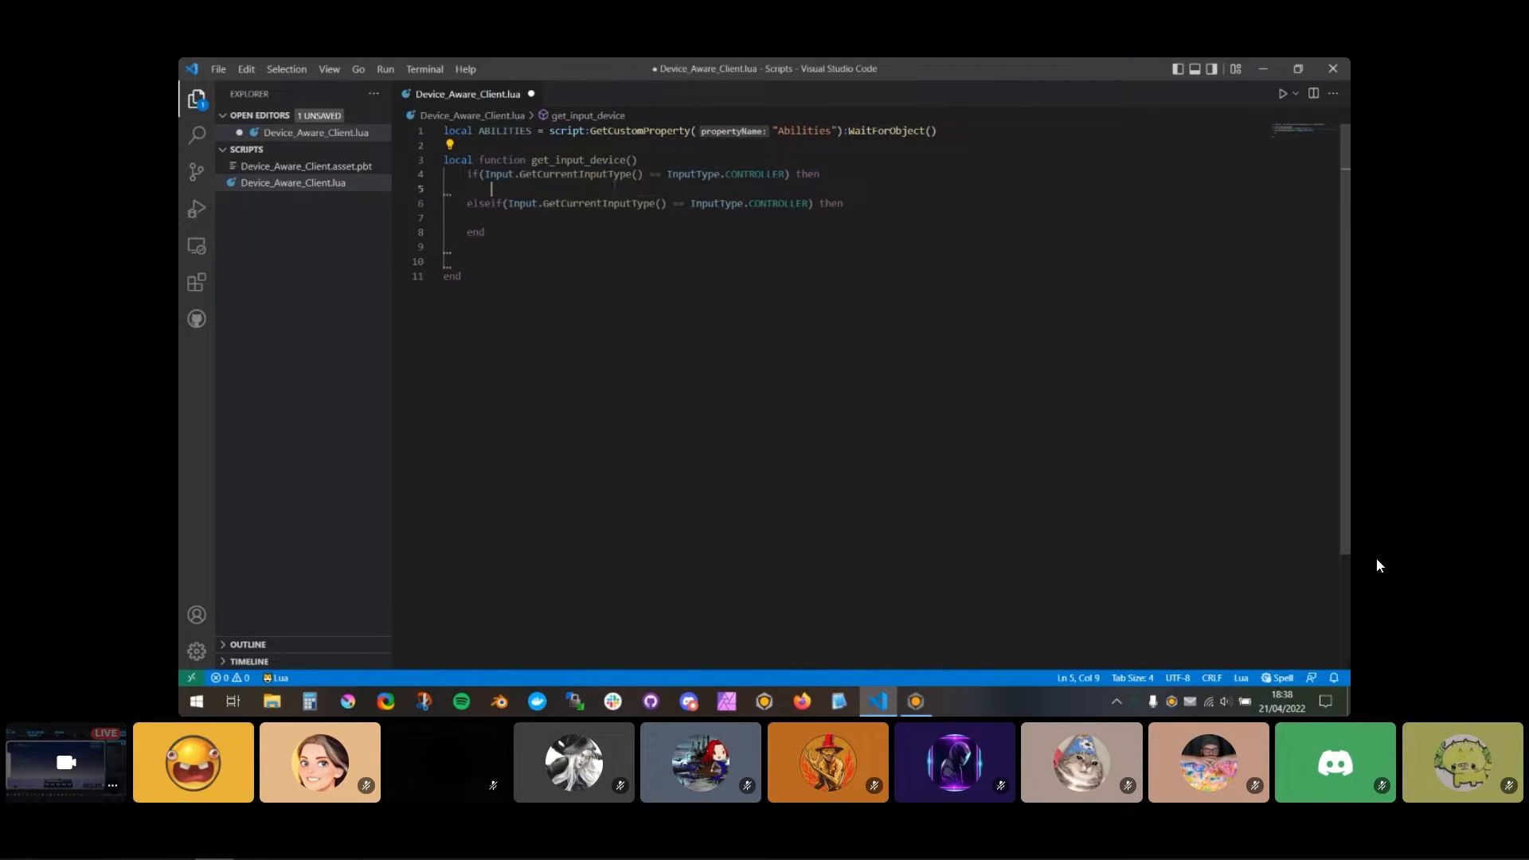
click(767, 204)
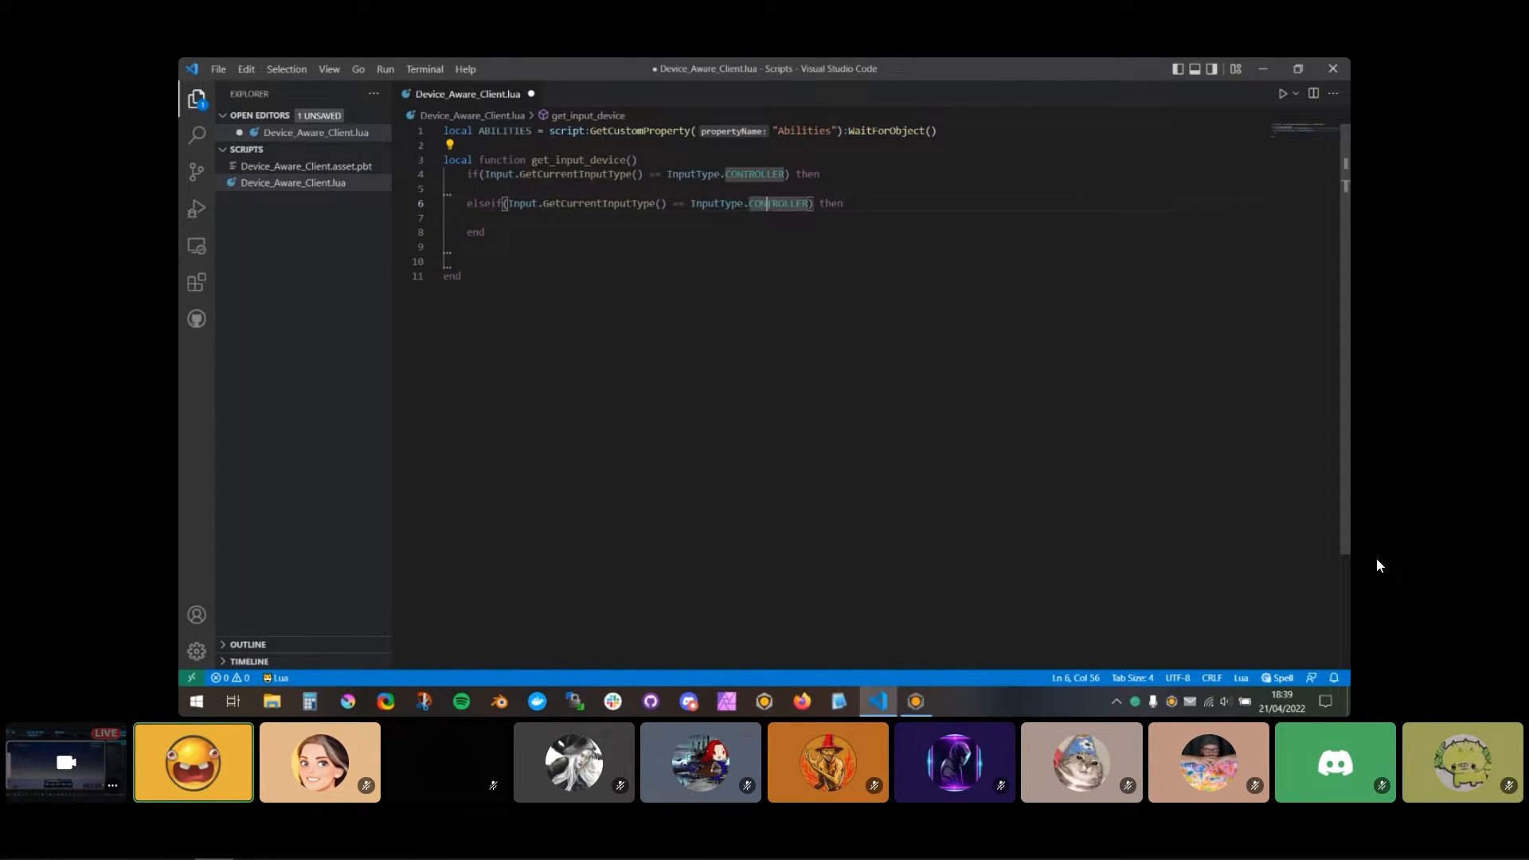
double_click(769, 204)
text(TOUCH)
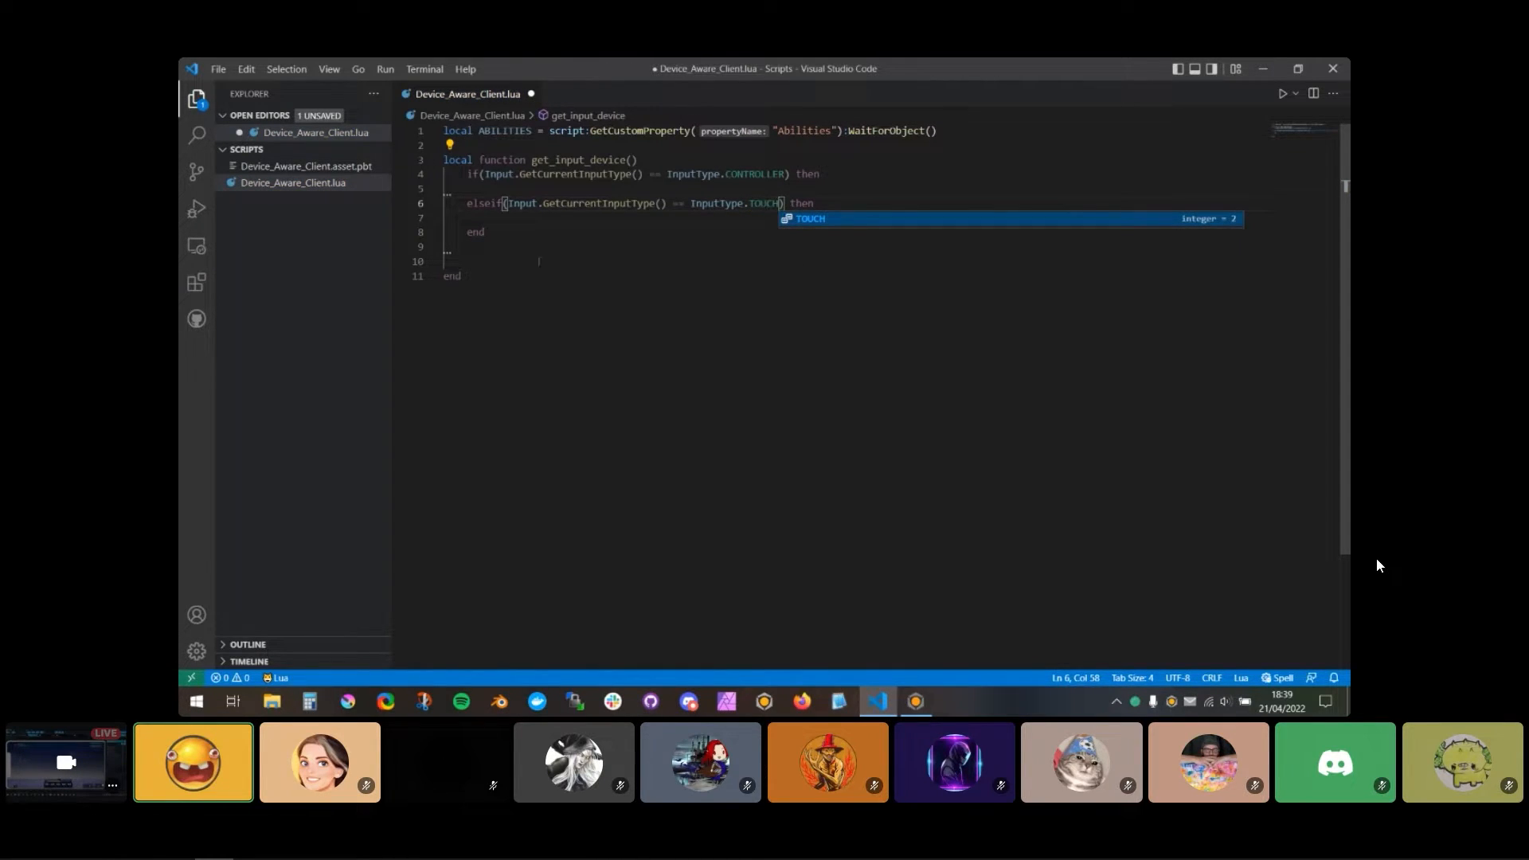
Step: Return "Controller" in the if branch and "Touch" in the elseif branch
click(497, 258)
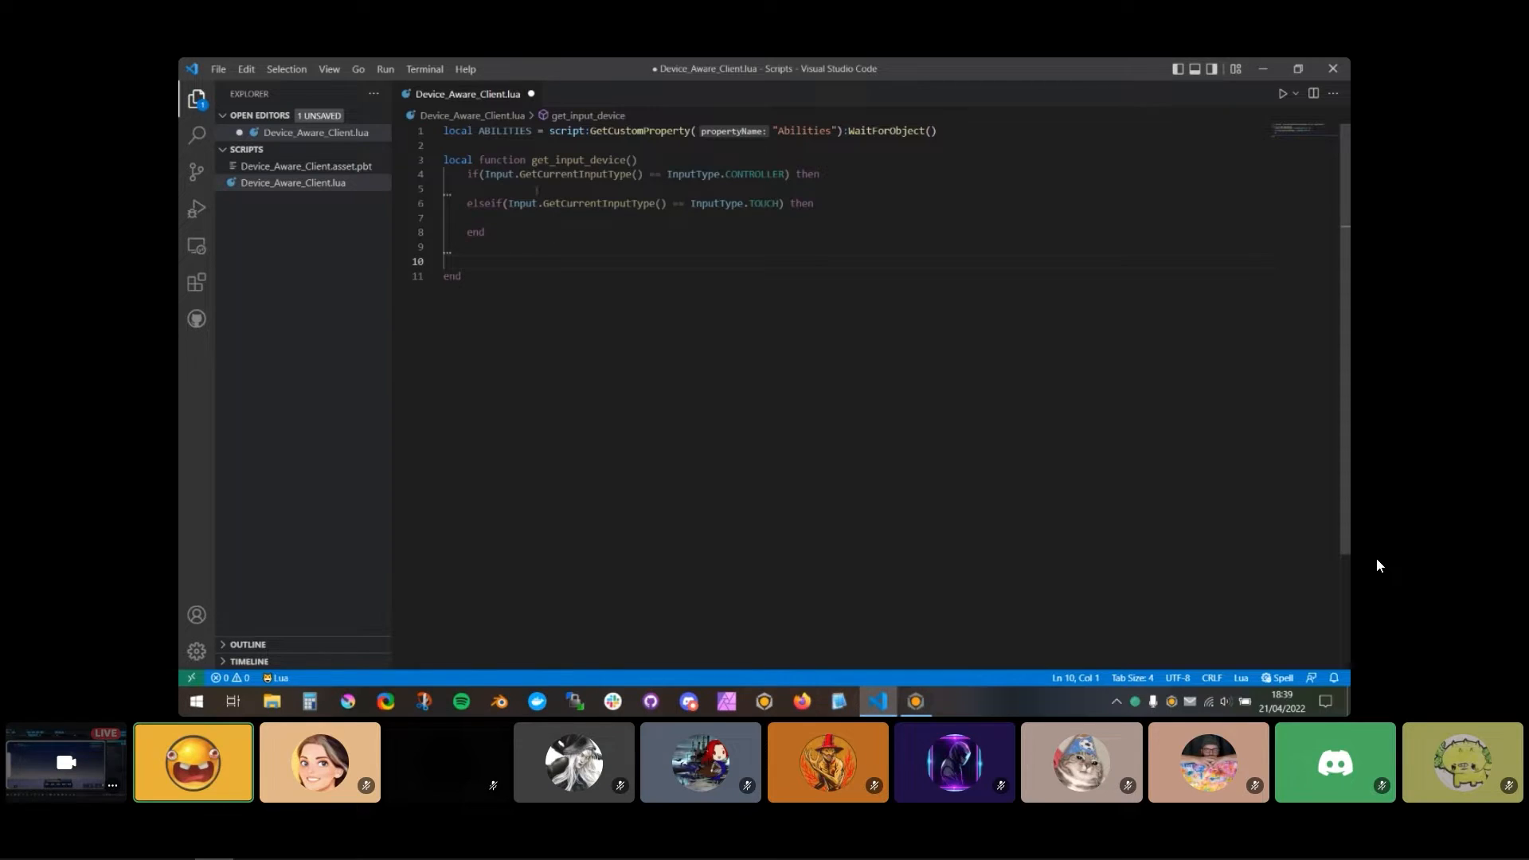
text(return "Controller")
key(Down)
key(Down)
text(reut)
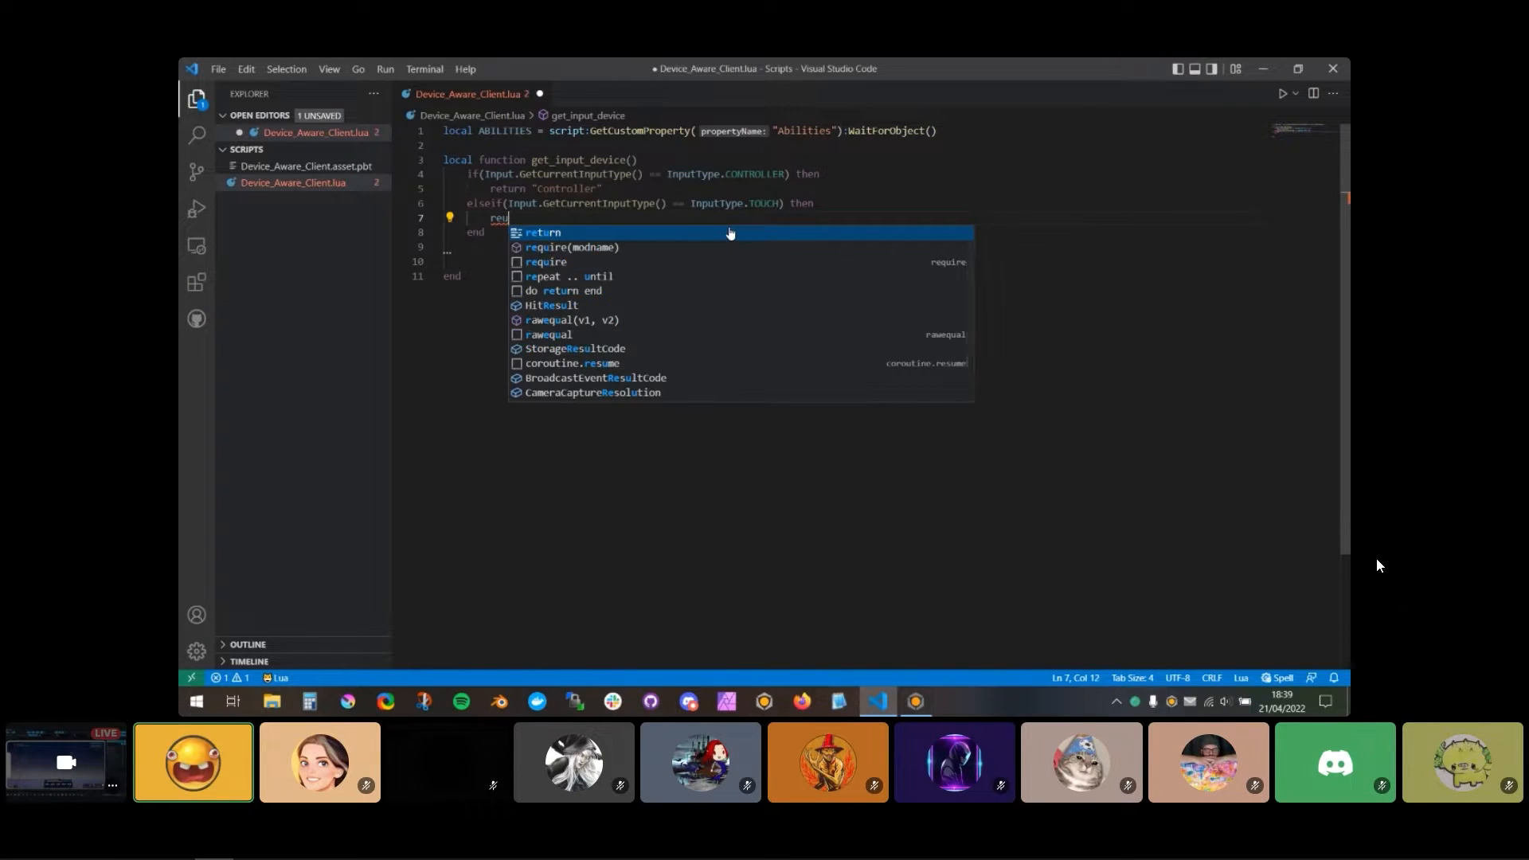
key(BackSpace)
key(BackSpace)
text(turn "TOchj)
key(BackSpace)
key(BackSpace)
Step: Return "Keyboard / Mouse" as the fallback below the if block in get_input_device()
key(Down)
key(Down)
key(Down)
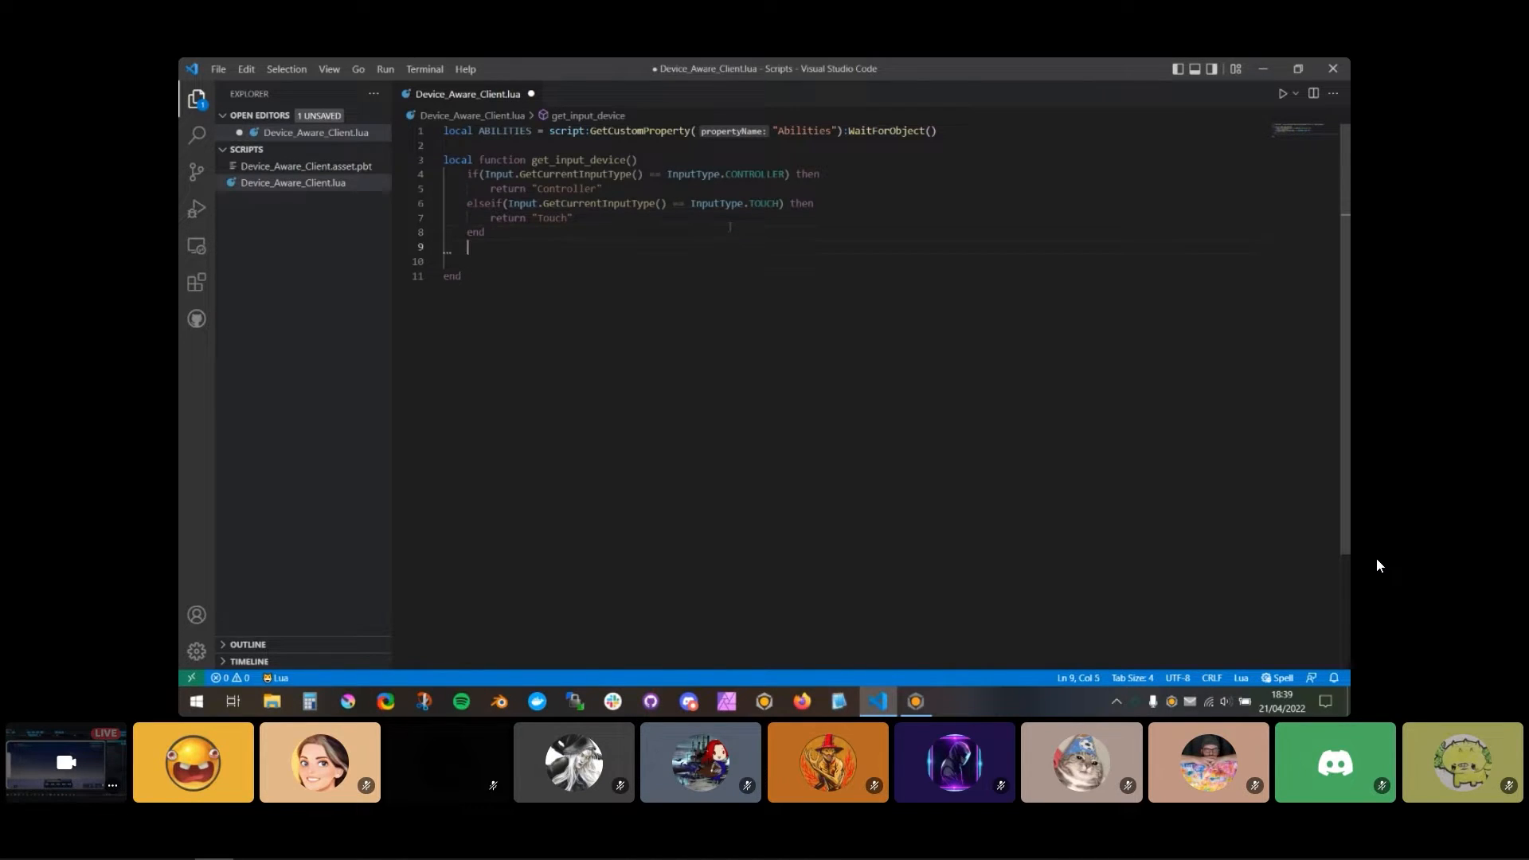
text(retur)
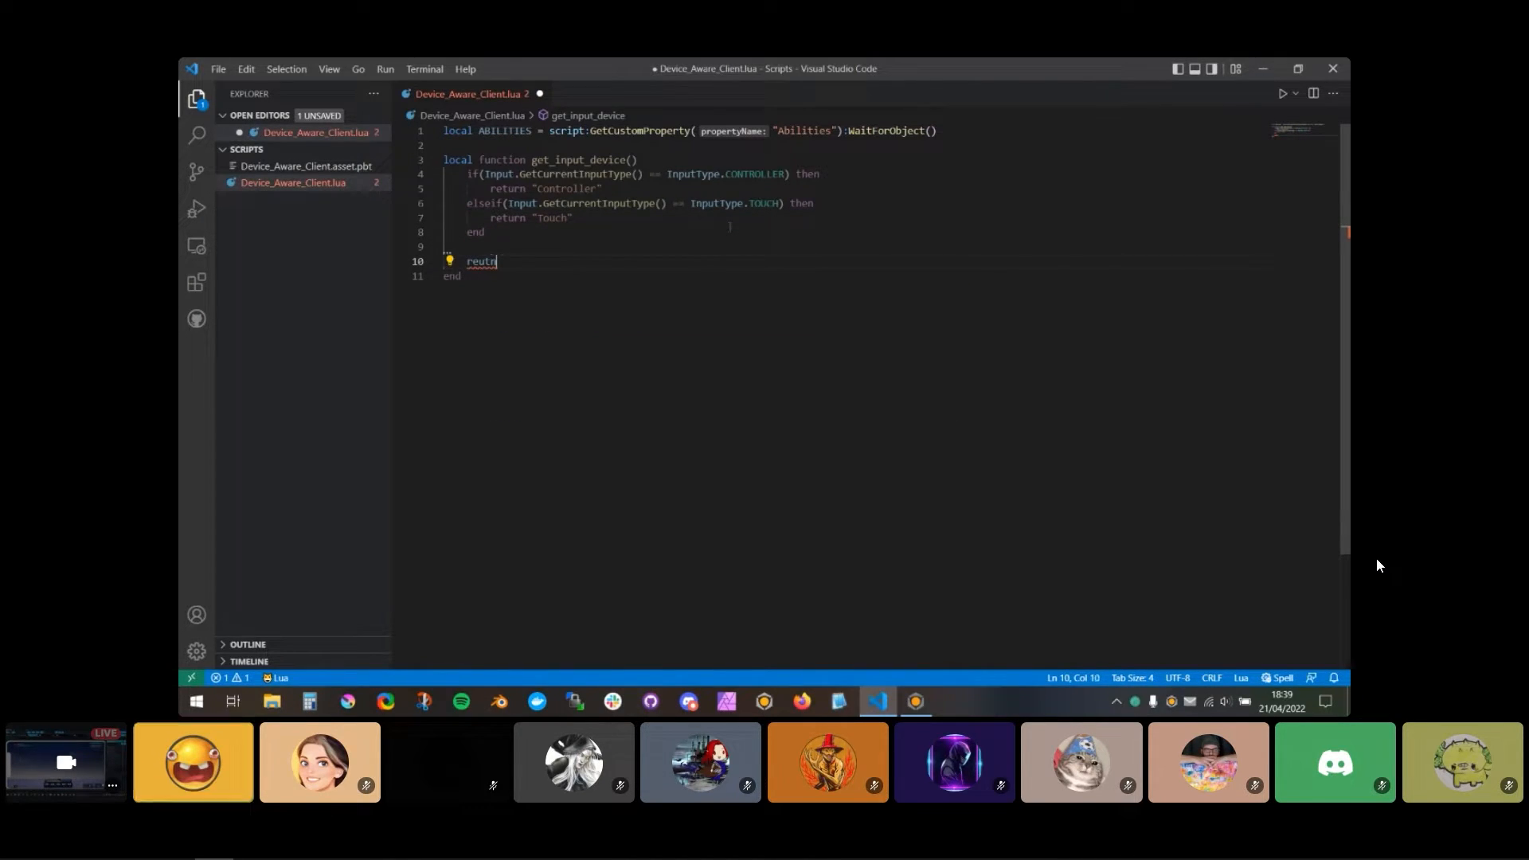
text(n "K)
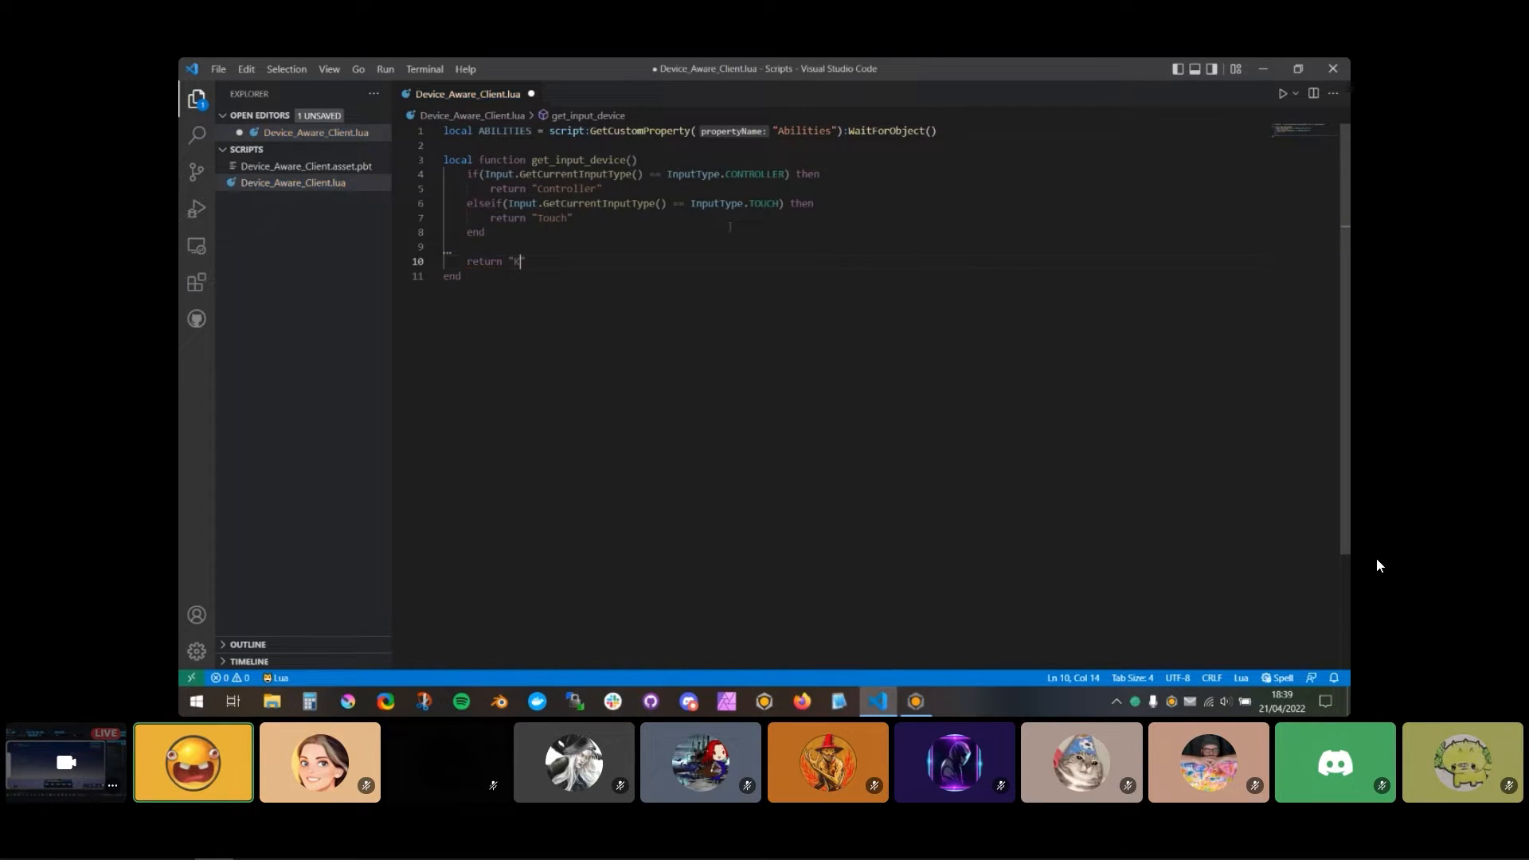
text(EY)
key(BackSpace)
key(BackSpace)
text(e)
key(BackSpace)
key(BackSpace)
key(BackSpace)
text(yboard)
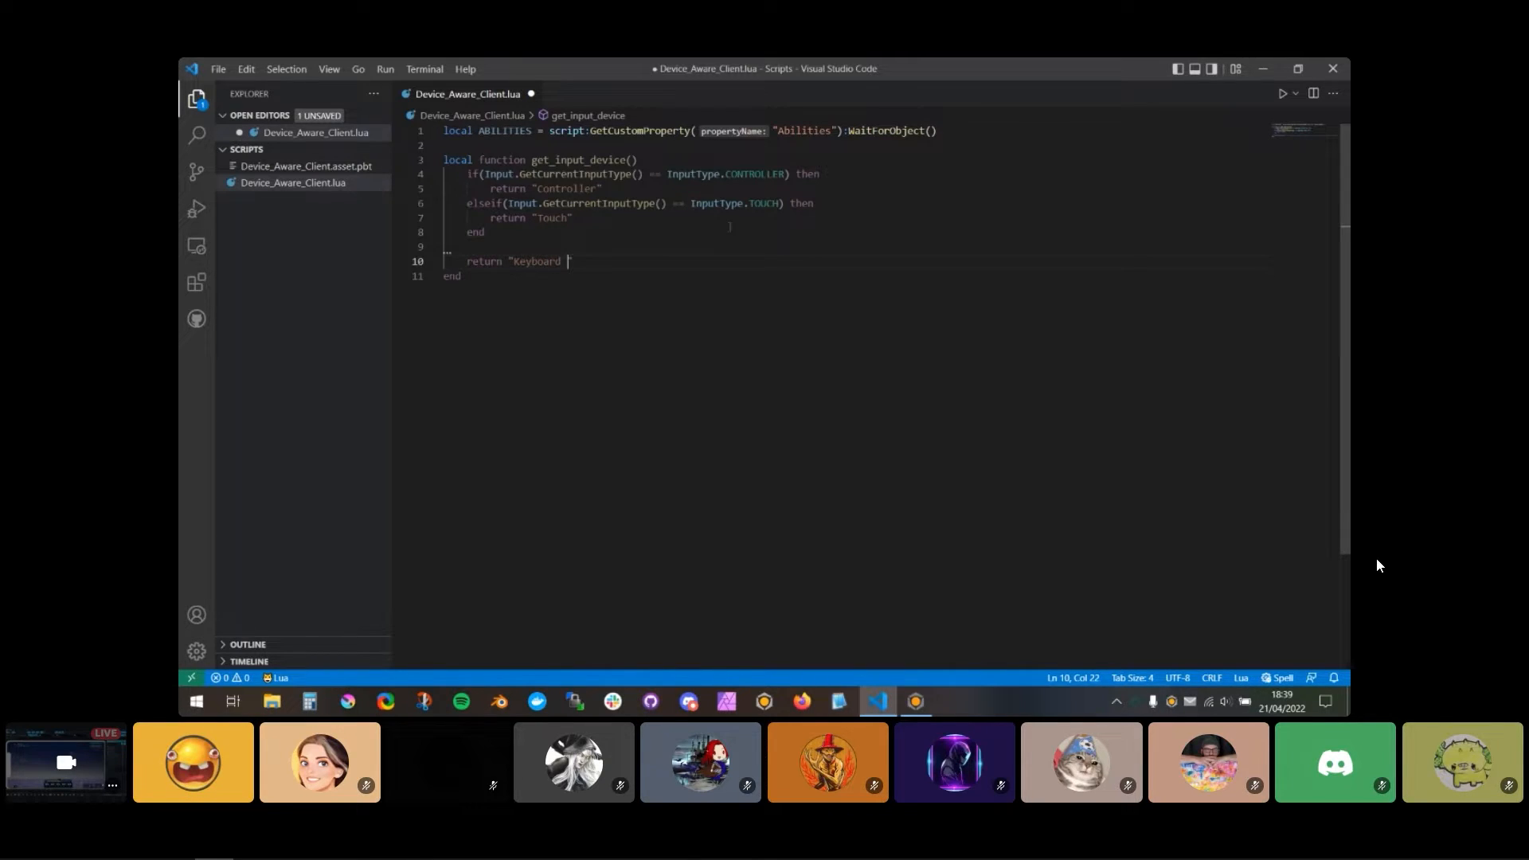
Step: Add a Tick() function below get_input_device() that prints get_input_device(), and save the script
key(Down)
key(Return)
key(Return)
text(function Tick())
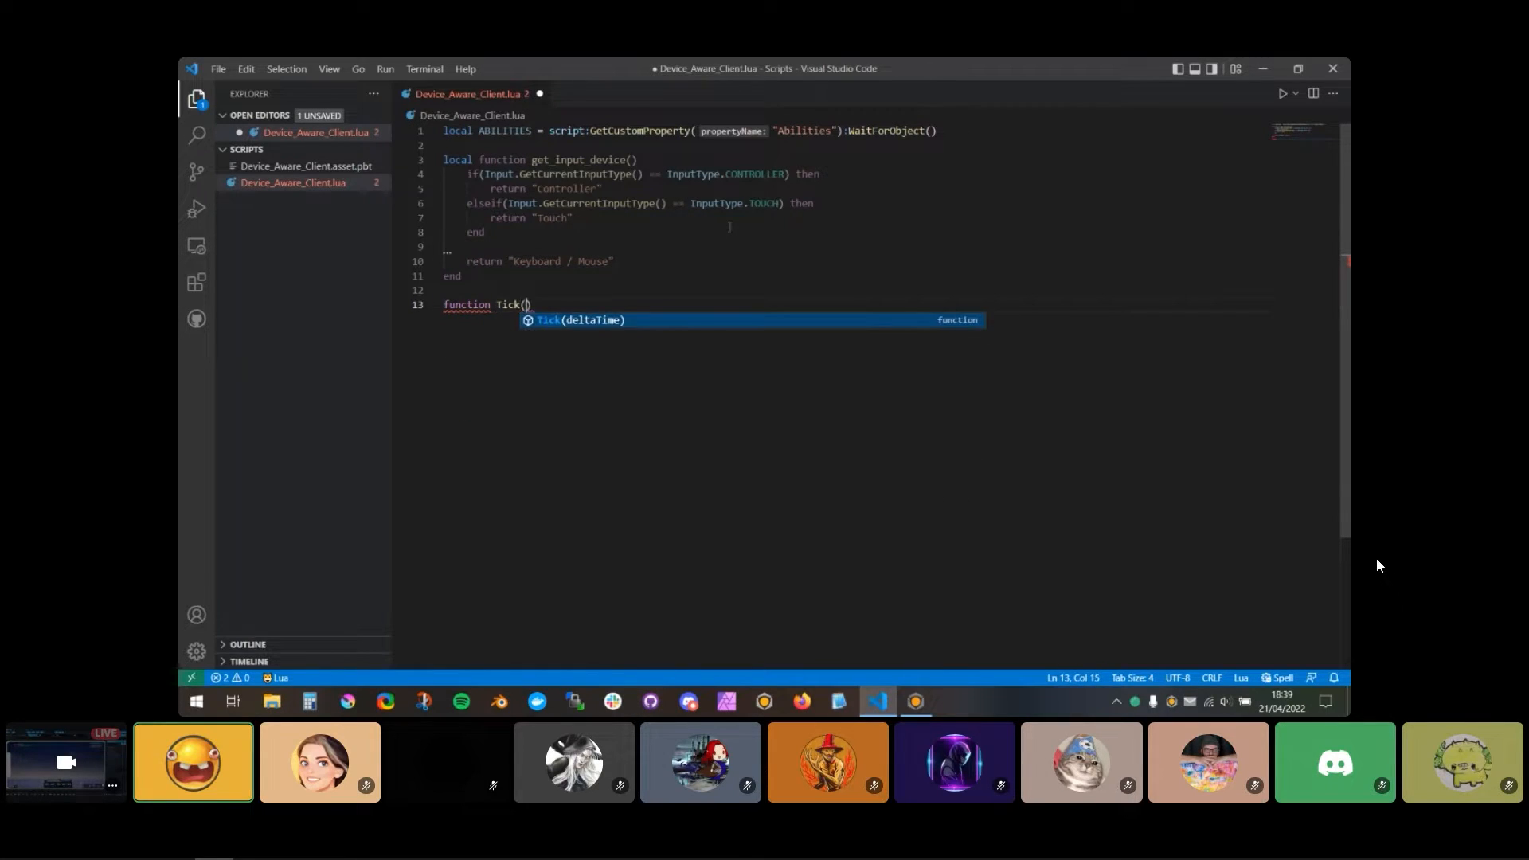
key(Return)
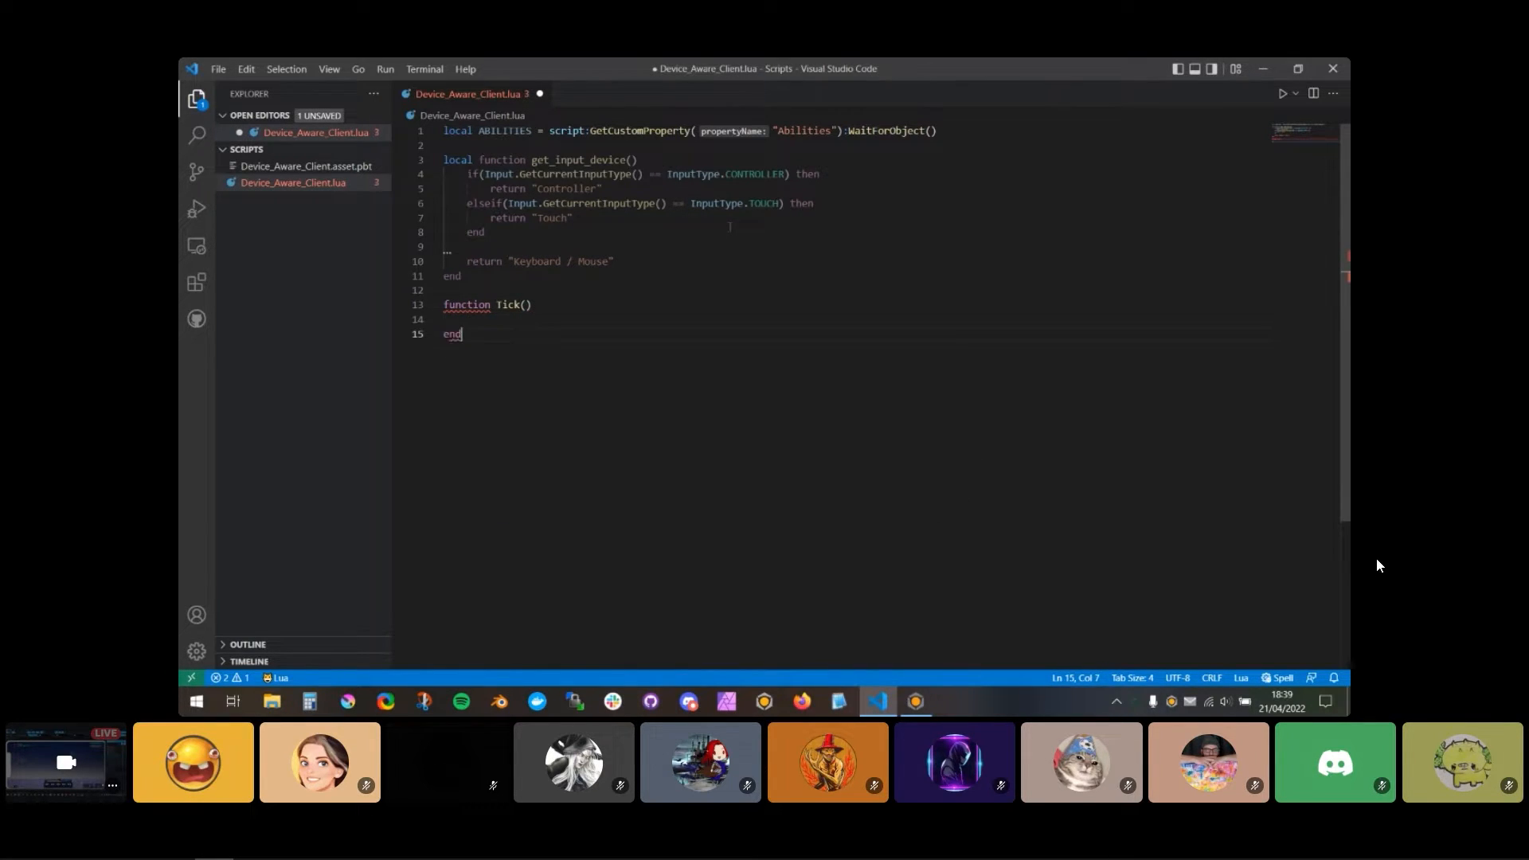
text(print(get_input_device()
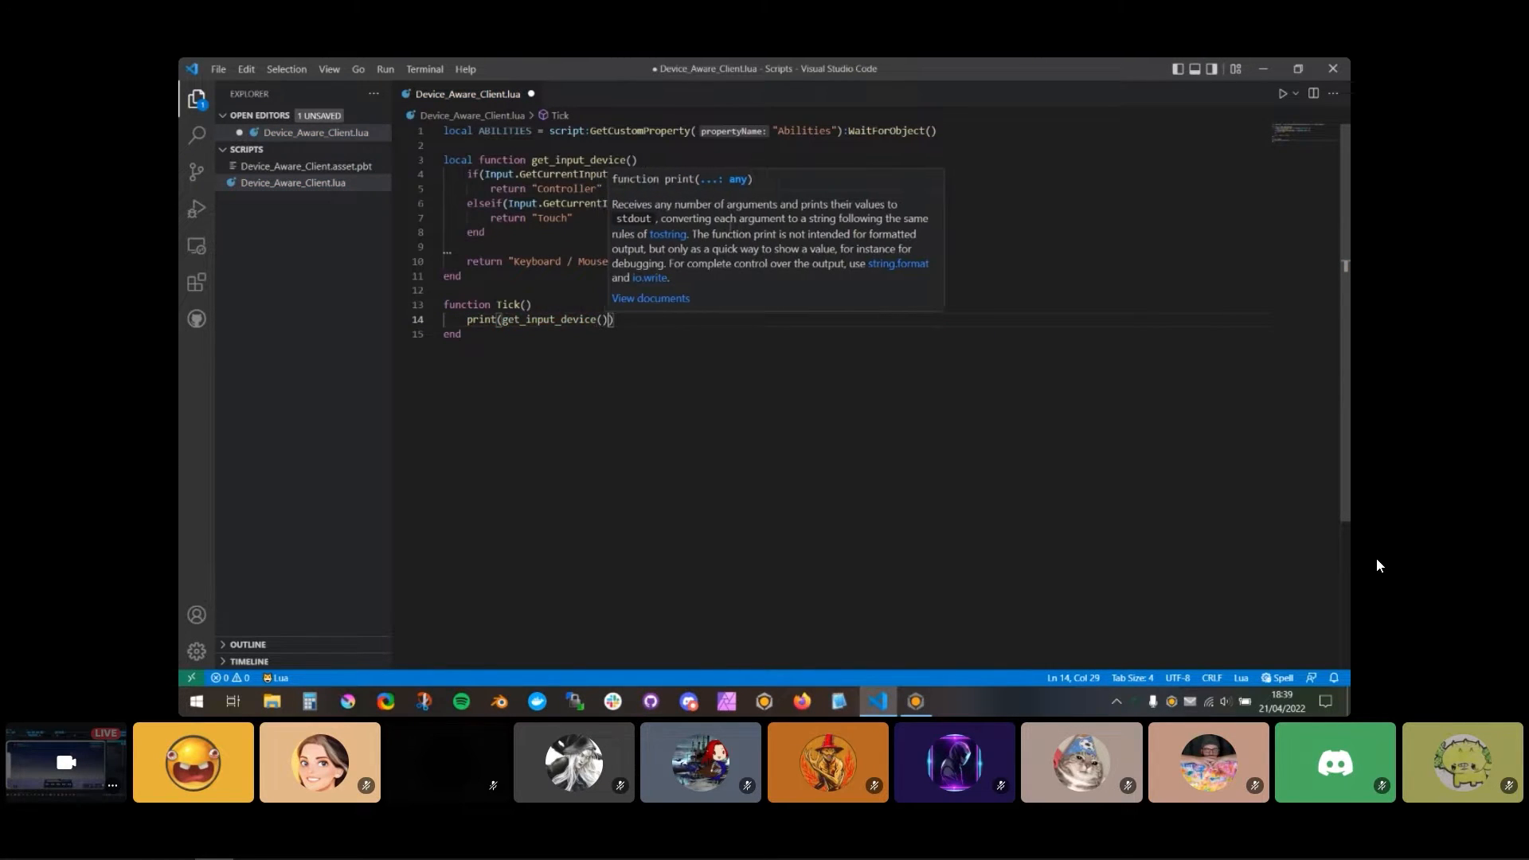
key(ctrl+s)
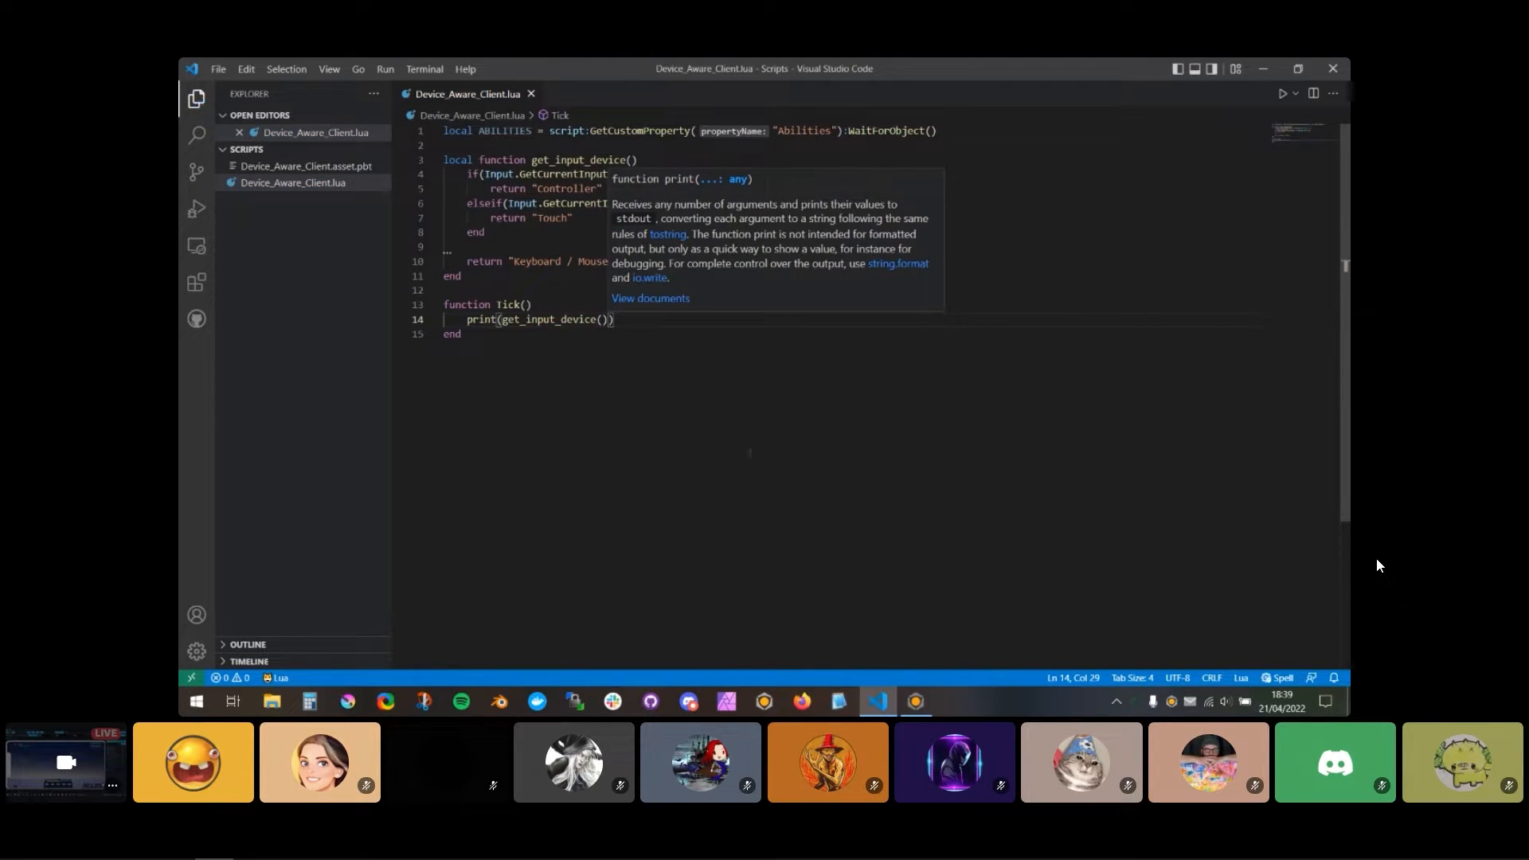
Step: Switch to Core, show an enlarged Event Log and start the local preview
key(alt+Tab)
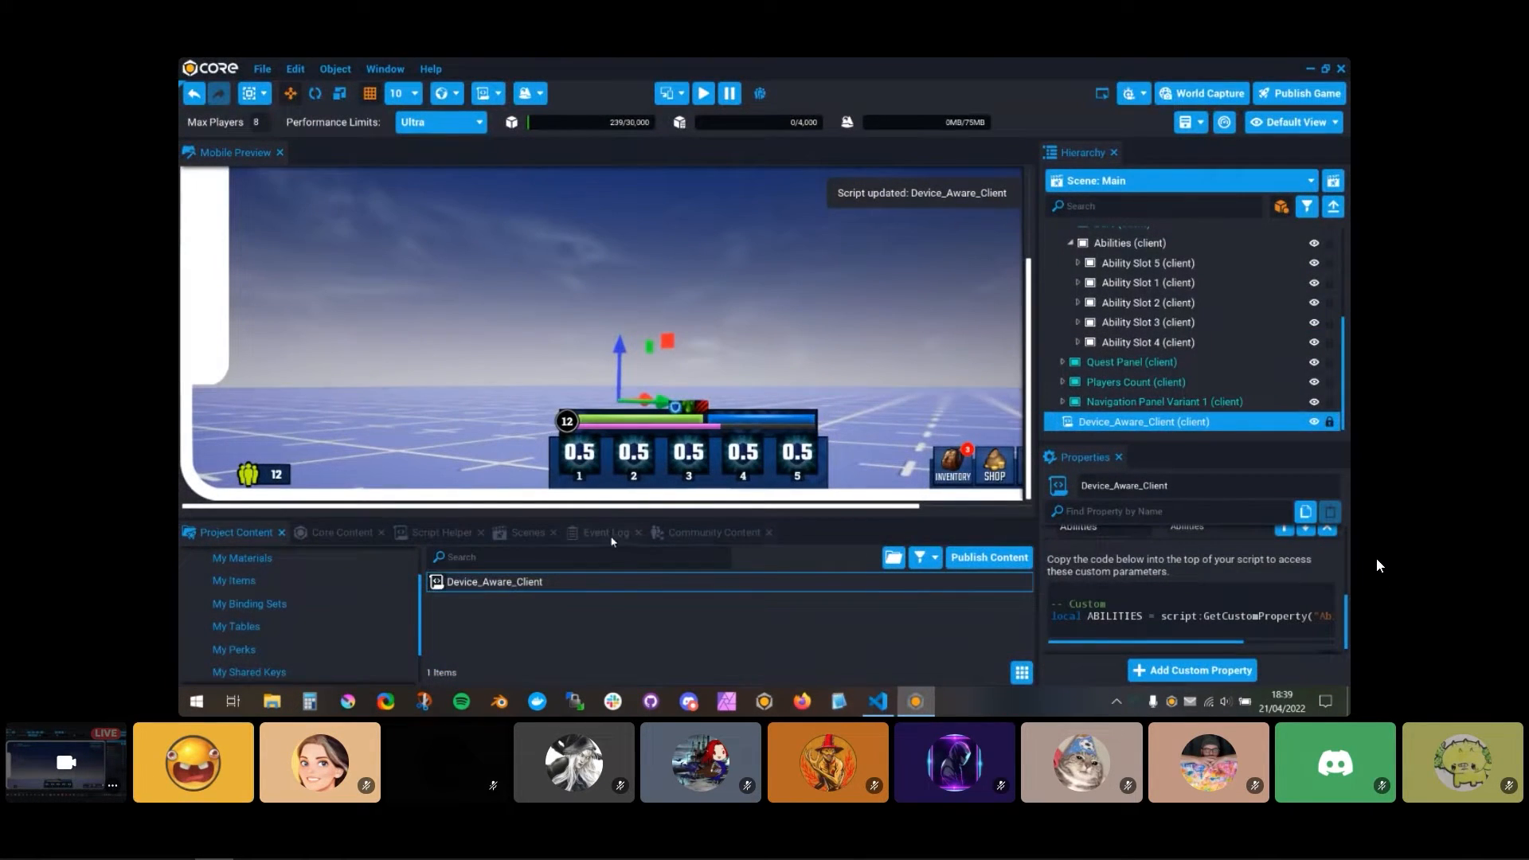
drag(645, 514, 660, 336)
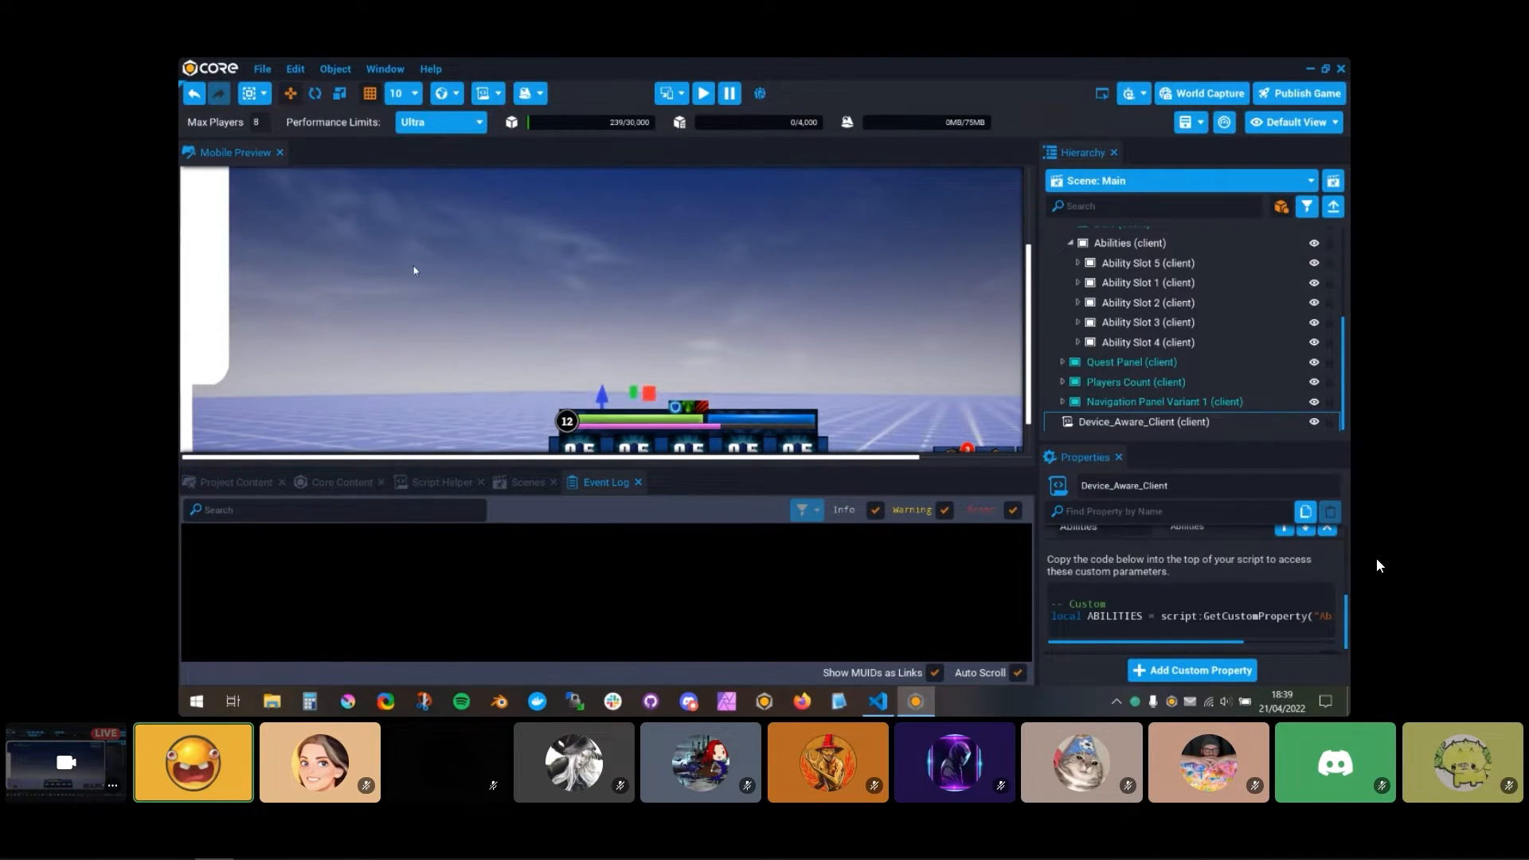
click(701, 96)
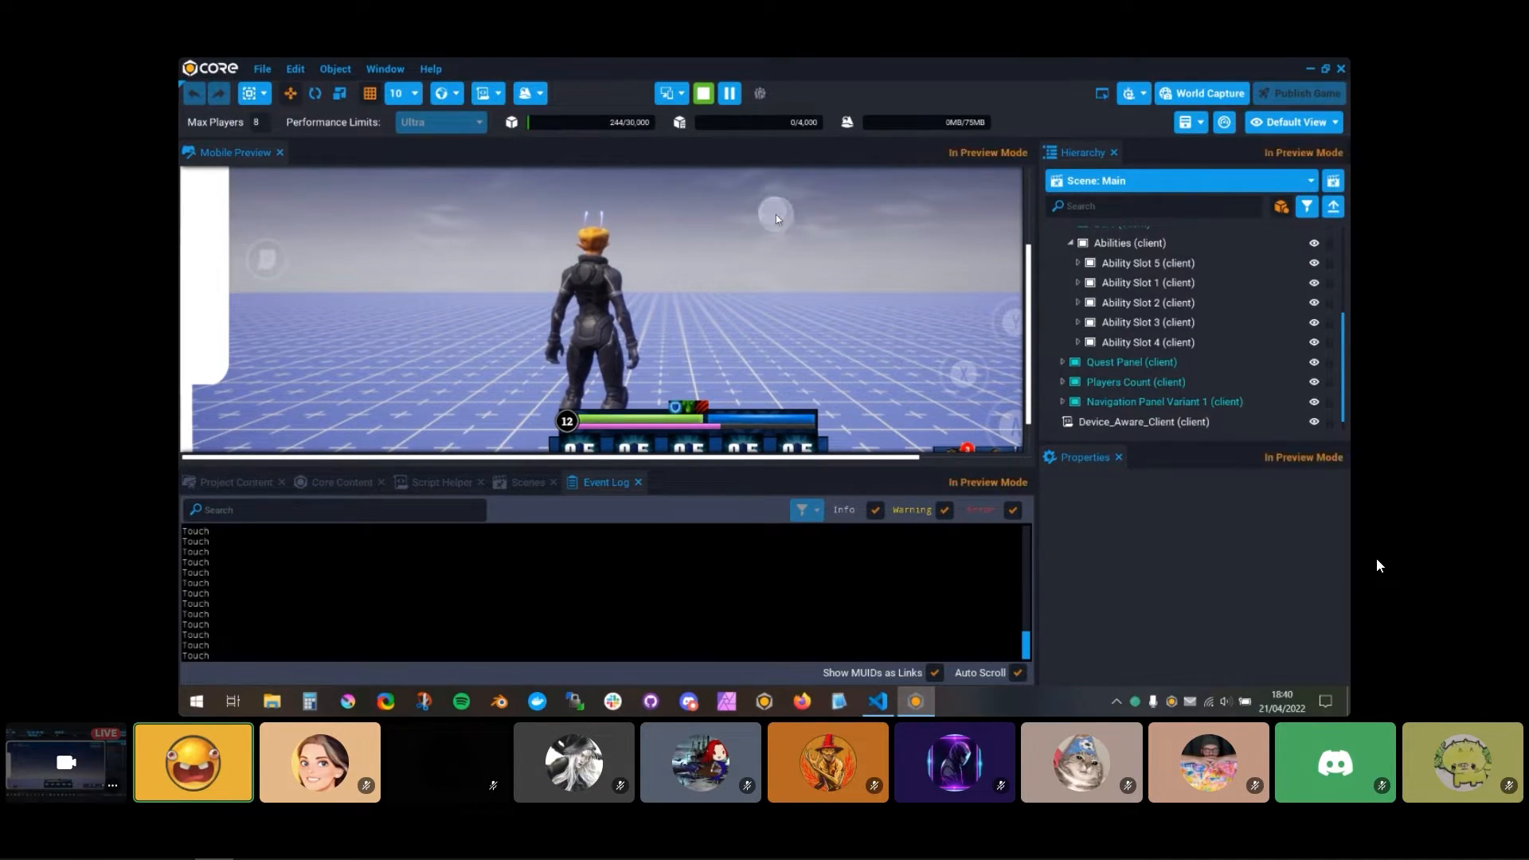
Step: Test the input detection by moving the character with keyboard and touch input while checking the Event Log, and shrink the log
key(w)
key(a)
key(d)
key(w)
key(d)
key(a)
key(d)
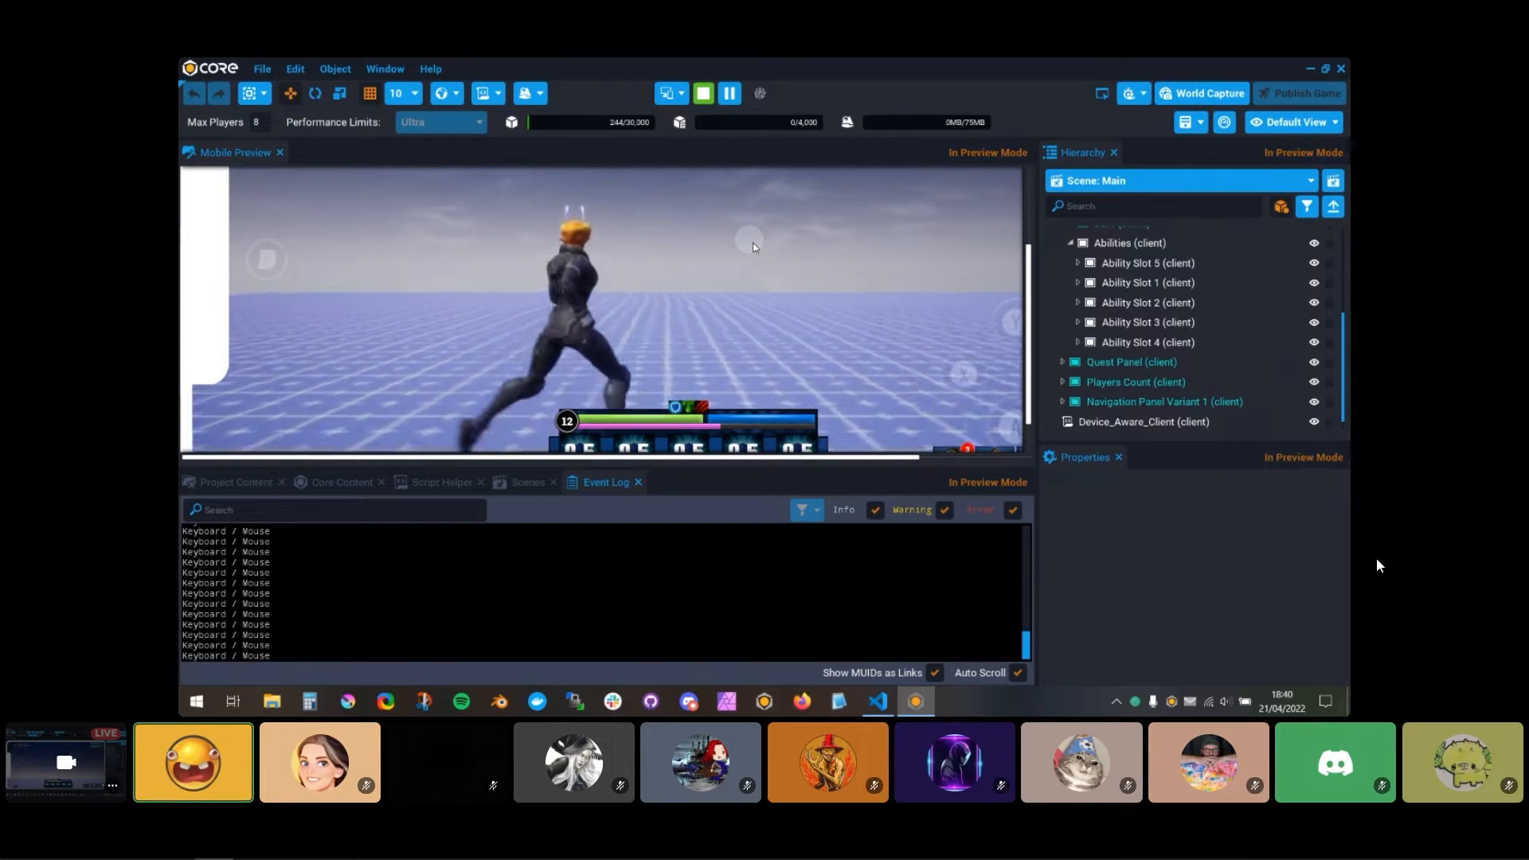
drag(743, 245, 699, 271)
click(700, 272)
key(w)
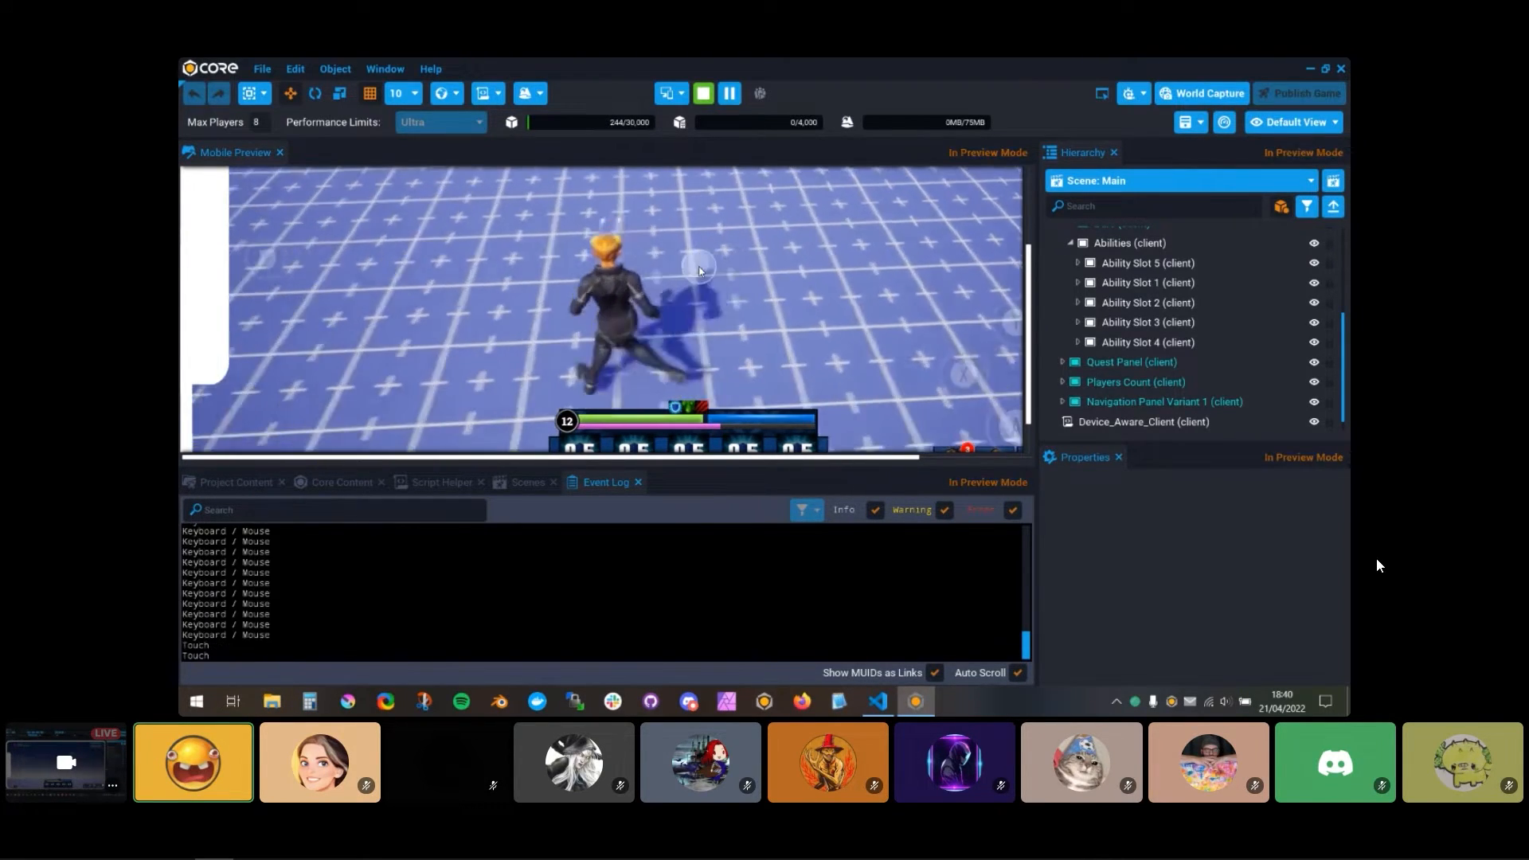
mouse_move(732, 238)
mouse_down()
mouse_move(725, 212)
mouse_move(720, 235)
mouse_up()
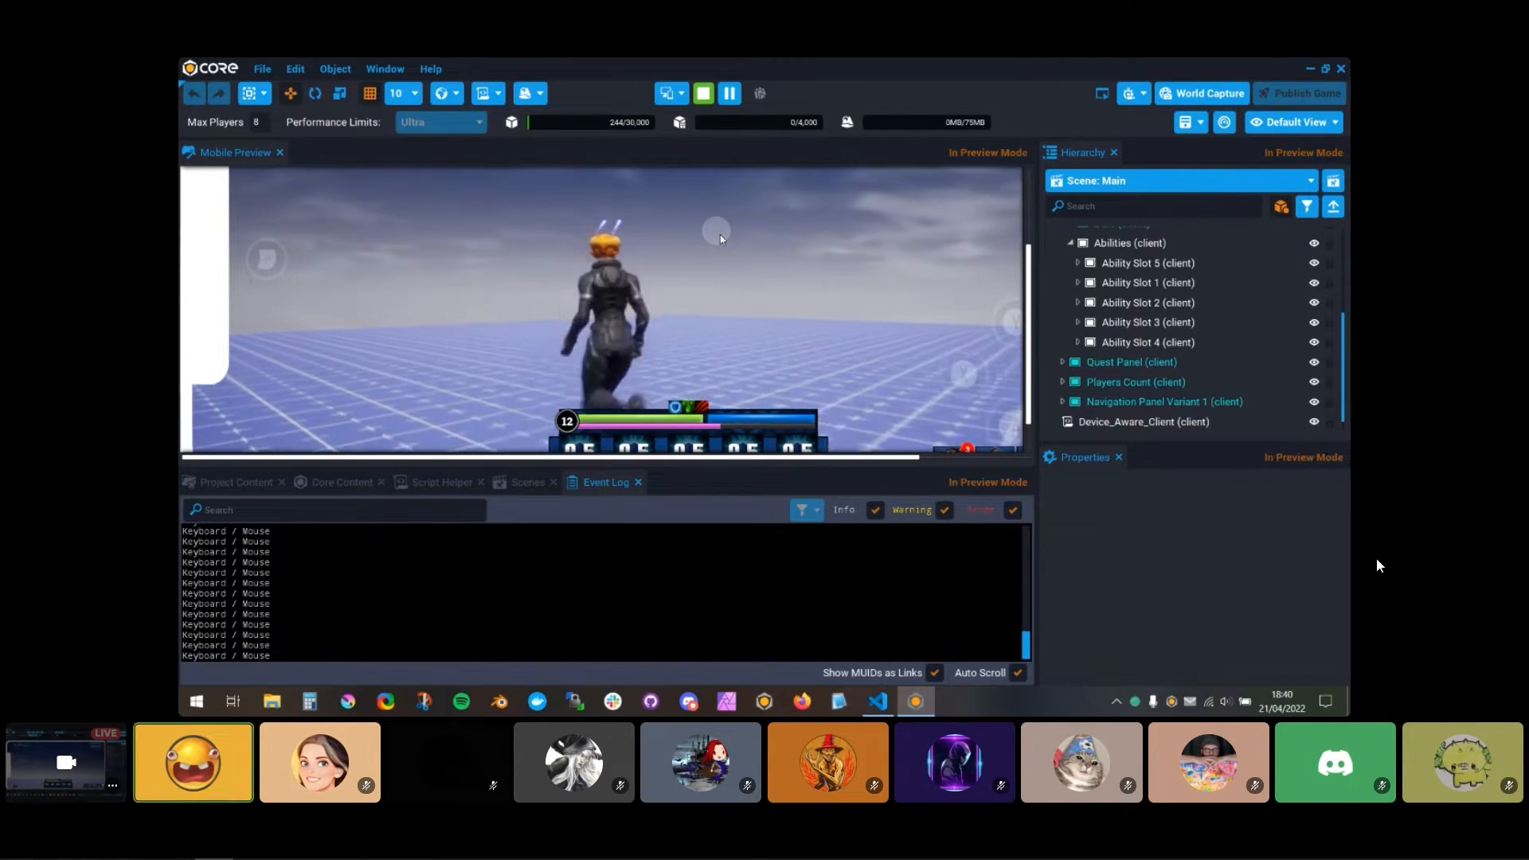
key(equal)
drag(825, 471, 825, 568)
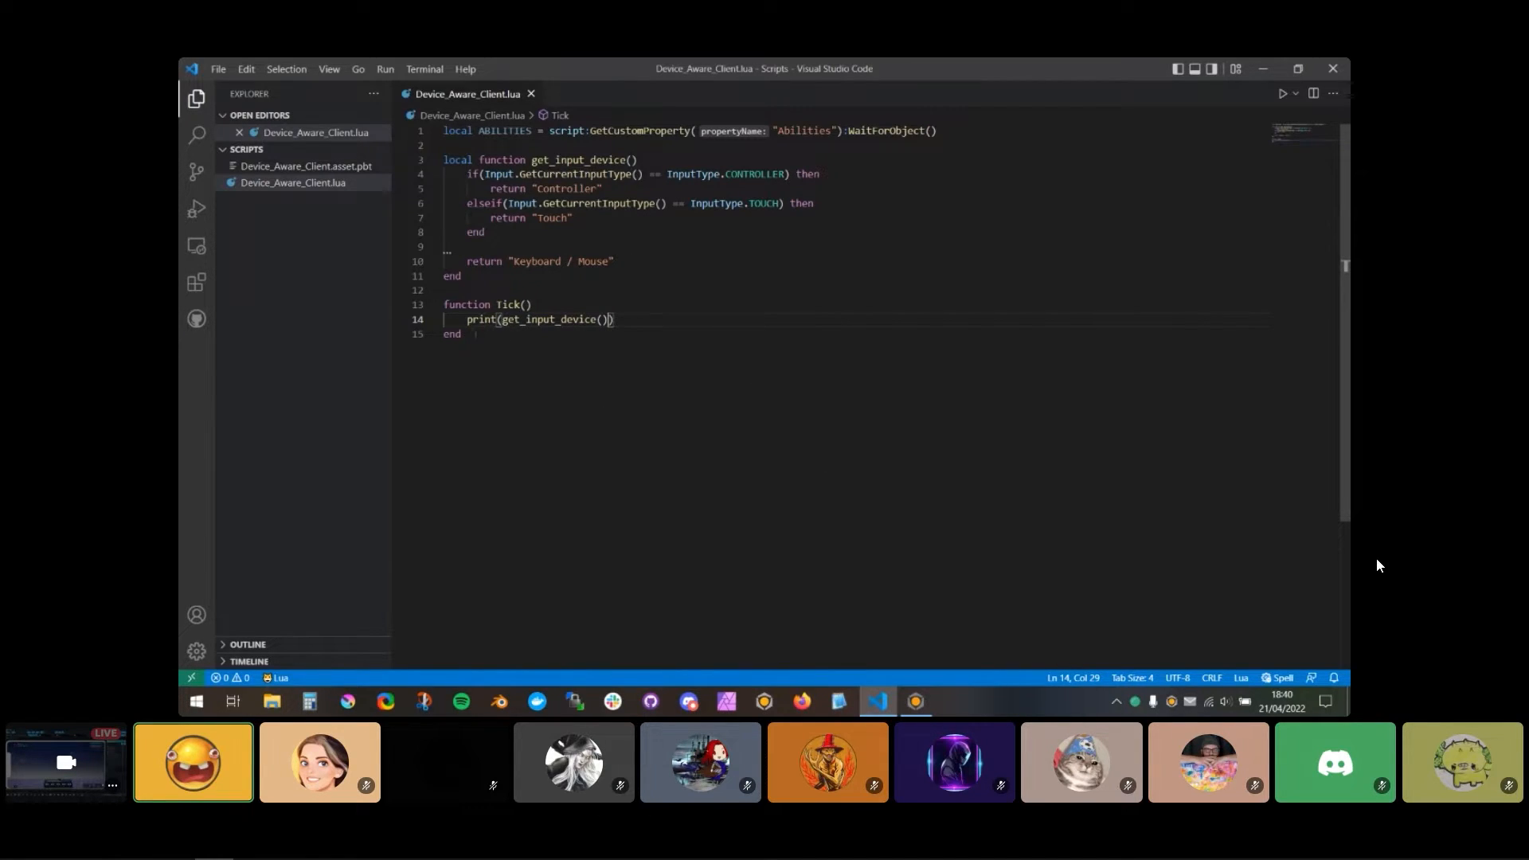
Step: Replace the Tick() function with a local function on_input_changed that takes the parameters player and input_type
drag(475, 335, 438, 303)
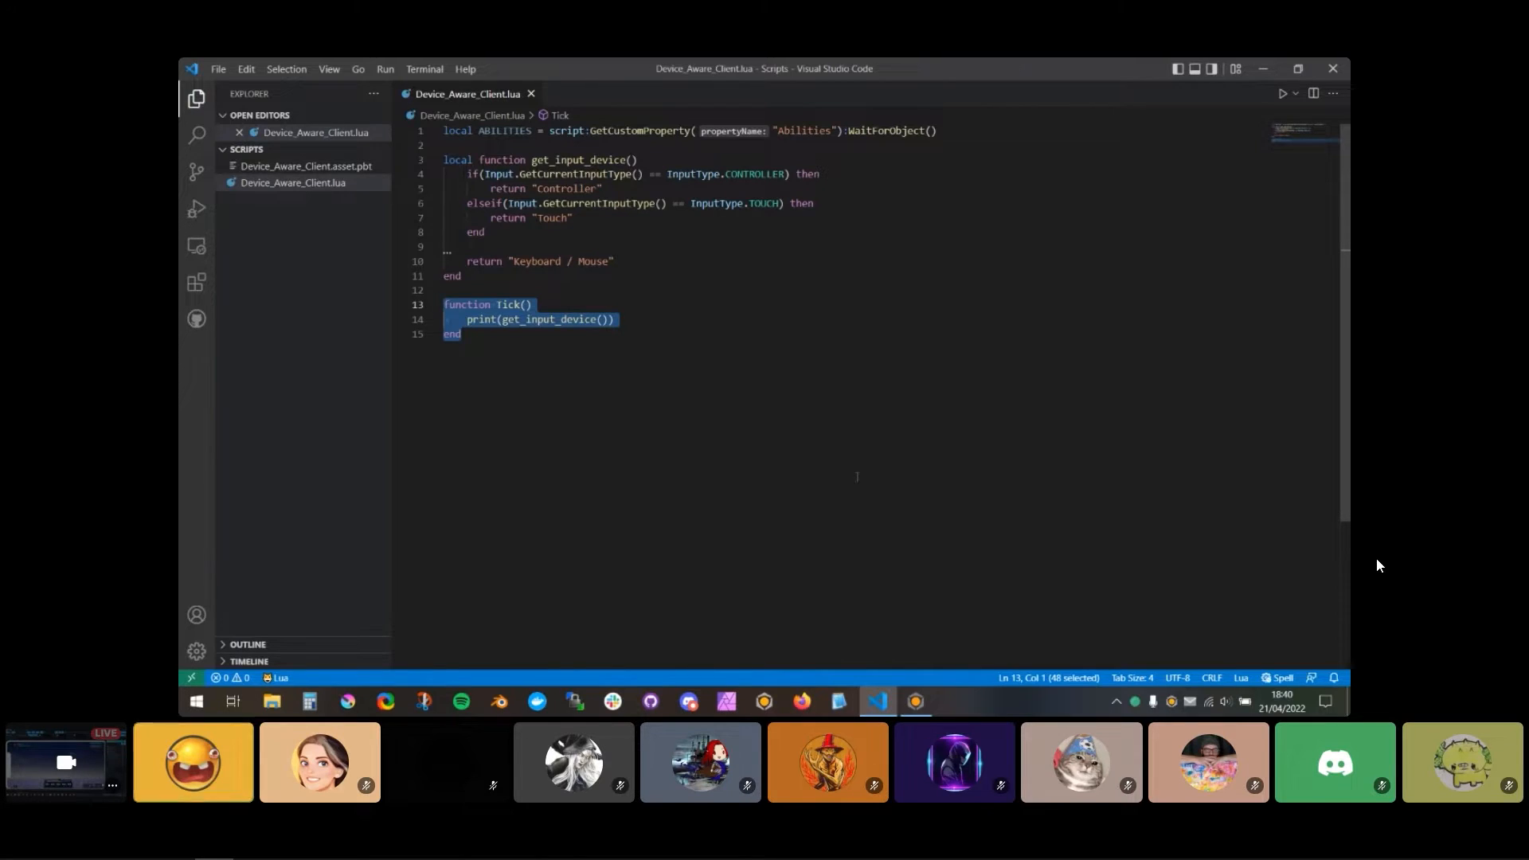
text(local function on_input)
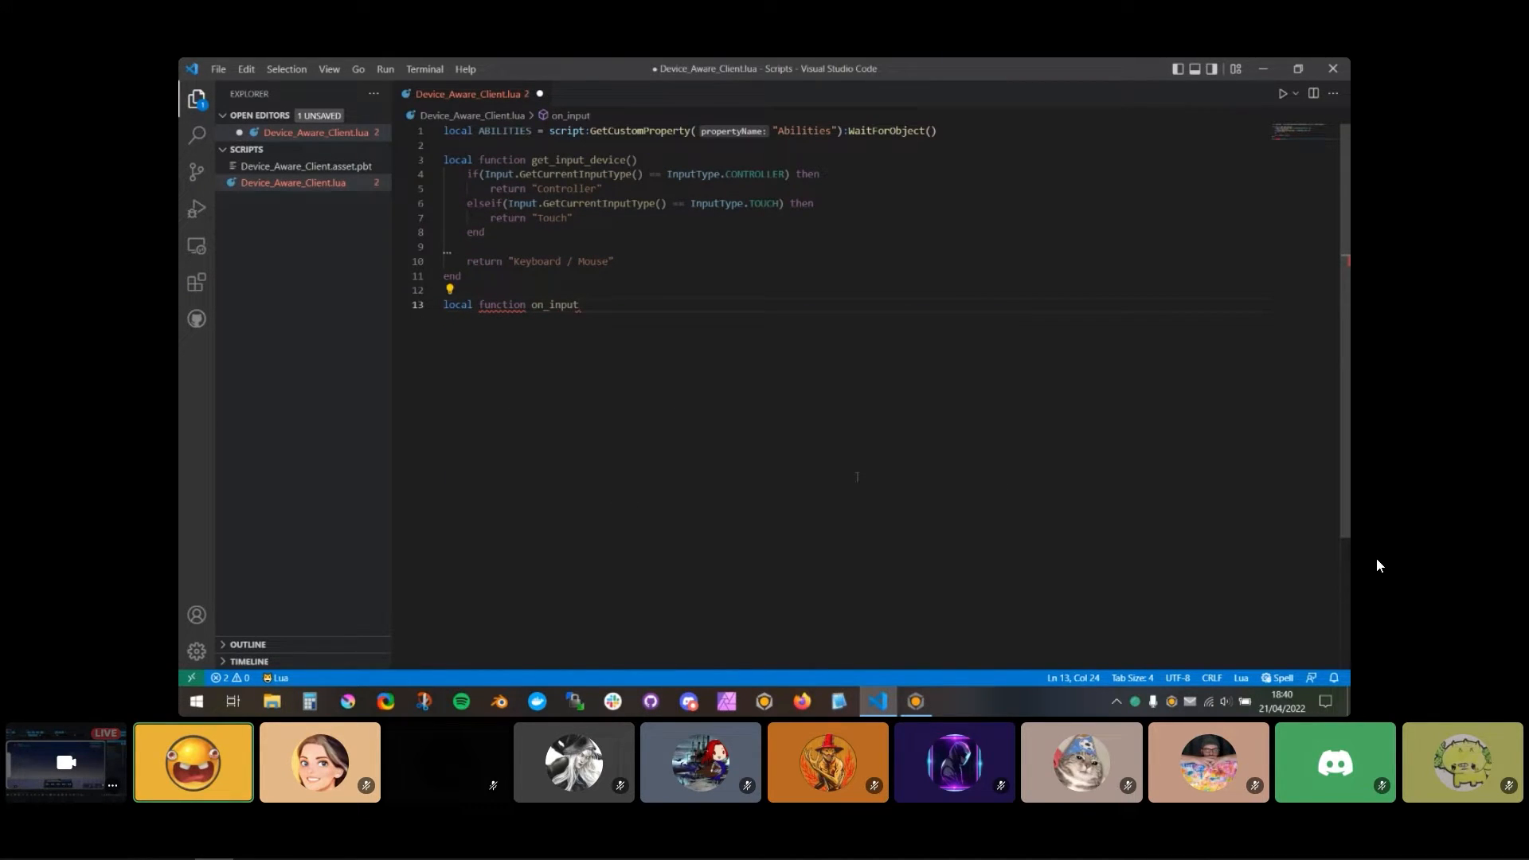
text(_changed)
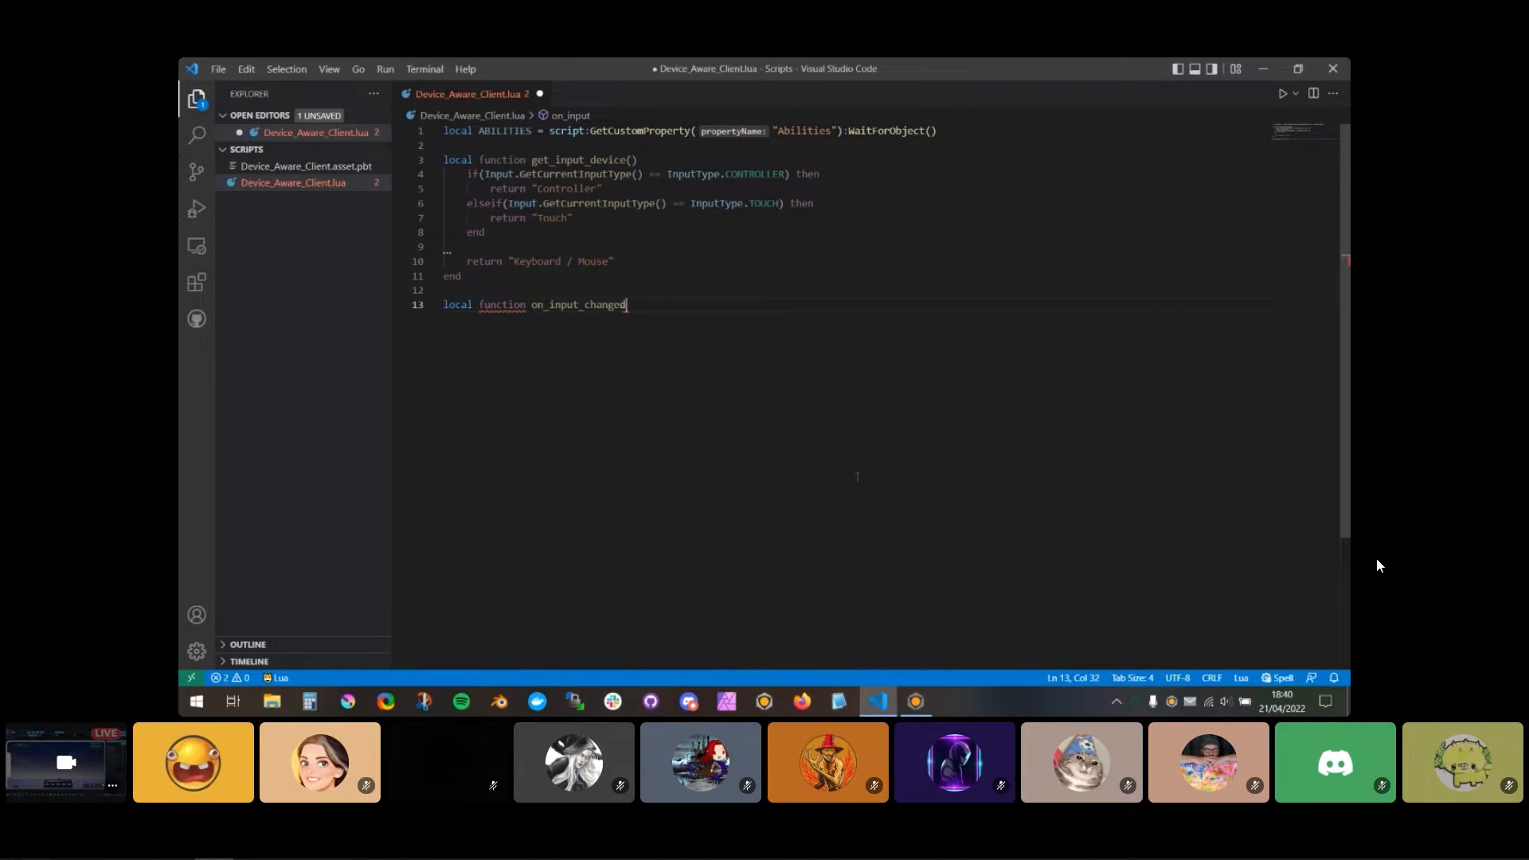
text((player, )
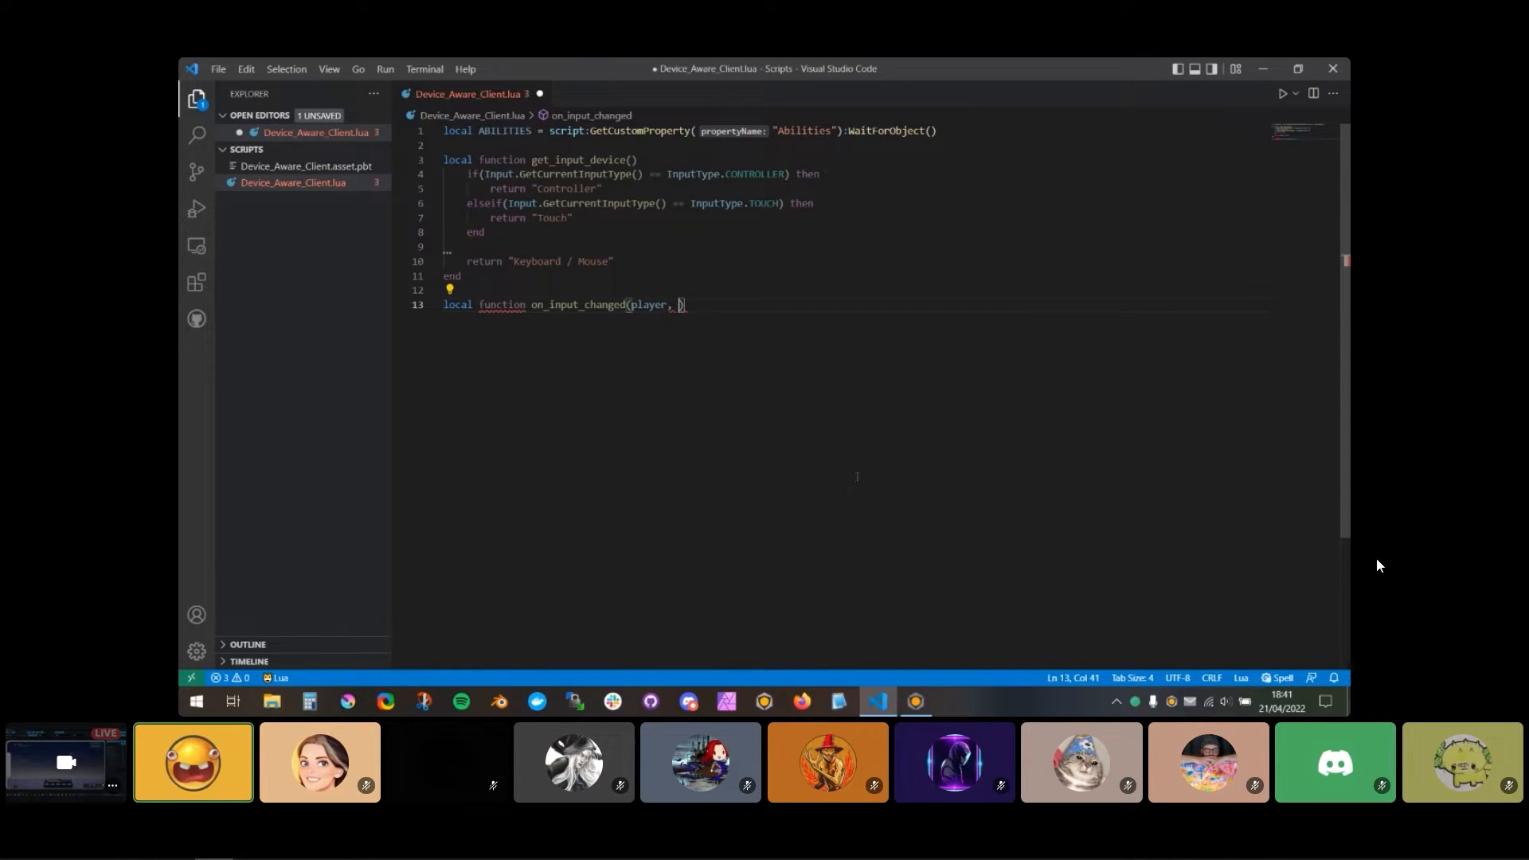
text(input_type)
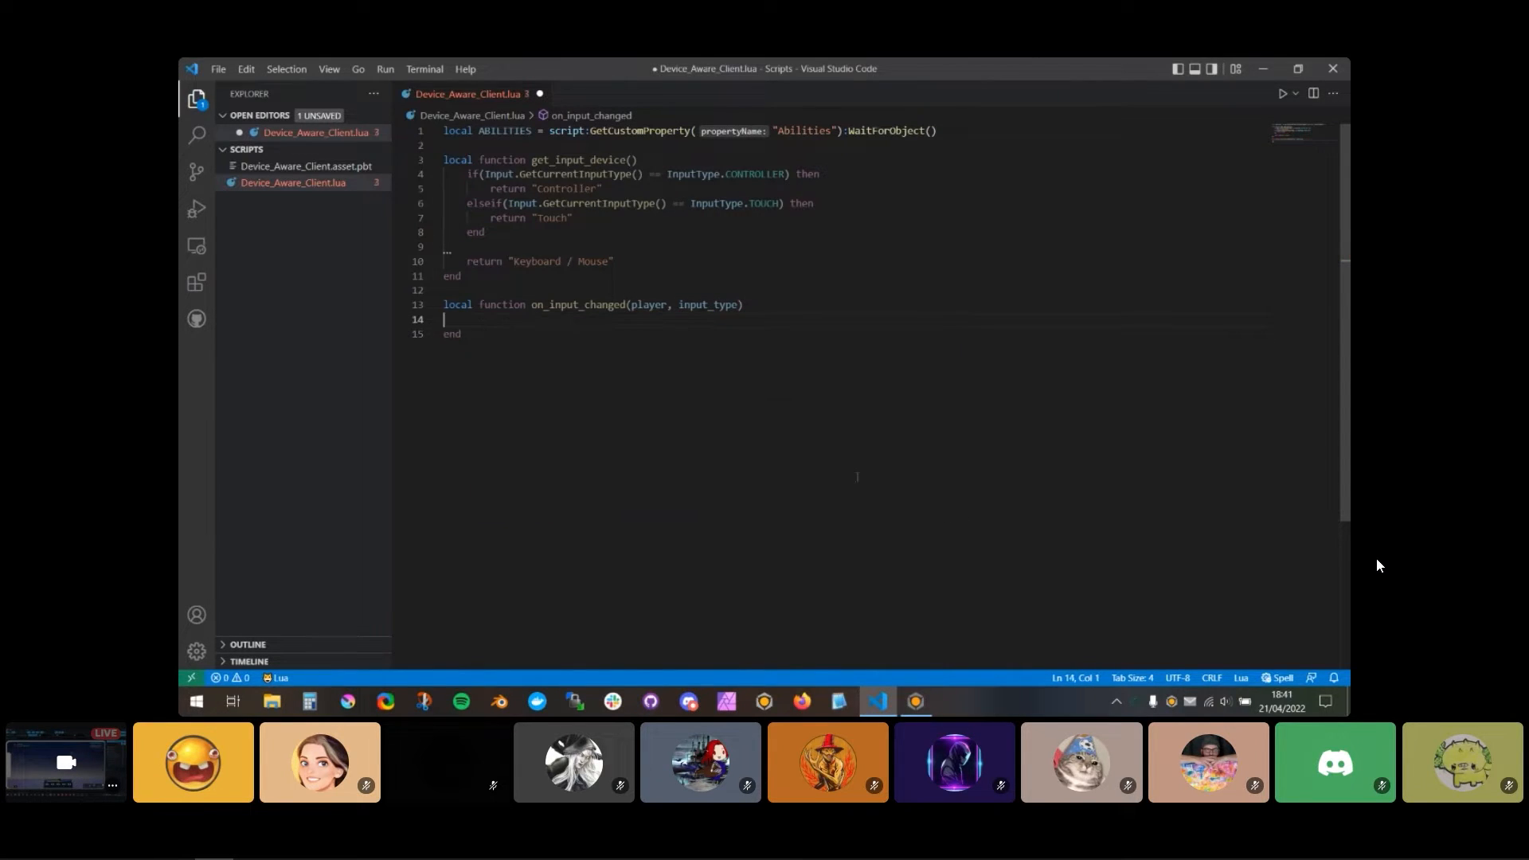
key(Tab)
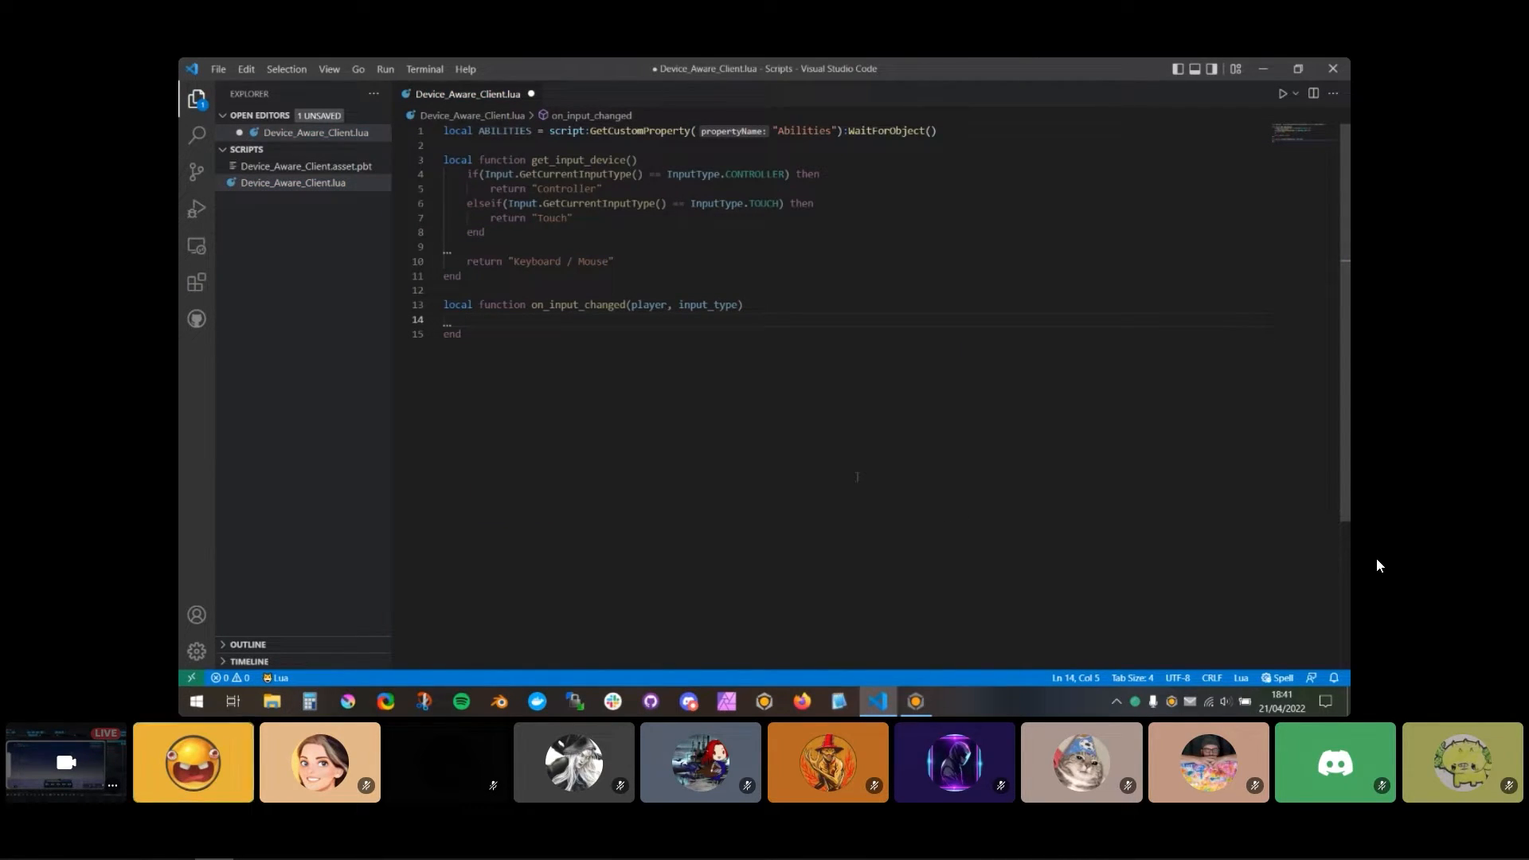
Step: Print get_input_device() inside the on_input_changed function
text(print()
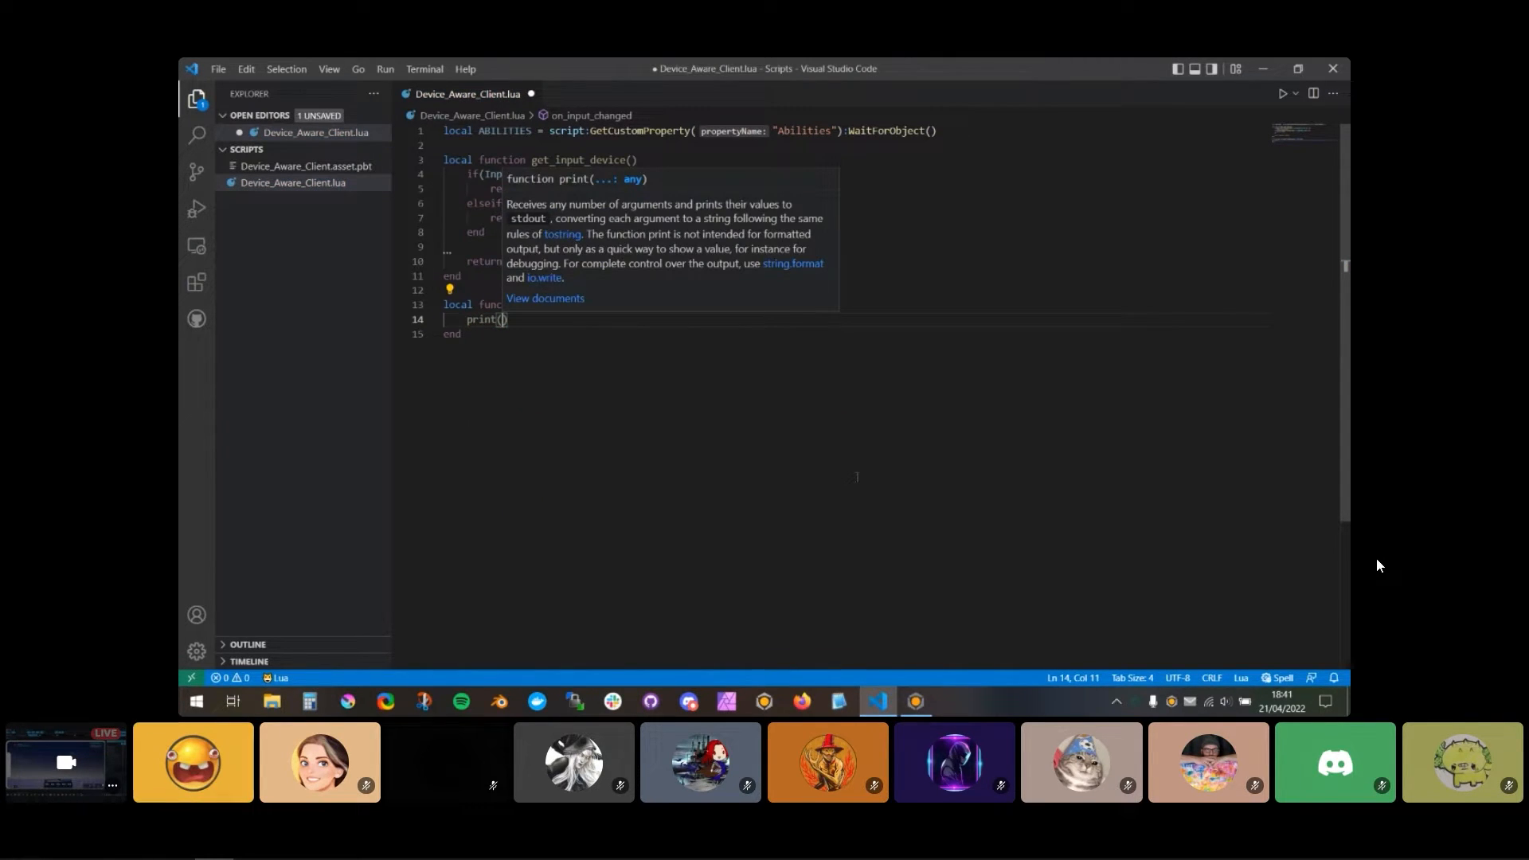
text(get_input)
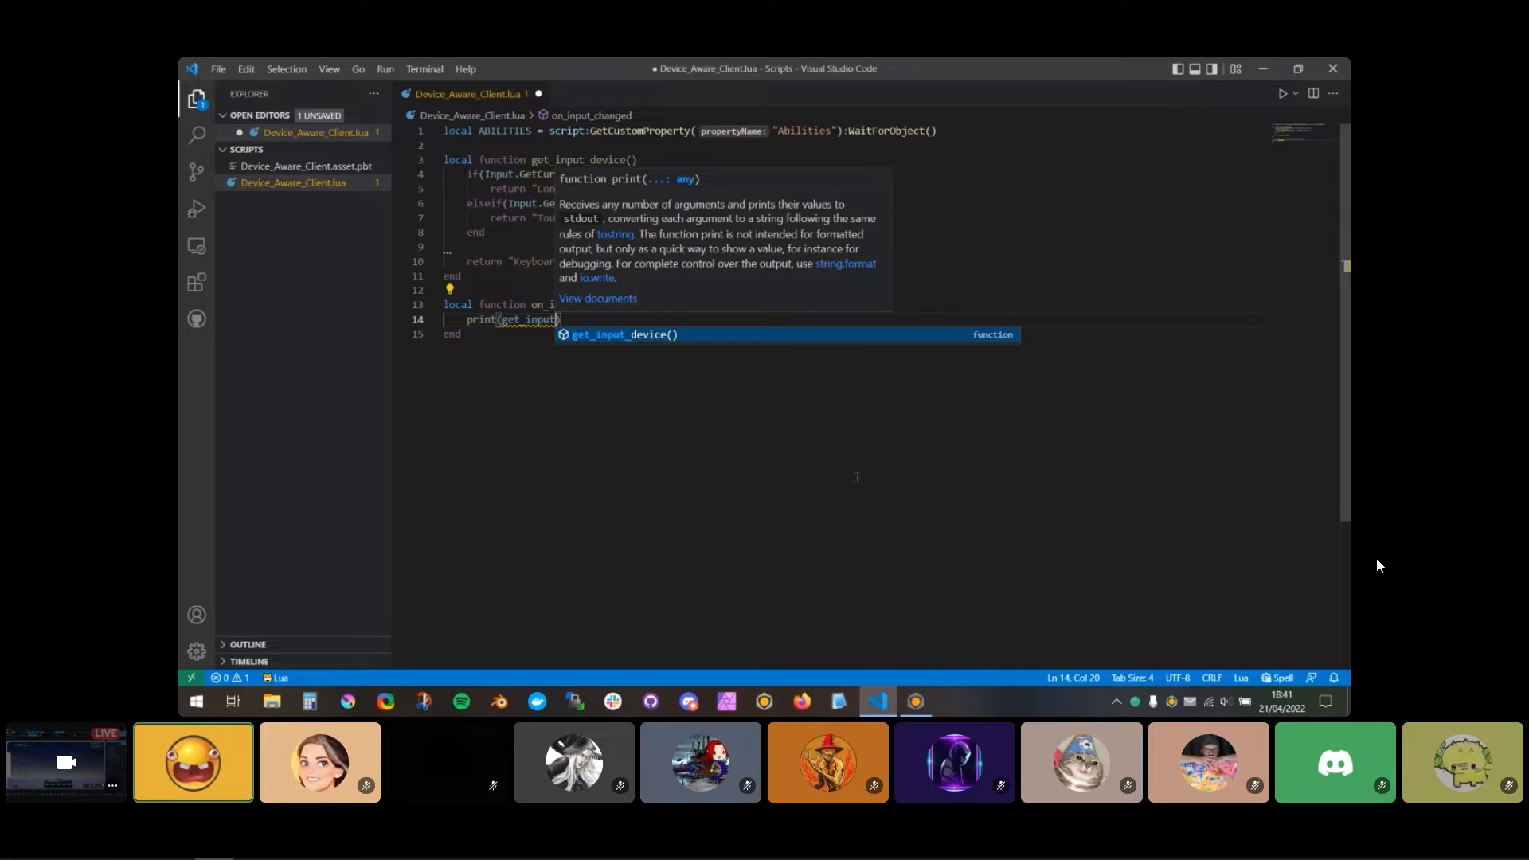
text(_device()
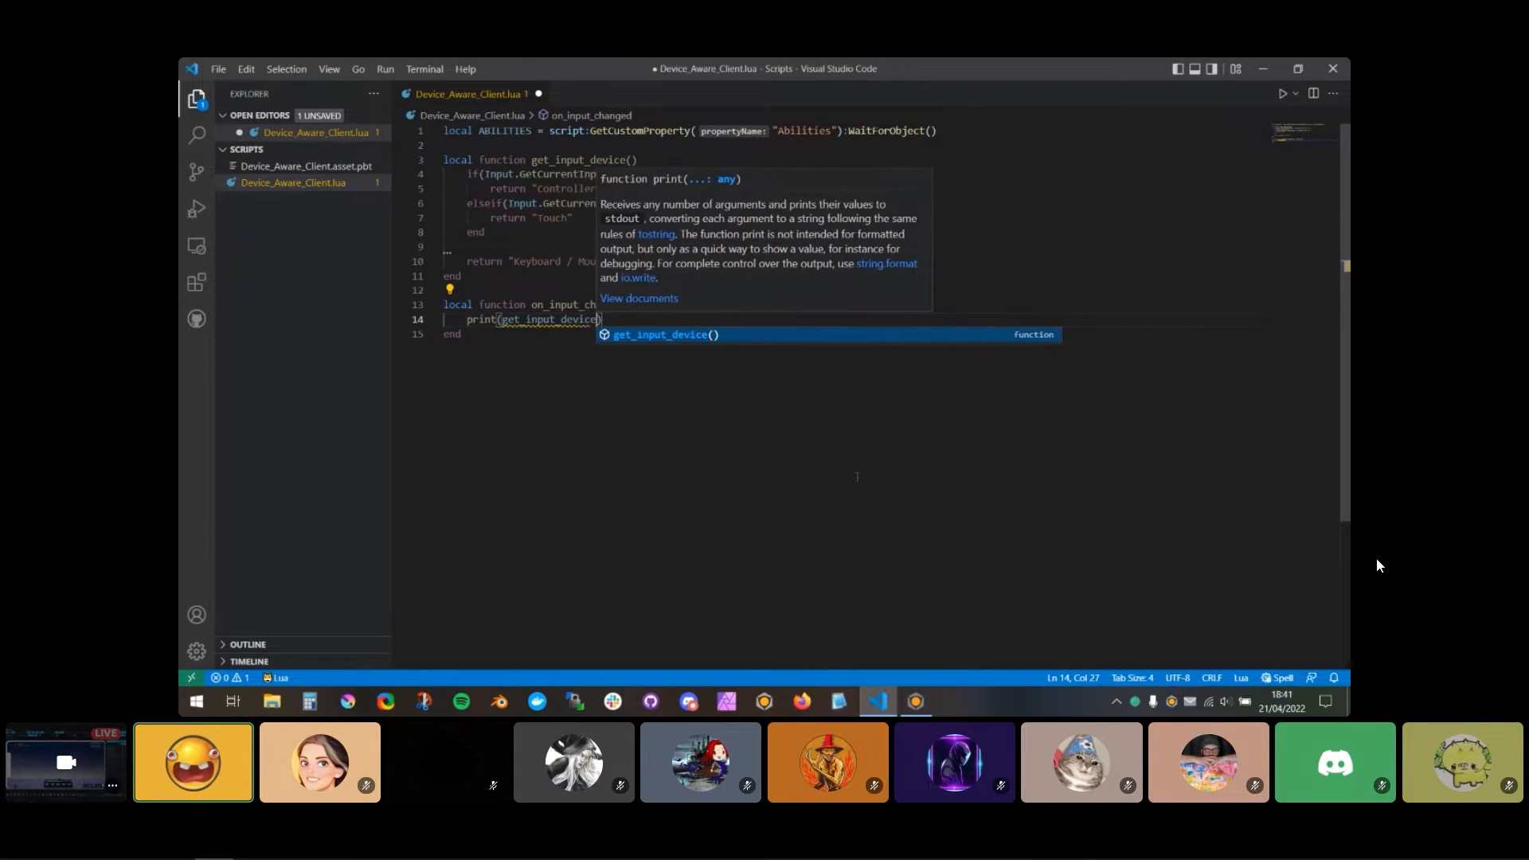
key(Right)
key(Right)
key(Right)
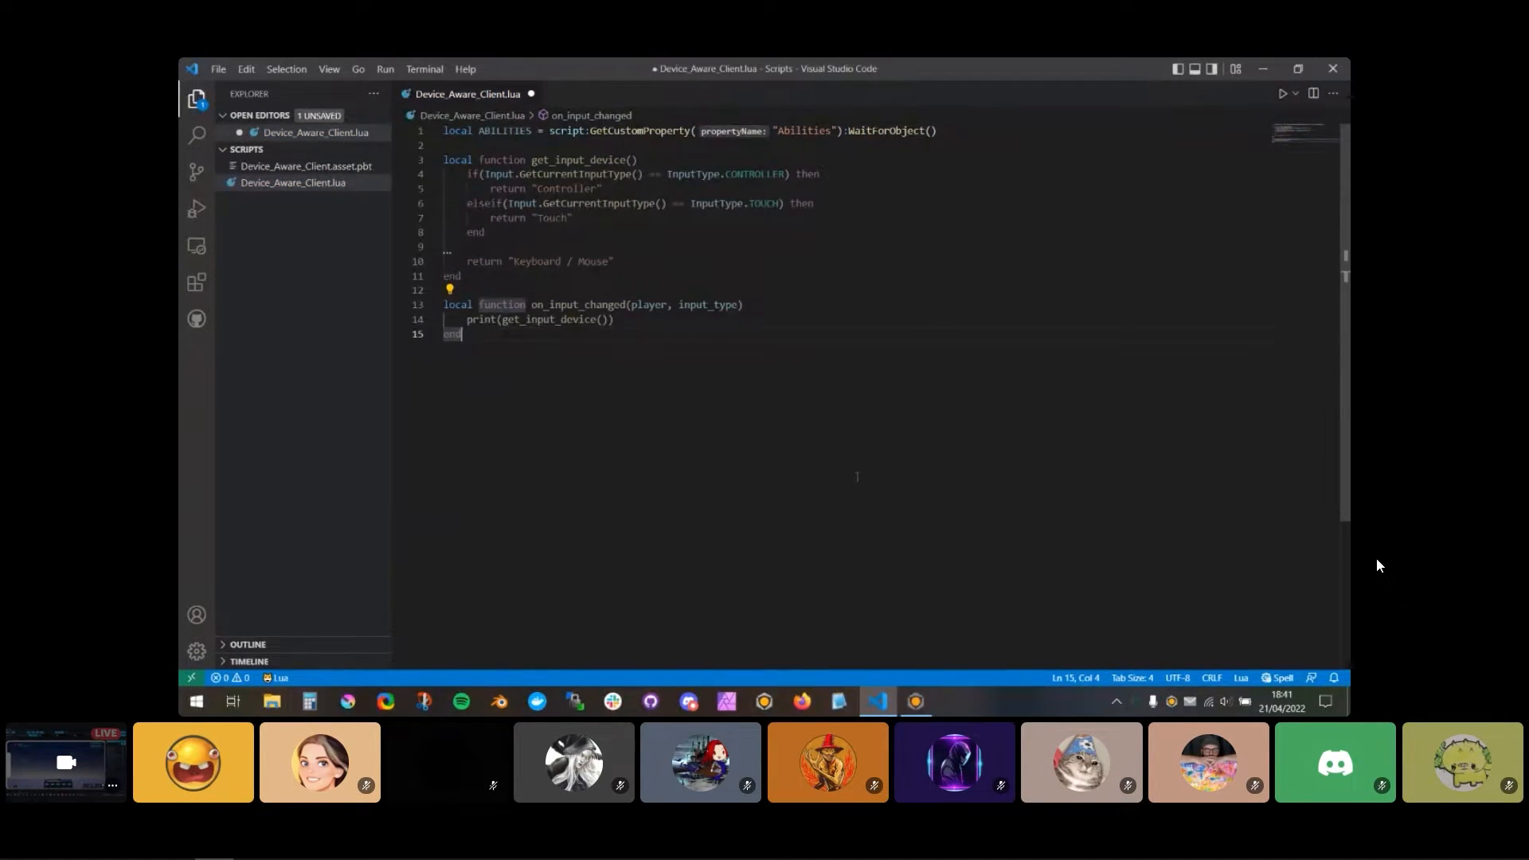
Step: Connect Input.inputTypeChangedEvent to on_input_changed below the function, and save the script
key(Return)
key(Return)
text(Input.)
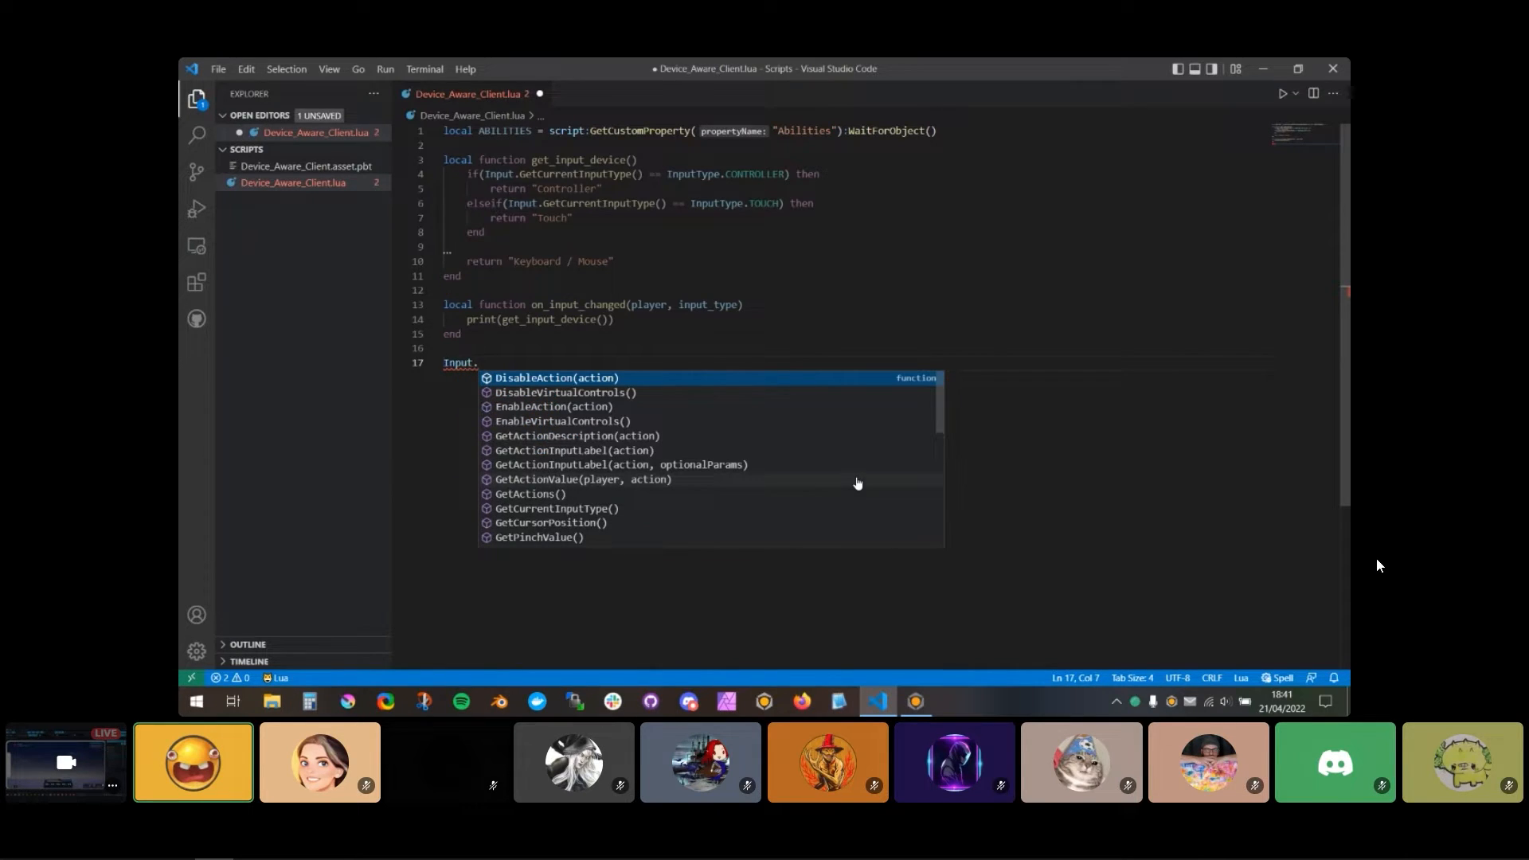
text(inputTypeChangedEvent)
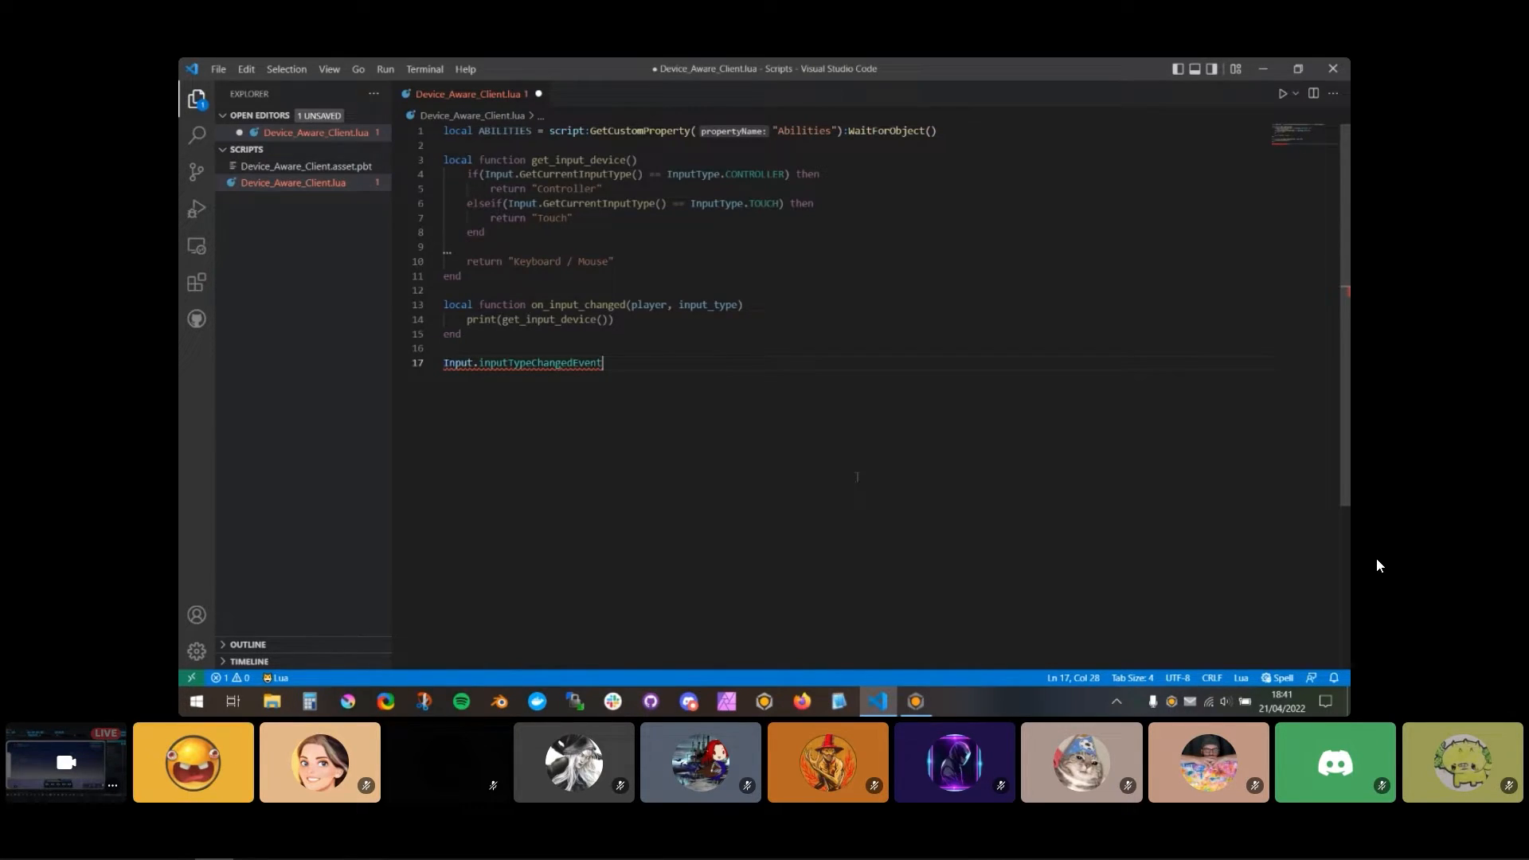
text(:Connect()
text(io)
key(BackSpace)
key(BackSpace)
text(on)
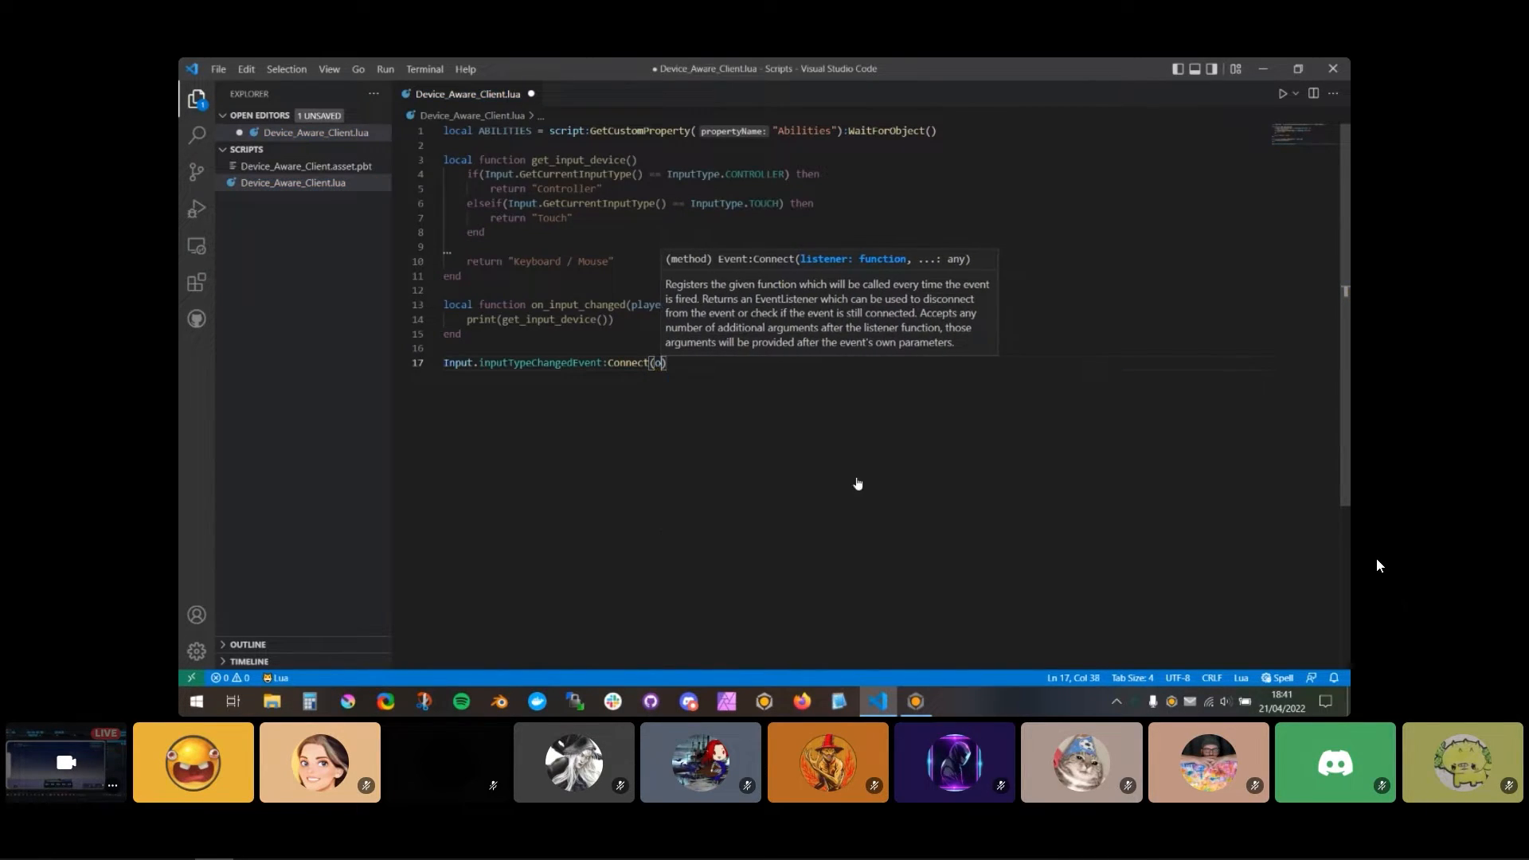
key(Return)
key(ctrl+s)
Step: Switch to Core, clear the Event Log and run a fresh local preview
key(alt+Tab)
click(708, 96)
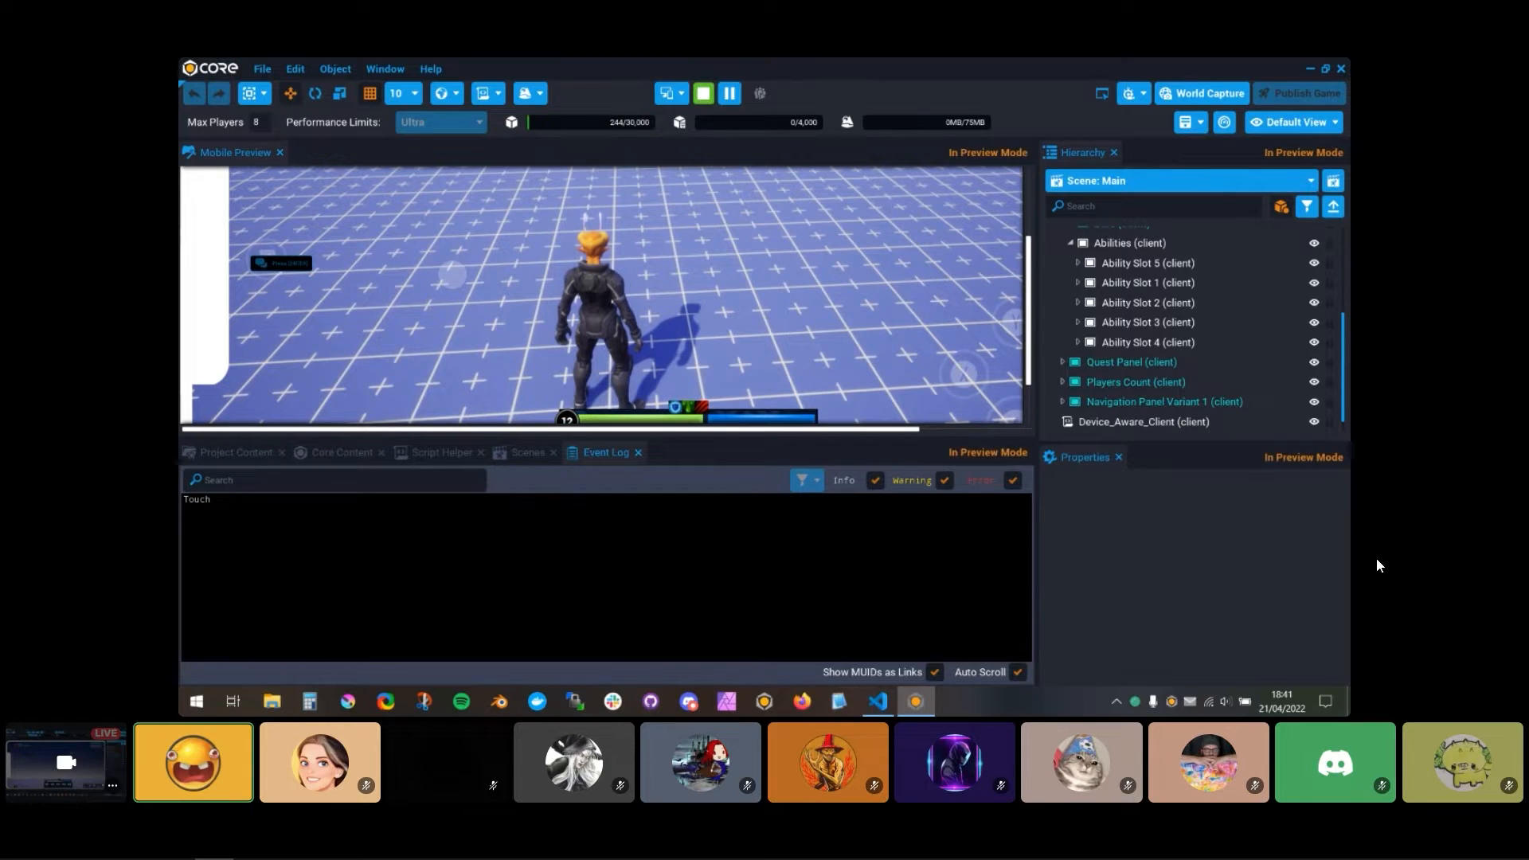
click(703, 93)
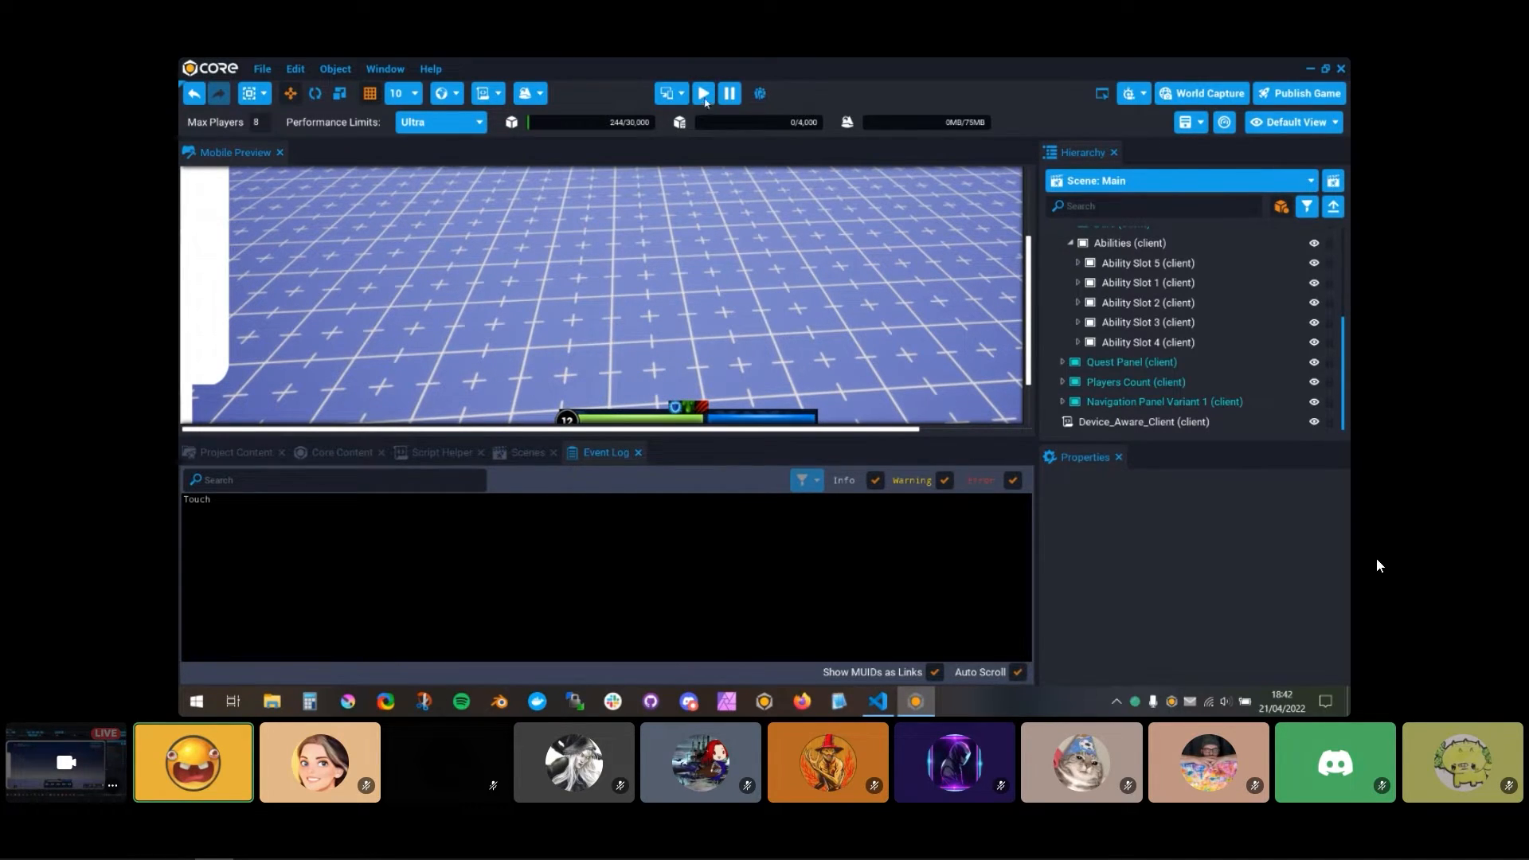
right_click(369, 541)
click(386, 378)
click(703, 93)
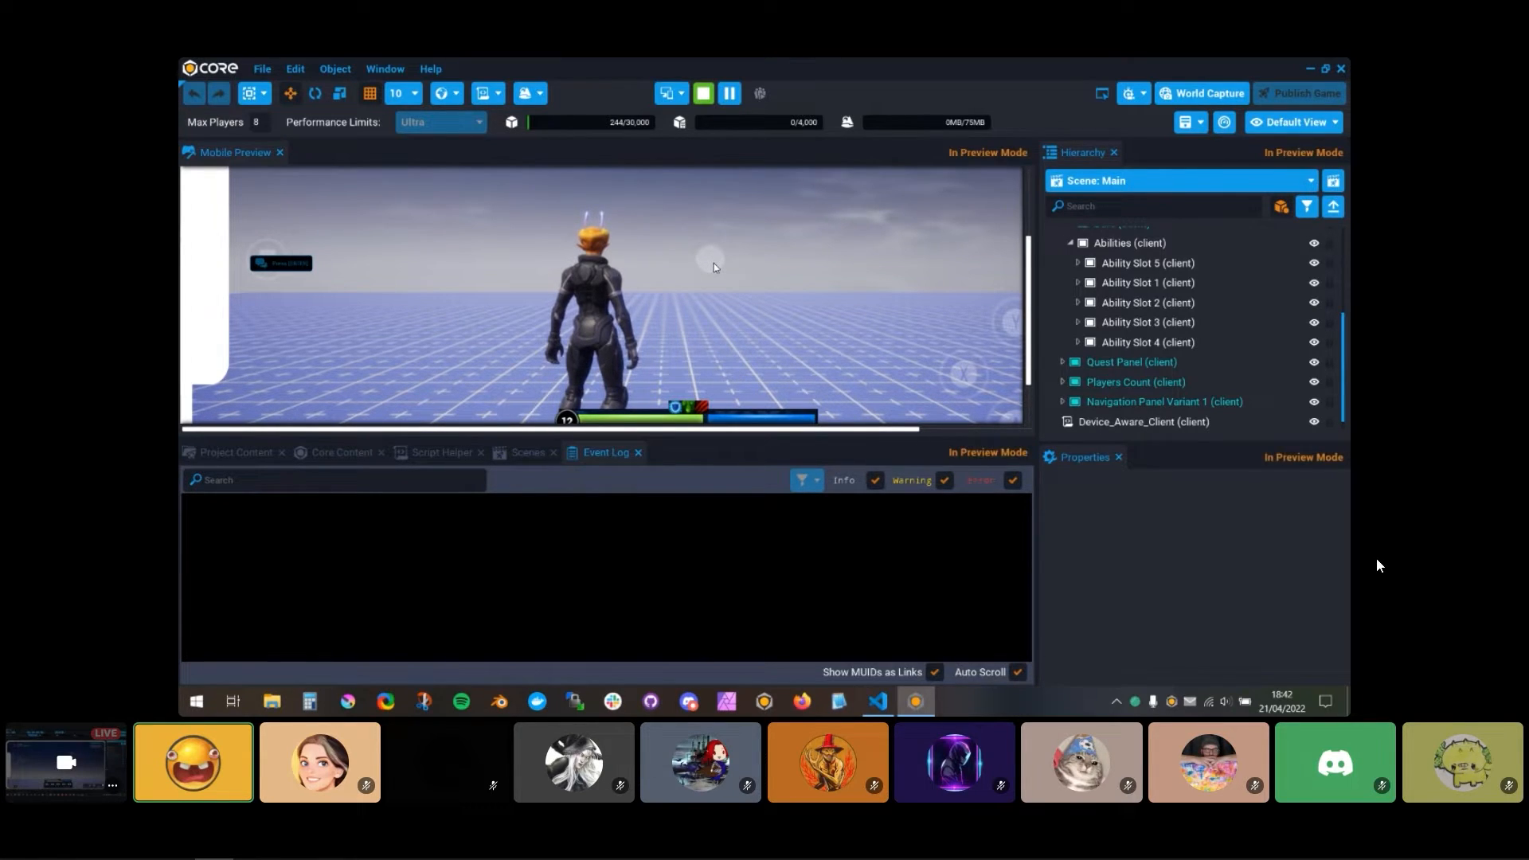
Step: Test the input change event by alternating keyboard movement and touch input while checking the Event Log
key(w)
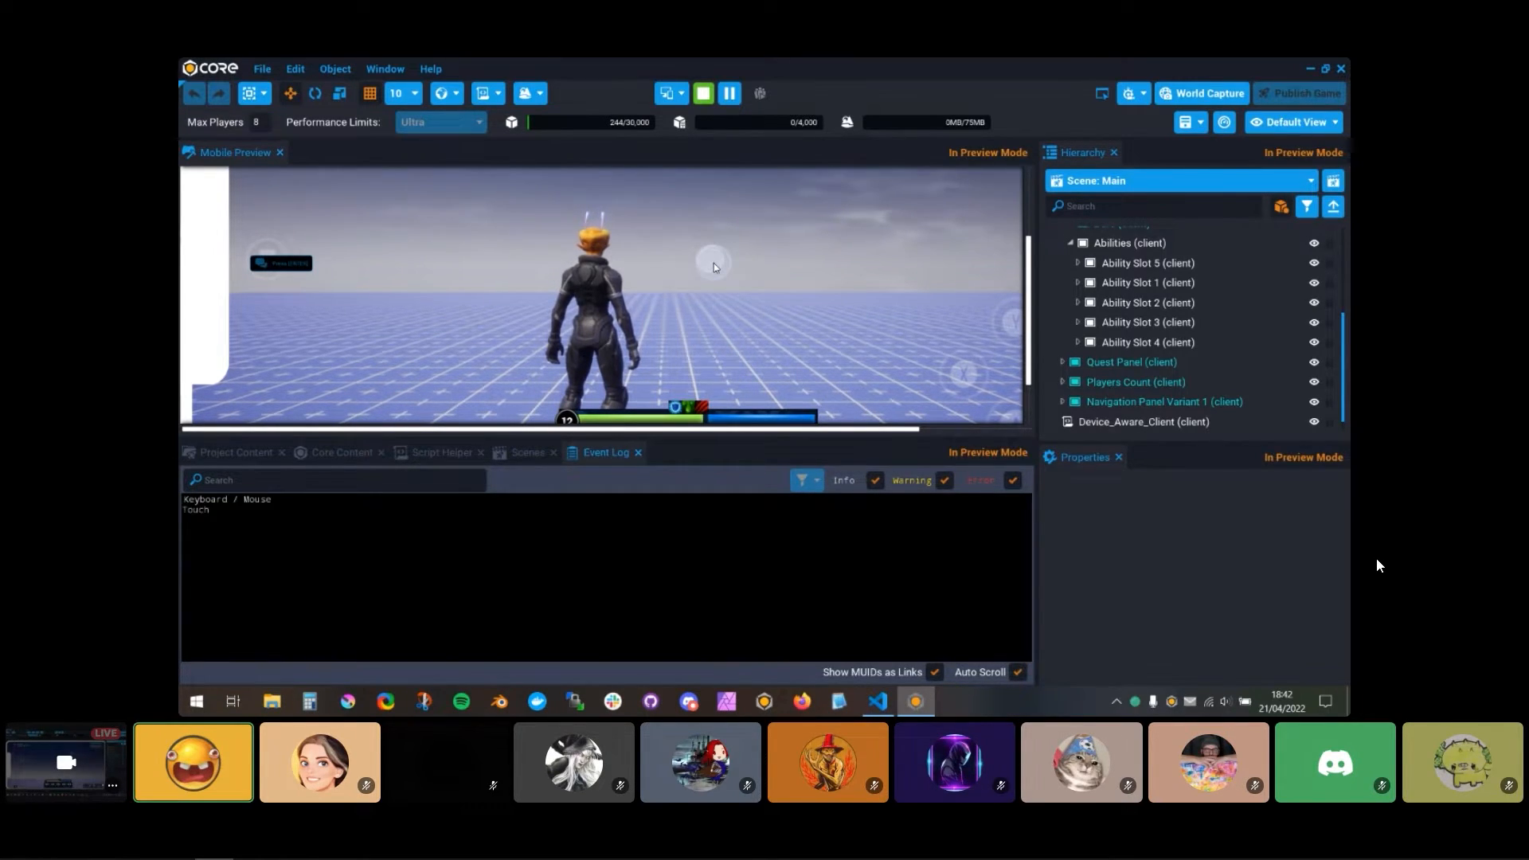
key(w)
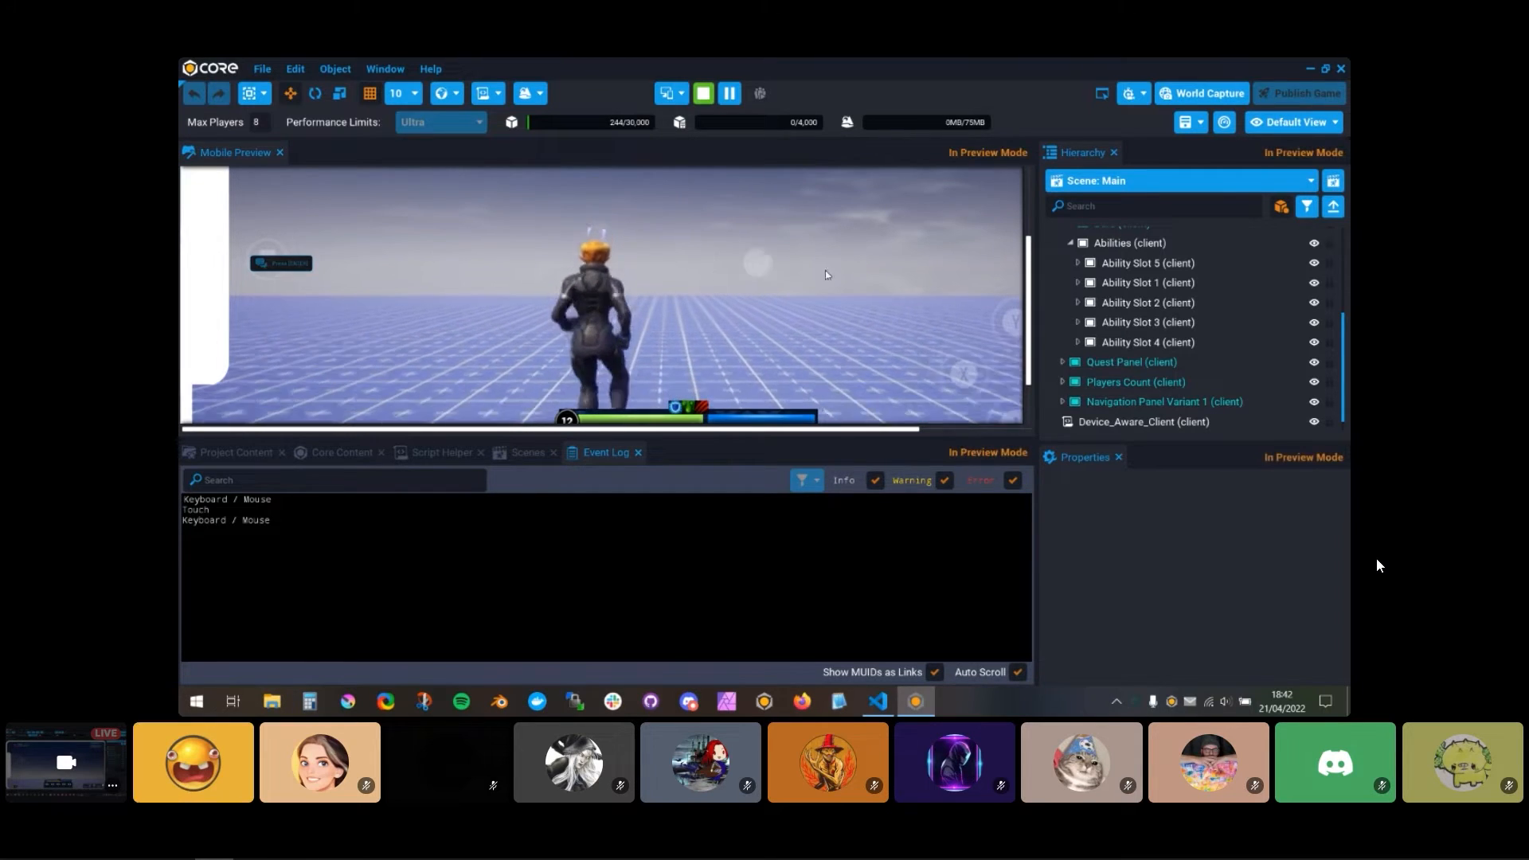
drag(797, 387, 517, 320)
key(w)
key(w)
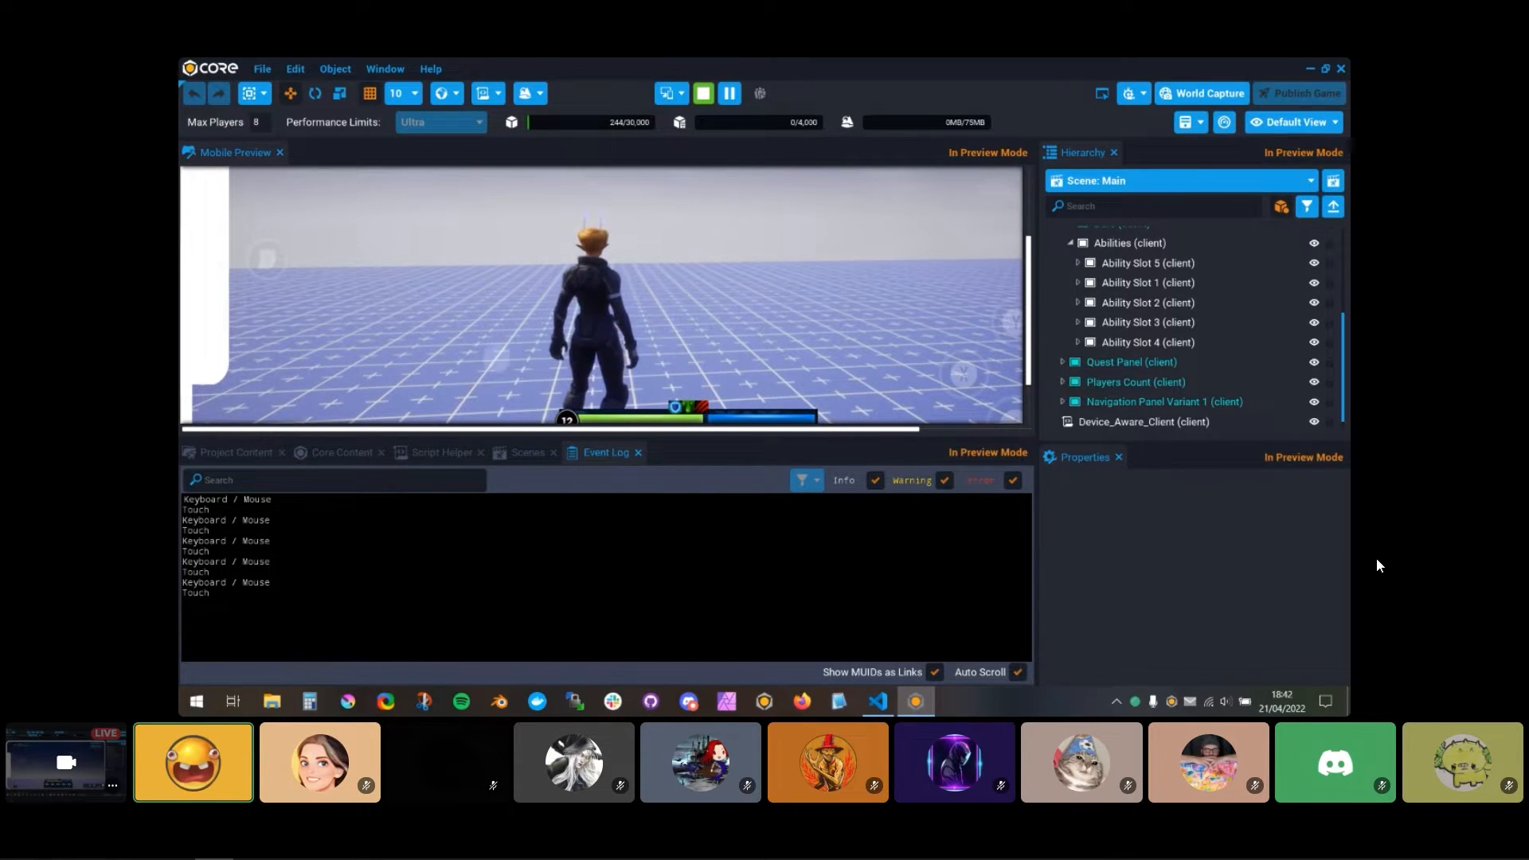
key(w)
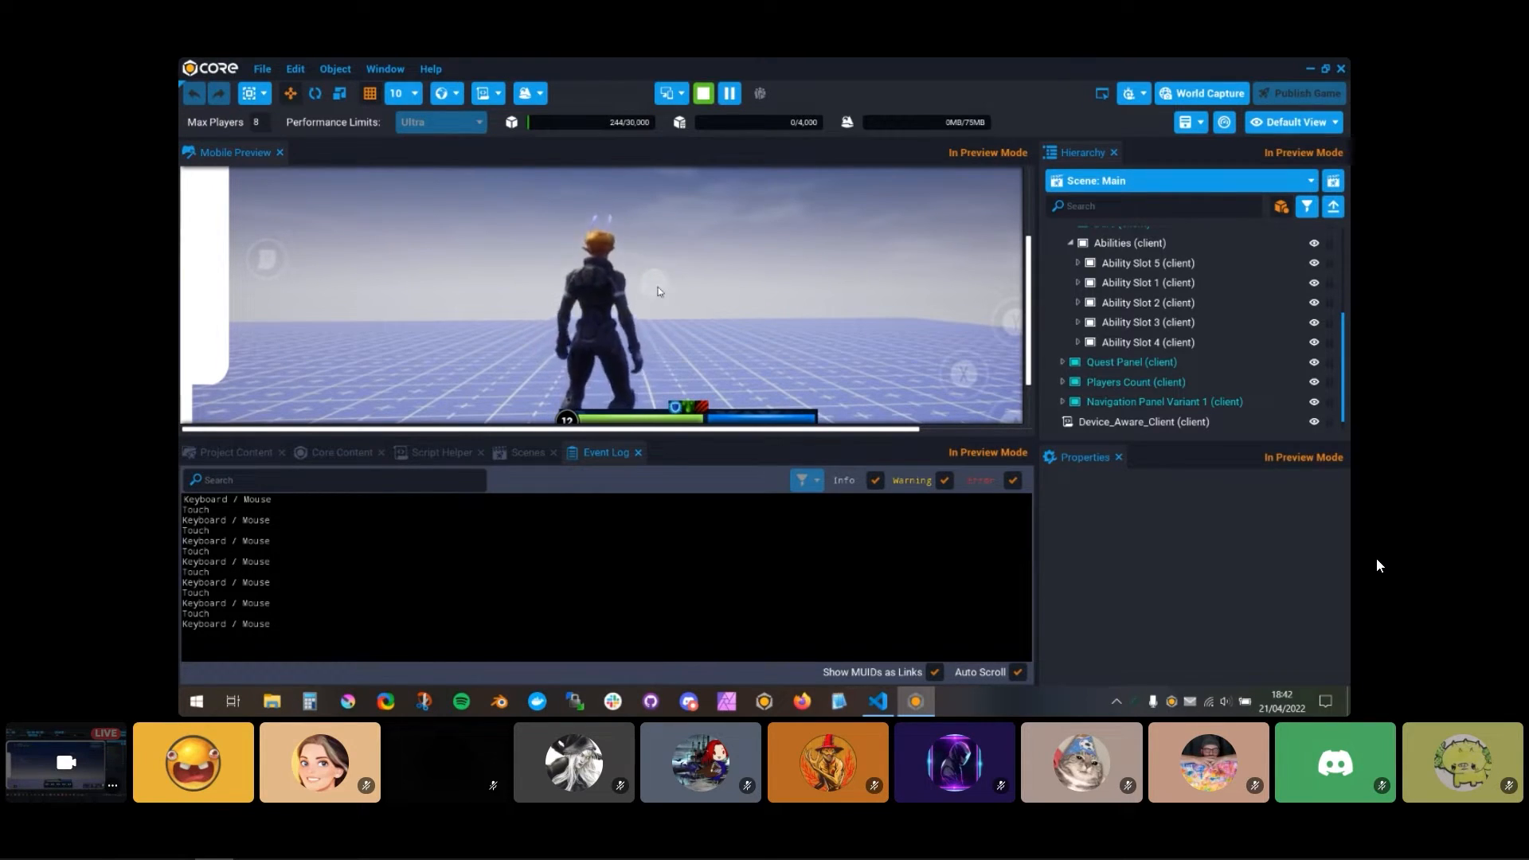
Step: Clear the Event Log and shrink its panel to give the Mobile Preview more height
right_click(490, 568)
click(512, 410)
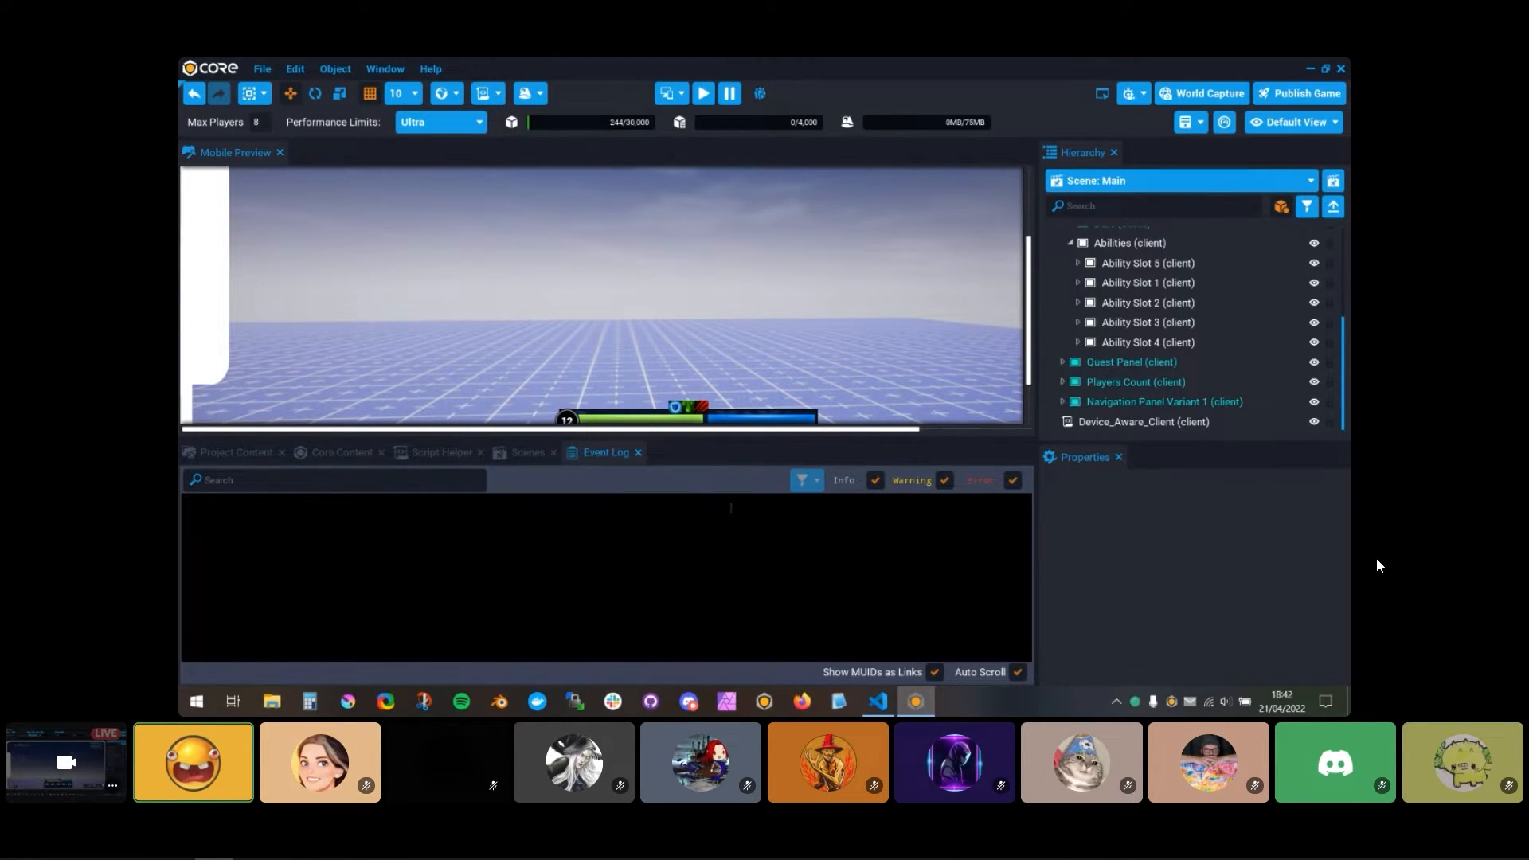
drag(692, 439, 690, 561)
Step: Start the local preview, and restart it once with an emptied Event Log
click(703, 94)
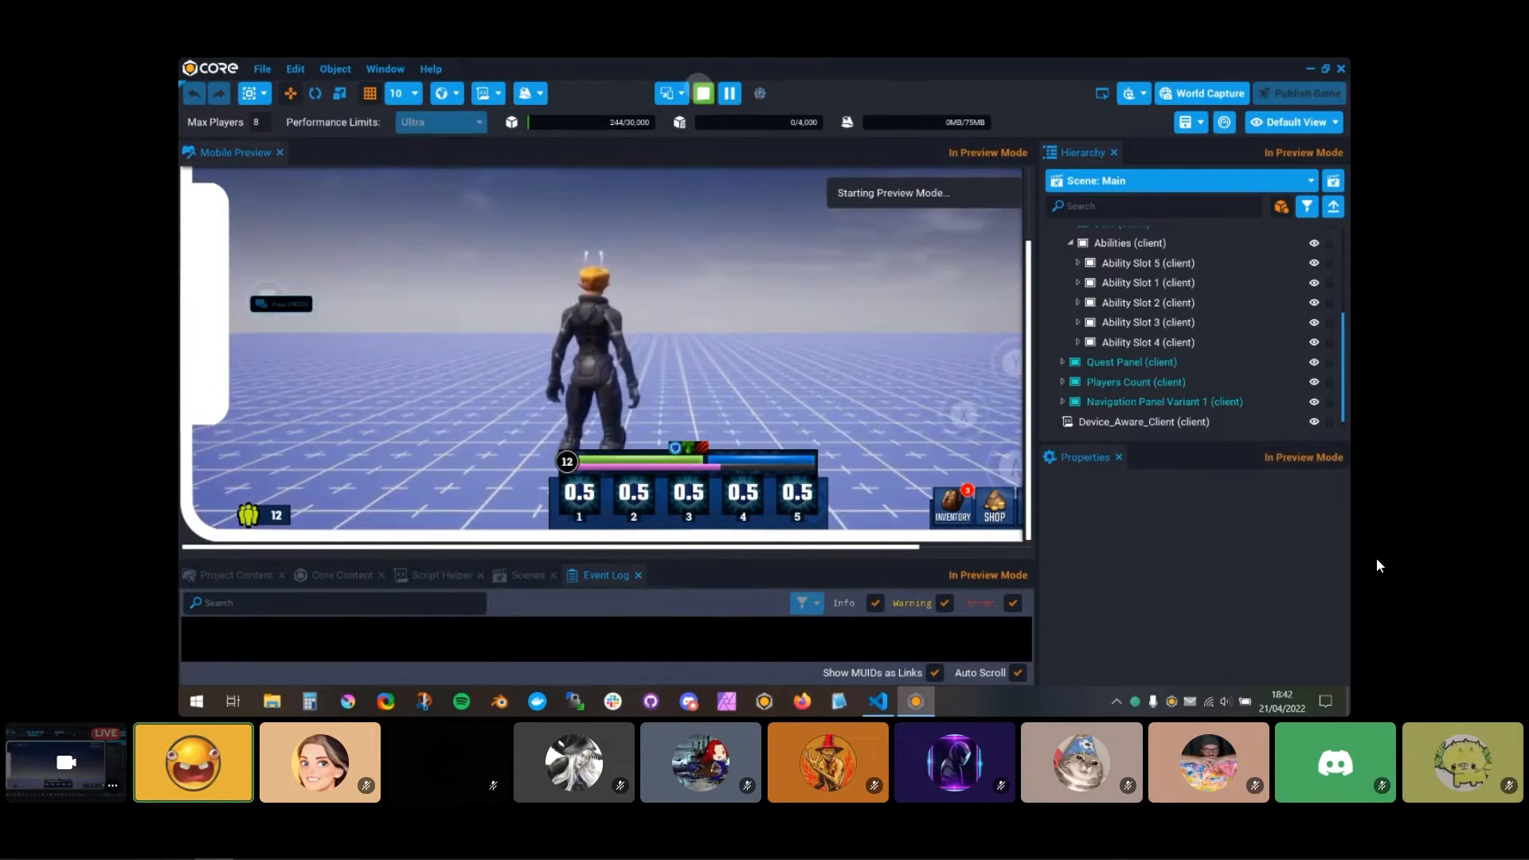
click(703, 94)
right_click(386, 636)
click(426, 477)
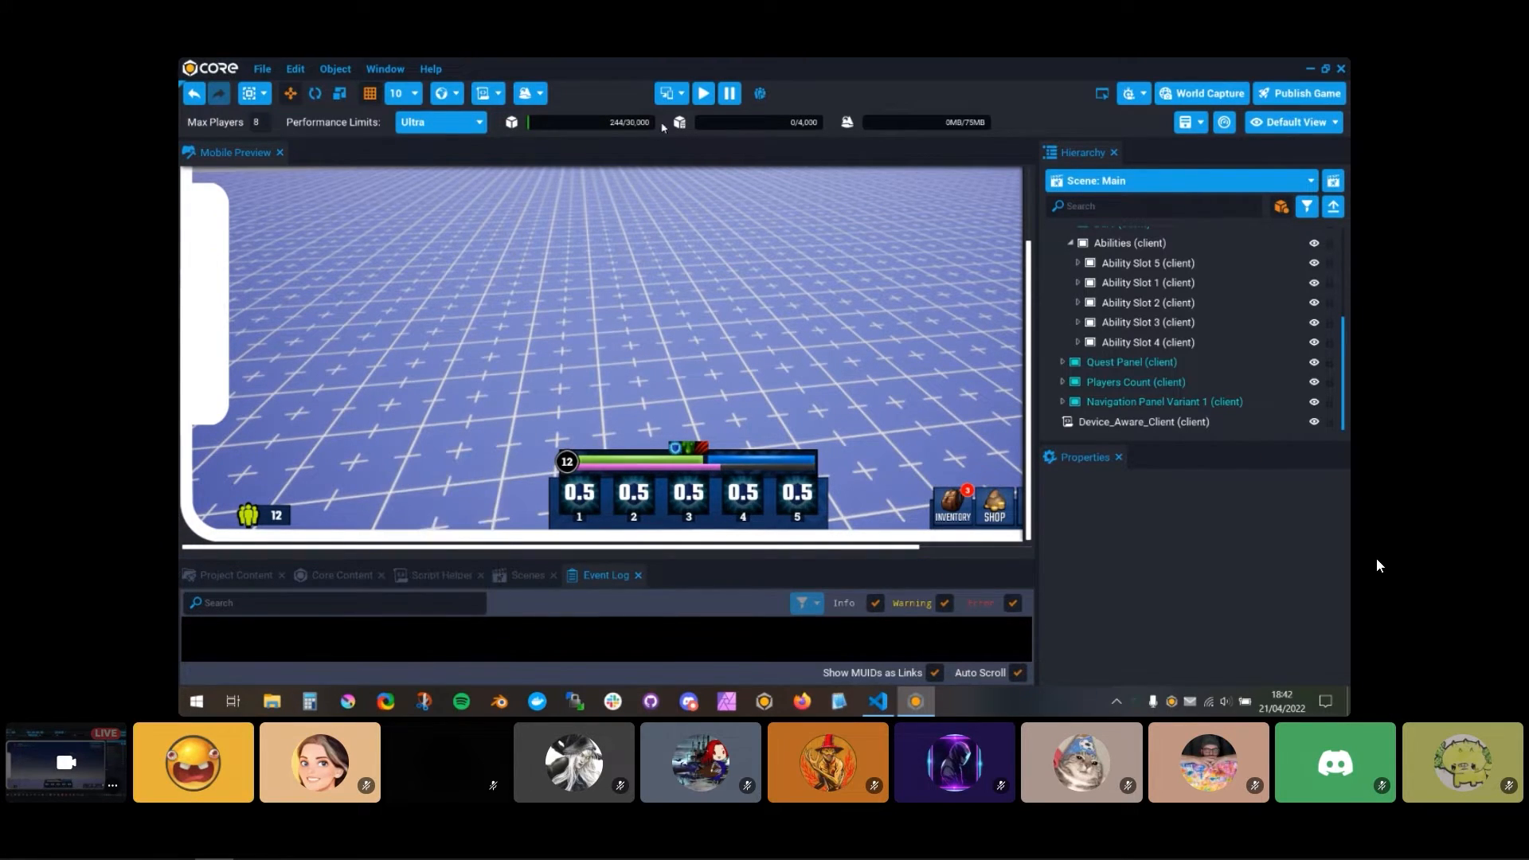
click(704, 94)
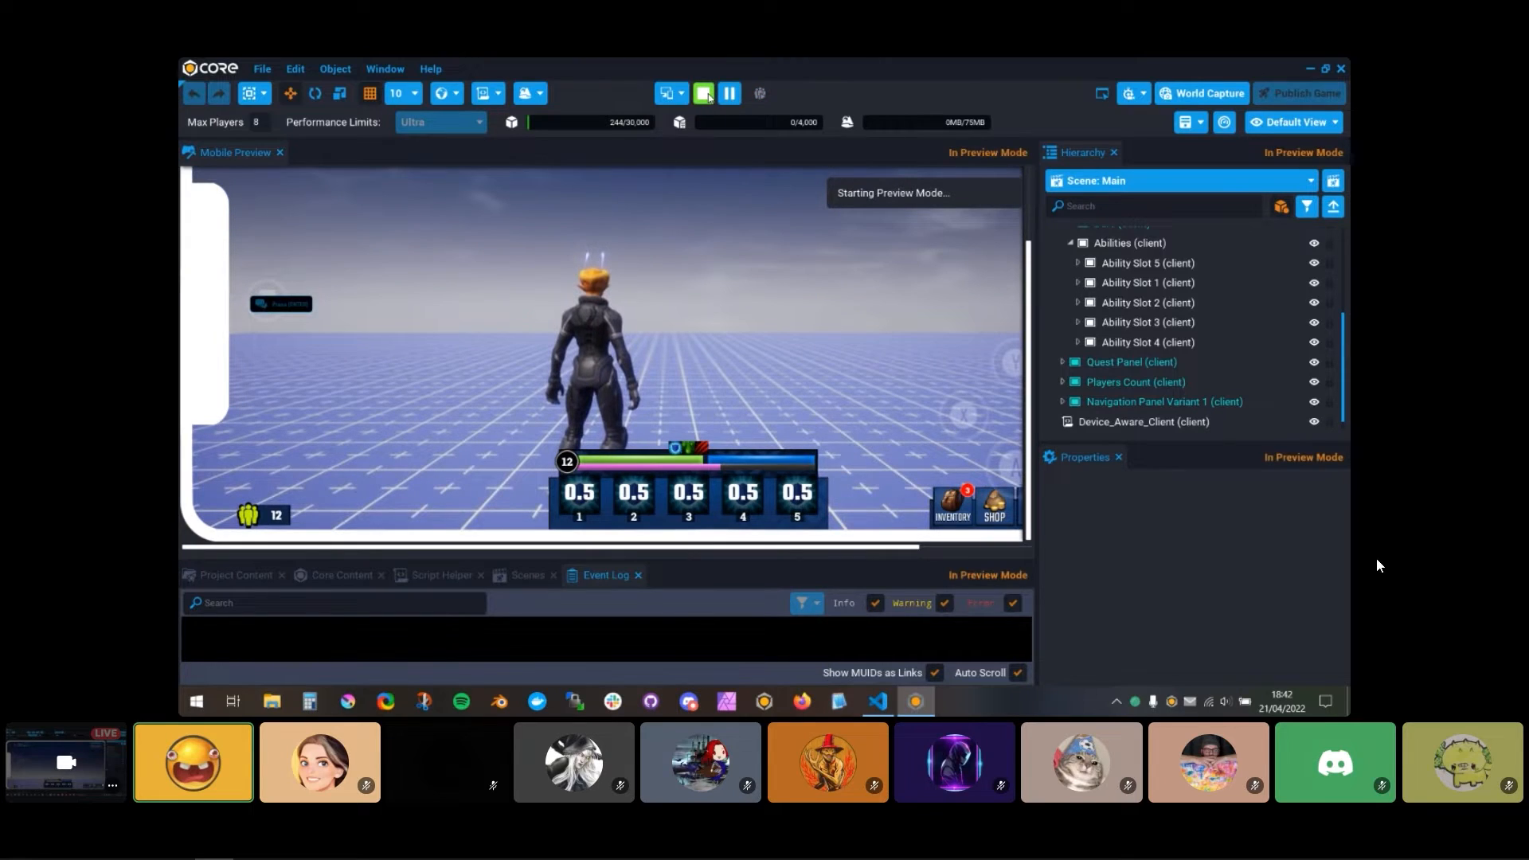
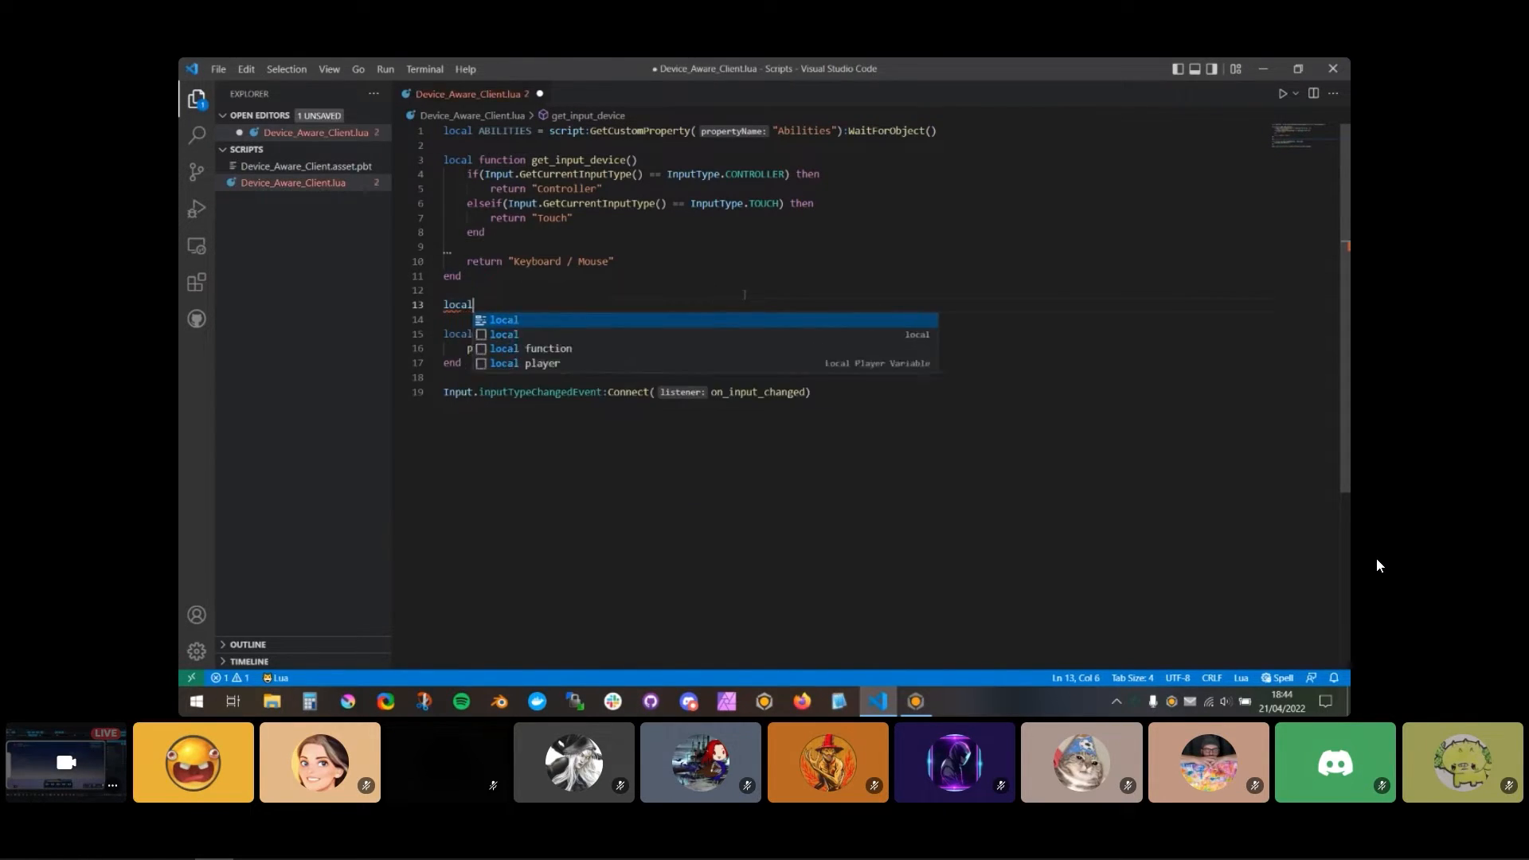
Step: Add an empty local function toggle_keys above on_input_changed, taking a parameter written as visbility
text(e )
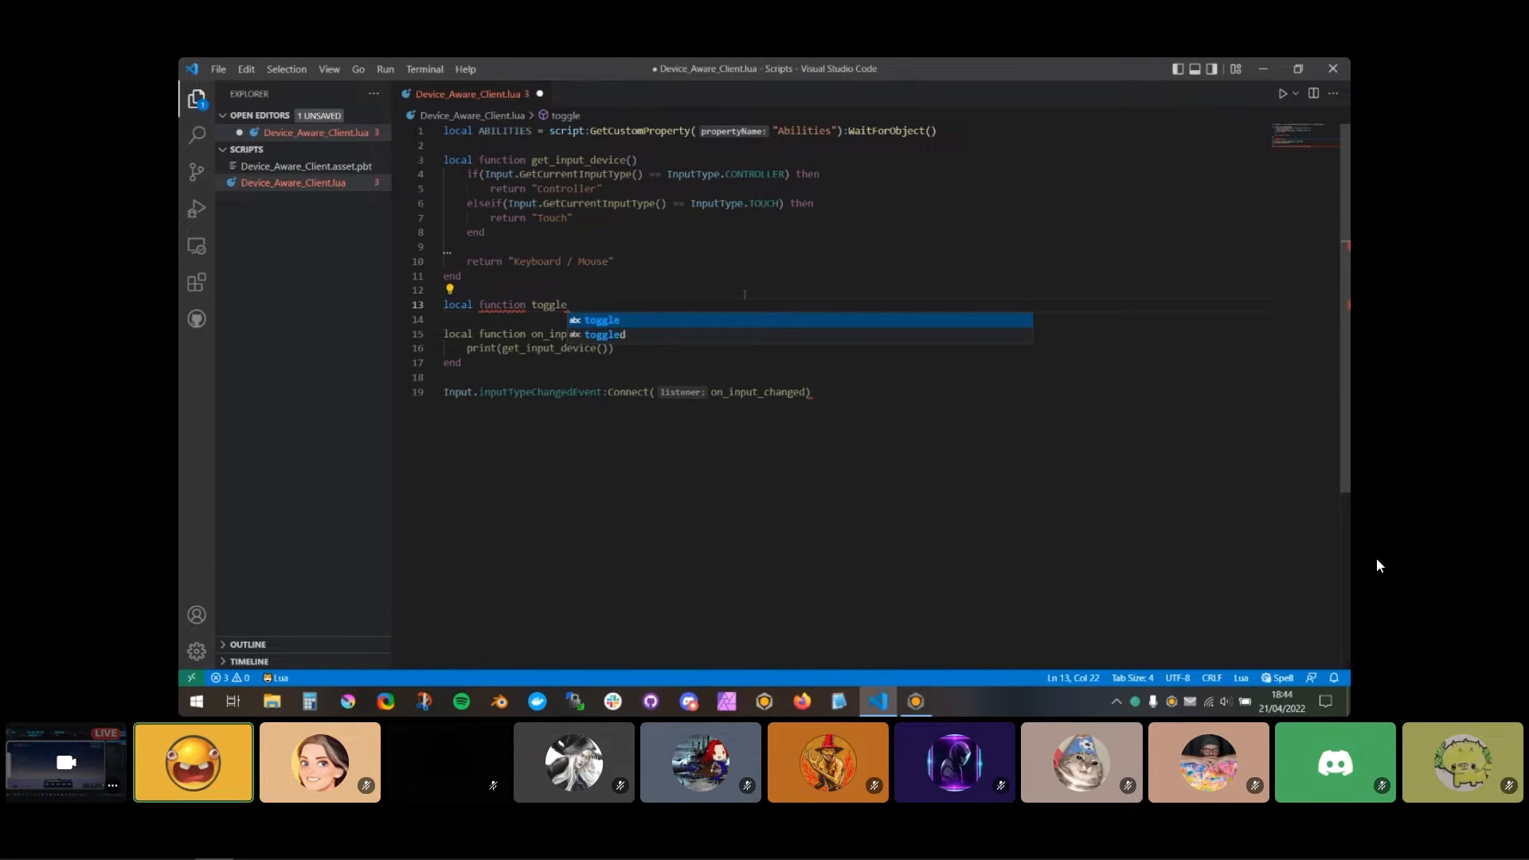
text(keys())
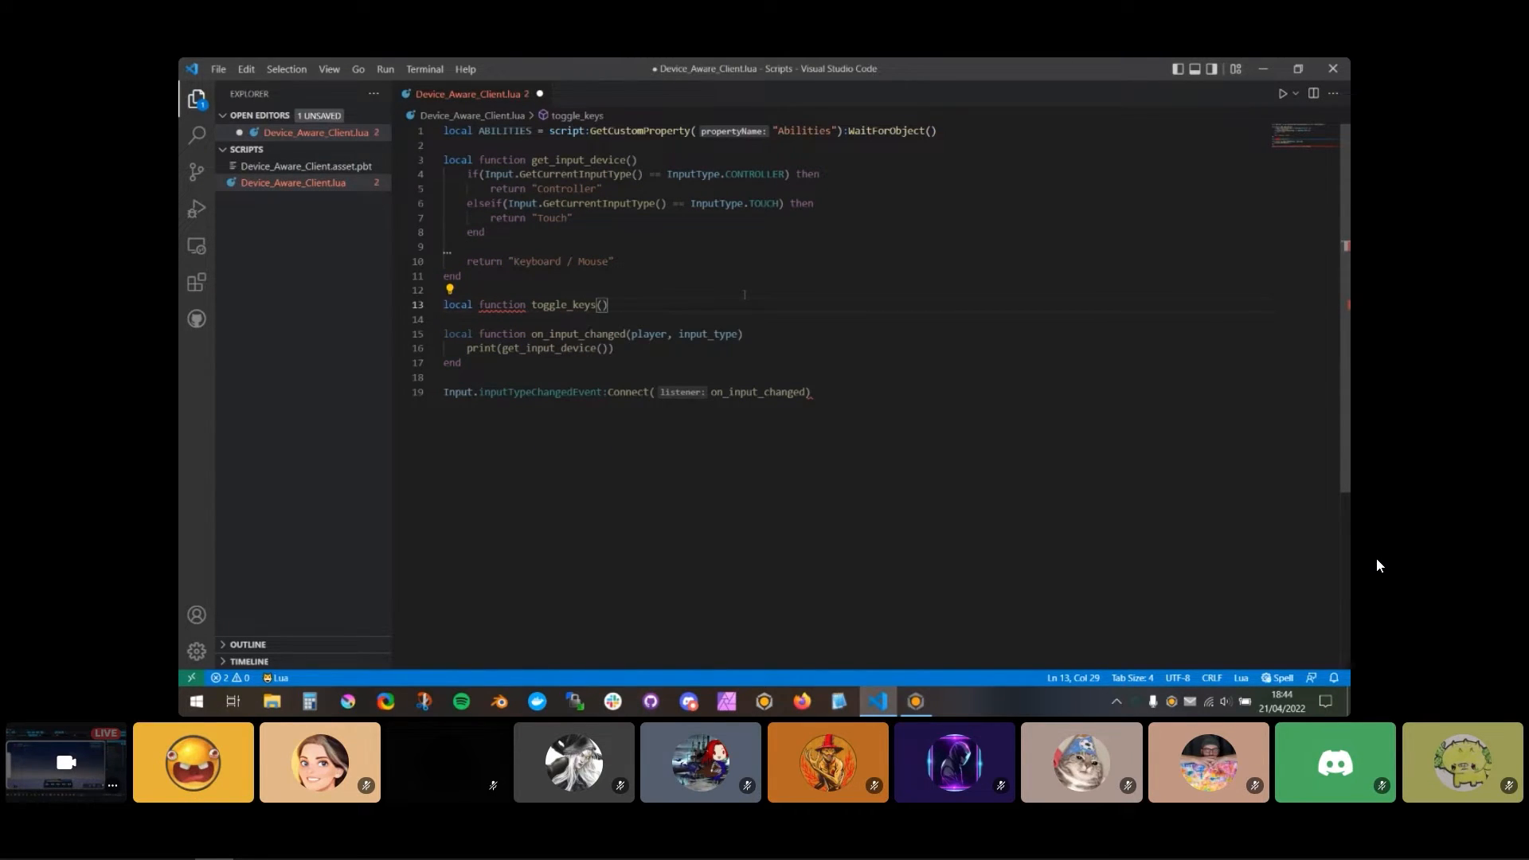
key(Return)
key(Return)
text(end)
key(shift+Up)
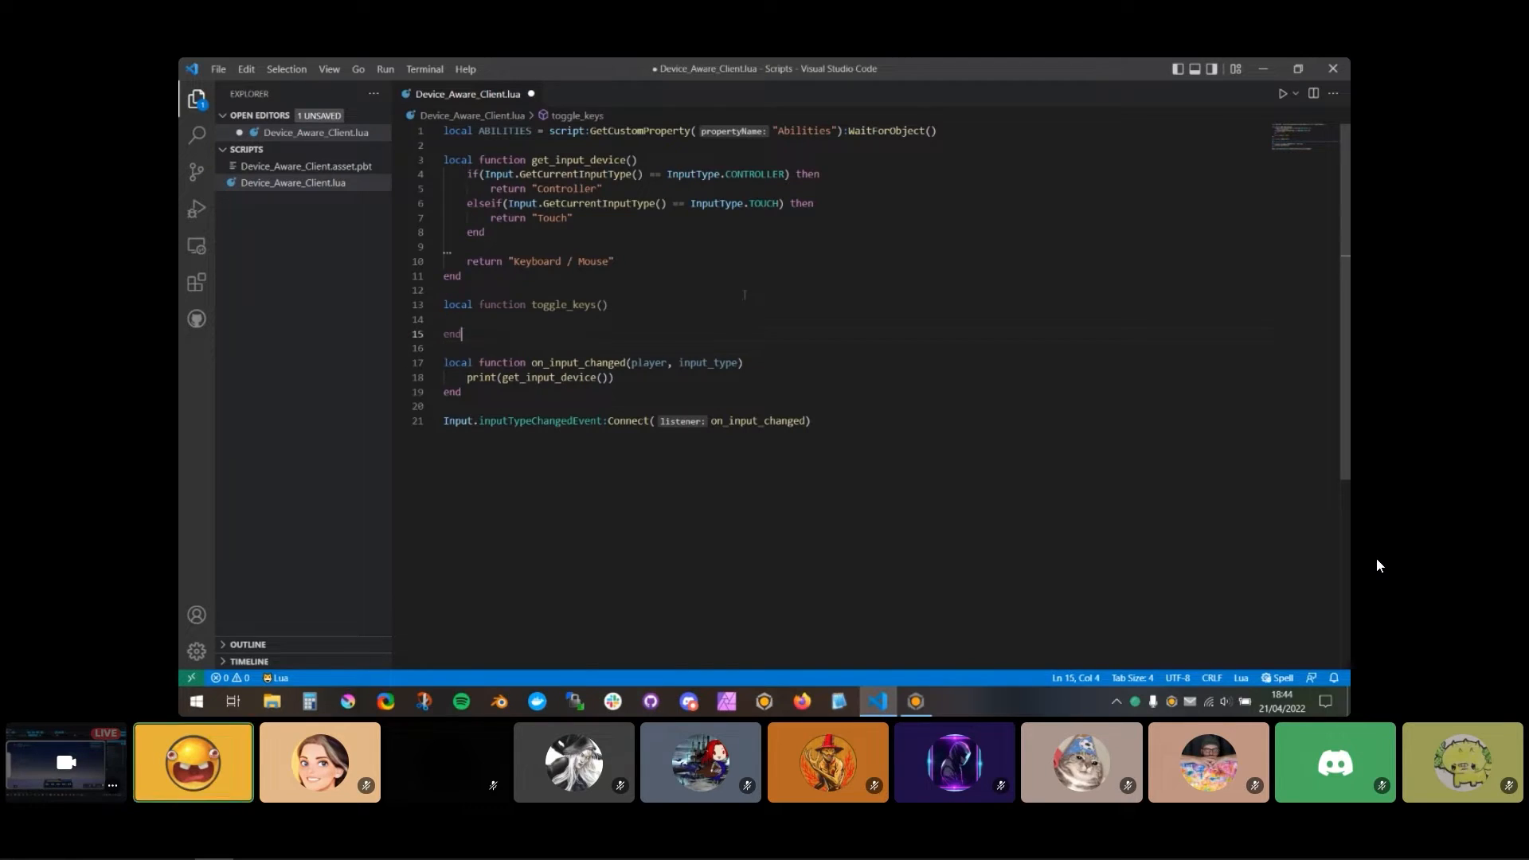
text(vis)
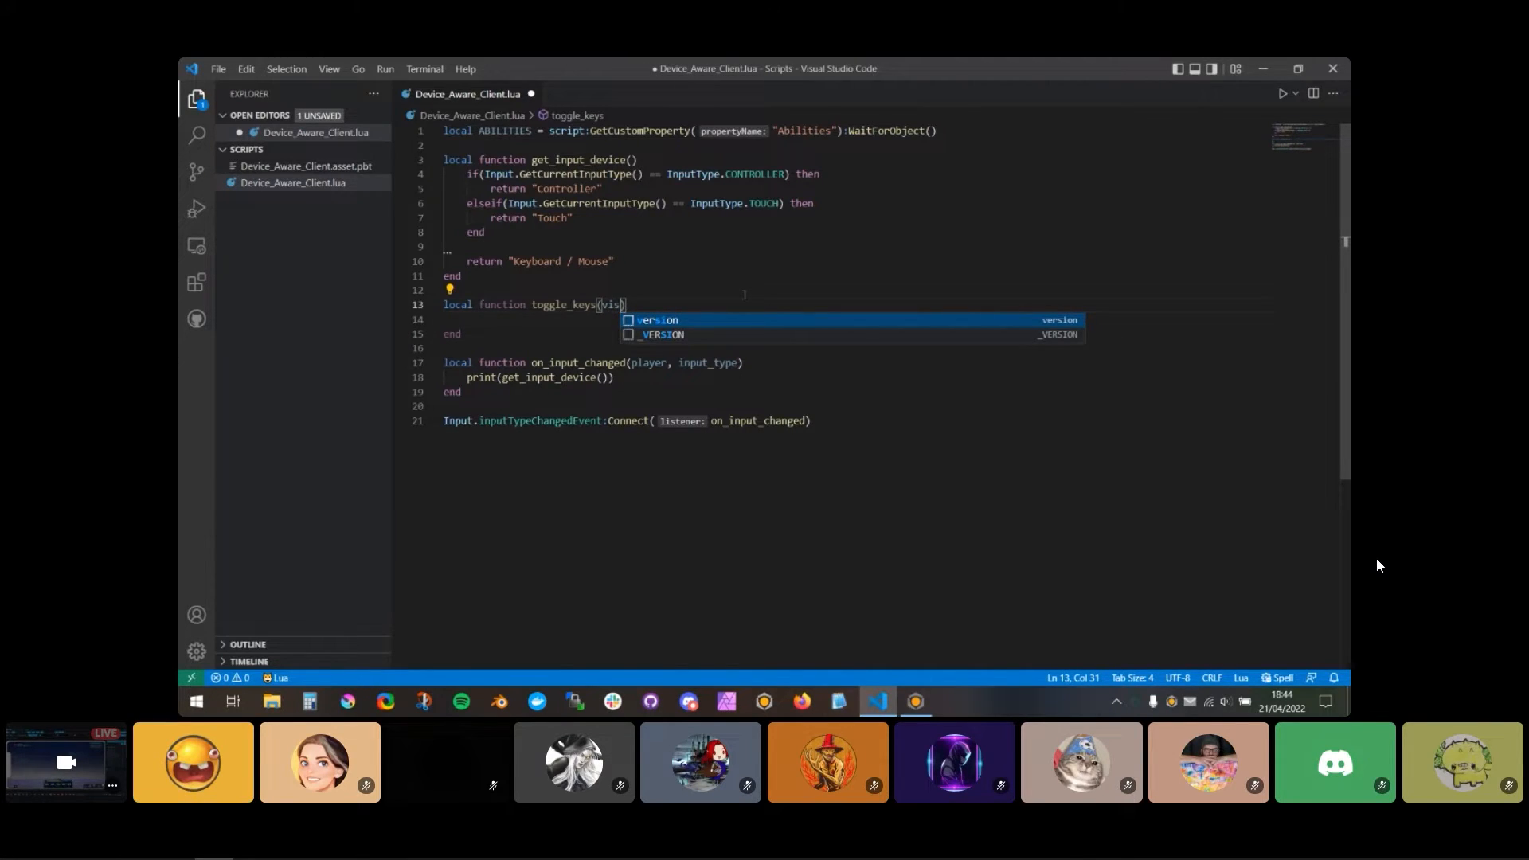
text(bility)
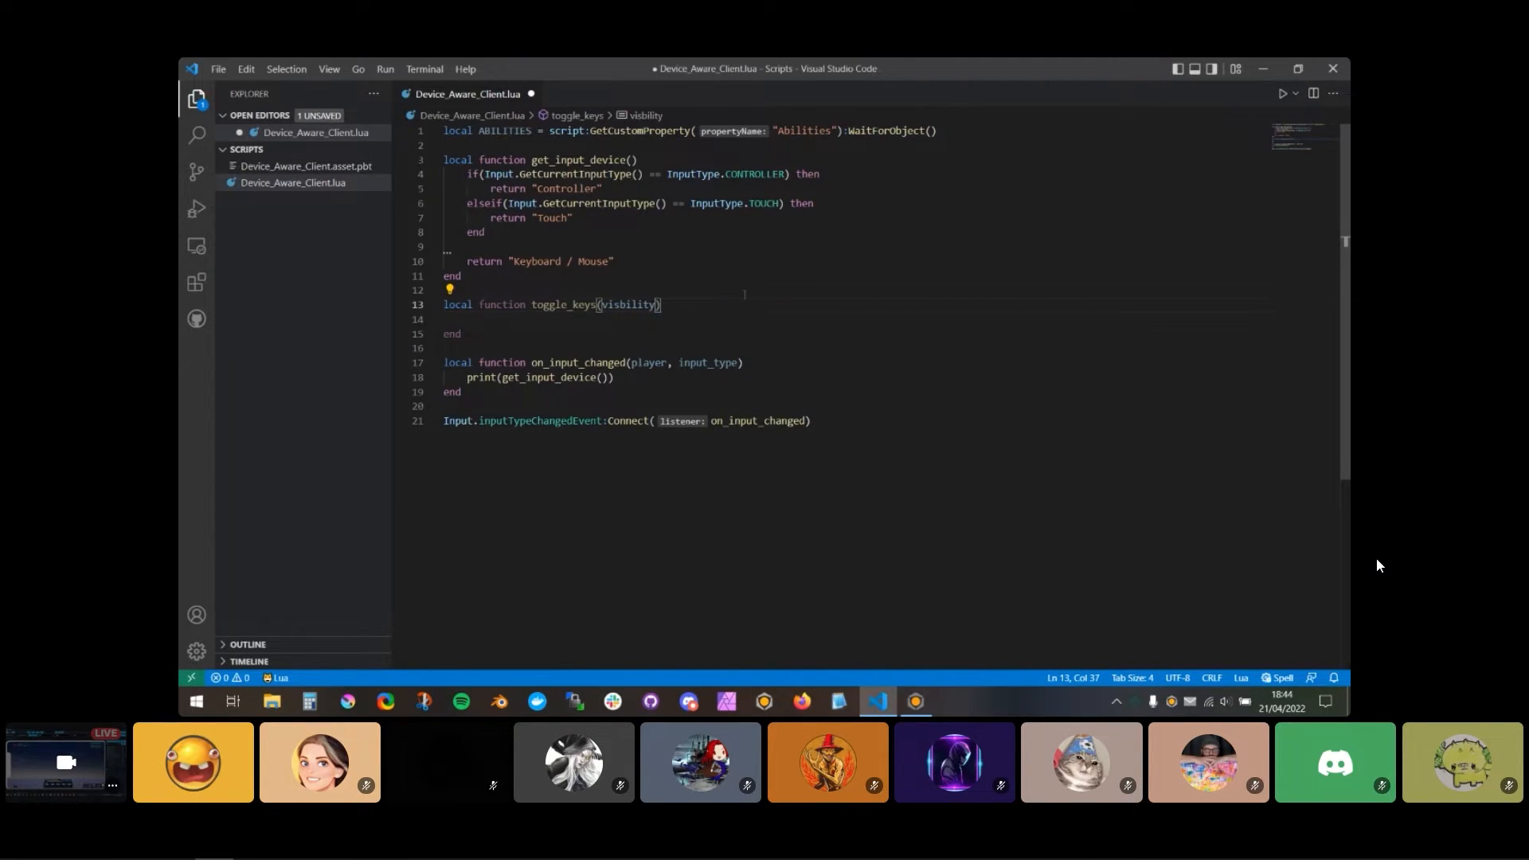
Step: Inside toggle_keys, add the loop "for index, child in ipairs(ABILITIES:GetChildren()) do" with its closing end and an empty body
key(Left)
key(Tab)
text(for inde)
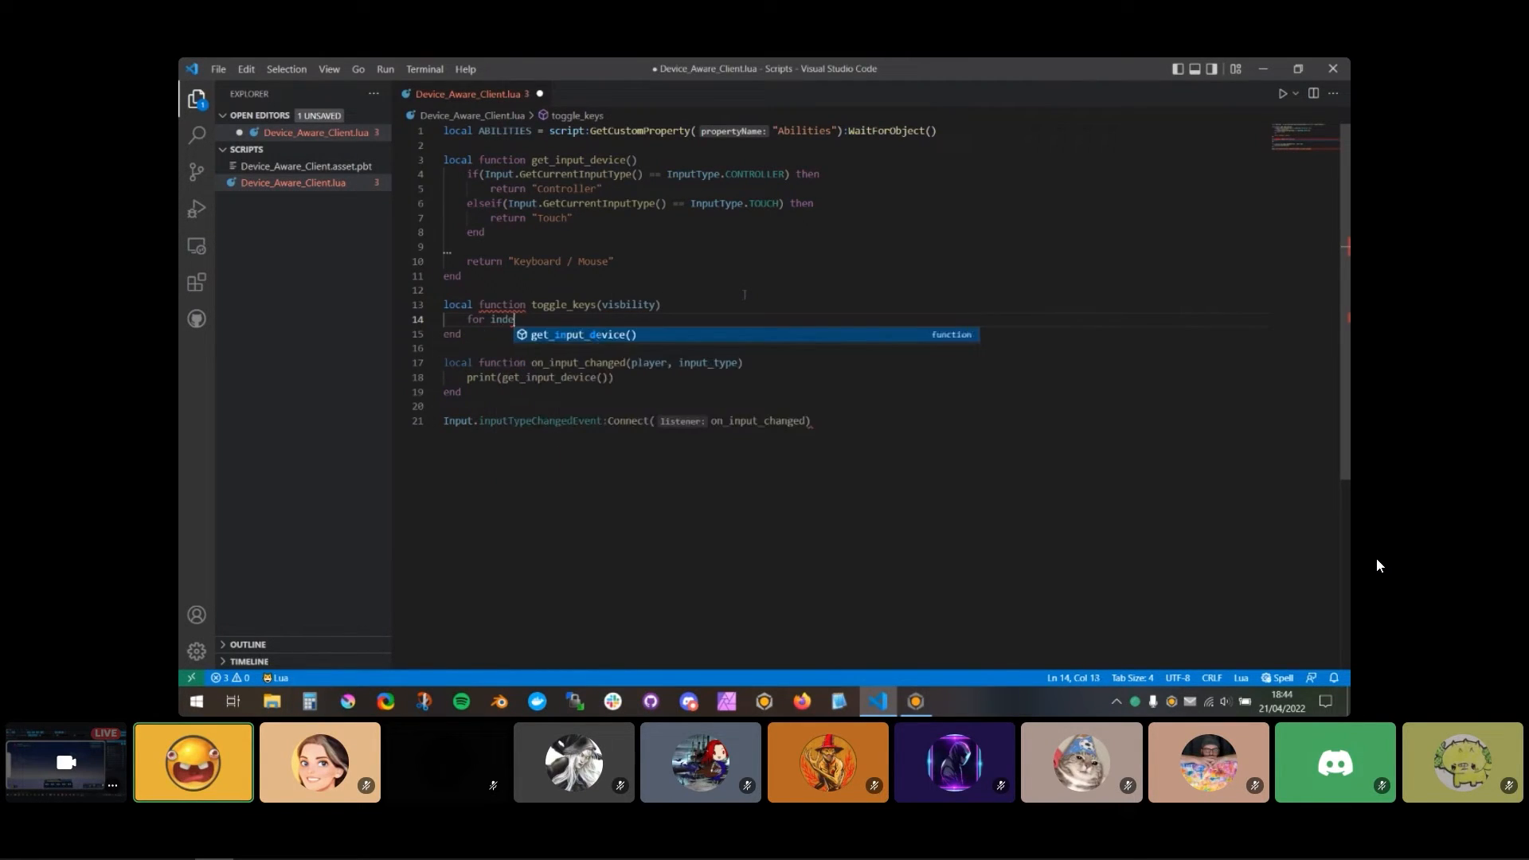
text(x, child in i)
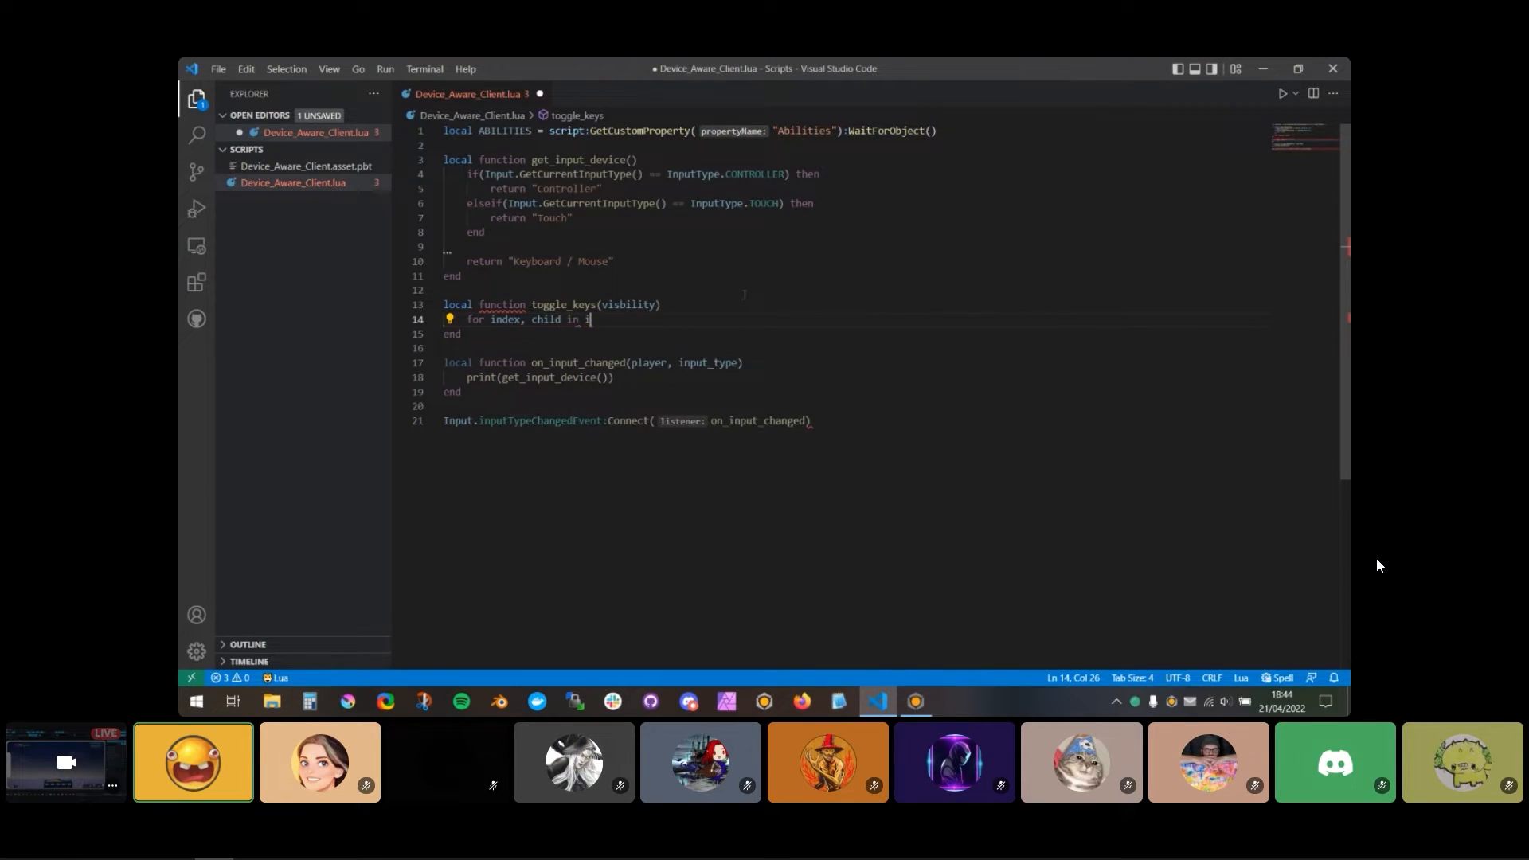
text(pairs(ABILITIES)
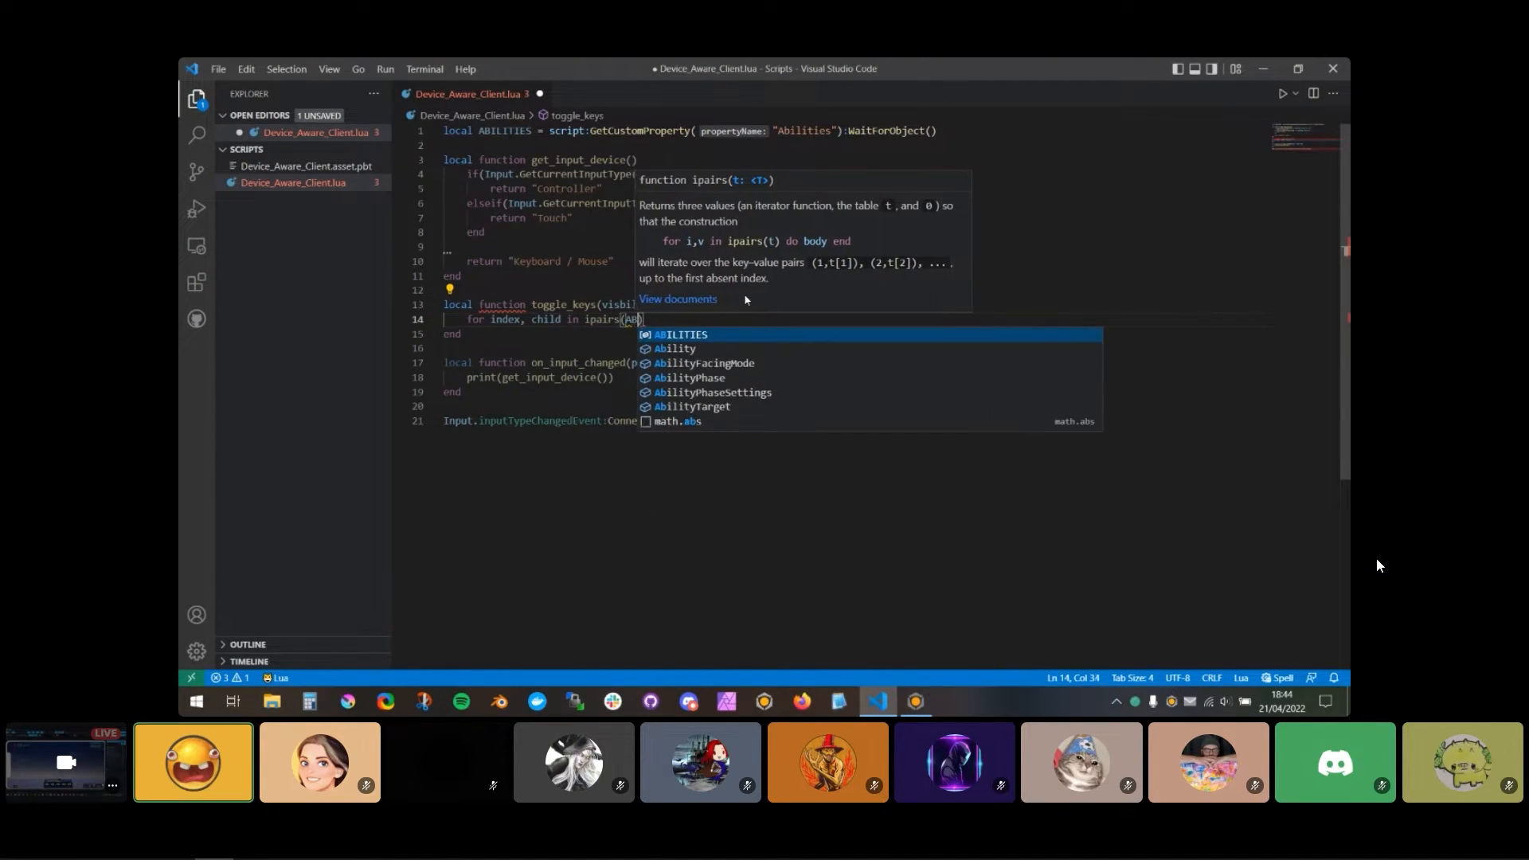
text(:GetChildren)
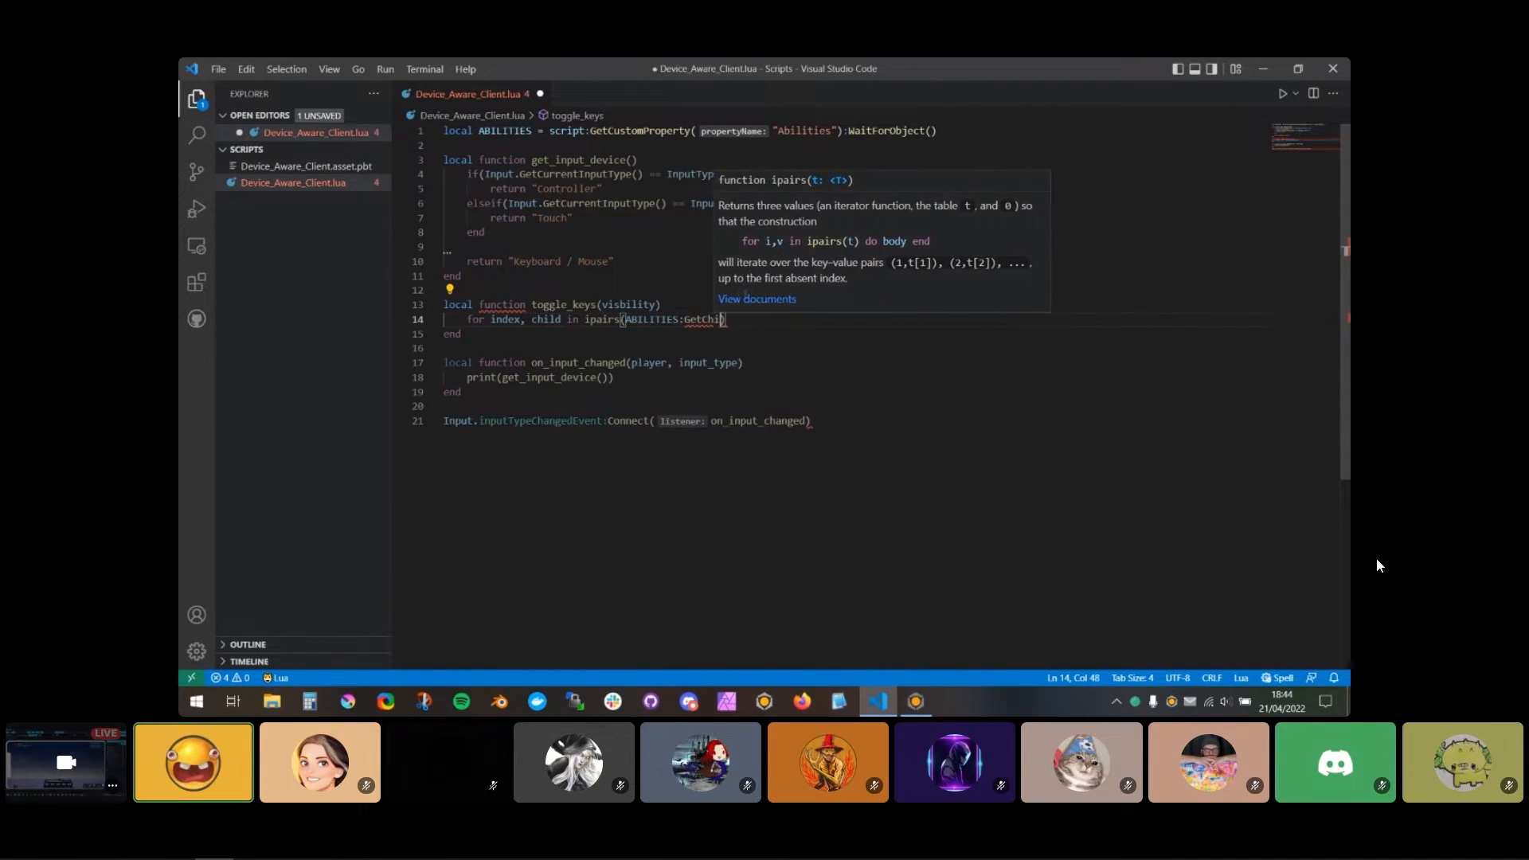
text(()) do)
key(Return)
key(Return)
text(en)
key(Return)
key(Up)
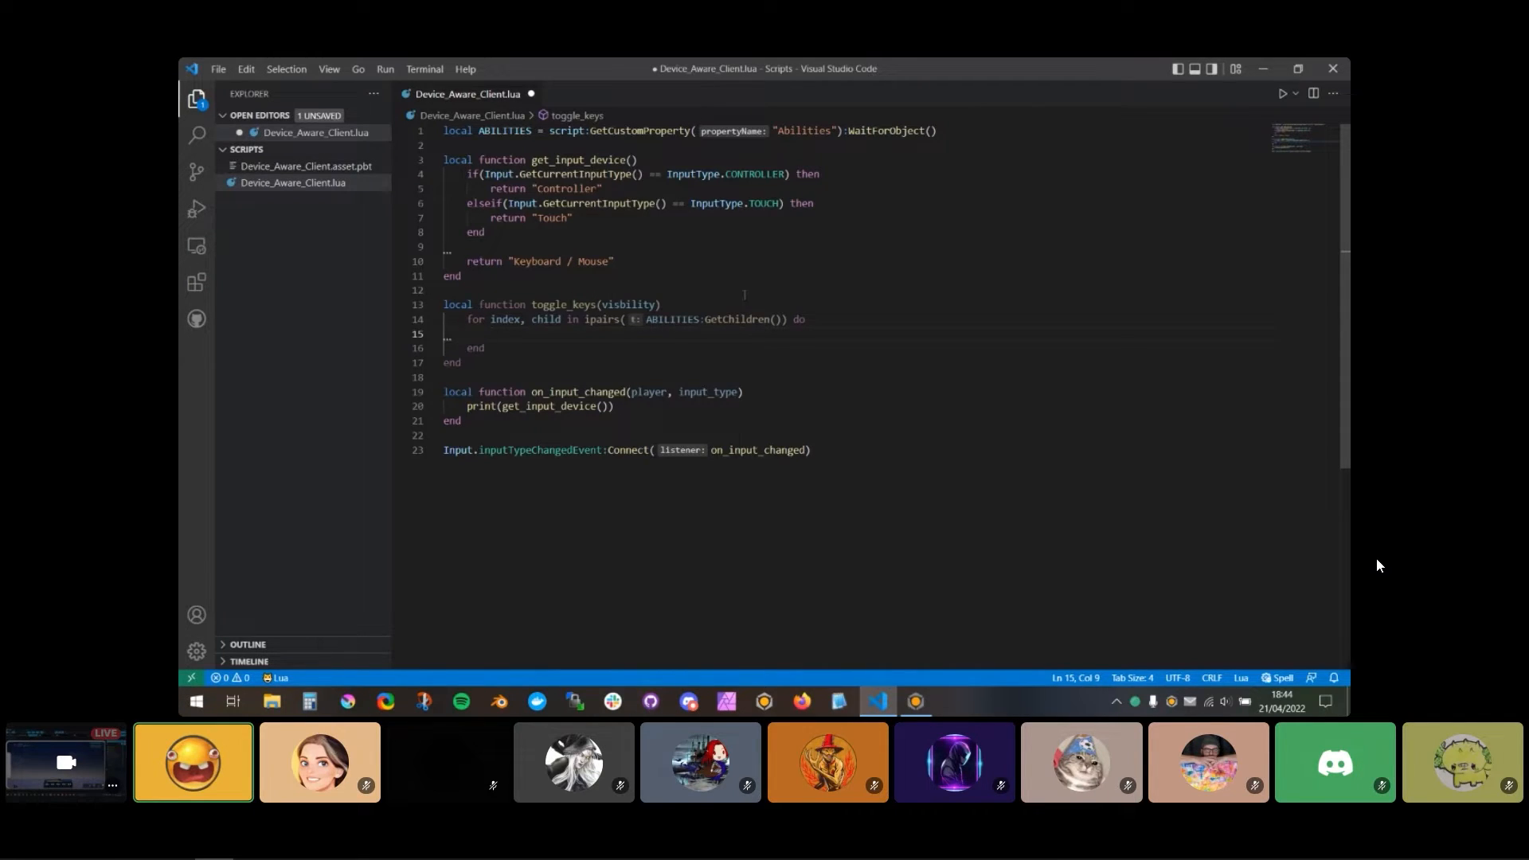
Step: Switch to Core and look inside Ability Slot 5 and its Frame for the names of the key number elements
click(916, 702)
click(1078, 263)
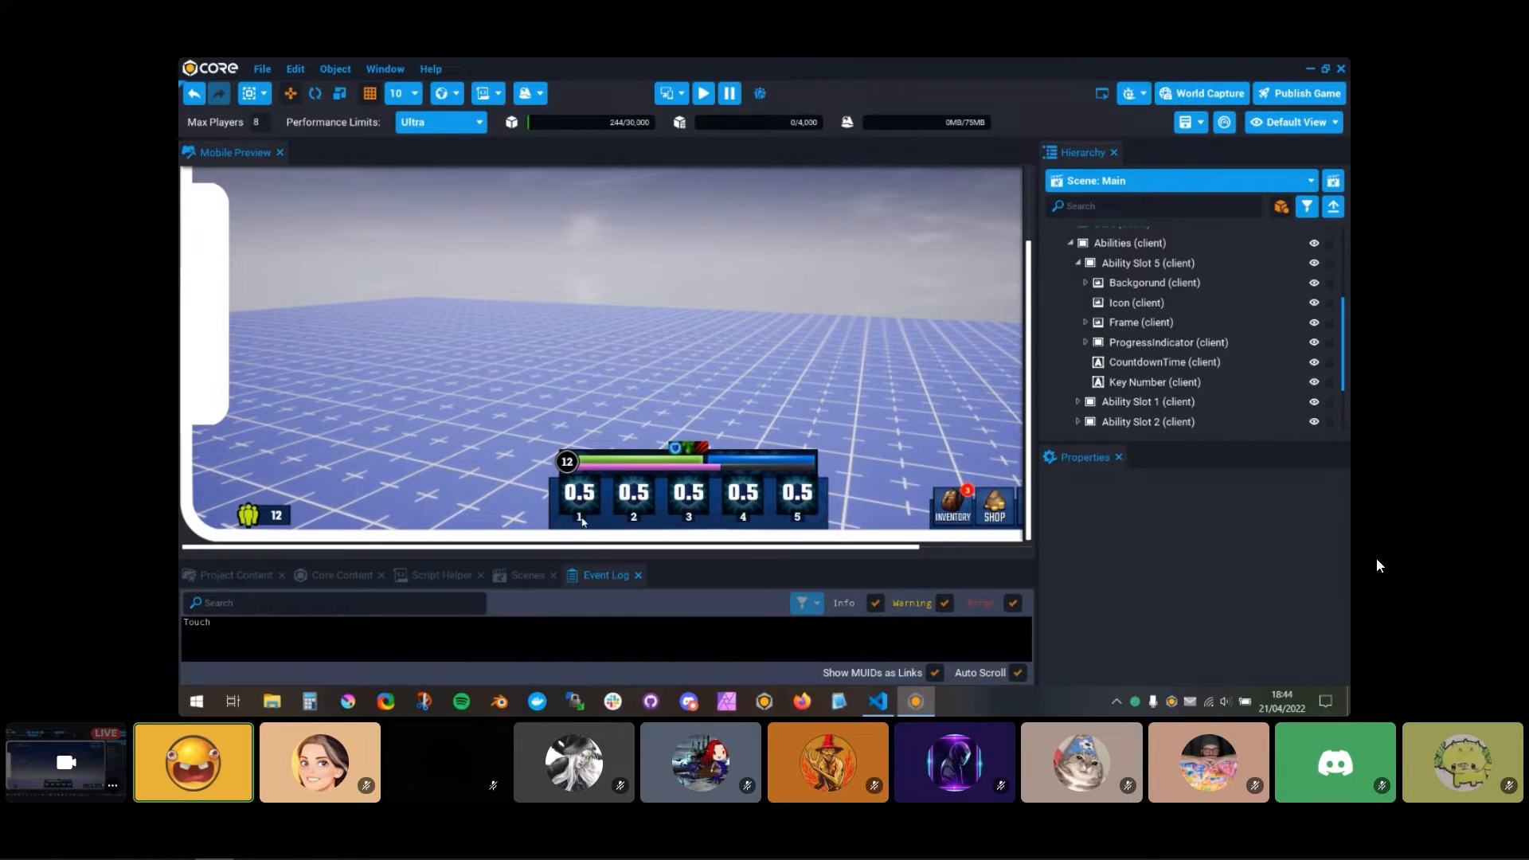
click(1085, 282)
click(1085, 283)
click(1085, 322)
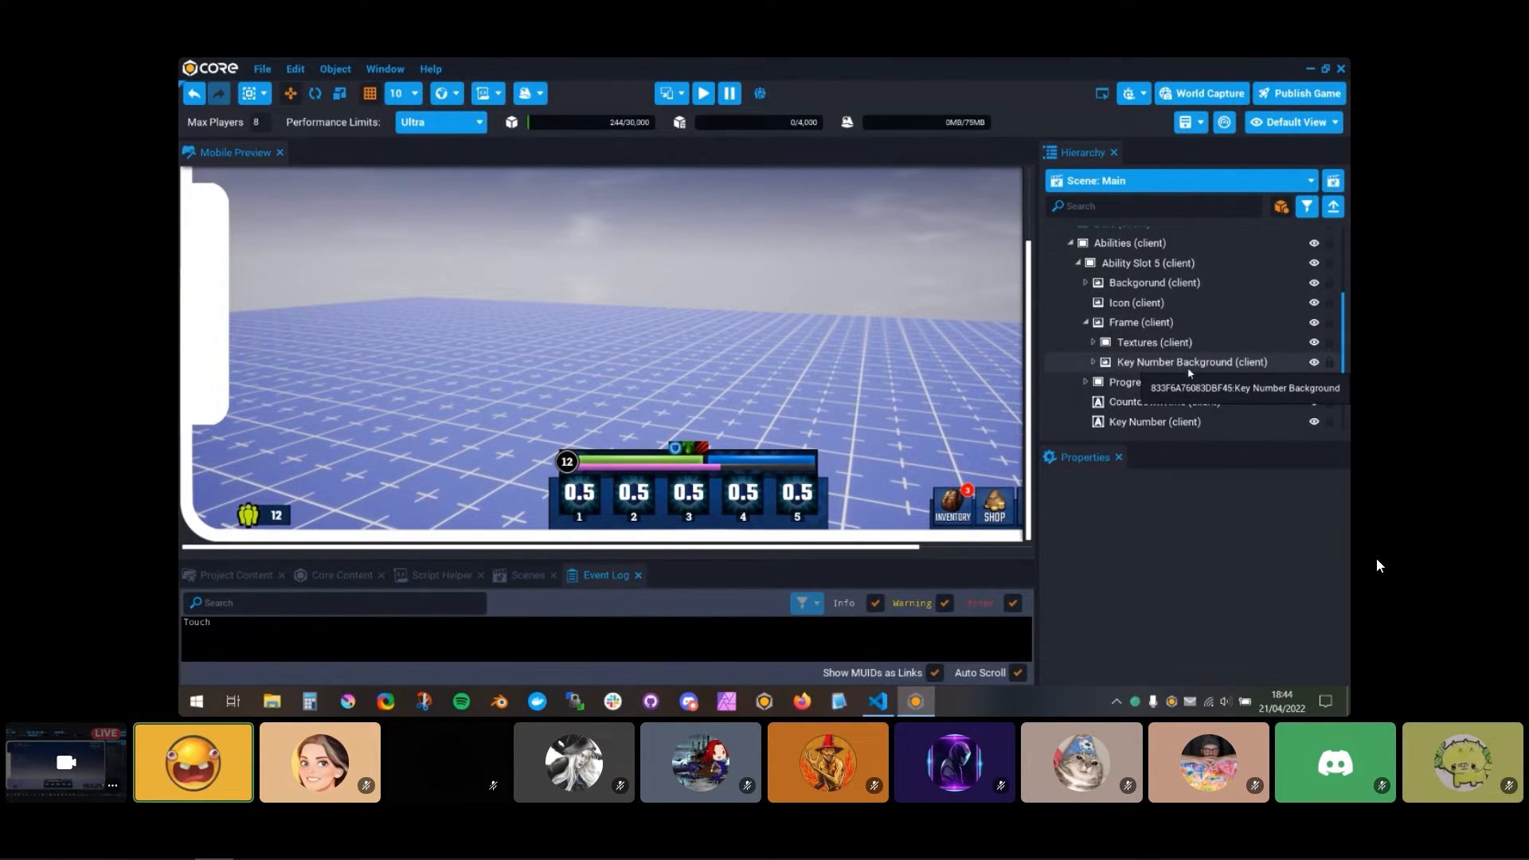
scroll(1224, 373, down, 2)
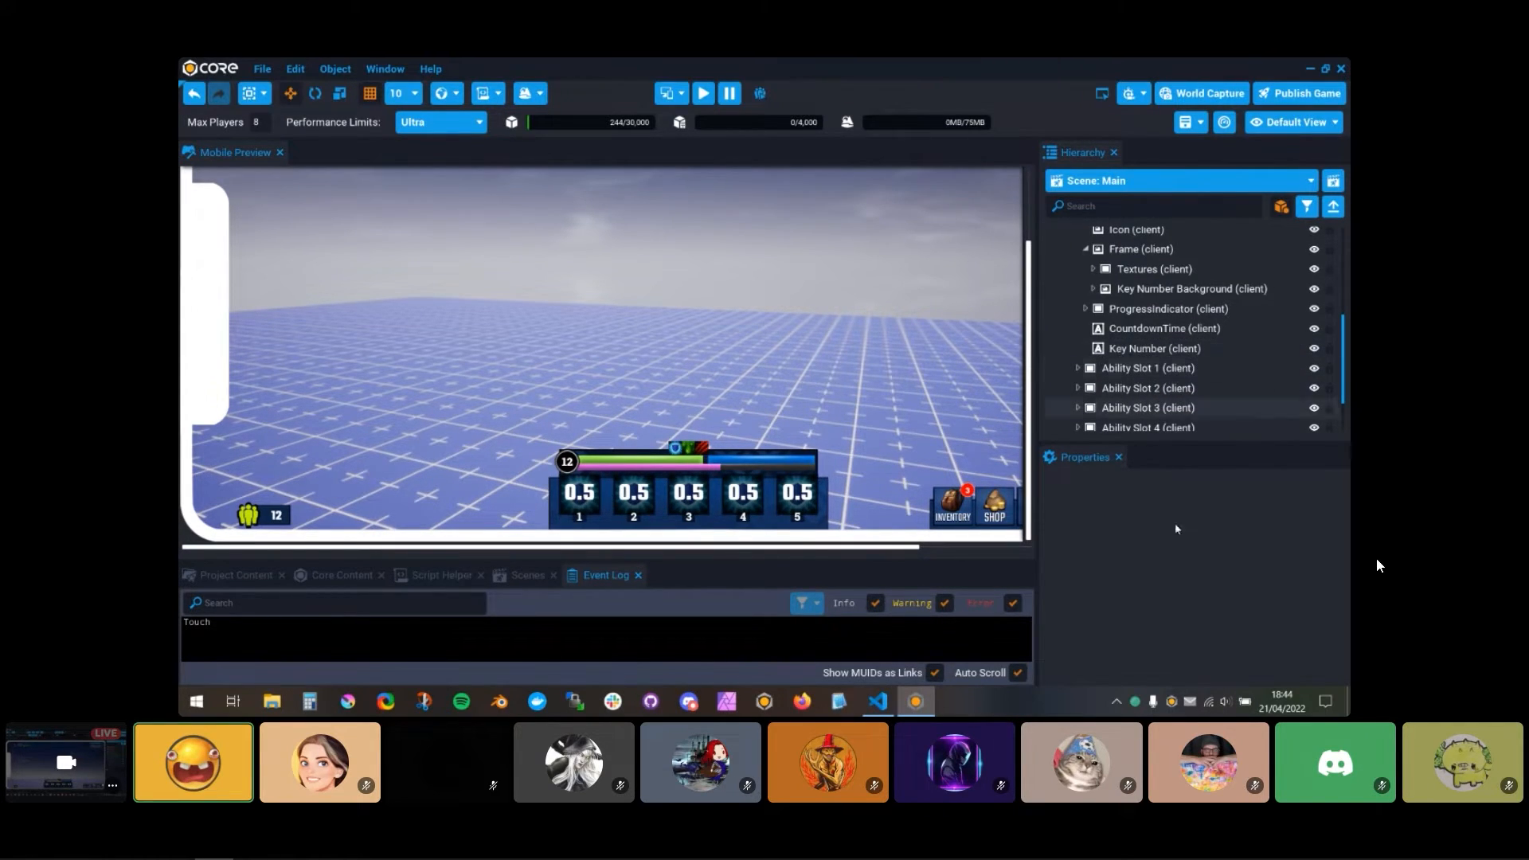
Step: Back in Visual Studio Code, fill the loop body with child:FindDescendantByName("Key Number").visbility = visbility
click(888, 700)
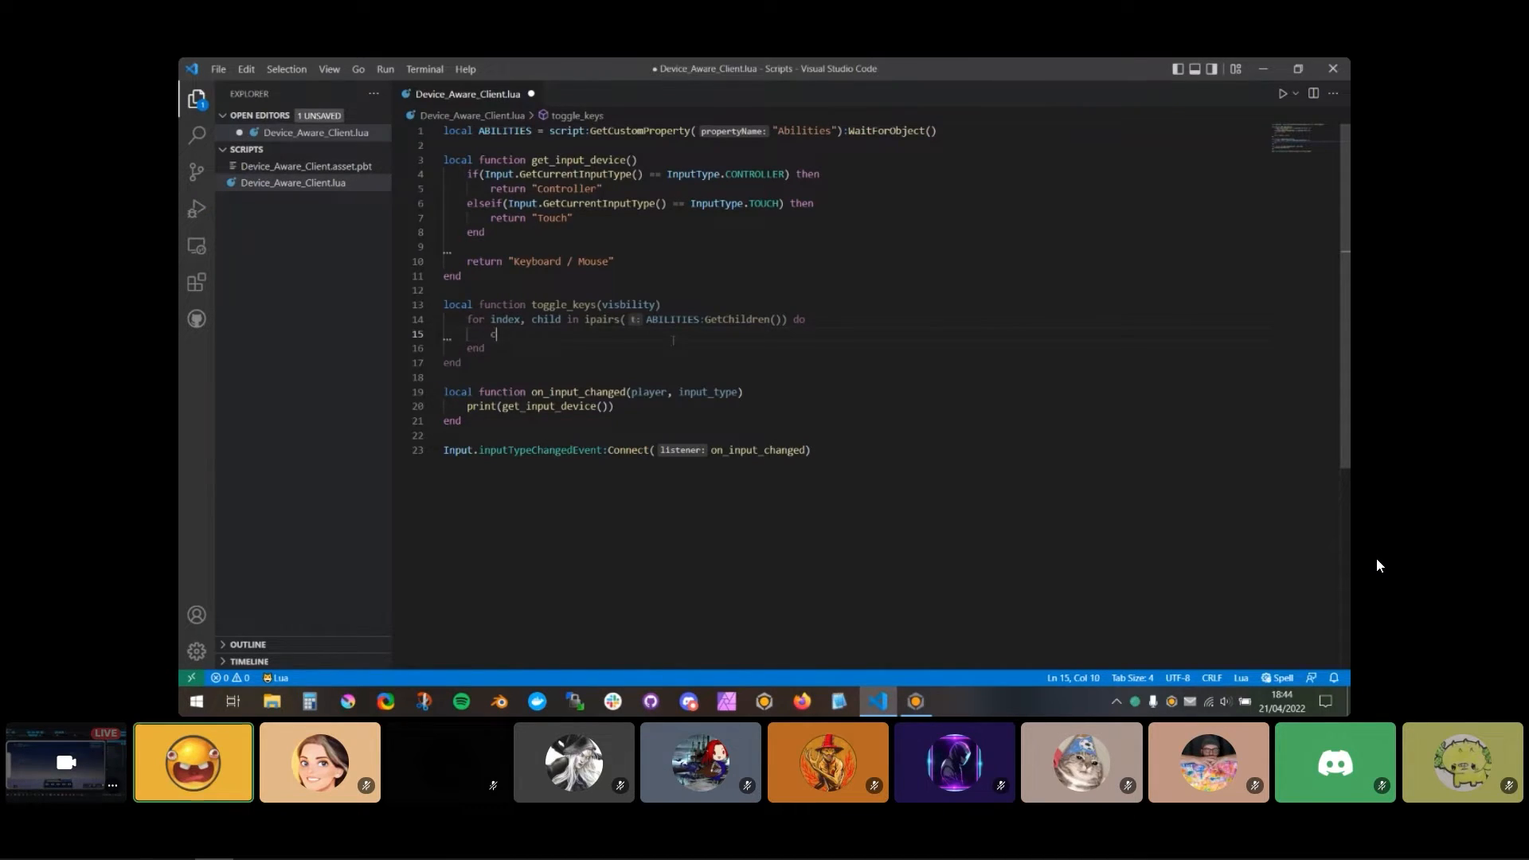
text(hild:FindDe)
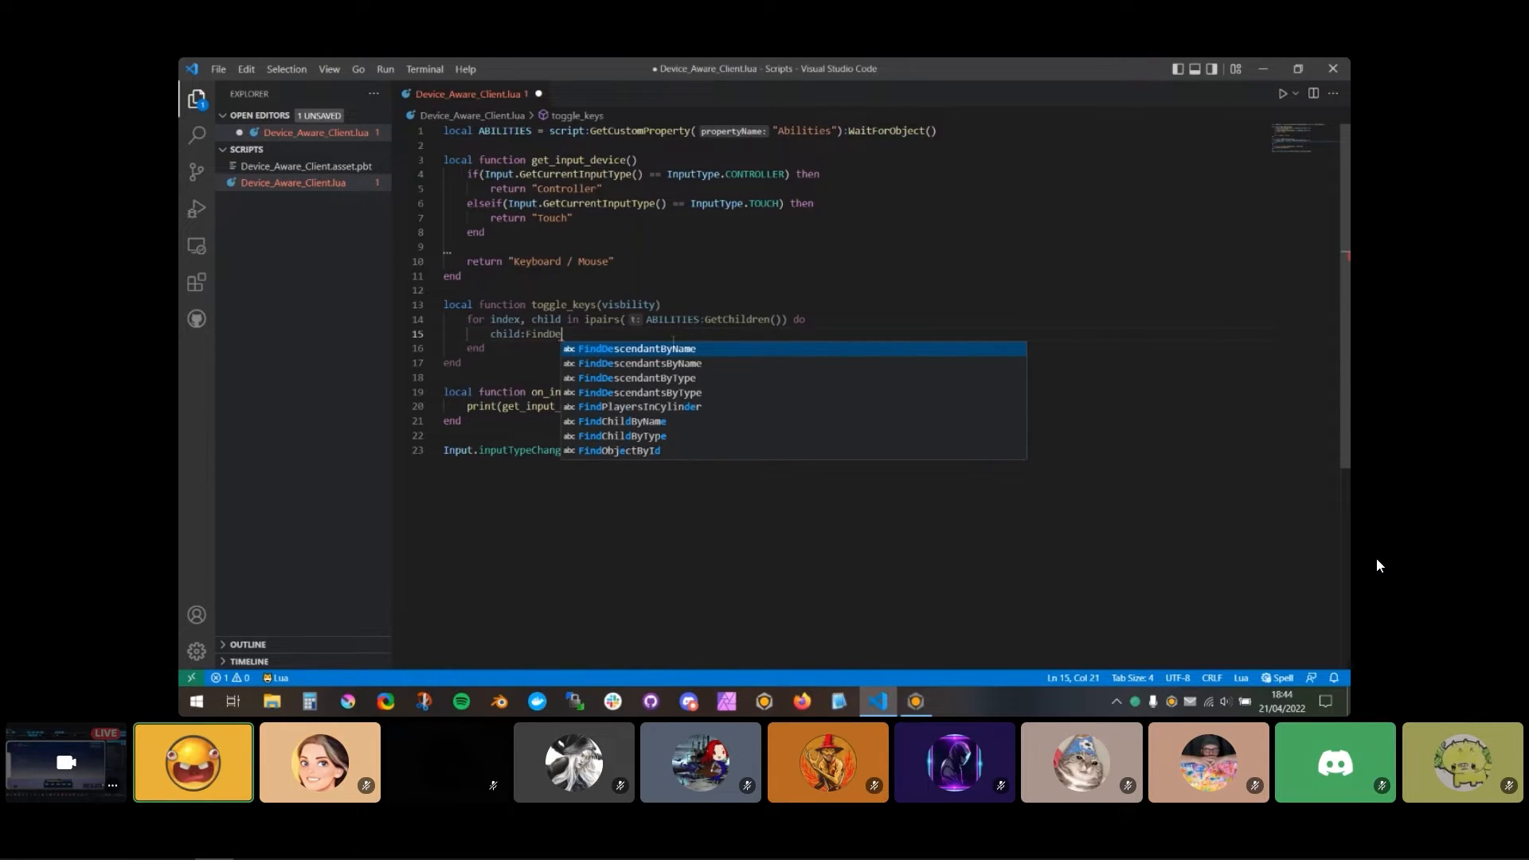
key(Tab)
text((")
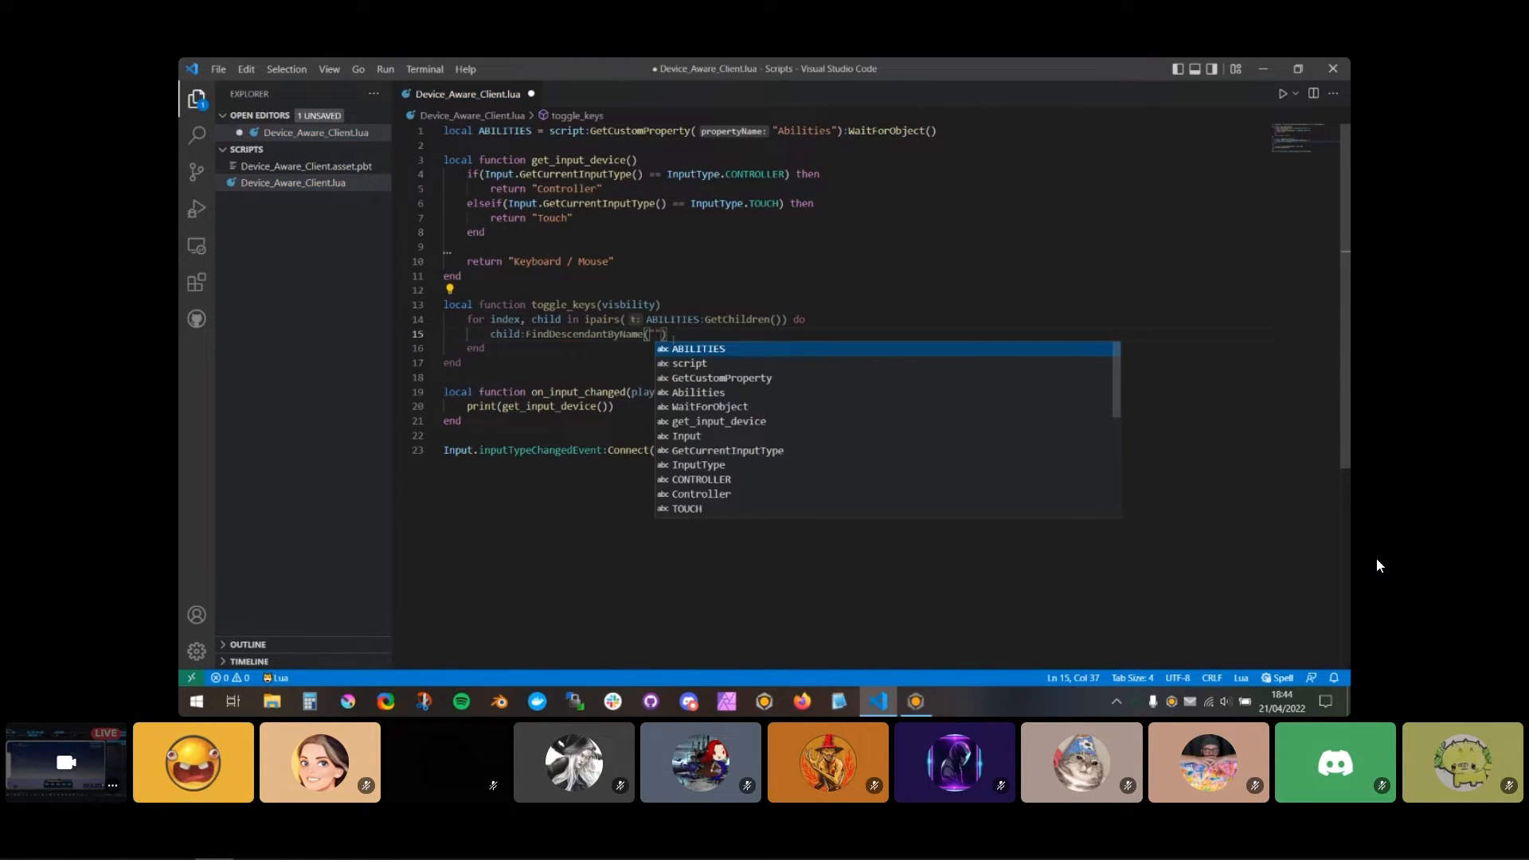
text(Key_Number")
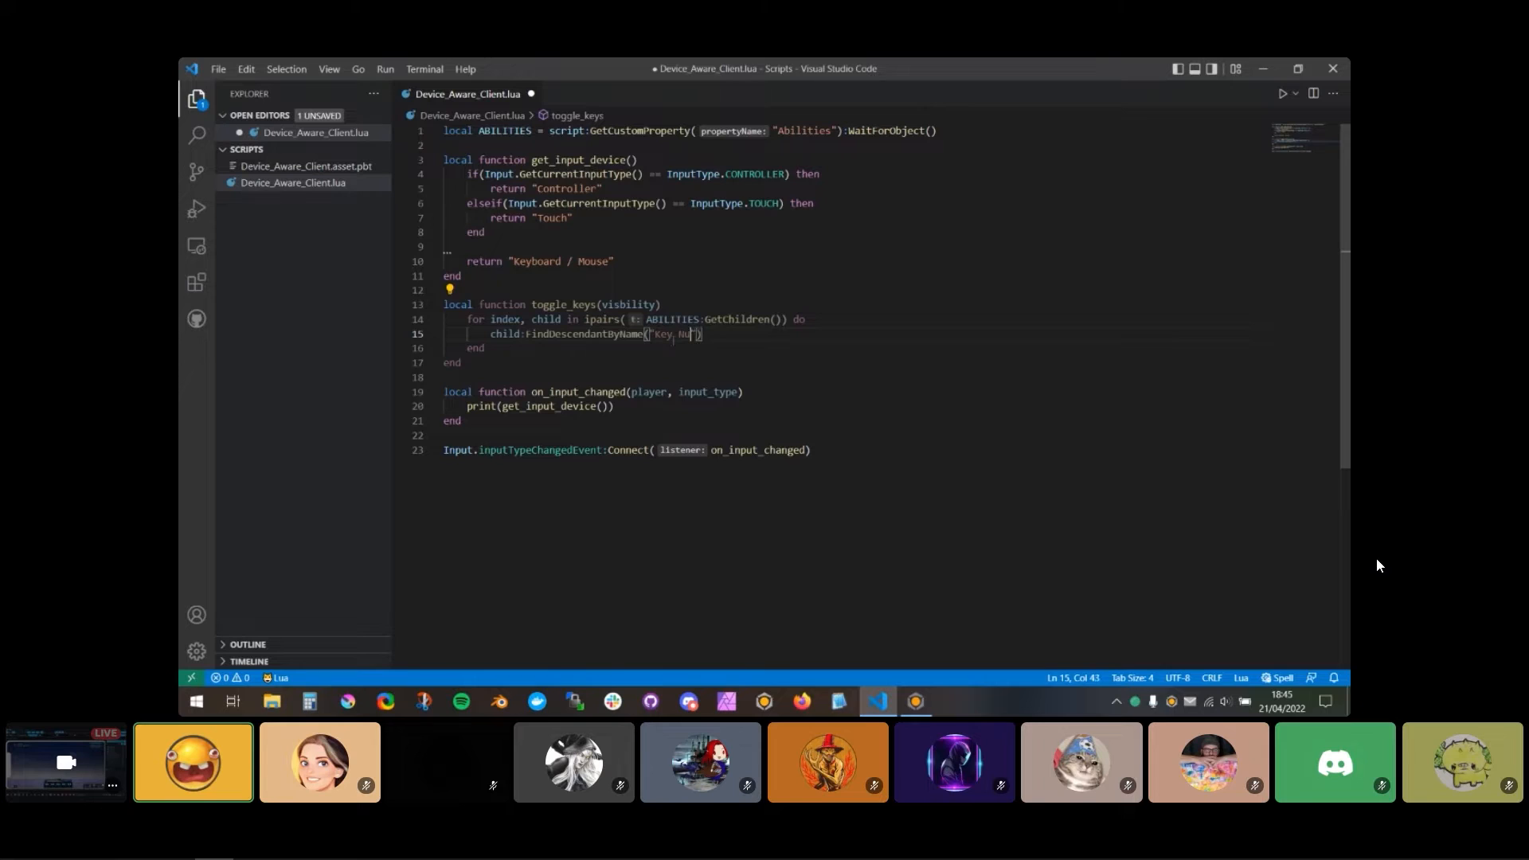
text().)
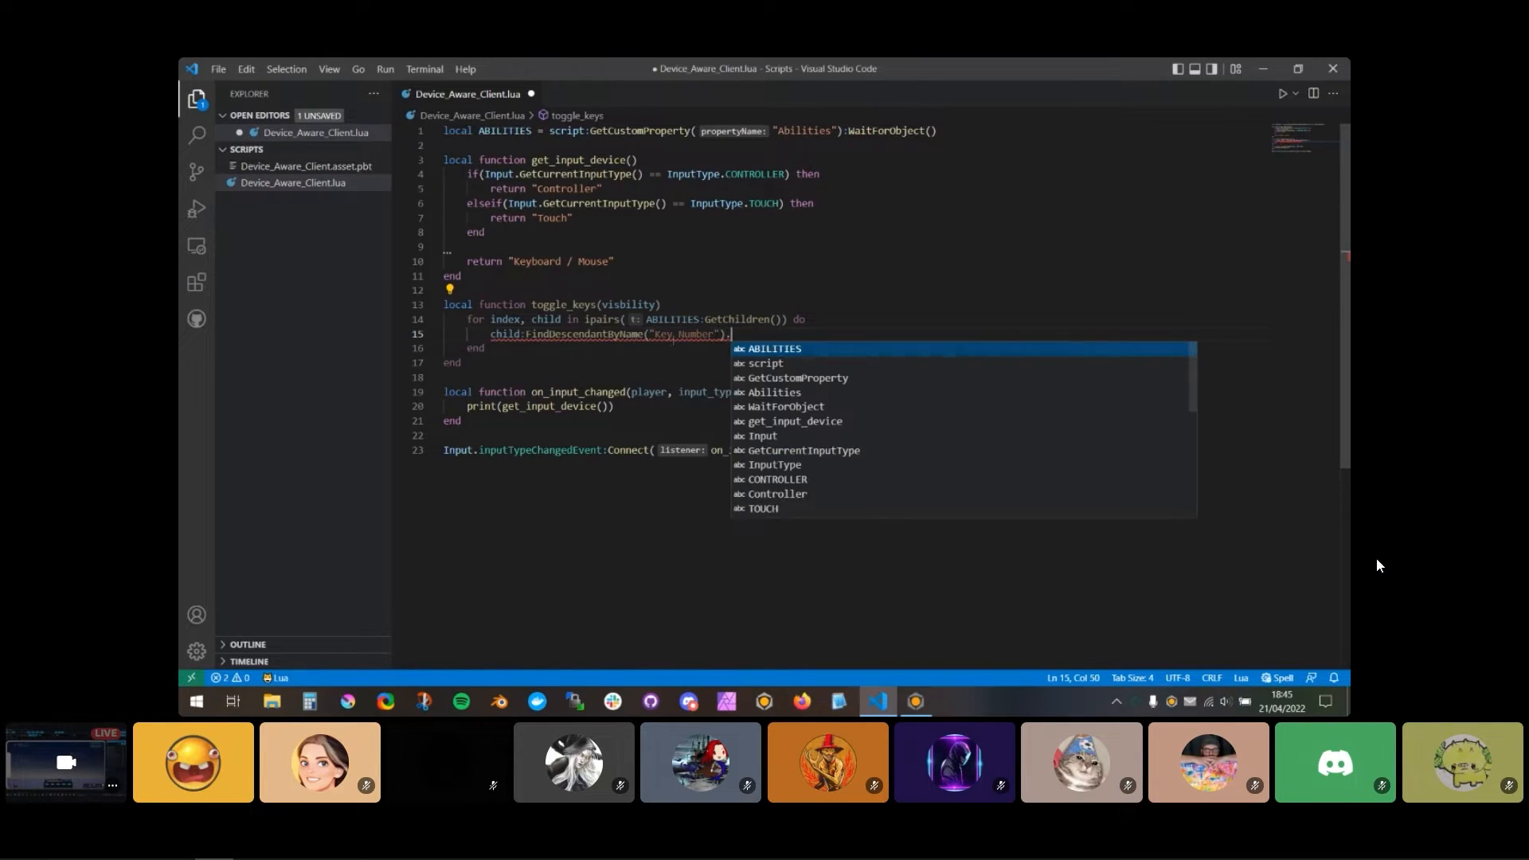
text(visbility = )
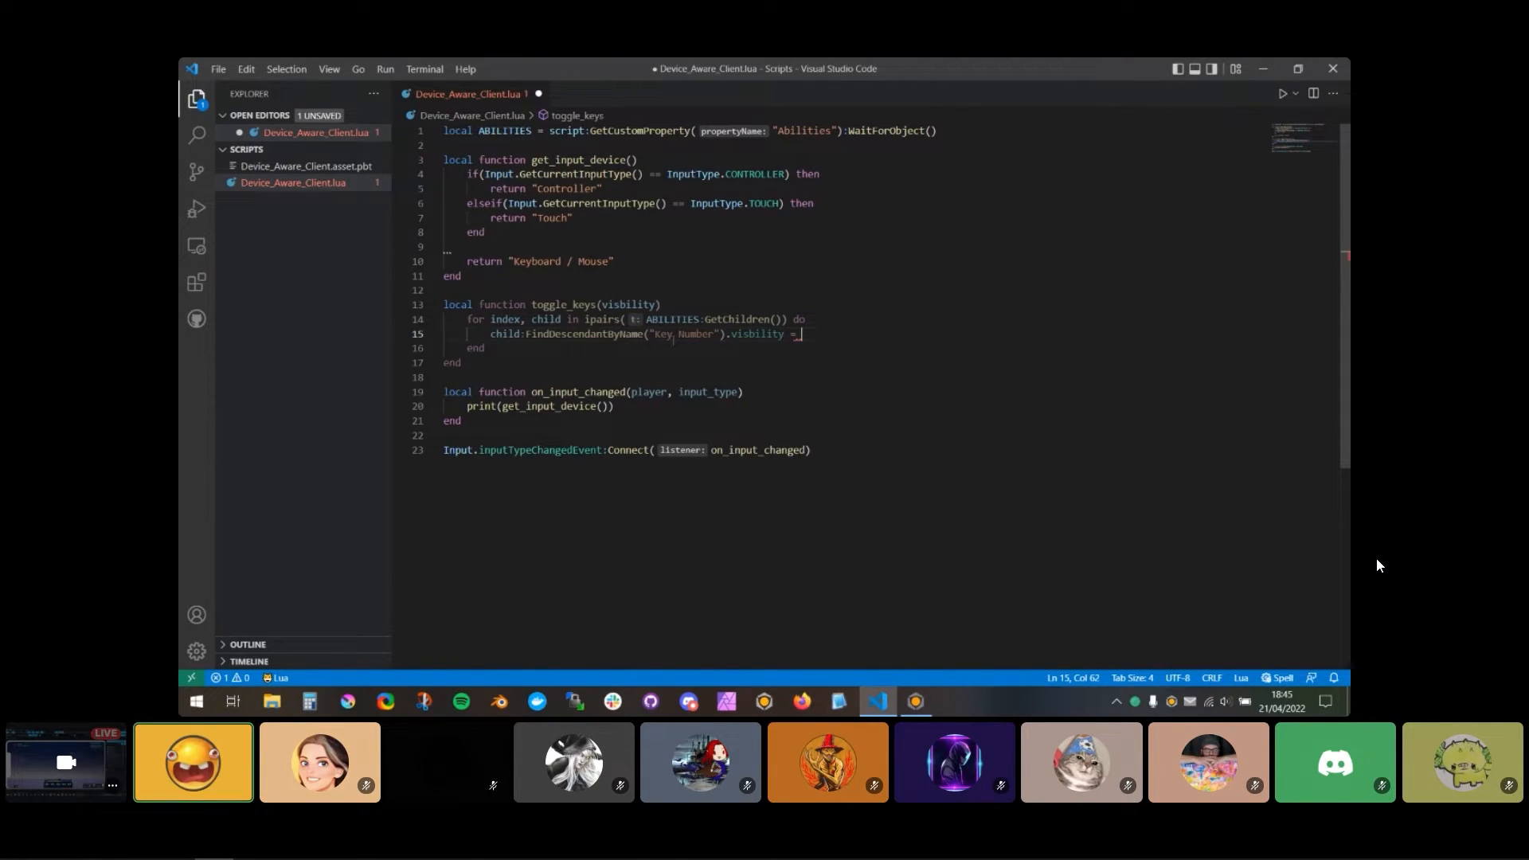
text(visbility)
Step: Duplicate the Key Number line beneath itself and change the copy's descendant name to "Key Number Background"
key(shift+Home)
key(ctrl+c)
key(End)
key(Return)
key(ctrl+v)
key(ctrl+Left)
key(ctrl+Left)
key(ctrl+Left)
key(ctrl+Left)
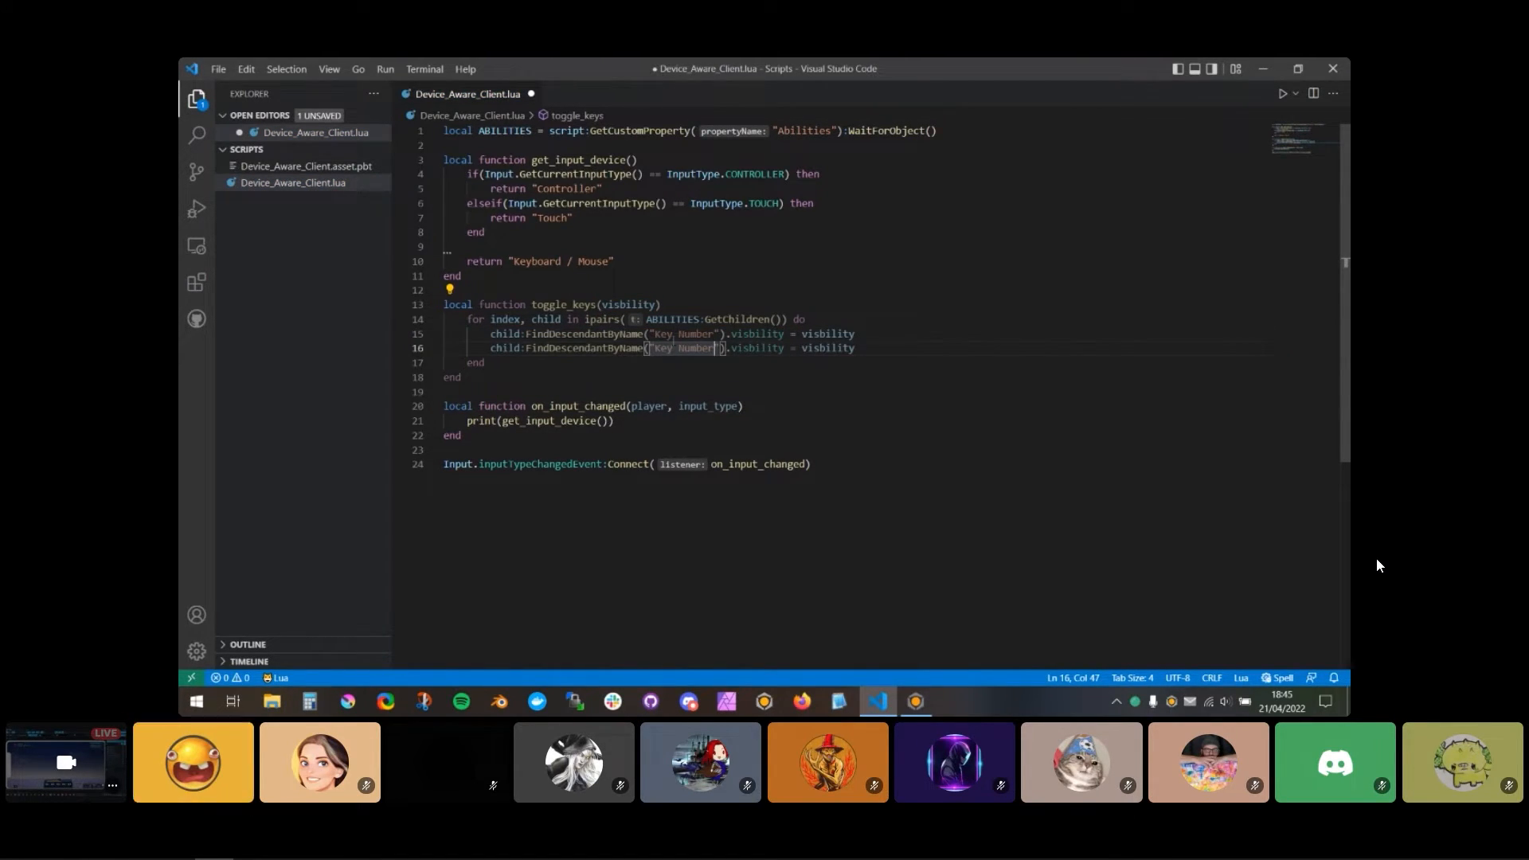
text(Background)
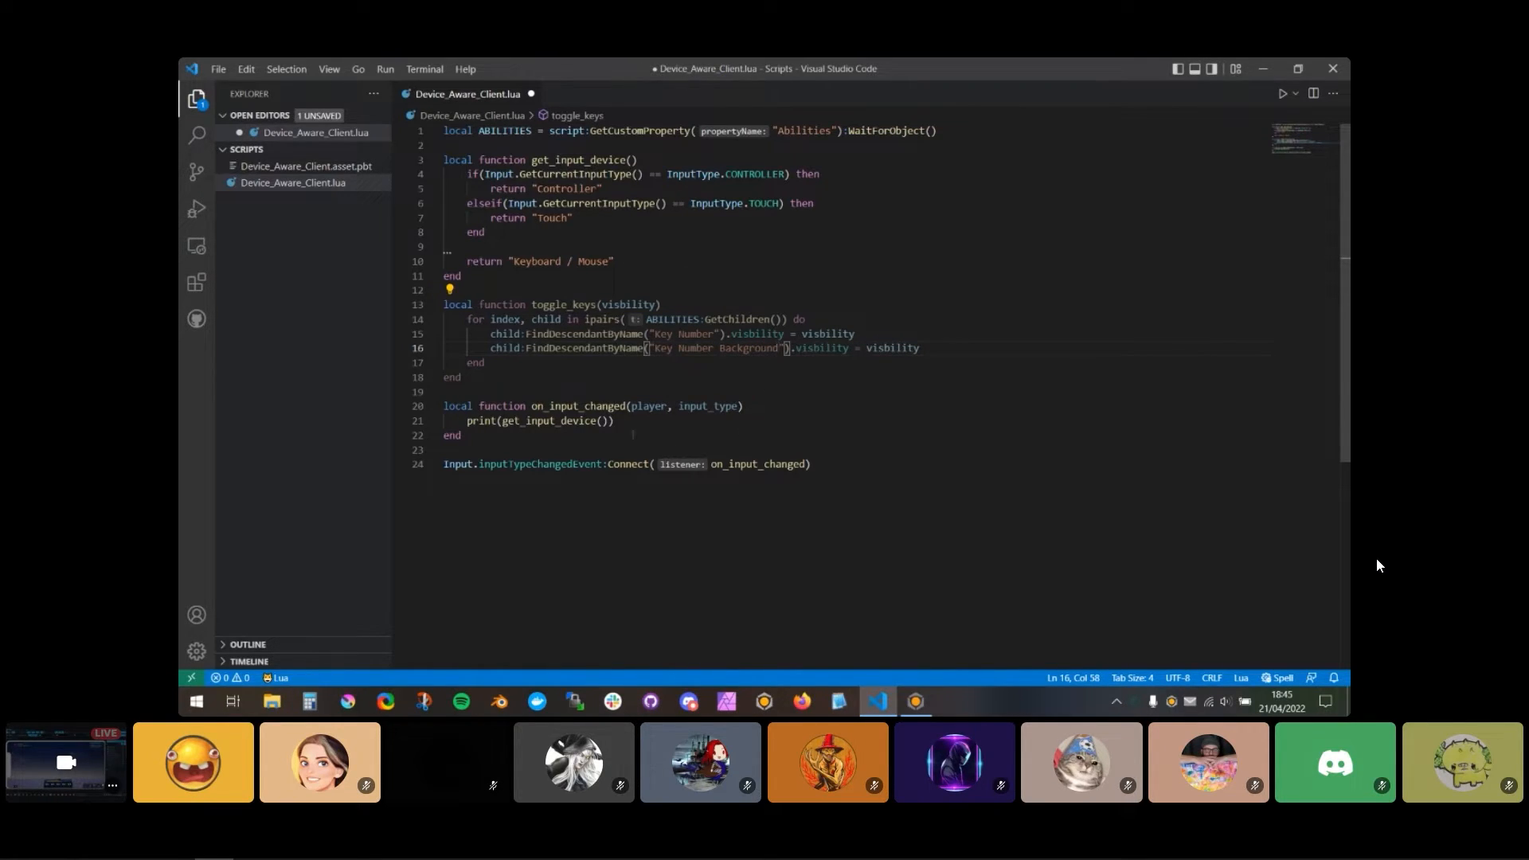
Step: Switch to Core and create a UI text box inside HUD Example RPG 2
click(916, 703)
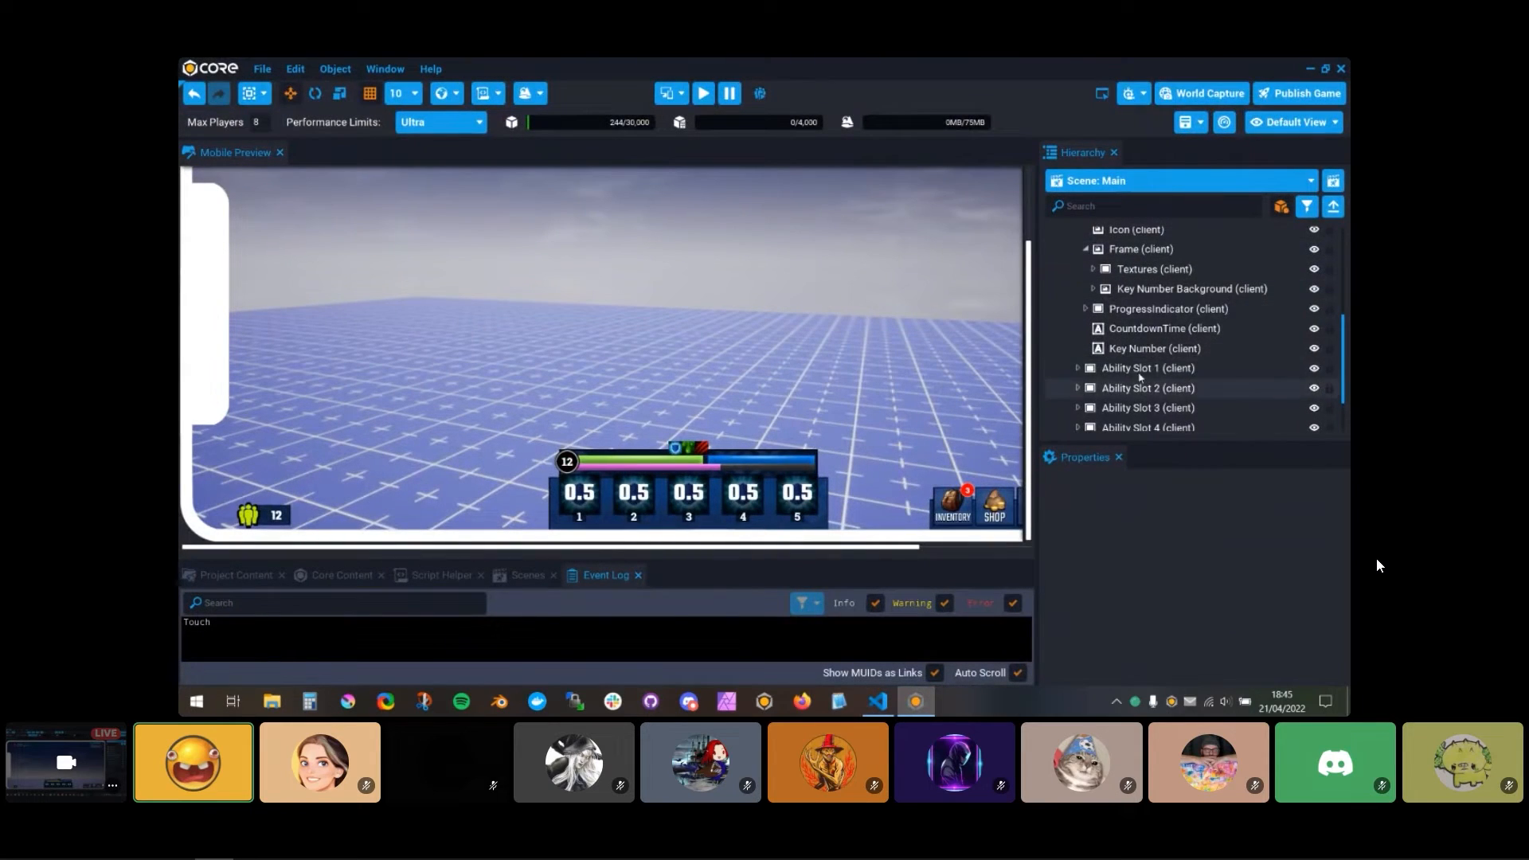
click(1047, 316)
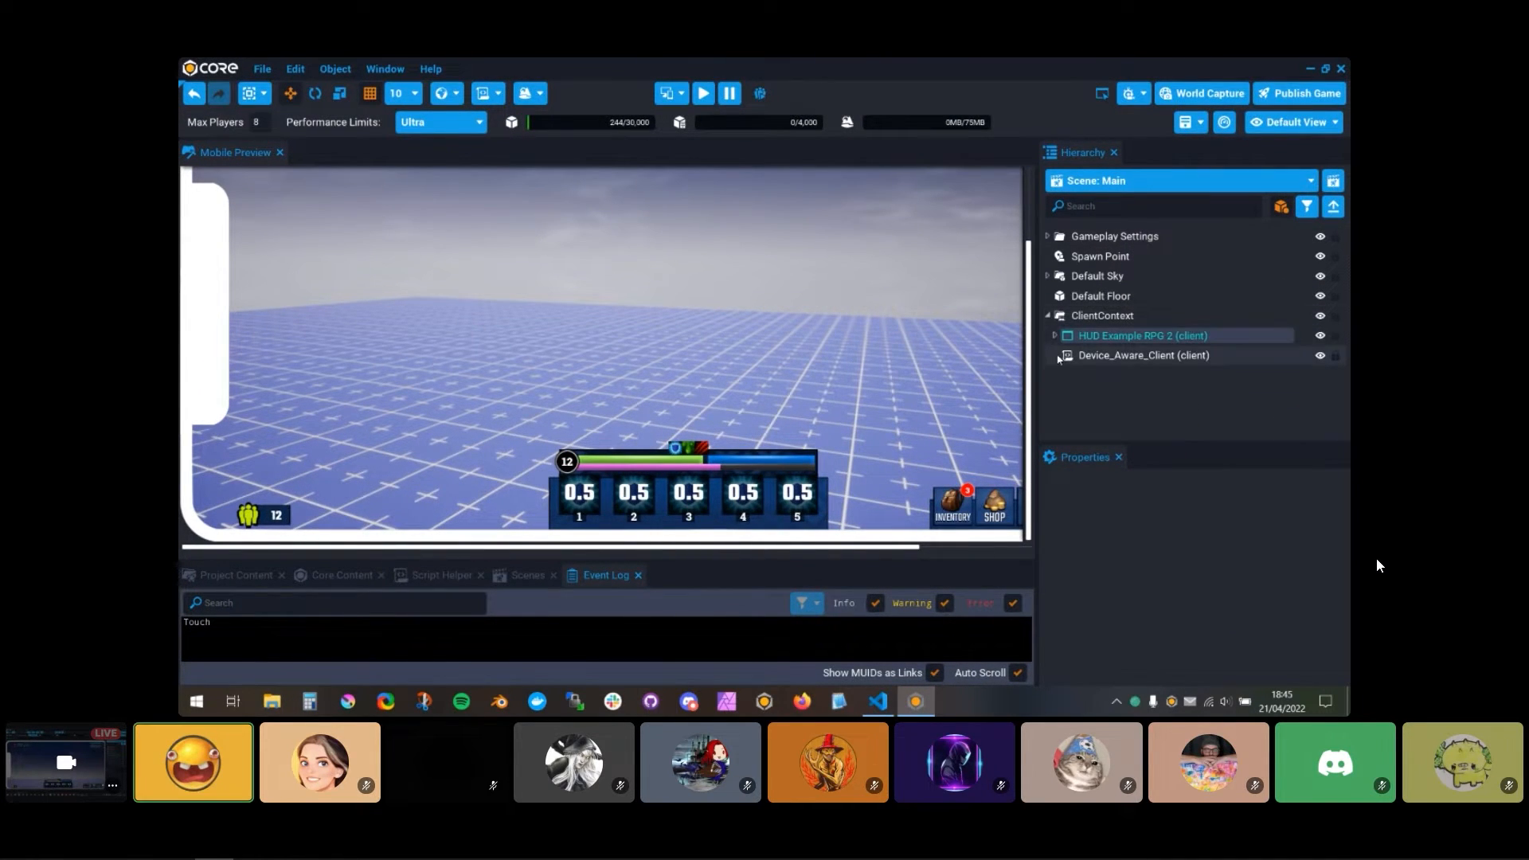
click(1056, 336)
right_click(1115, 336)
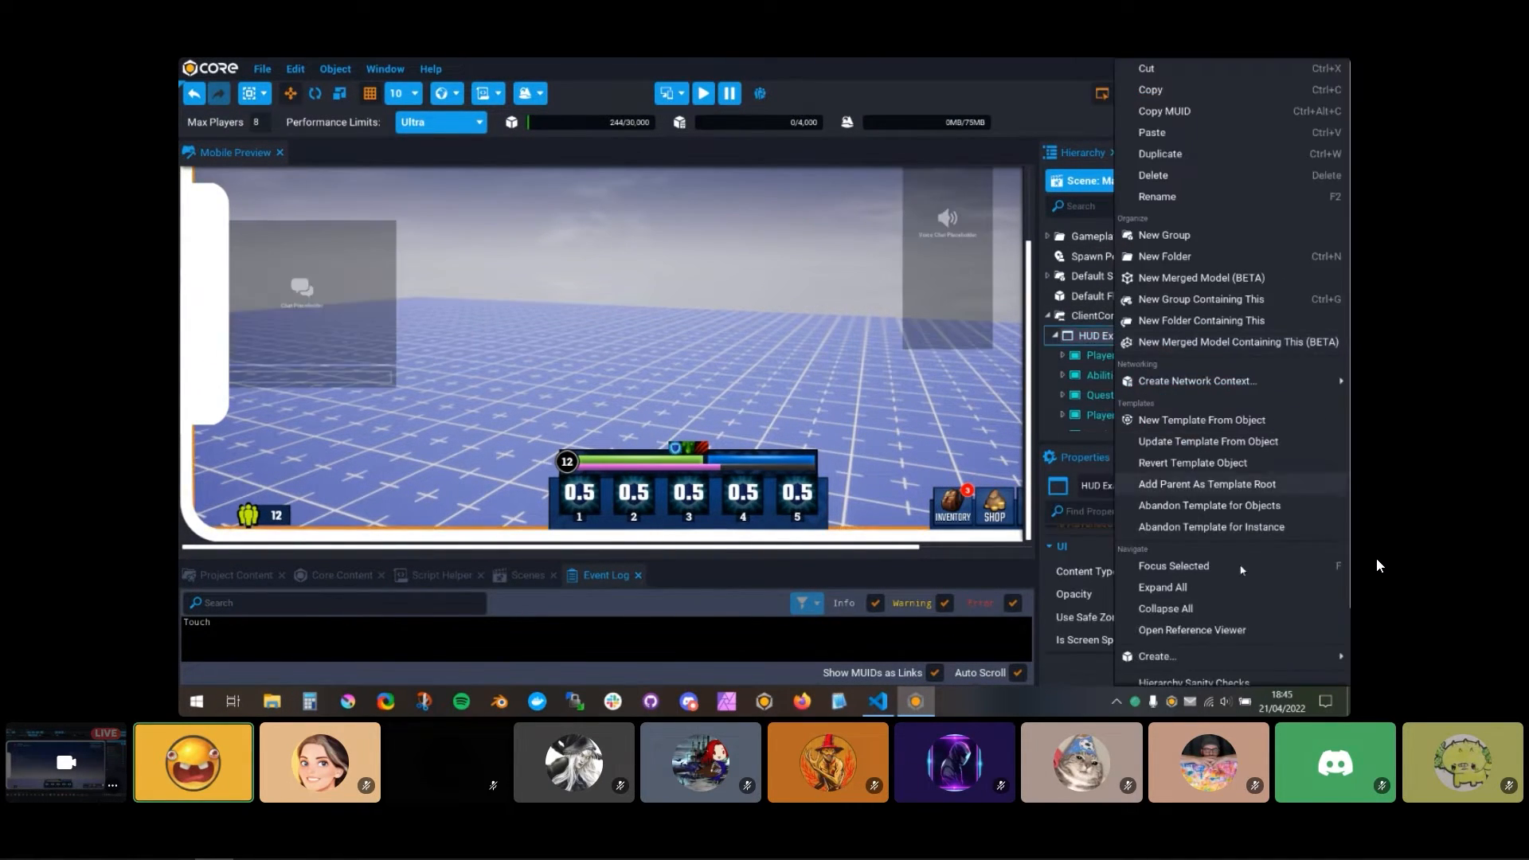
mouse_move(1182, 661)
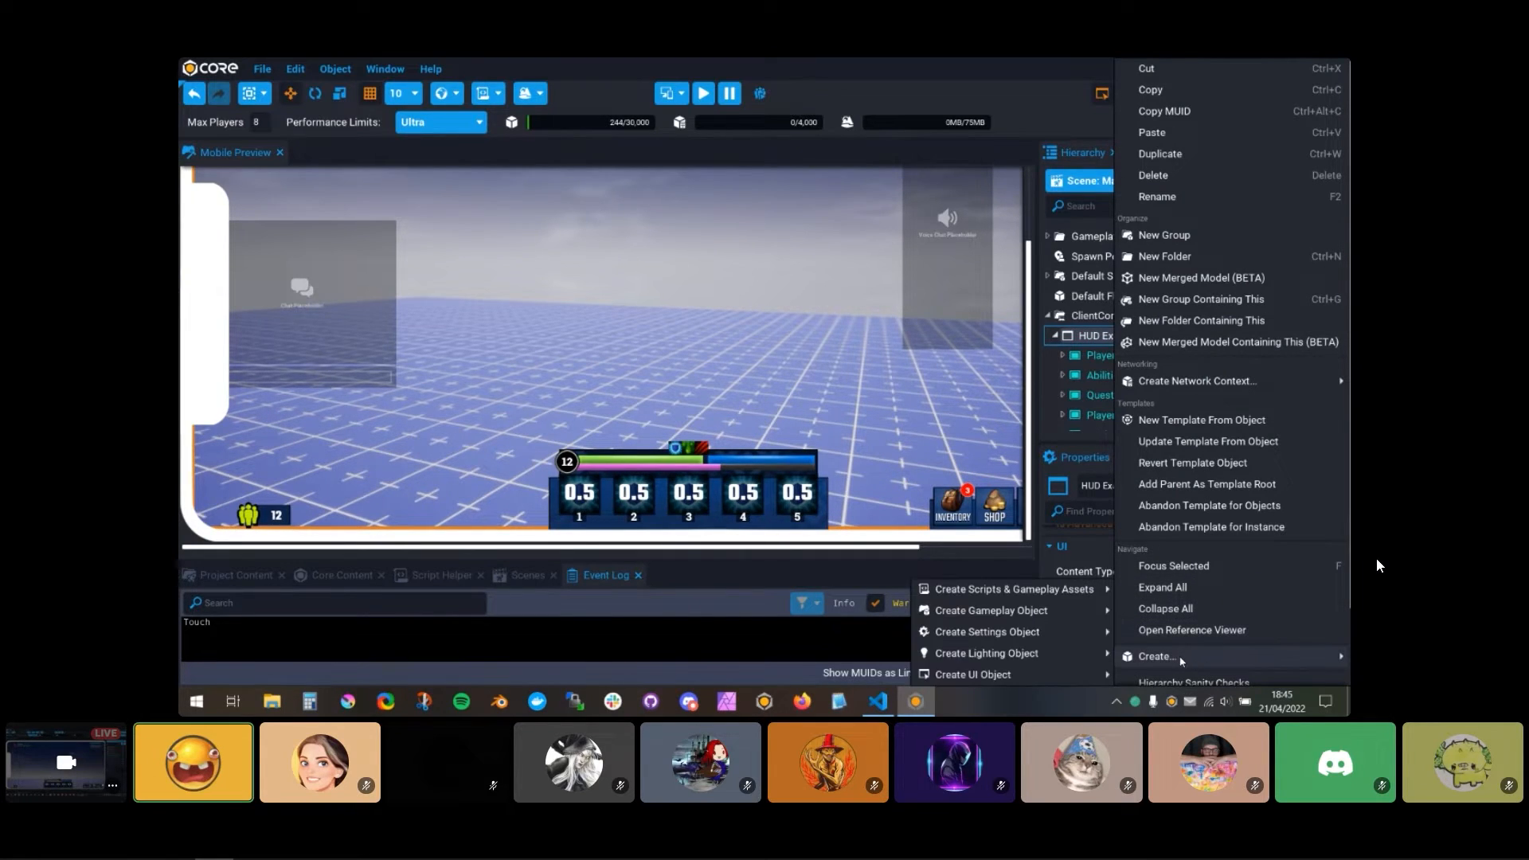
mouse_move(1022, 679)
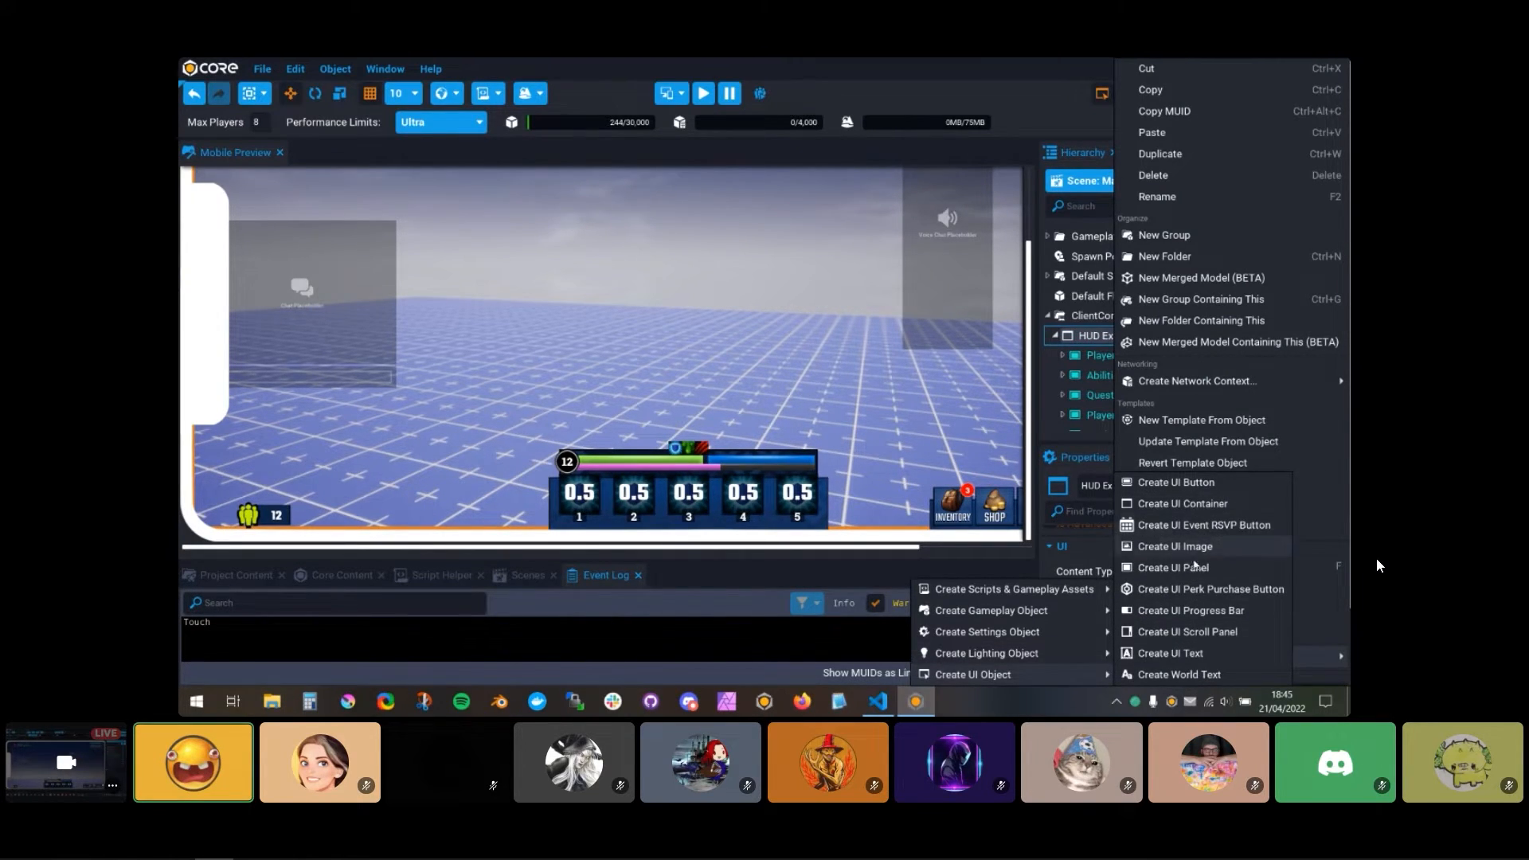
click(1183, 653)
Step: Set the text box's anchor to Top Right, its dock to Top Center and its horizontal justification to Center
scroll(1206, 573, down, 5)
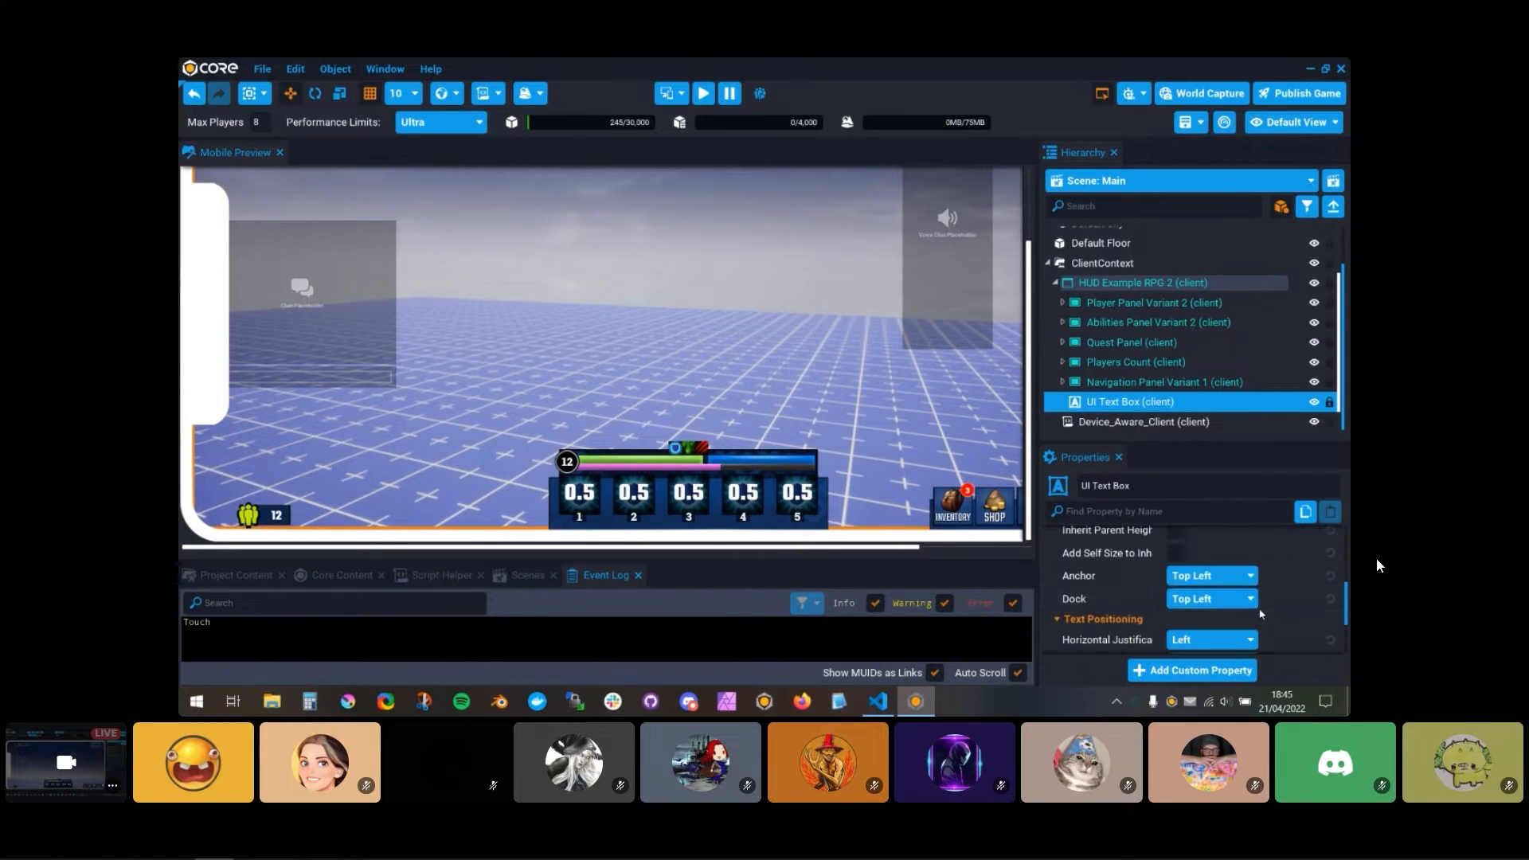
click(1210, 527)
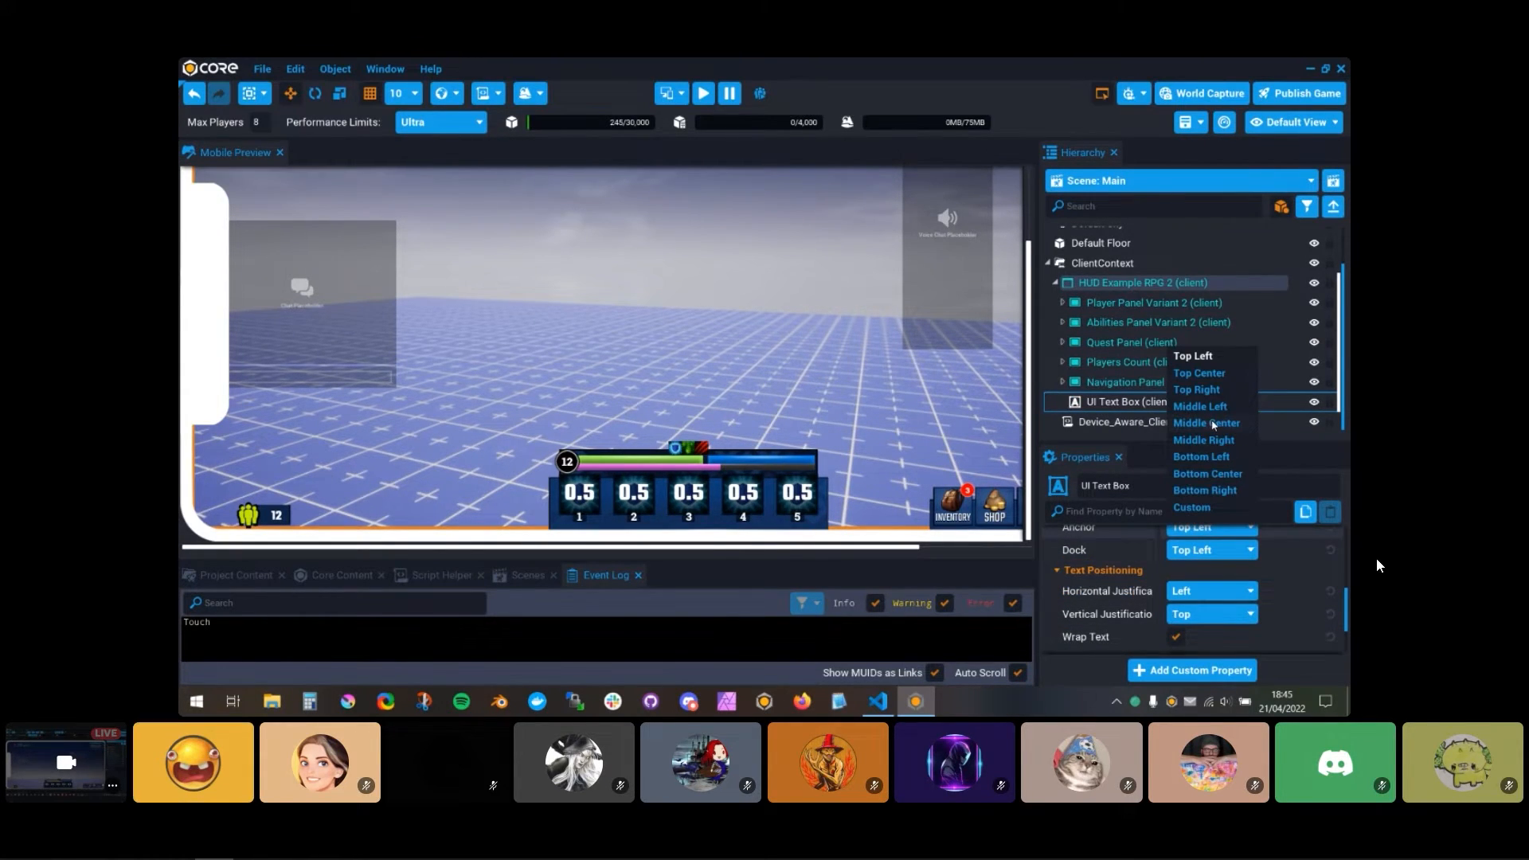
click(1214, 388)
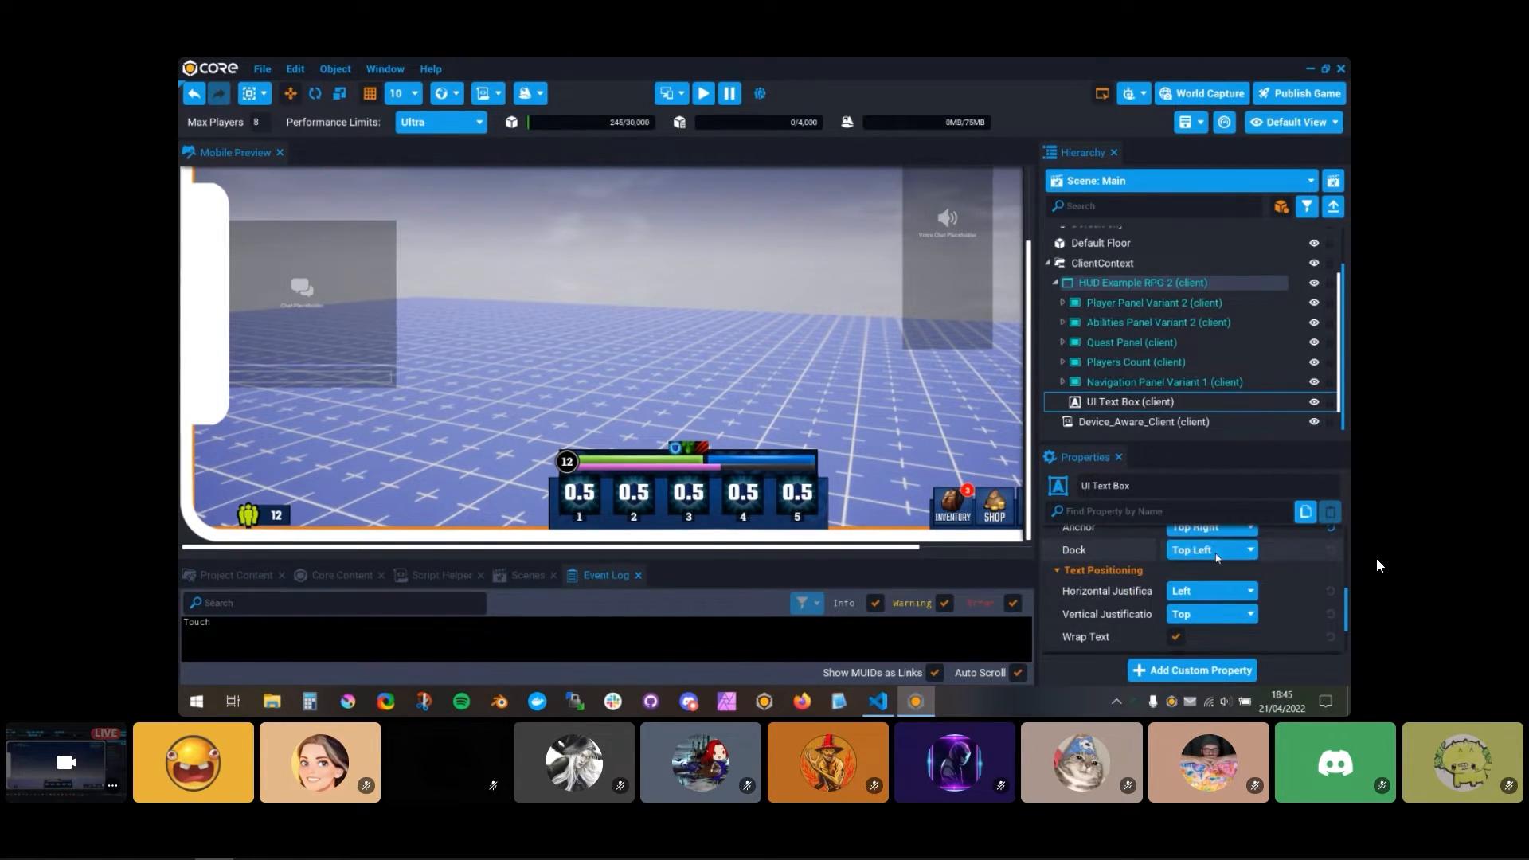
click(1210, 550)
click(1200, 396)
click(1211, 591)
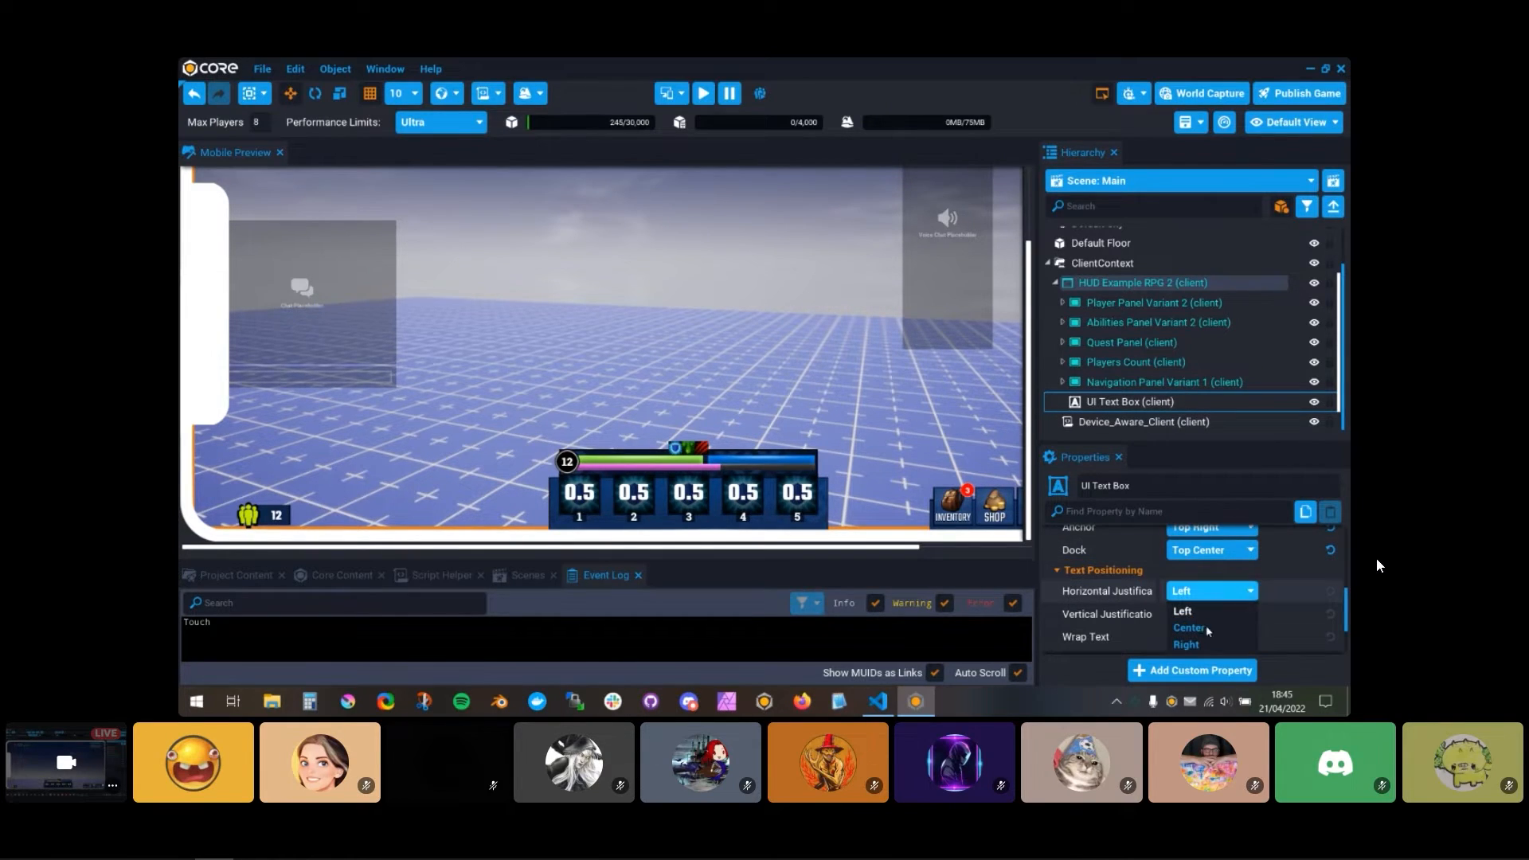
click(1190, 625)
Step: Turn off the mobile device preview so the HUD shows at full desktop layout
scroll(1243, 605, up, 4)
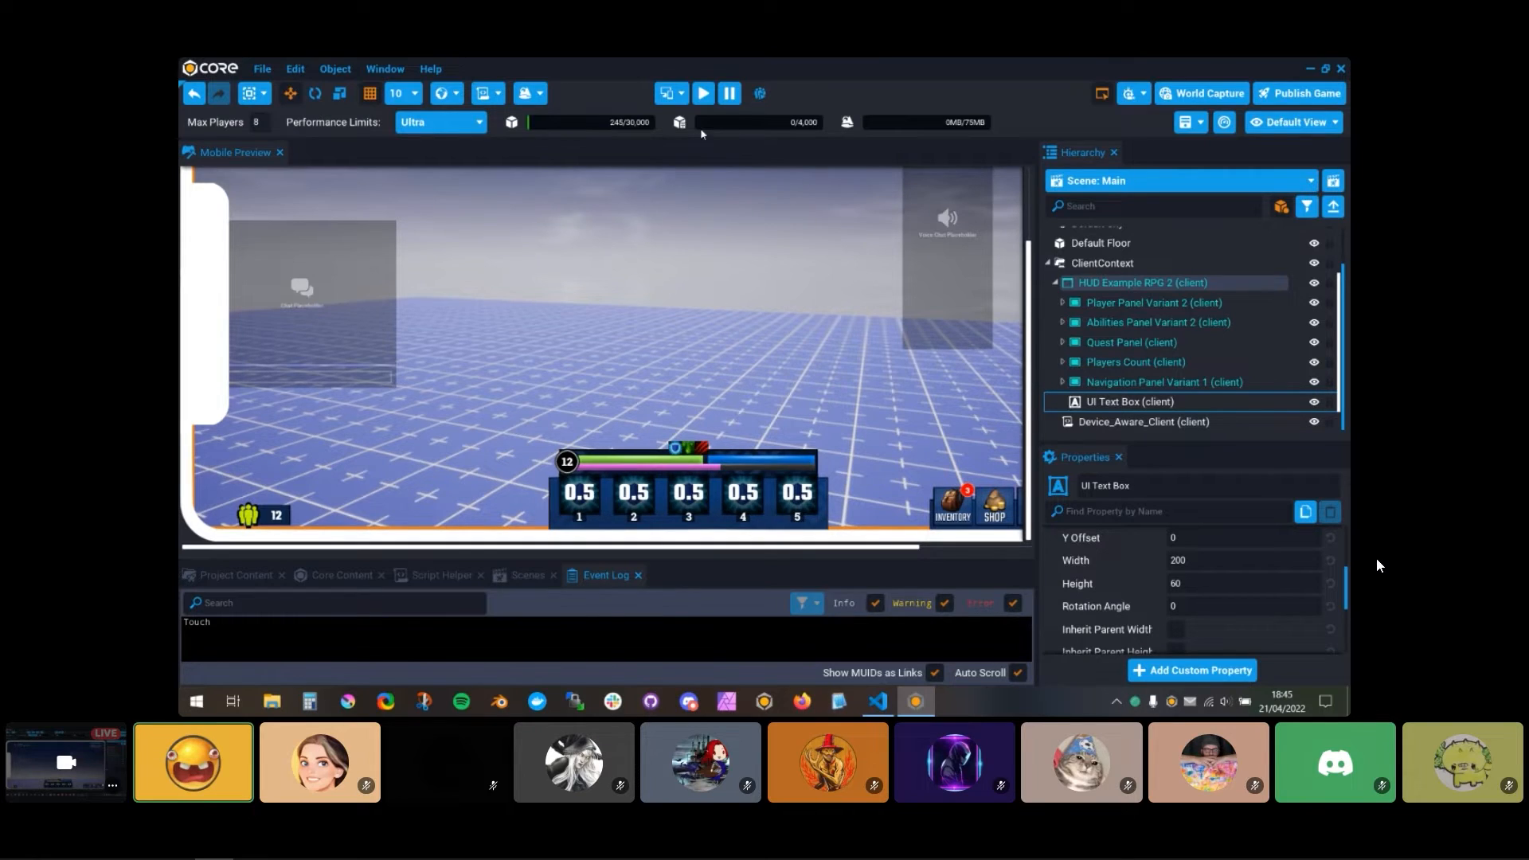
click(682, 94)
click(729, 146)
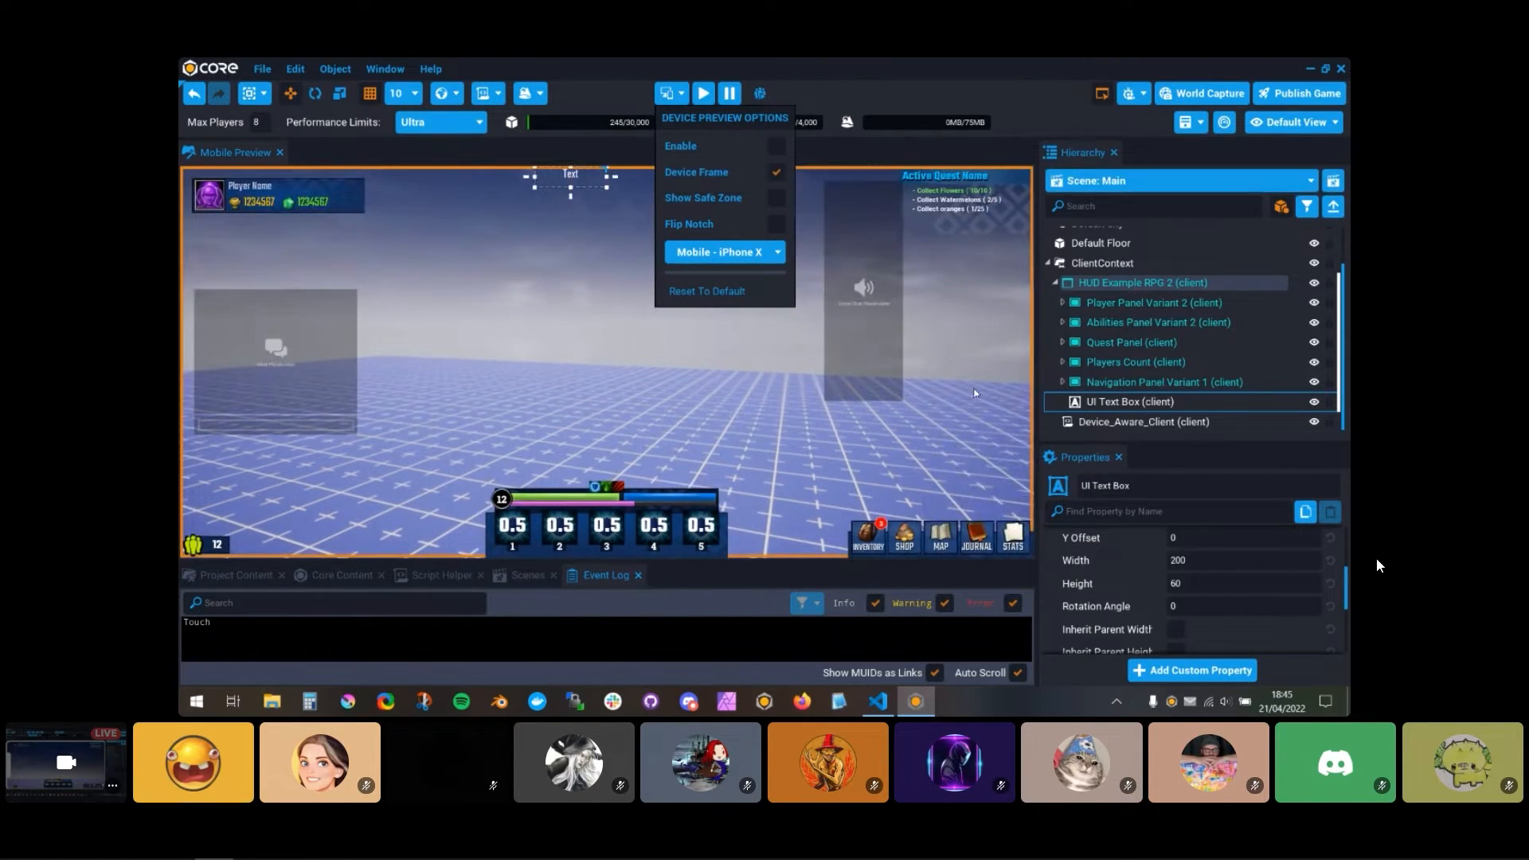
Step: Increase the text box's font size to 57 and clear its default text
scroll(1233, 593, up, 3)
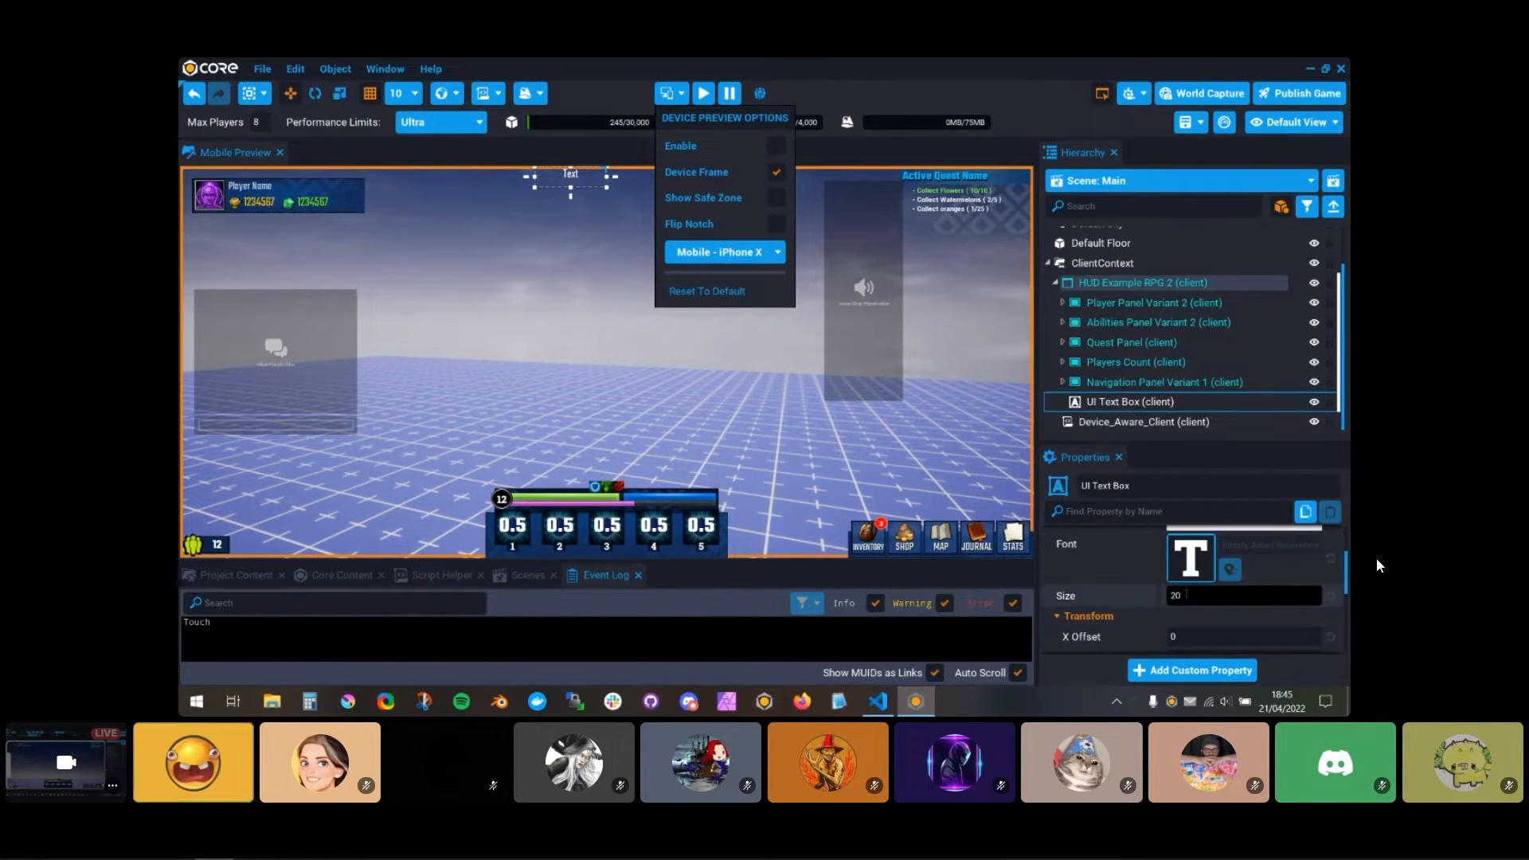
drag(1165, 597, 1211, 596)
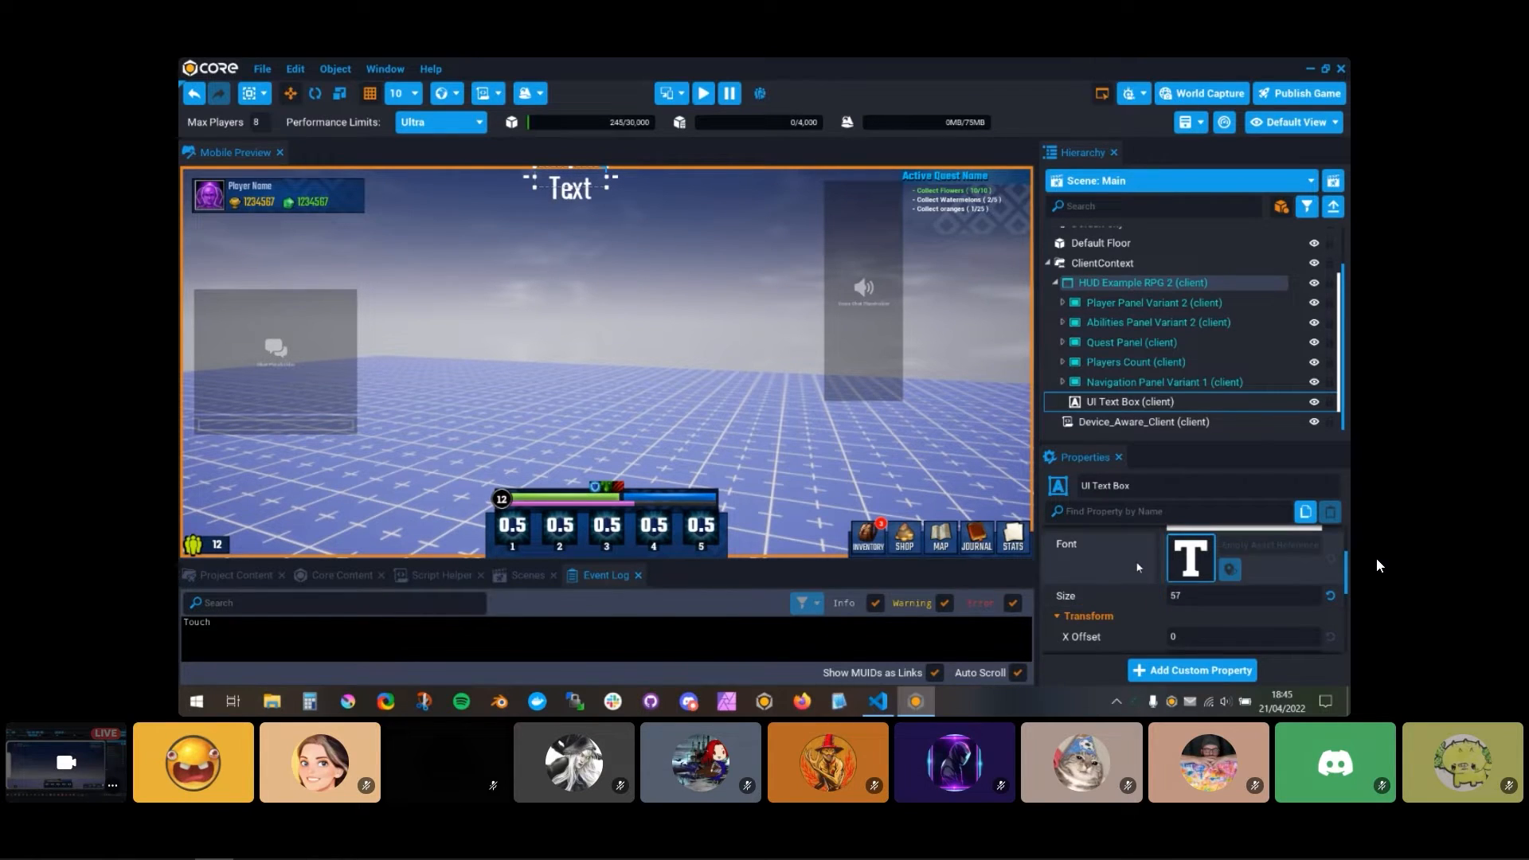
scroll(1255, 589, up, 2)
click(1254, 589)
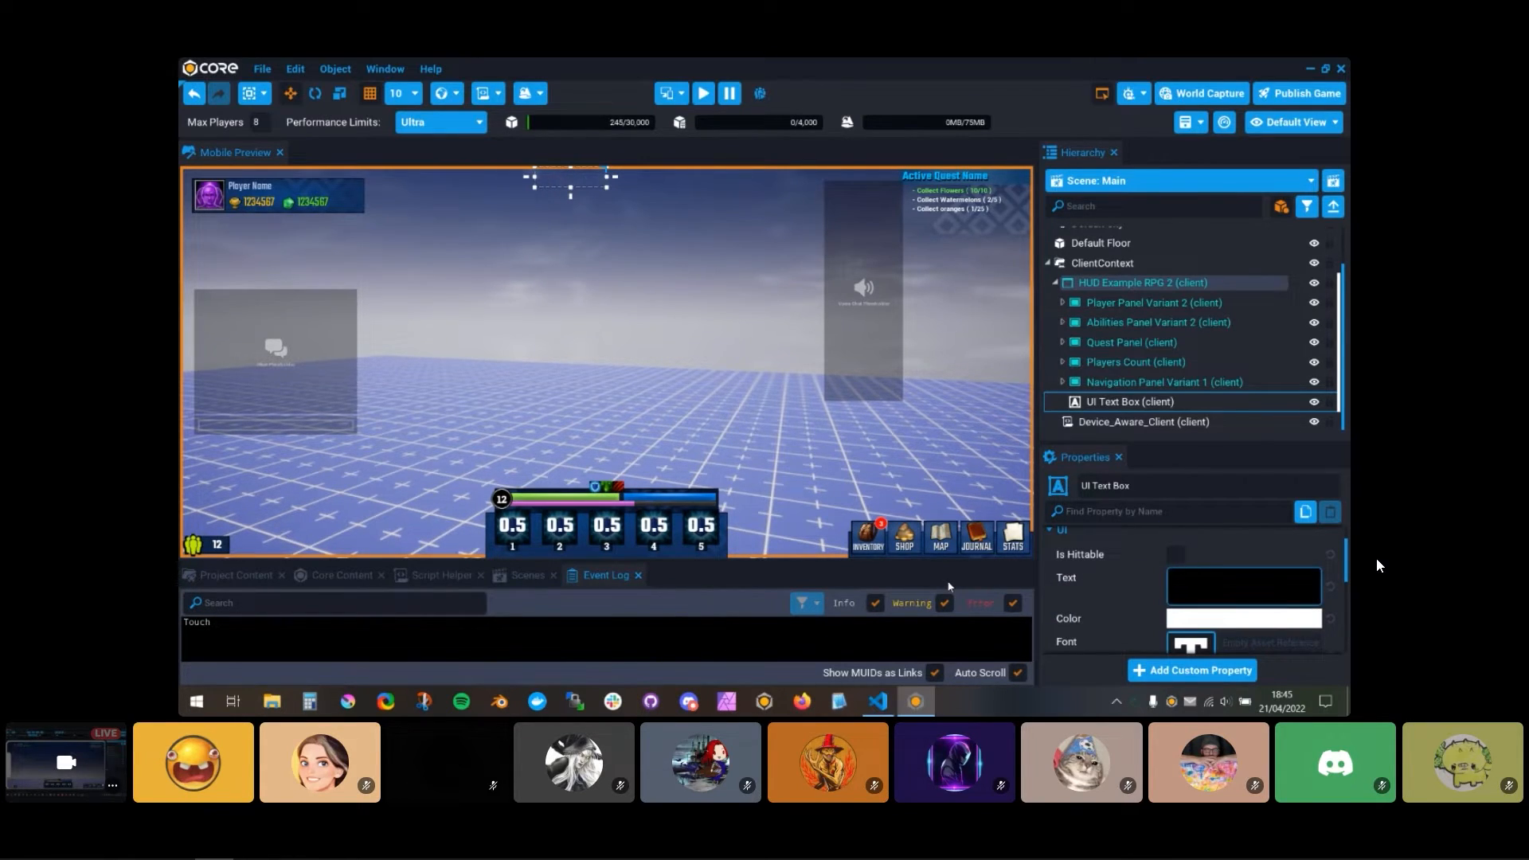
Step: Set the text box's Y offset to about 57 and its outline size to 4
scroll(1192, 610, down, 4)
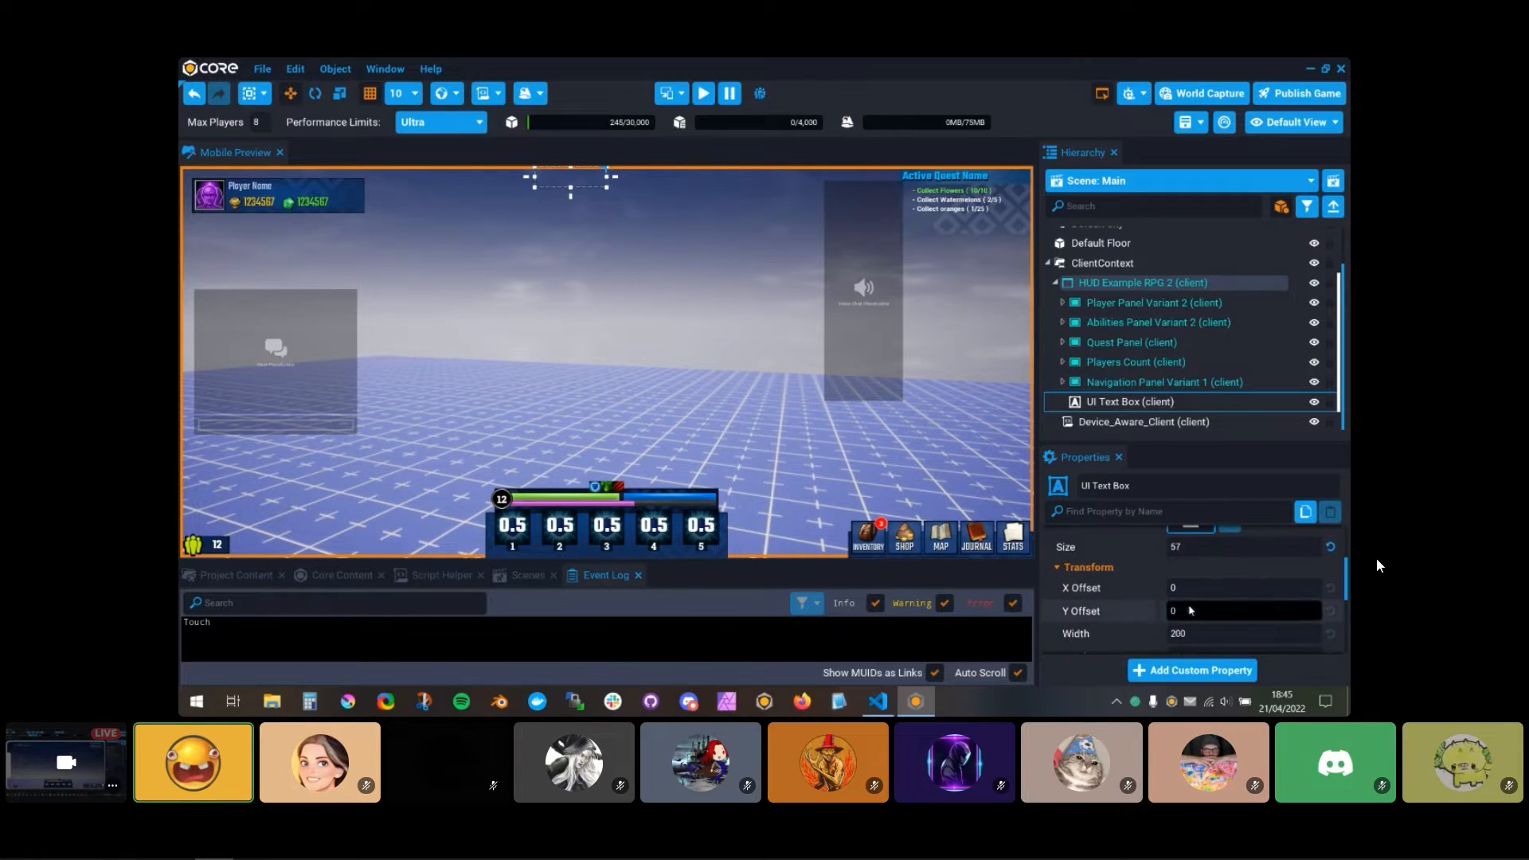
drag(1192, 610, 1194, 610)
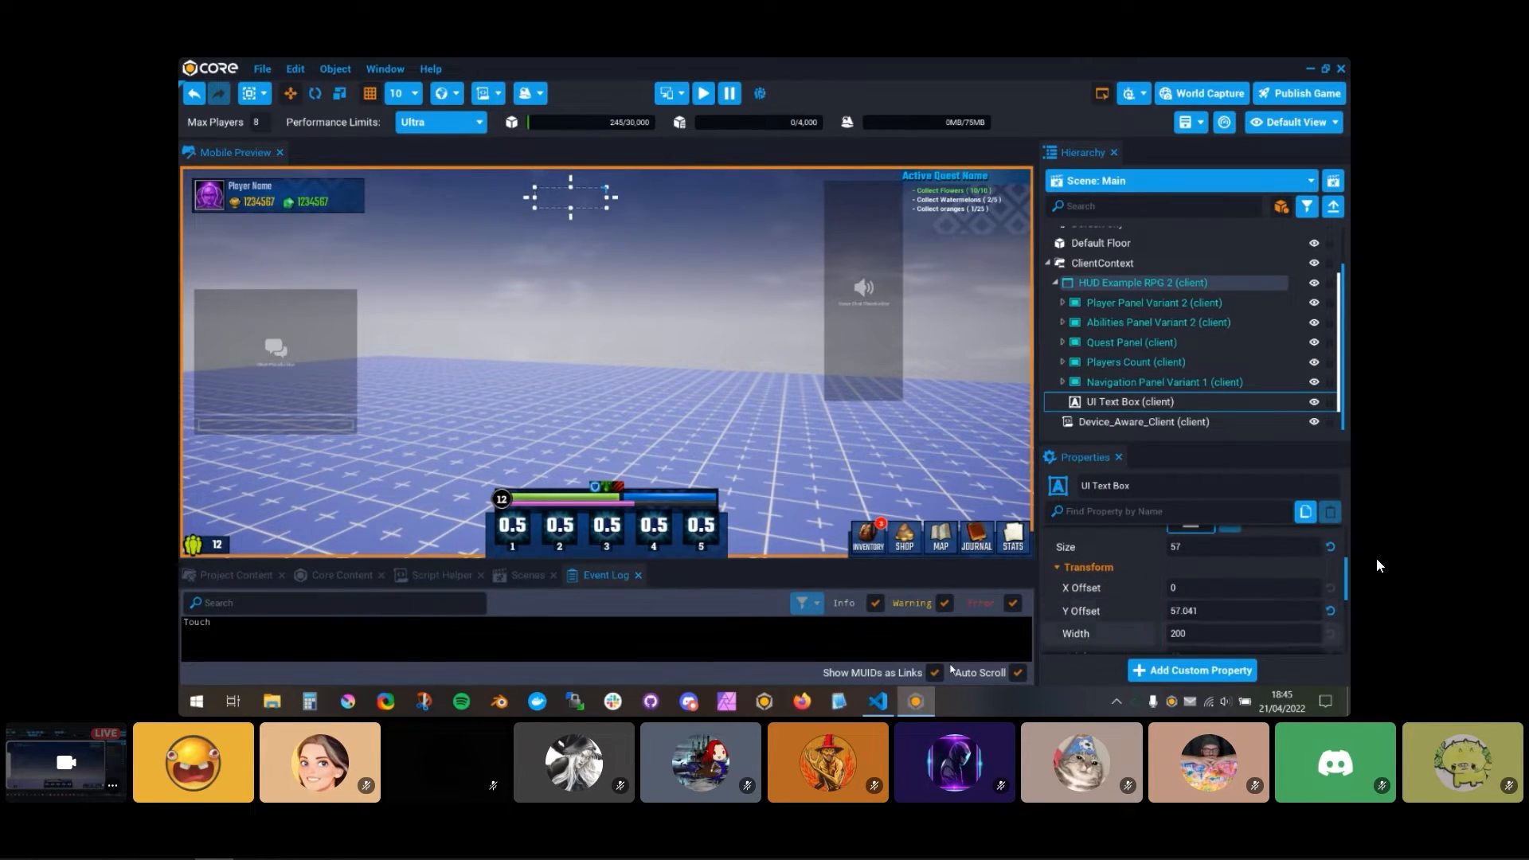
scroll(1206, 623, down, 5)
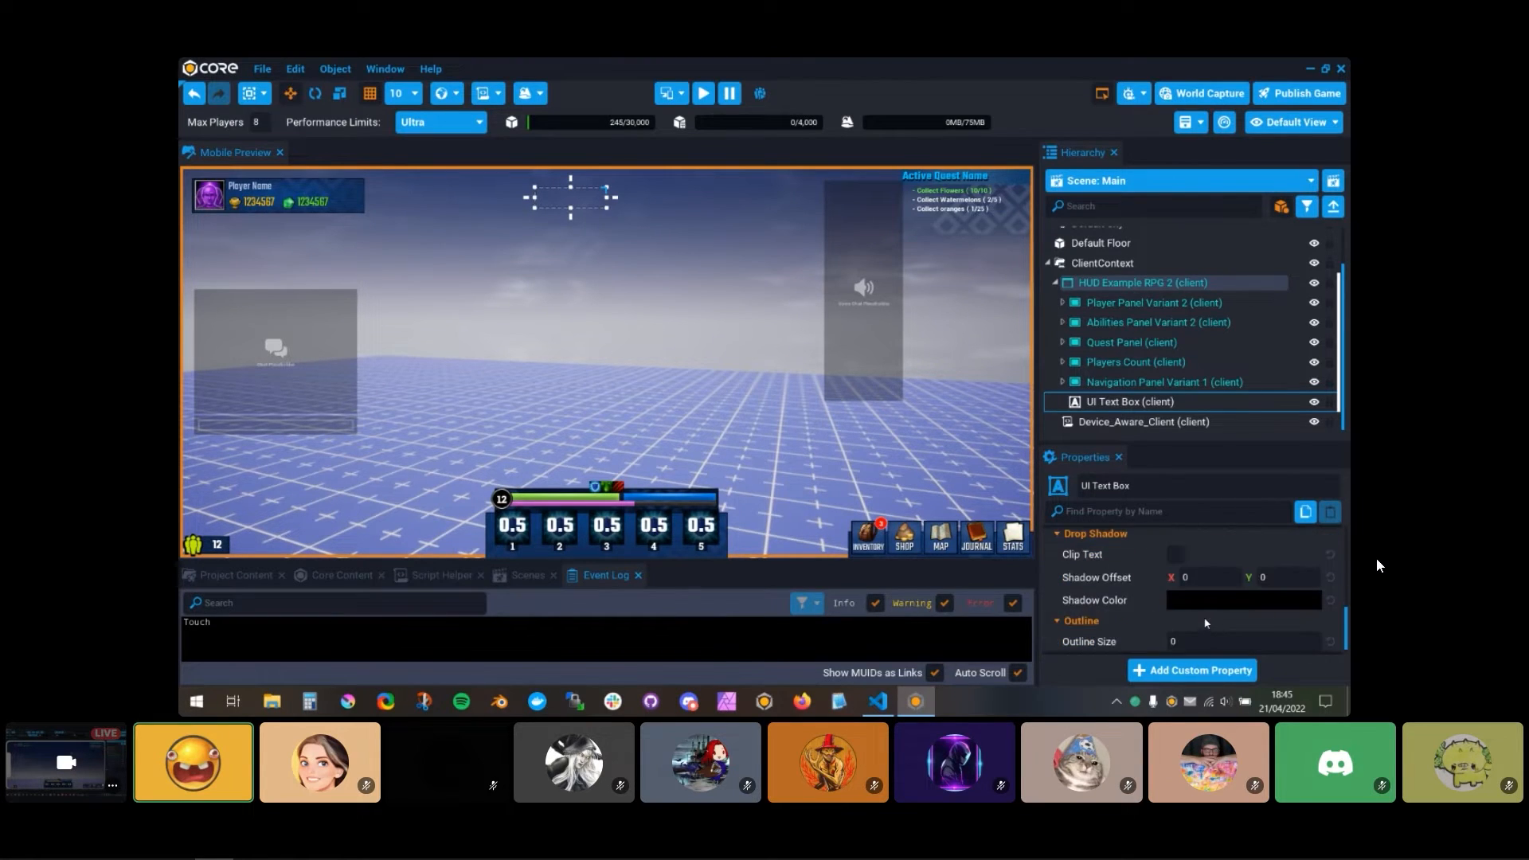
scroll(1205, 622, down, 1)
click(1206, 618)
text(4)
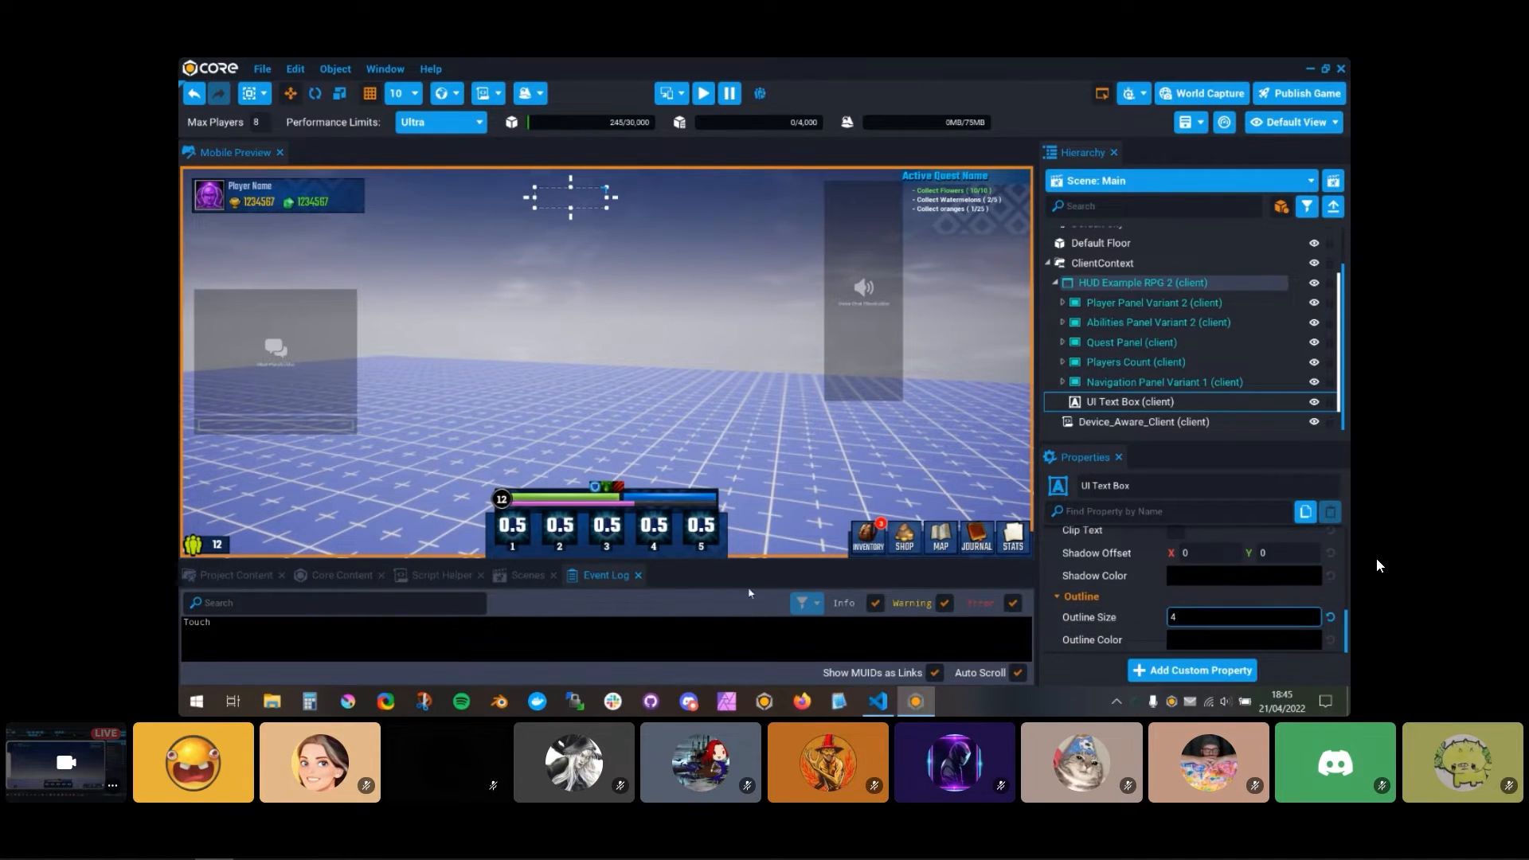
Step: Rename the UI text box as Device
click(1124, 403)
key(F2)
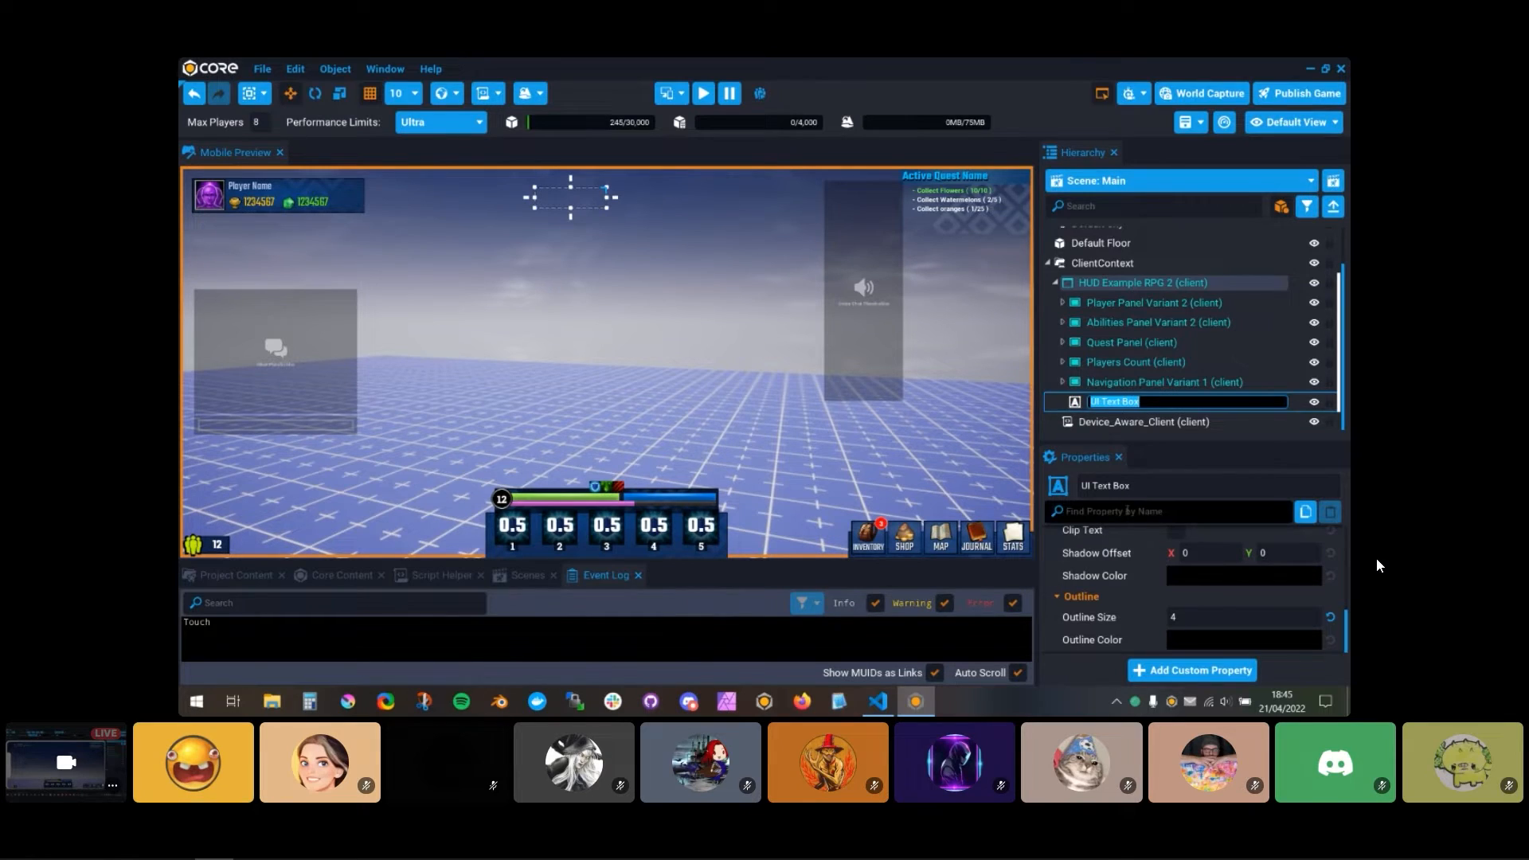
text(Device)
key(Return)
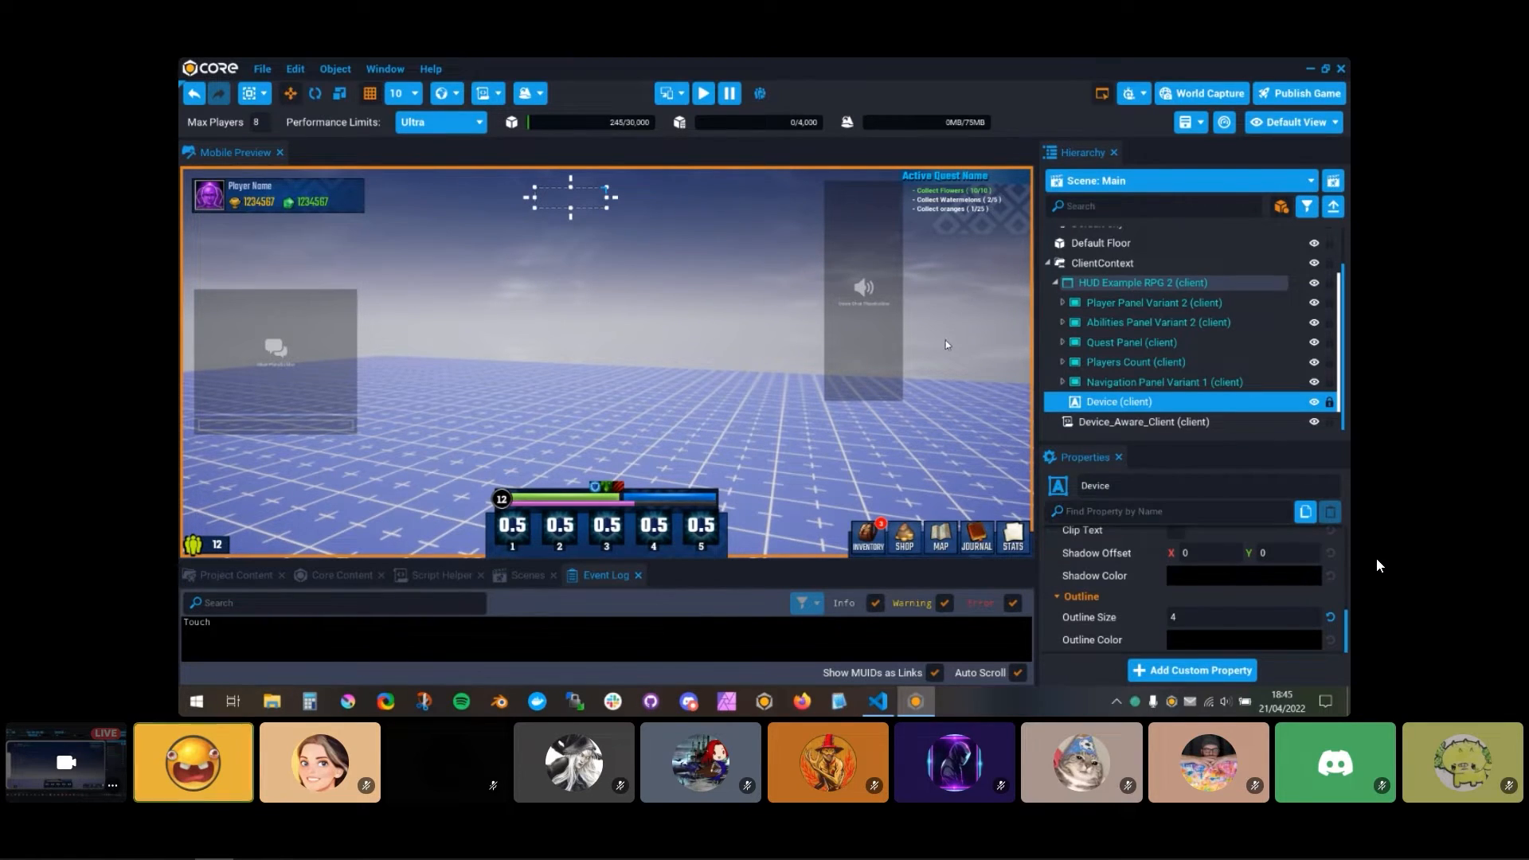
Step: Add the Device text box as a custom property of Device_Aware_Client, then paste its reference line below ABILITIES in Visual Studio Code
click(1135, 421)
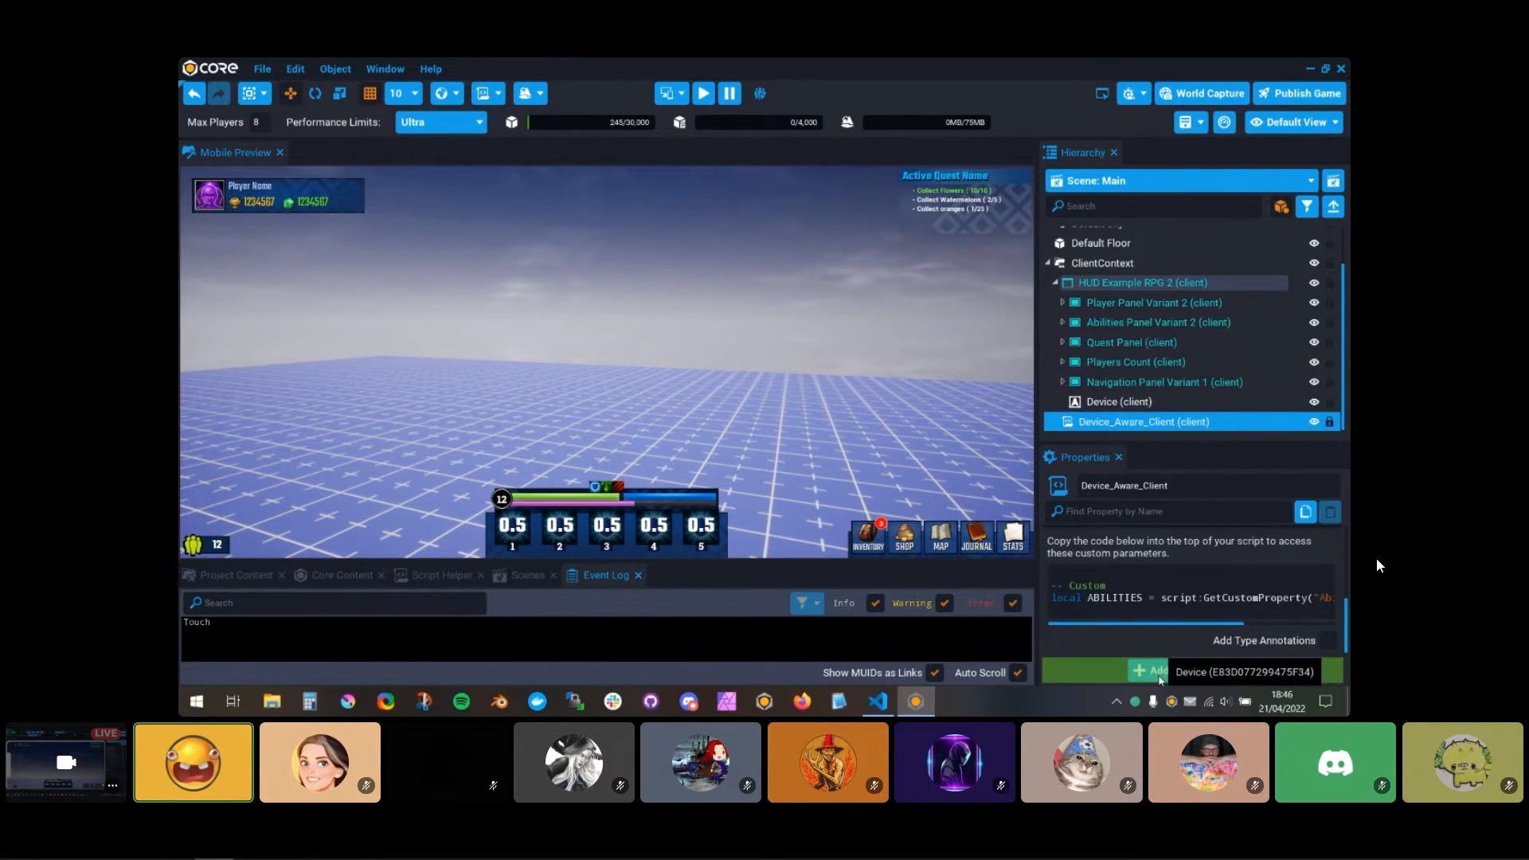
drag(1053, 596, 1059, 610)
click(879, 702)
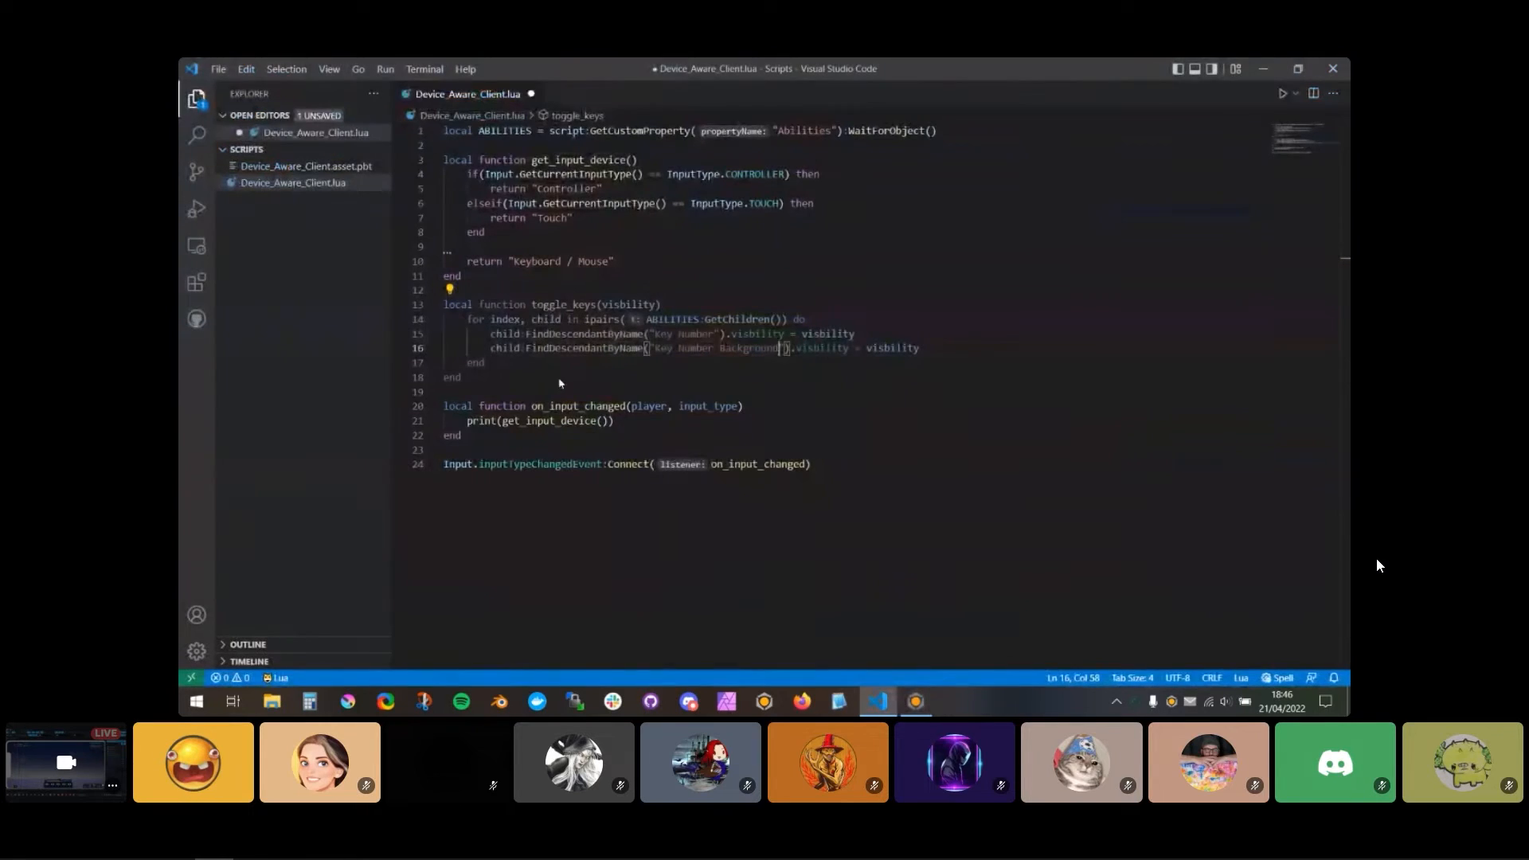
click(502, 151)
text(local DEVICE = script:GetCustomProperty("Device"):WaitForObject())
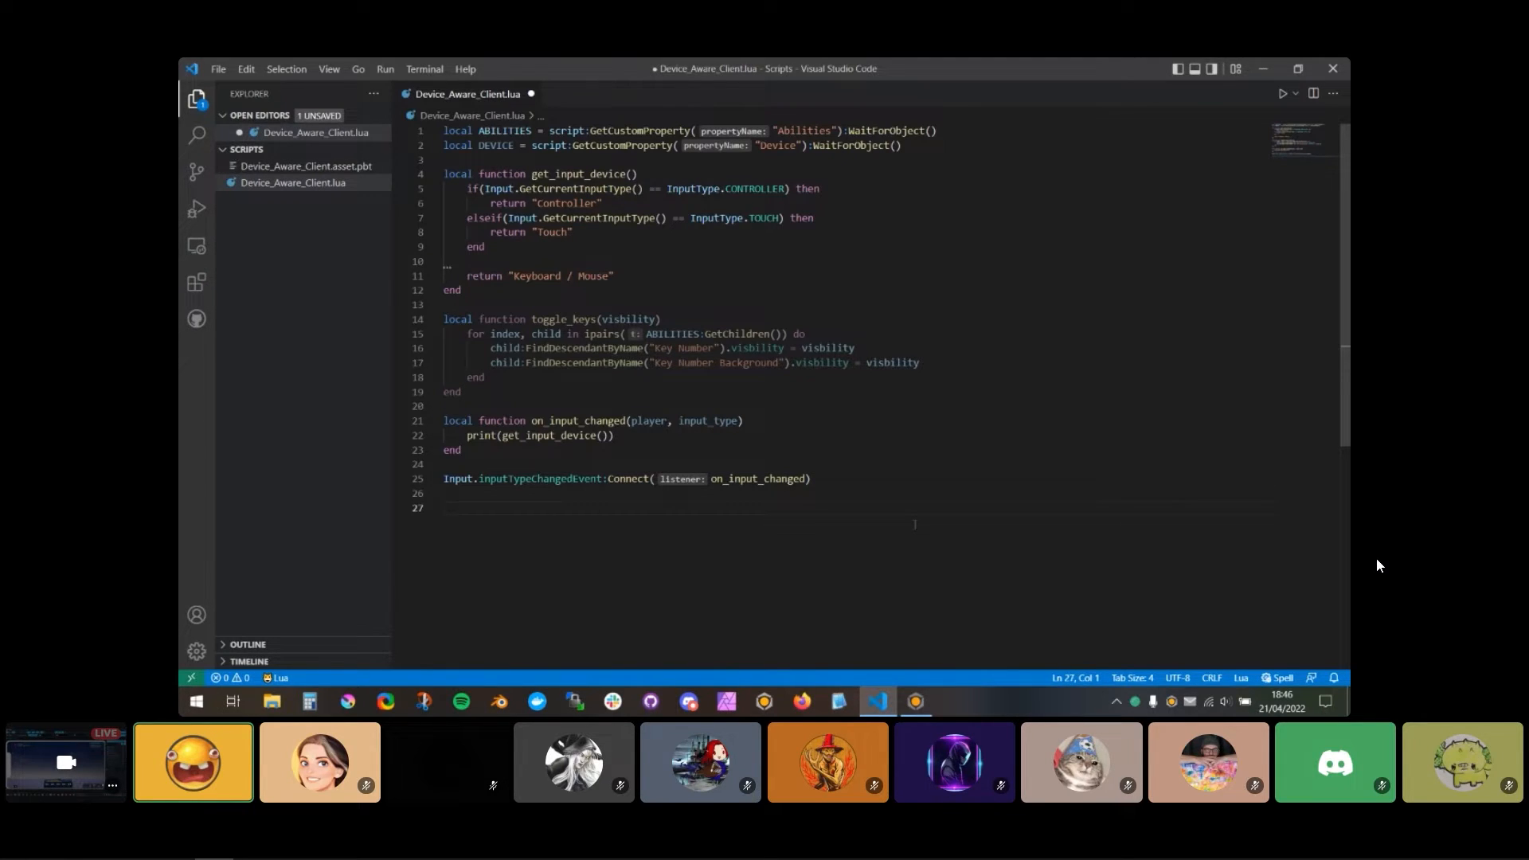
Step: Add DEVICE.text = get_input_device() at the end of the script and save it
text(DEVICE)
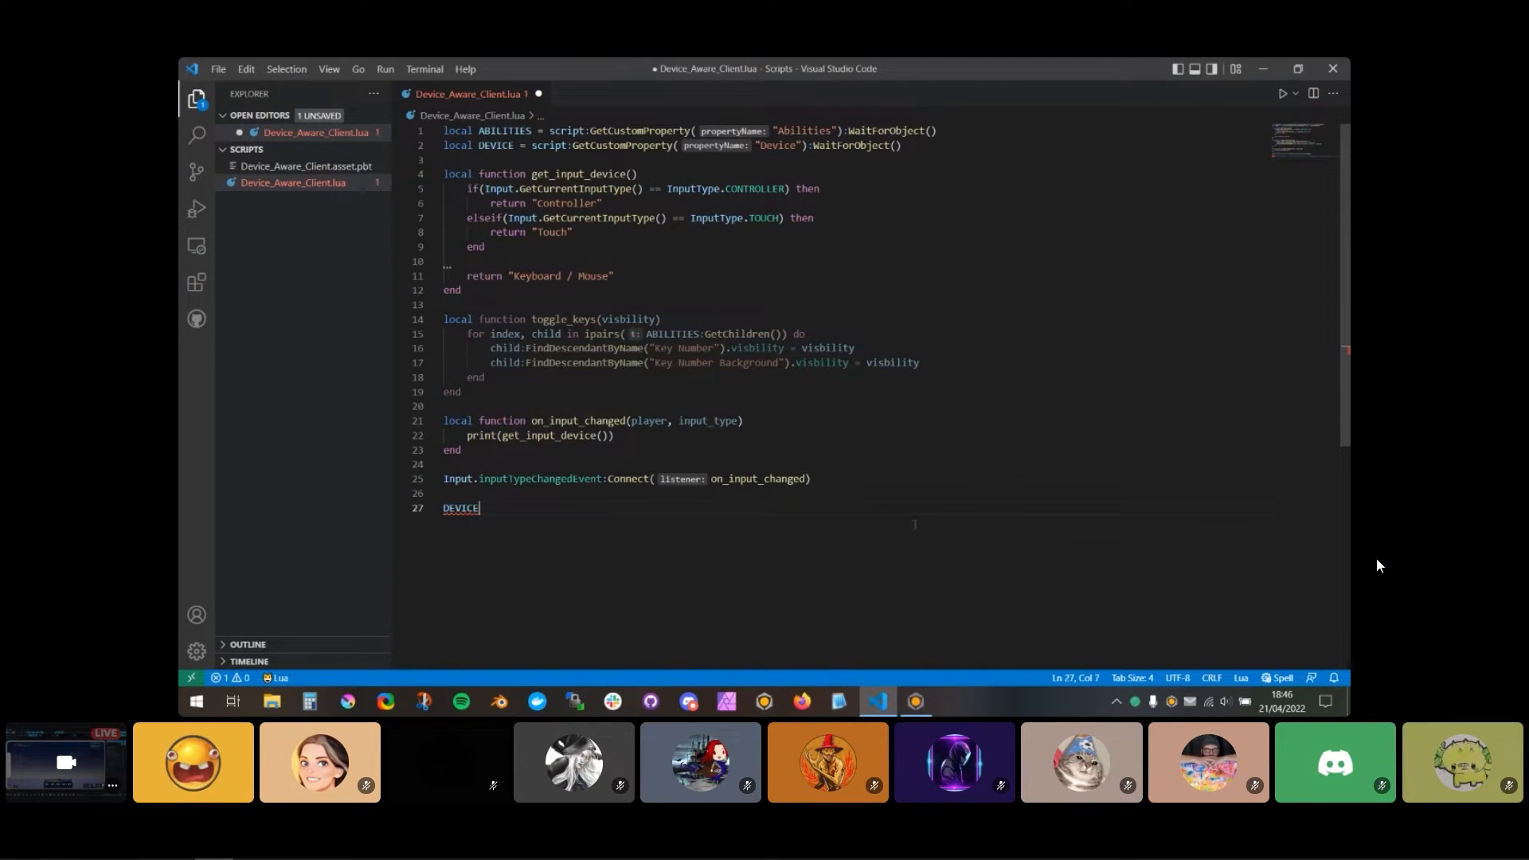
text(.text = get)
key(Tab)
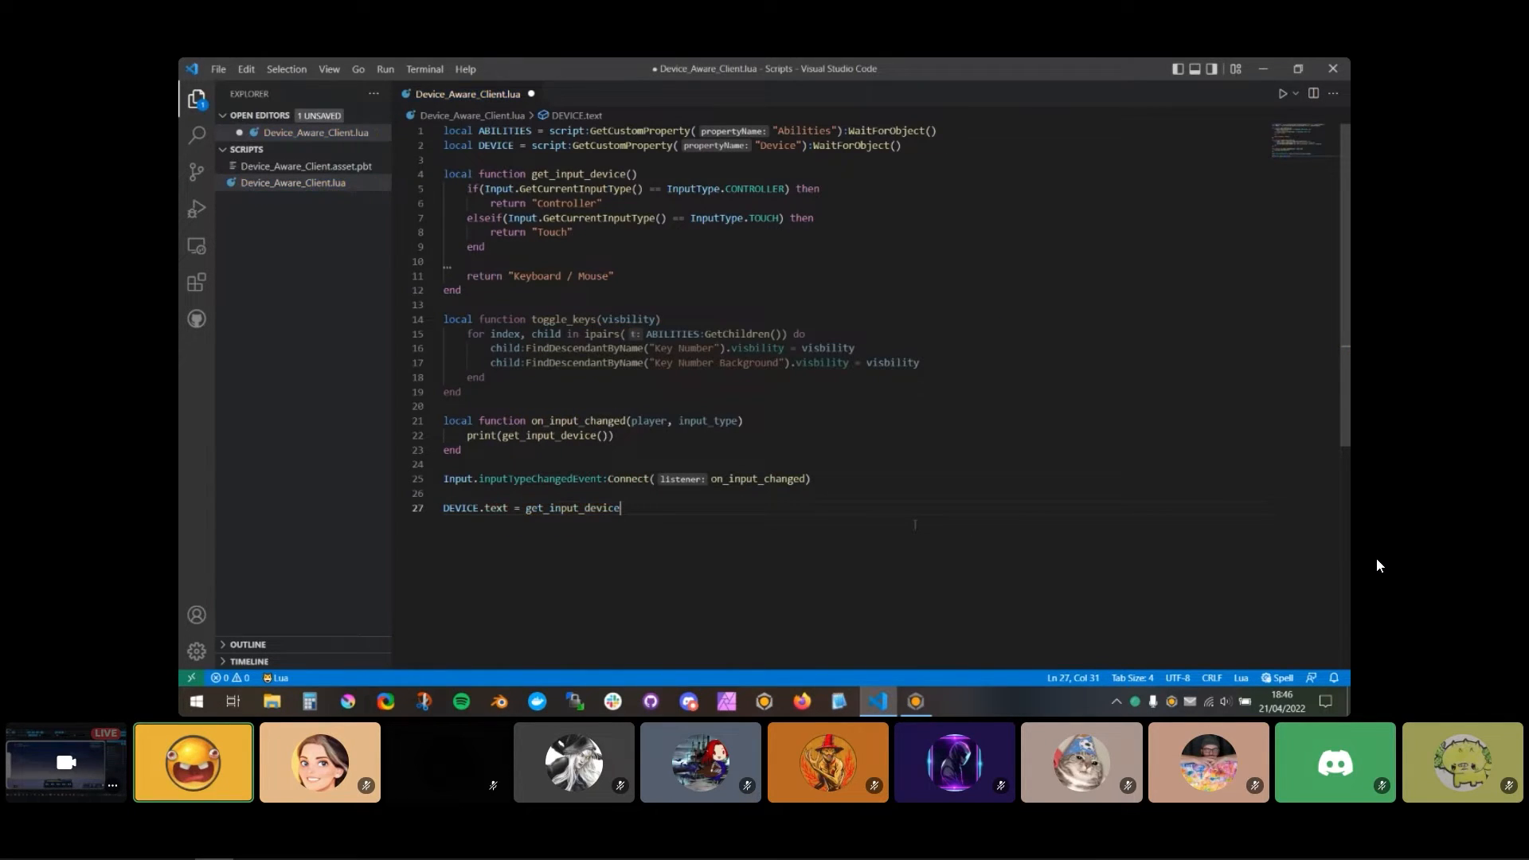
key(ctrl+s)
Step: Switch to Core and briefly run the game preview to check the Device text
key(alt+Tab)
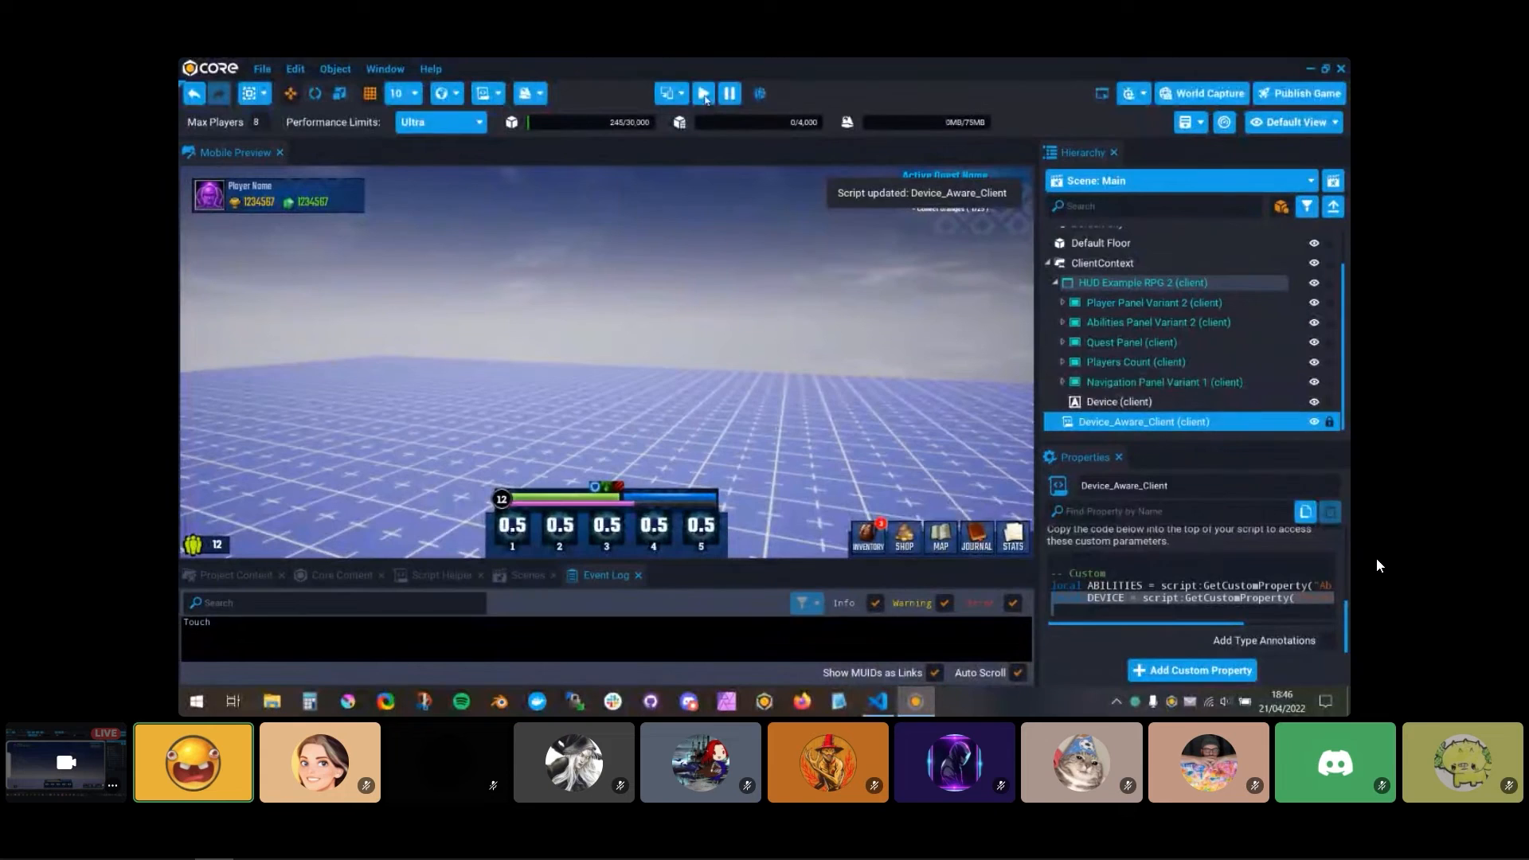
key(=)
key(=)
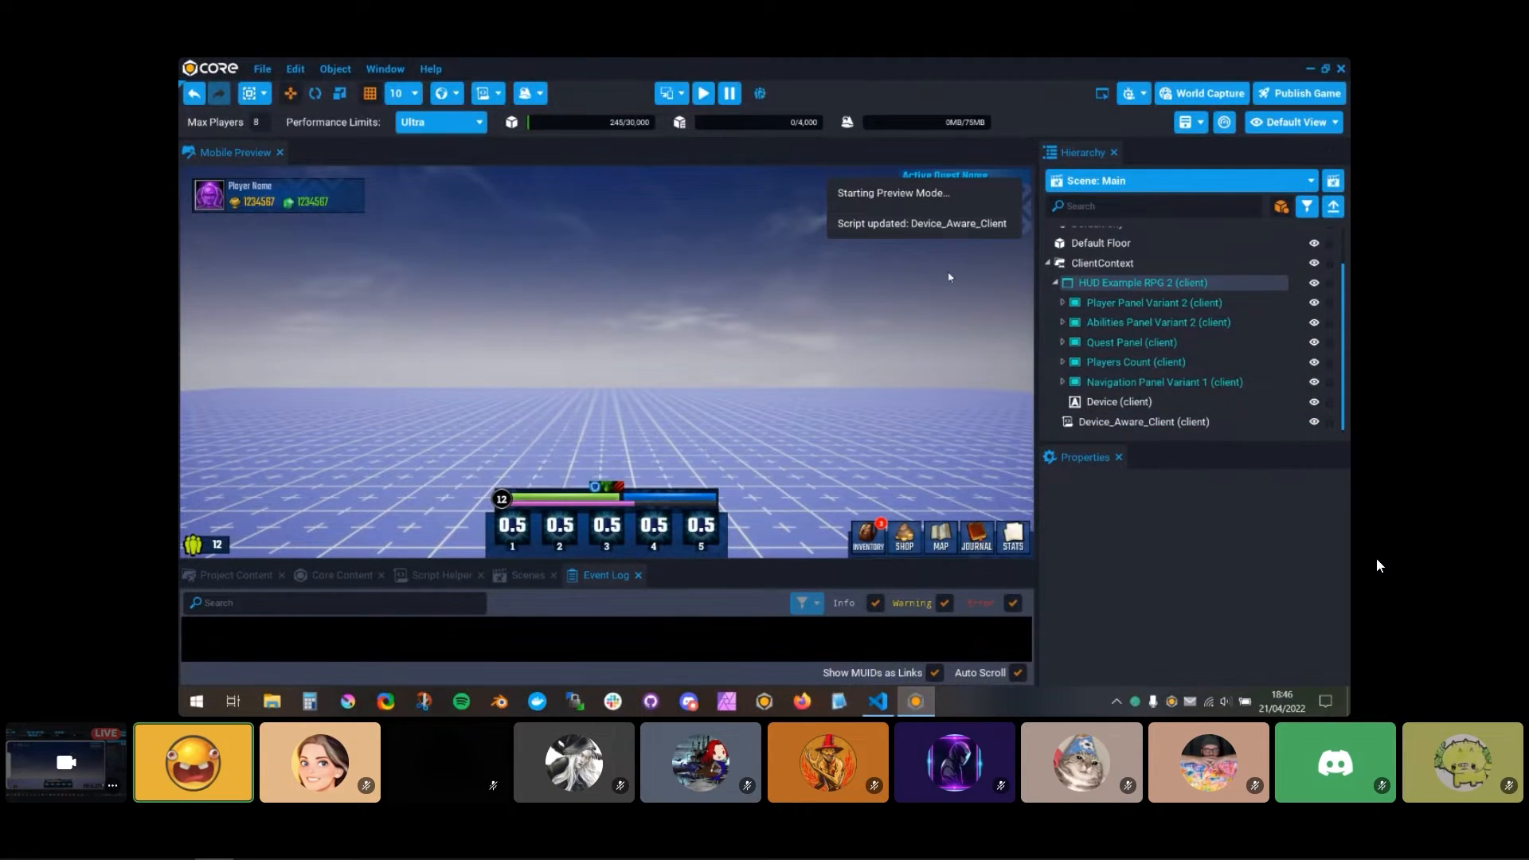
Step: Turn off Wrap Text for the Device text box and check its display in a short game preview
click(1108, 402)
scroll(1176, 590, down, 3)
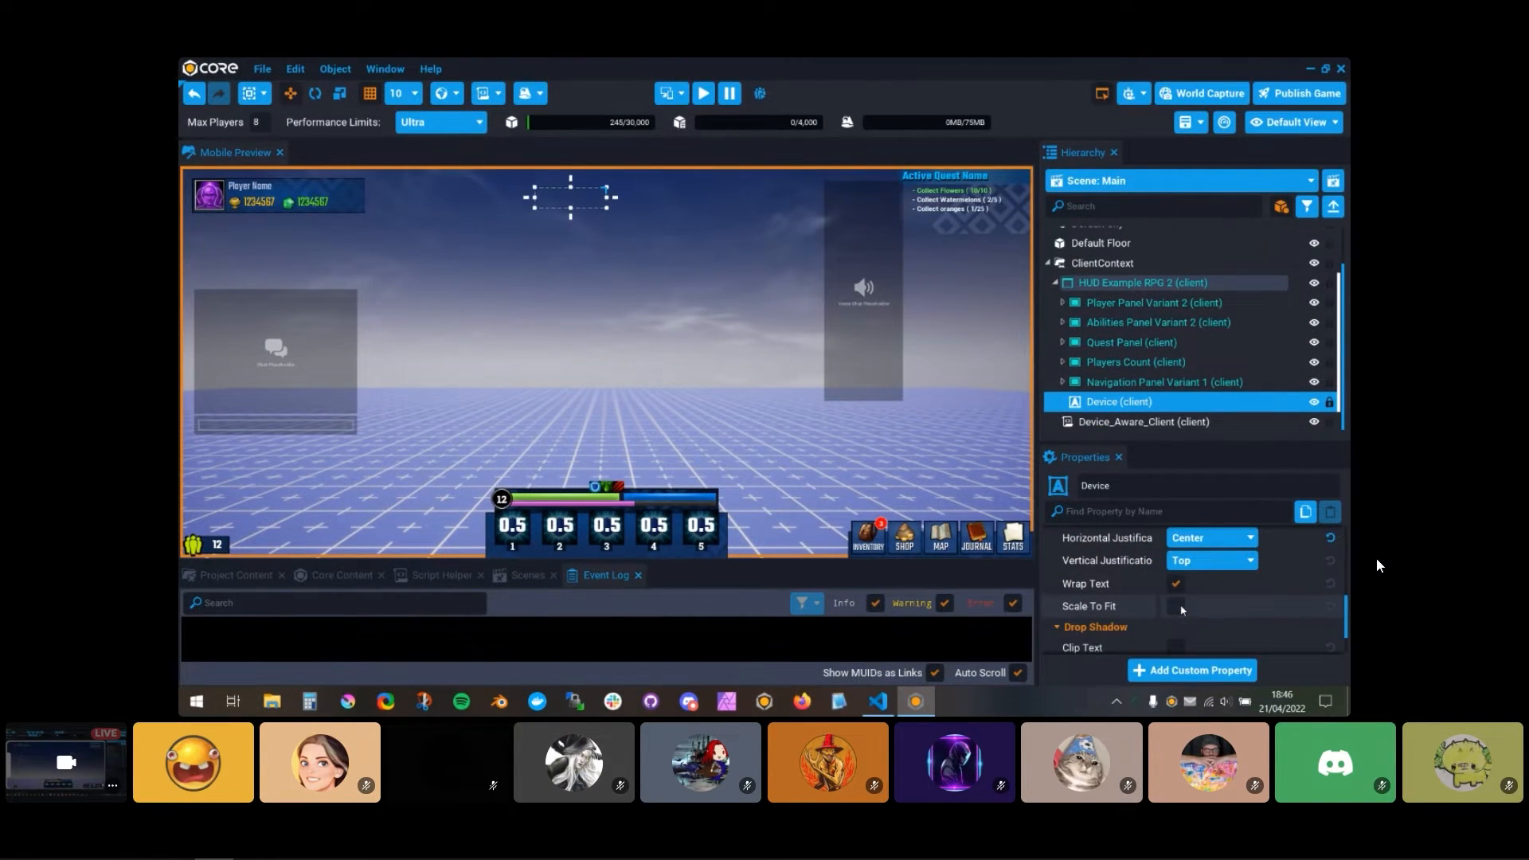
click(1175, 587)
scroll(1194, 598, up, 2)
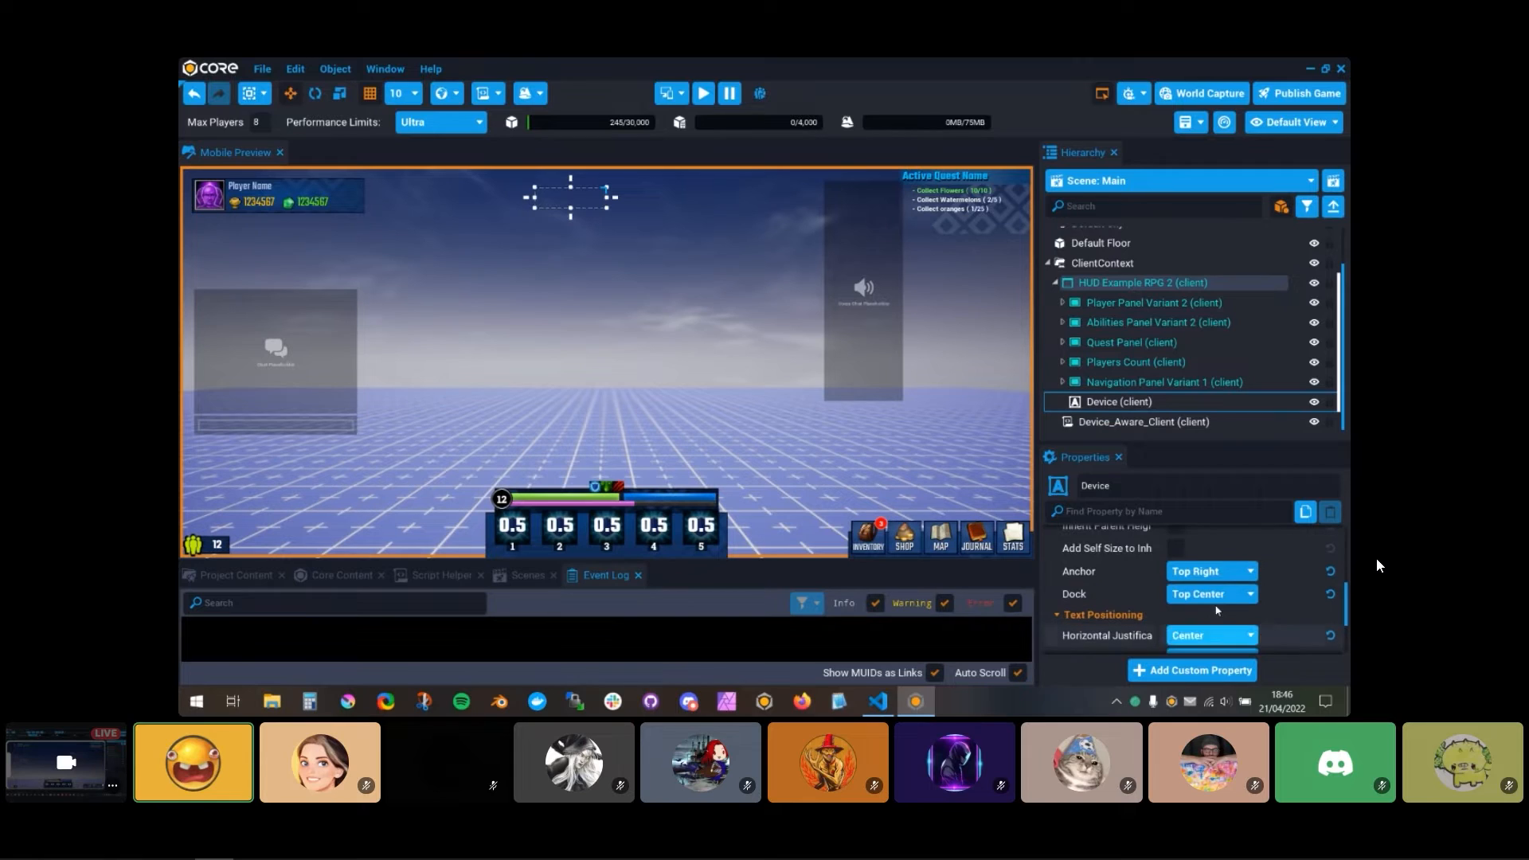
click(701, 99)
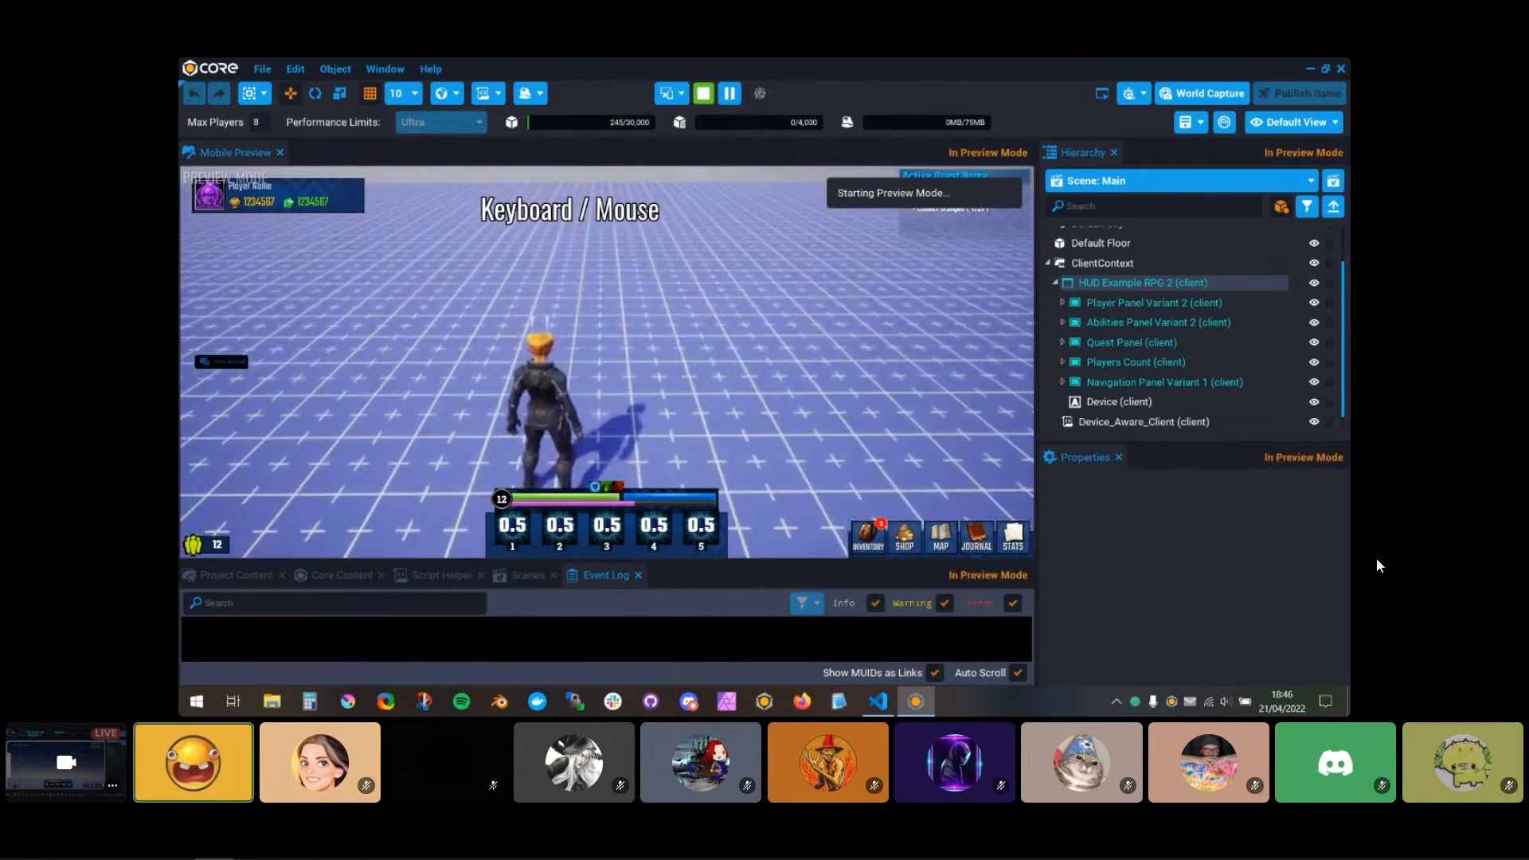
click(703, 93)
Step: Enable the mobile device preview for Mobile - iPhone X and start the game preview
click(681, 93)
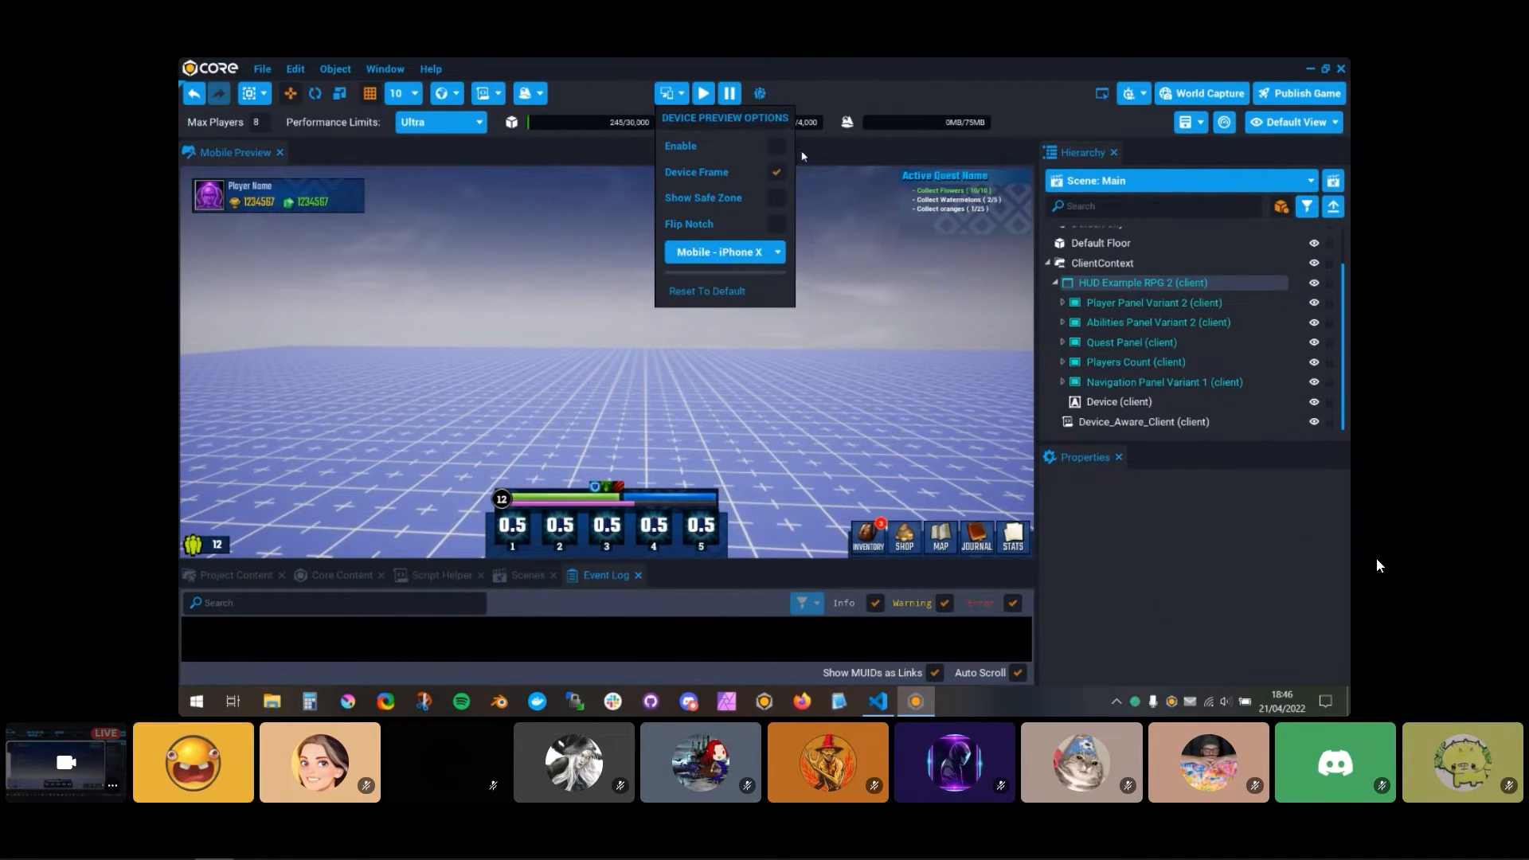
click(778, 148)
click(703, 93)
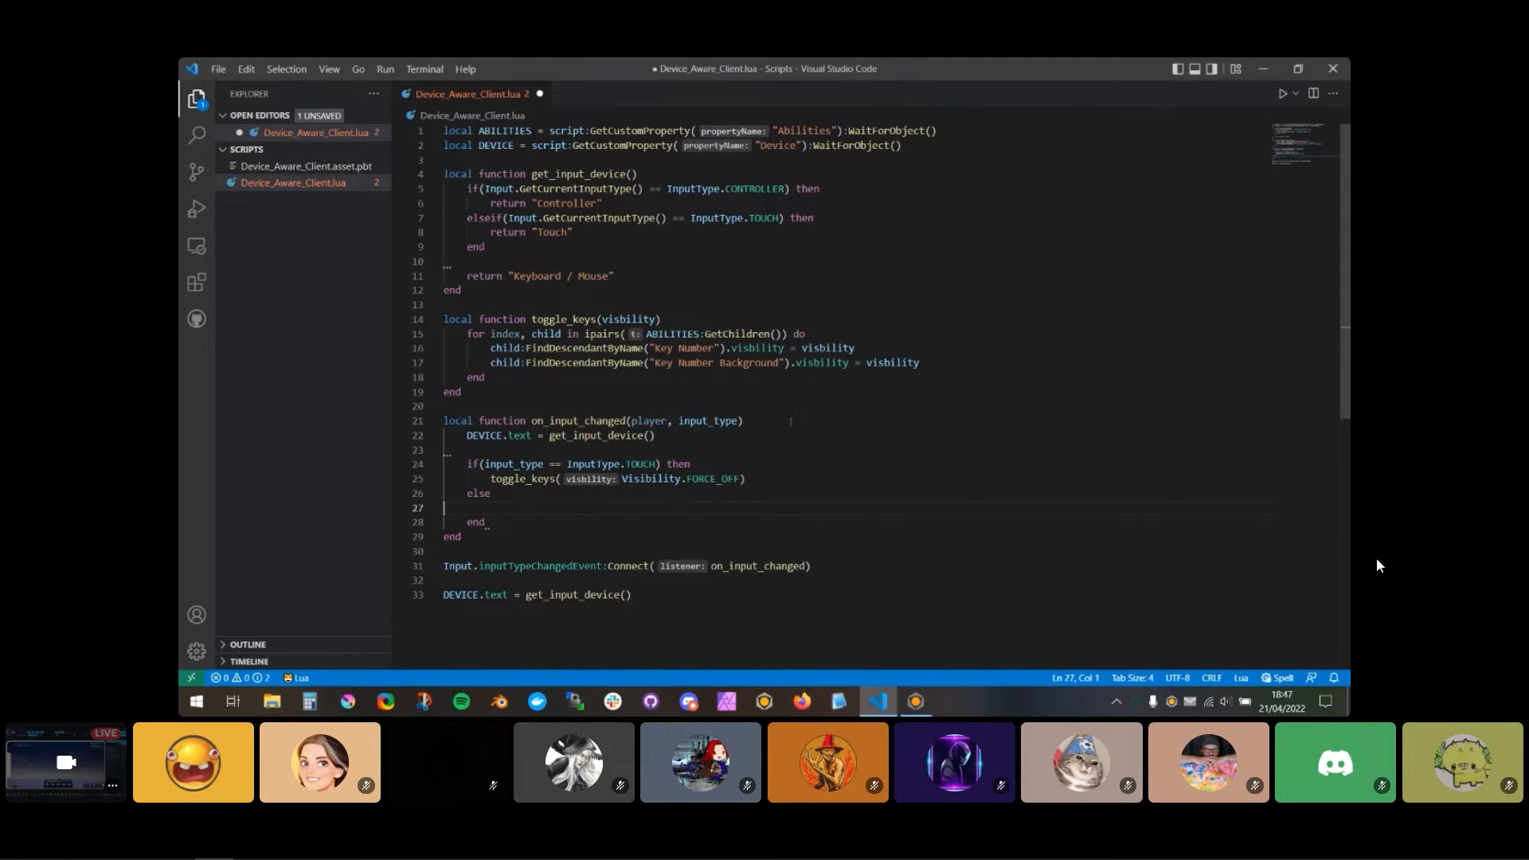
Step: Complete the else branch of on_input_changed with toggle_keys(Visibility.INHERIT) and save the script
key(BackSpace)
key(BackSpace)
key(BackSpace)
key(BackSpace)
key(BackSpace)
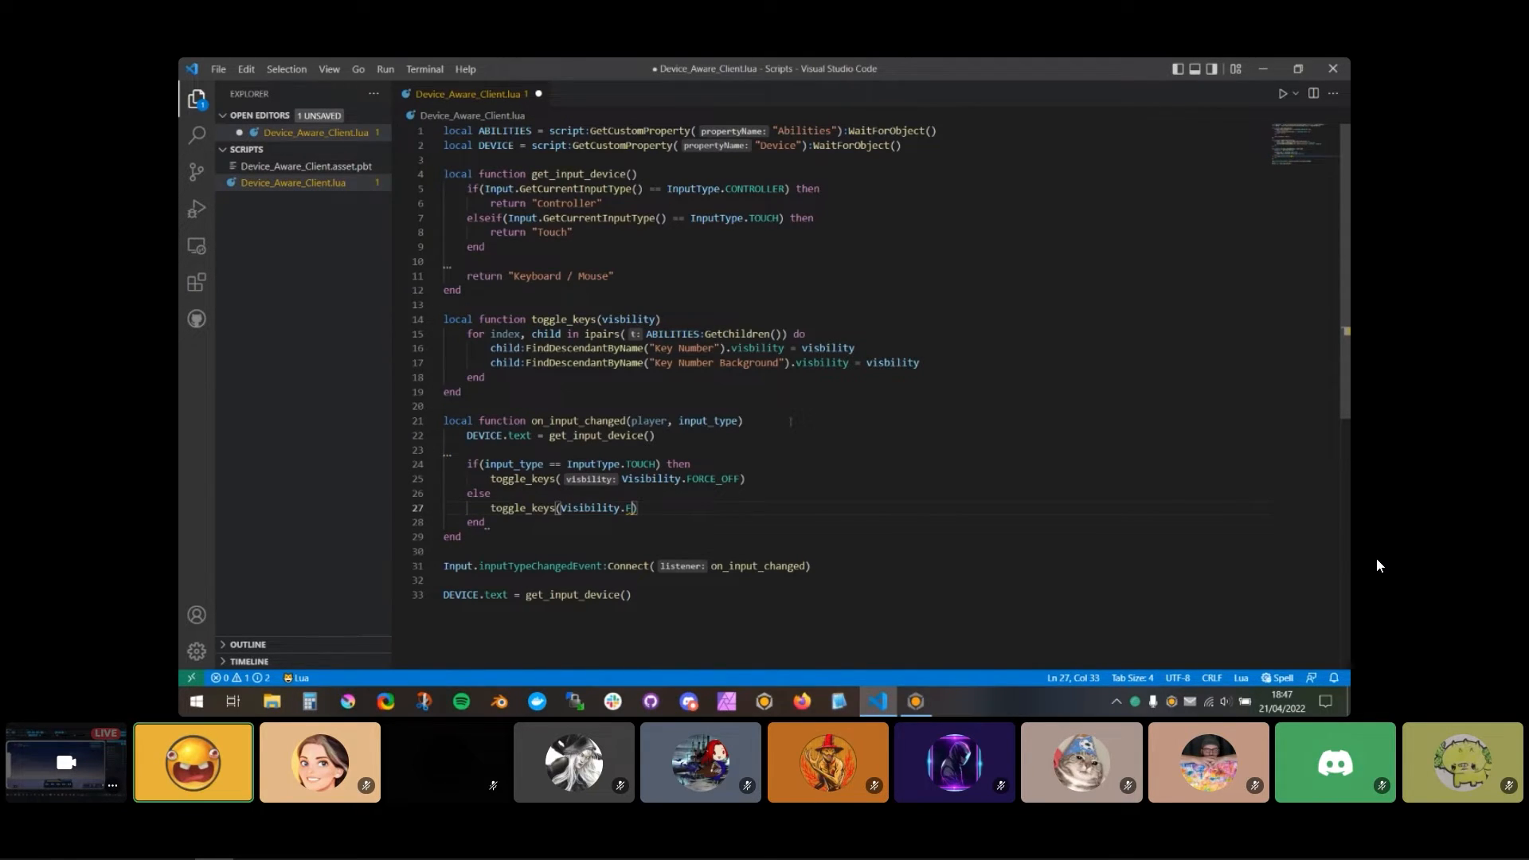
text(IN)
key(Return)
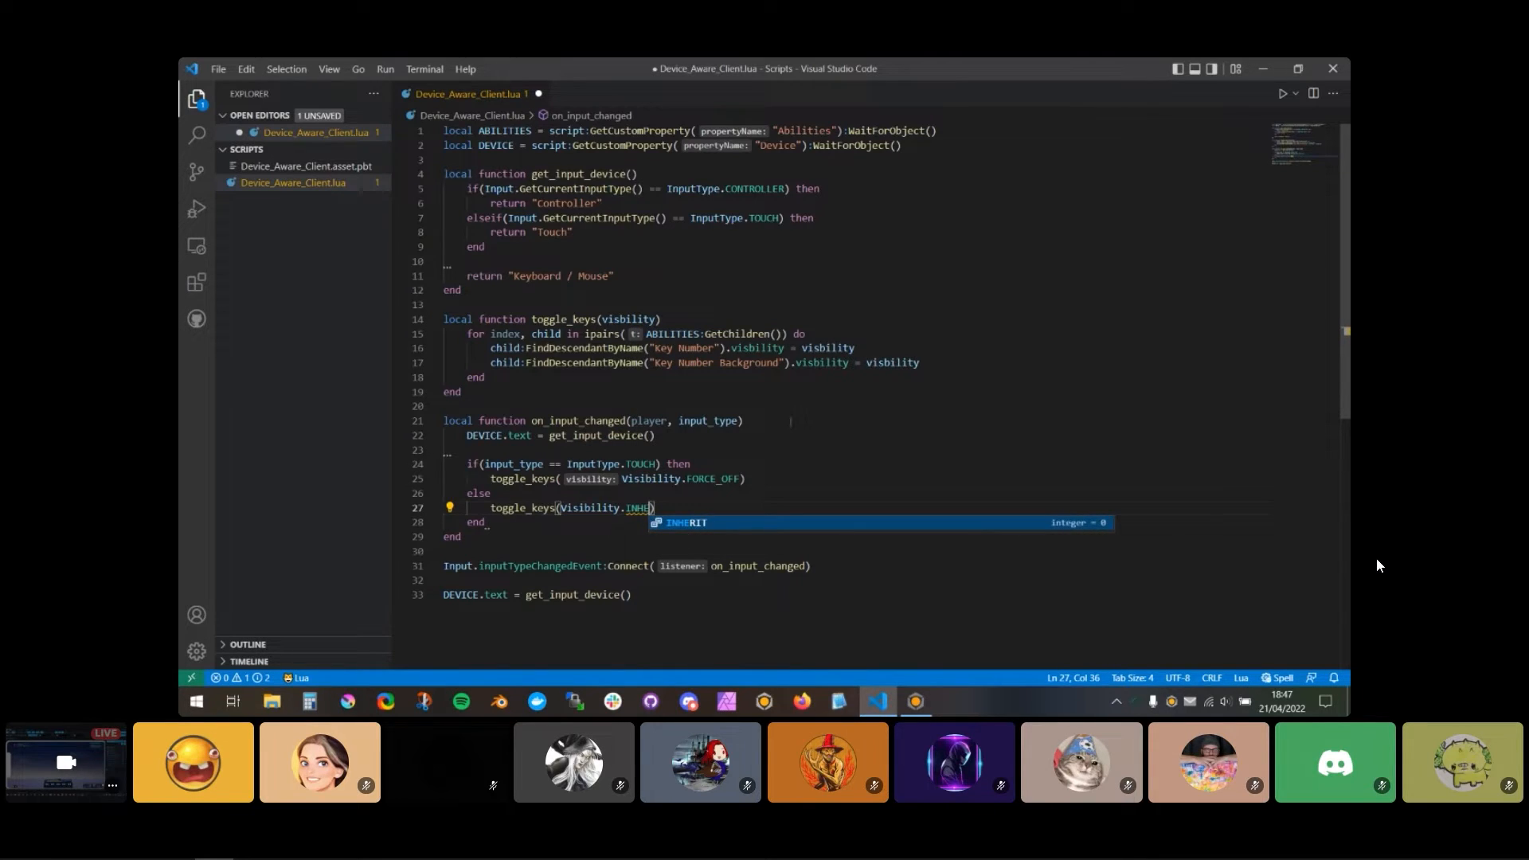
key(ctrl+s)
scroll(743, 325, down, 3)
scroll(743, 325, up, 3)
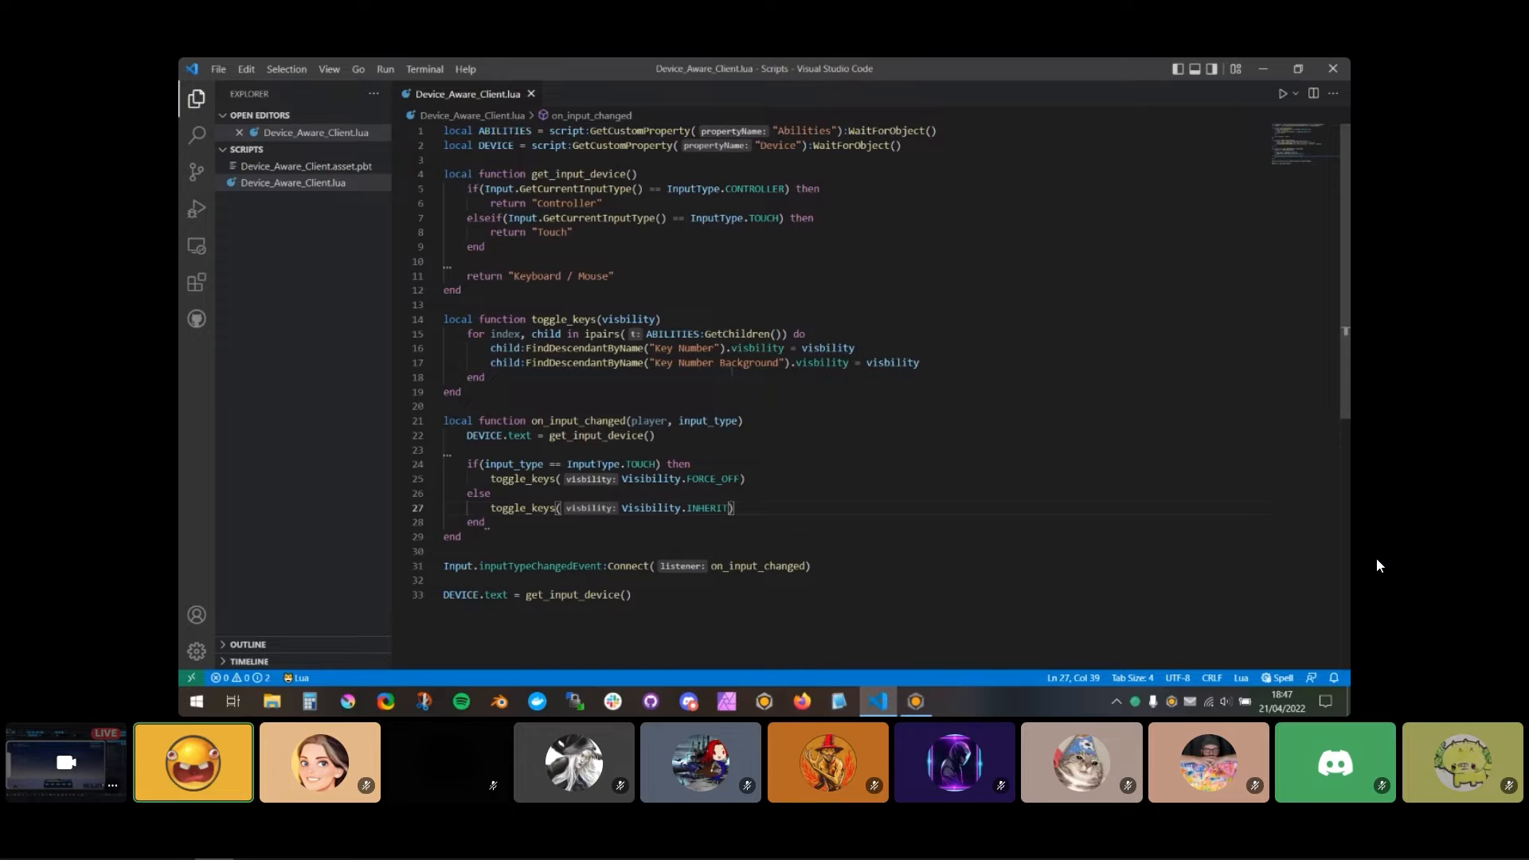
Step: Switch to Core, run the game preview and open the script line referenced by the event log error
key(alt+Tab)
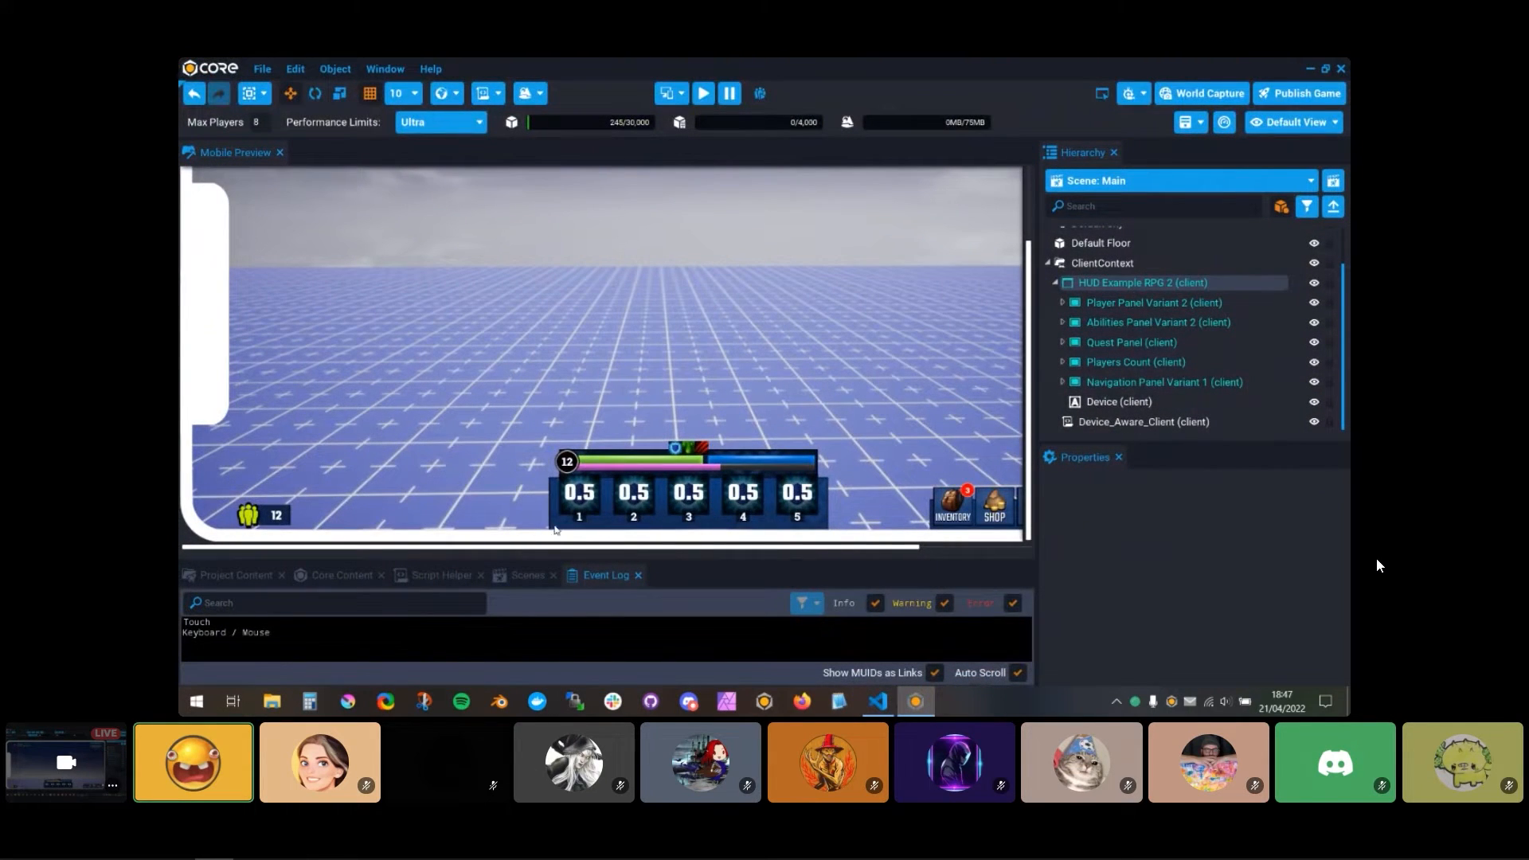
click(704, 94)
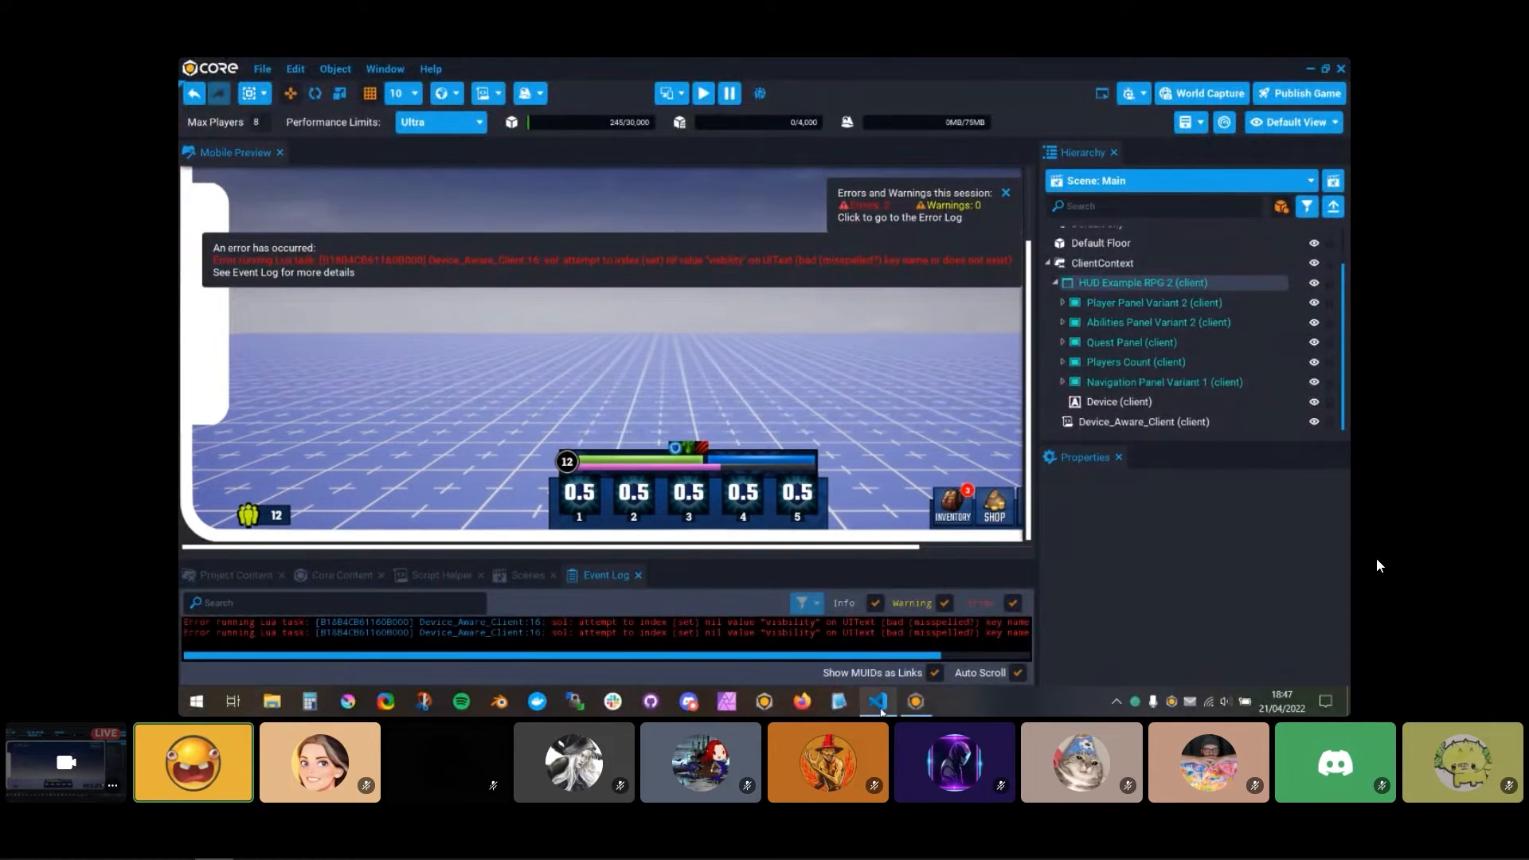
click(877, 702)
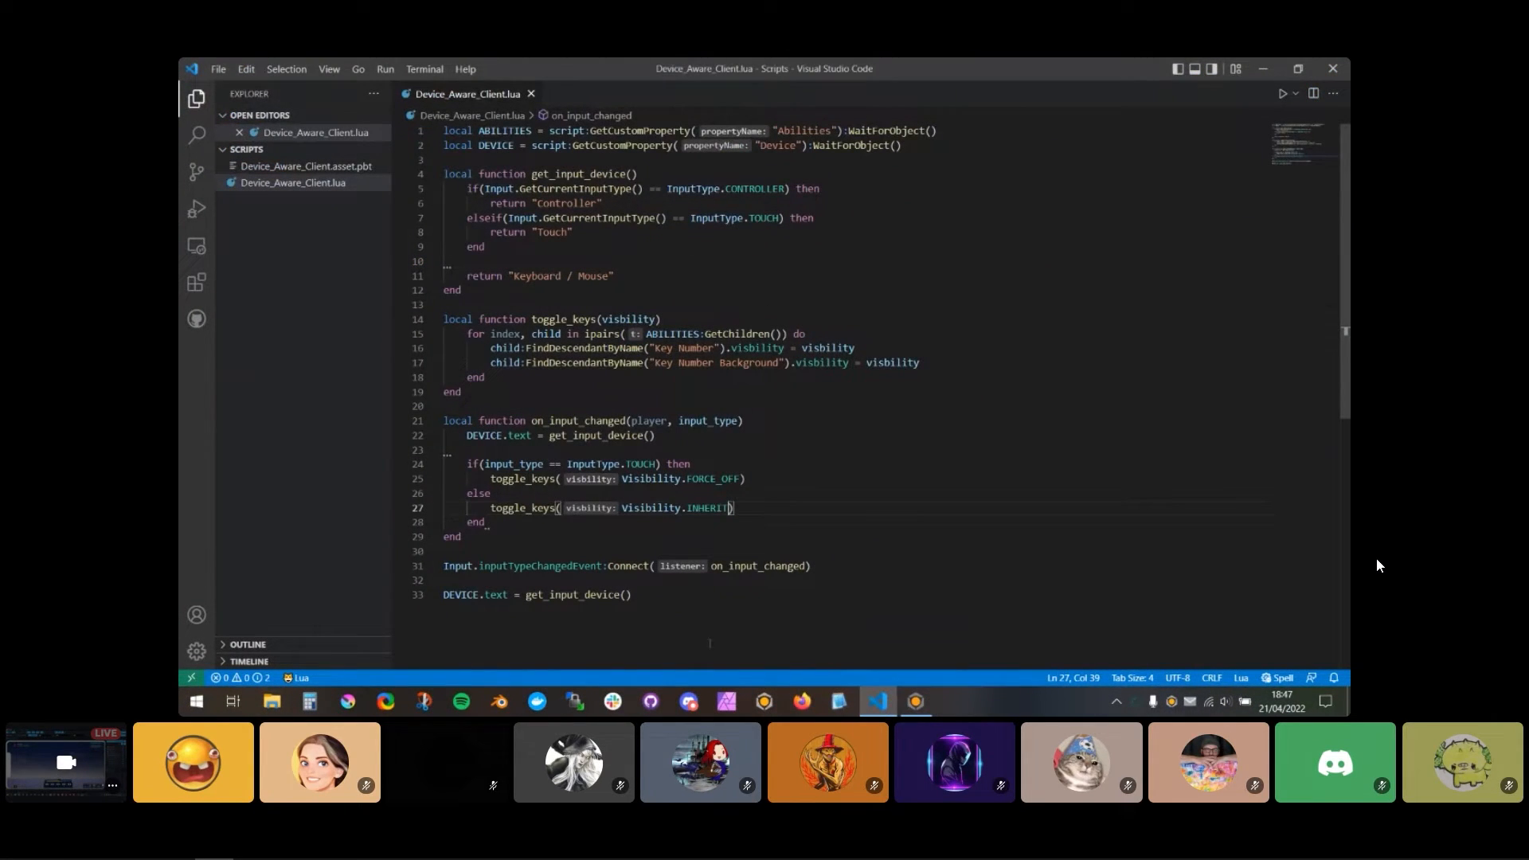
click(916, 701)
click(529, 577)
click(602, 580)
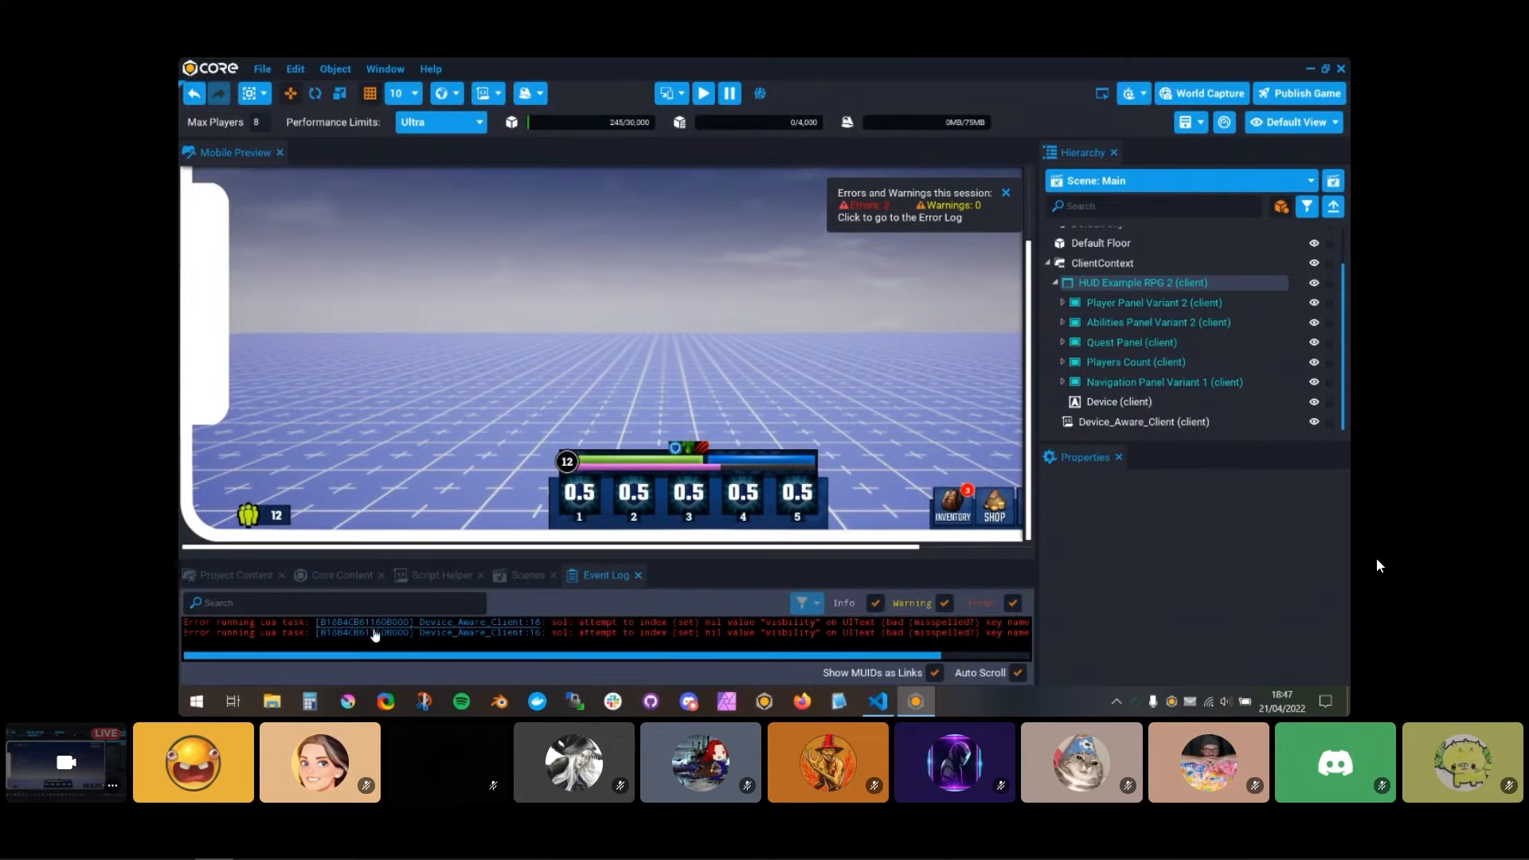
click(508, 632)
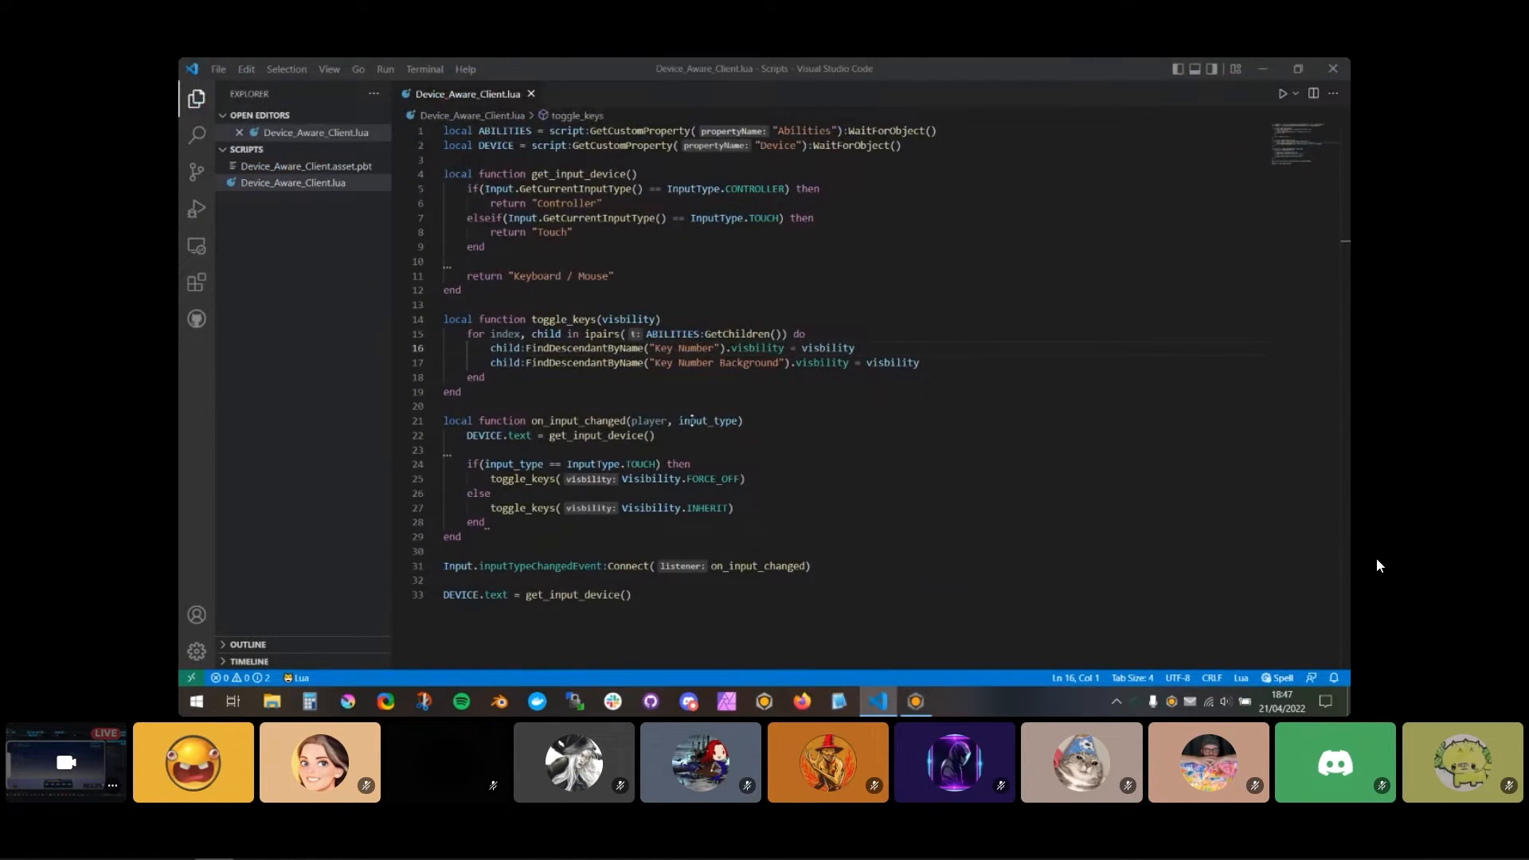
Step: Correct the misspelled visibility property in the toggle_keys function and save the script
mouse_move(635, 323)
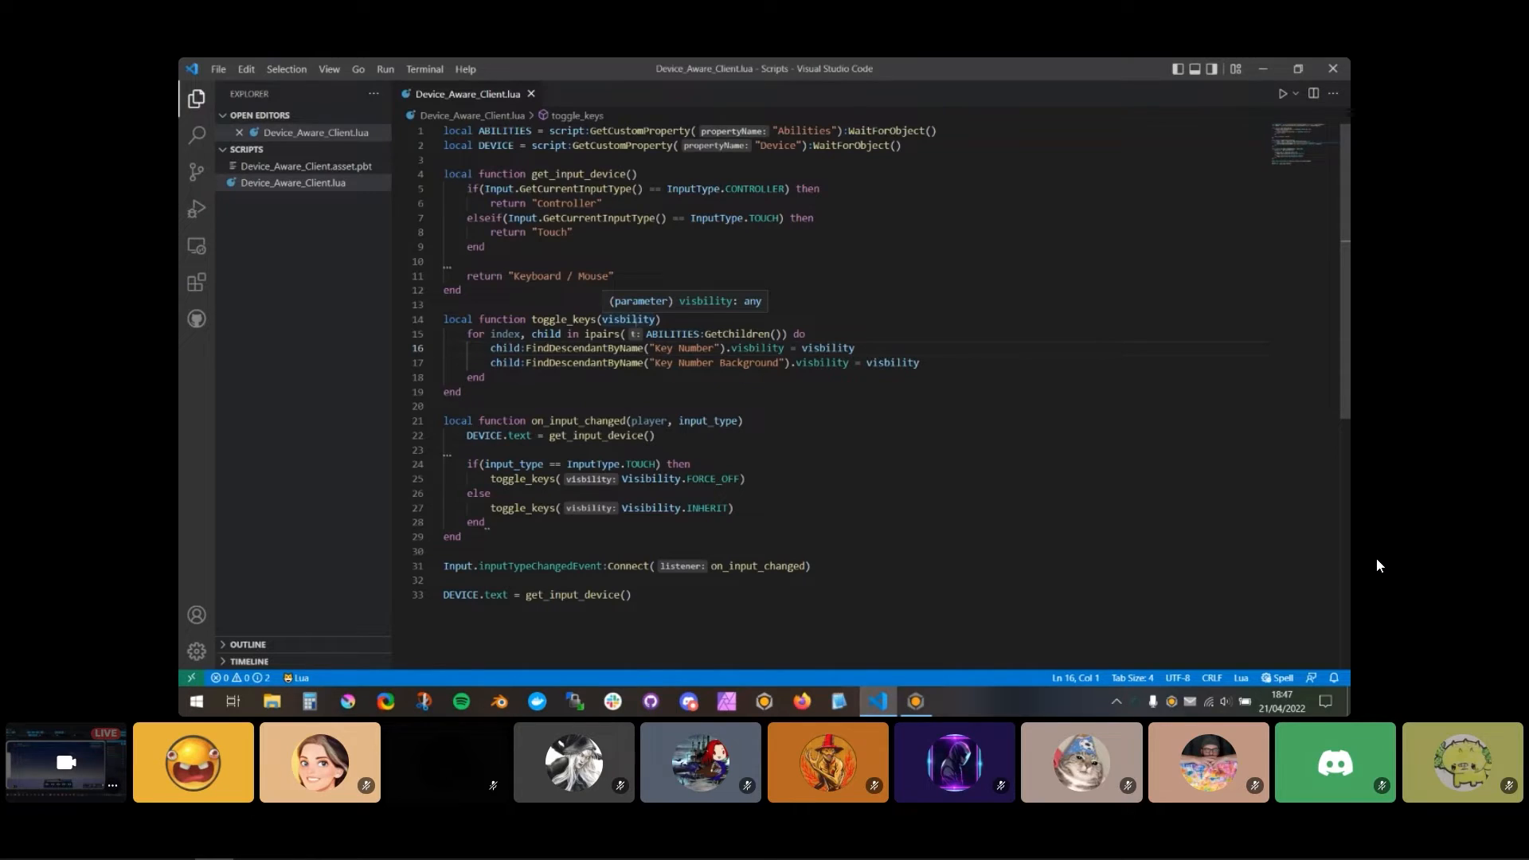
double_click(636, 320)
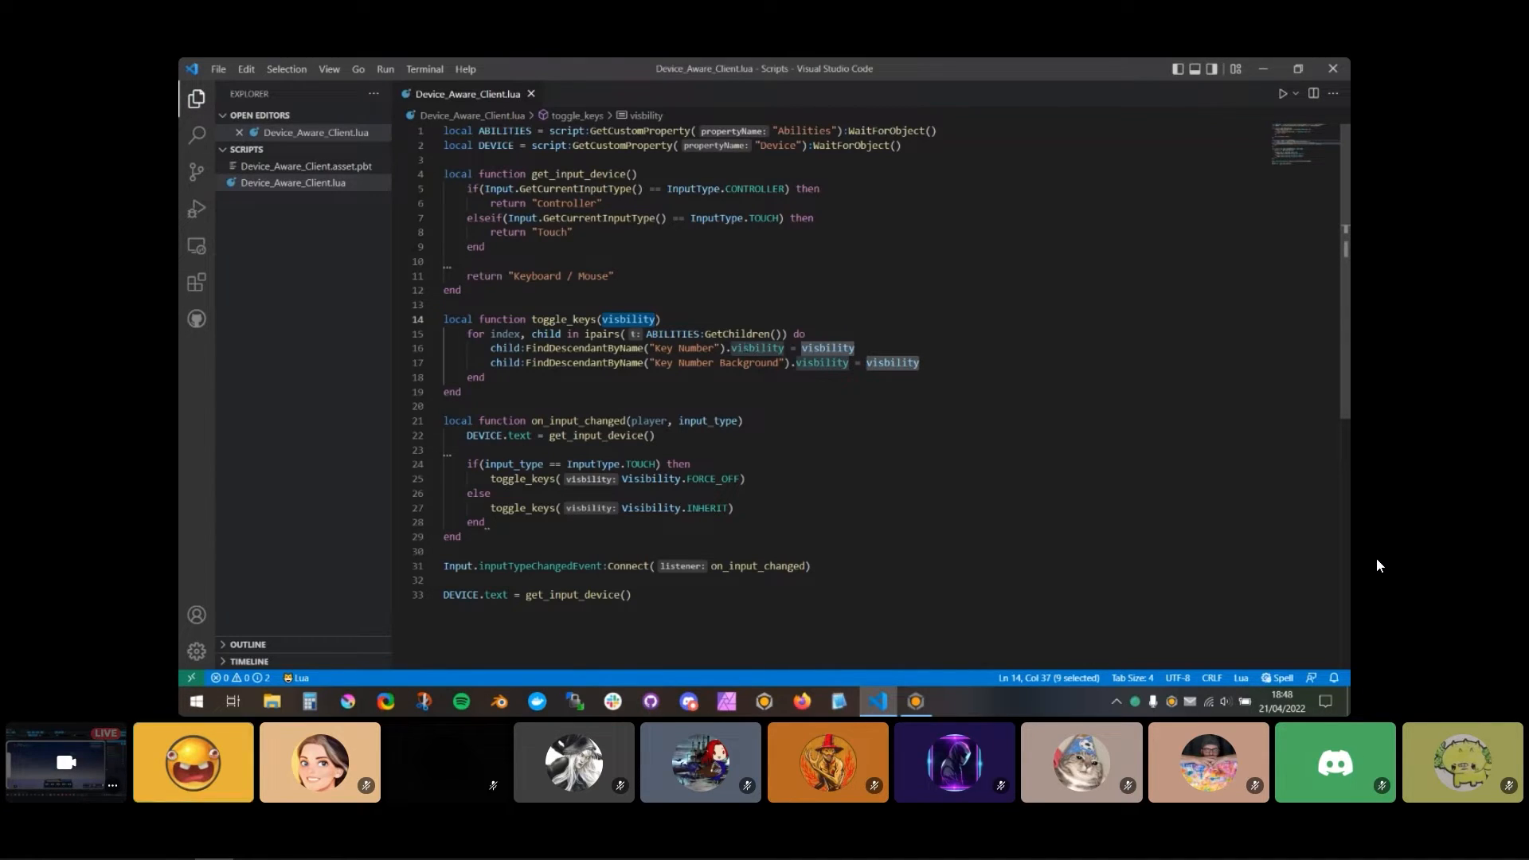
click(743, 349)
key(Right)
text(i)
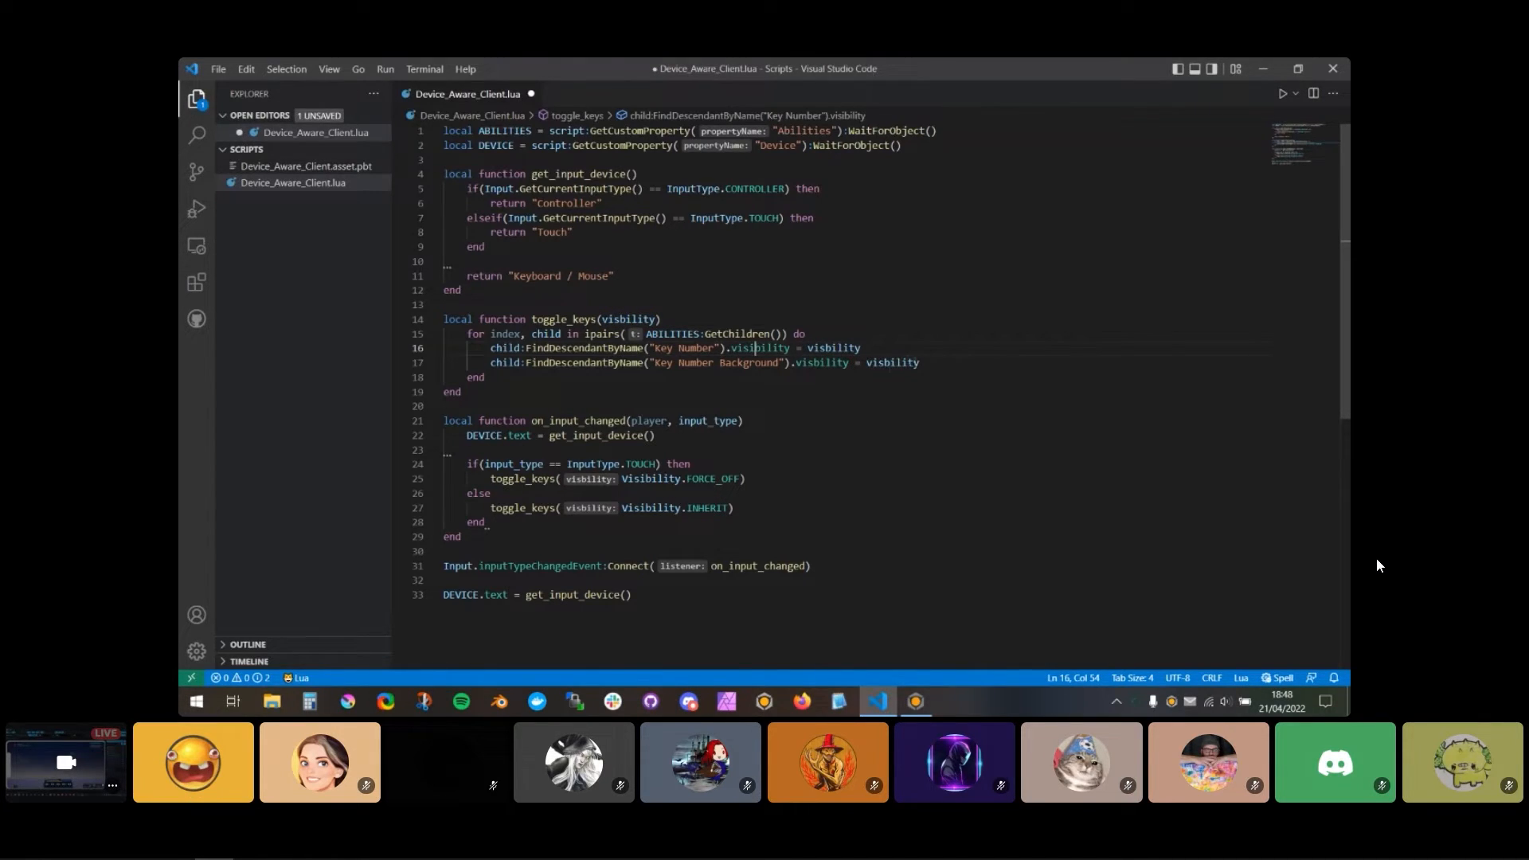
key(ctrl+s)
Step: Switch to Core and preview the game with touch input to check the device text and the ability key labels
key(alt+Tab)
click(703, 94)
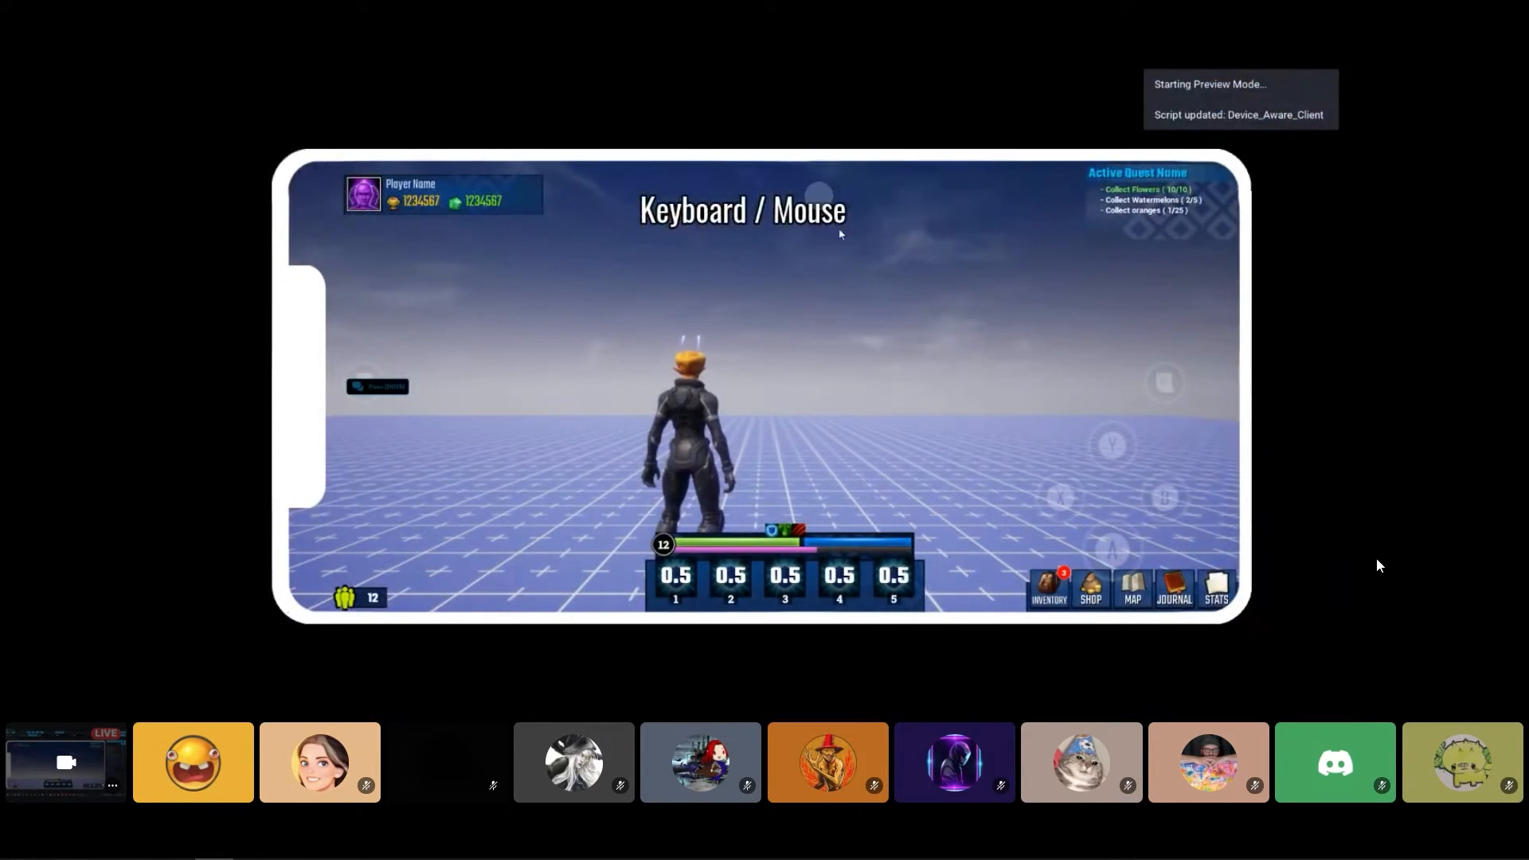
drag(579, 347, 627, 328)
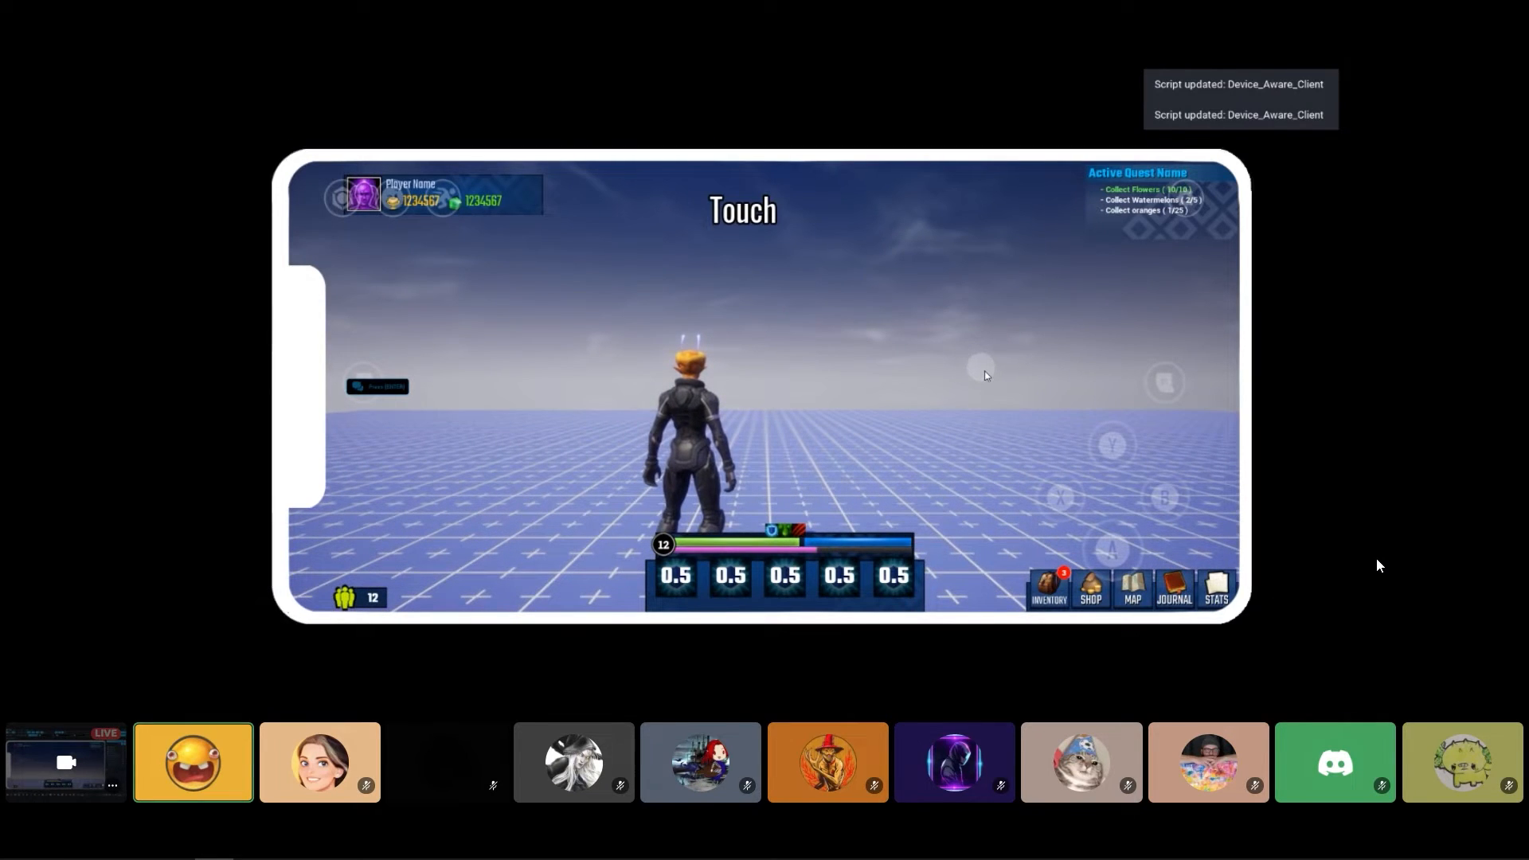
key(equal)
key(equal)
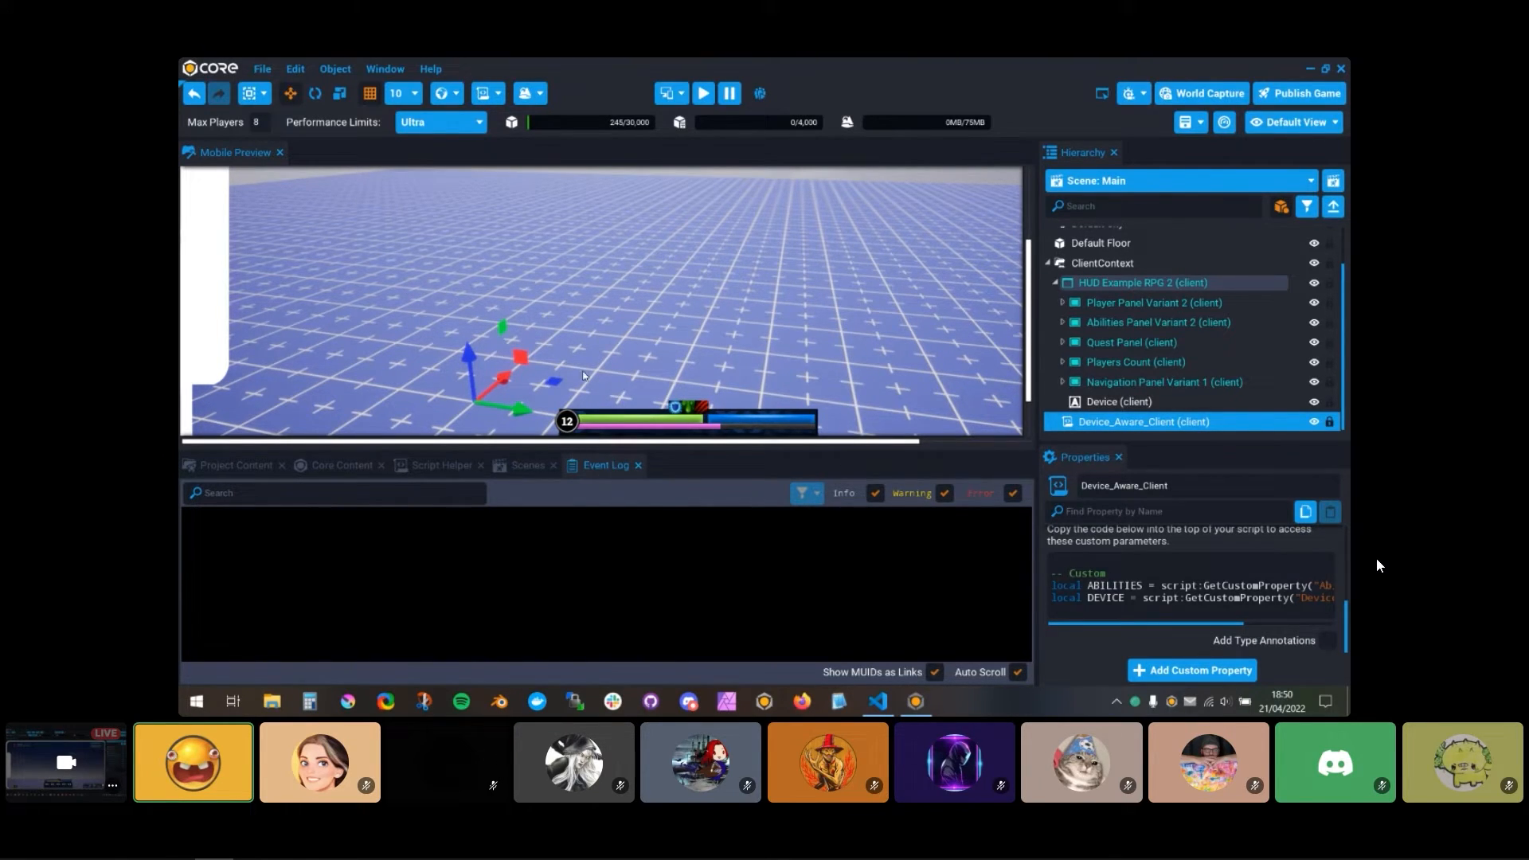
Step: Run the game preview in full screen to check the device text and key labels, and stop it
click(703, 94)
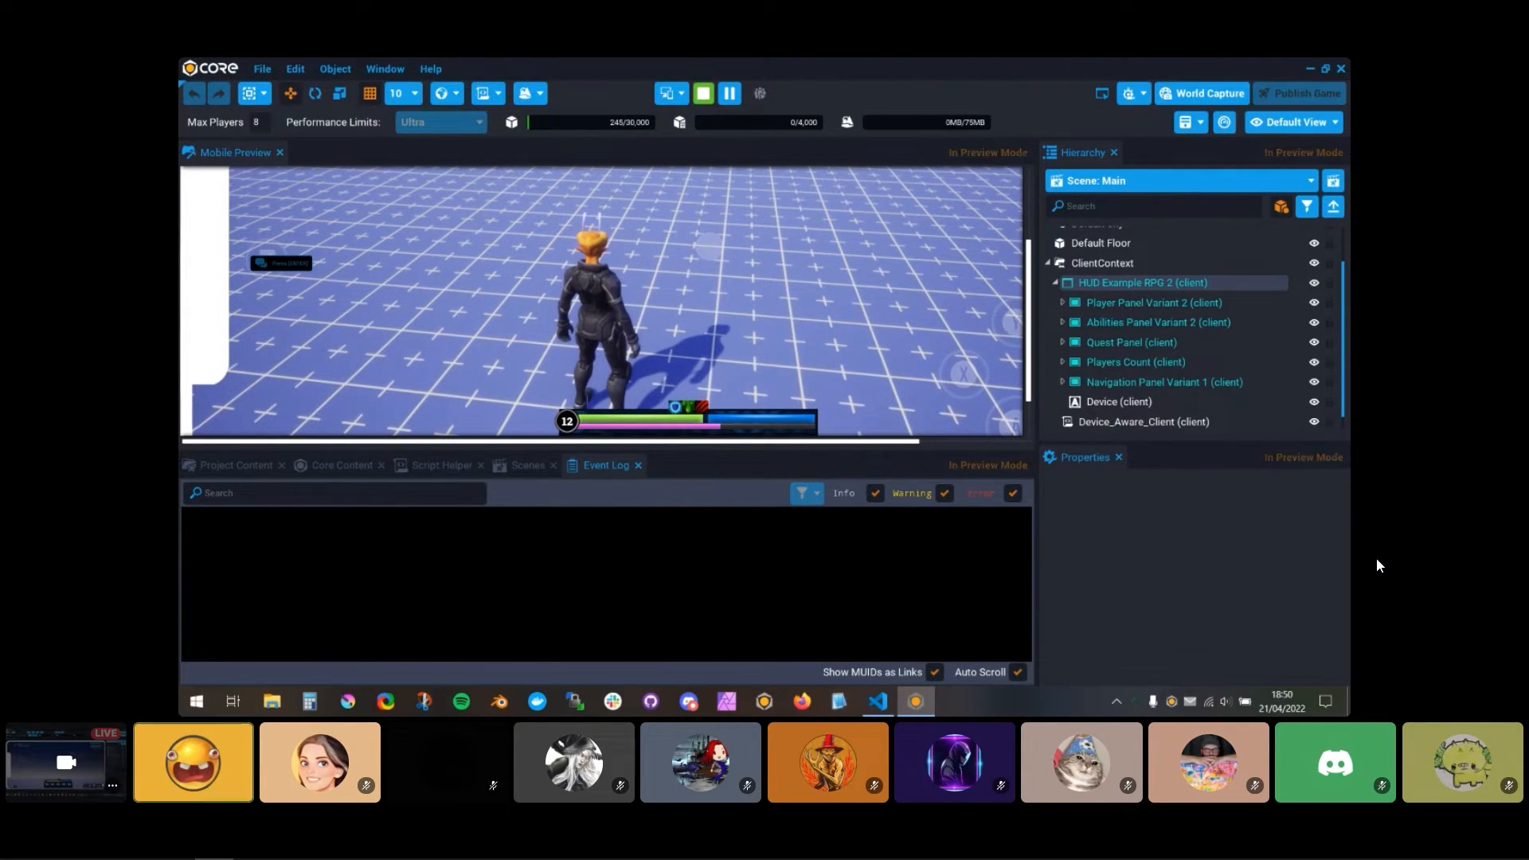
key(F11)
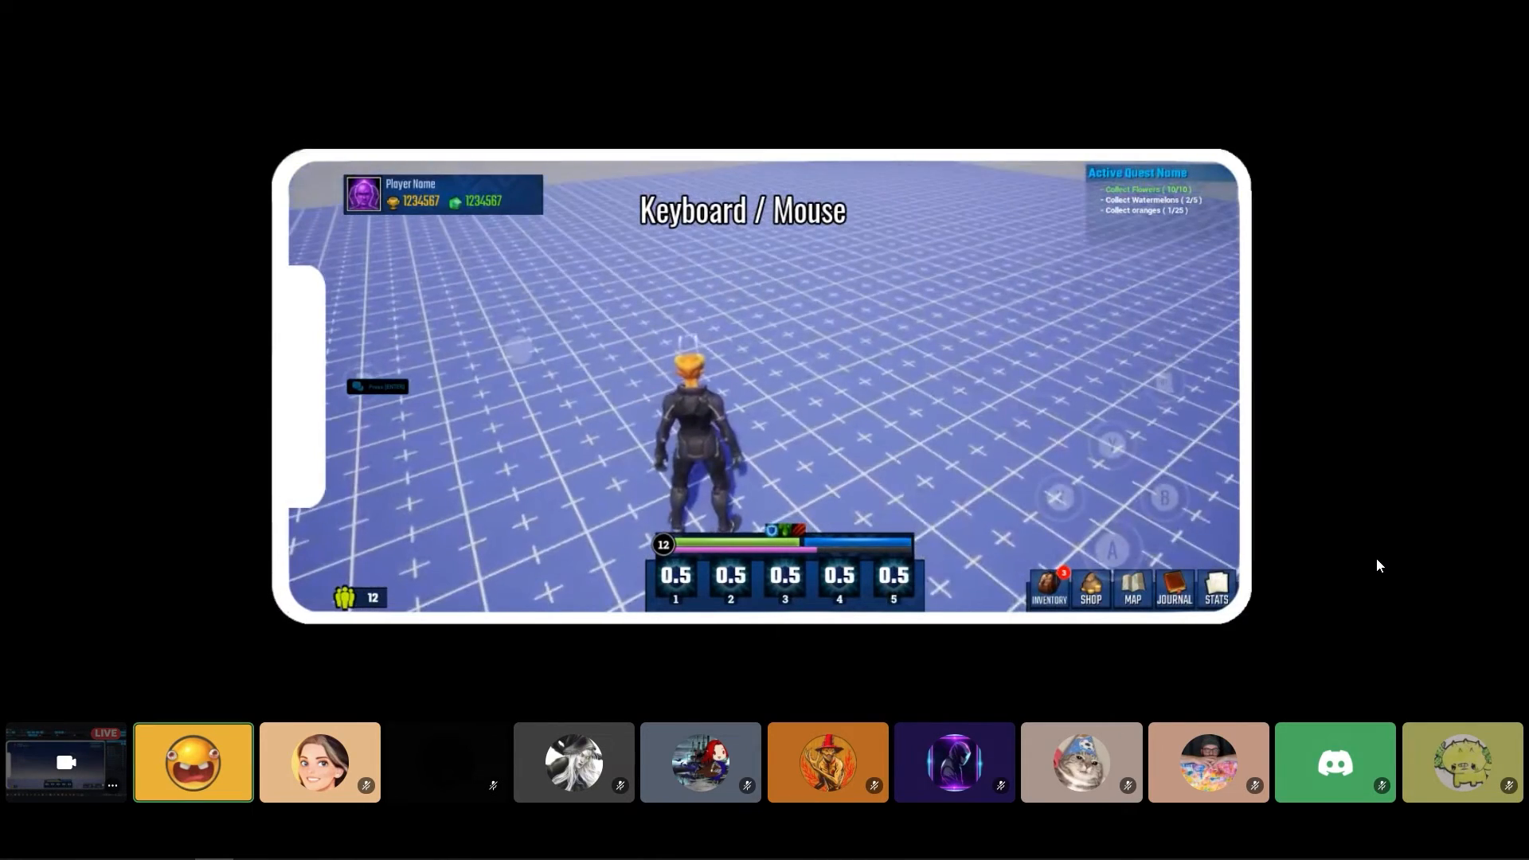
key(F11)
click(709, 97)
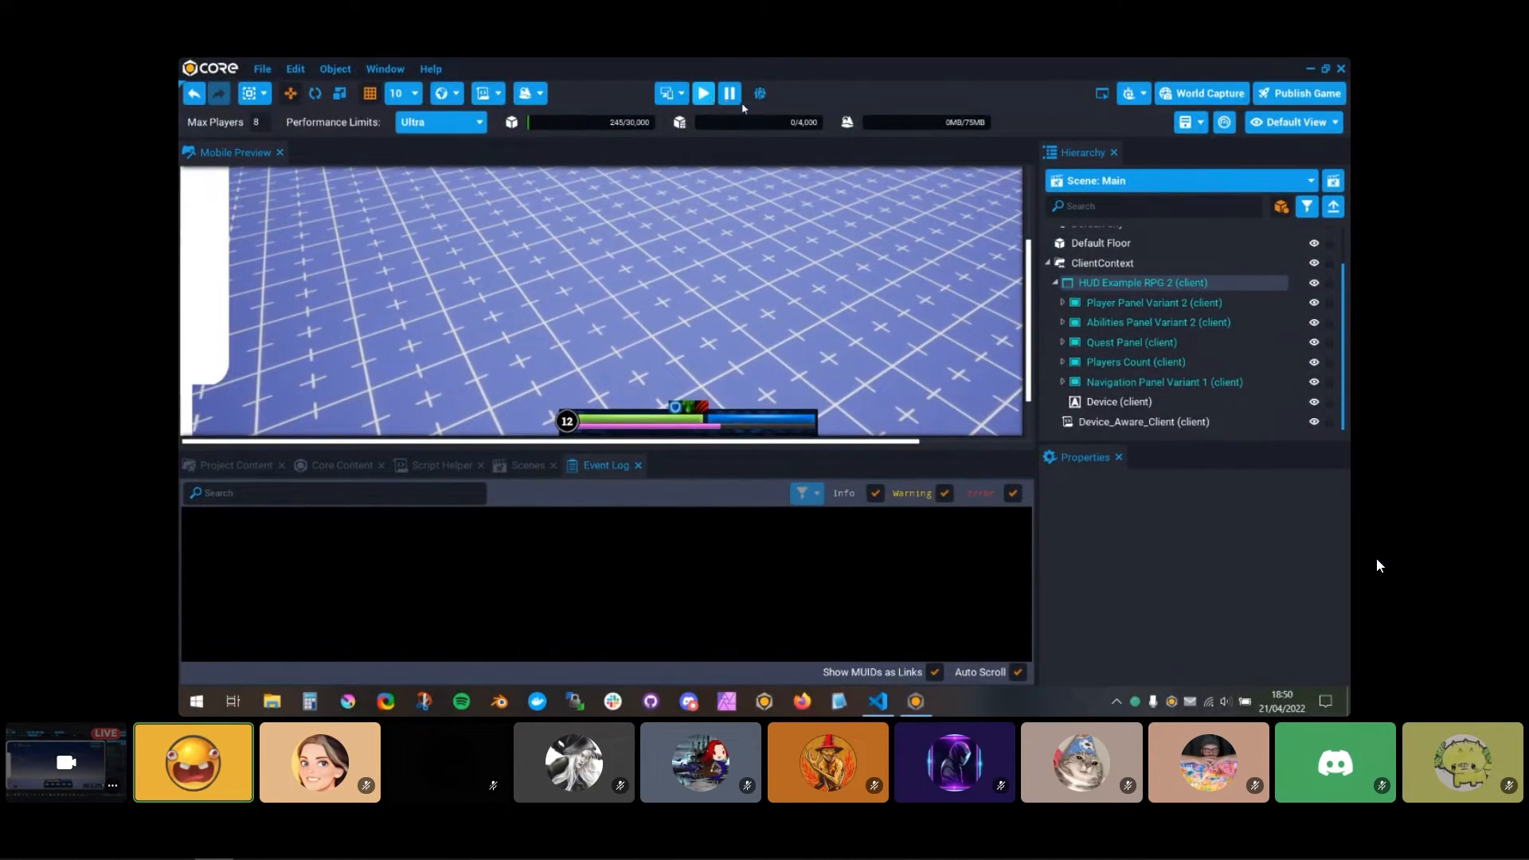
Step: Switch to Visual Studio Code and review the input-changed handler and its event connection in Device_Aware_Client.lua
click(1131, 422)
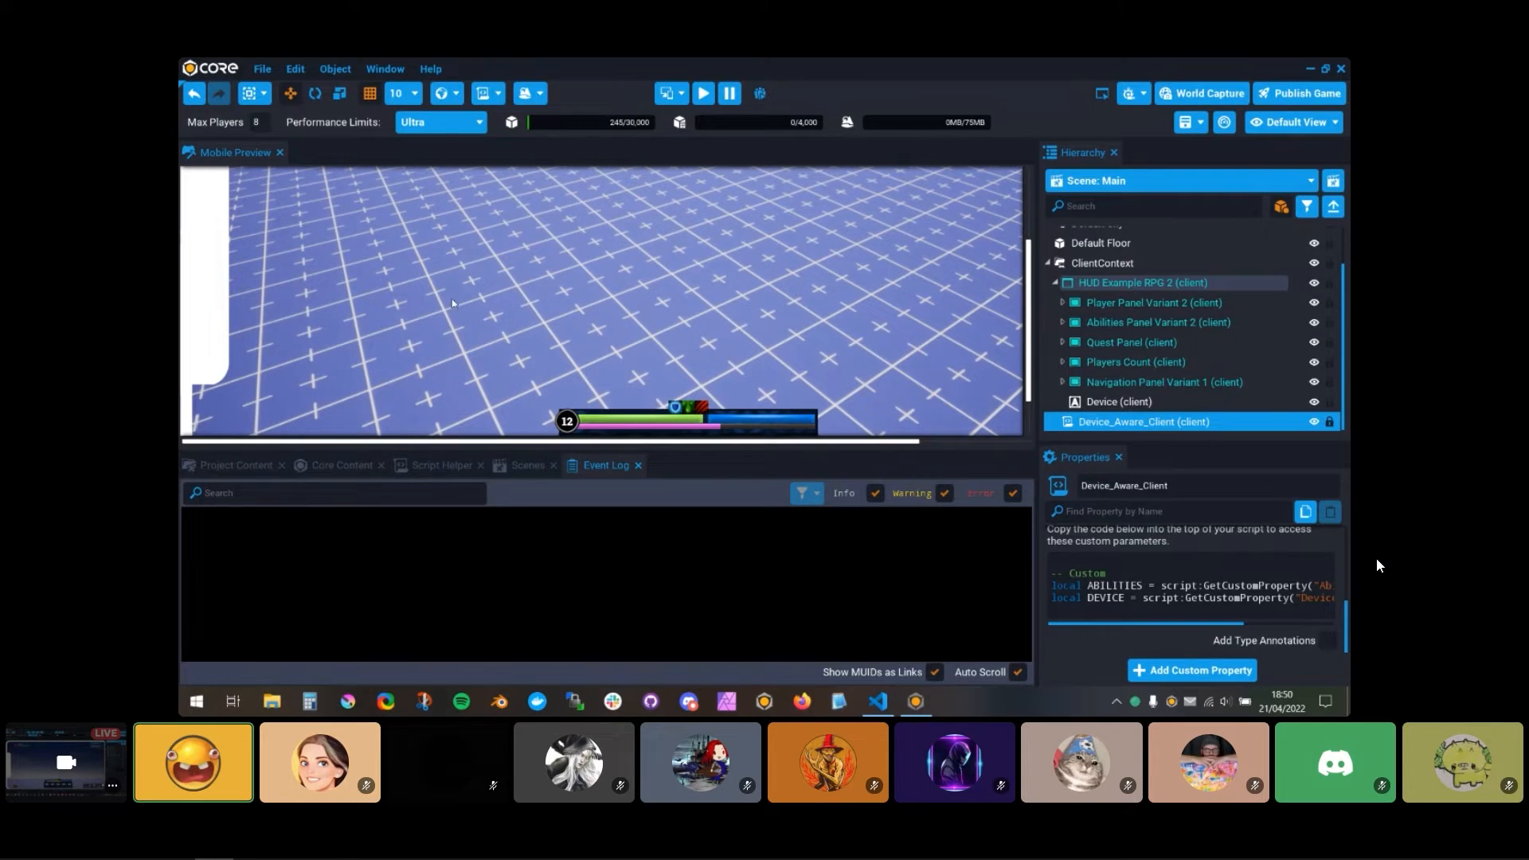
click(878, 700)
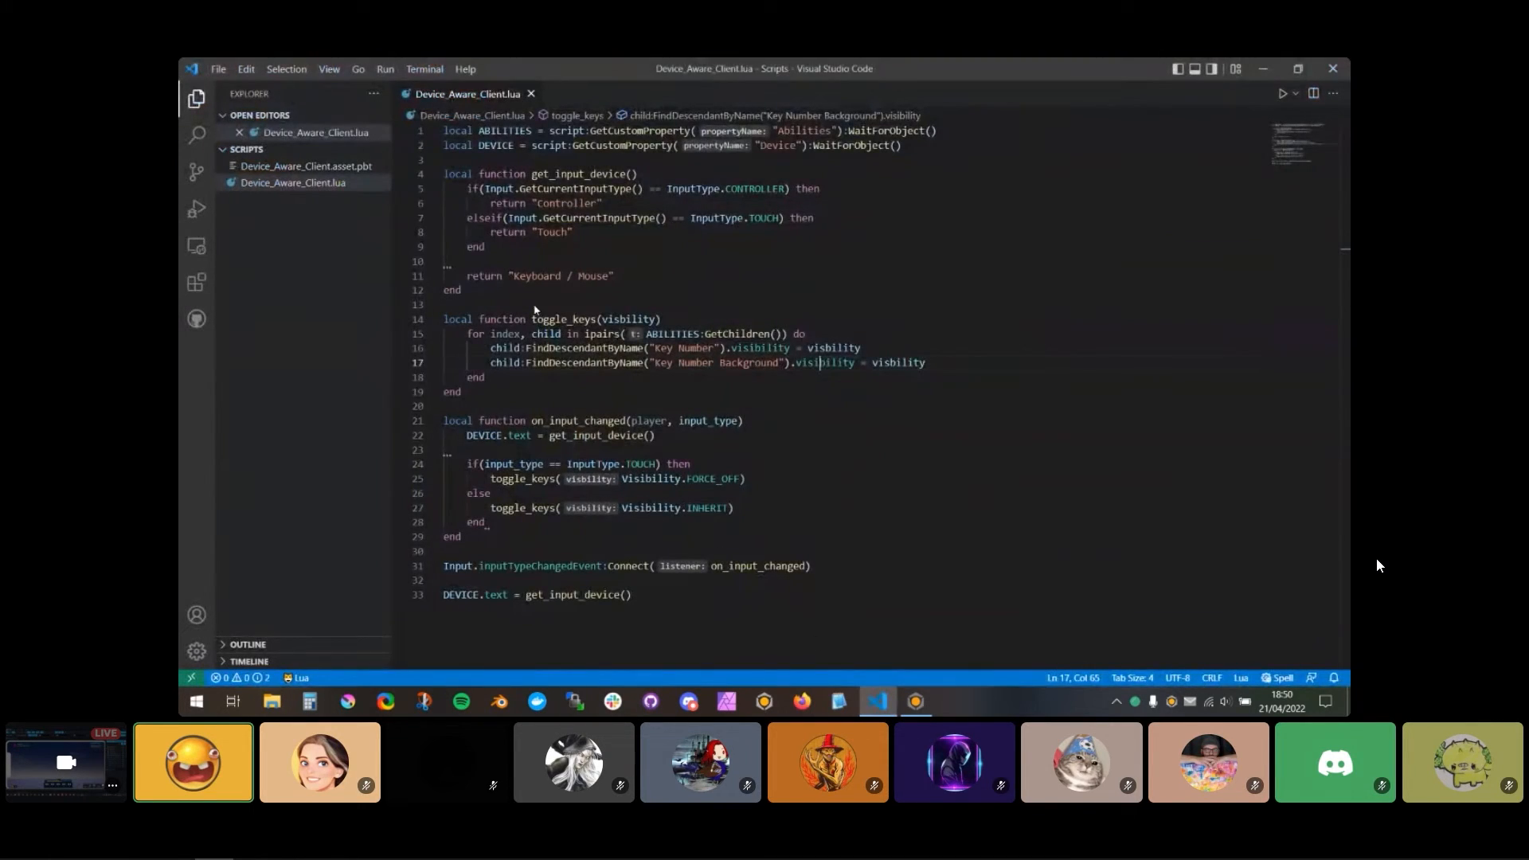
click(526, 566)
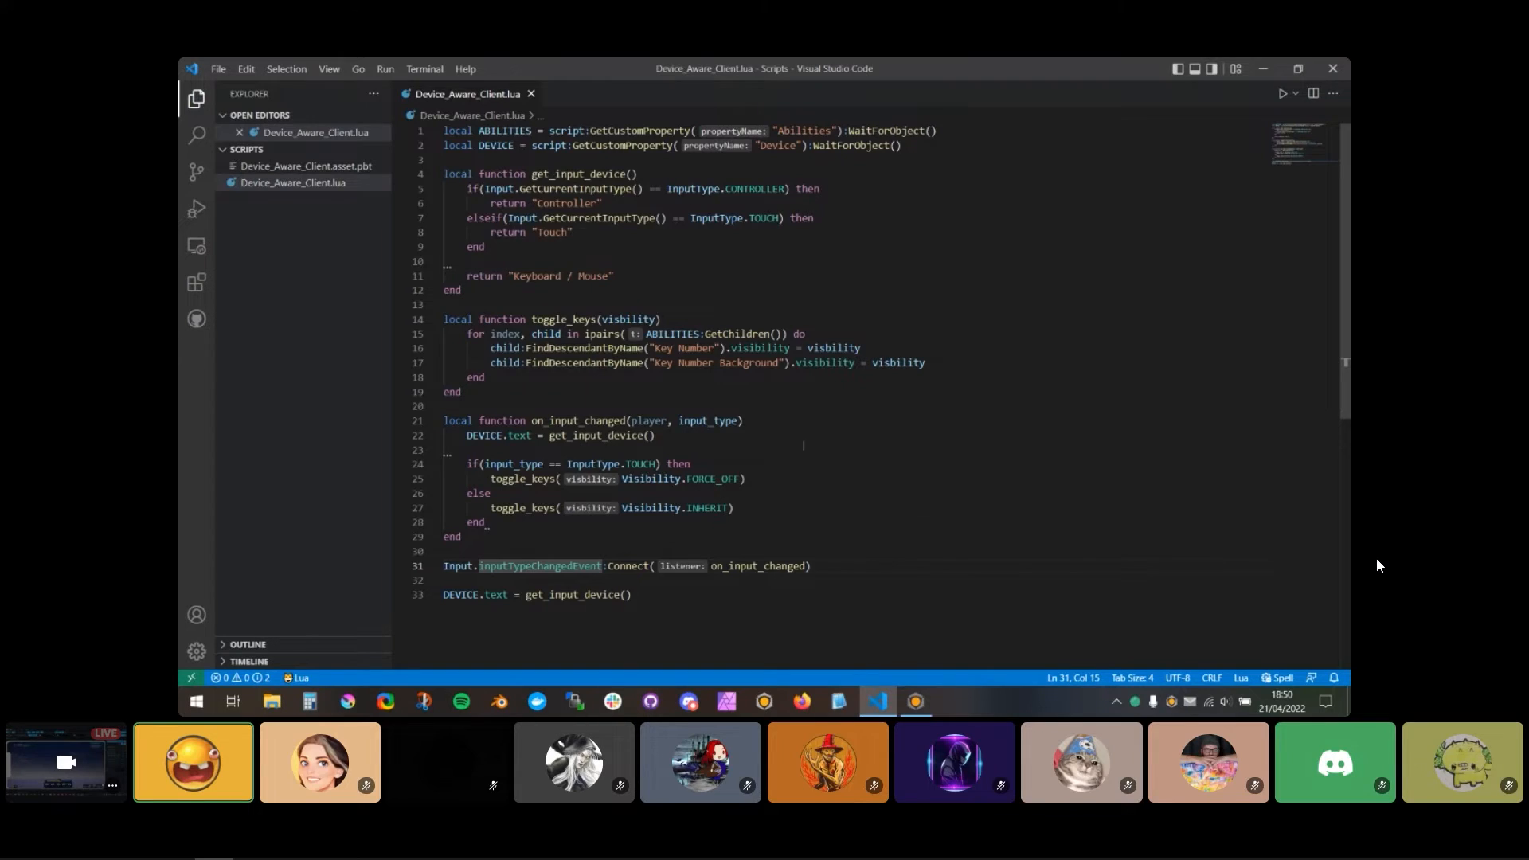
click(667, 581)
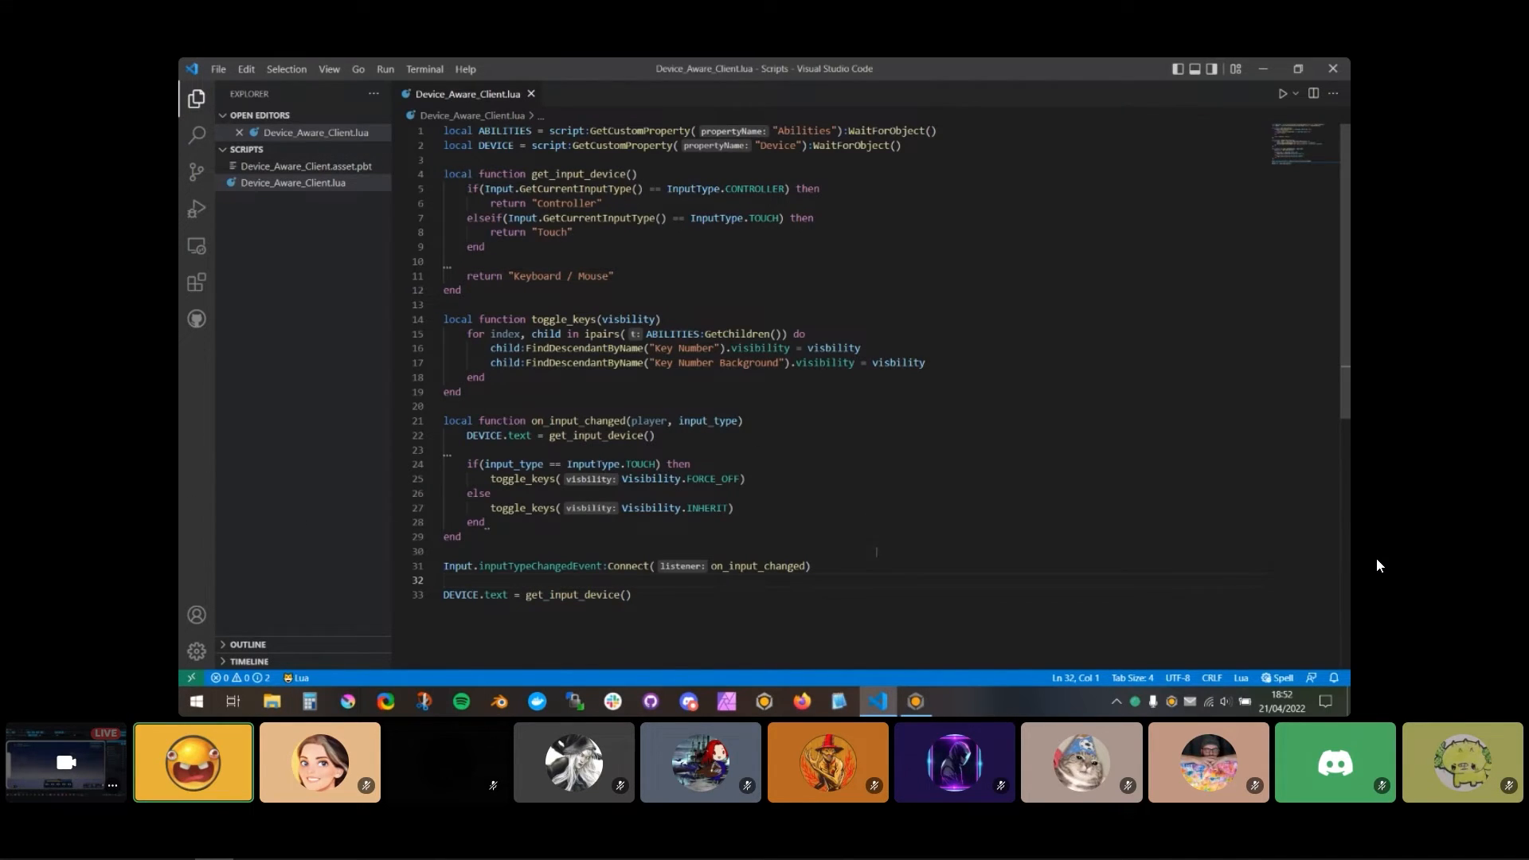
Step: Switch to Core and remove the Abilities custom property from the Device_Aware_Client script
click(916, 701)
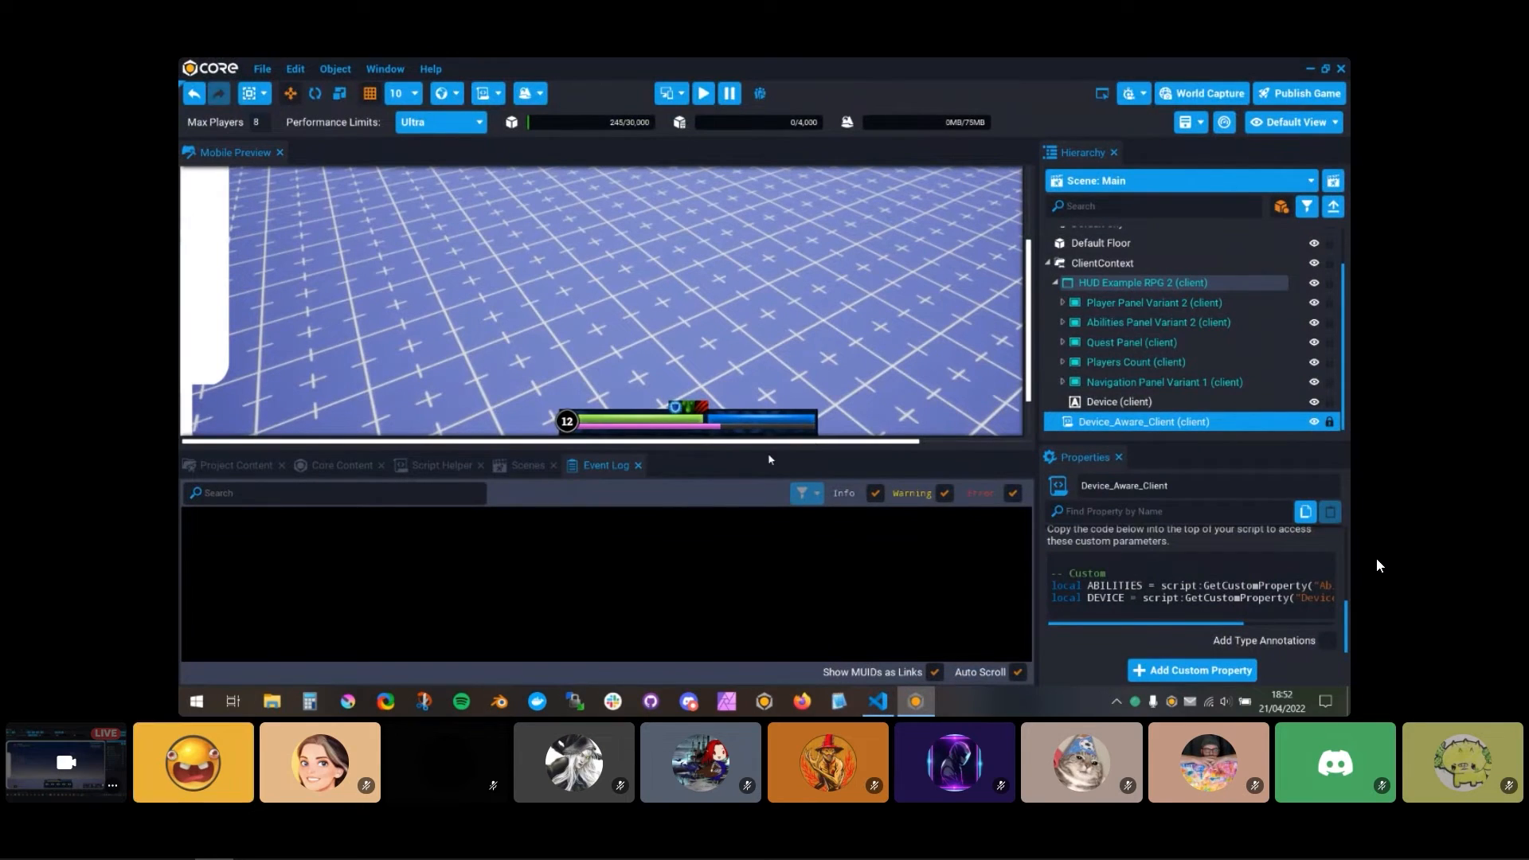
drag(769, 454, 770, 598)
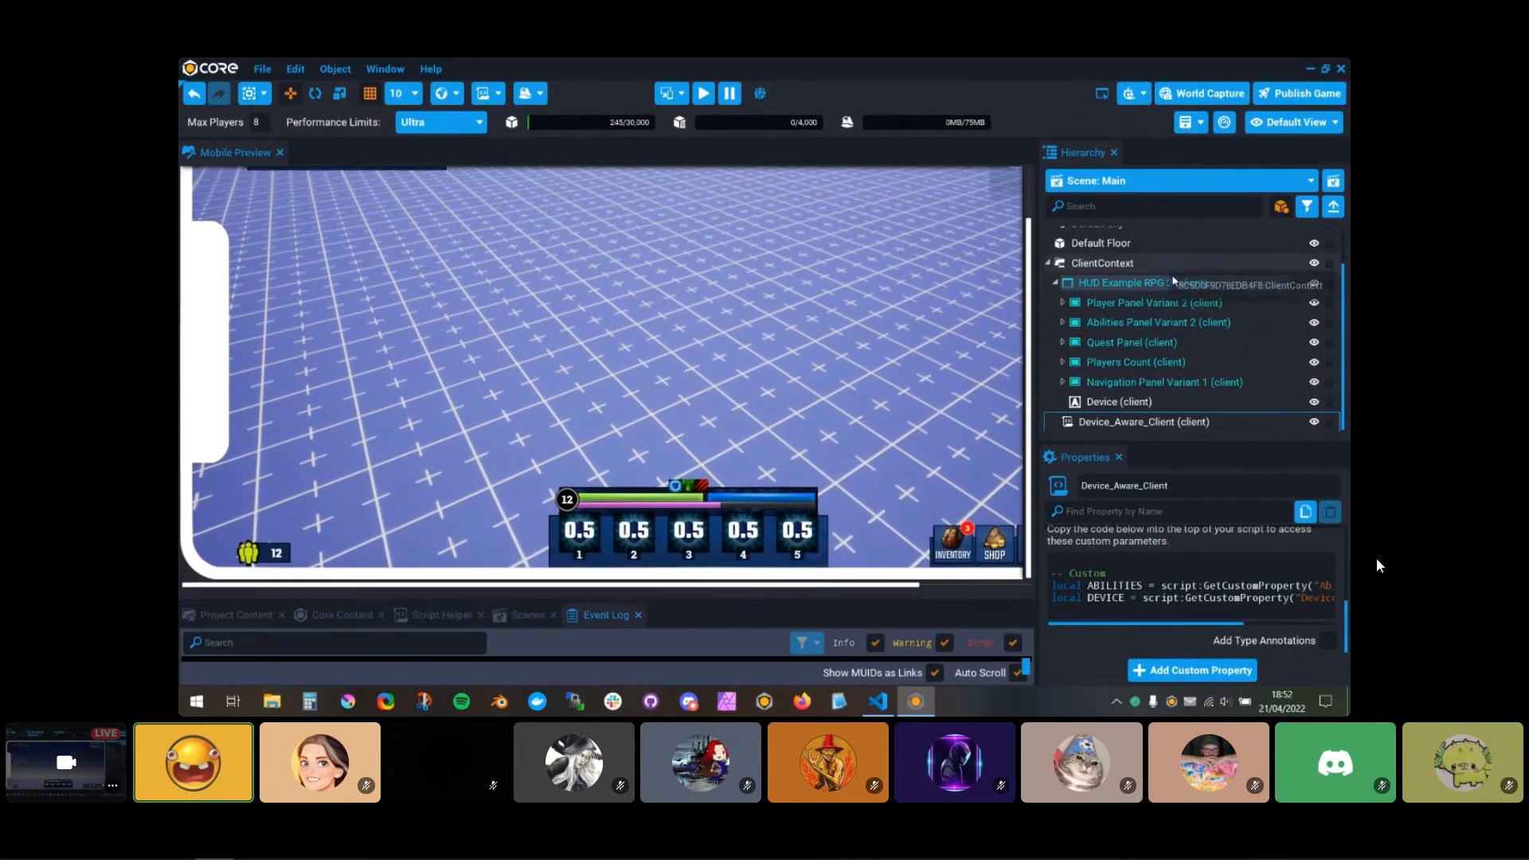
scroll(1187, 291, up, 2)
scroll(1178, 344, down, 2)
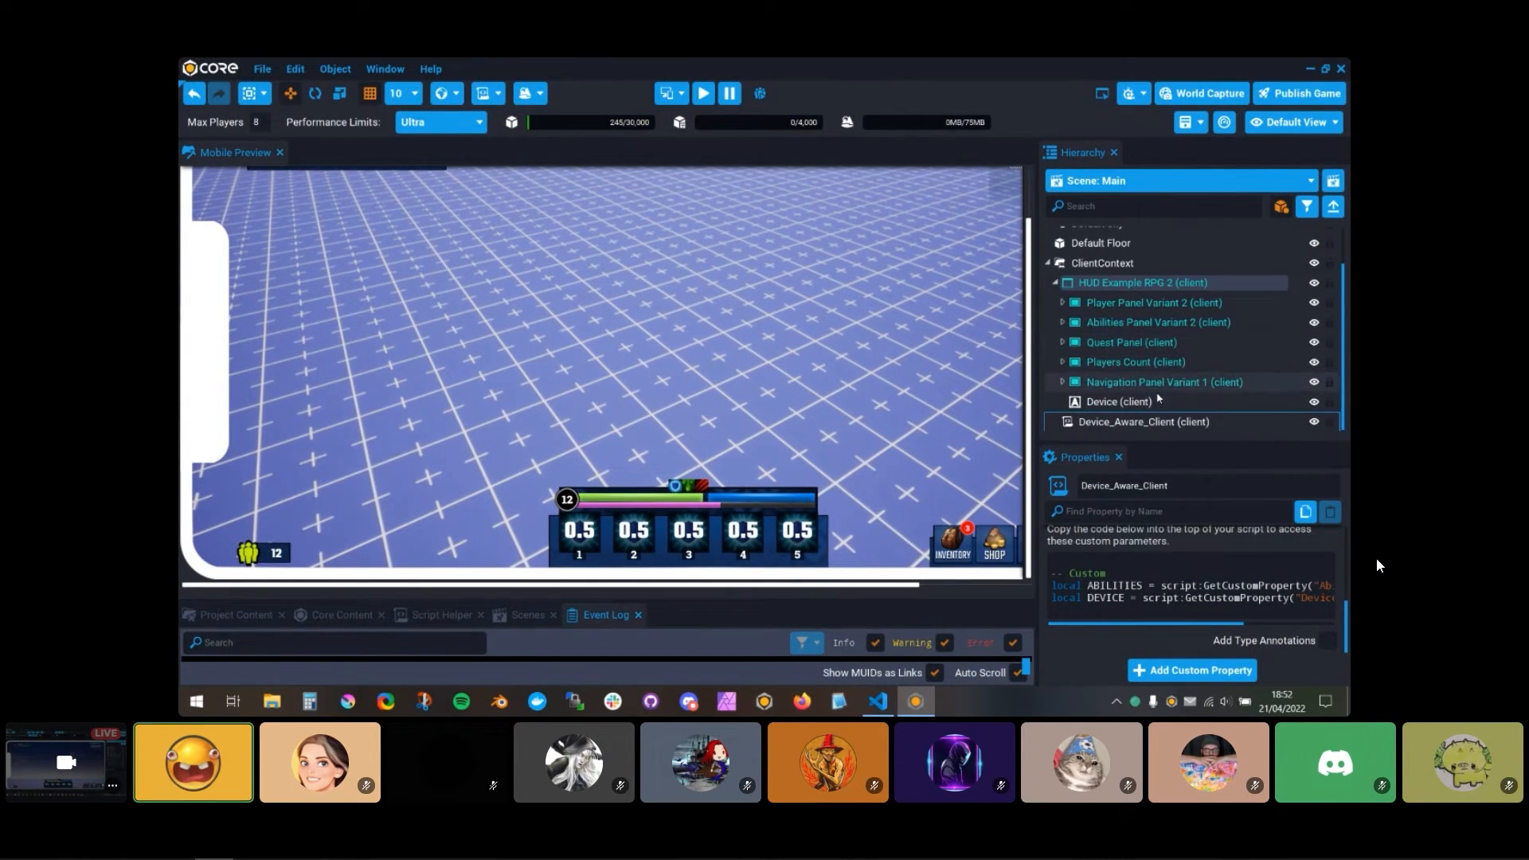
click(1159, 421)
scroll(1167, 543, up, 2)
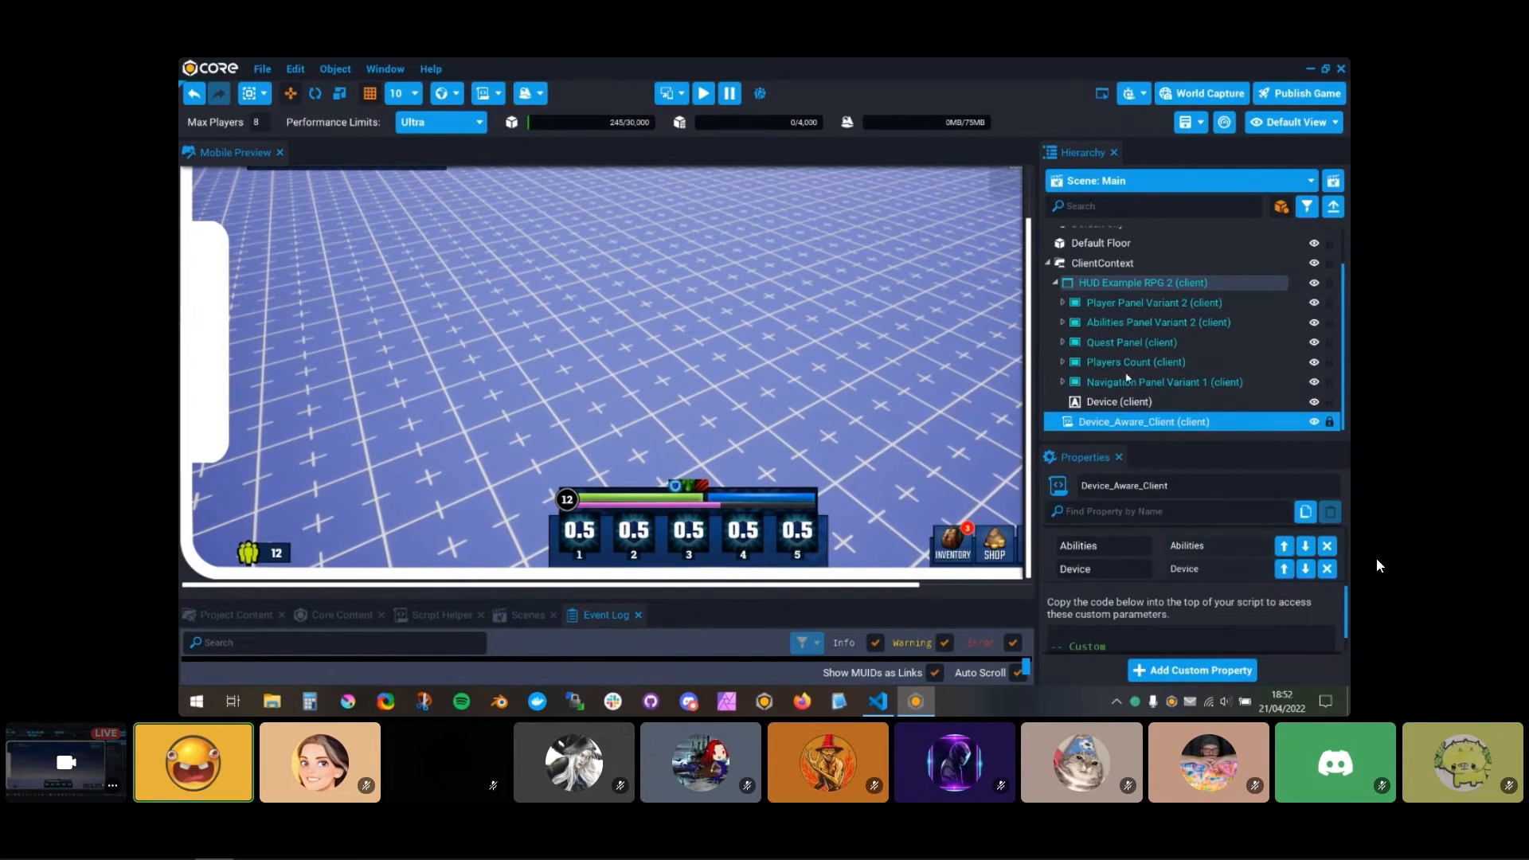
click(1327, 568)
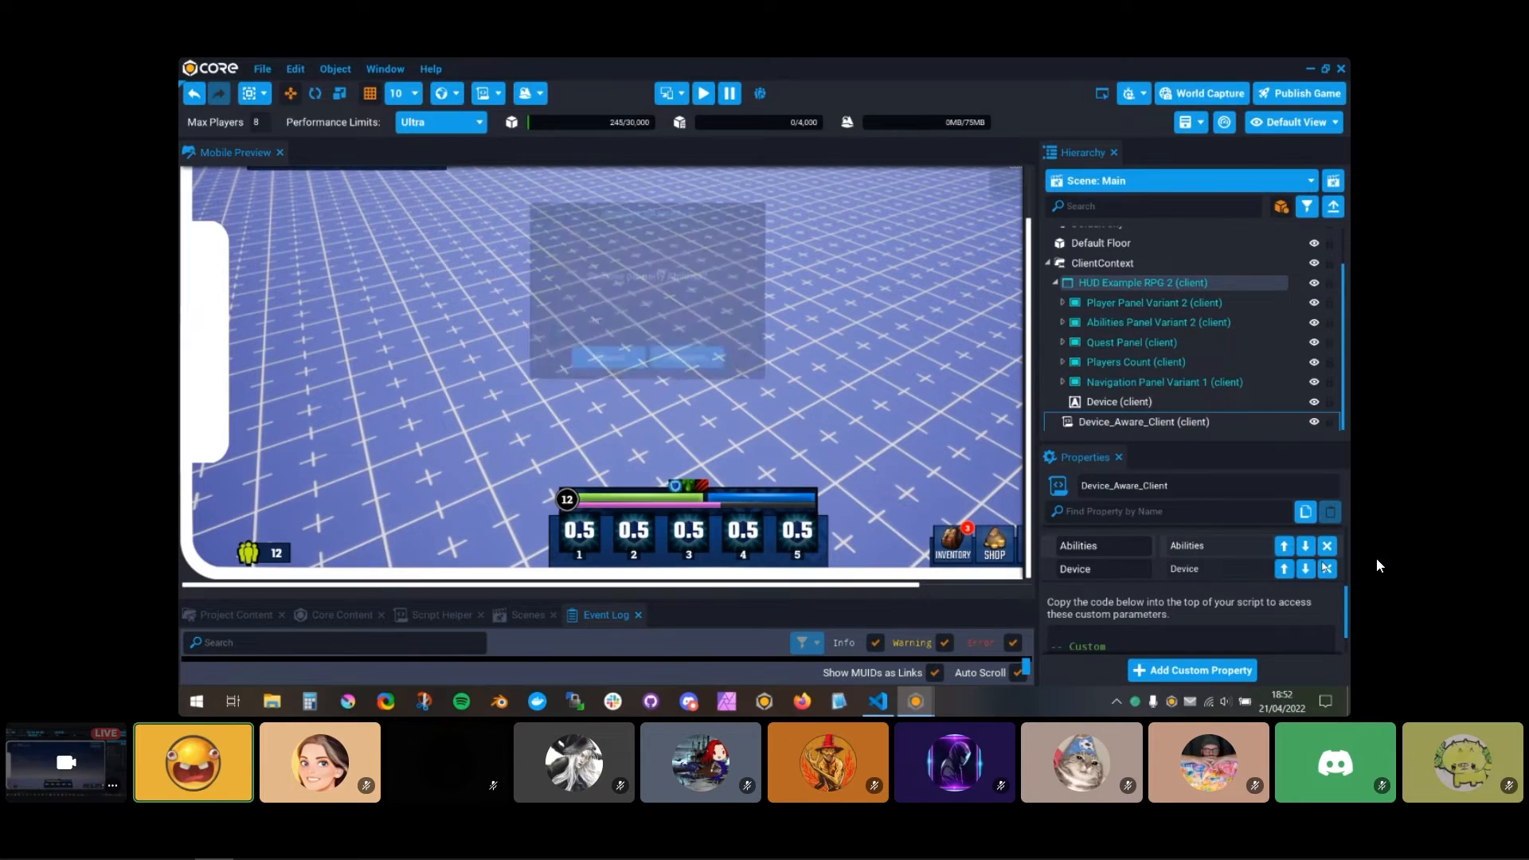
click(689, 362)
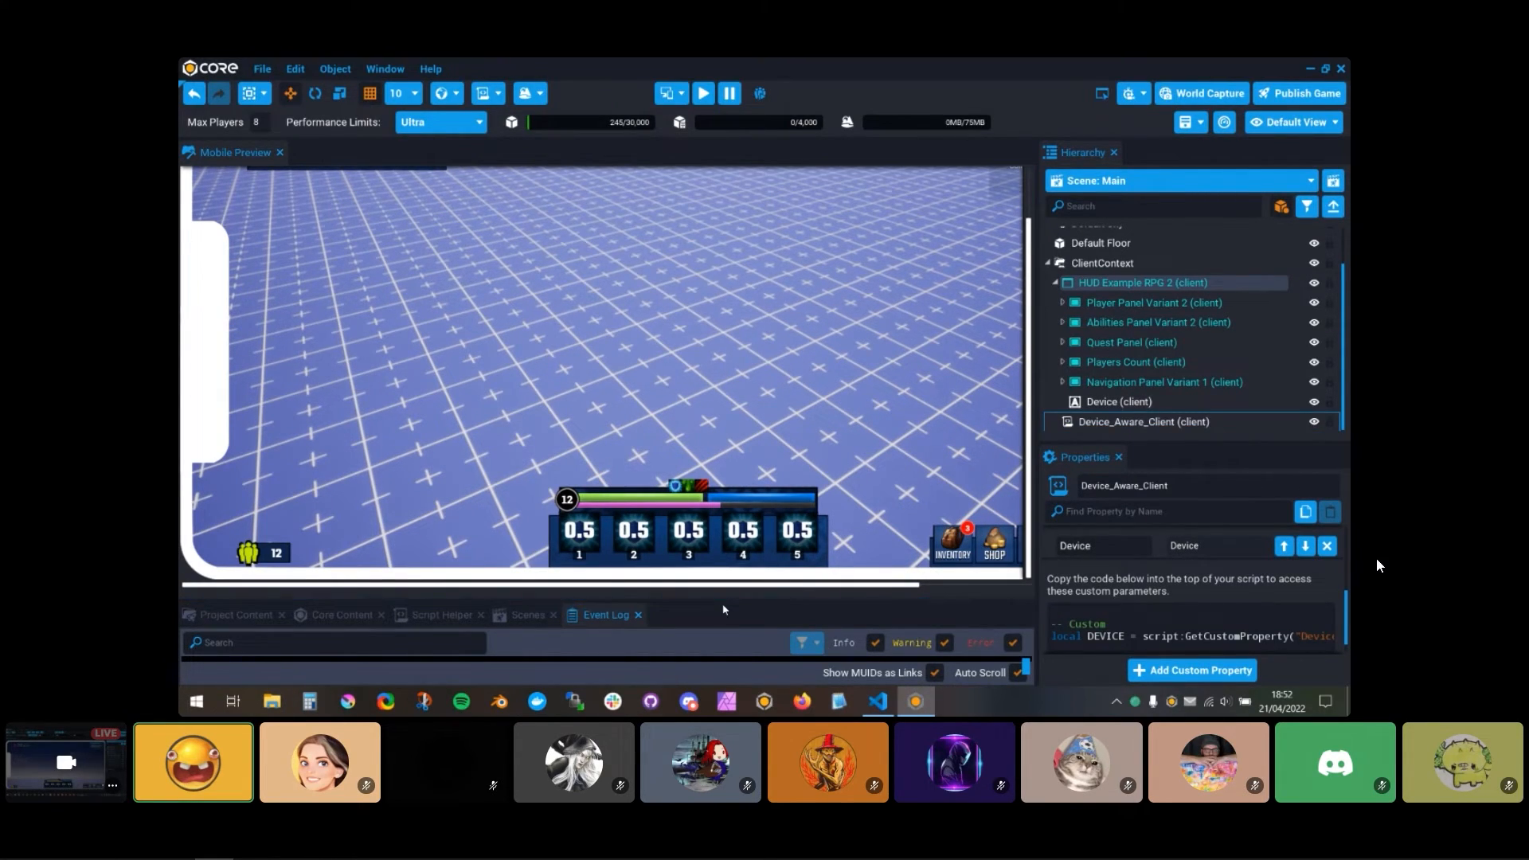
Step: Create a data table named Device_UI with 2 rows and 3 columns in the project's tables
drag(720, 598, 828, 371)
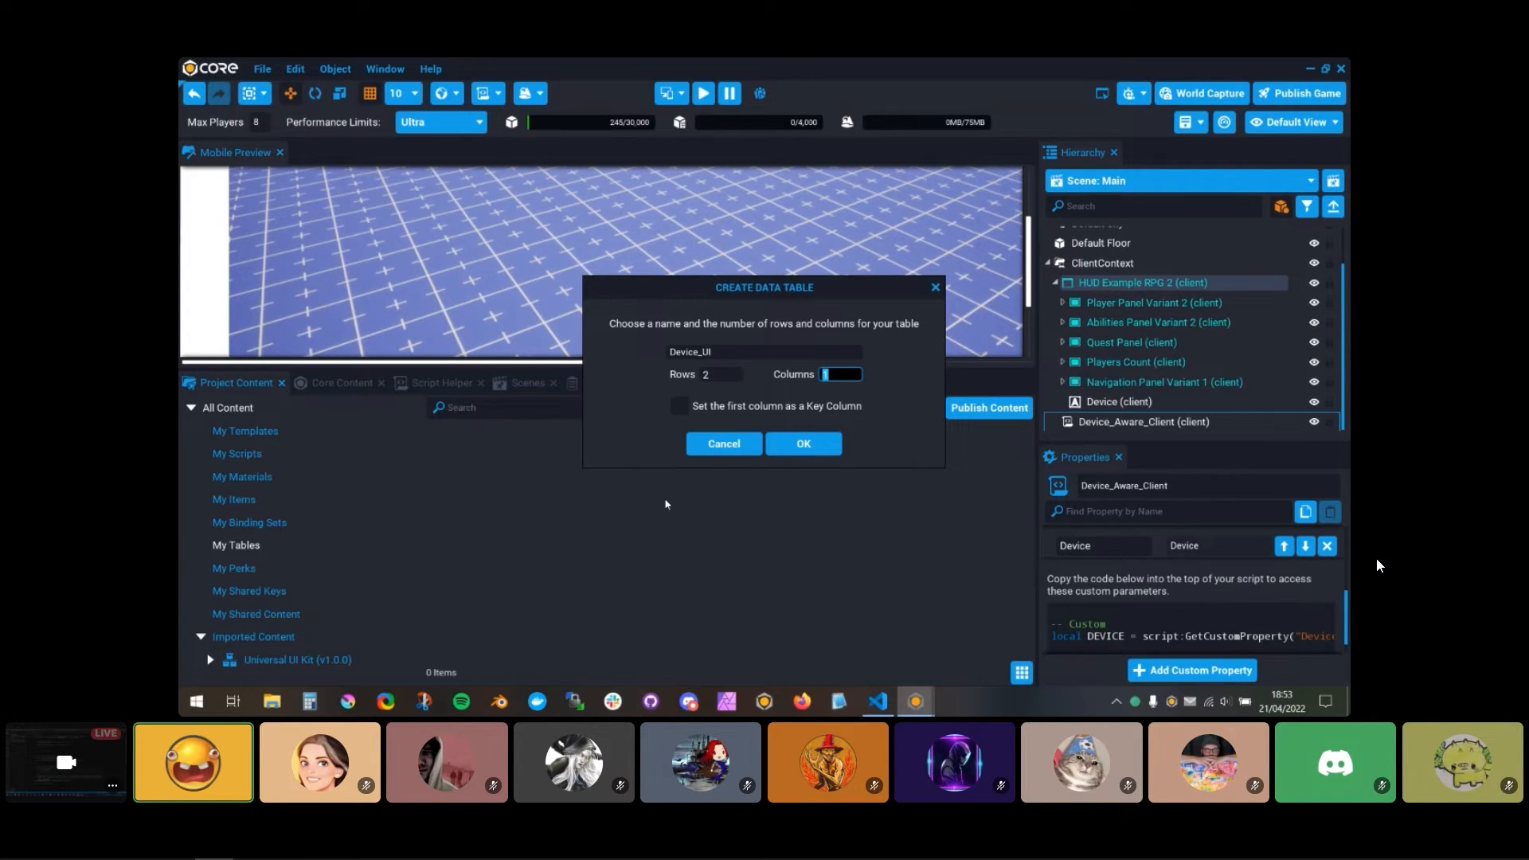
text(2)
click(822, 445)
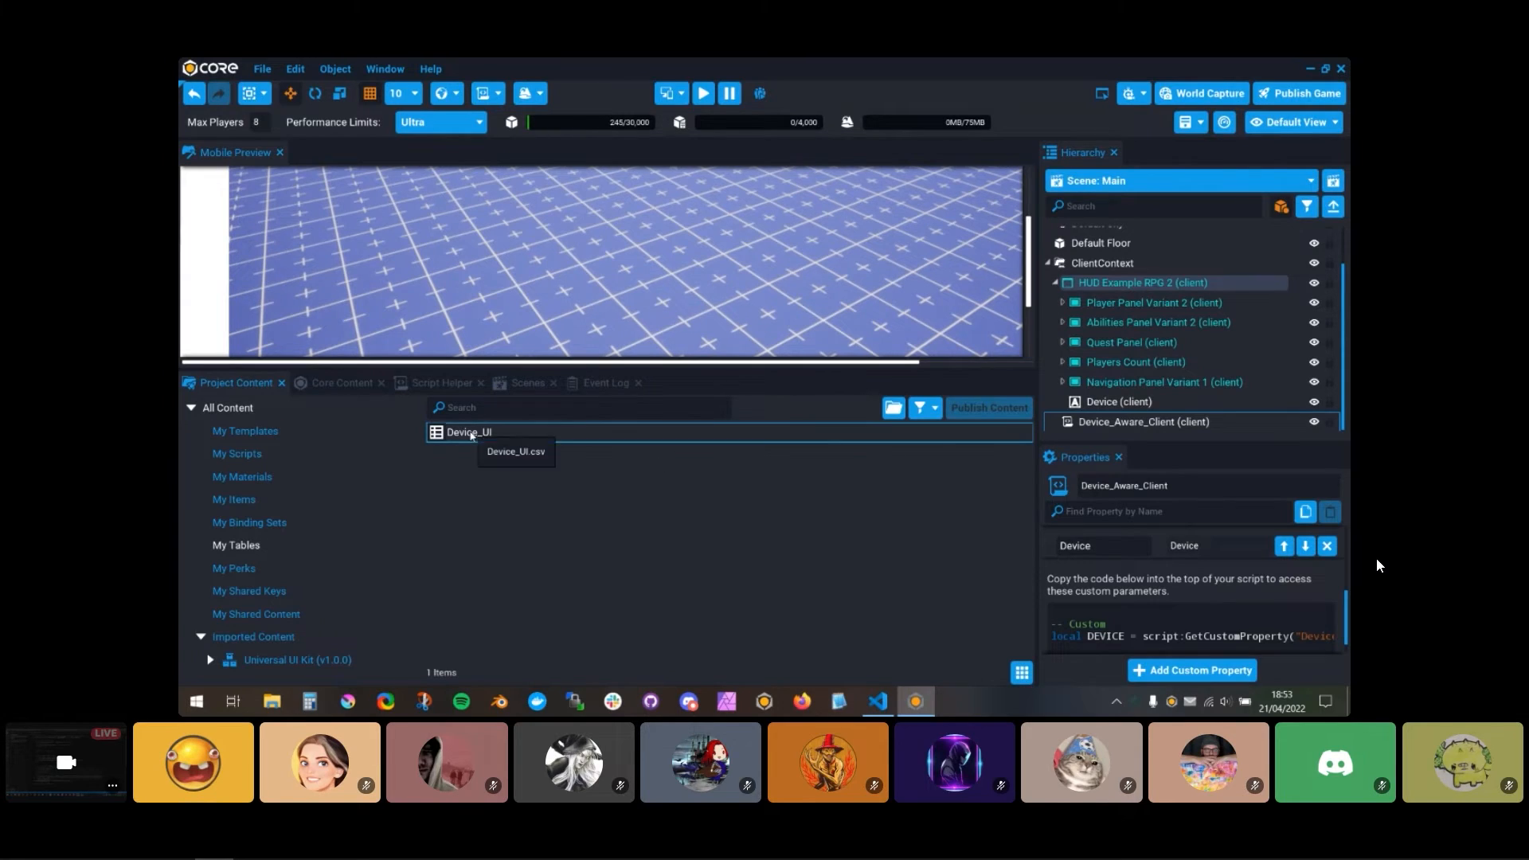
Step: Open the Device_UI table and define its first column as ui with the Core Object Reference type
double_click(466, 432)
click(576, 205)
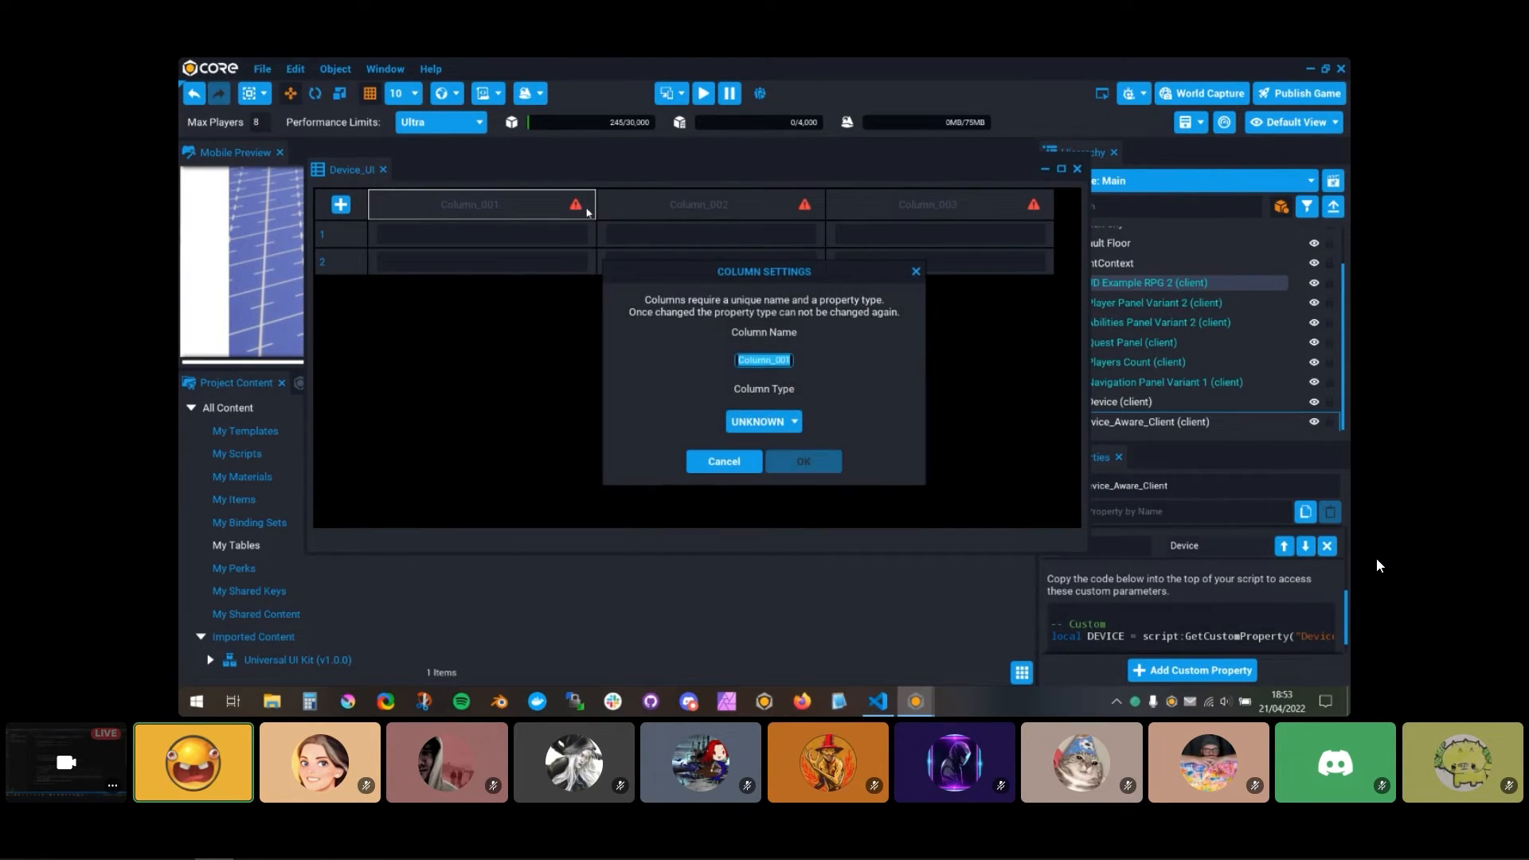
text(ui)
click(761, 421)
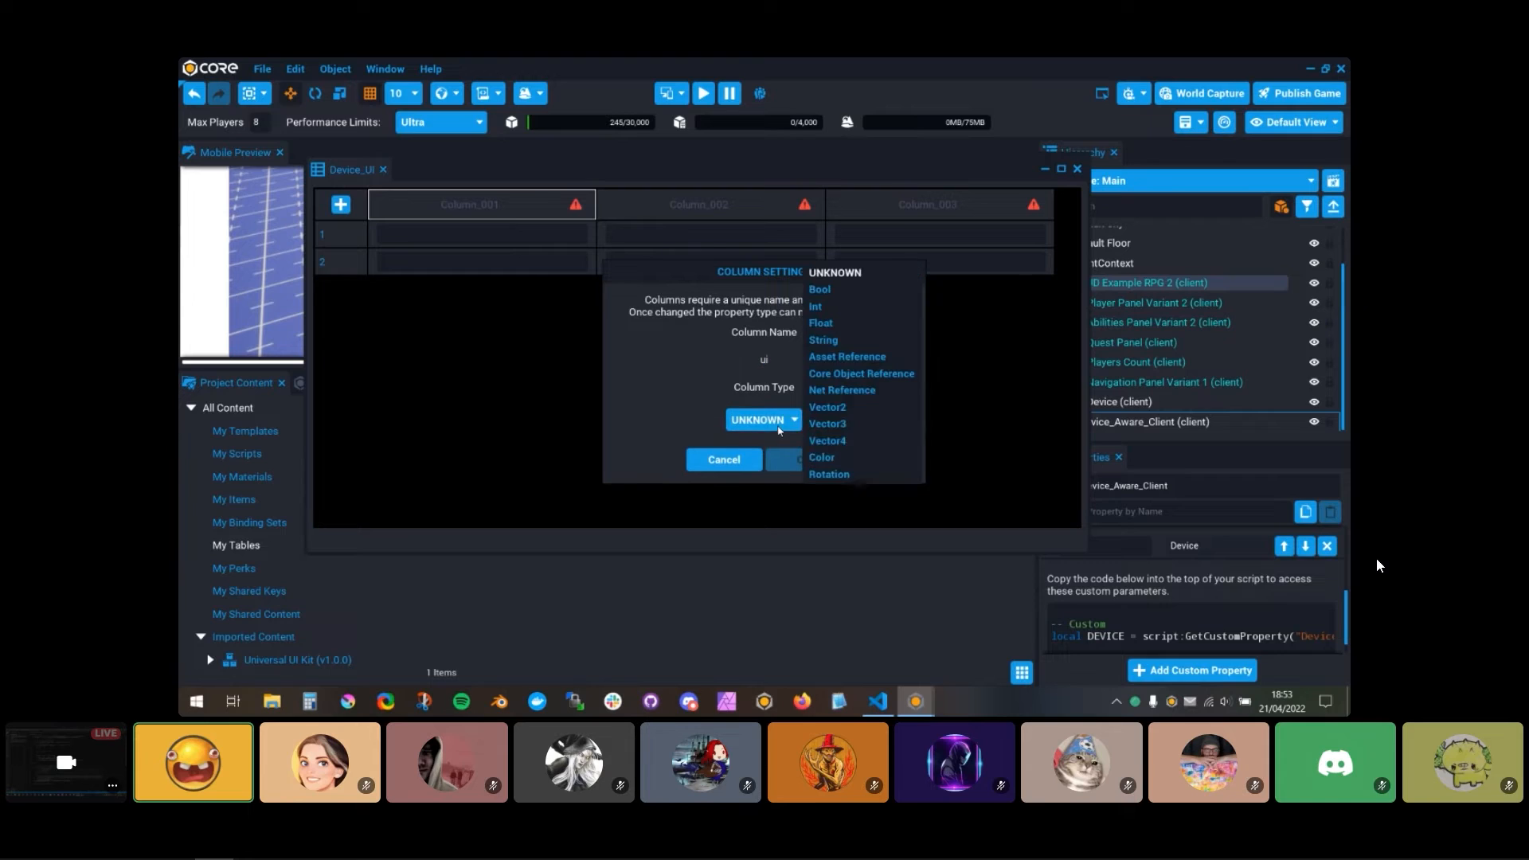
click(866, 374)
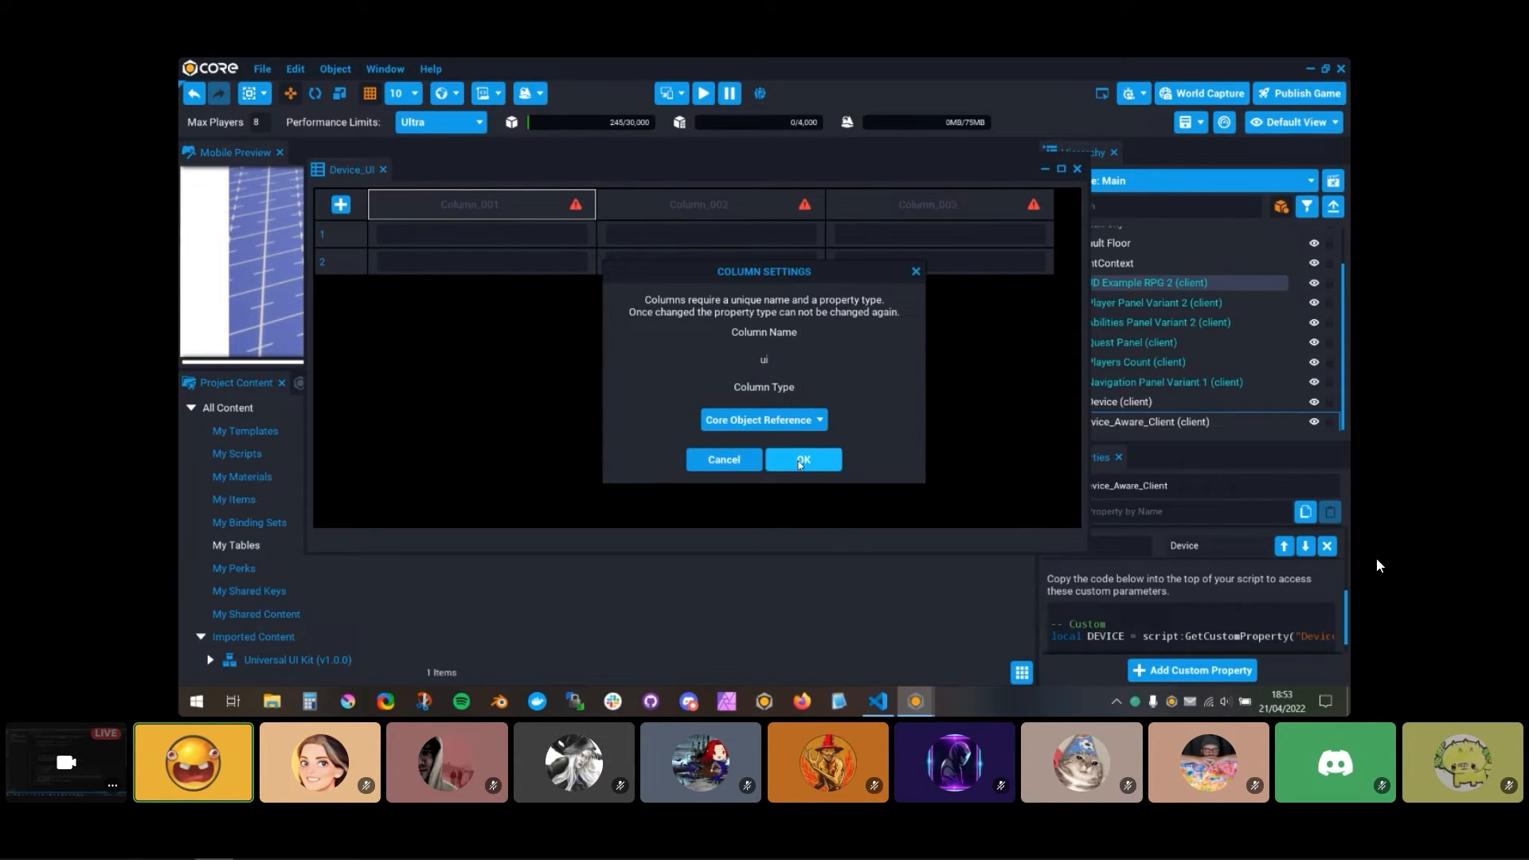
click(800, 462)
Step: Define the second column of the Device_UI table as pc with the Bool type
click(766, 204)
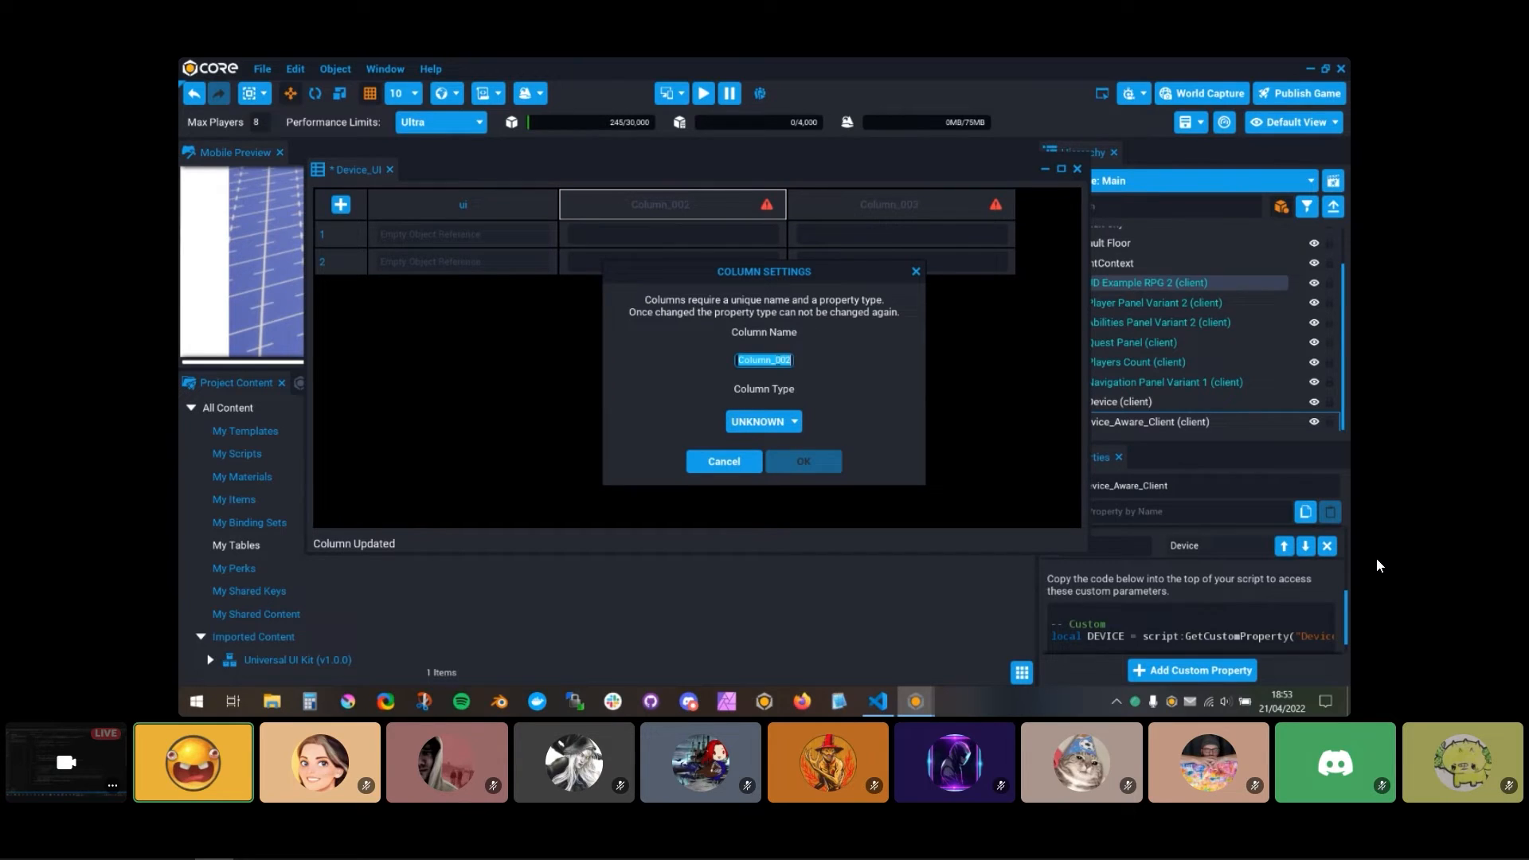
text(pc)
click(794, 422)
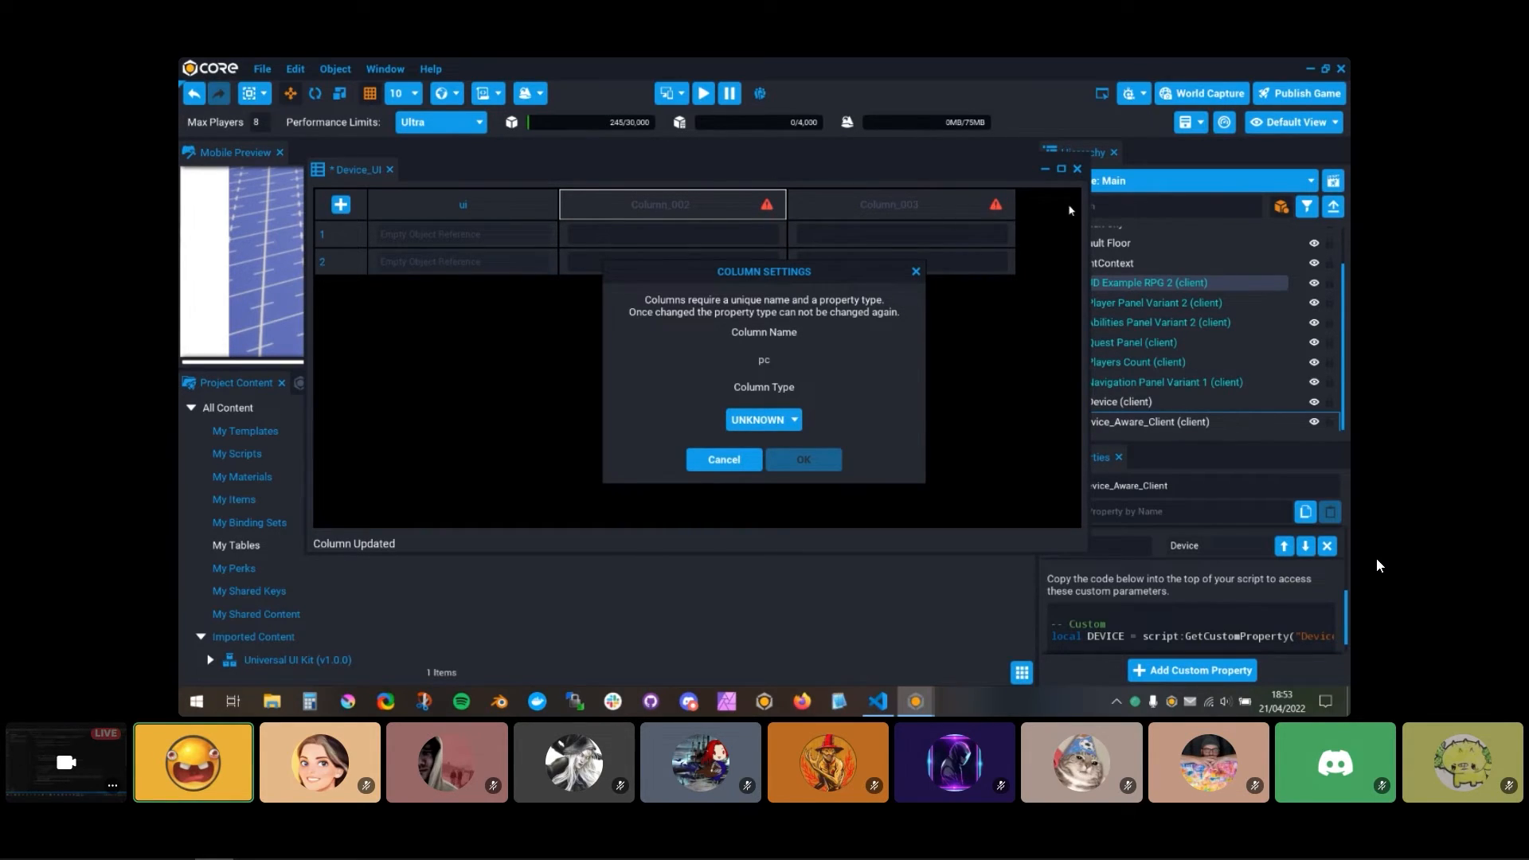
click(793, 420)
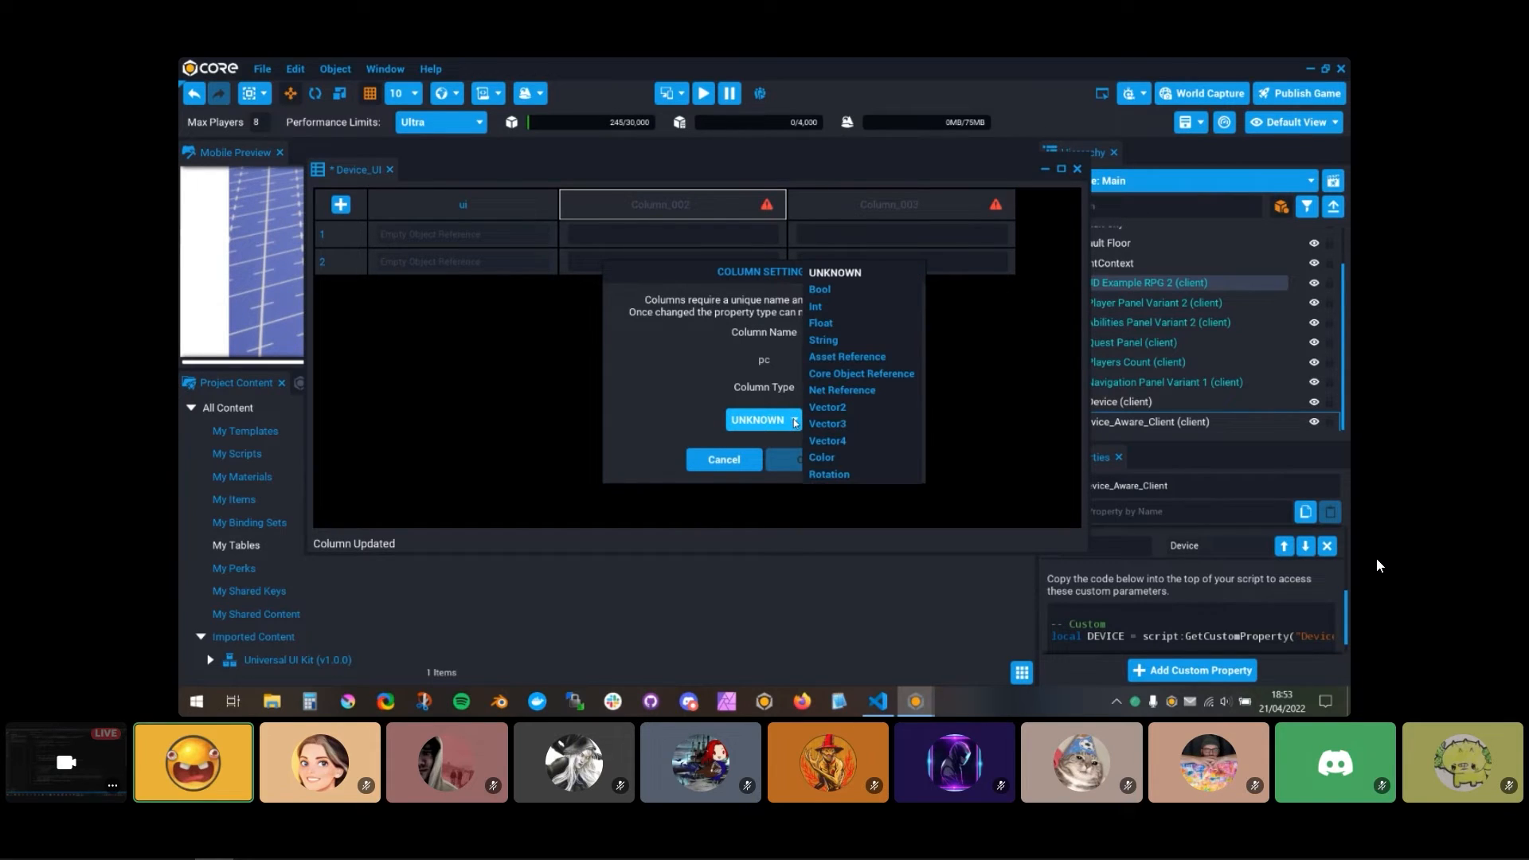
click(791, 425)
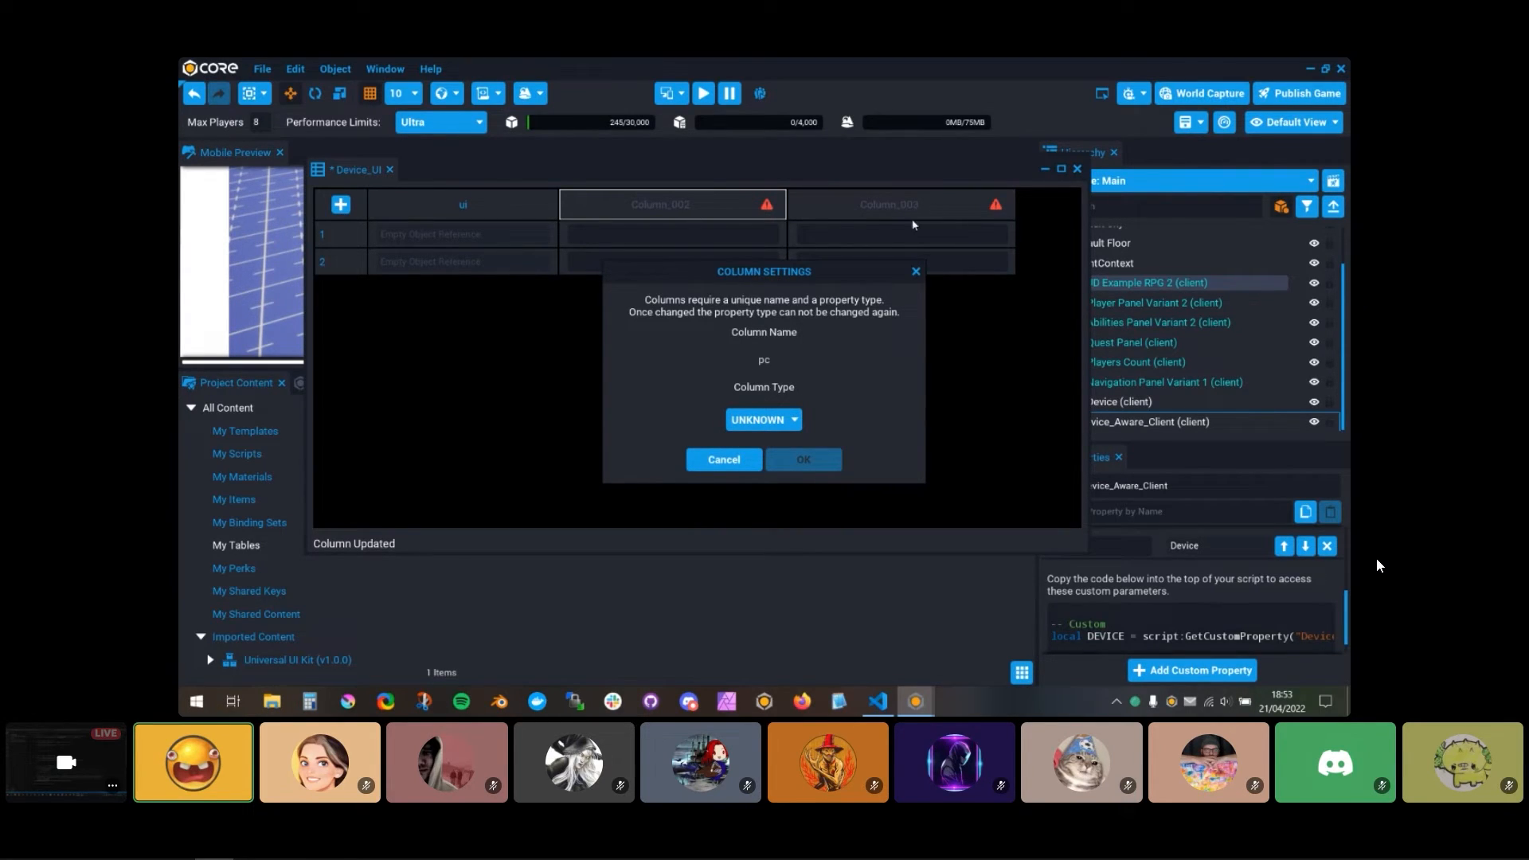
click(787, 434)
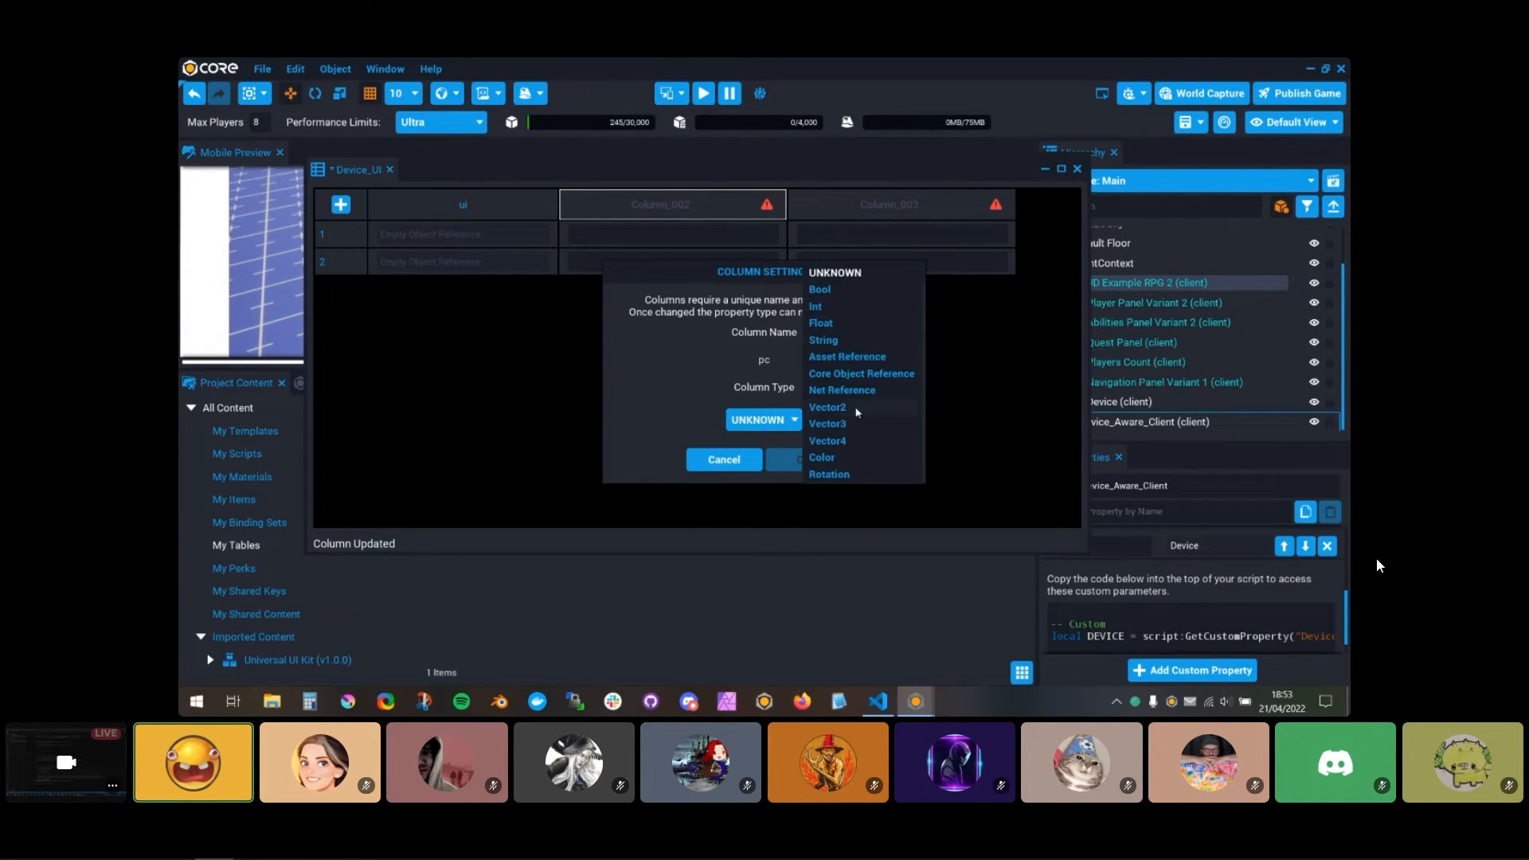
click(838, 299)
click(803, 459)
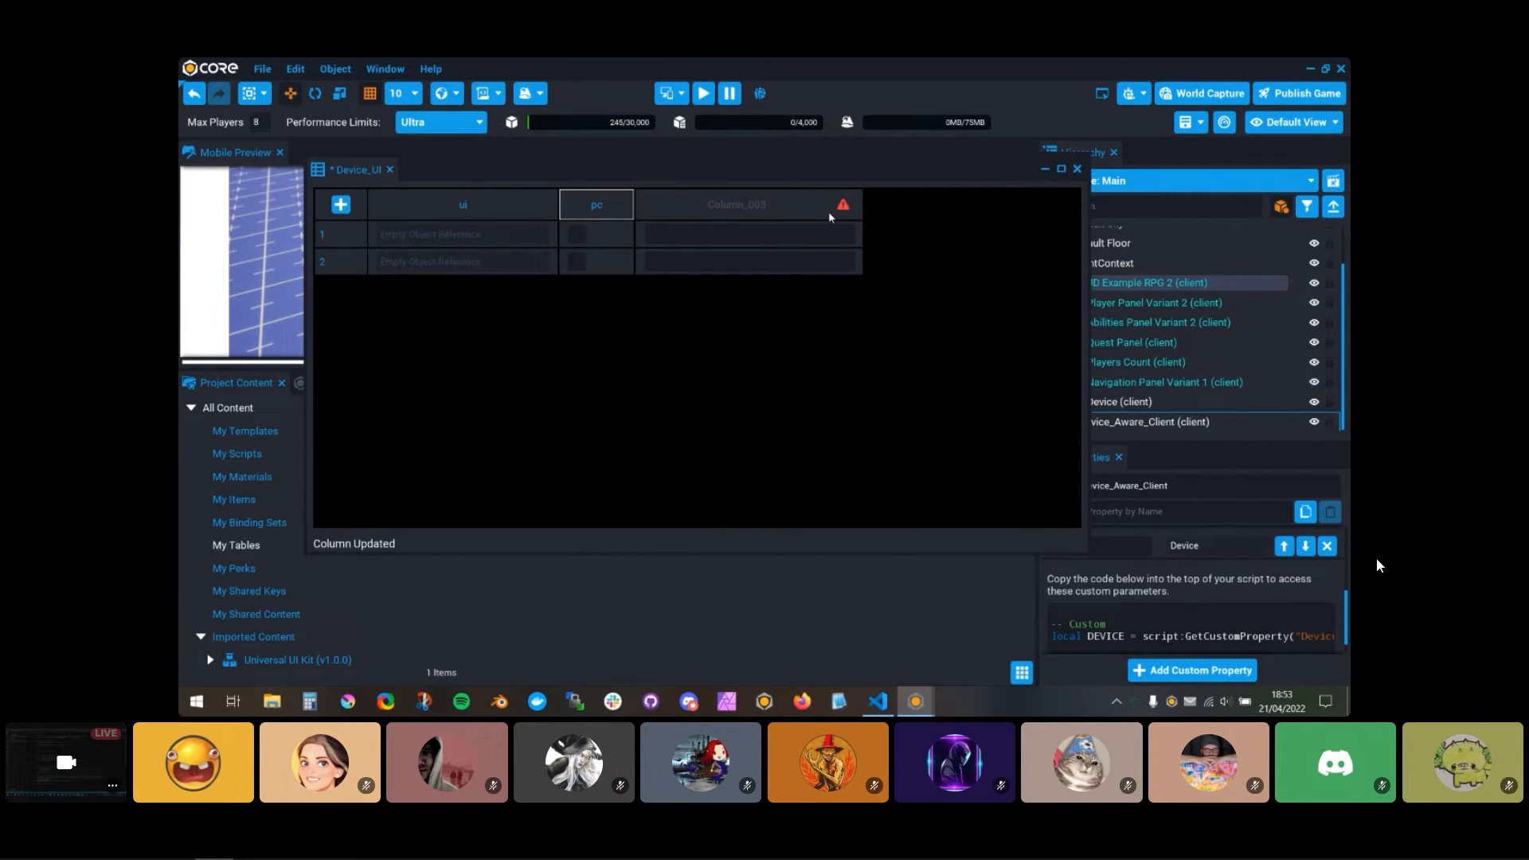
Step: Define the third column of the Device_UI table as mobile with the Bool type
click(844, 208)
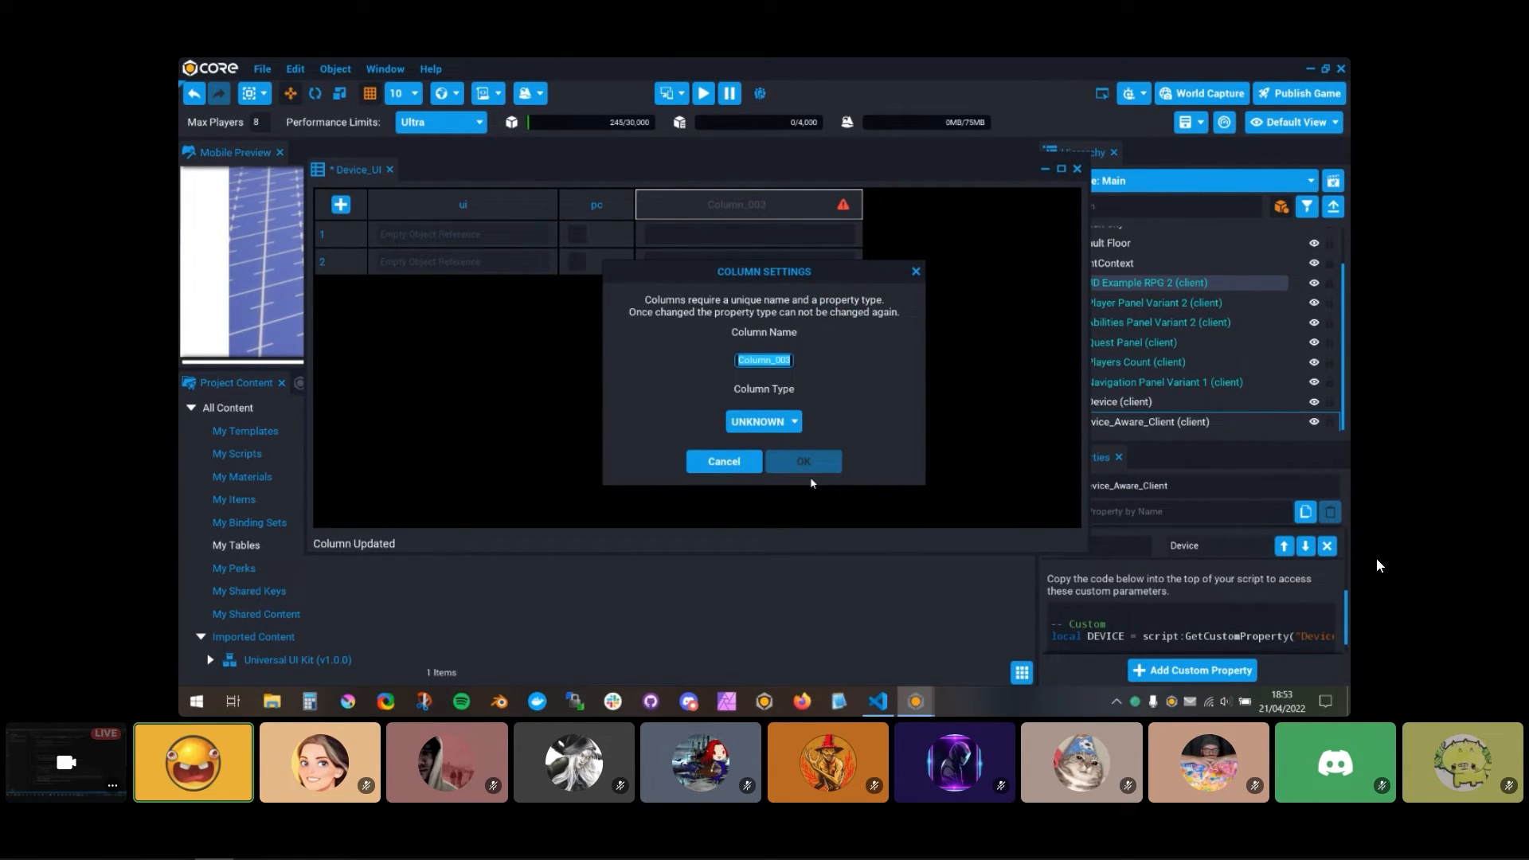
text(mobile)
key(Return)
click(785, 419)
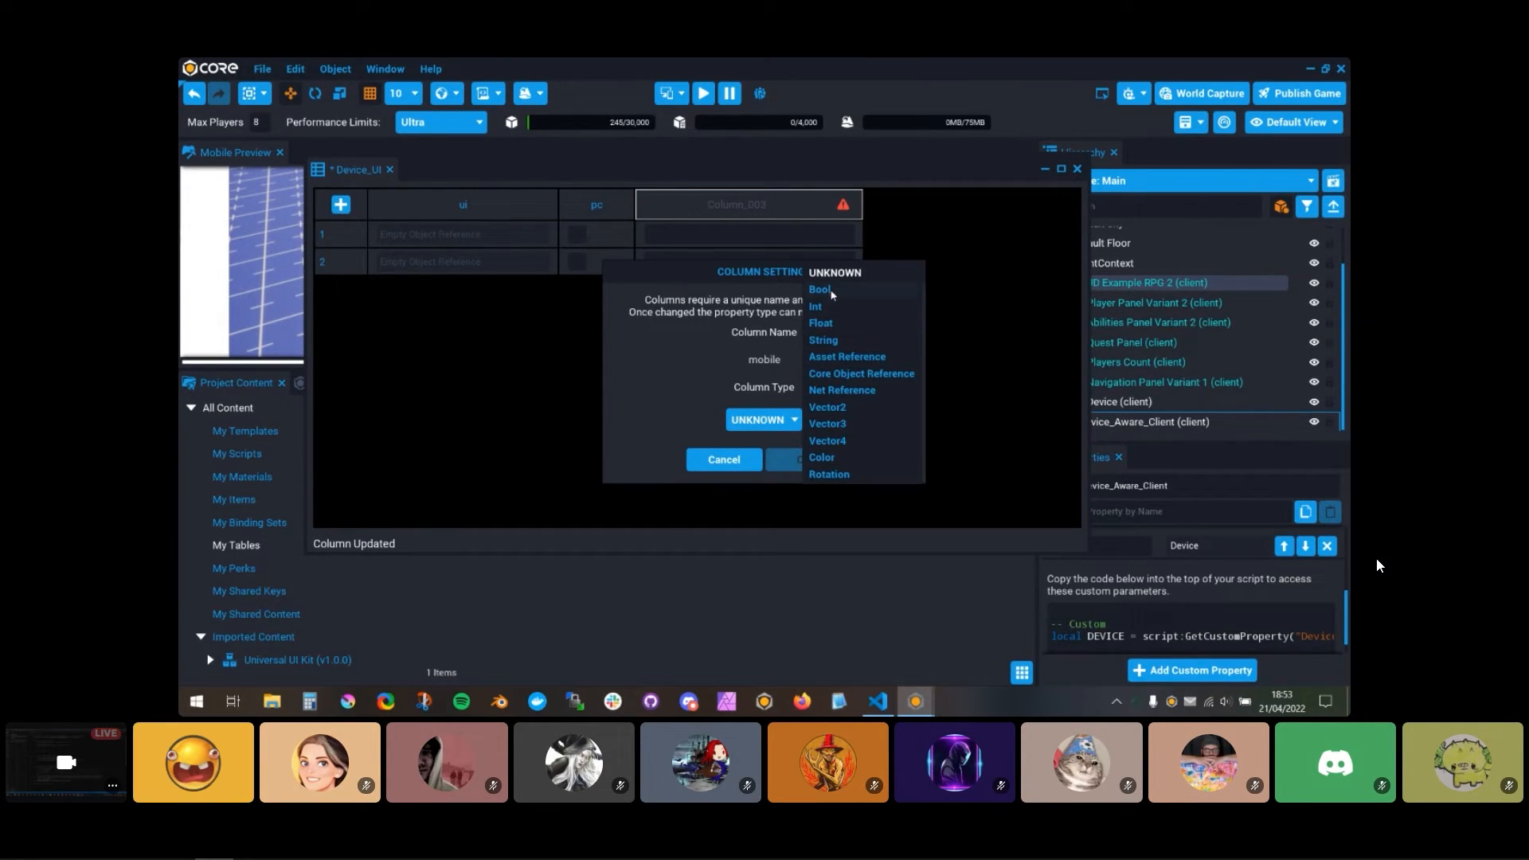
click(824, 293)
click(825, 460)
Step: Assign the Key Number object of Ability Slot 1 to the ui cell of row 1 in the Device_UI table
drag(596, 161, 820, 475)
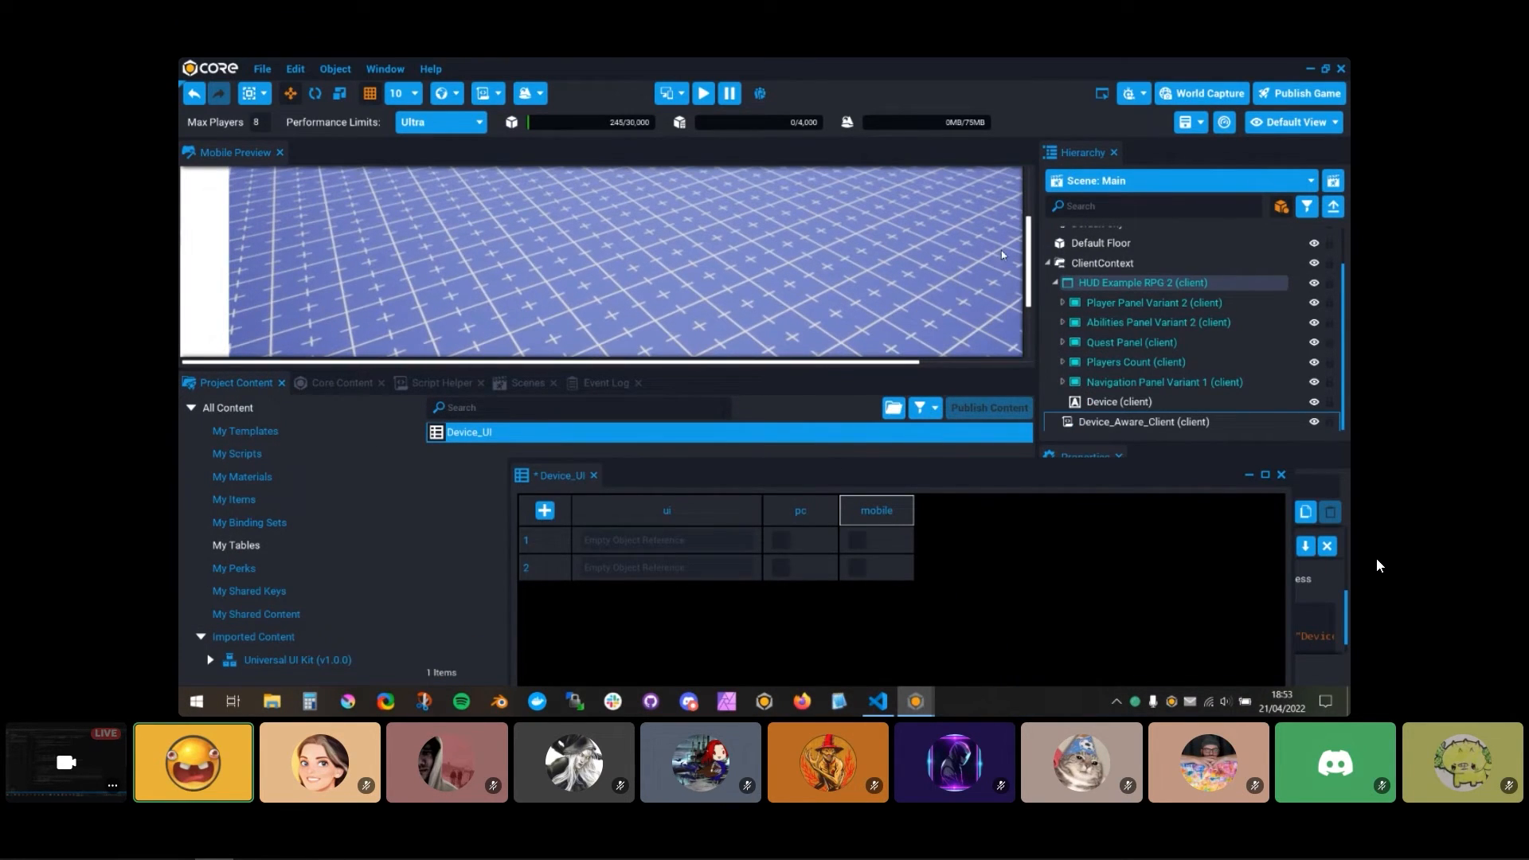
drag(1028, 229, 1028, 280)
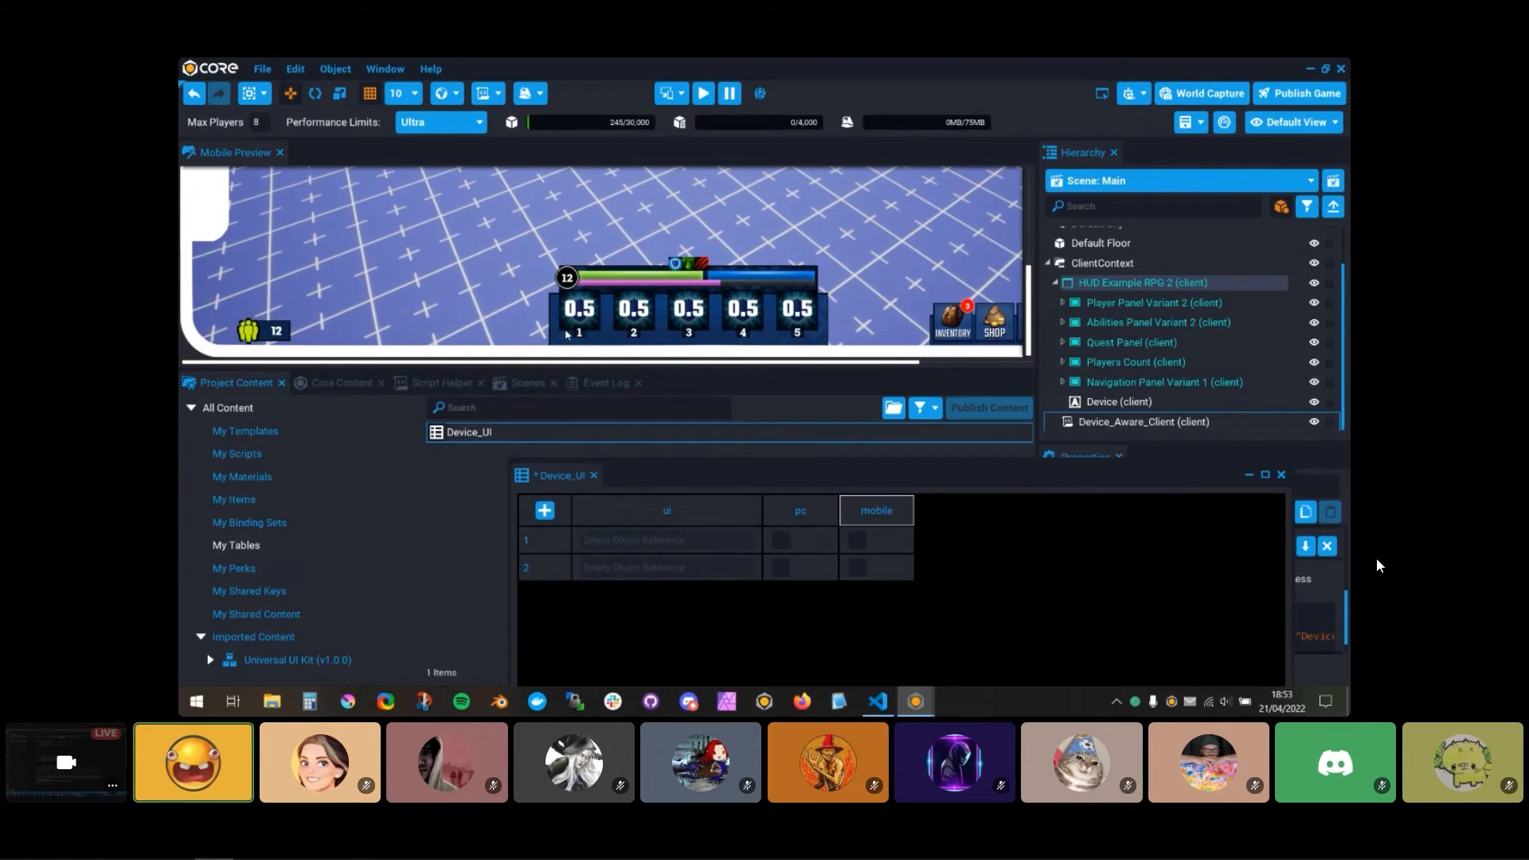
drag(964, 471, 698, 218)
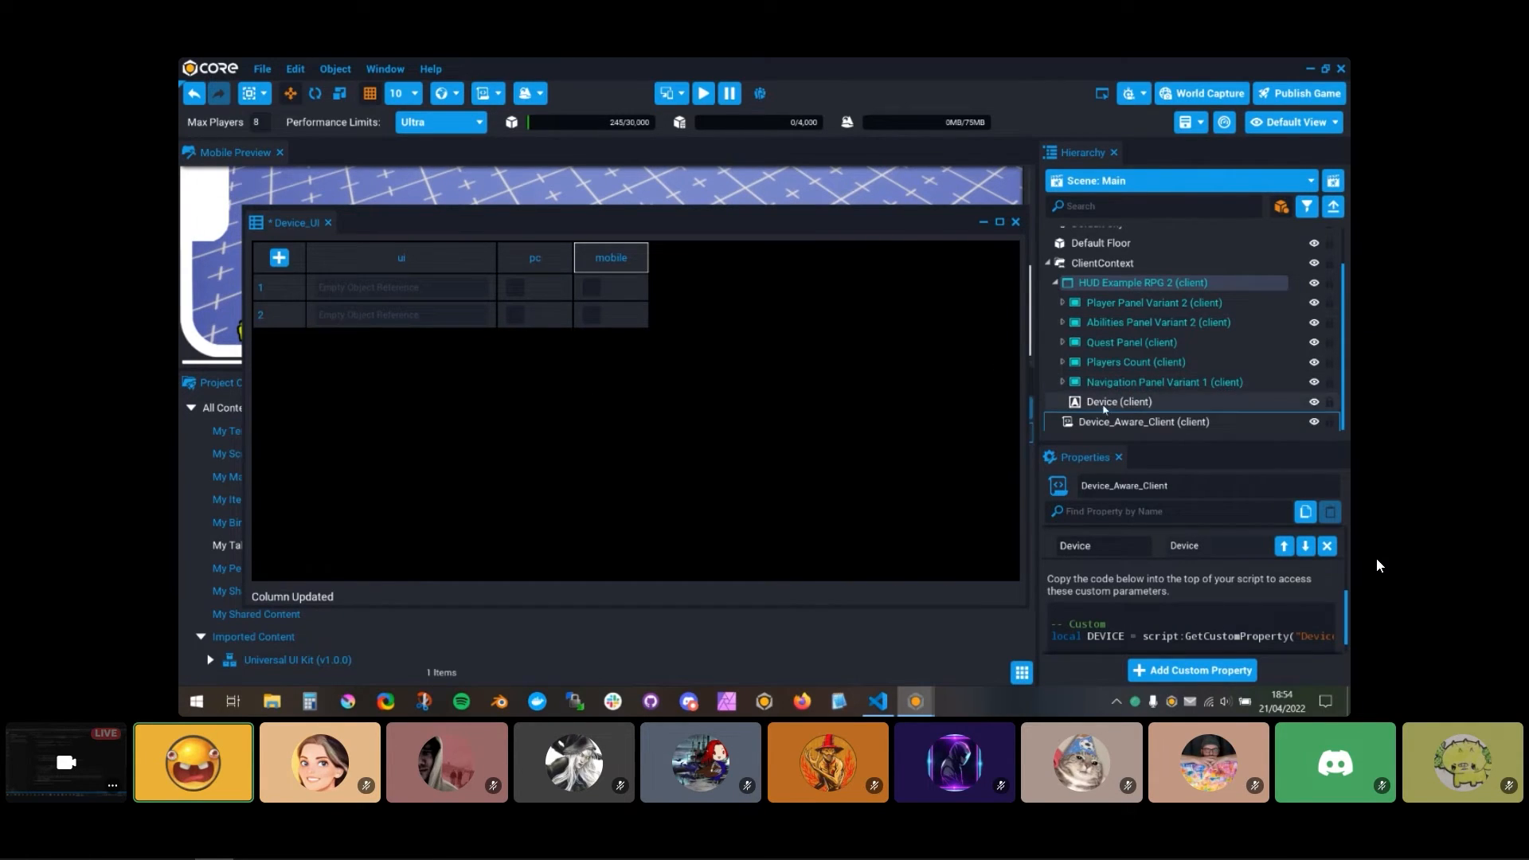
click(1062, 322)
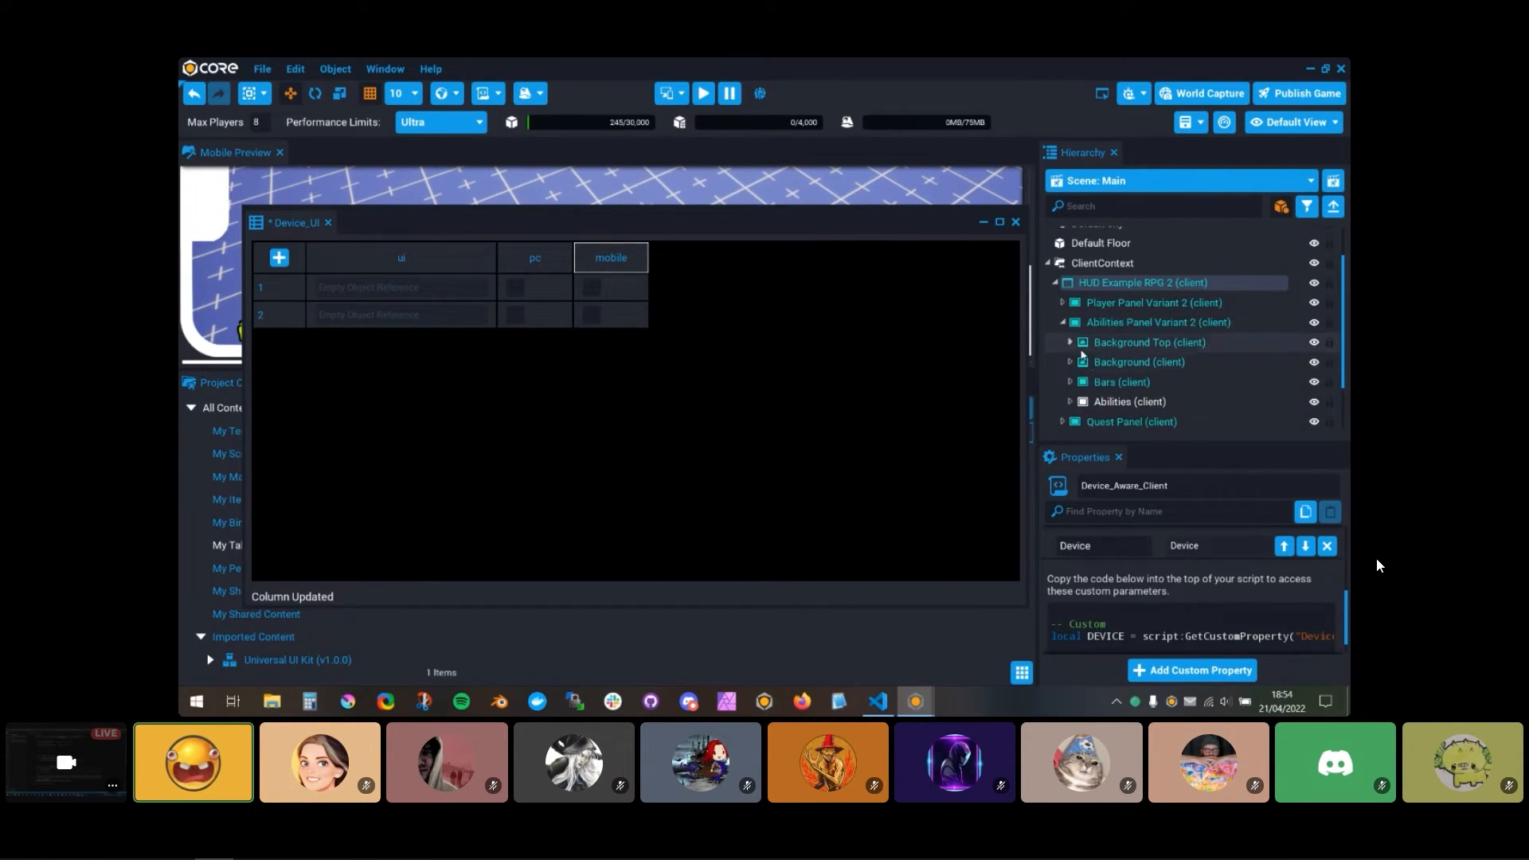
scroll(1067, 351, down, 1)
click(1070, 352)
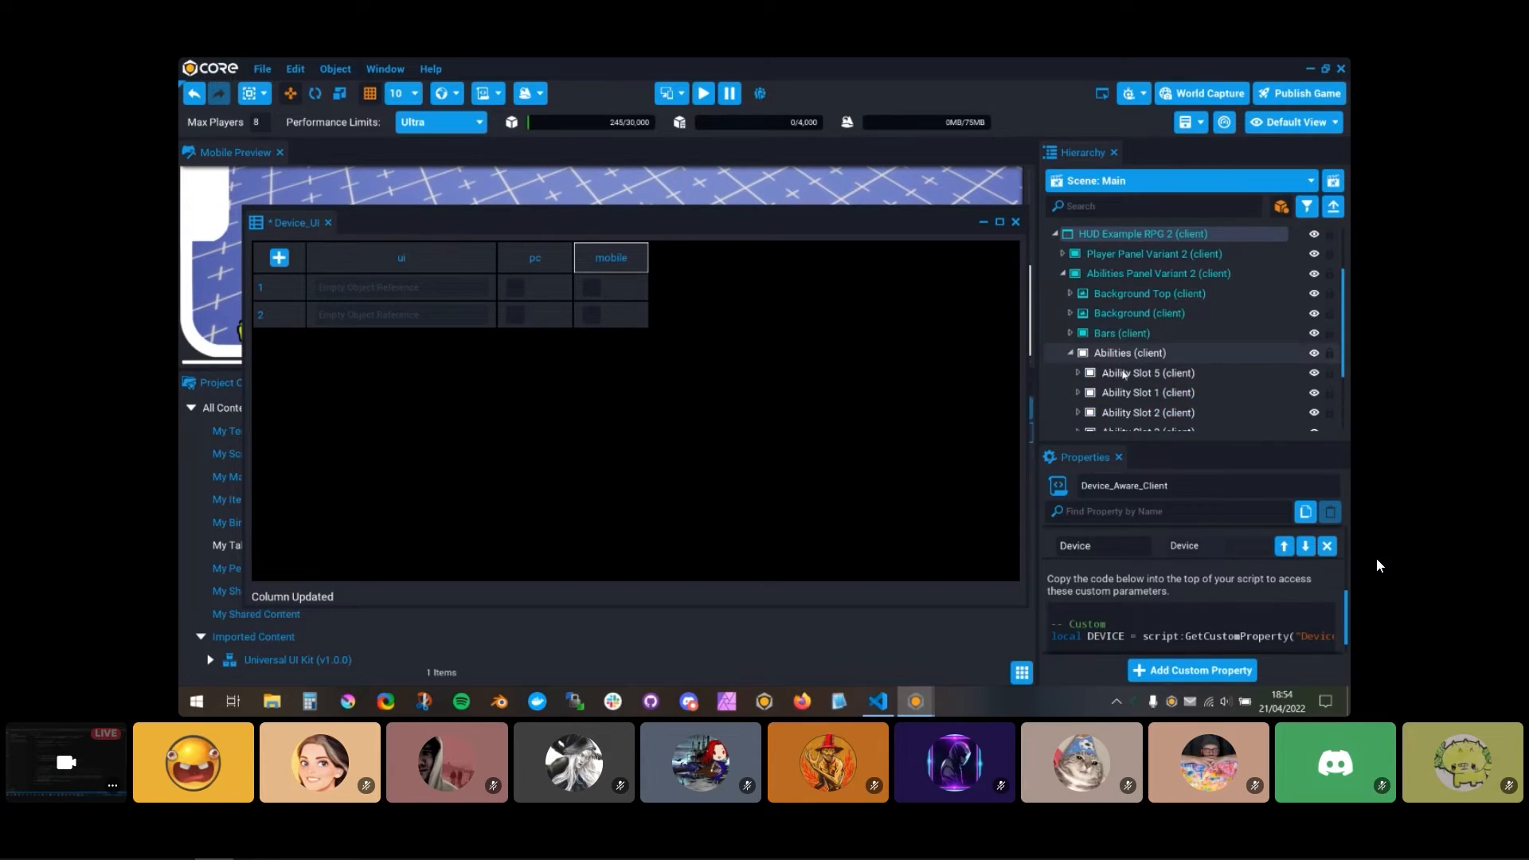
scroll(1107, 351, down, 2)
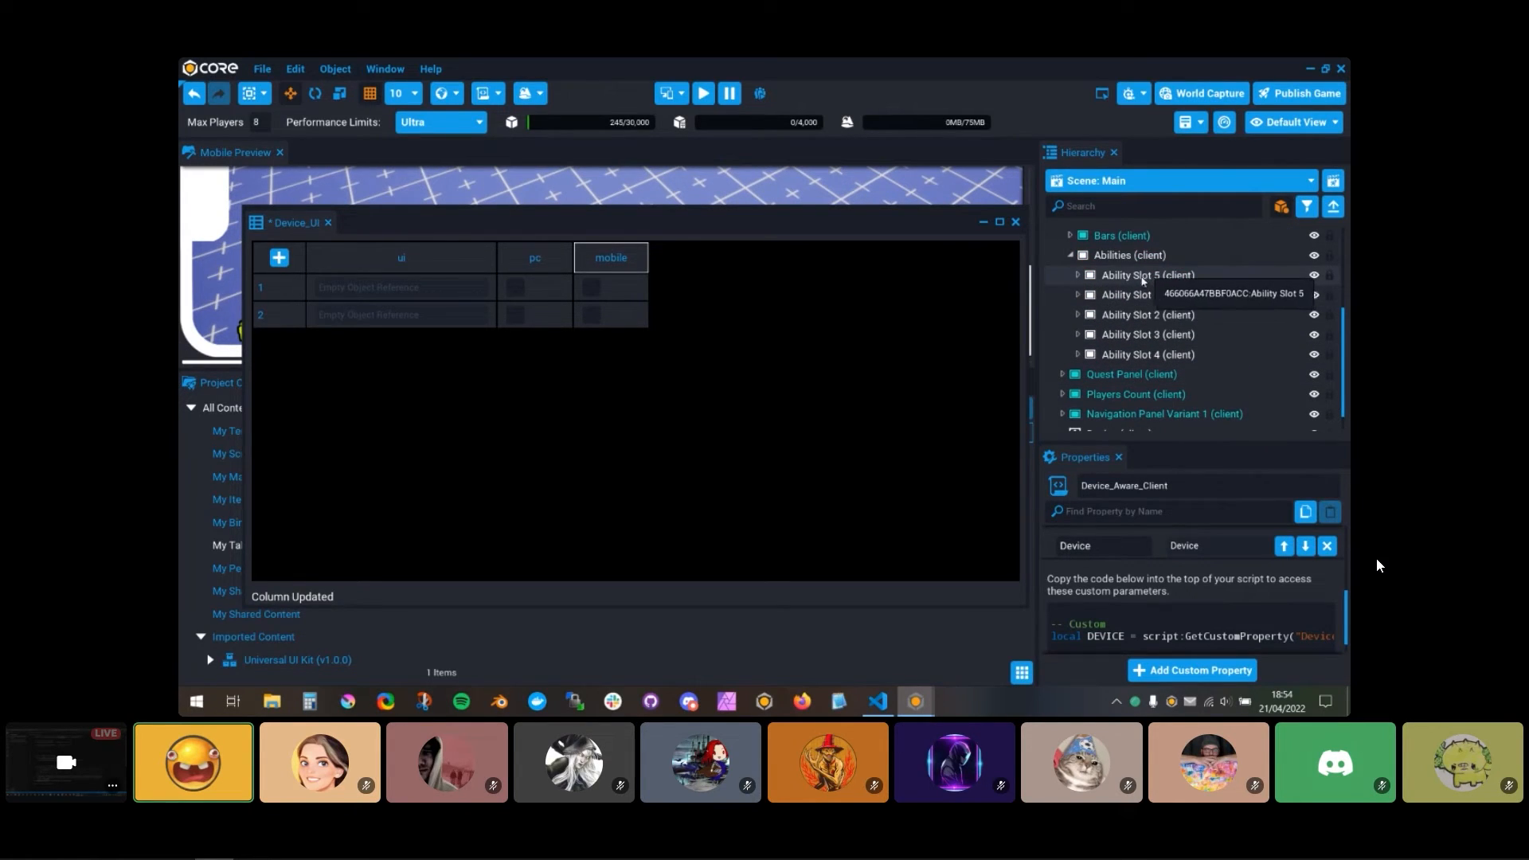
click(1077, 295)
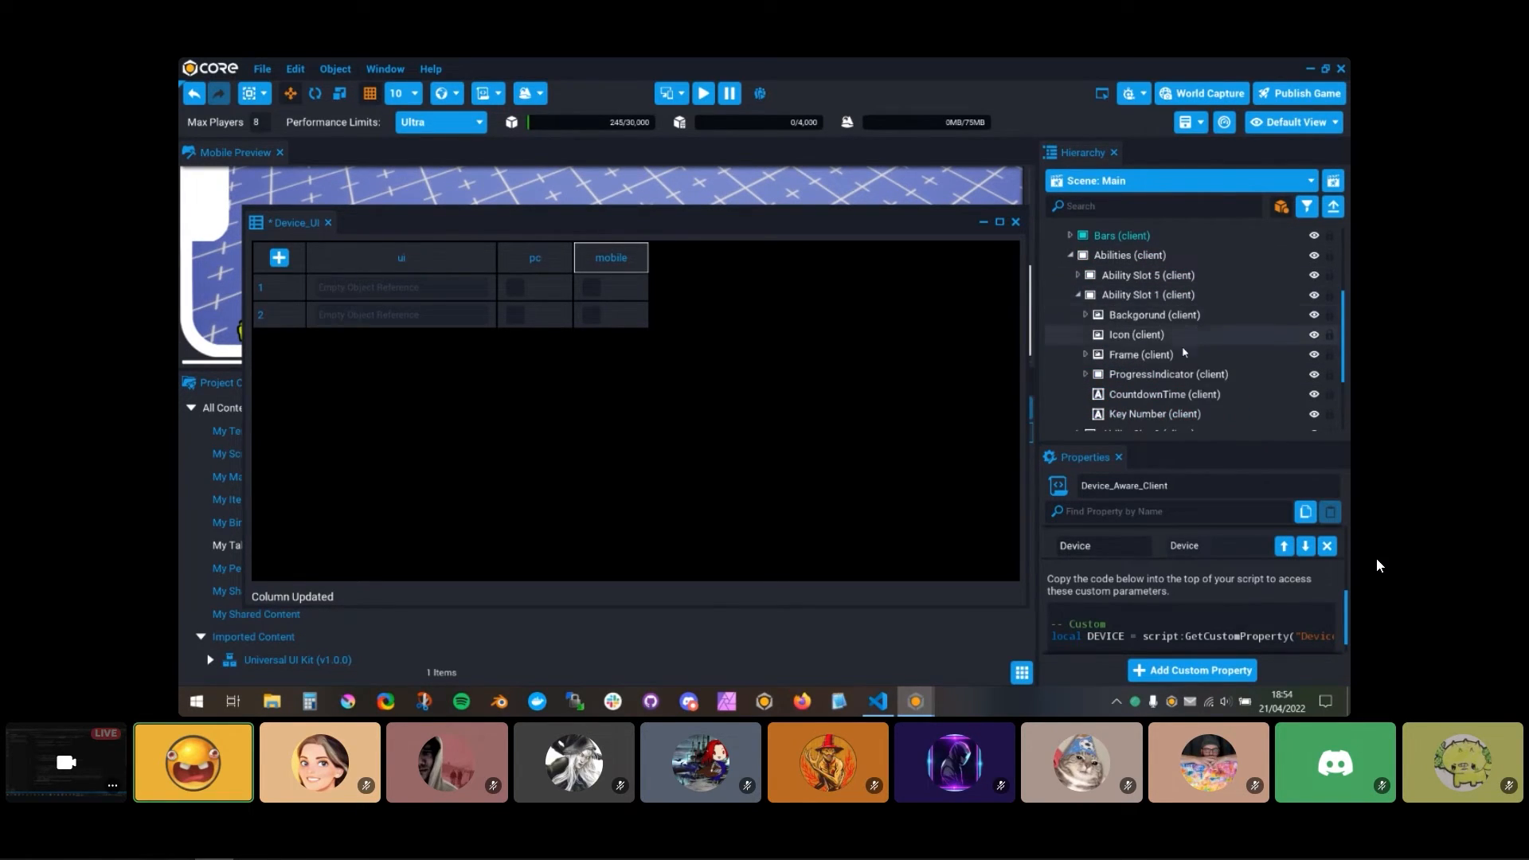
scroll(1146, 342, down, 2)
drag(1151, 348, 398, 289)
Step: Assign the Key Number Background from Ability Slot 1's Frame to the ui cell of row 2
click(1085, 281)
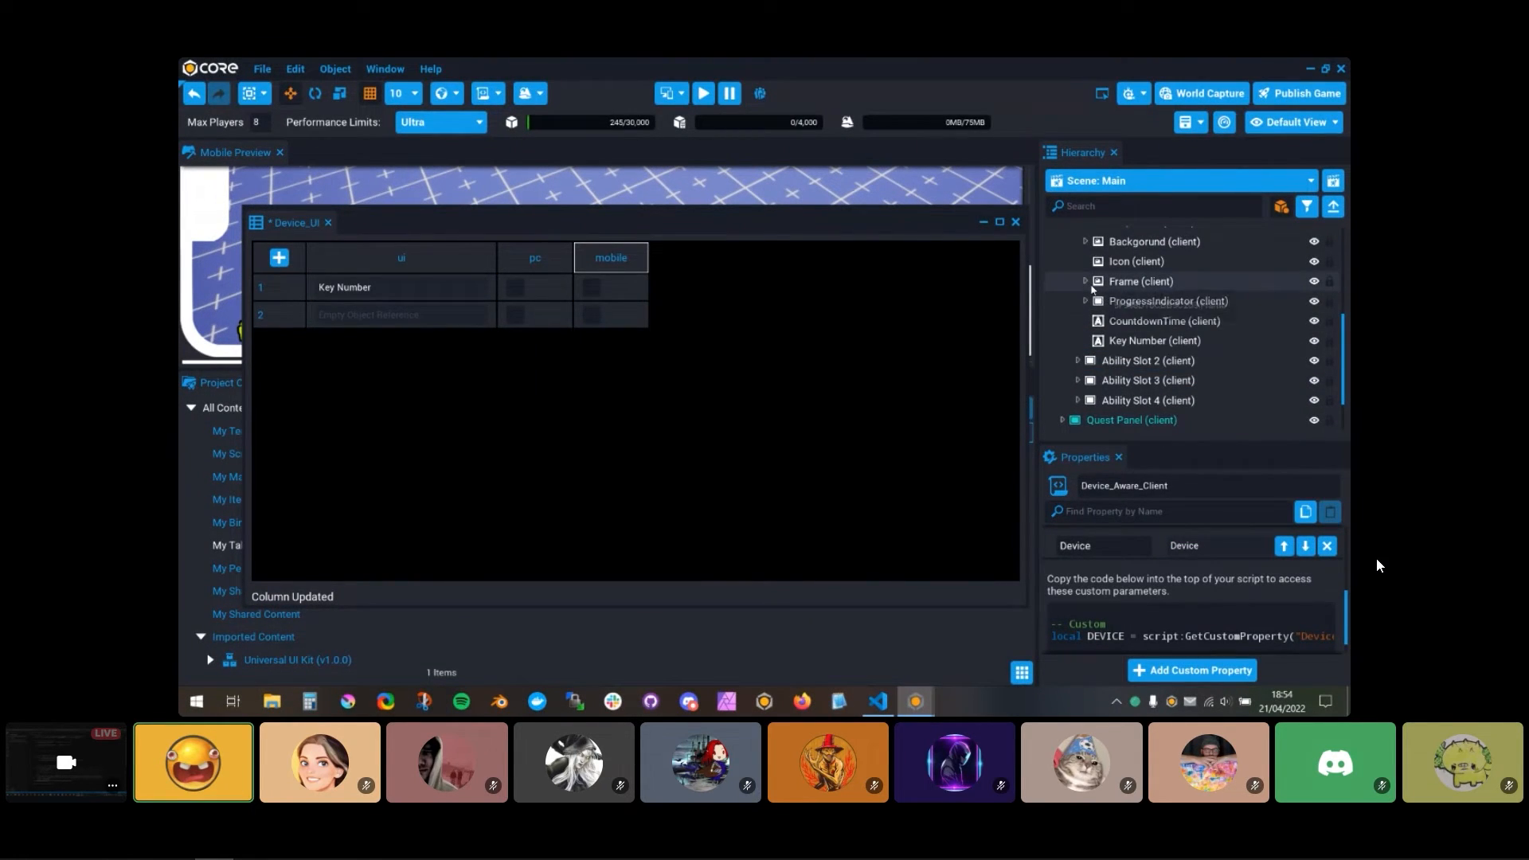
click(1139, 281)
drag(1139, 315, 398, 315)
Step: Enable the pc option for both the Key Number and Key Number Background rows of the table
drag(731, 223, 717, 493)
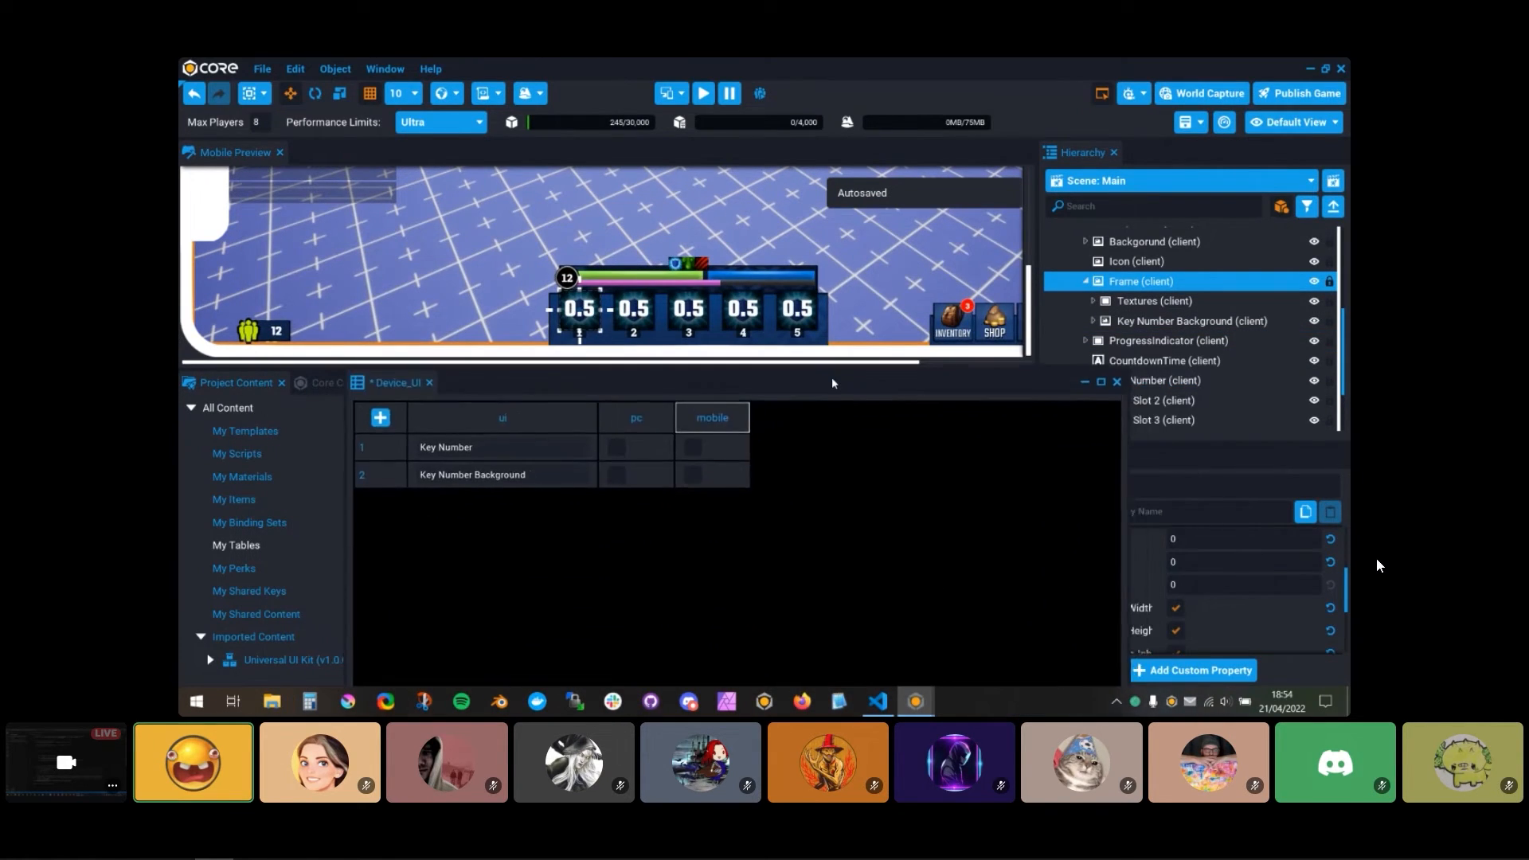
click(643, 446)
click(646, 476)
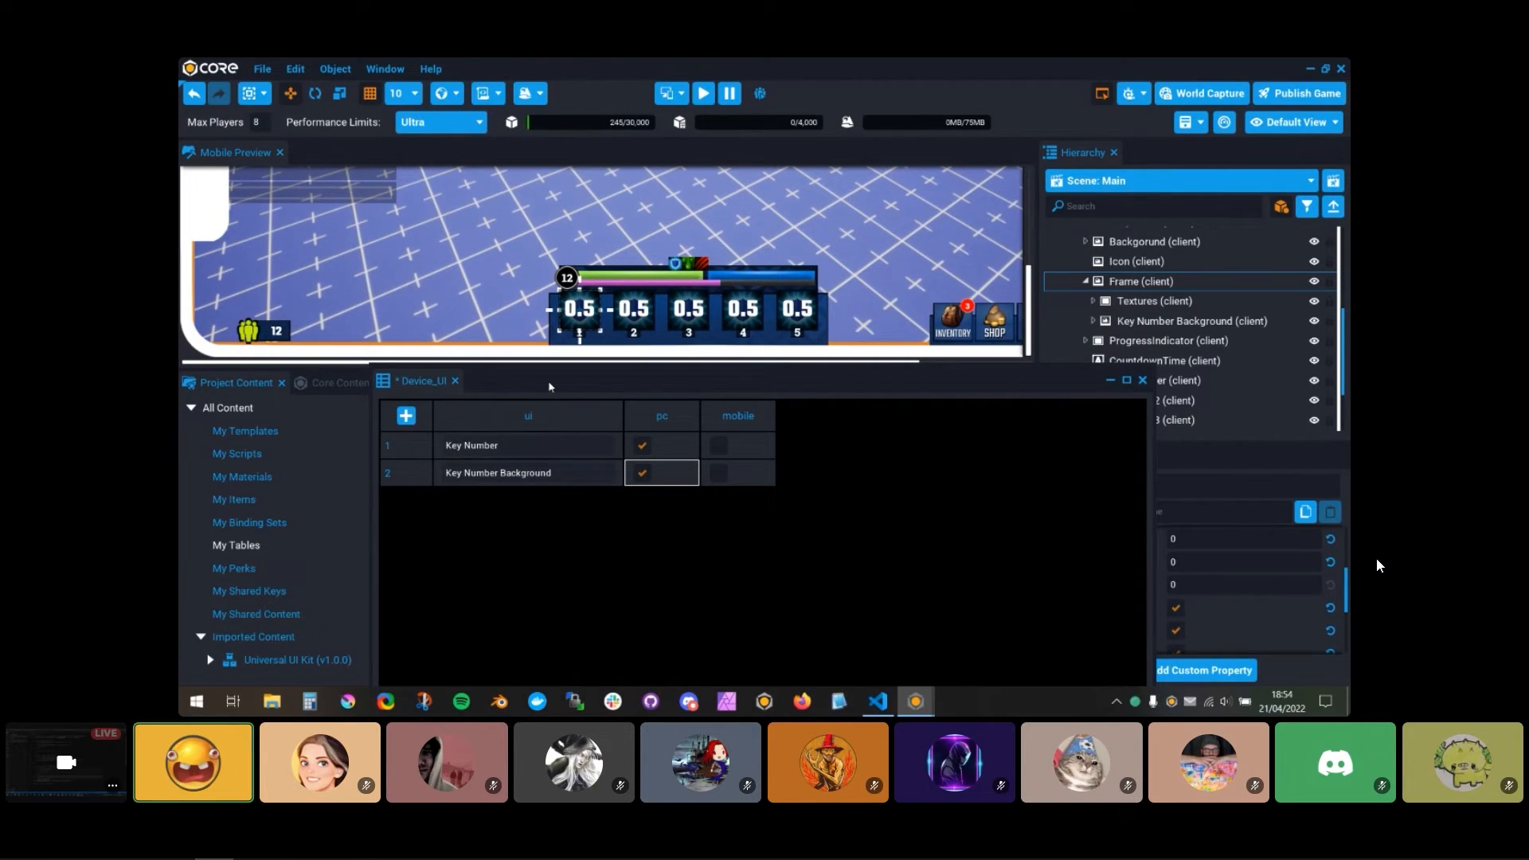
drag(549, 387, 543, 262)
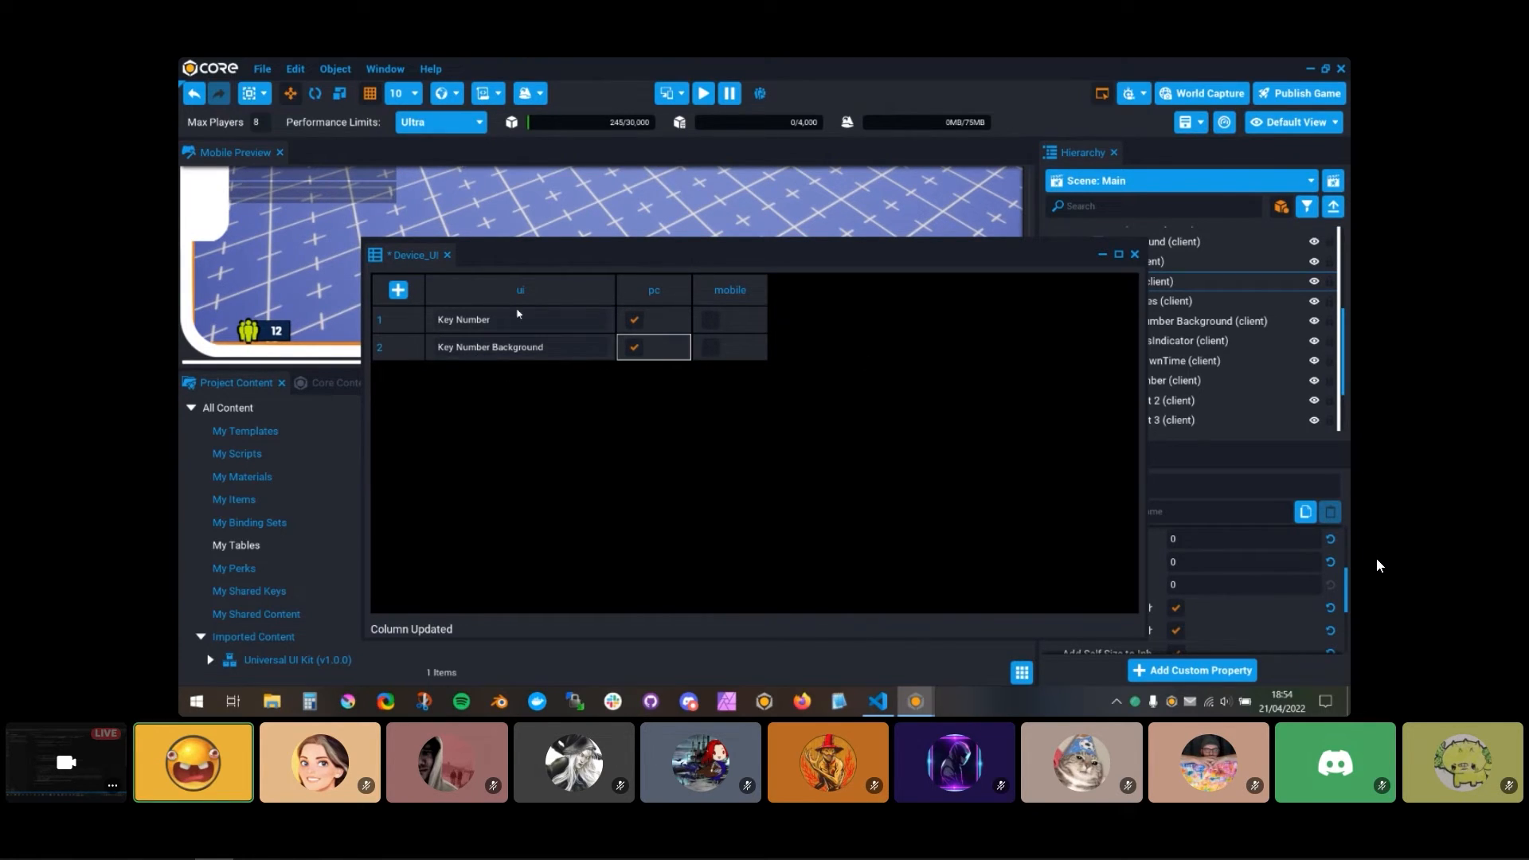
drag(645, 256, 590, 259)
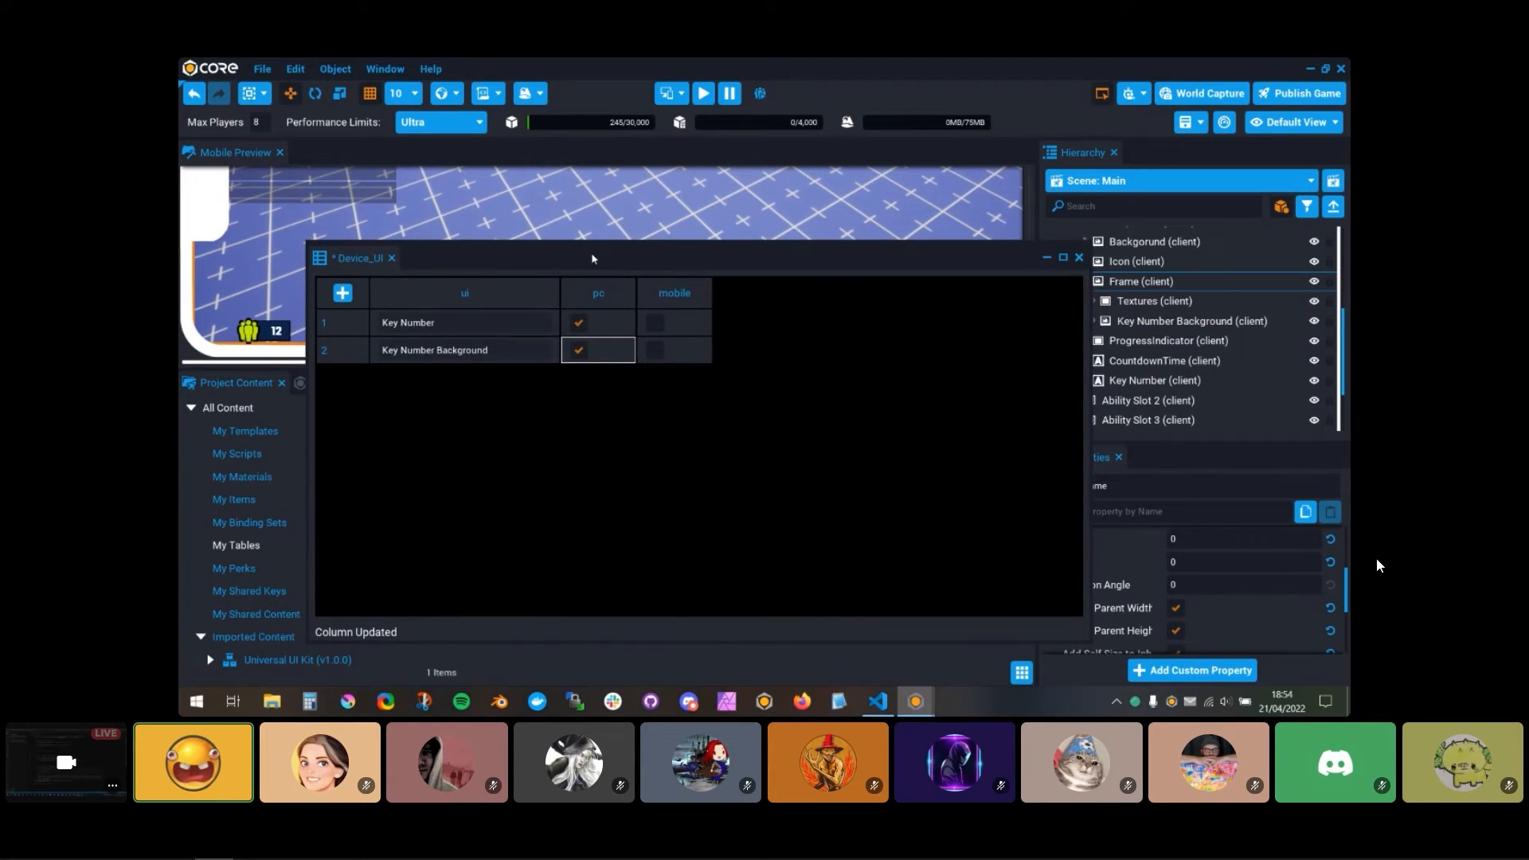
Step: Save and close the Device_UI table, and add it as a custom property to the Device_Aware_Client script
key(ctrl+s)
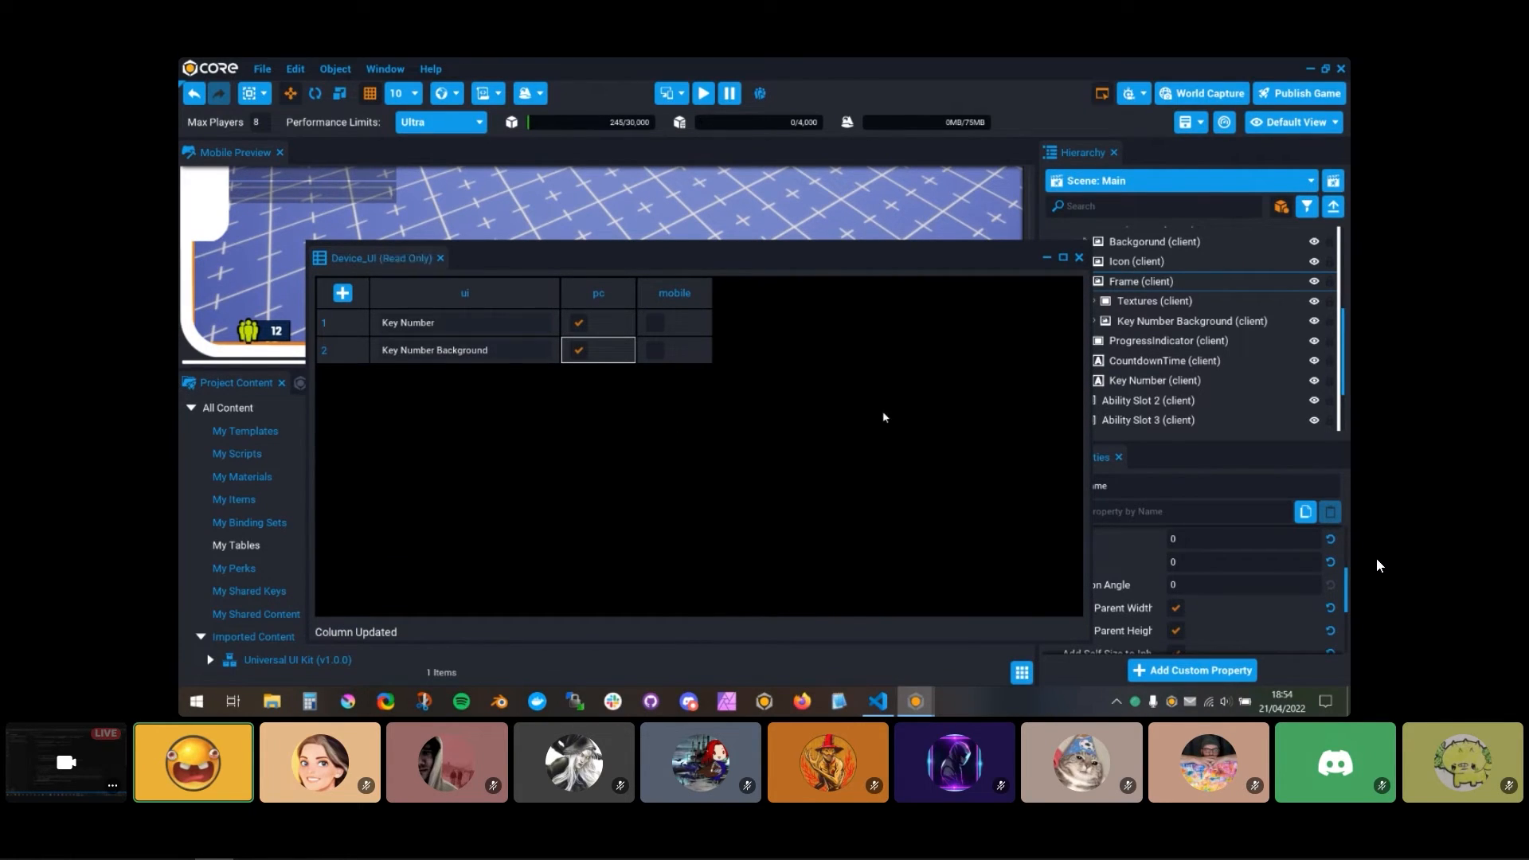
click(1079, 258)
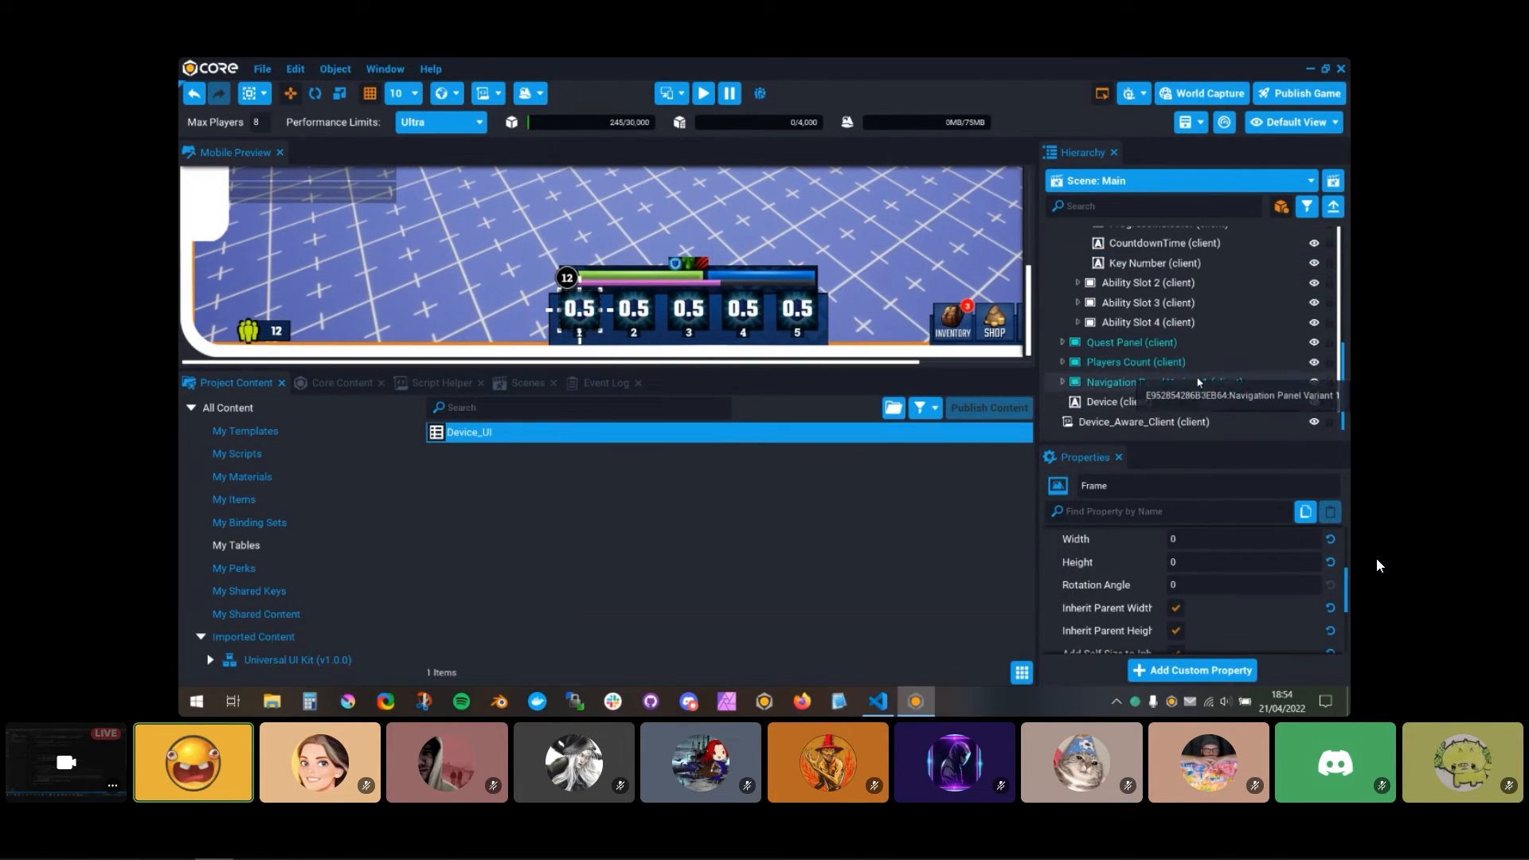
drag(466, 433, 1132, 678)
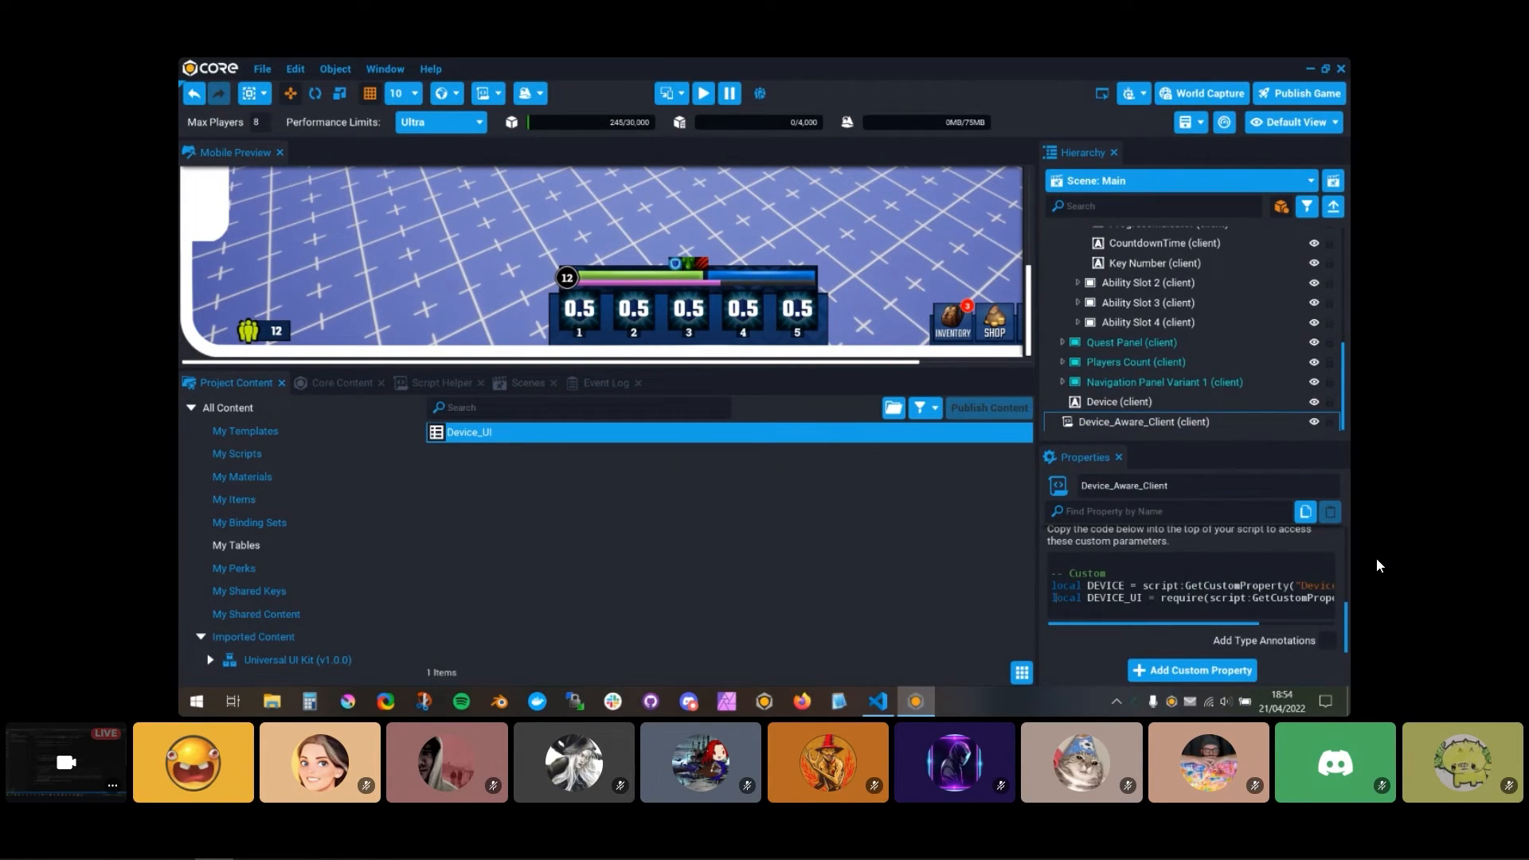
Step: Switch to Visual Studio Code and replace the ABILITIES declaration on line 1 with local DEVICE_UI = require(script:GetCustomProperty("Device_UI"))
click(878, 701)
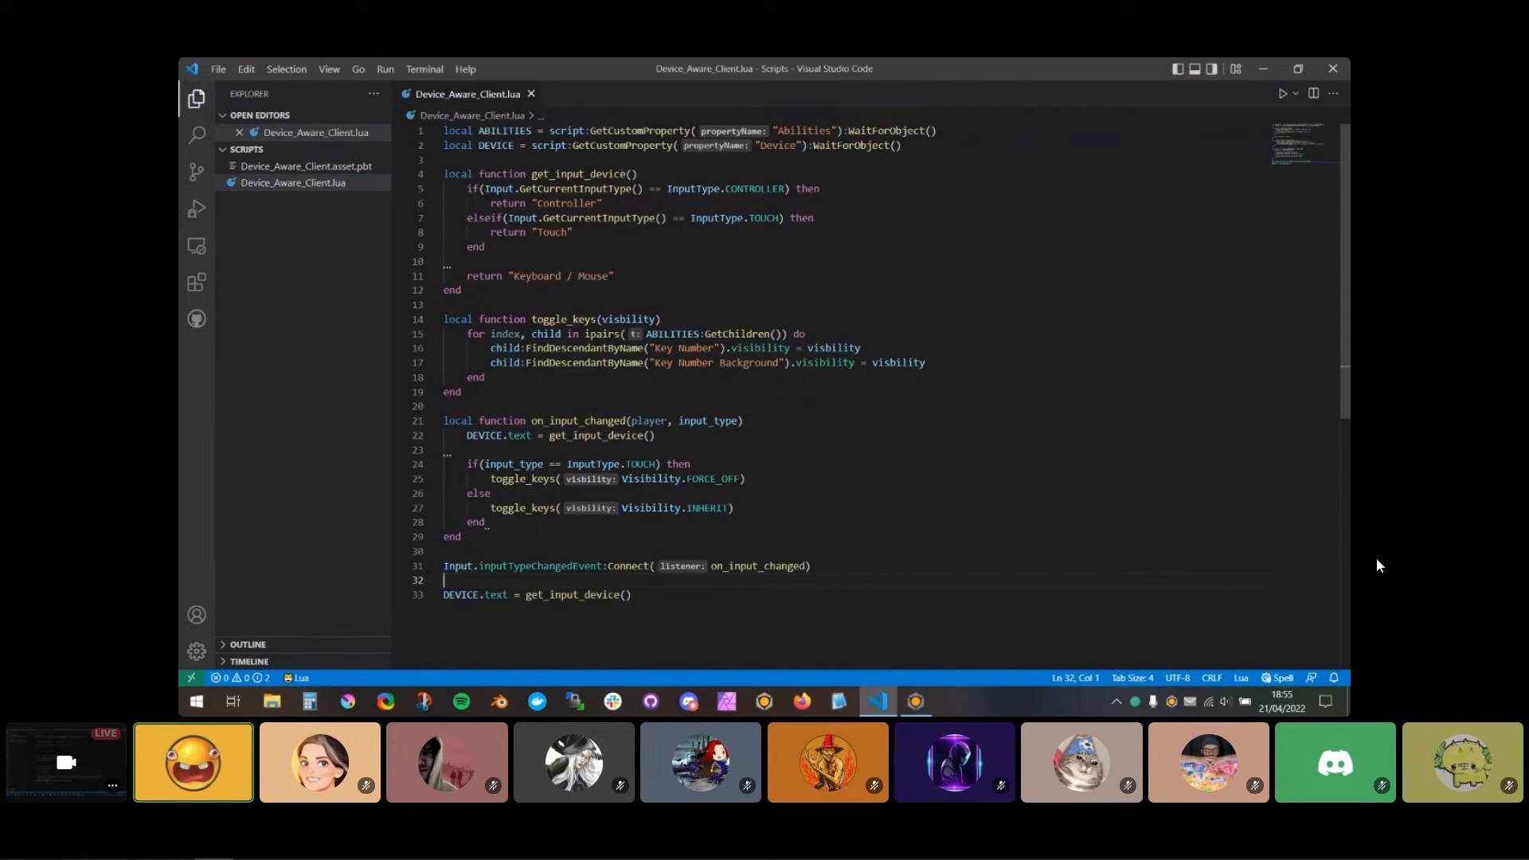
drag(934, 145, 444, 146)
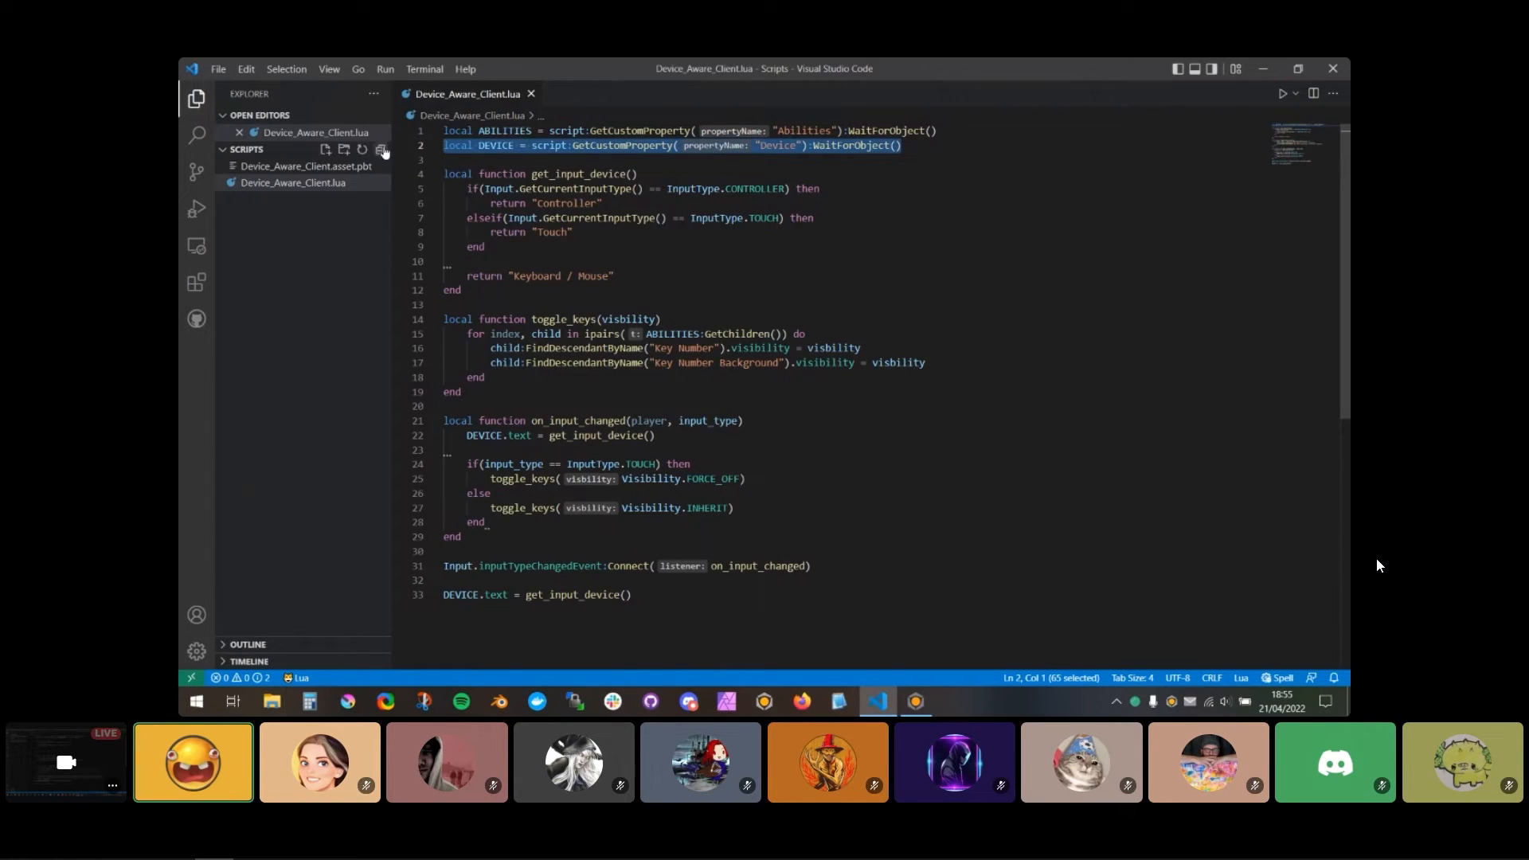
click(676, 146)
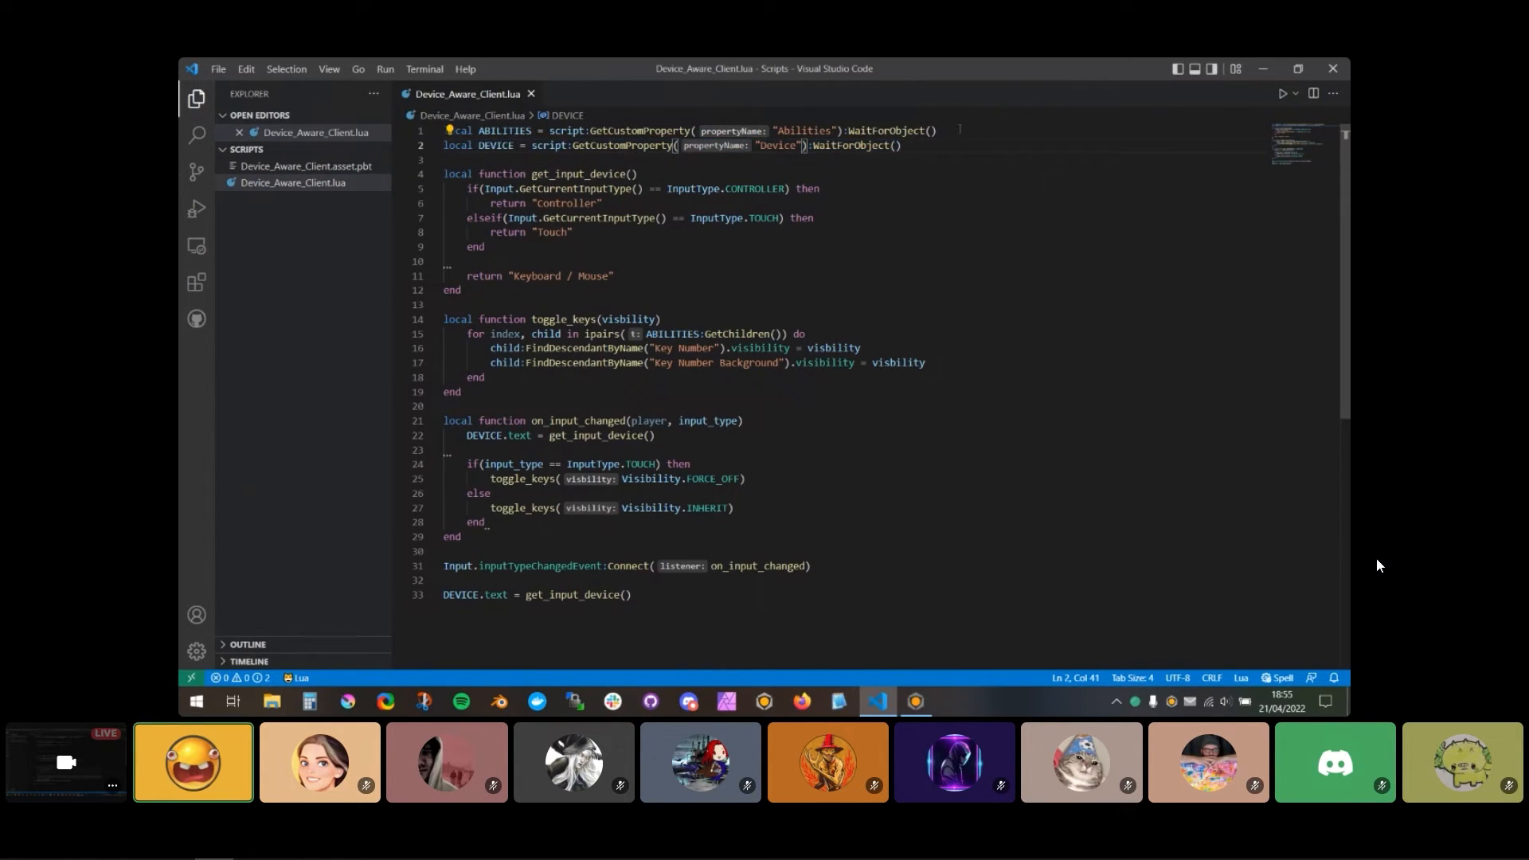
drag(960, 130, 443, 131)
text(local DEVICE_UI = require(script:GetCustomProperty("Device_UI")))
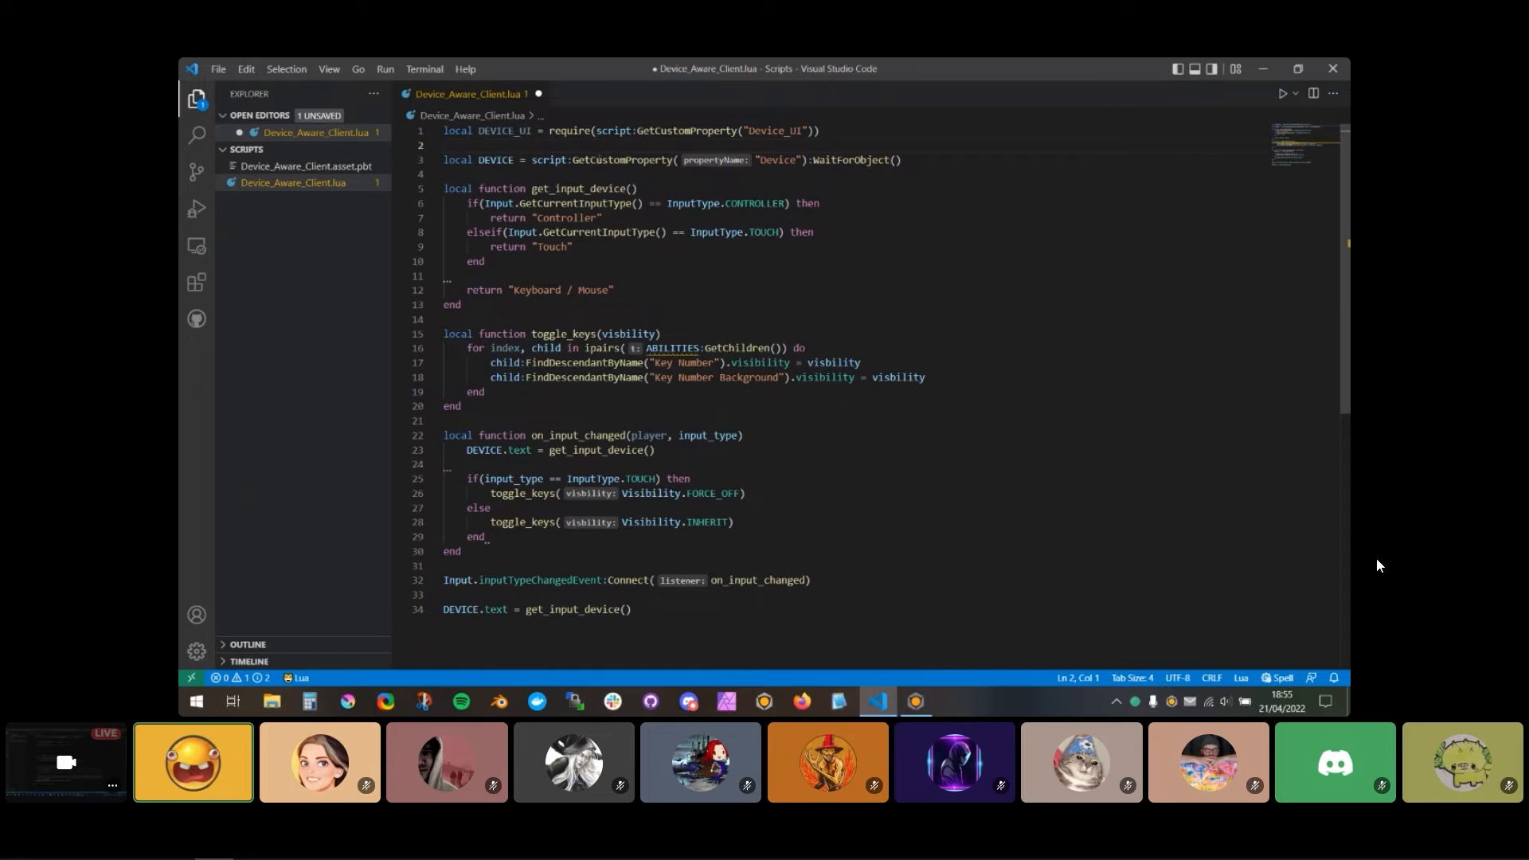
key(BackSpace)
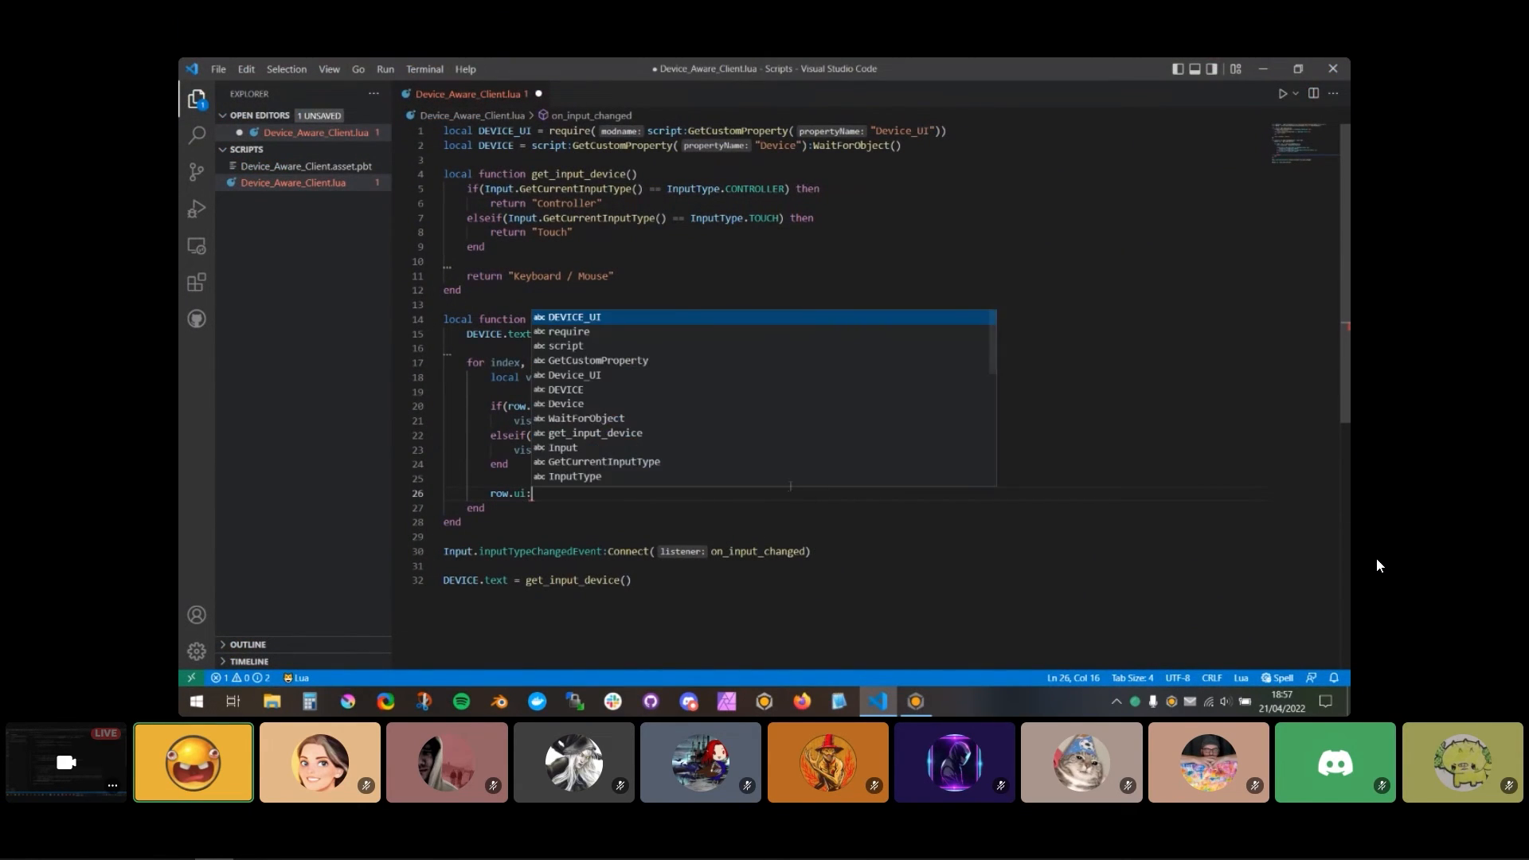
Step: Complete the loop's last statement as row.ui:GetObject().visibility = visibility and save Device_Aware_Client.lua
text(t().vis)
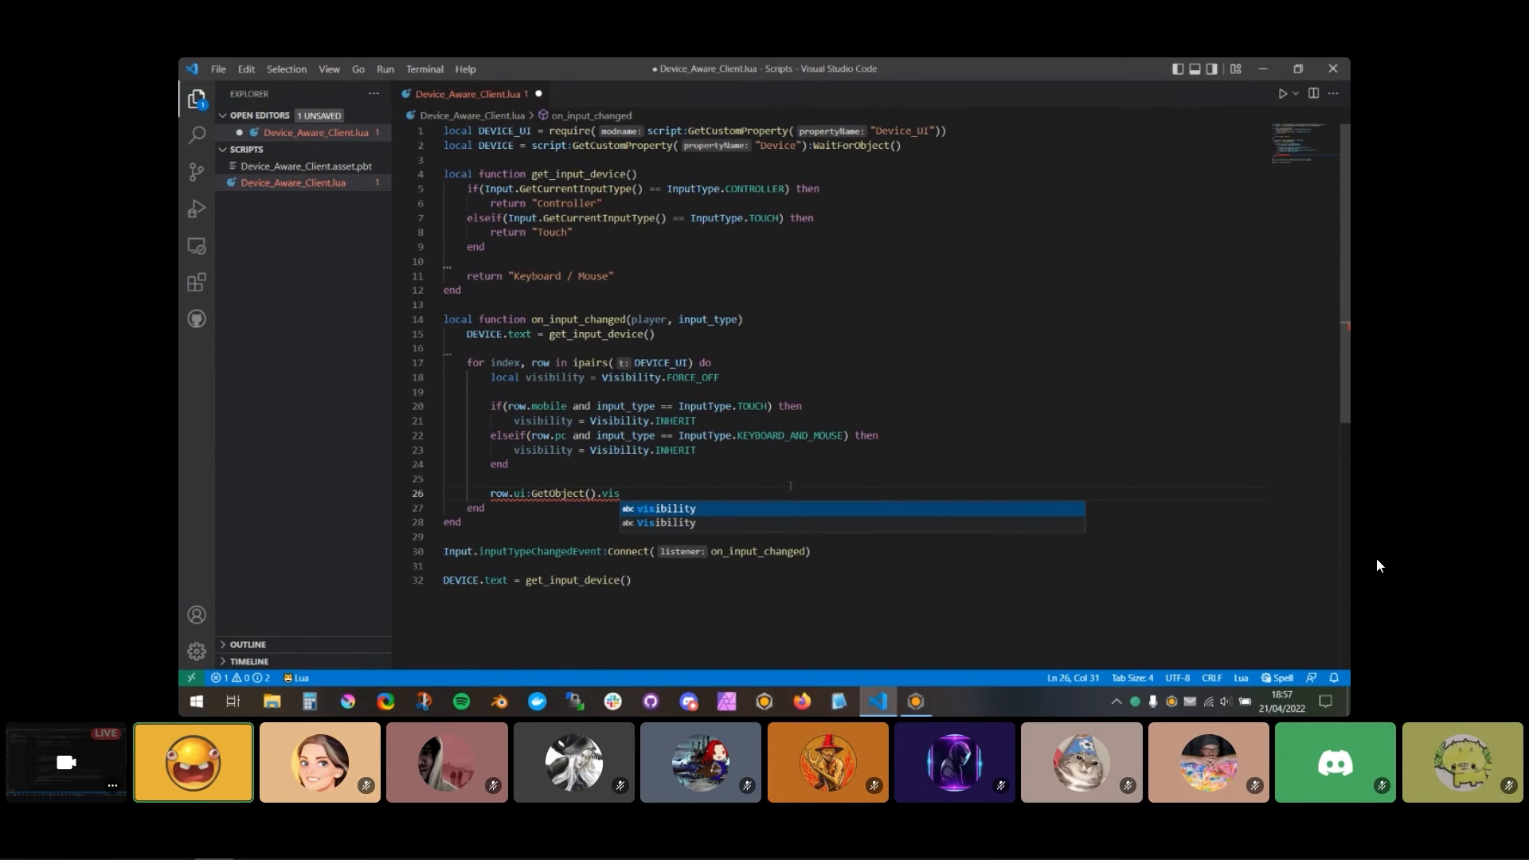
key(Tab)
text(= )
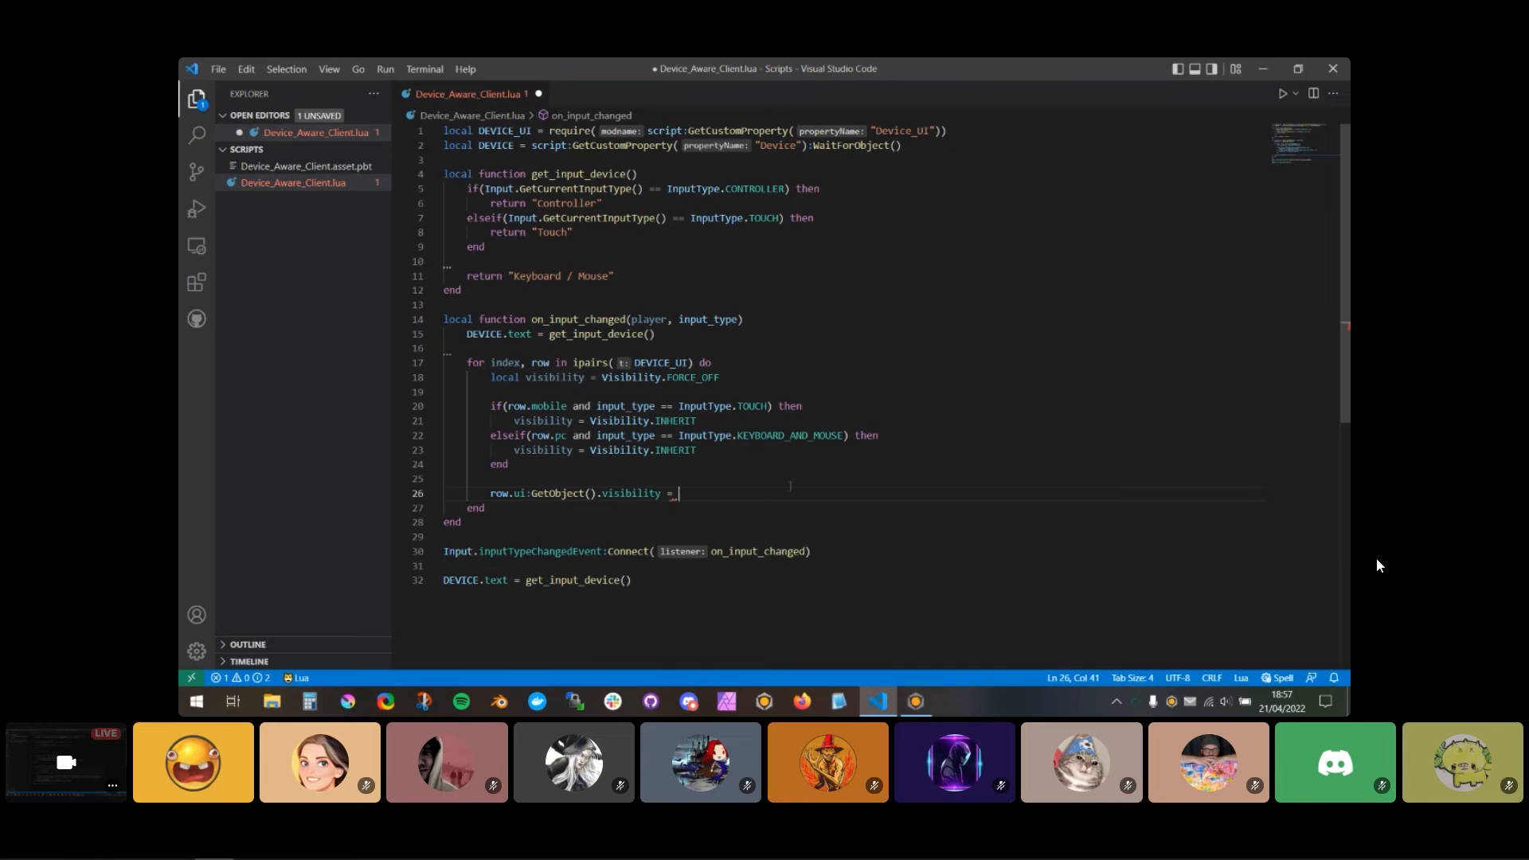
text(vis)
key(Tab)
key(ctrl+s)
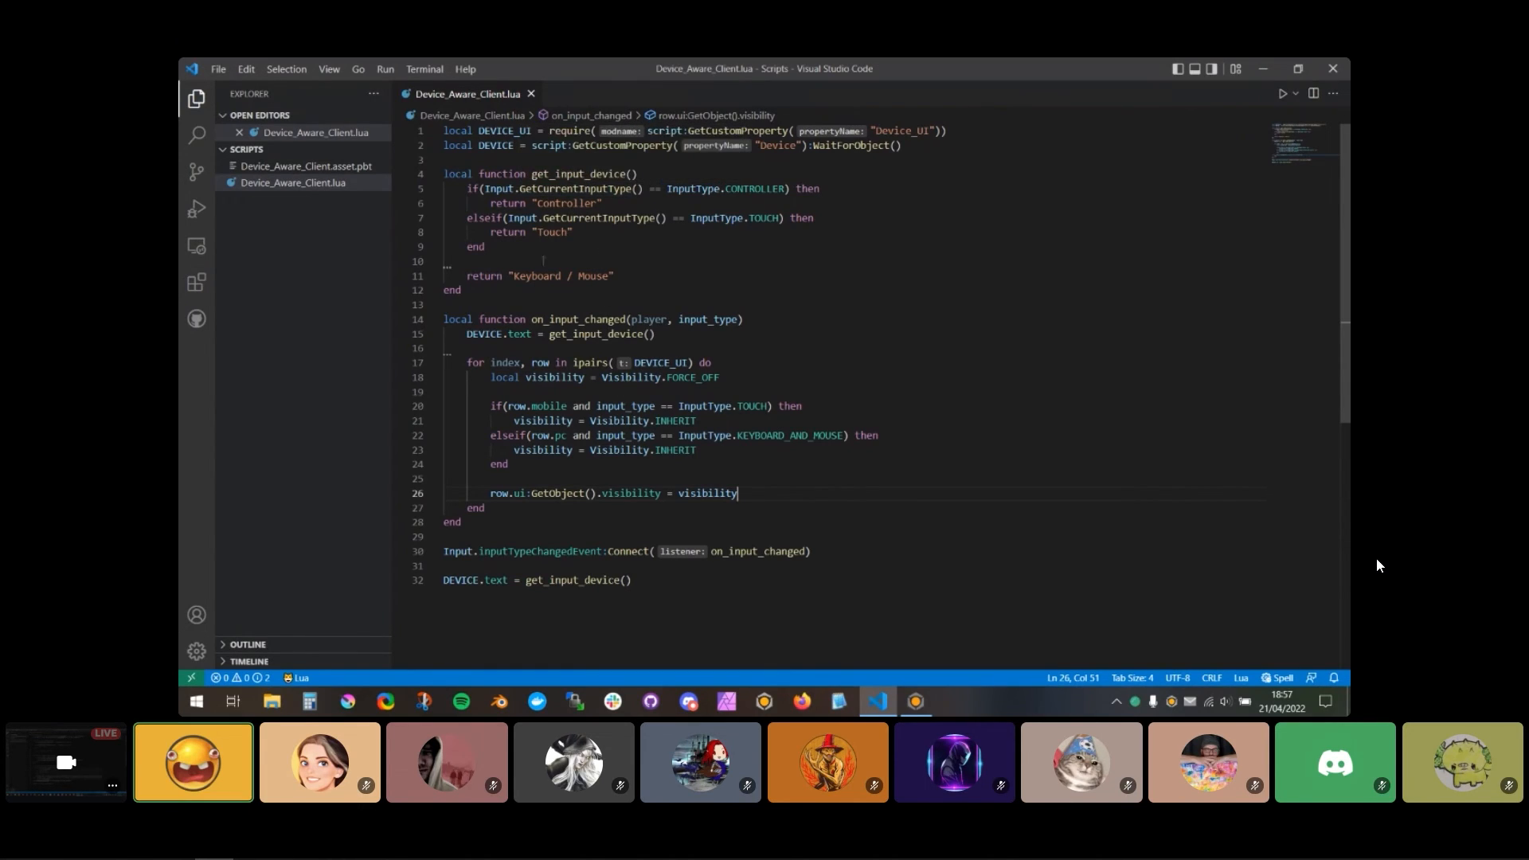
click(475, 292)
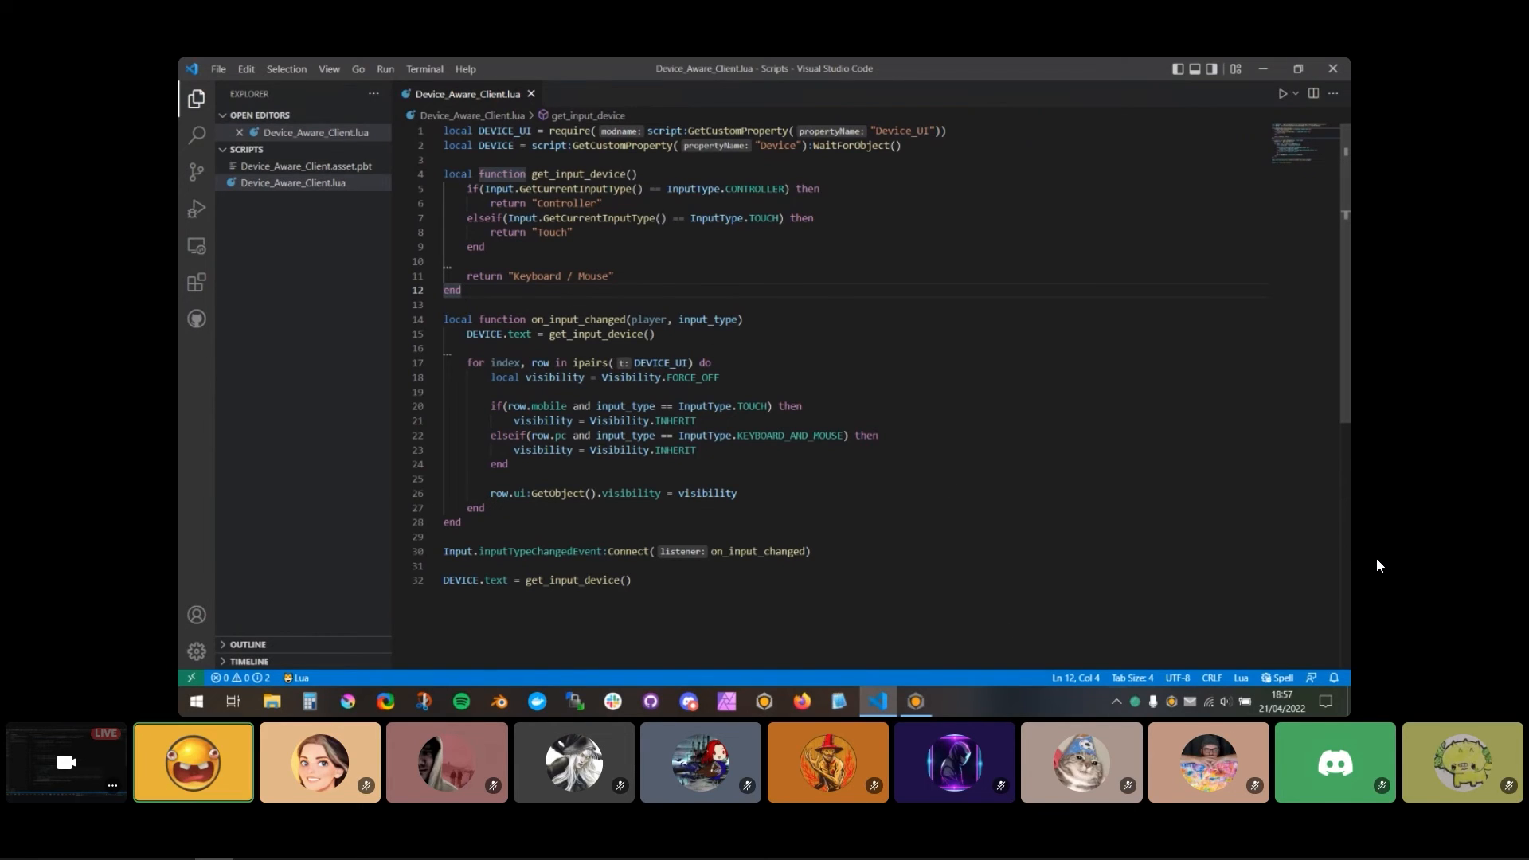
Step: Switch to Core, enlarge the viewport, disable device preview, and start a game preview to check the ability keys on PC
key(alt+Tab)
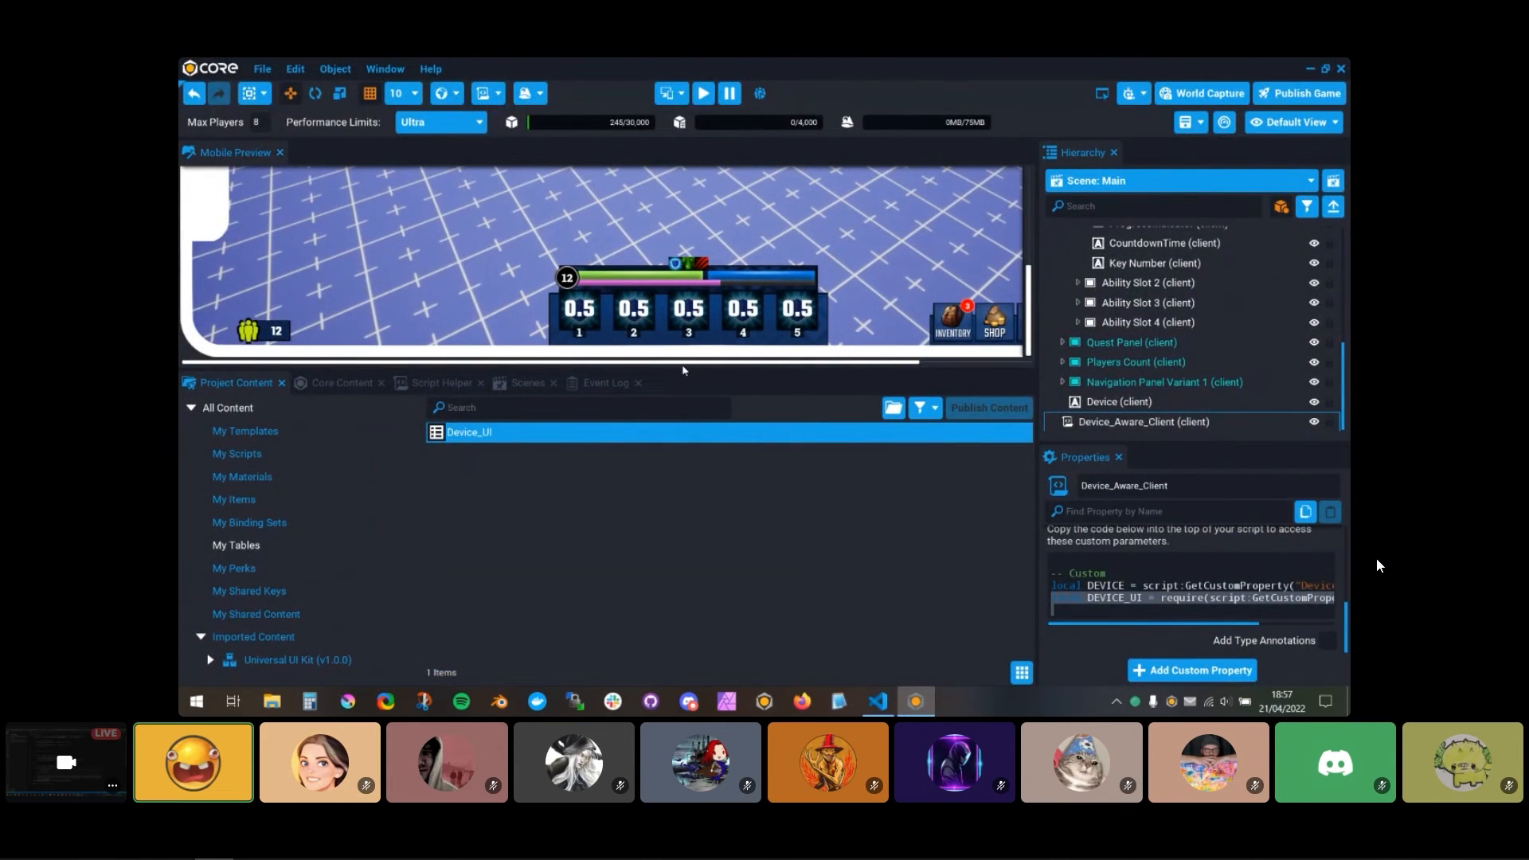
drag(684, 368, 663, 656)
click(681, 93)
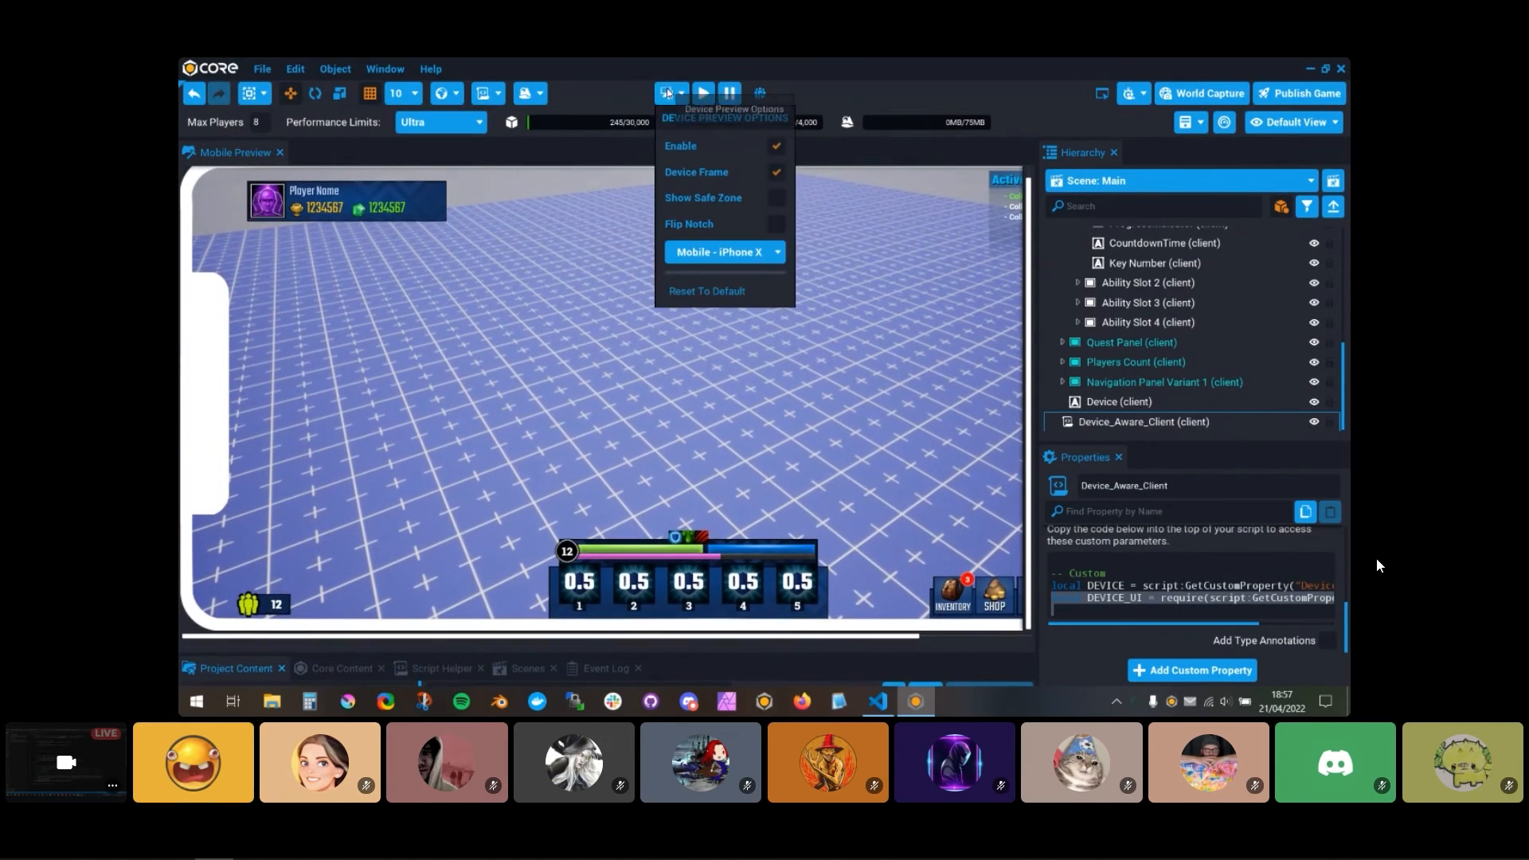
click(775, 147)
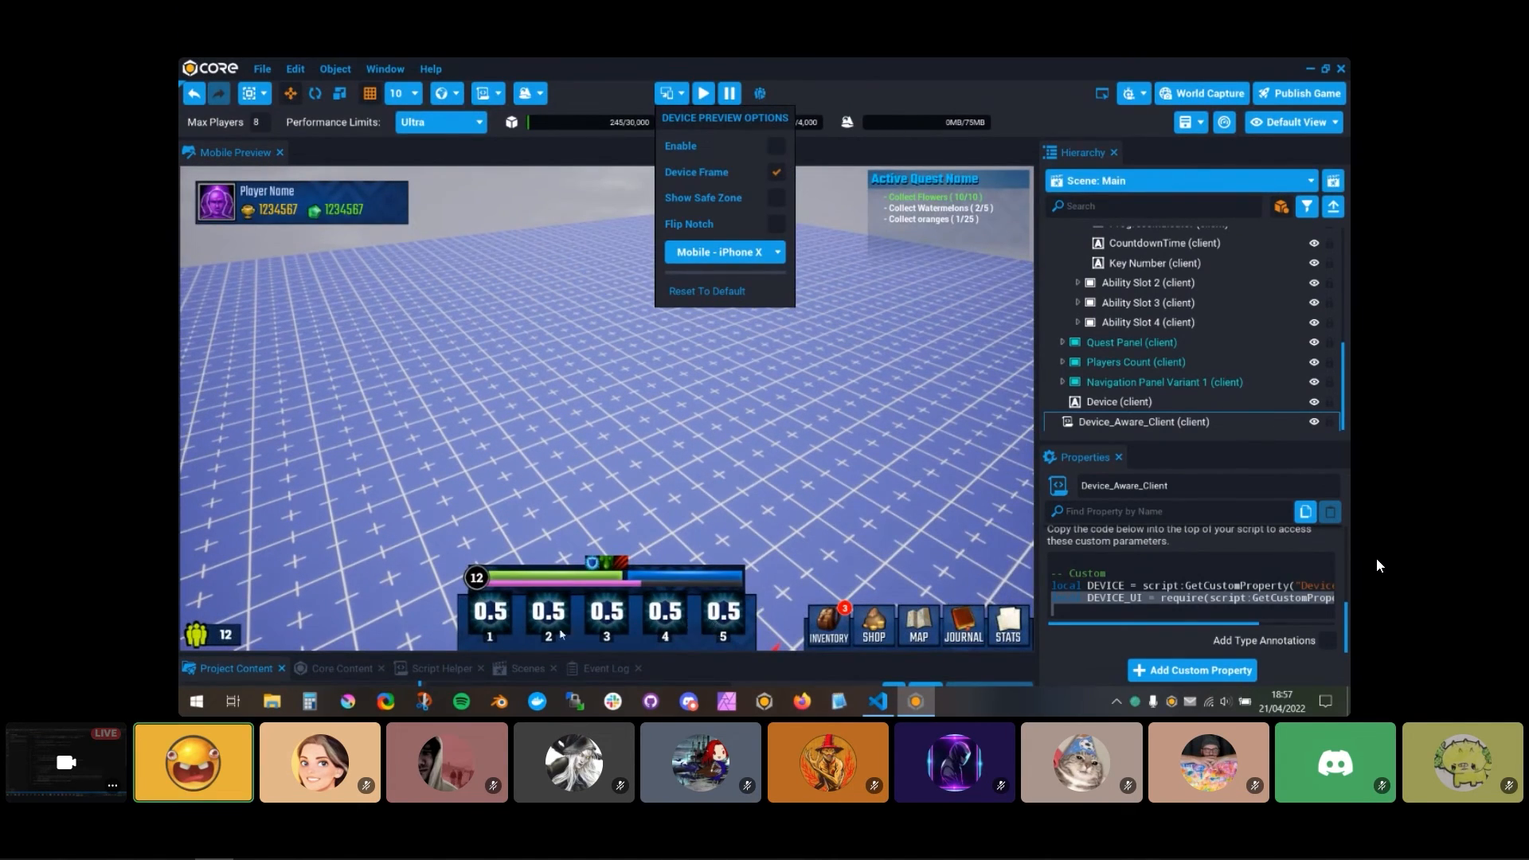
click(704, 93)
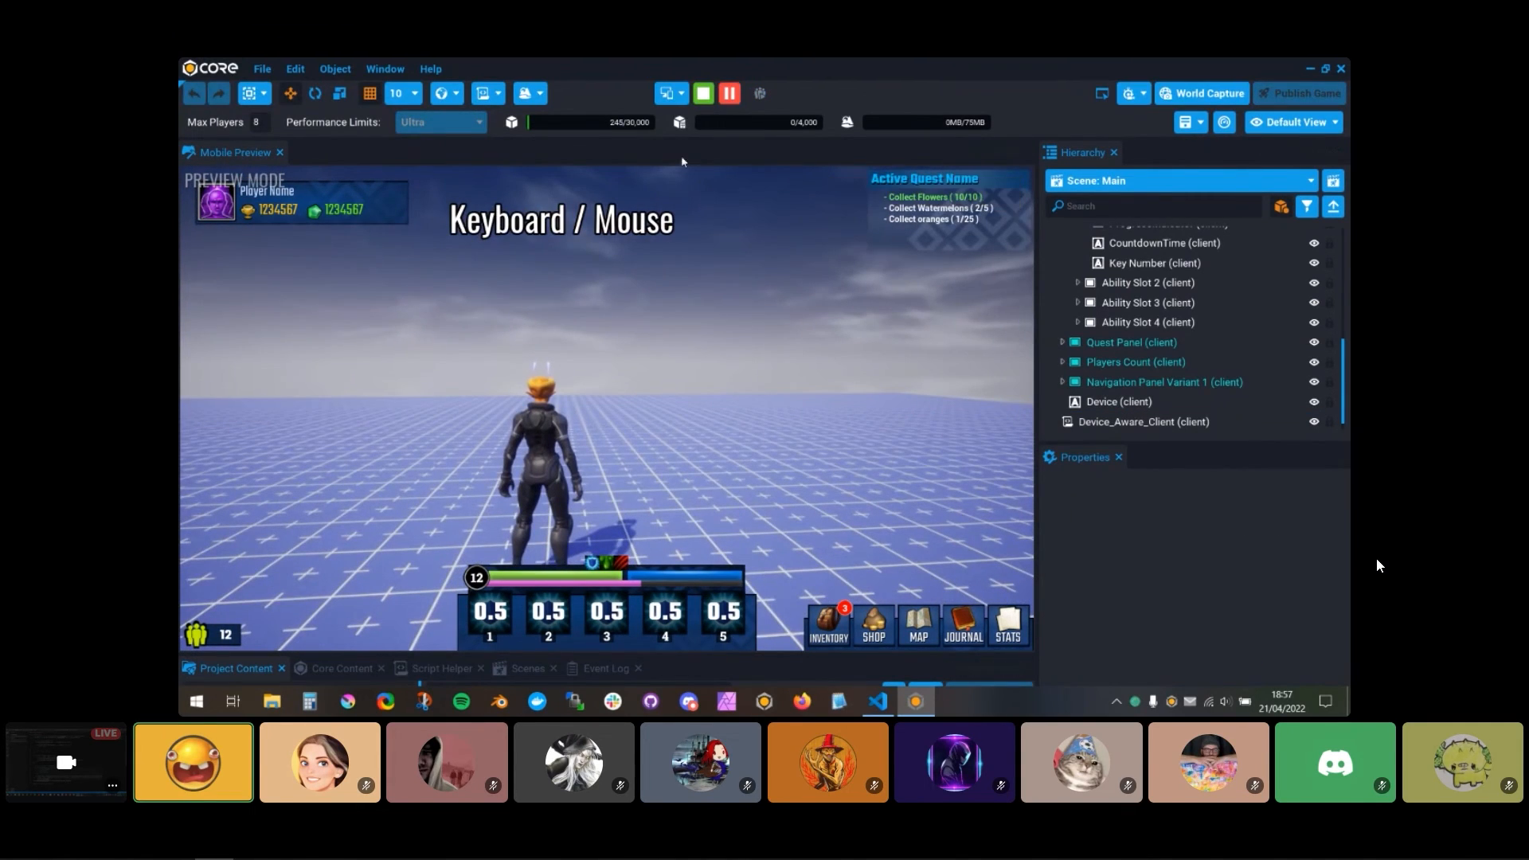
Step: Enable device preview on Mobile - iPhone X during play, test the ability keys with touch and keyboard input, and stop the preview
click(680, 93)
click(777, 148)
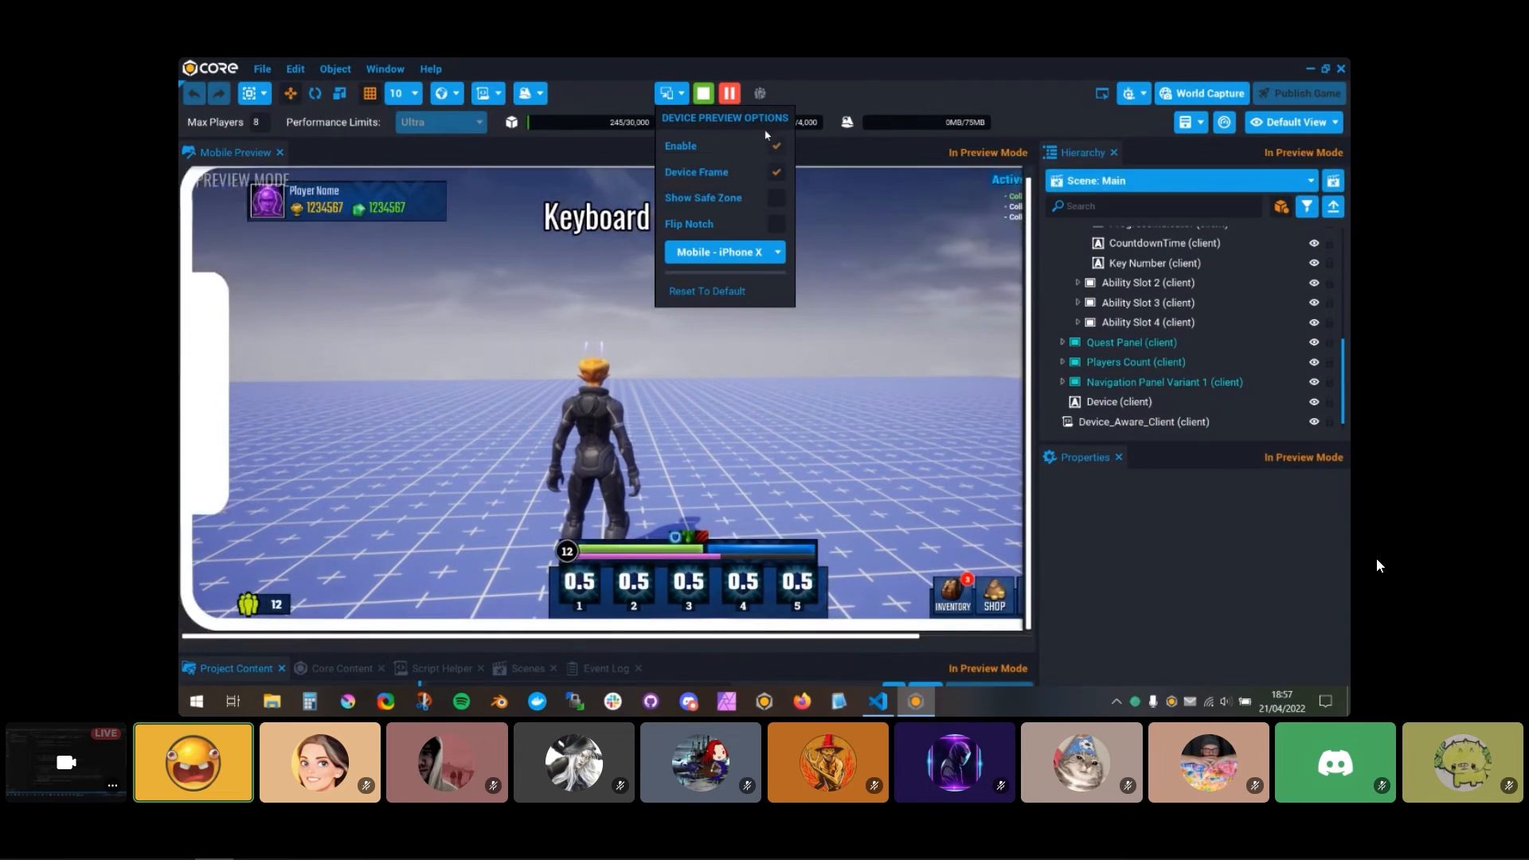
drag(748, 312, 730, 380)
key(w)
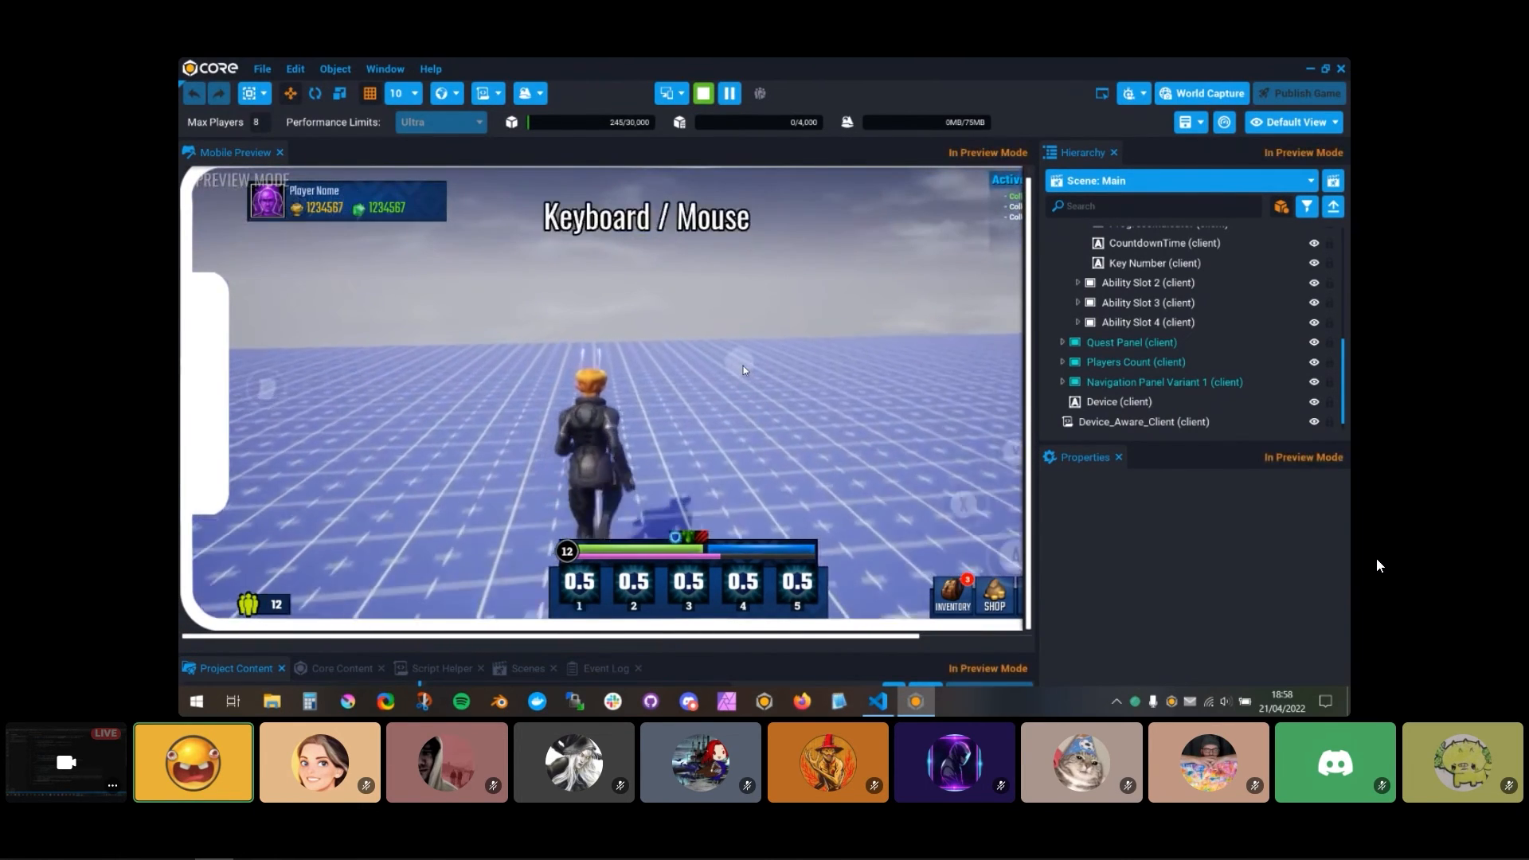
key(w)
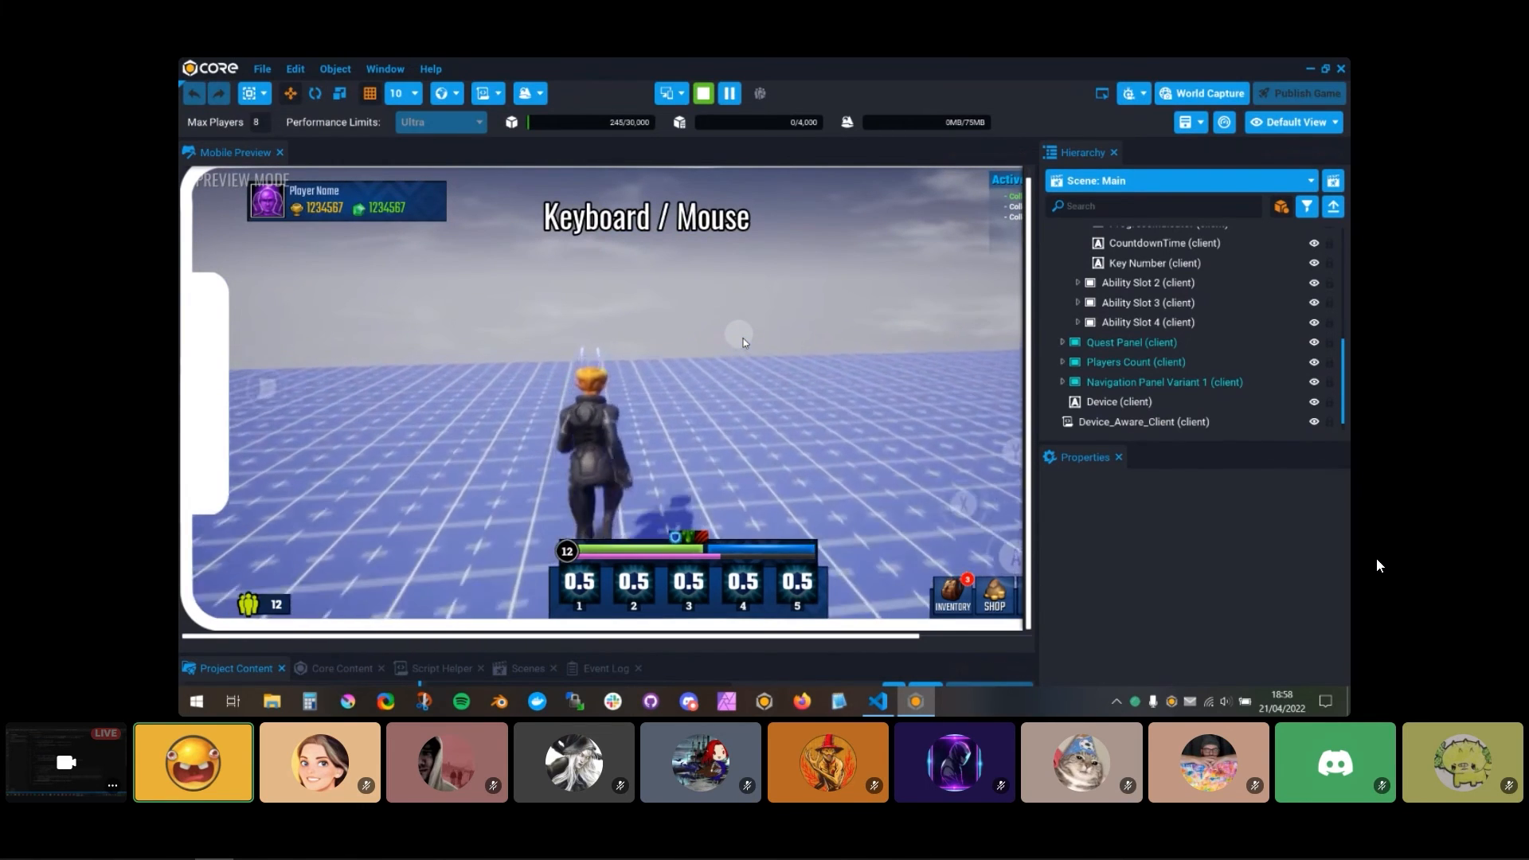
key(s)
mouse_move(743, 338)
mouse_down()
mouse_move(814, 333)
mouse_move(757, 360)
mouse_move(786, 351)
mouse_move(743, 340)
mouse_up()
click(703, 93)
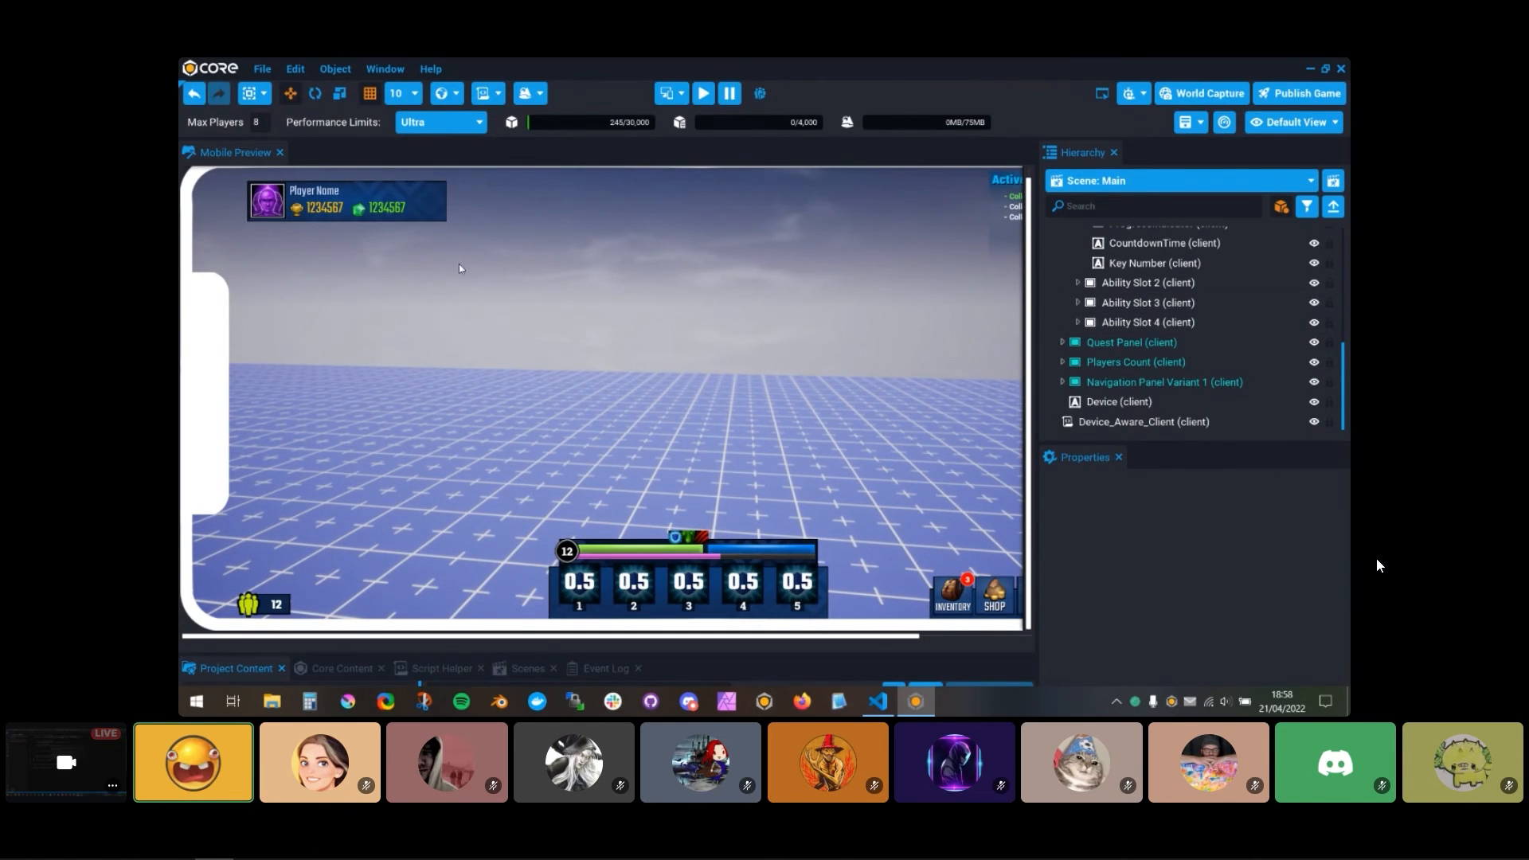
Step: Enable the mobile option for the Key Number and Key Number Background rows in the Device_UI table and close it
drag(556, 655, 529, 557)
double_click(477, 567)
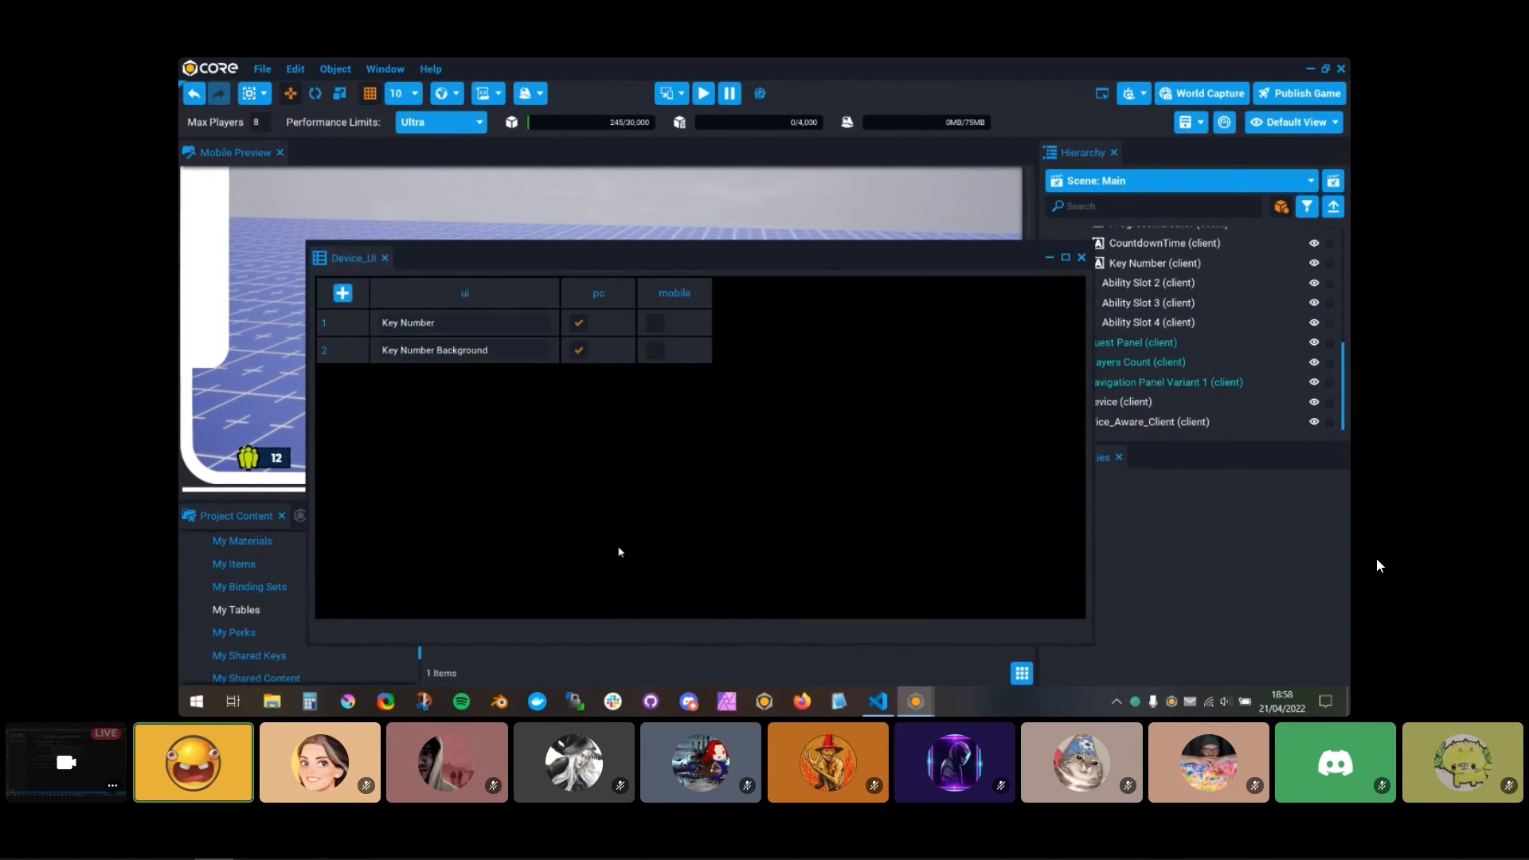
click(657, 322)
click(656, 351)
click(1082, 258)
Step: Run the game preview, test ability key visibility with touch and keyboard input in the mobile frame, and stop it
click(695, 359)
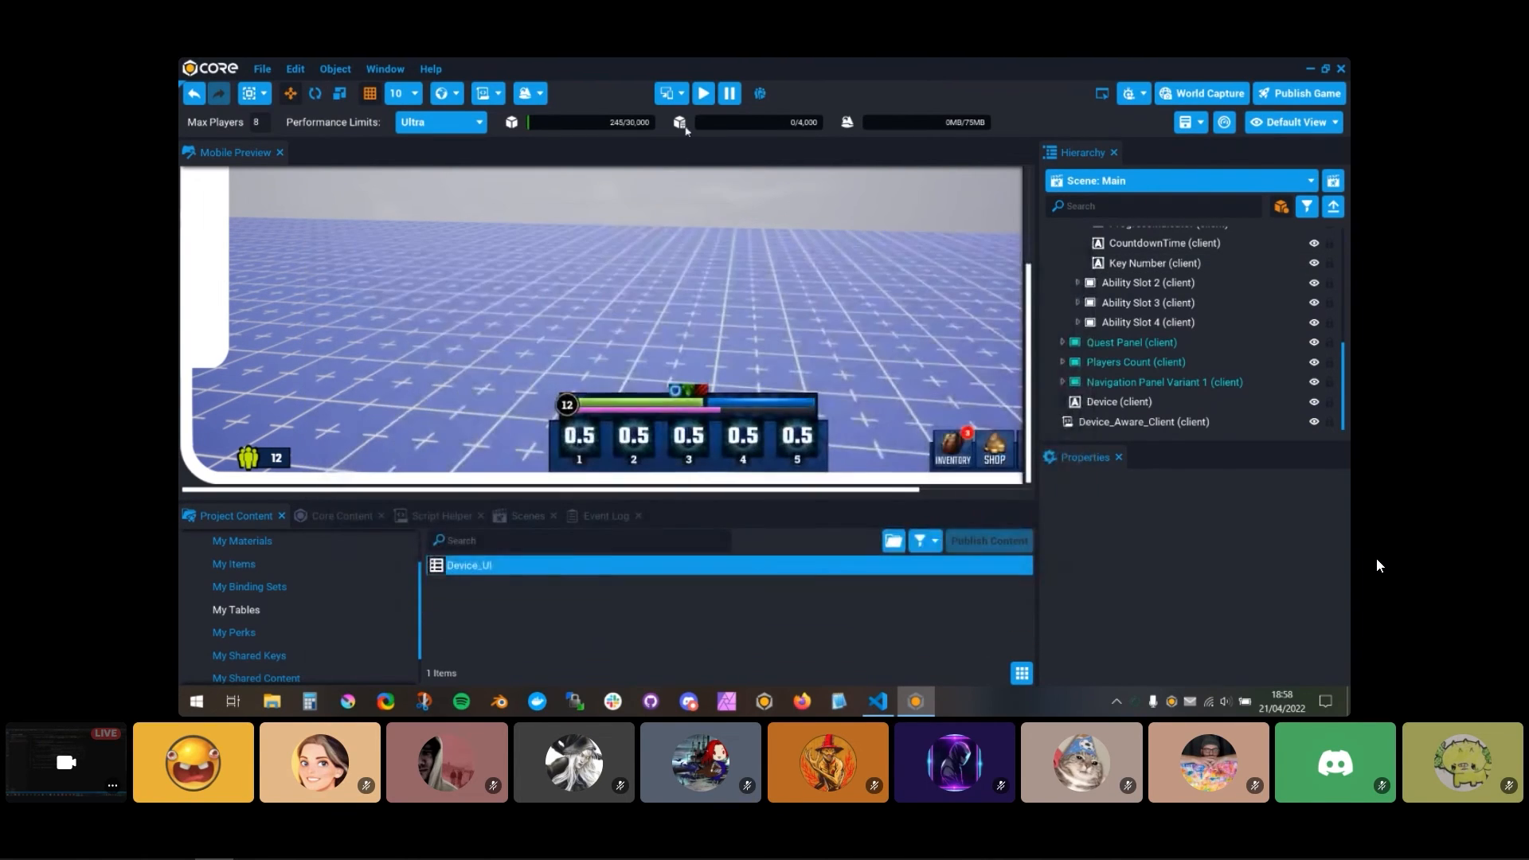
click(703, 93)
drag(859, 356, 509, 390)
key(w)
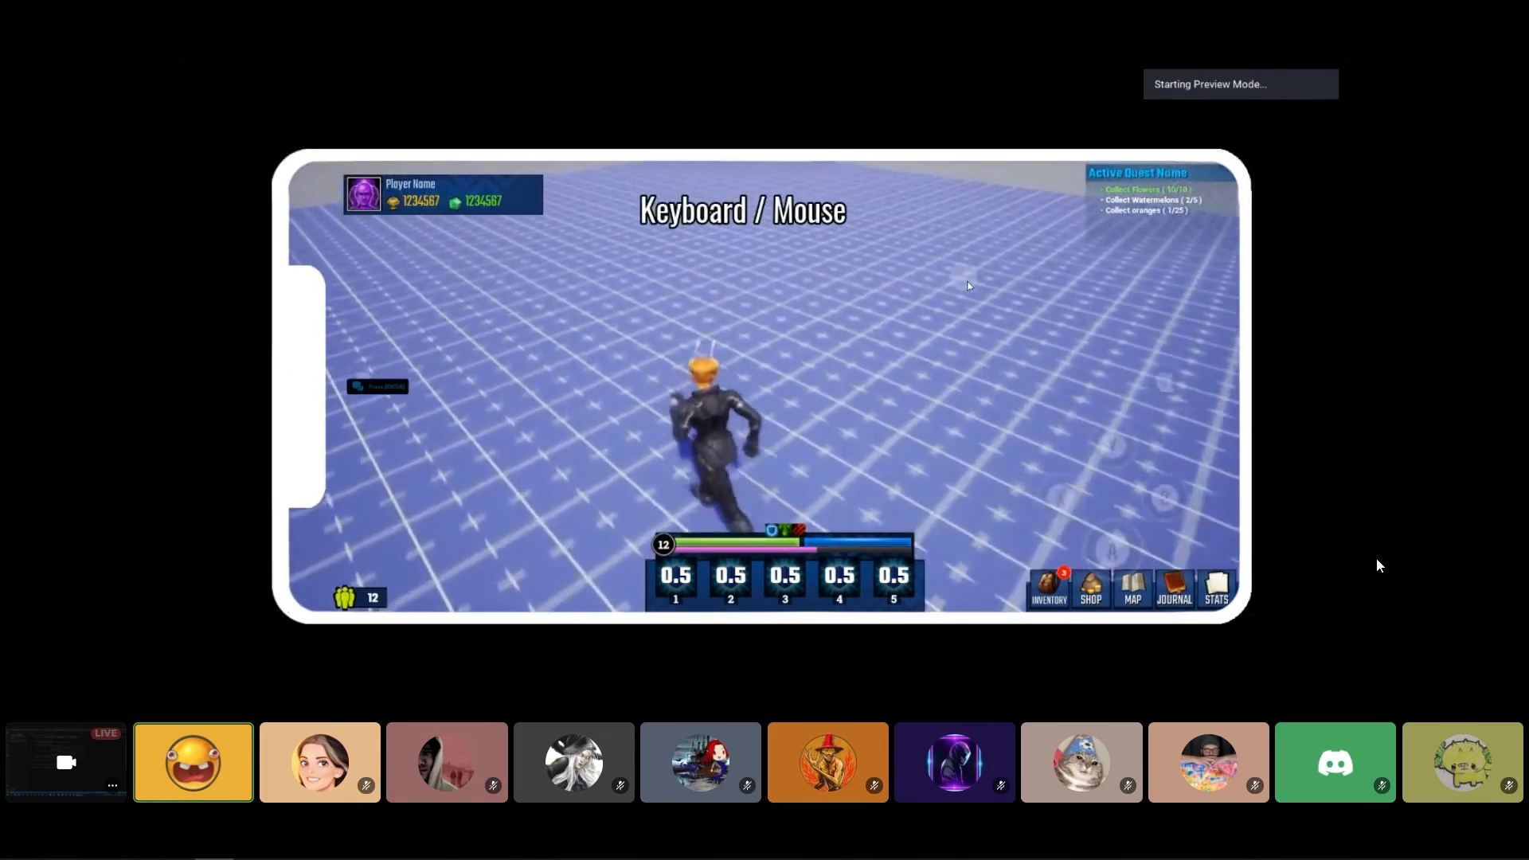
key(F11)
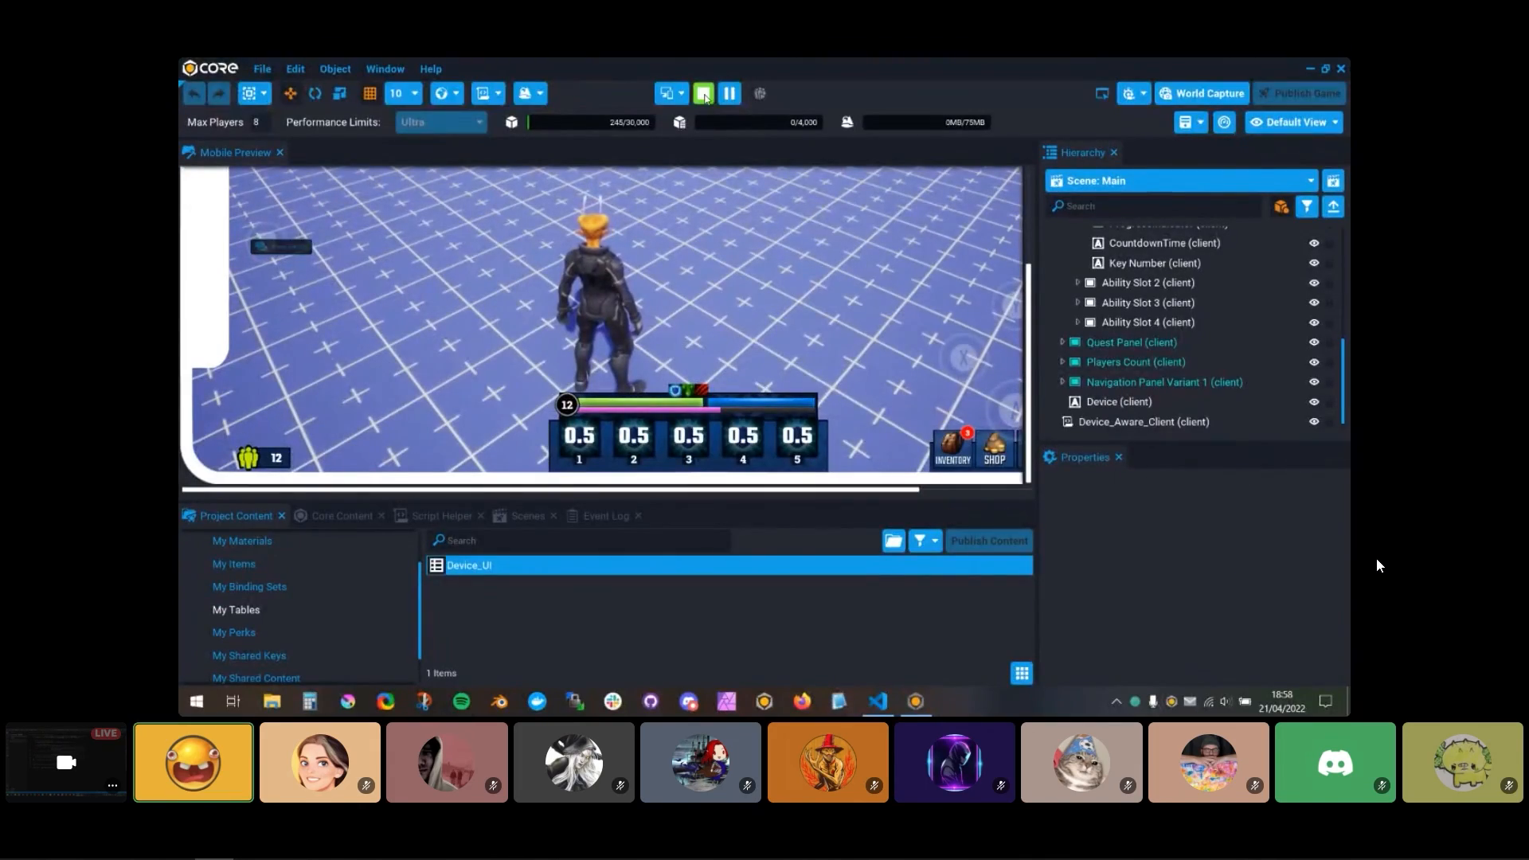
click(704, 94)
Step: Reopen the Device_UI table, expand Ability Slot 2 in the hierarchy, and add 2 rows to the table
double_click(486, 564)
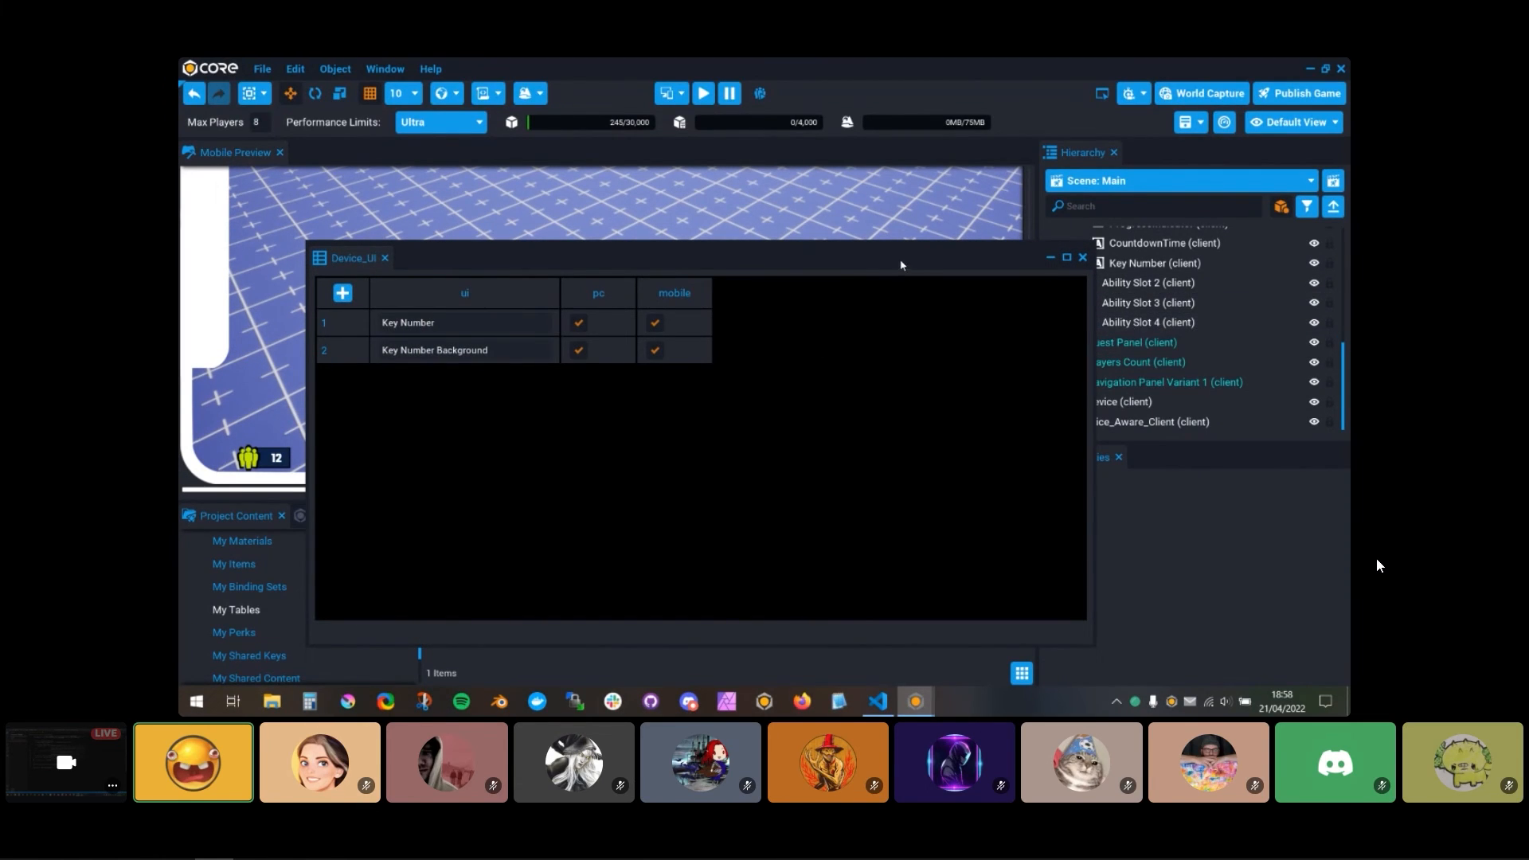
drag(901, 264, 838, 194)
click(1078, 282)
scroll(1099, 347, down, 2)
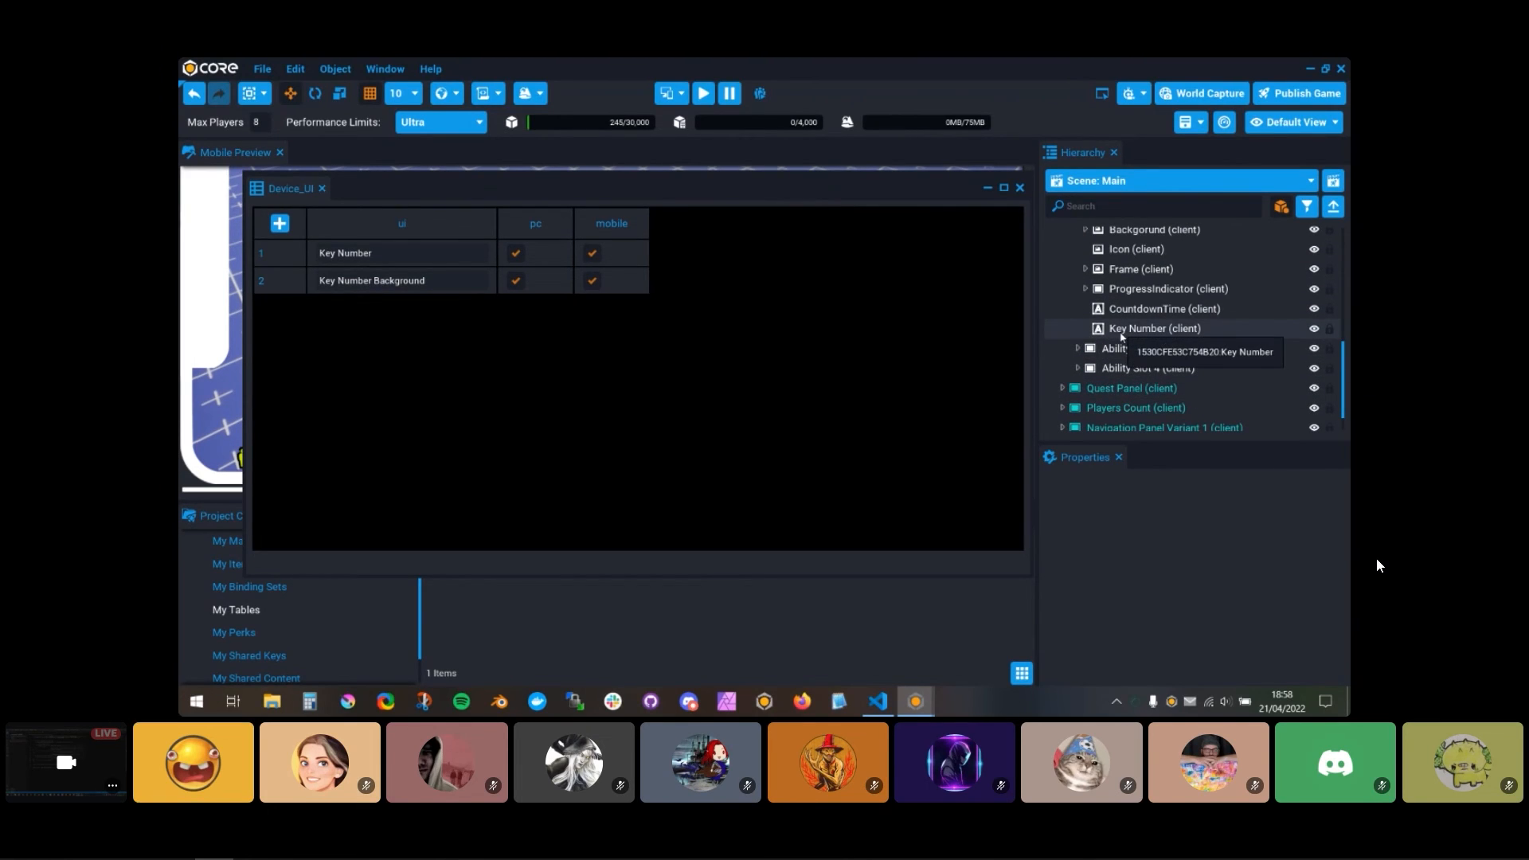
click(279, 224)
click(302, 275)
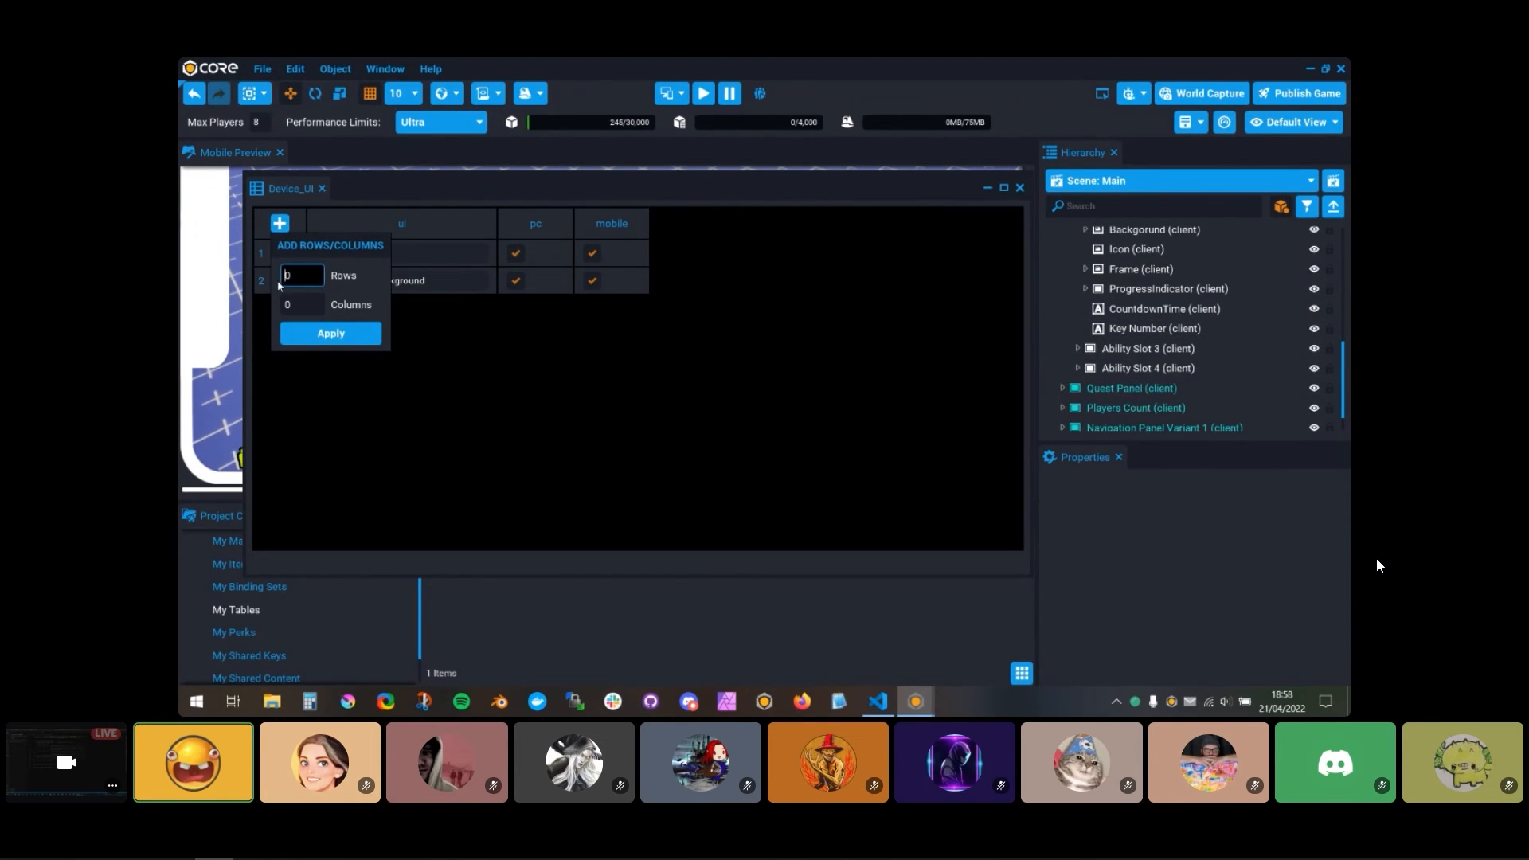
text(2)
click(330, 334)
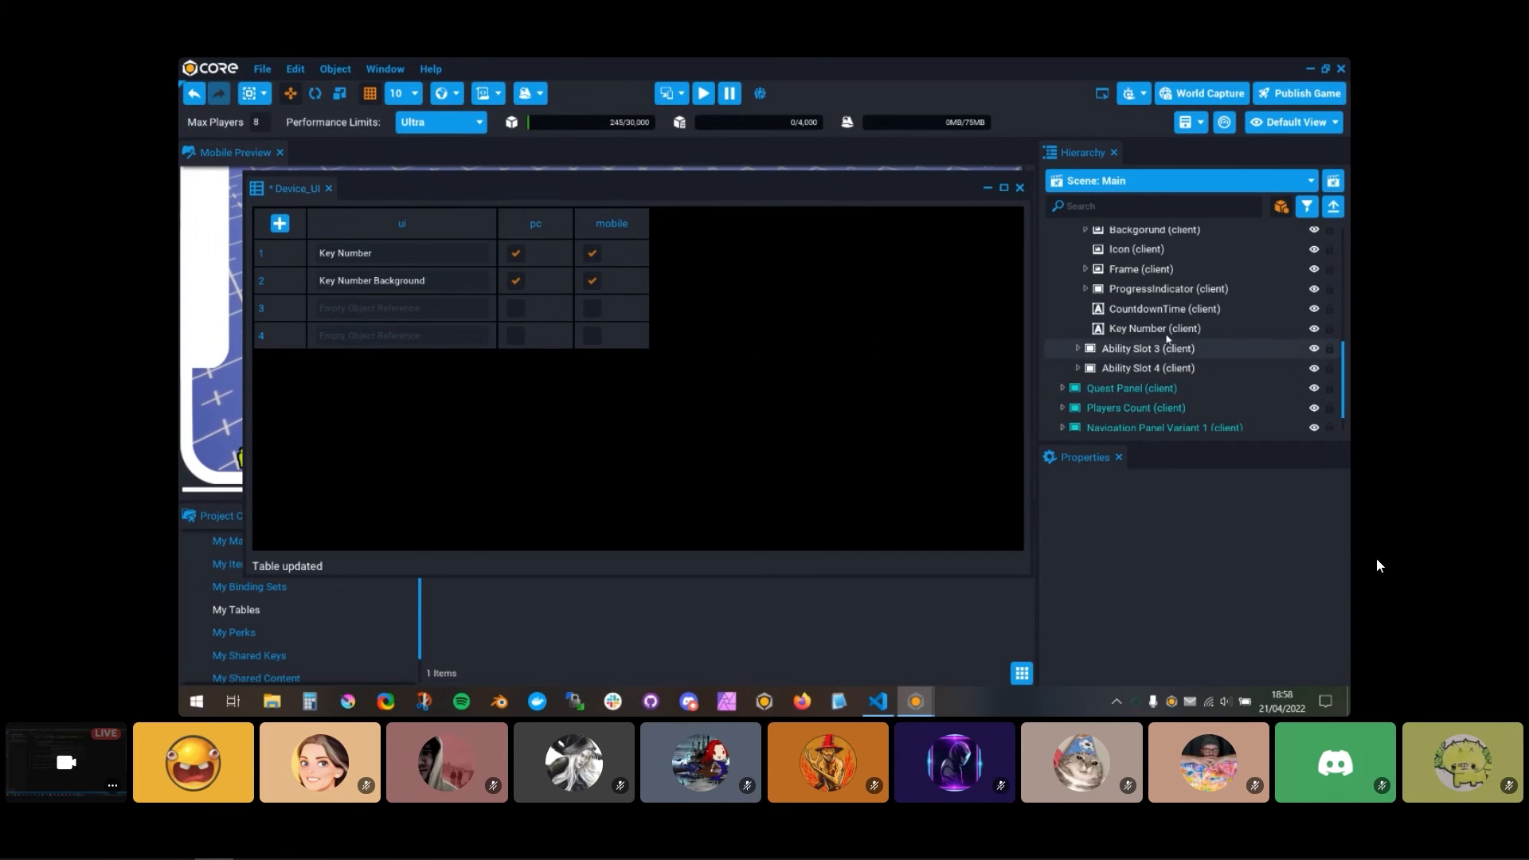
Step: Assign Ability Slot 2's Key Number to the ui cell of row 3 and its Key Number Background to row 4
drag(495, 386, 402, 310)
scroll(1113, 295, up, 1)
click(1085, 293)
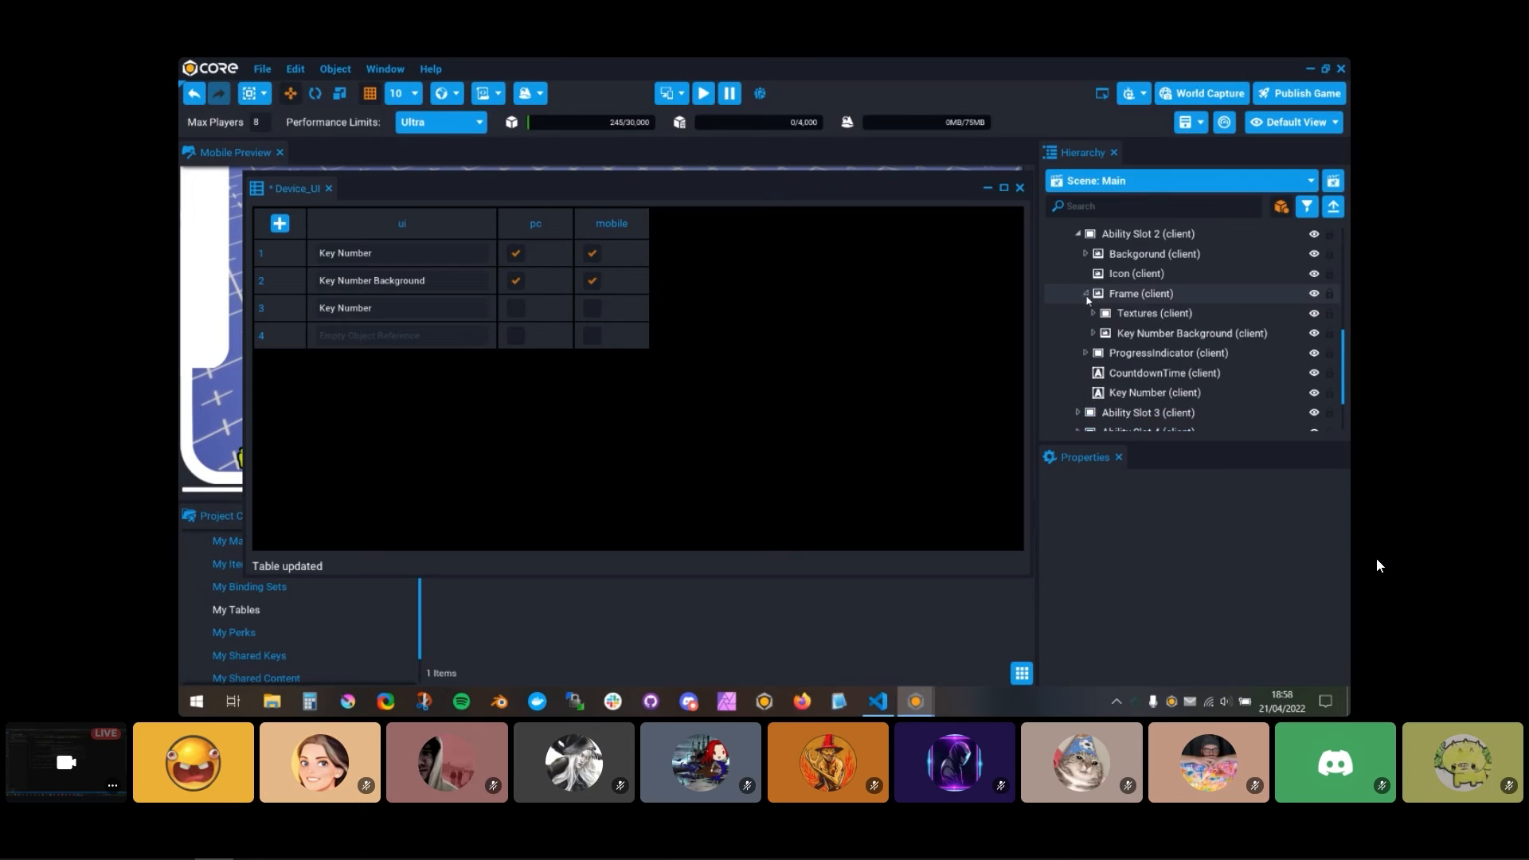
drag(1119, 333, 362, 335)
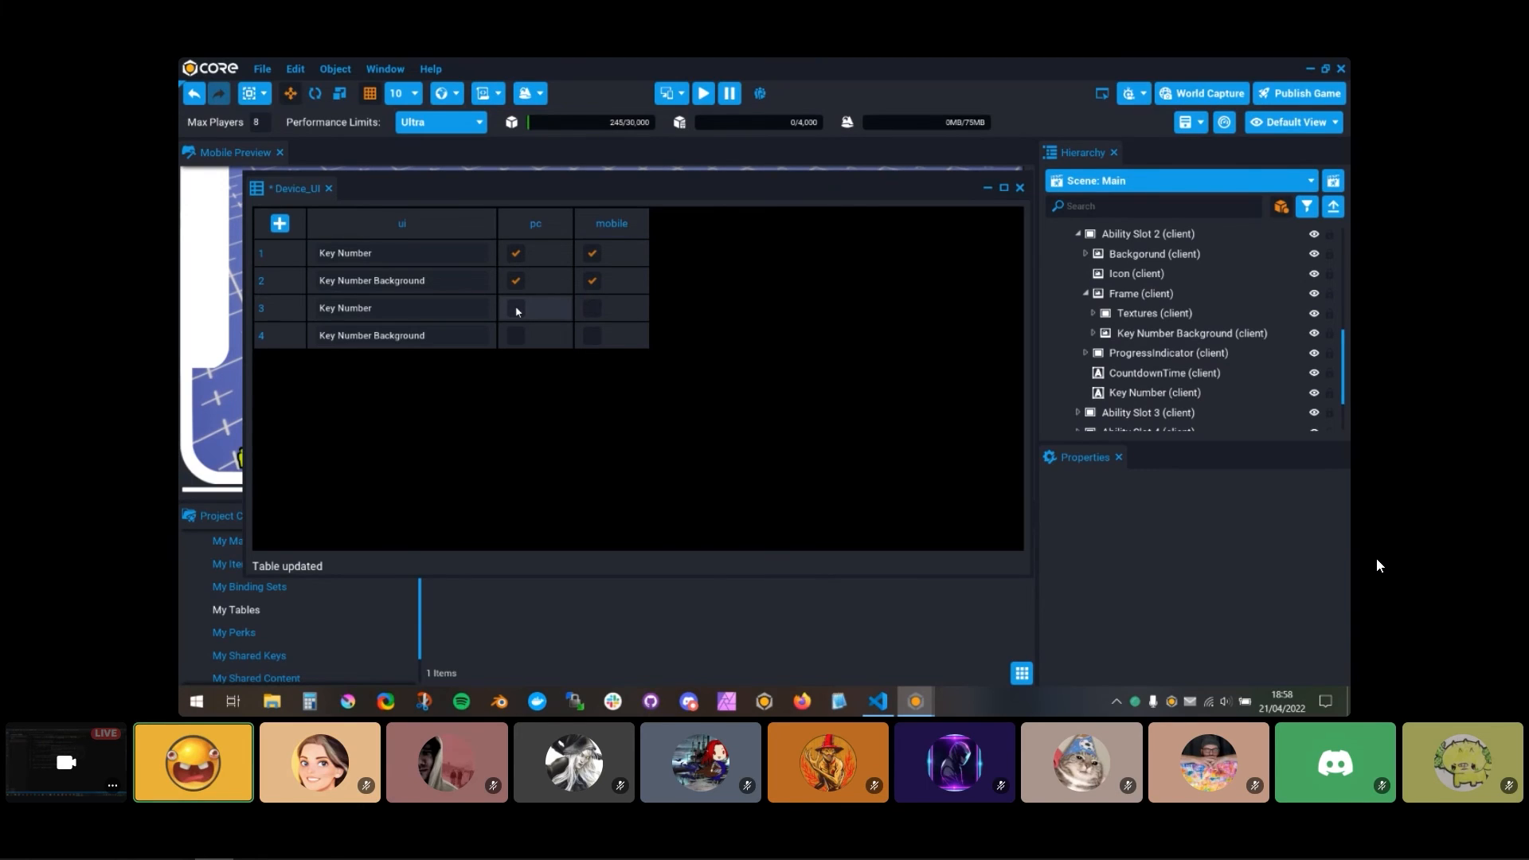
Step: Enable only the mobile option for rows 3 and 4 of the Device_UI table and close it
click(596, 311)
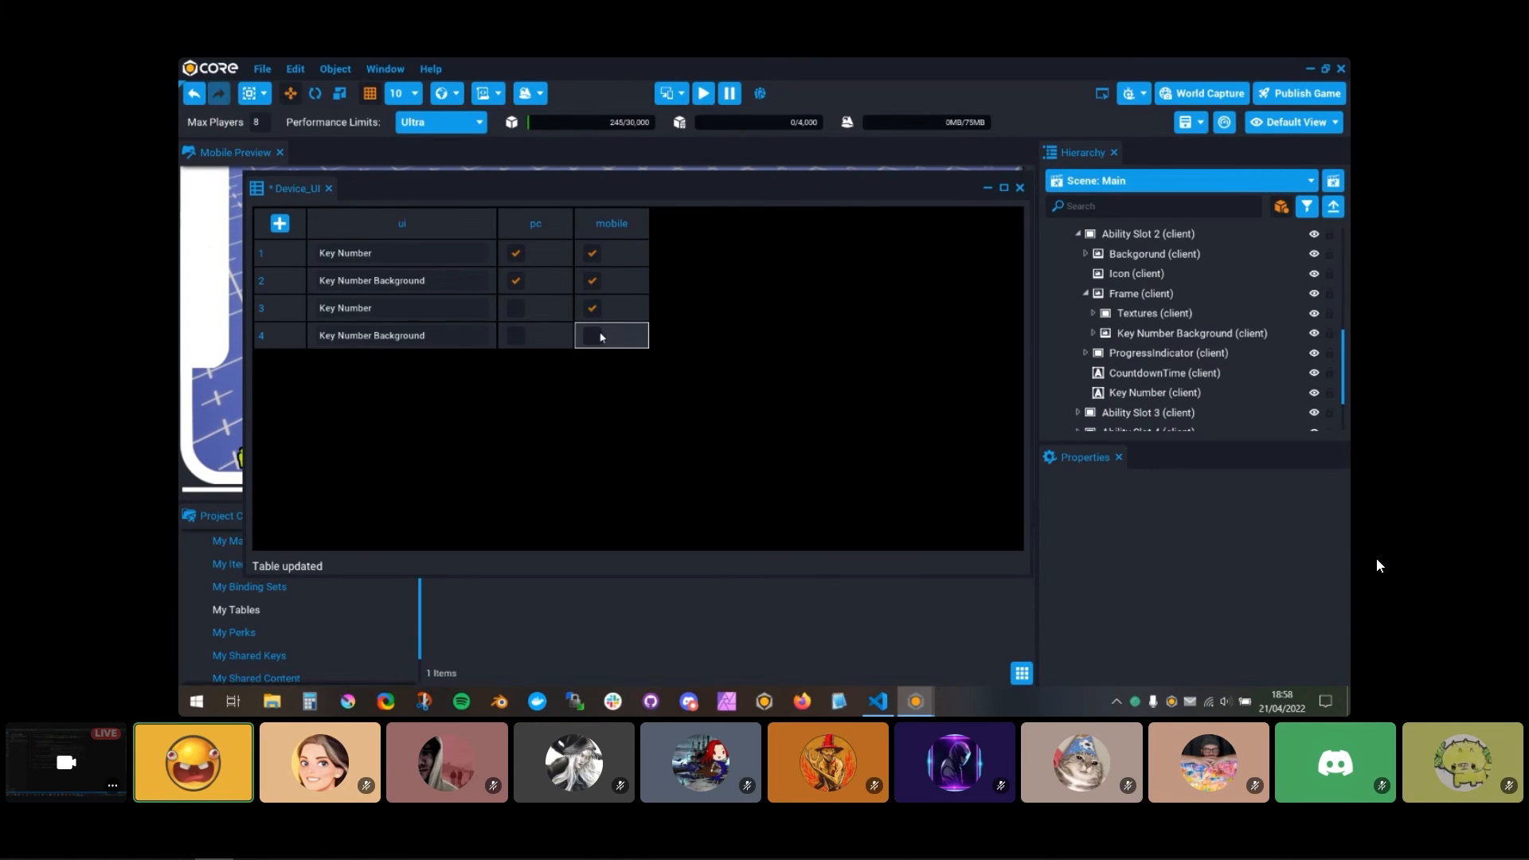
click(629, 335)
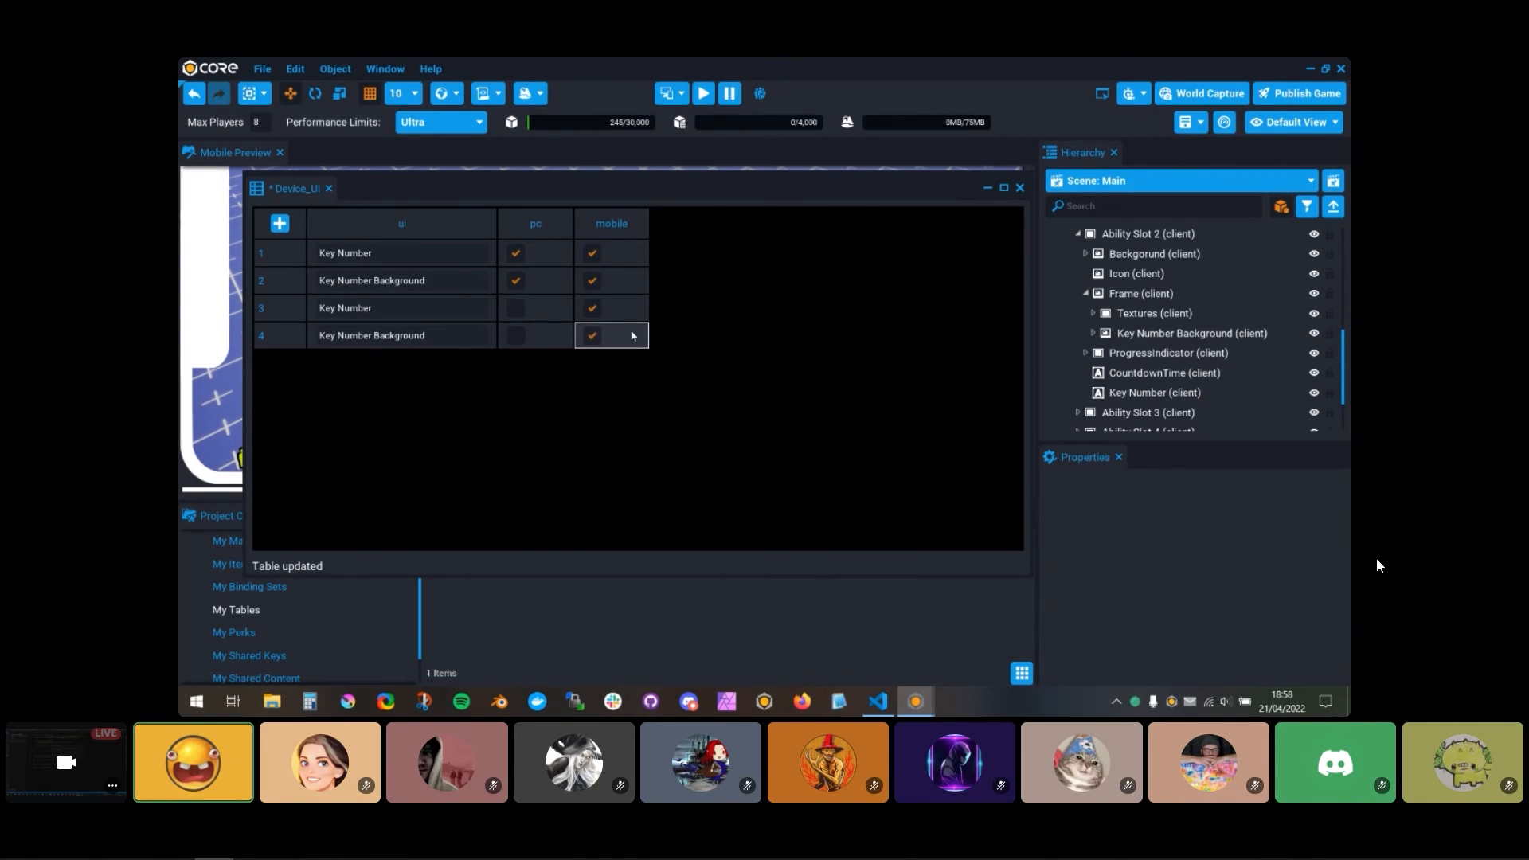
click(1019, 188)
Step: Run the game preview and compare the visibility of Ability Slot 2's key number between keyboard and touch input
click(692, 362)
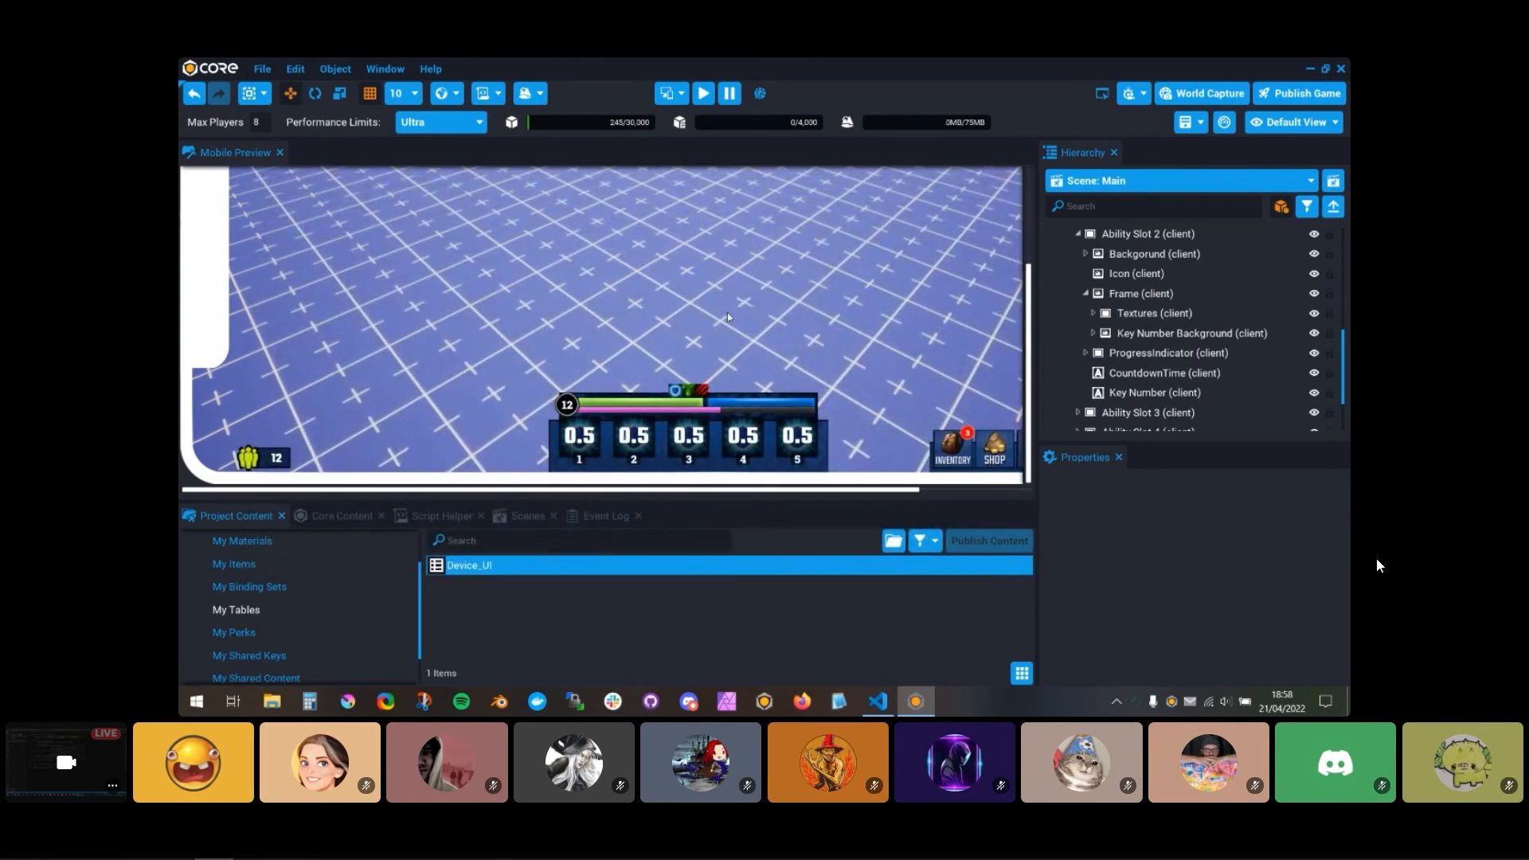
click(704, 93)
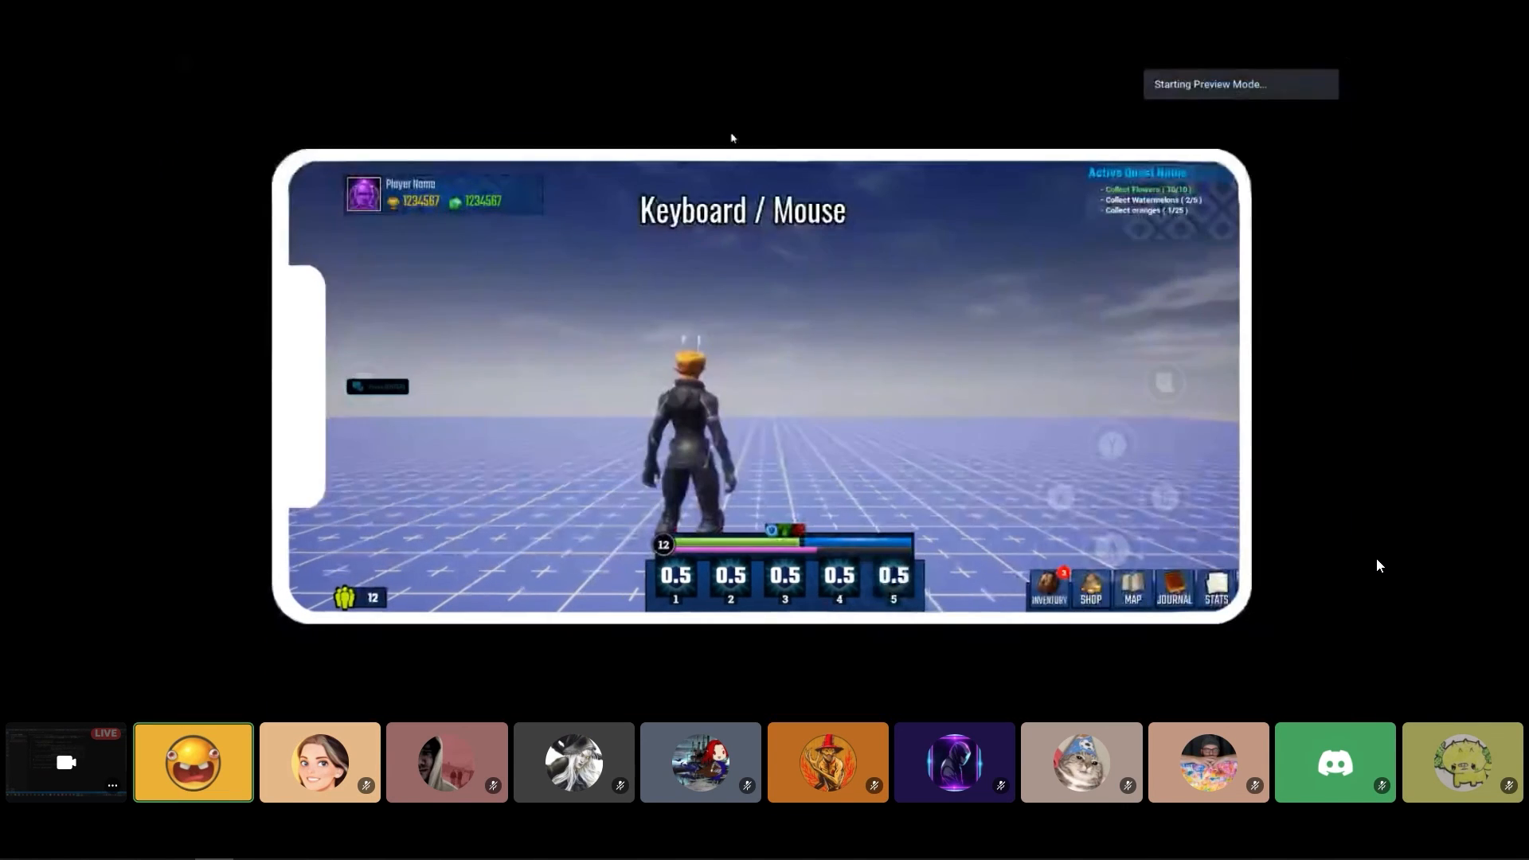
key(w)
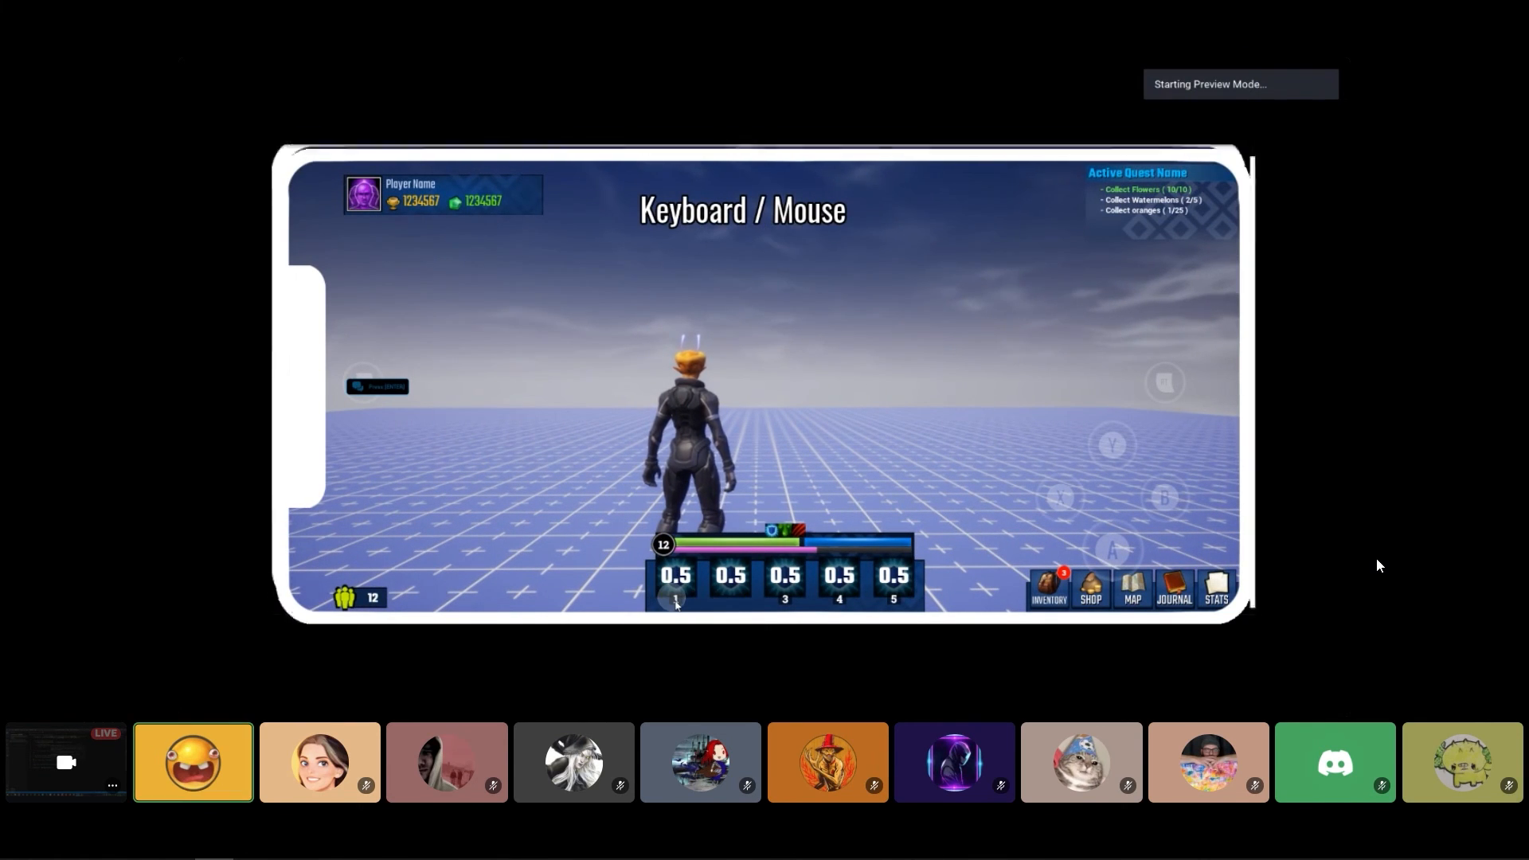
drag(561, 359, 799, 315)
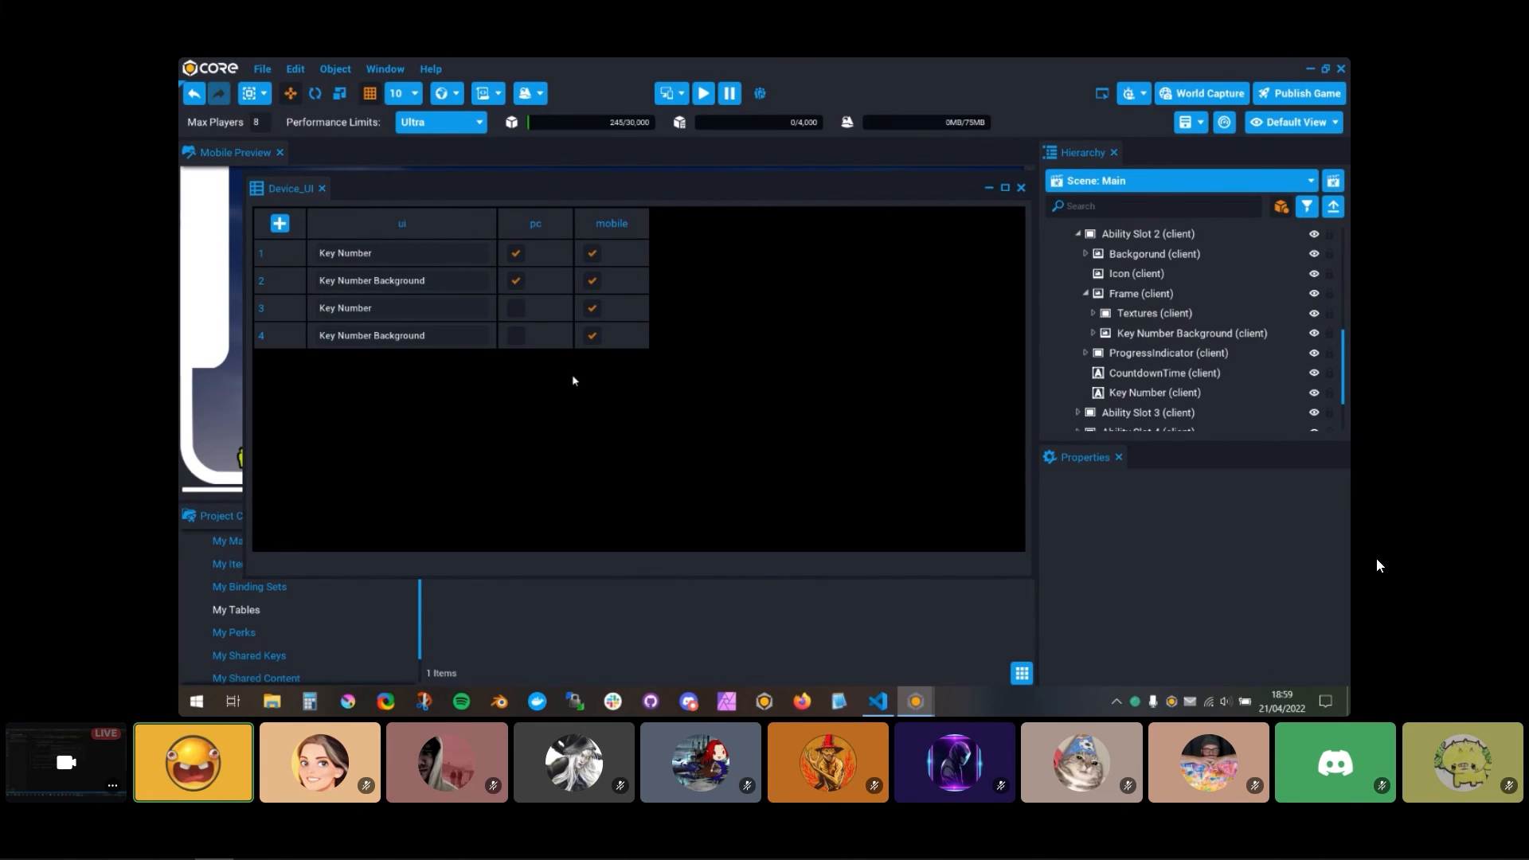
drag(771, 188, 867, 177)
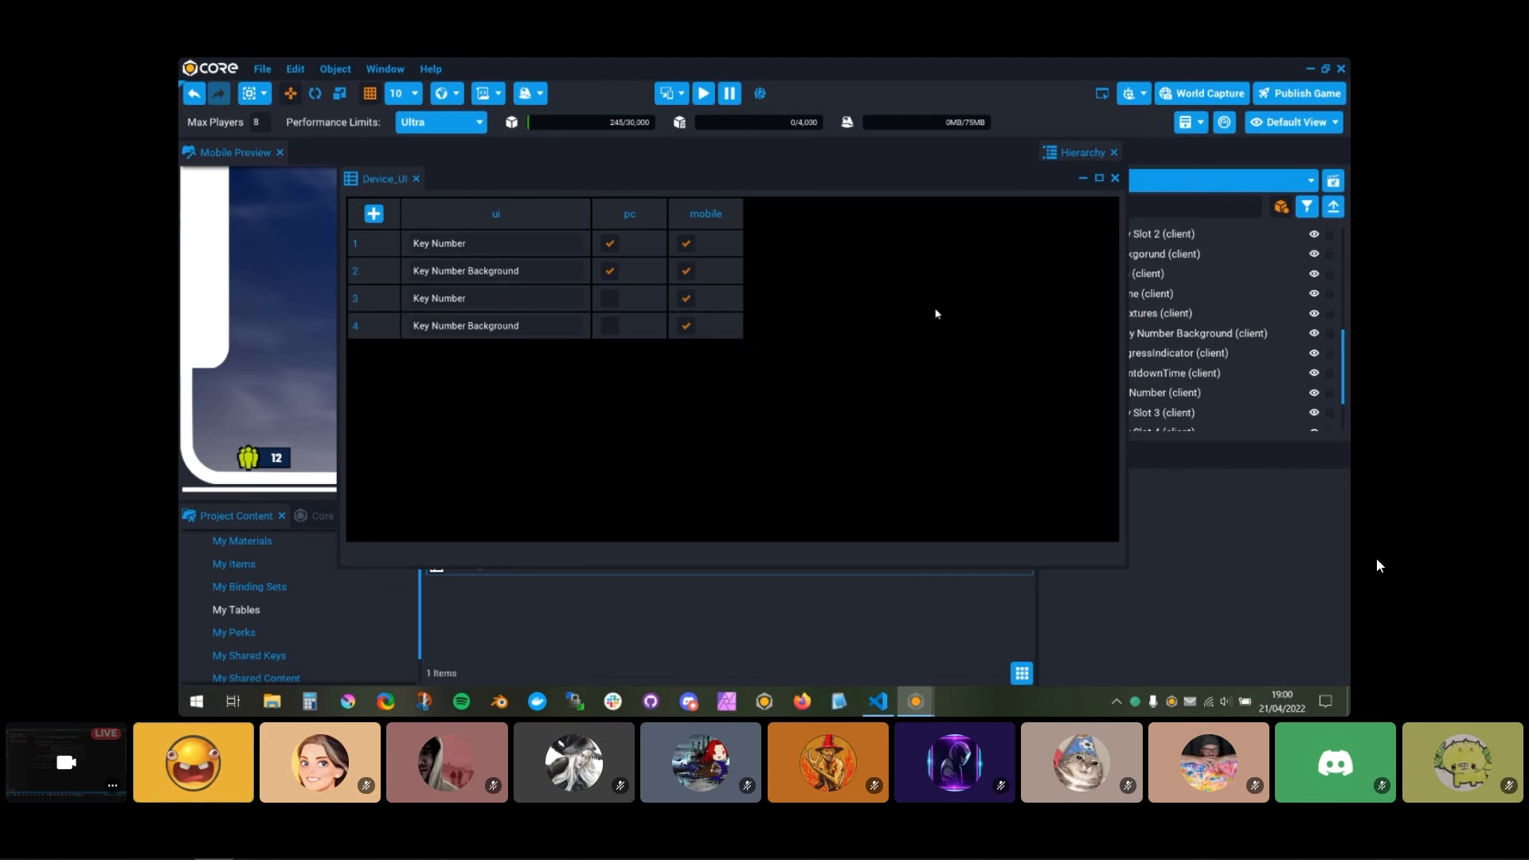
mouse_move(929, 174)
mouse_down()
mouse_move(894, 276)
mouse_move(920, 165)
mouse_up()
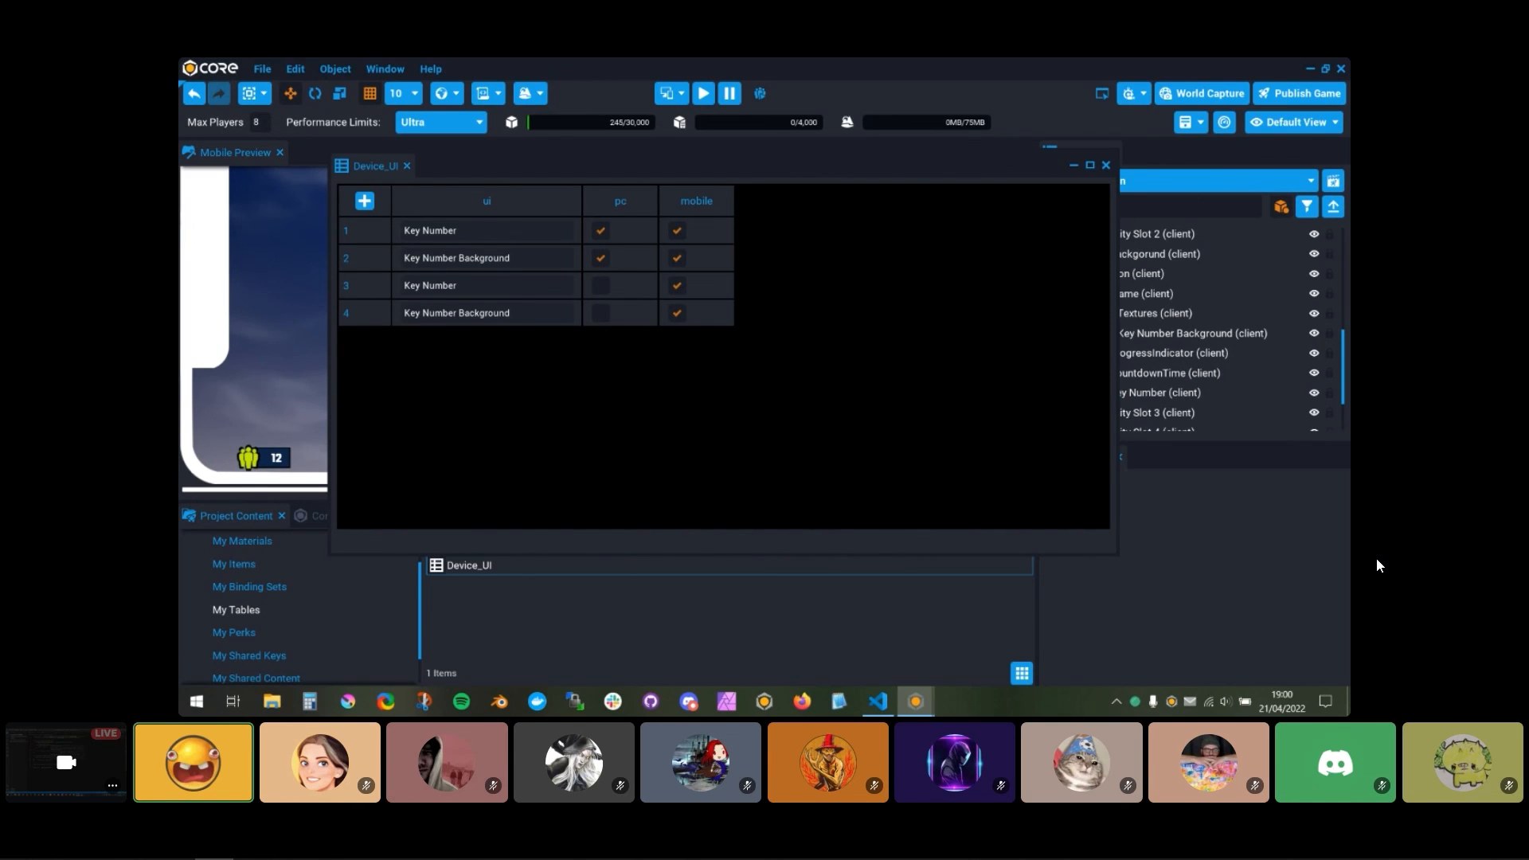
mouse_move(900, 169)
mouse_down()
mouse_move(894, 272)
mouse_move(939, 204)
mouse_move(915, 170)
mouse_move(909, 197)
mouse_up()
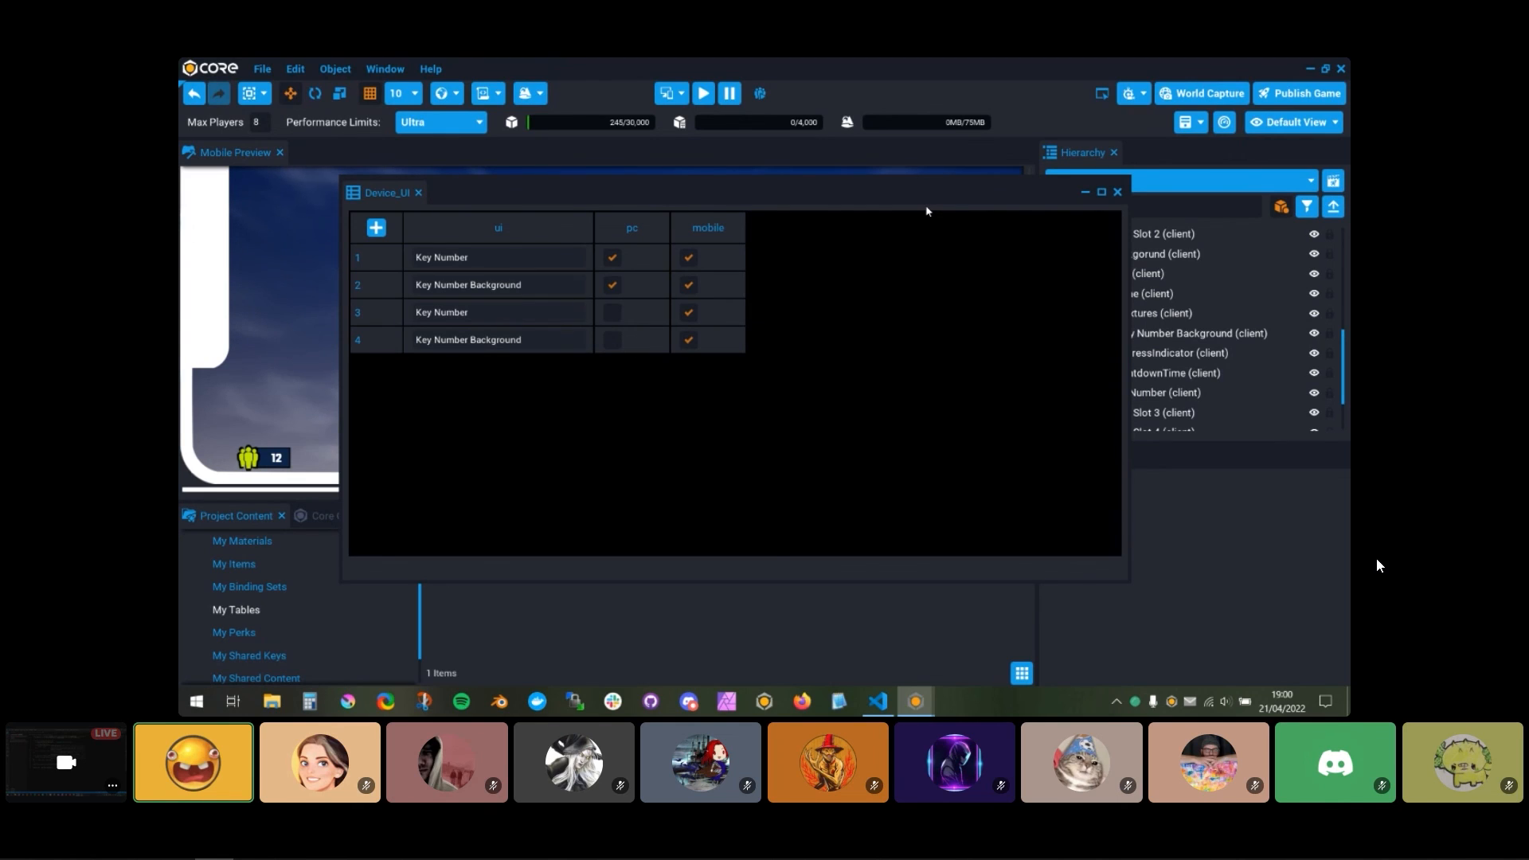
mouse_move(914, 191)
mouse_down()
mouse_move(917, 160)
mouse_move(930, 212)
mouse_move(906, 165)
mouse_up()
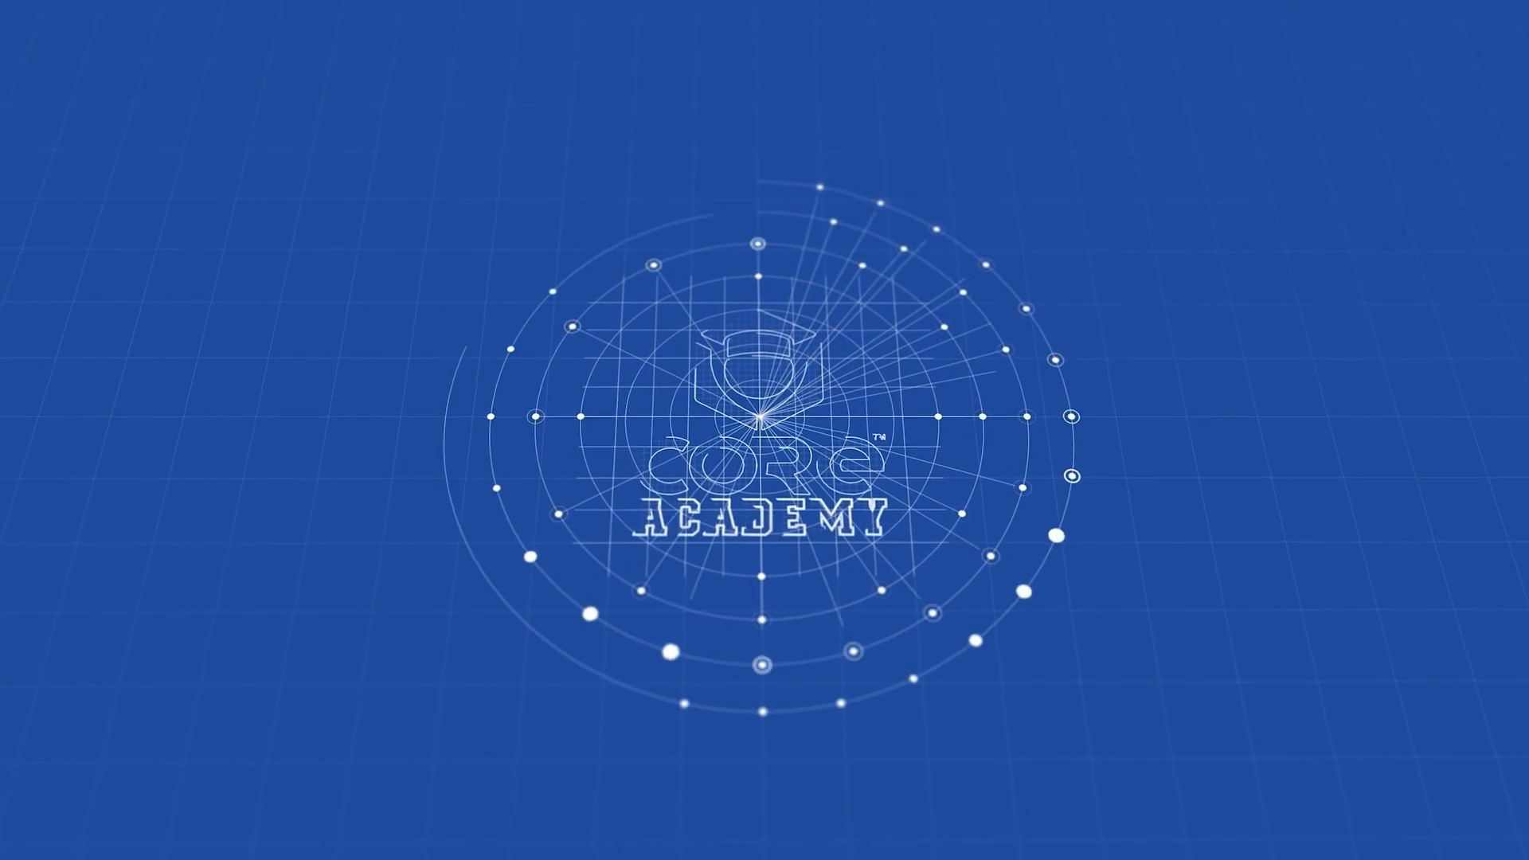